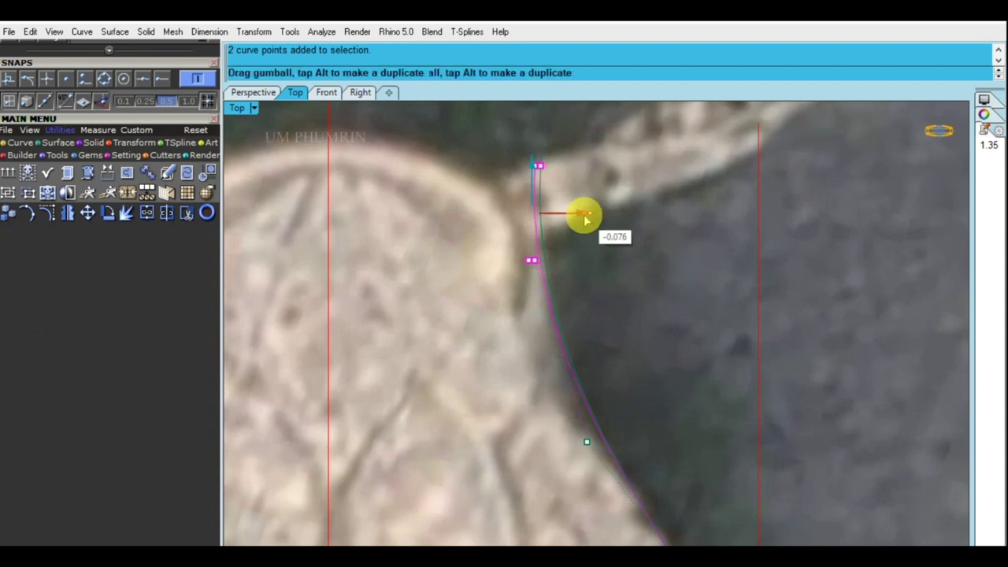
Step: Drag the outline points near the neck and eye onto the snake head's edge
scroll(524, 293, down, 2)
click(551, 319)
drag(562, 283, 622, 282)
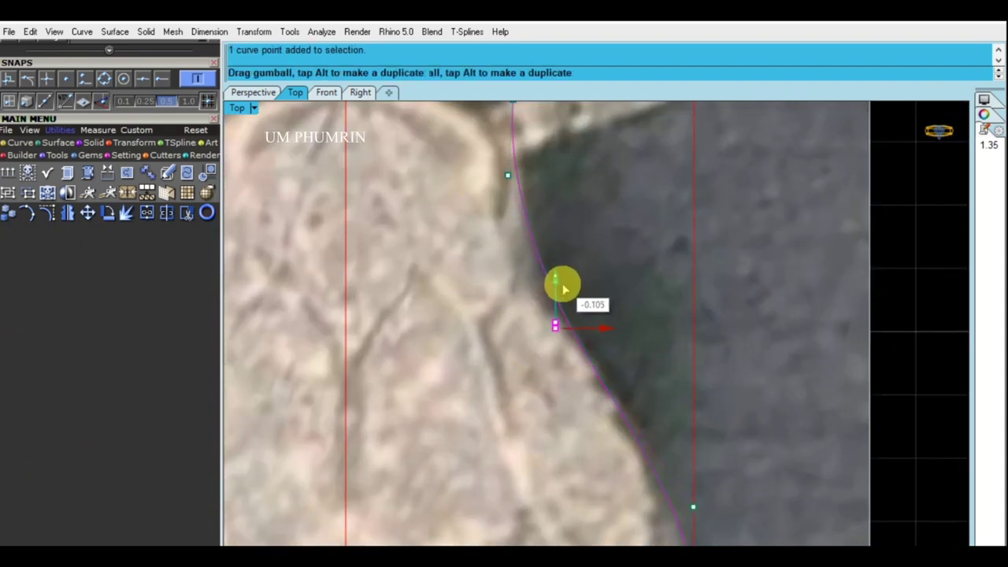
scroll(622, 282, down, 2)
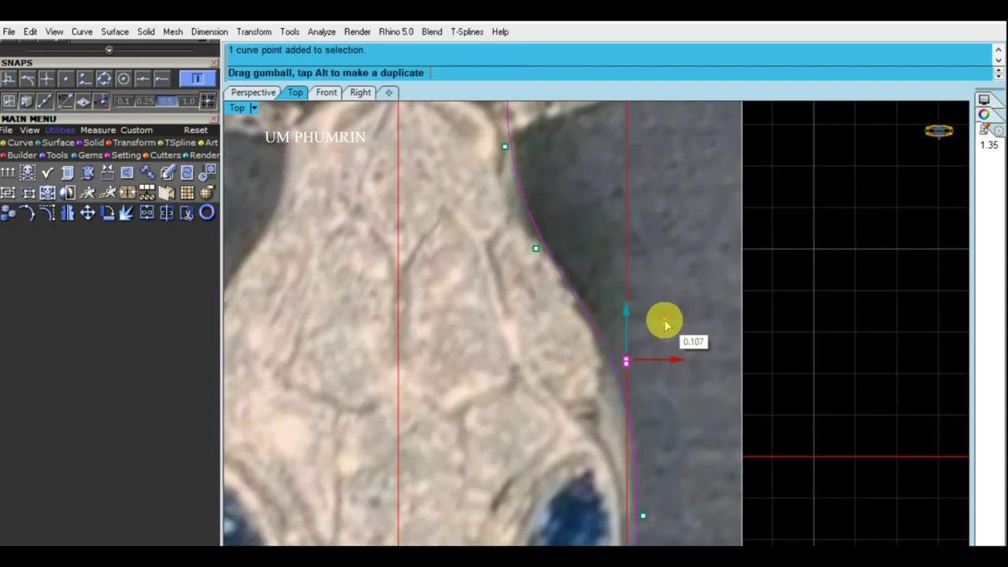
drag(665, 320, 711, 389)
scroll(711, 389, down, 2)
scroll(594, 275, up, 3)
click(587, 249)
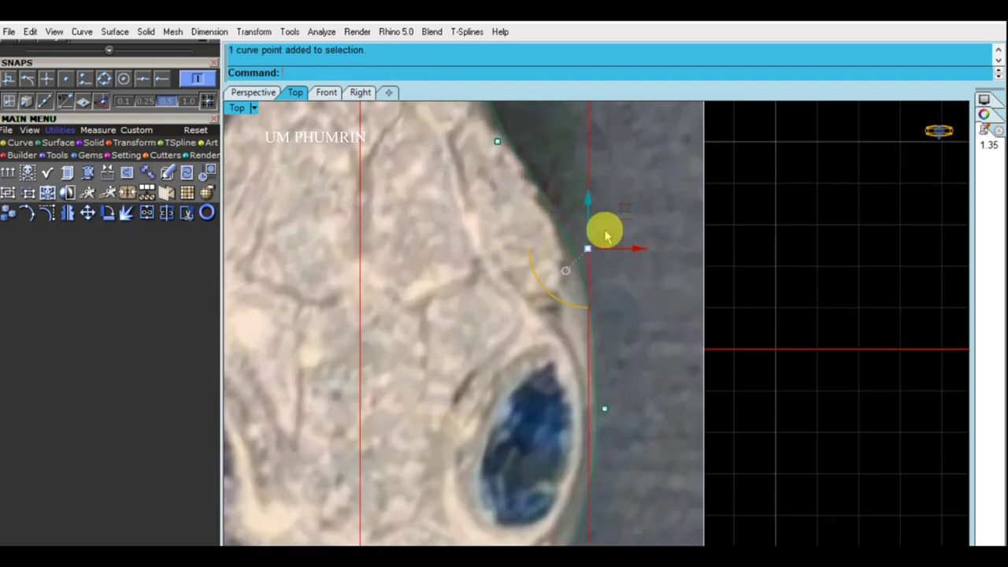
drag(624, 217, 626, 220)
scroll(513, 261, down, 1)
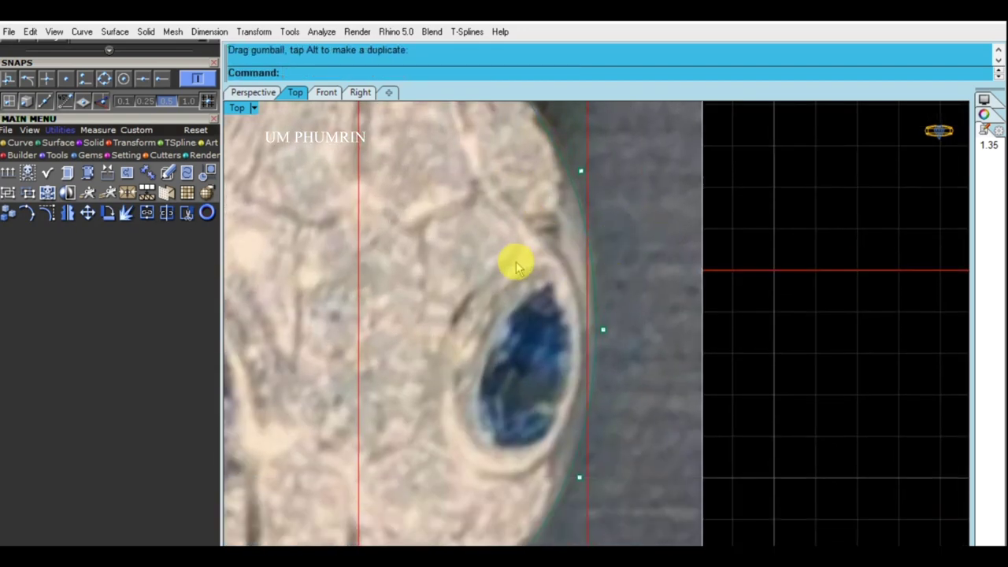
click(599, 331)
scroll(559, 188, down, 2)
scroll(613, 173, up, 1)
drag(619, 169, 624, 167)
Step: Move the lower outline point up and refine the outline beside the right eye
scroll(615, 338, down, 2)
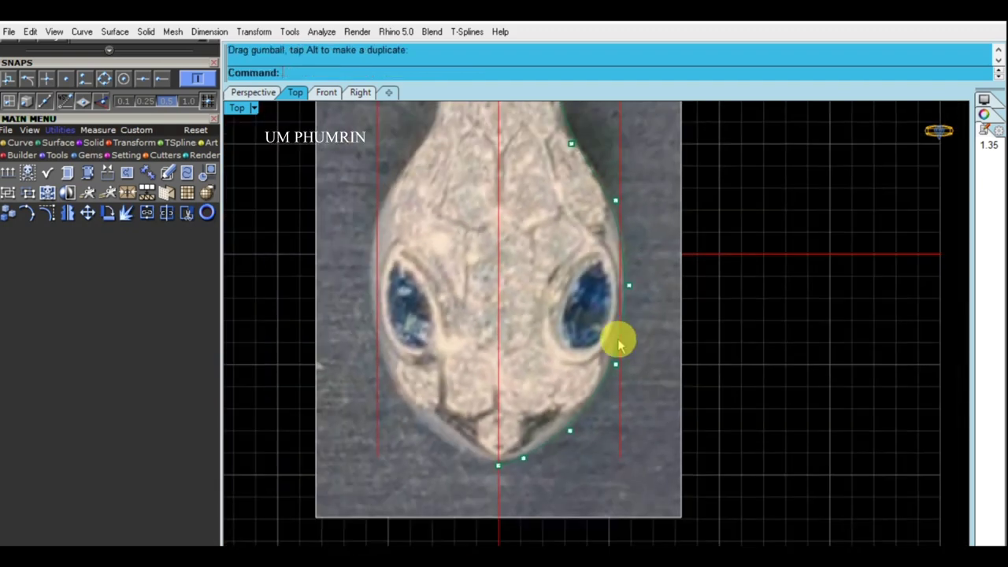
scroll(657, 387, up, 1)
click(657, 385)
scroll(614, 323, up, 2)
drag(615, 322, 630, 319)
scroll(659, 389, down, 2)
click(644, 288)
scroll(630, 260, up, 1)
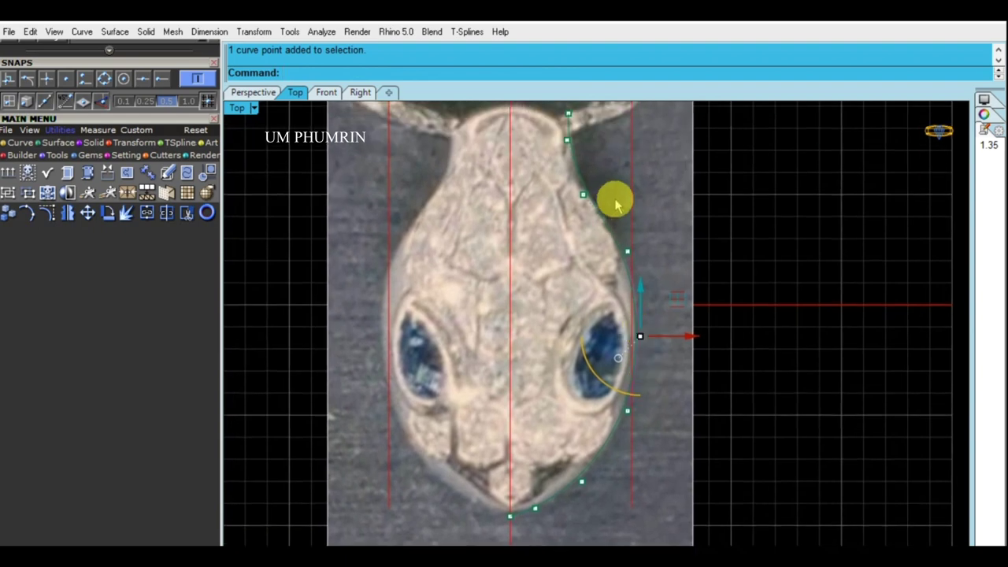
click(627, 250)
scroll(627, 230, up, 1)
drag(641, 223, 686, 268)
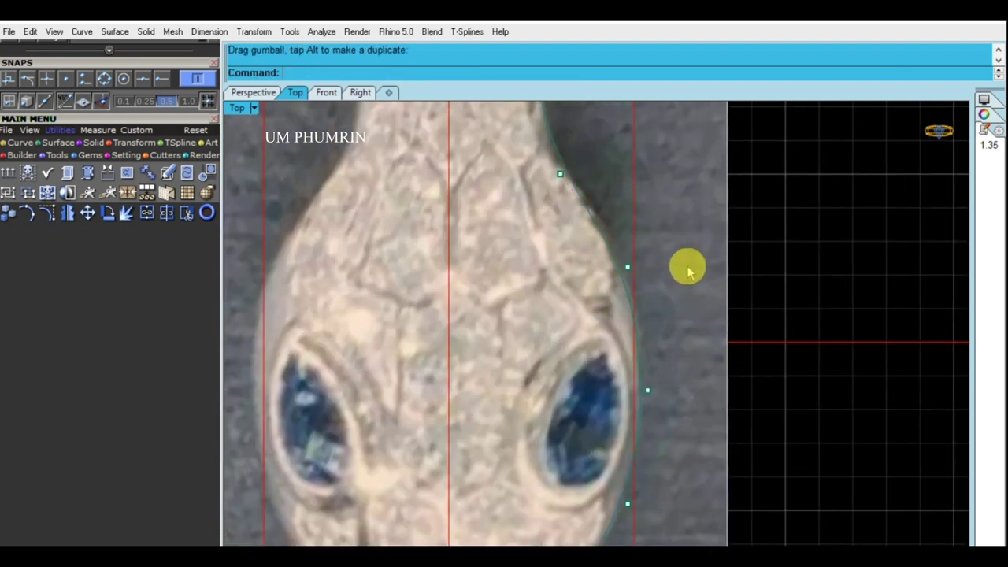
scroll(638, 313, down, 1)
Step: Move the outline curve onto layer User 02
click(602, 244)
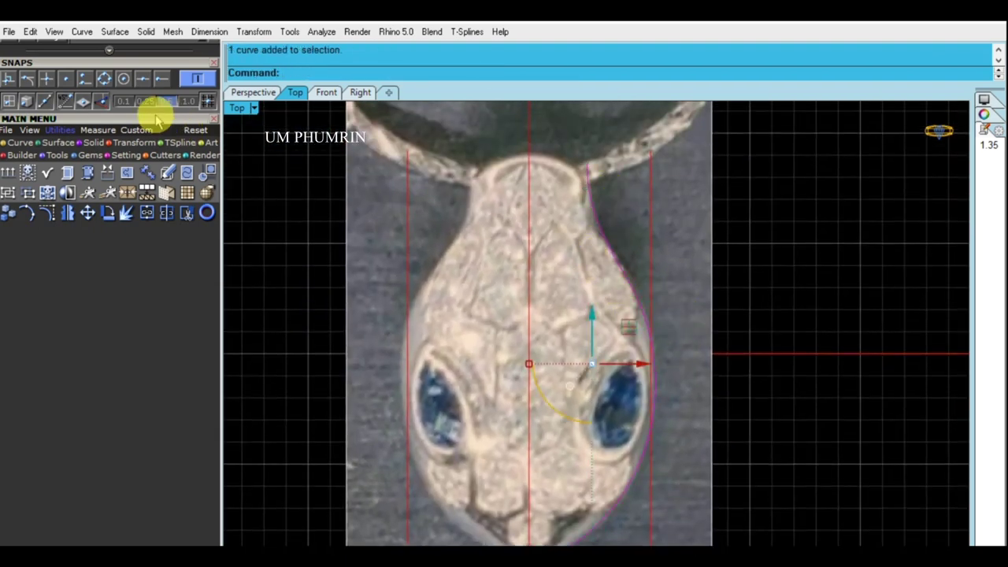
drag(177, 138, 144, 354)
click(150, 77)
Step: Turn on the outline's control points and pick the points beside the eye
right_drag(561, 294, 484, 231)
click(549, 149)
click(50, 441)
scroll(504, 295, up, 2)
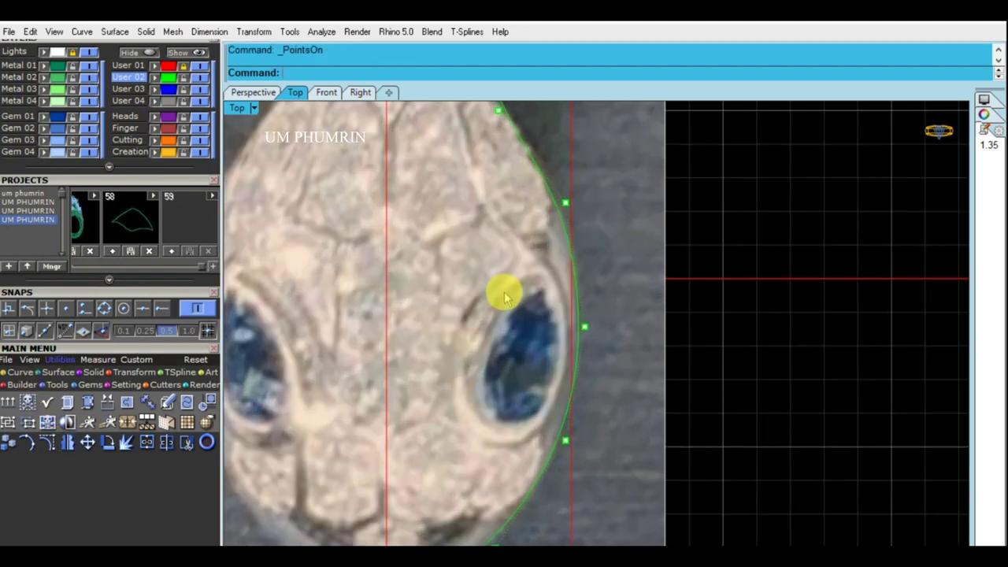
drag(648, 467, 561, 316)
scroll(578, 354, up, 2)
scroll(628, 371, down, 3)
scroll(649, 284, down, 1)
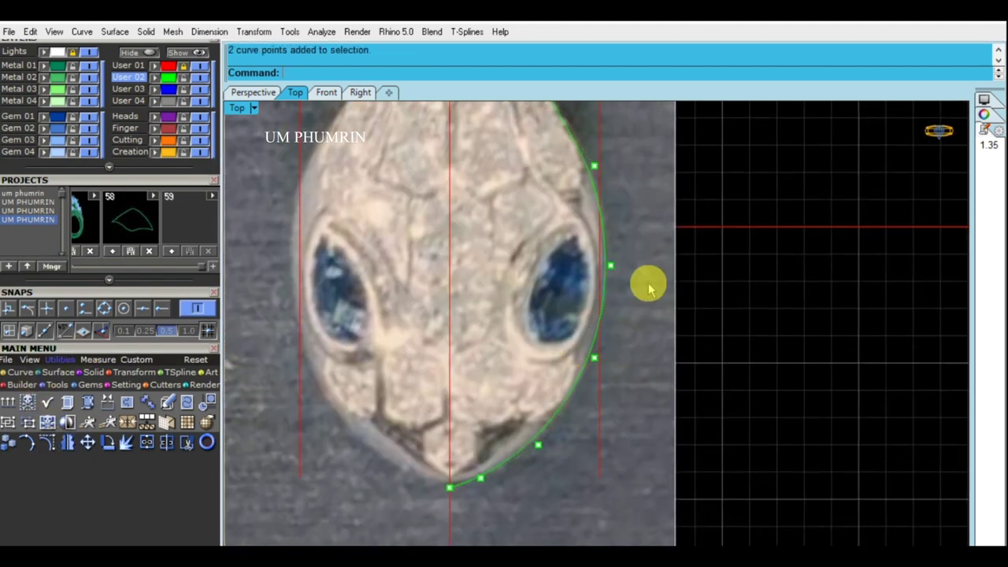
scroll(504, 394, up, 2)
click(534, 452)
scroll(531, 425, up, 1)
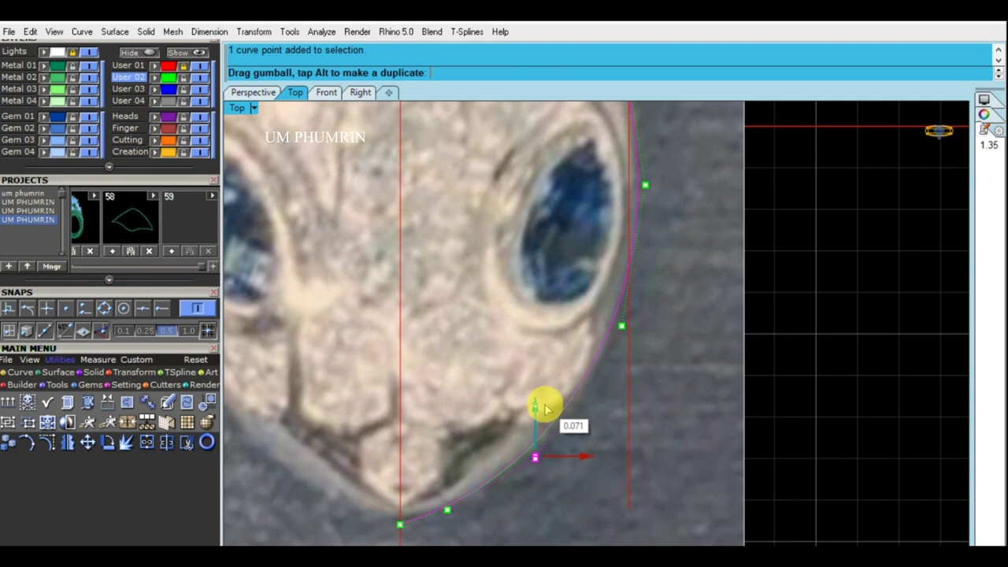
scroll(488, 362, down, 1)
Step: Raise the bottom tip point slightly and adjust the snout point, then select the finished half
click(495, 391)
scroll(495, 386, up, 1)
scroll(508, 349, up, 1)
drag(508, 348, 508, 341)
click(567, 370)
drag(583, 321, 584, 323)
scroll(701, 398, down, 2)
scroll(720, 449, down, 1)
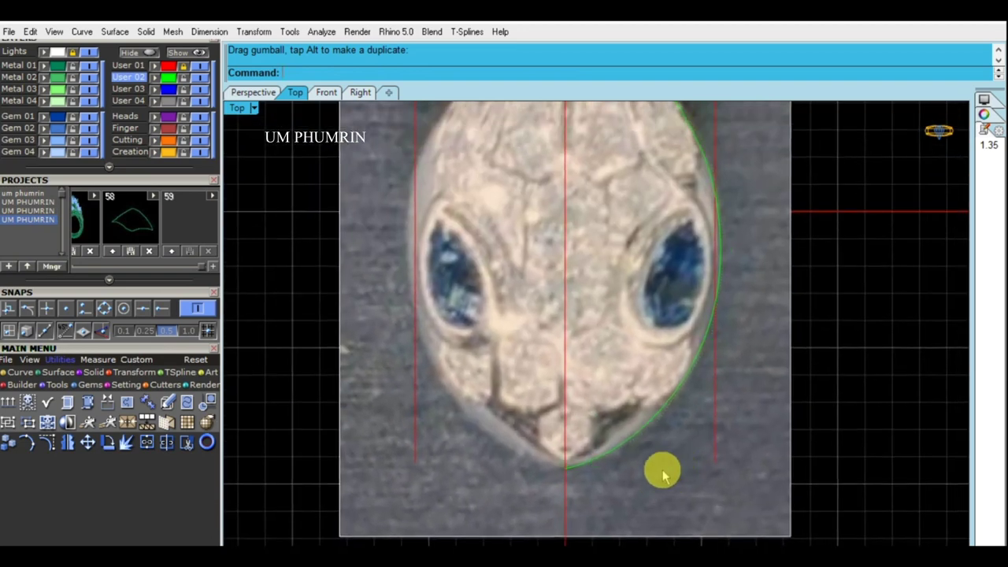
click(648, 432)
scroll(664, 465, down, 1)
Step: Mirror the half outline to the left side across the centre line at 0
text(0)
key(Return)
text(0)
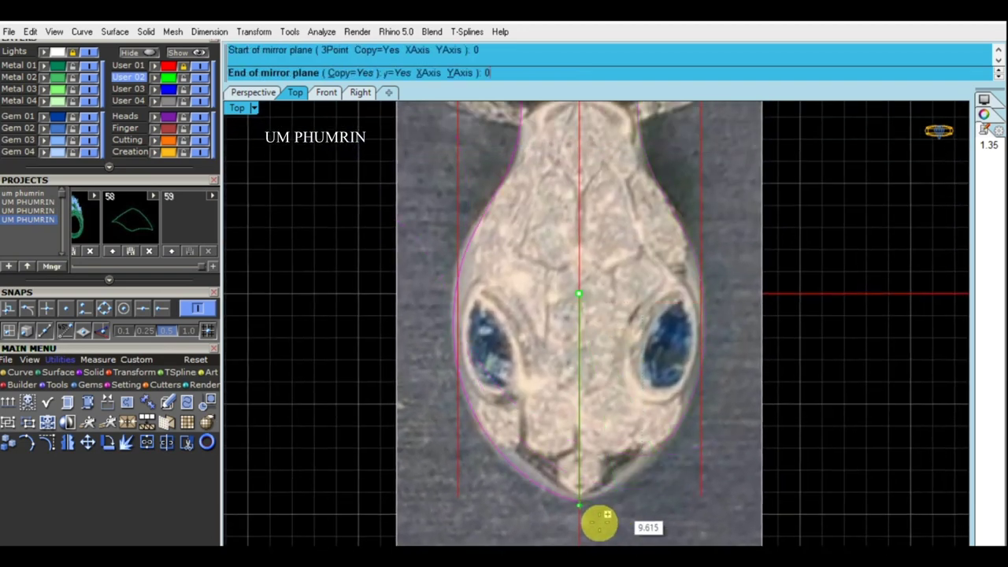
key(Return)
scroll(791, 466, down, 2)
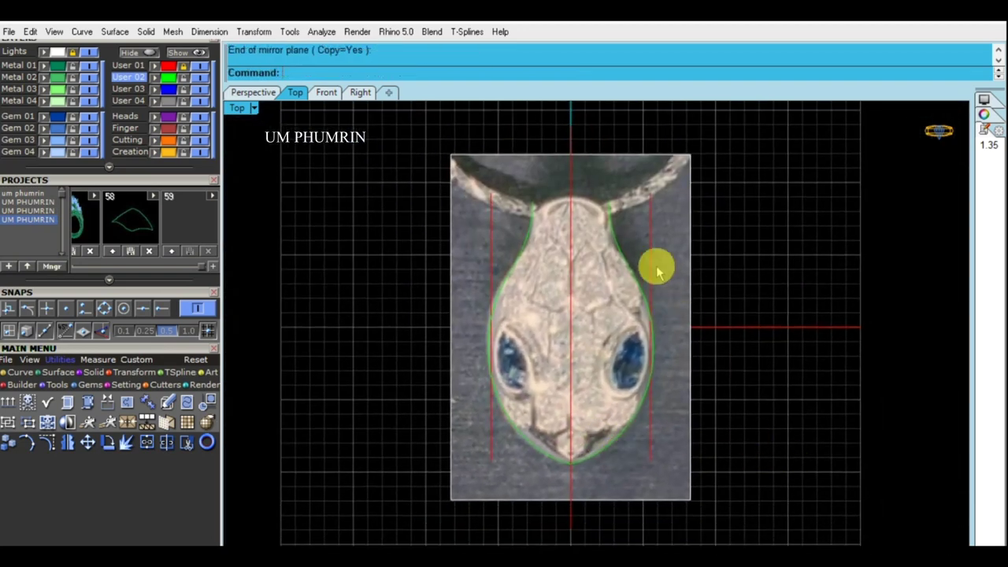
scroll(665, 284, up, 2)
Step: Reshape the right outline at the neck, pulling the neck point down to the edge
drag(633, 219, 601, 286)
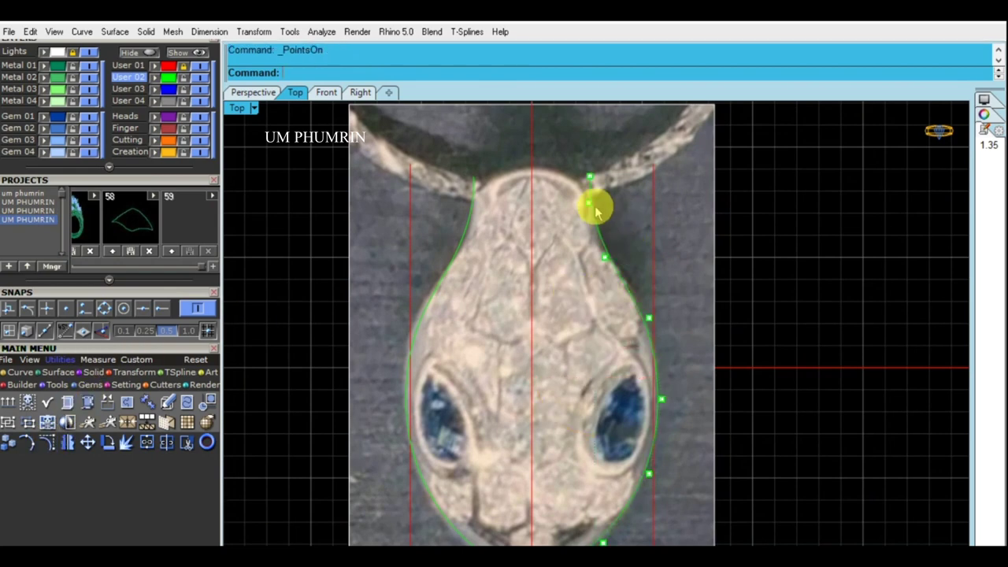
scroll(608, 227, up, 3)
drag(572, 249, 643, 328)
drag(655, 270, 654, 271)
click(589, 203)
scroll(615, 185, up, 2)
drag(592, 189, 594, 194)
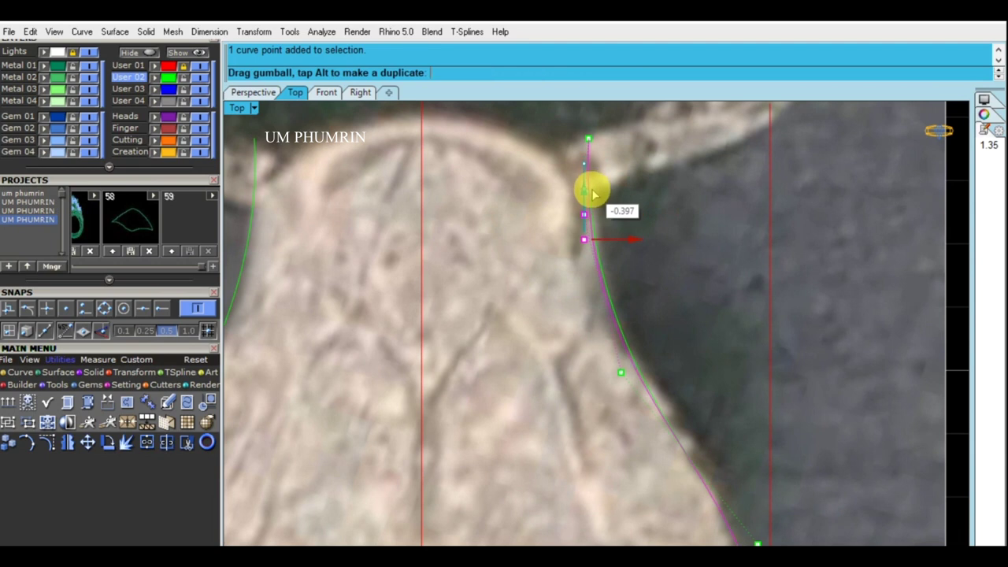
drag(635, 239, 637, 239)
Step: Shift another neck point upward to follow the neck edge
scroll(661, 307, down, 2)
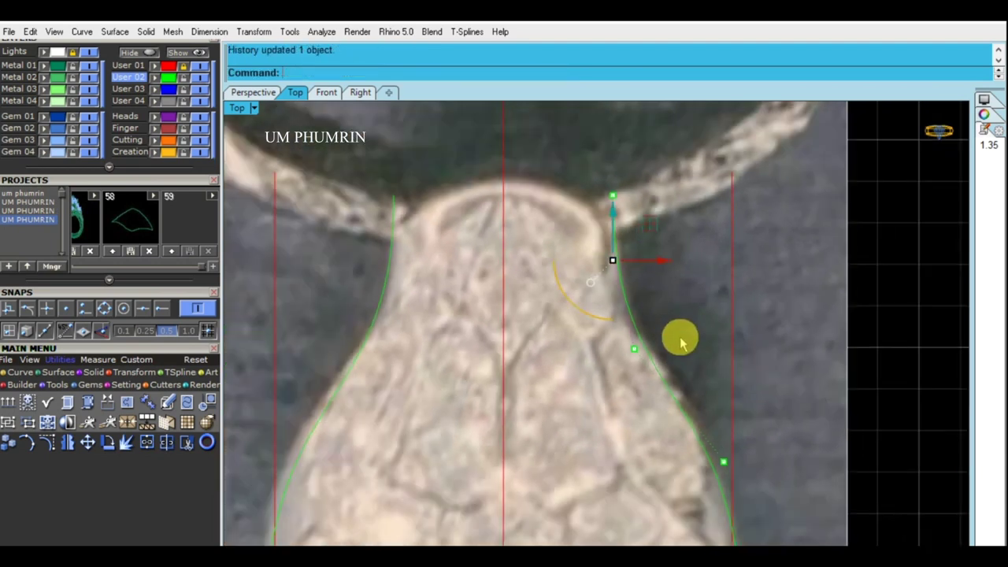
click(685, 389)
drag(714, 382, 719, 347)
click(651, 263)
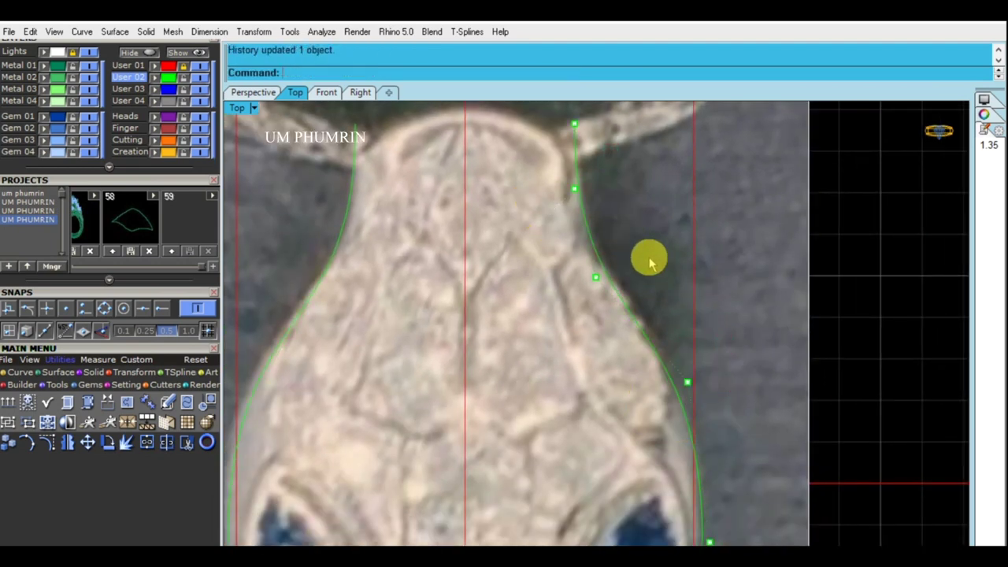
drag(634, 242, 634, 229)
Step: Fine-tune the last neck point to the photo and run Rebuild on the outline
scroll(664, 311, down, 3)
scroll(641, 266, down, 2)
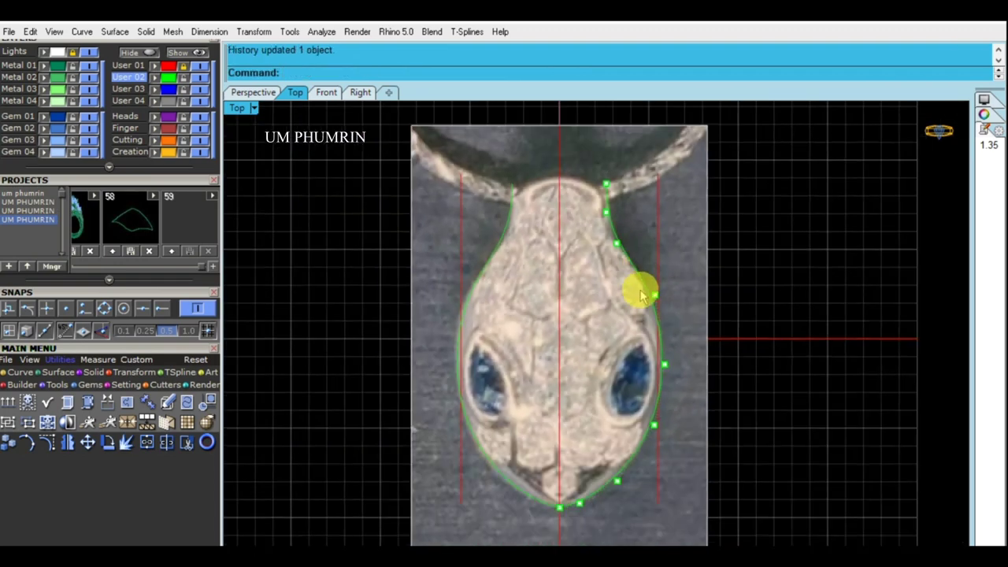
click(641, 293)
scroll(646, 279, up, 2)
scroll(633, 252, up, 3)
drag(672, 246, 670, 244)
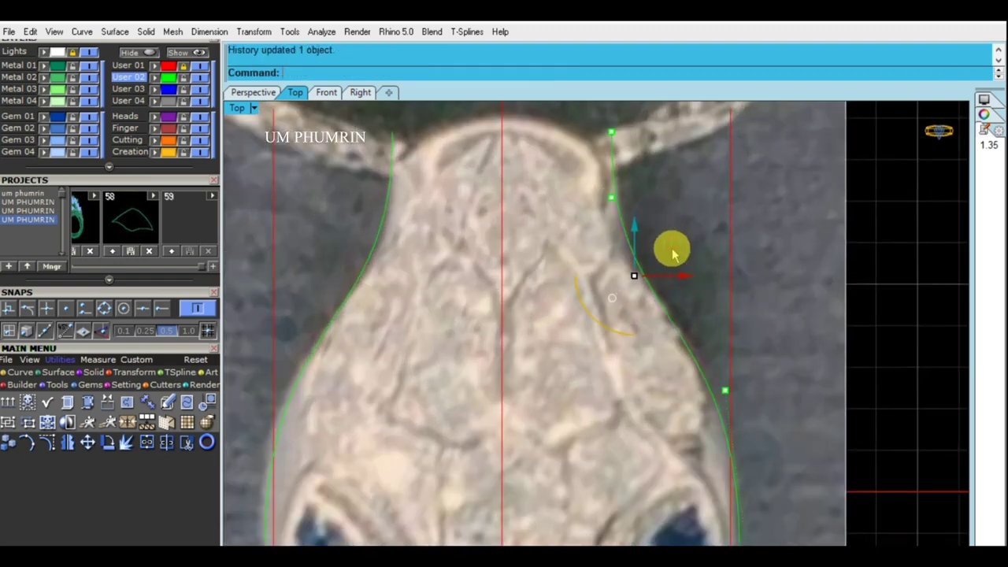
scroll(664, 260, down, 3)
scroll(636, 275, down, 1)
text(ebuild)
key(Return)
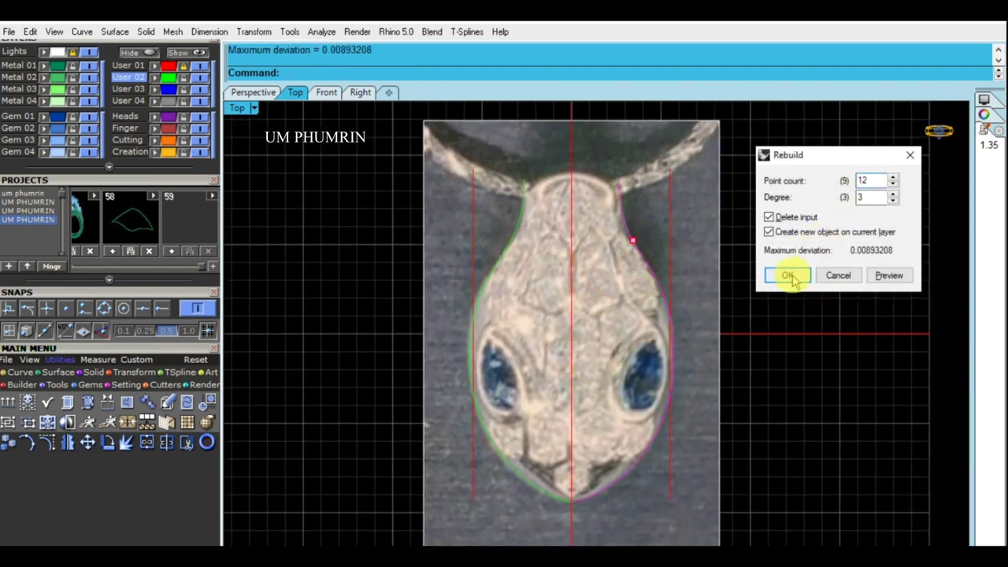
Step: Rebuild the outline with 12 points, degree 3, and nudge its neck points onto the edge
click(789, 275)
click(49, 443)
scroll(611, 183, up, 3)
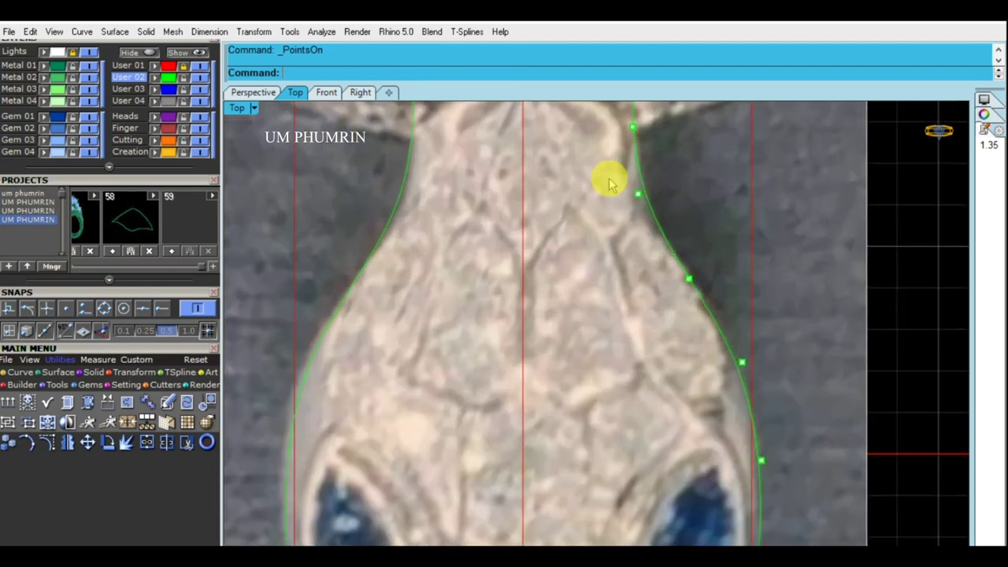
drag(637, 154, 646, 158)
scroll(693, 241, down, 3)
click(666, 253)
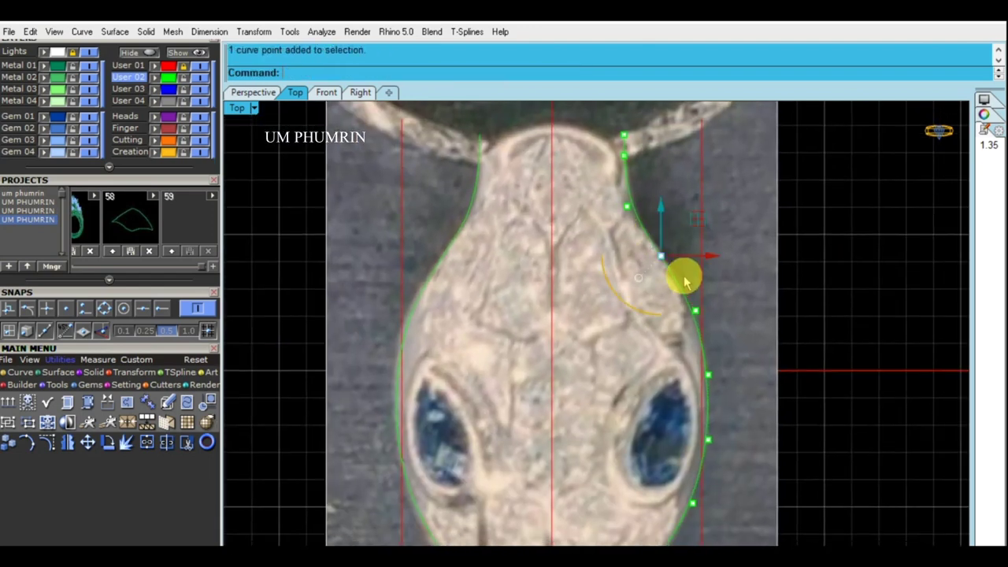
scroll(690, 226, up, 3)
drag(692, 224, 693, 216)
Step: Move the bottom tip point onto the chin edge and recentre the pendant in view
scroll(666, 299, down, 2)
scroll(607, 275, down, 1)
scroll(607, 315, down, 1)
scroll(542, 493, up, 1)
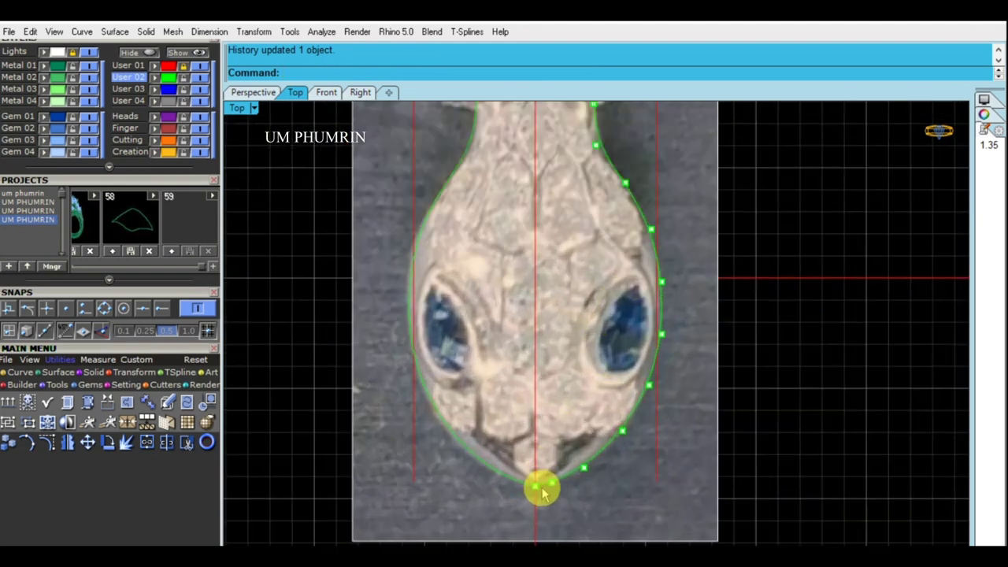
scroll(542, 492, up, 1)
scroll(504, 468, up, 1)
click(551, 513)
scroll(551, 513, up, 1)
mouse_move(543, 495)
mouse_down()
mouse_move(561, 449)
mouse_move(547, 448)
mouse_move(562, 465)
mouse_move(551, 457)
mouse_move(613, 418)
mouse_up()
scroll(563, 465, up, 1)
click(541, 494)
scroll(622, 414, down, 3)
scroll(642, 433, down, 2)
click(644, 398)
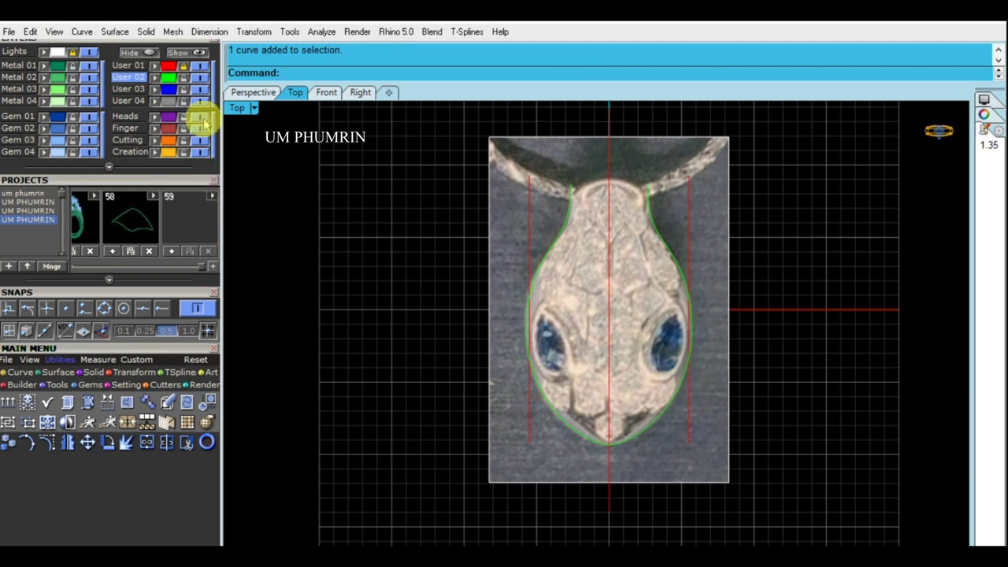
right_drag(405, 186, 423, 259)
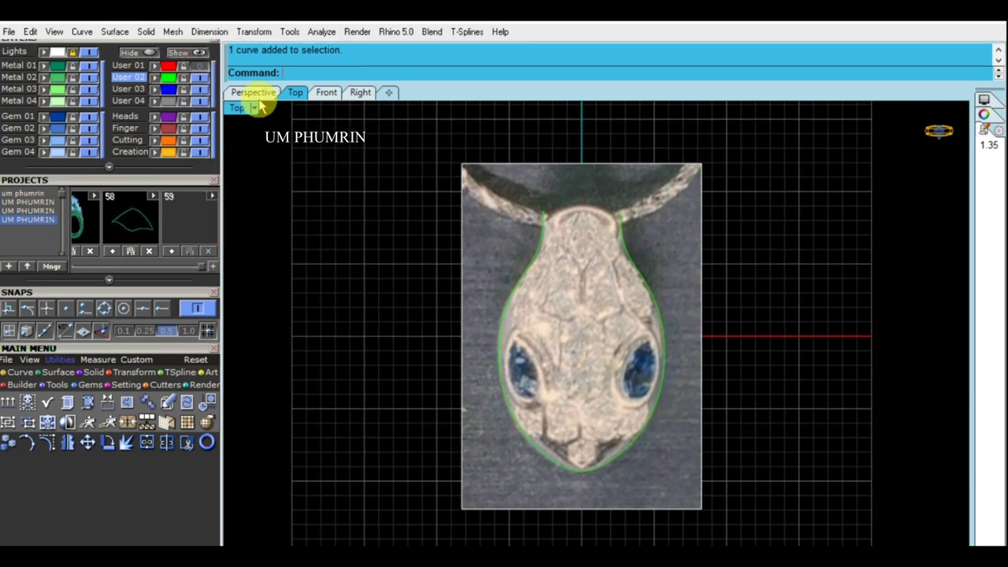
Step: In Perspective, create an in-between centre curve from the two outline halves
click(253, 92)
mouse_move(560, 288)
right_down()
mouse_move(541, 292)
mouse_move(555, 296)
right_up()
click(551, 180)
scroll(551, 276, up, 2)
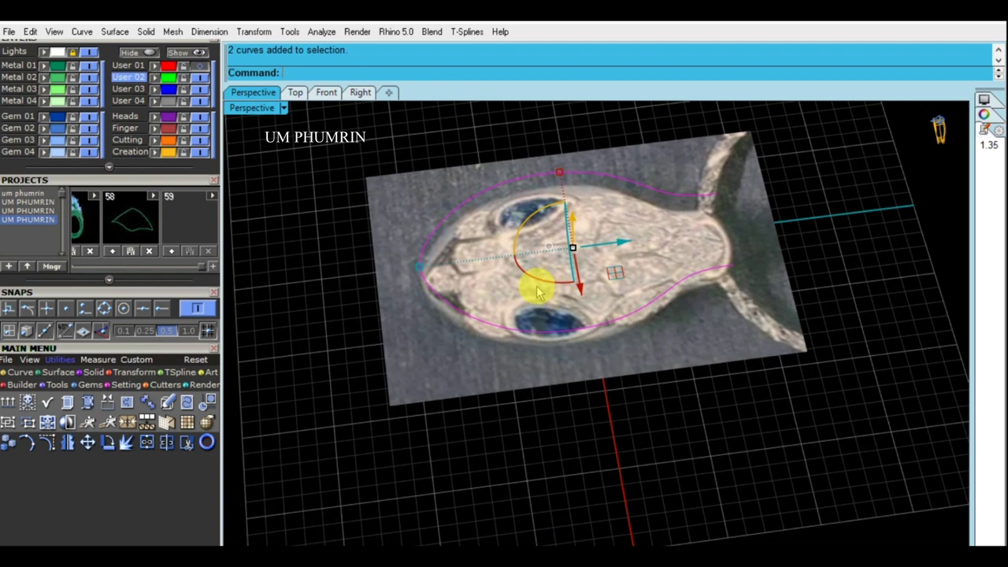
text(w)
key(Return)
key(Return)
click(486, 245)
mouse_move(486, 241)
right_down()
mouse_move(551, 213)
mouse_move(567, 260)
right_up()
text(rb)
Step: Rebuild the middle curve and display its control points in the Right view
key(Return)
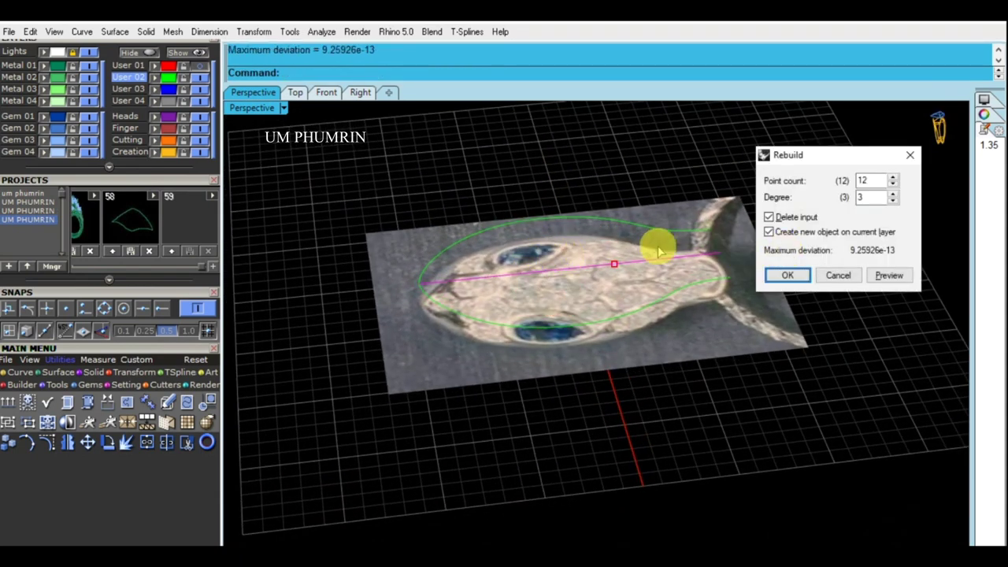
key(Return)
click(359, 92)
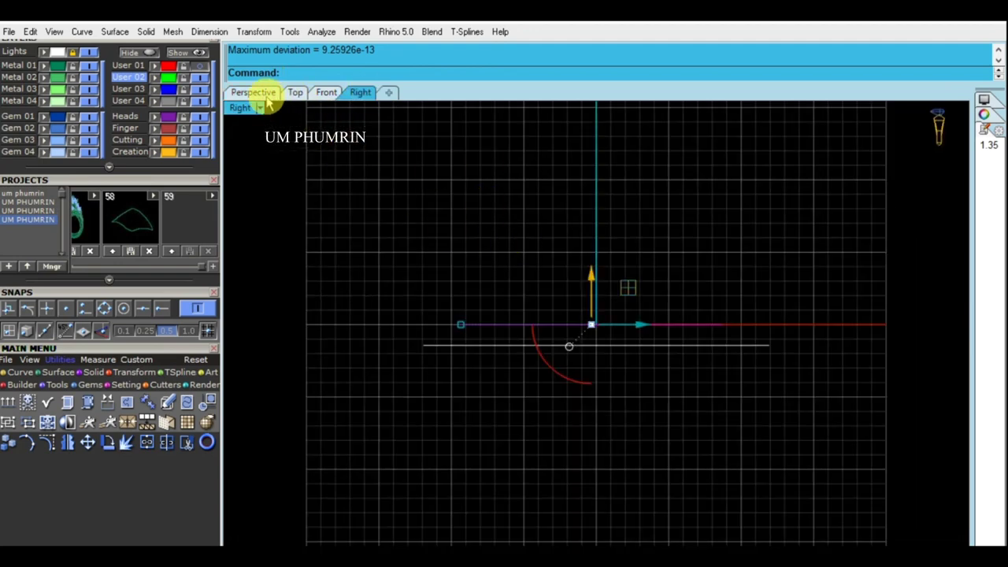
click(253, 92)
click(461, 235)
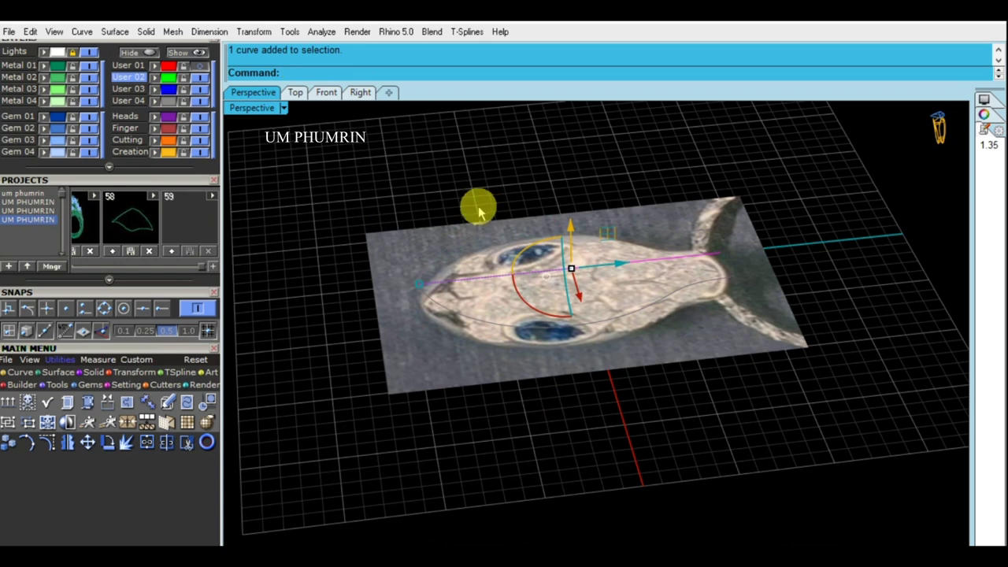
click(360, 92)
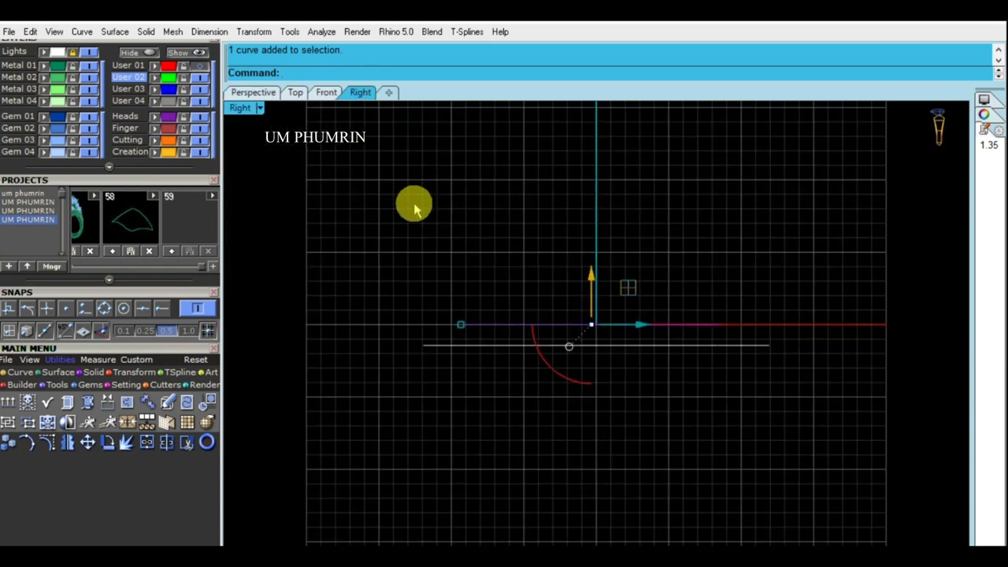
click(147, 400)
Step: Rebuild the centre curve again as degree 3 and turn on its control points with F10
click(254, 92)
right_drag(539, 270, 571, 256)
right_click(714, 225)
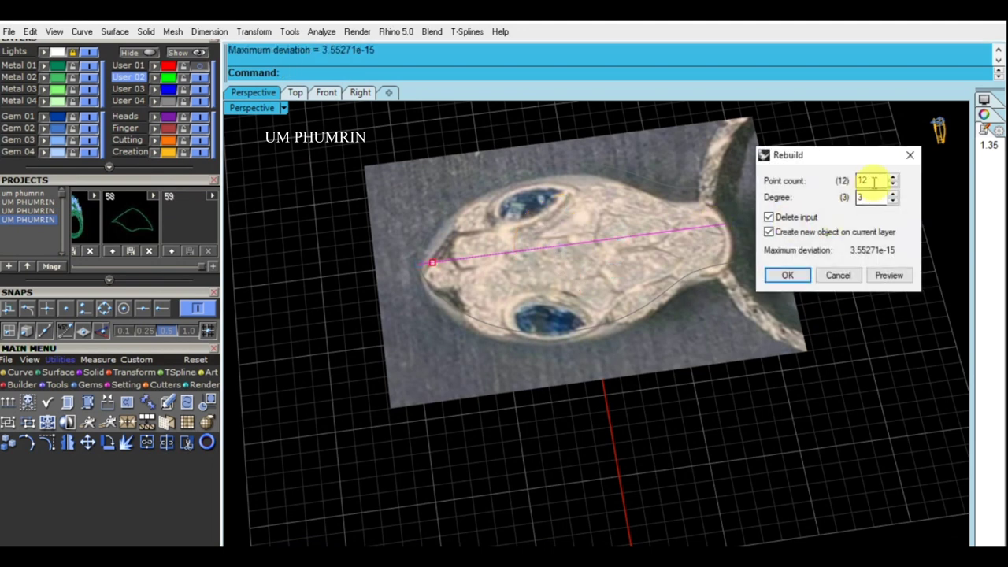
click(787, 280)
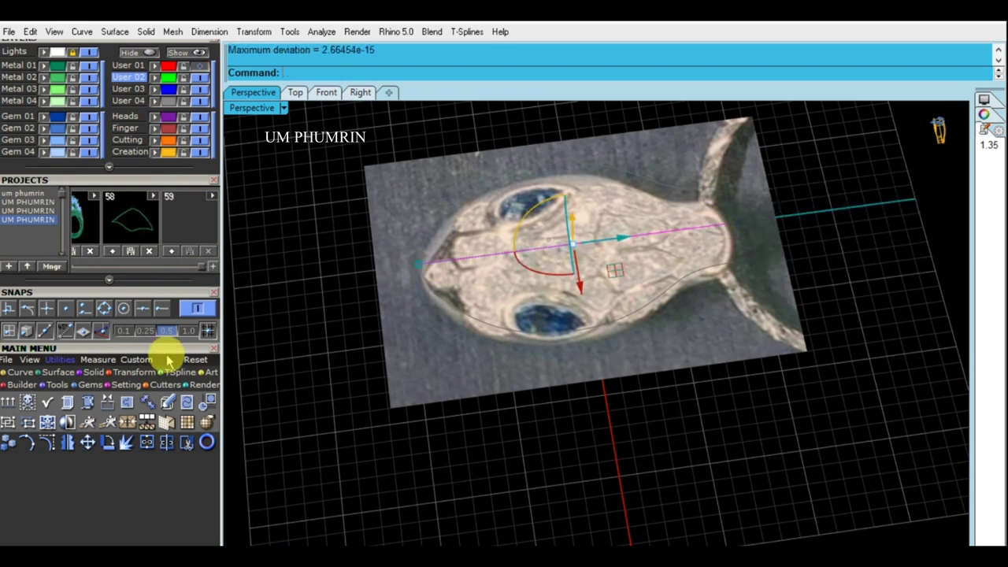
key(F10)
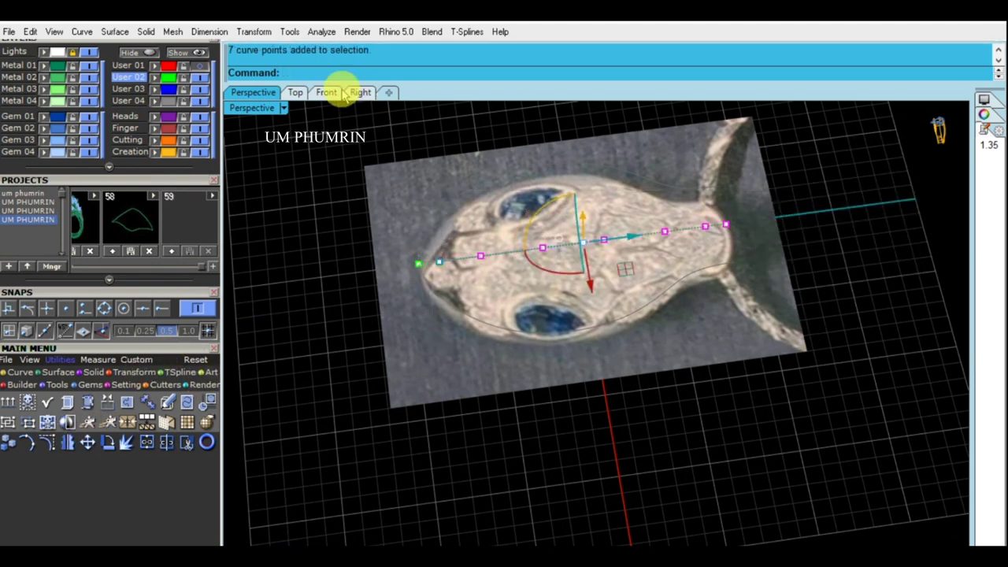
click(360, 92)
Step: In the Right view, lift six centre-curve points, raise the middle pair higher, and lower the top pair
scroll(590, 303, up, 2)
drag(601, 290, 608, 263)
drag(478, 252, 666, 320)
drag(628, 267, 630, 236)
click(548, 225)
drag(543, 272, 638, 306)
drag(592, 255, 598, 211)
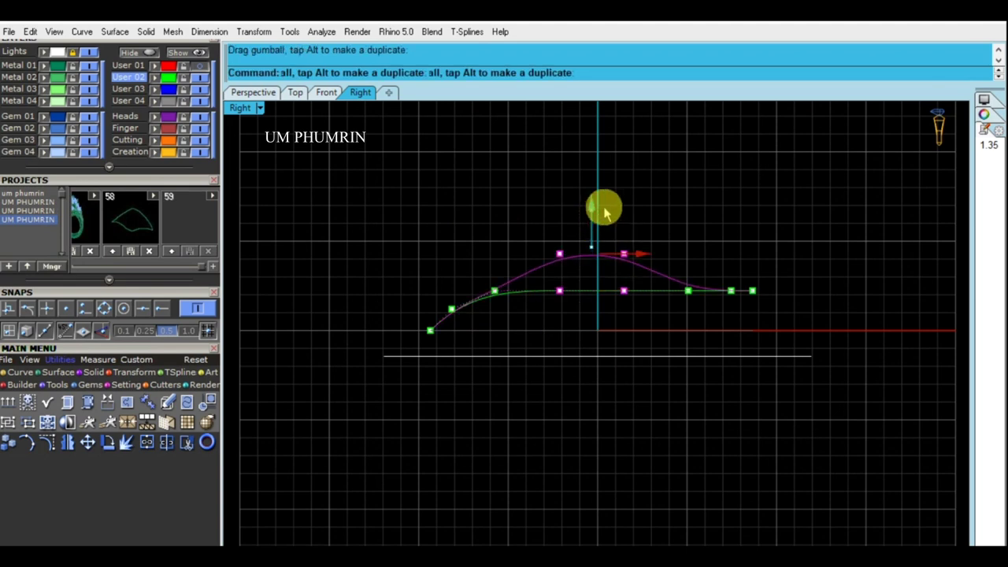
scroll(538, 260, up, 3)
drag(546, 191, 679, 260)
drag(623, 194, 628, 225)
drag(461, 234, 508, 319)
drag(472, 242, 473, 230)
Step: Raise the three right-hand points, lift a left point, then lower the right three slightly
click(407, 333)
scroll(434, 337, up, 1)
click(482, 281)
drag(482, 250, 482, 245)
right_drag(709, 236, 480, 210)
drag(598, 252, 756, 291)
drag(686, 225, 689, 218)
click(421, 265)
click(373, 236)
drag(371, 196, 370, 180)
click(520, 204)
scroll(619, 219, down, 2)
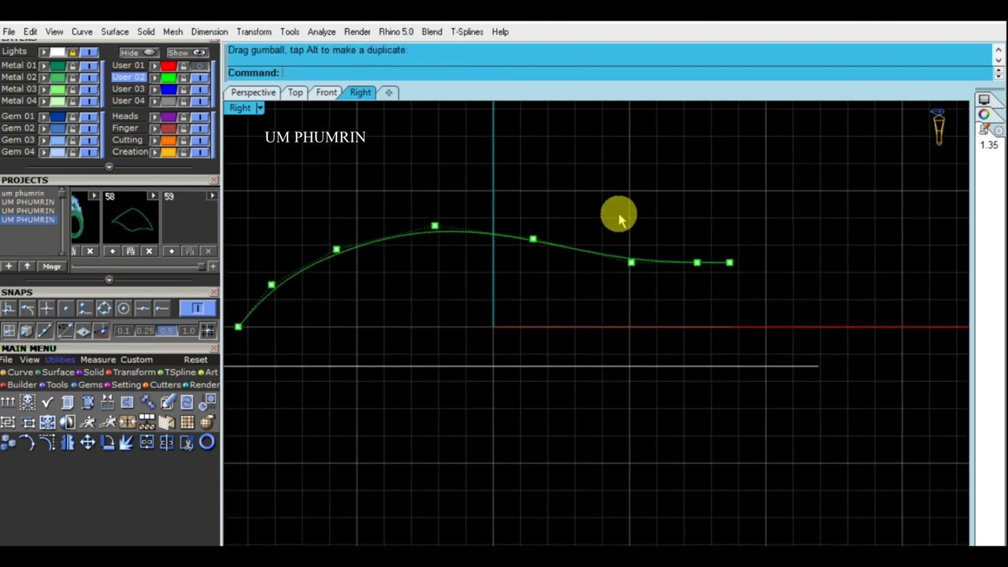
drag(619, 228, 764, 307)
mouse_move(693, 225)
mouse_down()
mouse_move(688, 218)
mouse_move(689, 238)
mouse_move(767, 299)
mouse_up()
click(689, 209)
Step: Fine-tune the profile: nudge the right points down and raise the top and left-middle points
scroll(711, 260, up, 2)
drag(711, 238, 711, 244)
click(603, 227)
scroll(604, 228, down, 2)
right_drag(505, 198, 536, 198)
click(545, 226)
drag(537, 200, 547, 188)
click(430, 214)
click(447, 249)
drag(449, 212, 462, 202)
click(523, 184)
click(253, 92)
mouse_move(559, 262)
right_down()
mouse_move(651, 252)
mouse_move(628, 274)
mouse_move(653, 338)
mouse_move(580, 299)
mouse_move(589, 266)
mouse_move(560, 349)
mouse_move(693, 229)
mouse_move(627, 288)
mouse_move(389, 313)
mouse_move(604, 365)
mouse_move(607, 394)
mouse_move(564, 282)
mouse_move(630, 338)
mouse_move(576, 360)
mouse_move(723, 263)
right_up()
key(ctrl+a)
Step: Loft the three curves into a trial dome surface
text(Loft)
key(Return)
Step: Extract a lengthwise V-direction isocurve through the dome with ExtractIsocurve
key(Return)
click(545, 346)
mouse_move(545, 346)
right_down()
mouse_move(540, 311)
mouse_move(664, 326)
mouse_move(627, 306)
right_up()
key(Delete)
key(ctrl+z)
right_drag(596, 340, 663, 313)
click(664, 313)
key(Escape)
text(tractIsocurve)
key(Return)
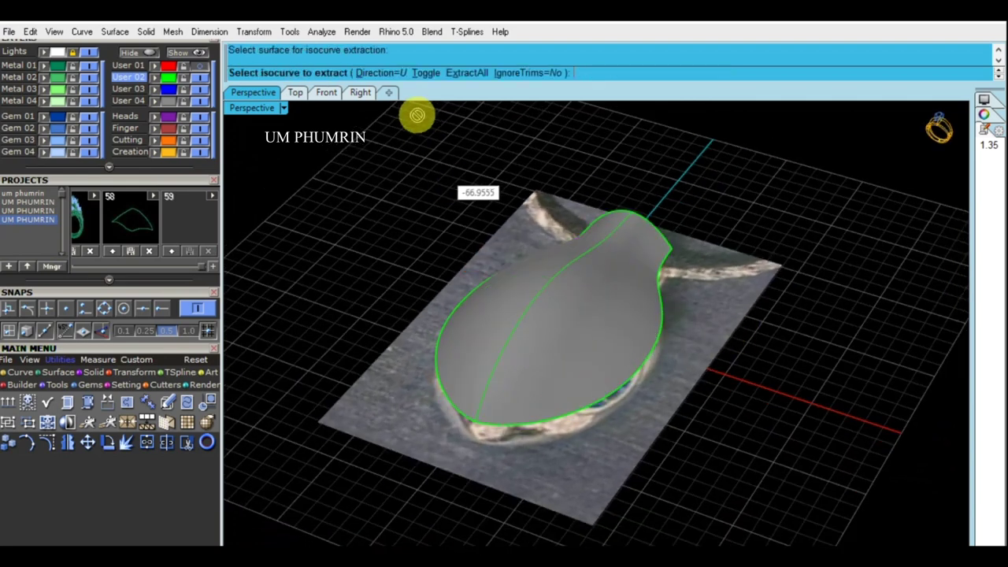
click(426, 73)
scroll(603, 319, up, 2)
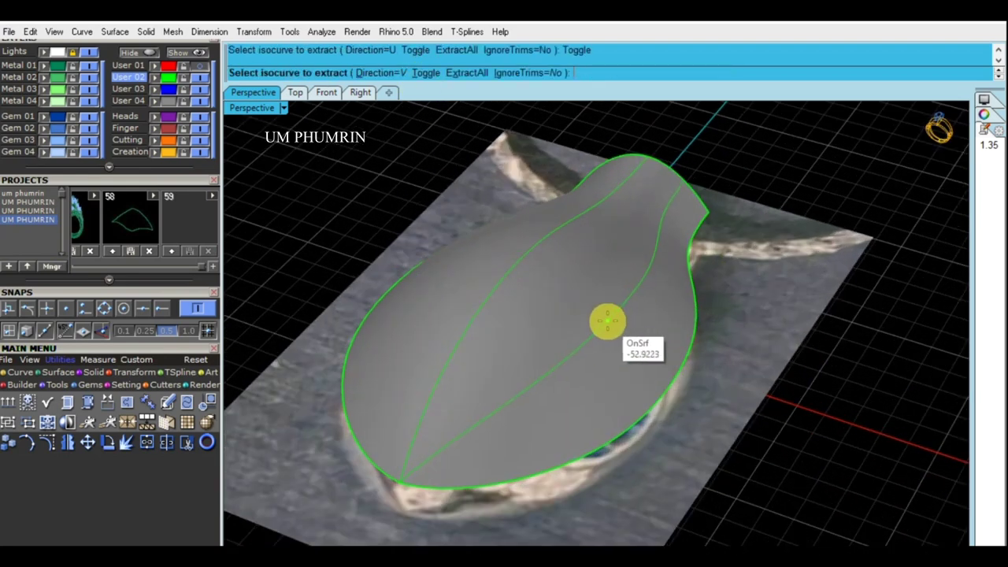
click(608, 321)
key(Return)
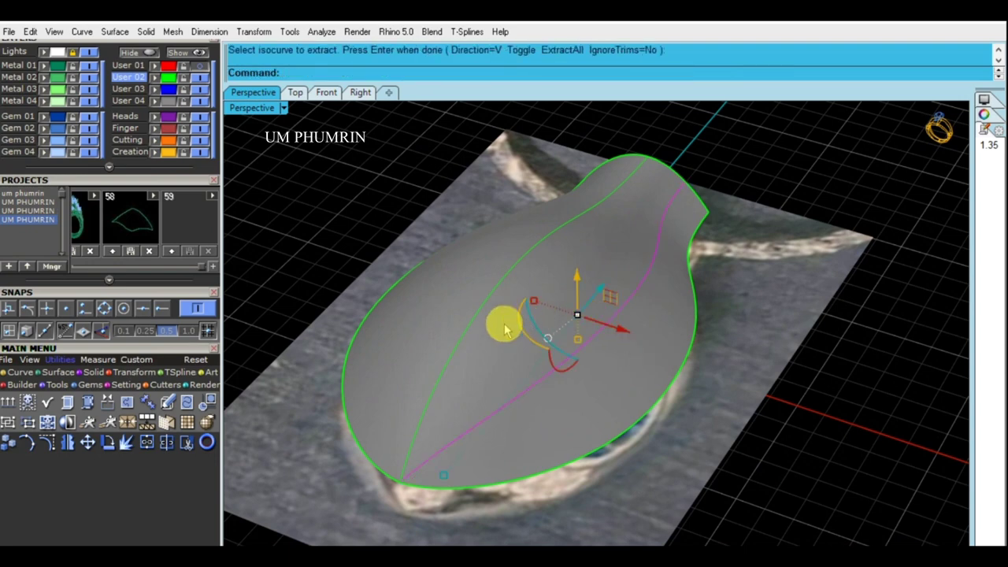
Step: Delete the dome surface and the unneeded extra curve
click(505, 330)
key(Delete)
click(400, 233)
key(Delete)
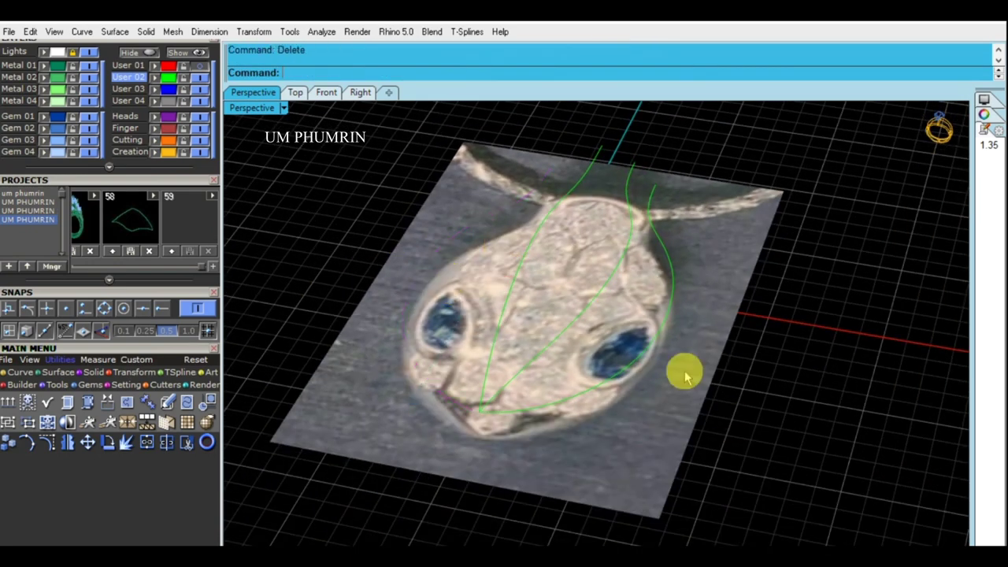
Step: Rebuild the side curves to 11 points
click(607, 326)
shift+click(612, 219)
text(rebuild)
key(Return)
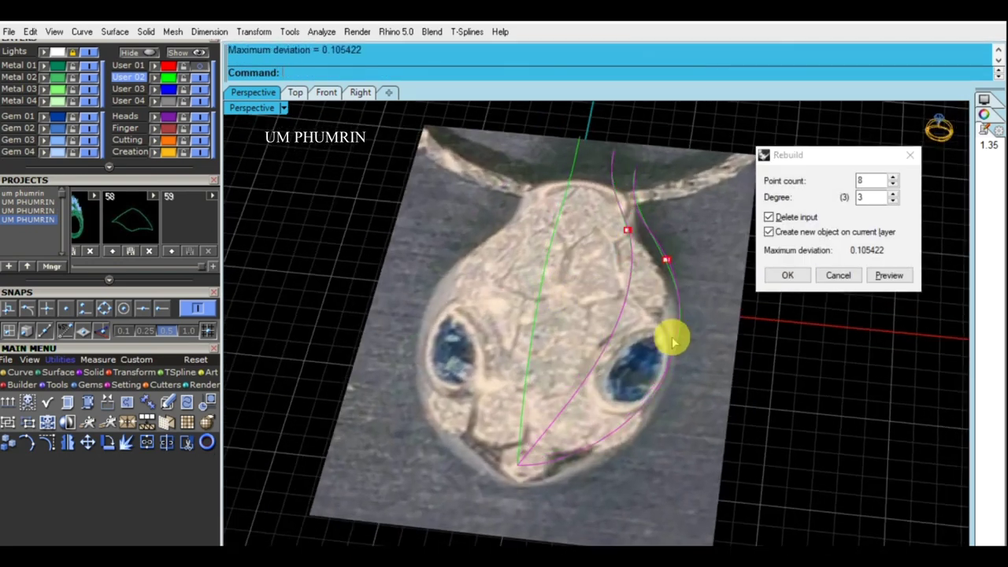
click(673, 341)
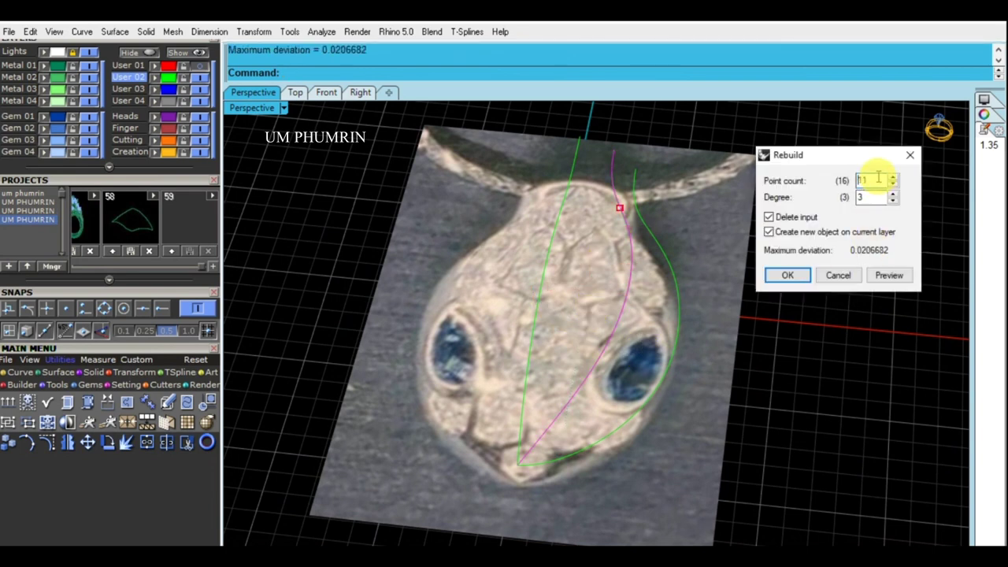
click(571, 230)
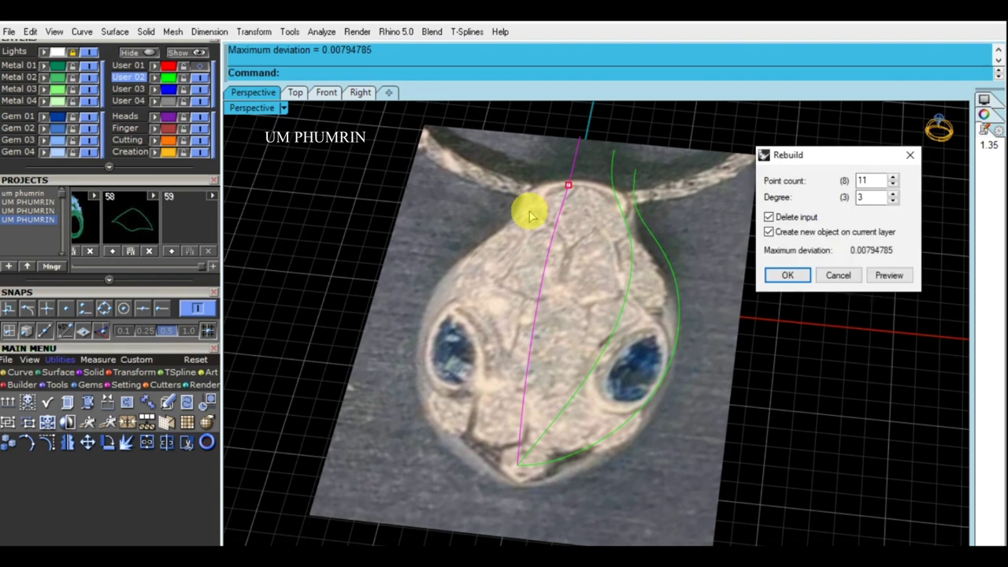
right_drag(529, 214, 546, 236)
key(Return)
Step: Mirror copies of both side curves across the centre axis
mouse_move(607, 263)
right_down()
mouse_move(604, 124)
mouse_move(670, 298)
right_up()
text(mirror)
key(Return)
click(574, 328)
click(552, 370)
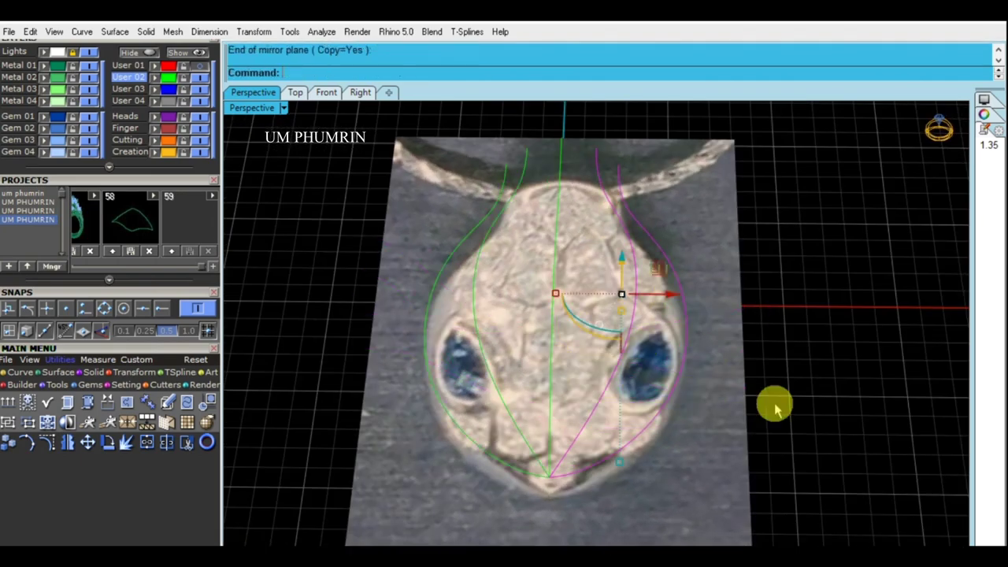
Step: Loft all the head curves into the snake-head dome surface
right_drag(630, 348, 648, 292)
text(loft)
key(Return)
key(Return)
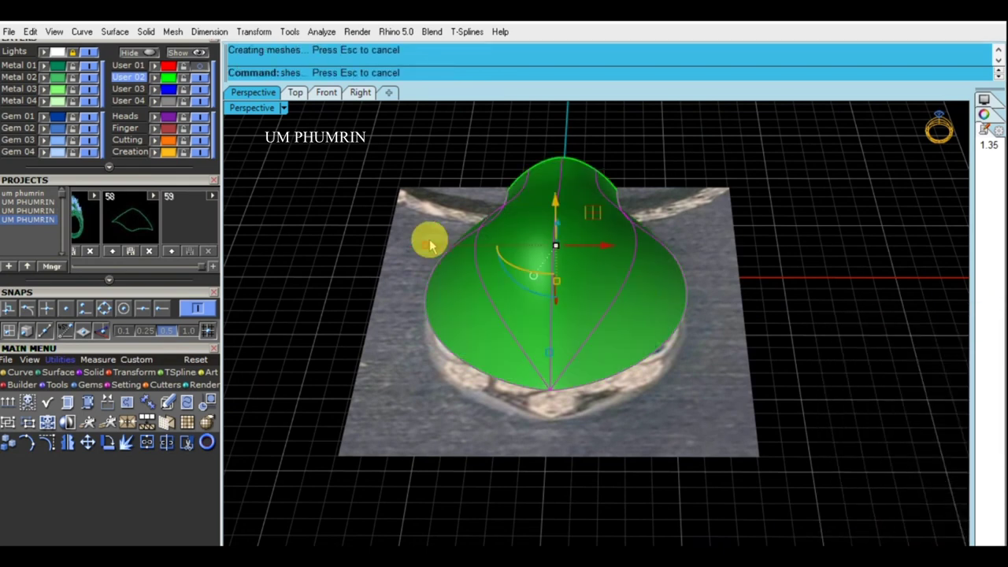
Step: Lock the two left curves, leaving the head surface unlocked
drag(346, 154, 541, 417)
key(ctrl+l)
click(515, 337)
key(ctrl+l)
mouse_move(651, 382)
right_down()
mouse_move(614, 391)
mouse_move(675, 405)
right_up()
key(ctrl+alt+l)
Step: Turn off Show surface isocurves for the head surface in Properties
click(532, 289)
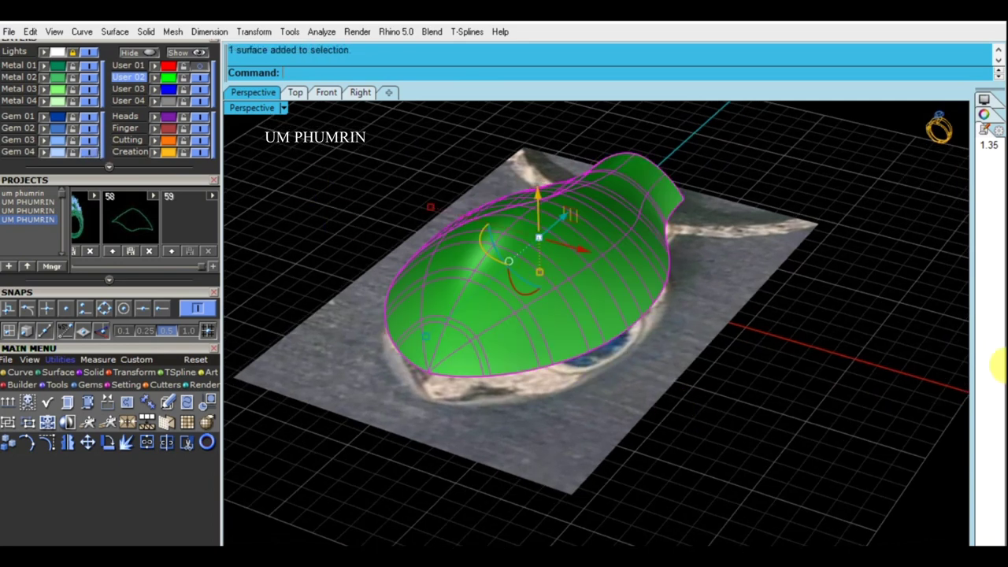
click(985, 129)
click(995, 467)
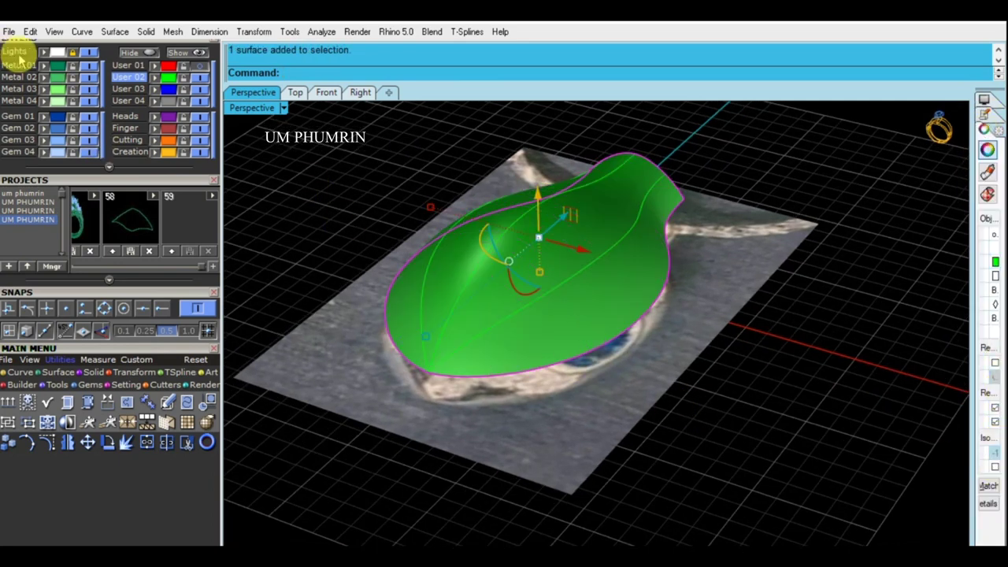
Step: Lock the Metal 02 layer and the two surfaces, then select the upper profile curve
click(72, 77)
mouse_move(491, 226)
right_down()
mouse_move(520, 206)
mouse_move(536, 333)
right_up()
click(558, 407)
key(ctrl+l)
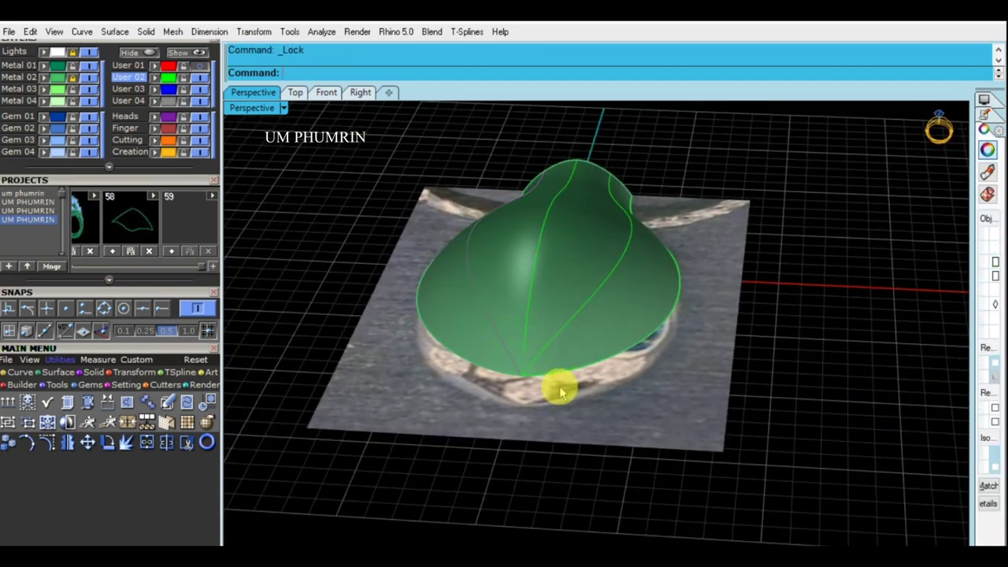
click(560, 347)
mouse_move(641, 315)
right_down()
mouse_move(686, 218)
mouse_move(441, 266)
mouse_move(635, 426)
mouse_move(704, 289)
mouse_move(680, 260)
mouse_move(418, 220)
mouse_move(632, 183)
right_up()
click(360, 92)
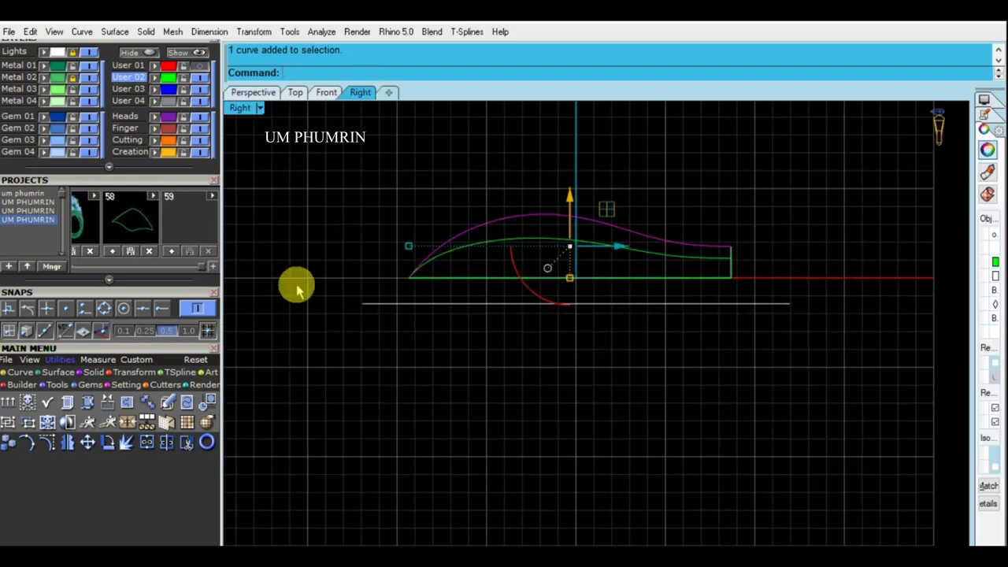
Step: Show the profile curve's control points and lower then reposition the two top points
click(48, 444)
scroll(410, 236, up, 2)
drag(473, 132, 628, 244)
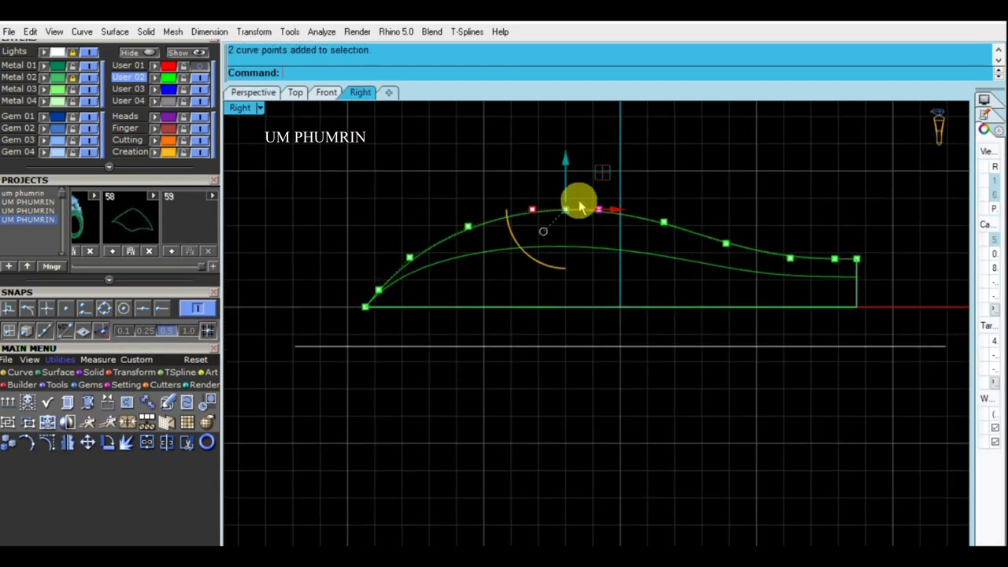
scroll(567, 181, up, 3)
drag(564, 168, 564, 174)
click(409, 239)
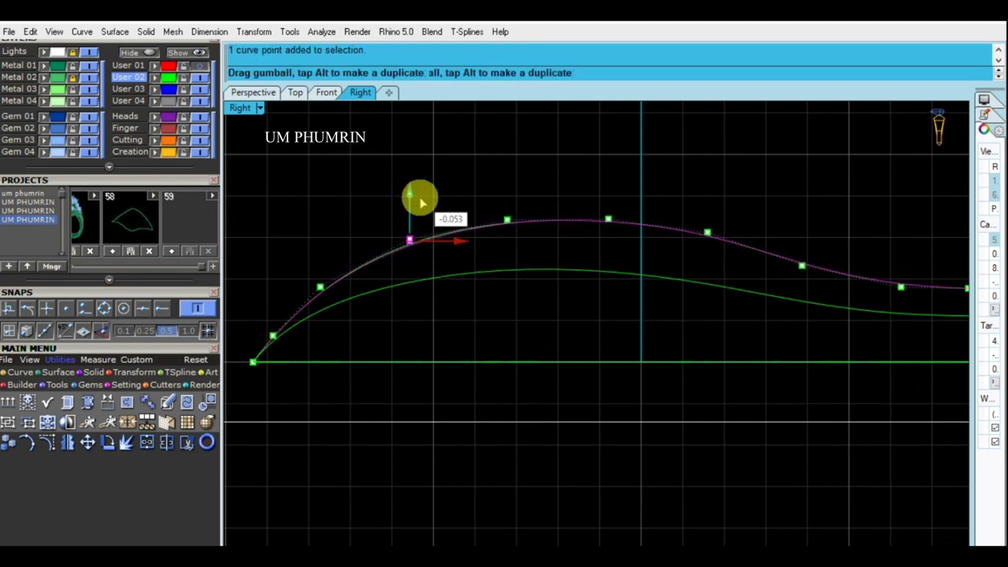
drag(418, 197, 418, 202)
scroll(465, 189, down, 3)
drag(465, 171, 670, 234)
scroll(569, 168, up, 3)
mouse_move(570, 169)
mouse_down()
mouse_move(719, 197)
mouse_move(698, 197)
mouse_up()
Step: Adjust the heights of individual points toward the front of the profile
click(693, 236)
scroll(554, 225, down, 3)
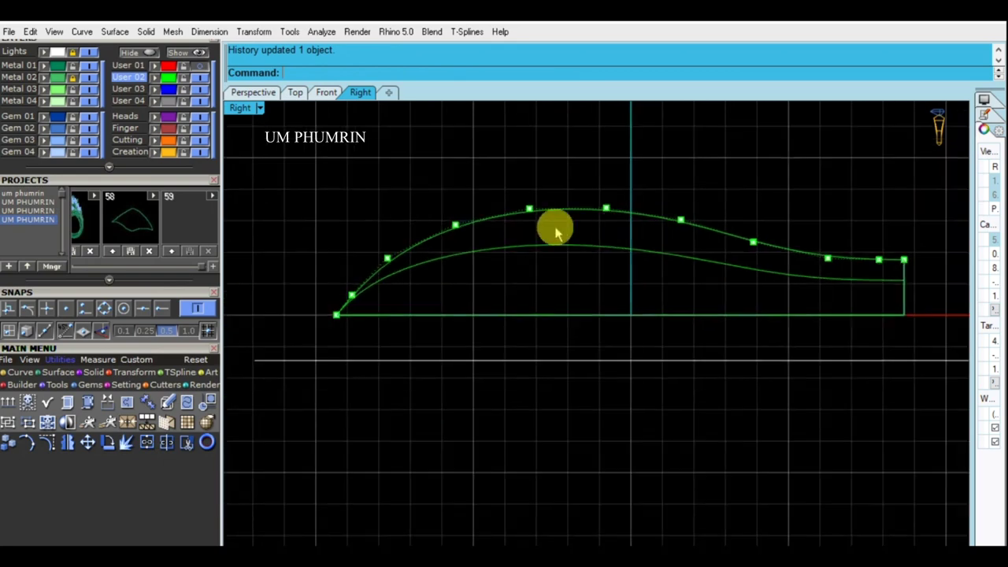
scroll(388, 203, up, 2)
scroll(389, 203, up, 2)
click(462, 248)
mouse_move(461, 247)
mouse_down()
mouse_move(472, 220)
mouse_move(430, 226)
mouse_up()
scroll(387, 226, up, 2)
click(423, 277)
scroll(604, 243, down, 2)
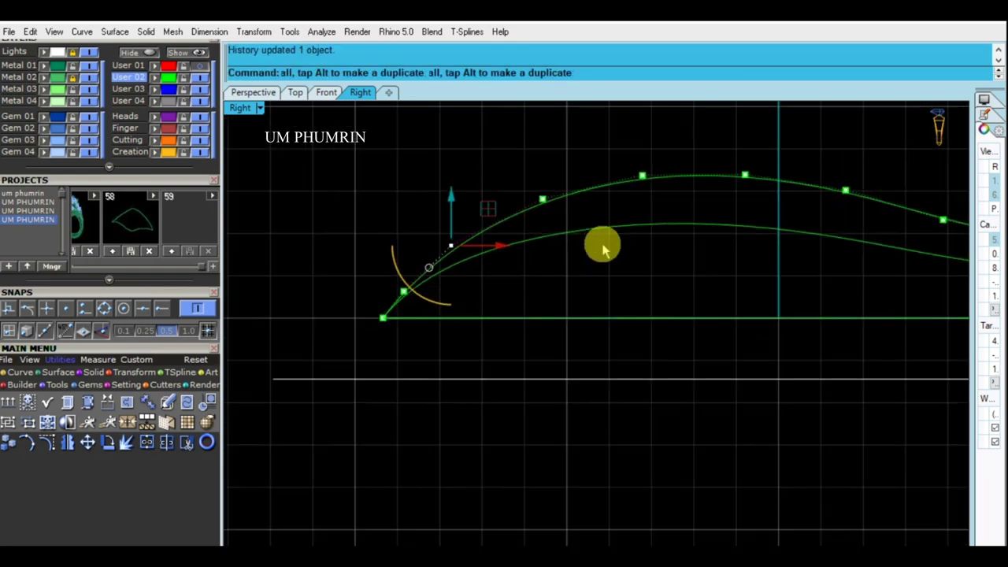
scroll(525, 276, down, 1)
Step: Shift the four right-hand points and two middle points, then check the head in perspective
drag(693, 185, 918, 284)
scroll(770, 201, up, 1)
drag(774, 201, 774, 199)
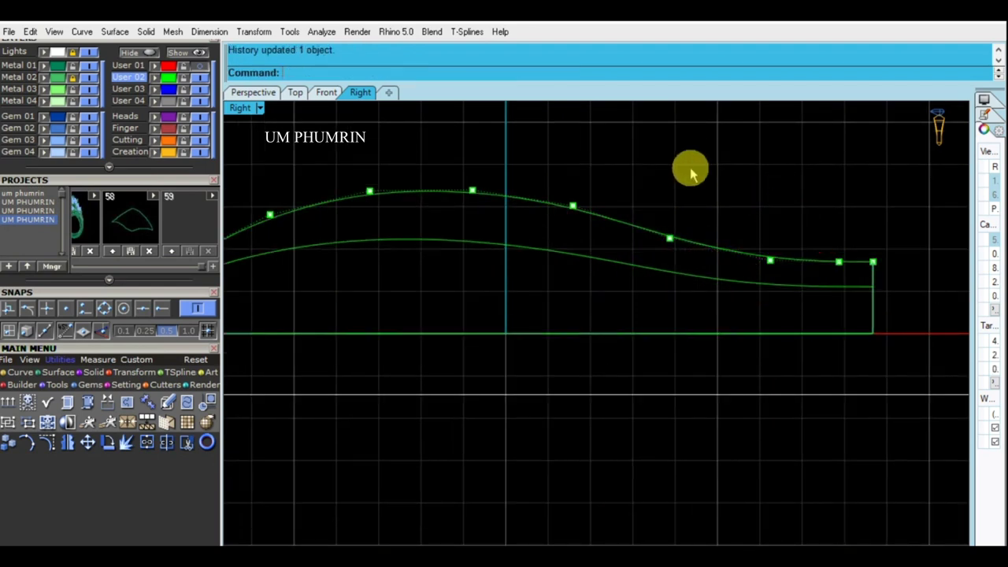
scroll(756, 256, down, 2)
drag(409, 162, 591, 243)
scroll(510, 169, up, 2)
drag(513, 164, 523, 164)
click(372, 232)
click(254, 92)
mouse_move(596, 354)
right_down()
mouse_move(693, 320)
mouse_move(745, 335)
mouse_move(520, 330)
mouse_move(572, 273)
mouse_move(543, 355)
mouse_move(573, 358)
mouse_move(419, 180)
right_up()
click(295, 92)
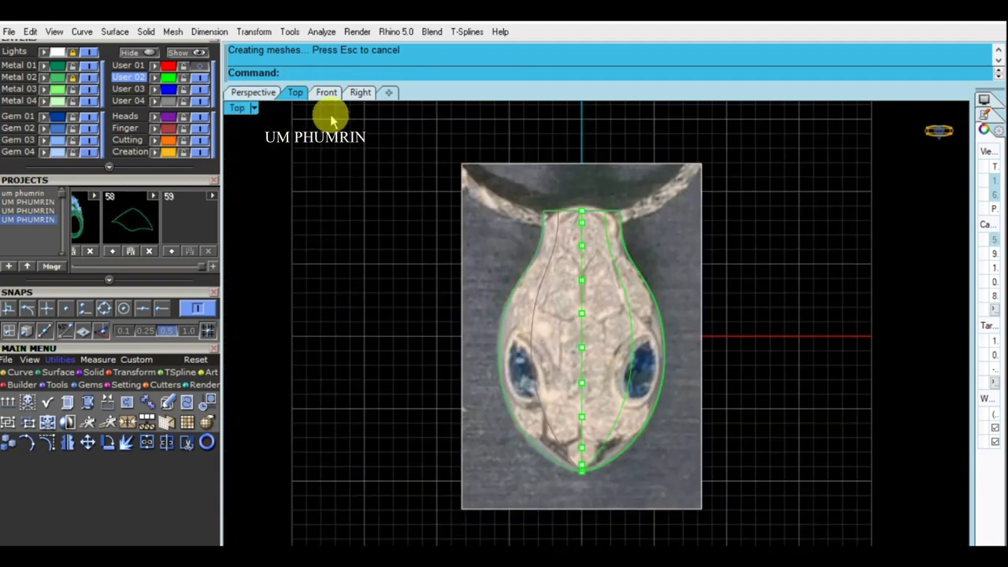
Step: Move the first selected side-profile control points in the Right view to reshape the head dome
click(254, 92)
mouse_move(683, 350)
right_down()
mouse_move(671, 176)
mouse_move(511, 259)
mouse_move(504, 248)
mouse_move(698, 260)
mouse_move(538, 241)
right_up()
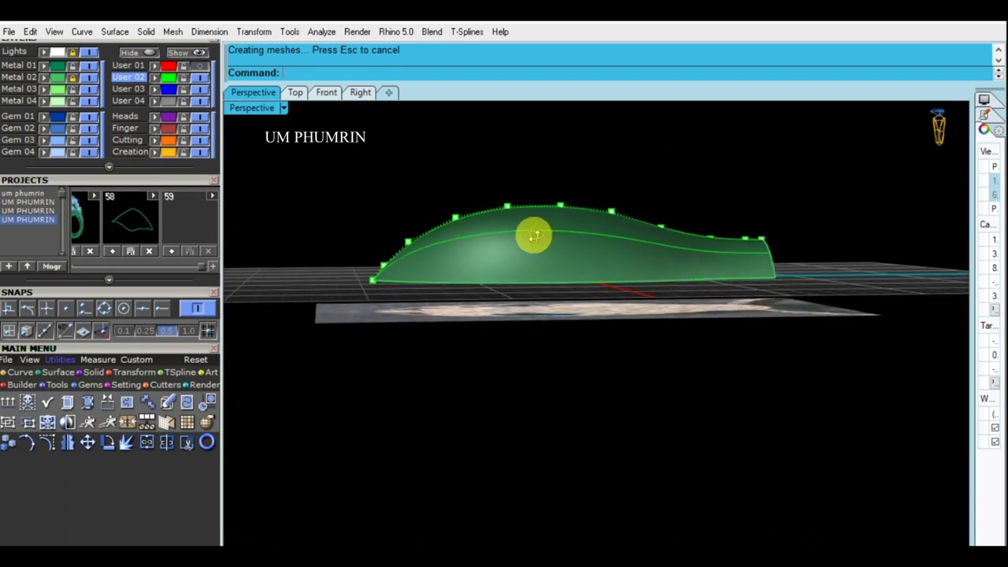
click(360, 92)
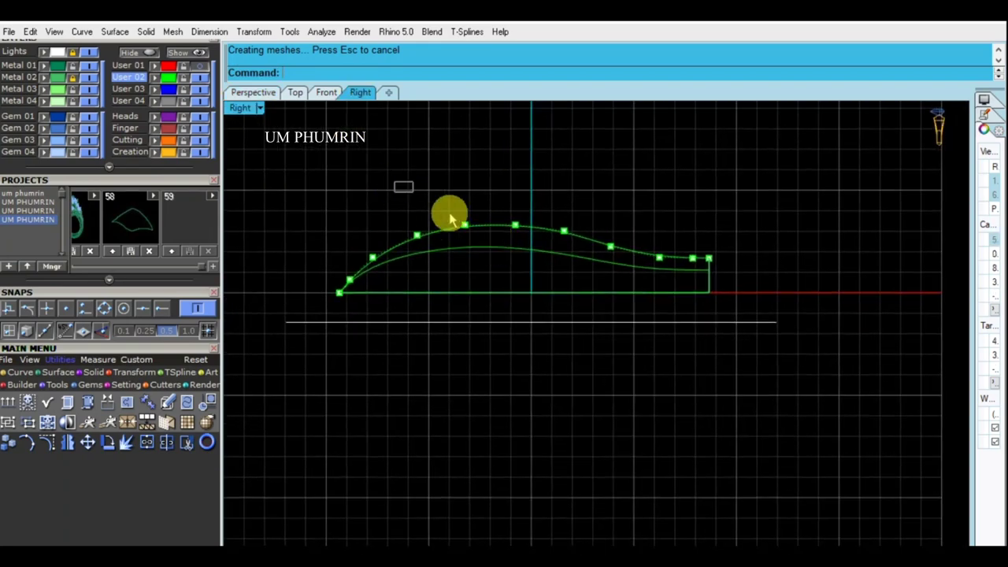
scroll(516, 234, up, 2)
drag(482, 185, 484, 185)
right_drag(284, 201, 378, 205)
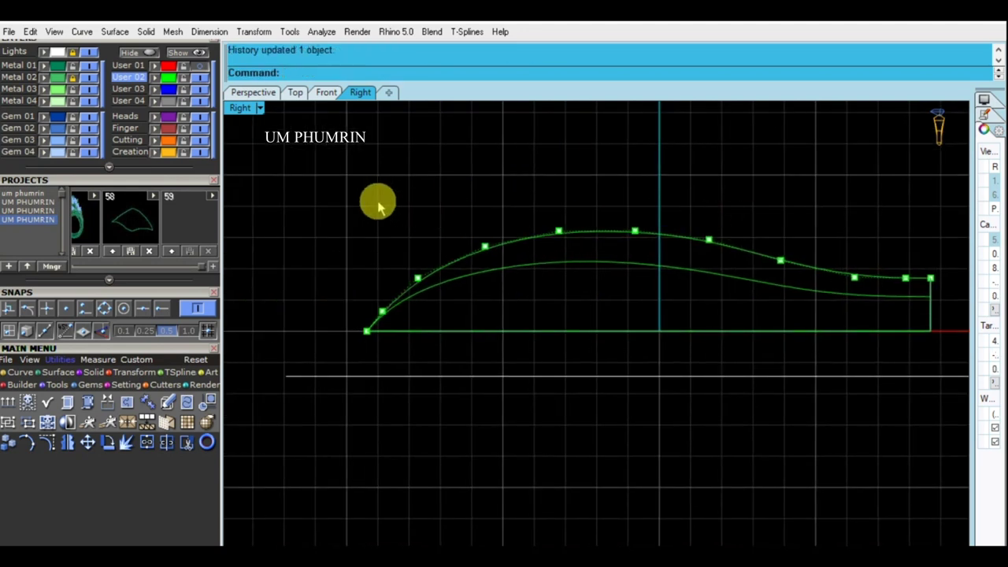
drag(378, 203, 496, 299)
scroll(456, 254, up, 2)
scroll(453, 220, up, 1)
drag(453, 220, 454, 221)
Step: Nudge another profile point to smooth the curve, then hide the control points
drag(349, 202, 430, 319)
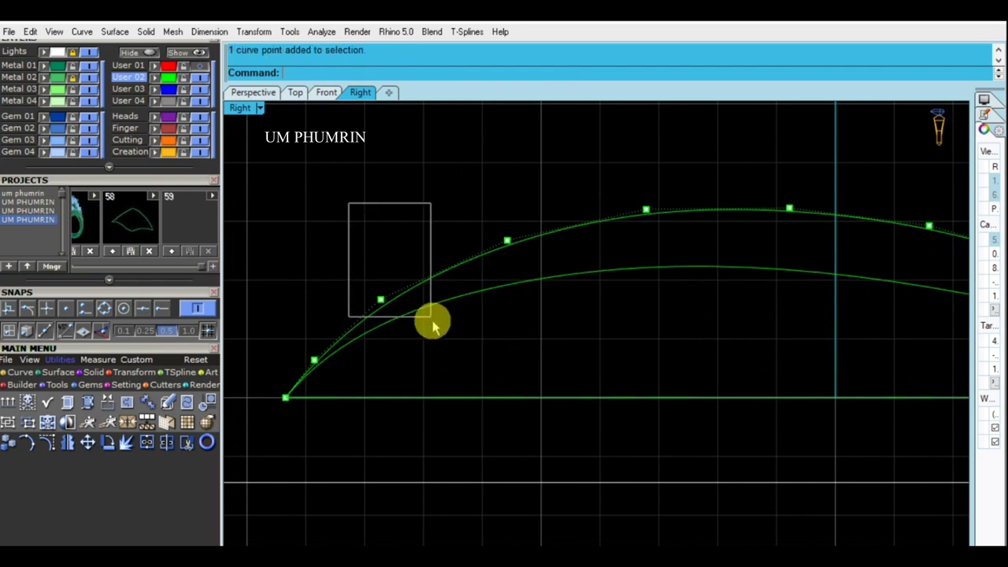
drag(385, 252, 386, 248)
scroll(564, 304, down, 3)
right_drag(563, 303, 511, 310)
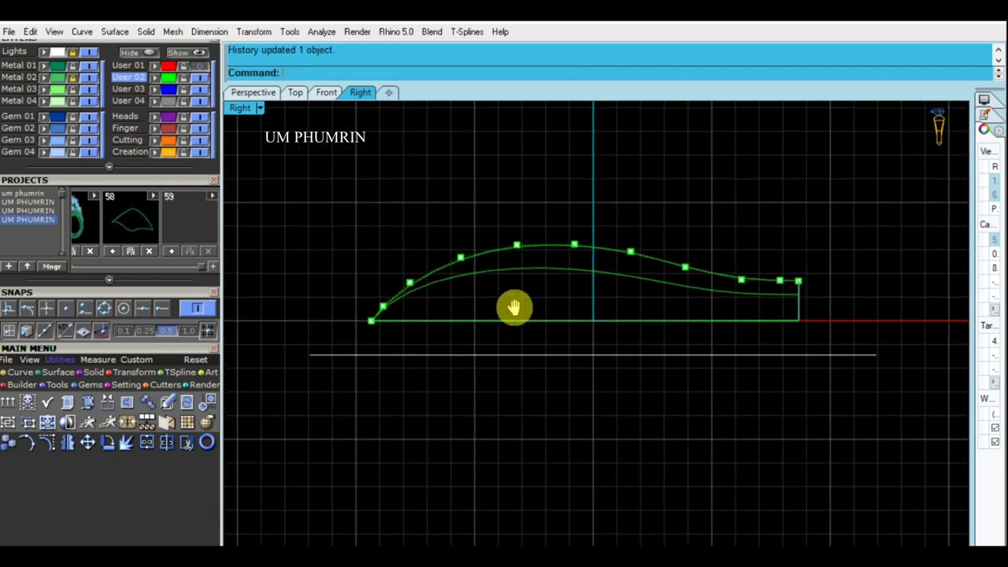
key(Escape)
Step: Inspect the updated green dome from the side and from above in Perspective
click(261, 96)
mouse_move(641, 333)
right_down()
mouse_move(601, 286)
mouse_move(716, 232)
mouse_move(673, 244)
right_up()
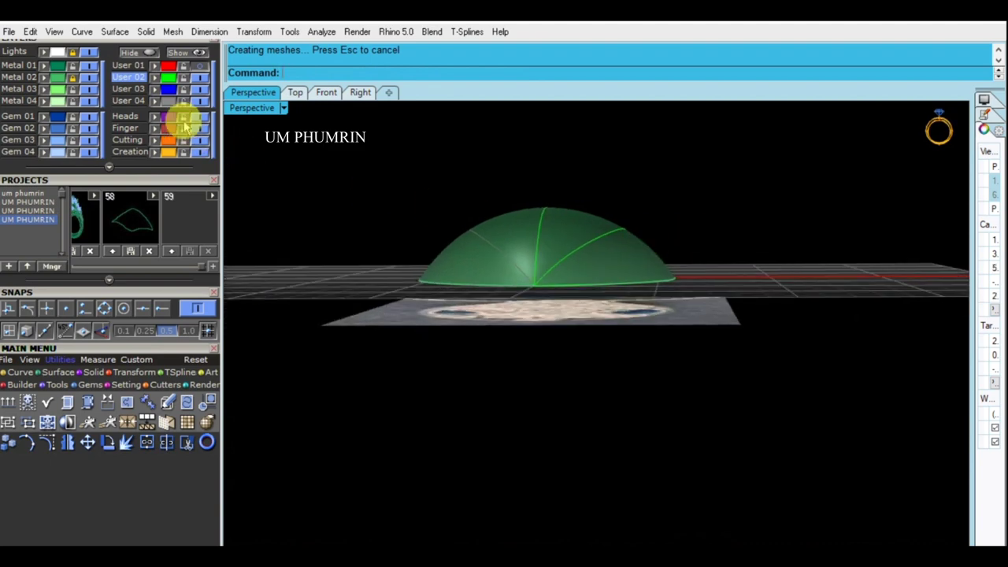
mouse_move(383, 168)
right_down()
mouse_move(525, 288)
mouse_move(562, 364)
mouse_move(556, 331)
right_up()
click(294, 94)
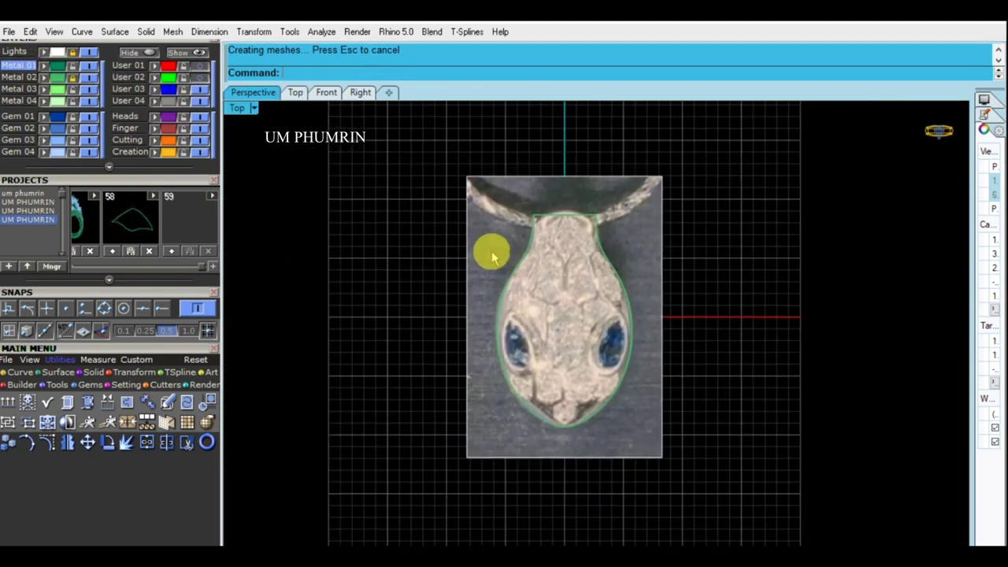
Step: Set the Top viewport to Ghosted and toggle the Metal 02 layer off and on
click(247, 110)
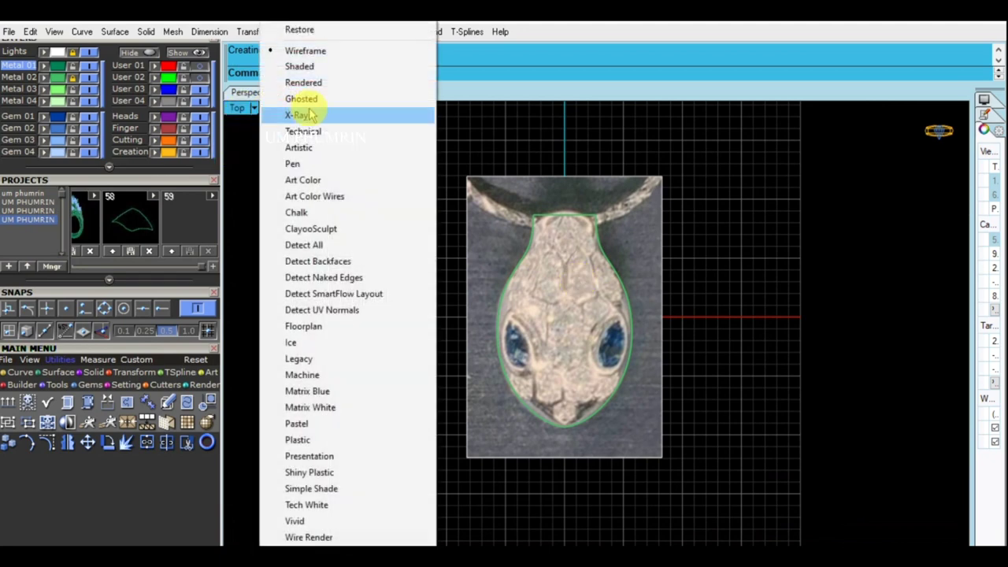
click(315, 97)
scroll(540, 341, up, 3)
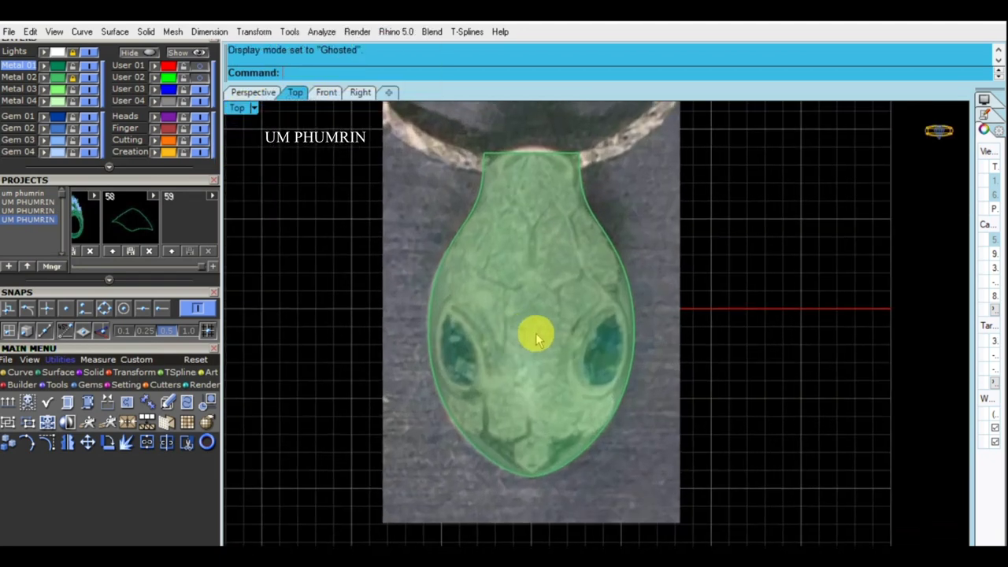
scroll(608, 315, up, 3)
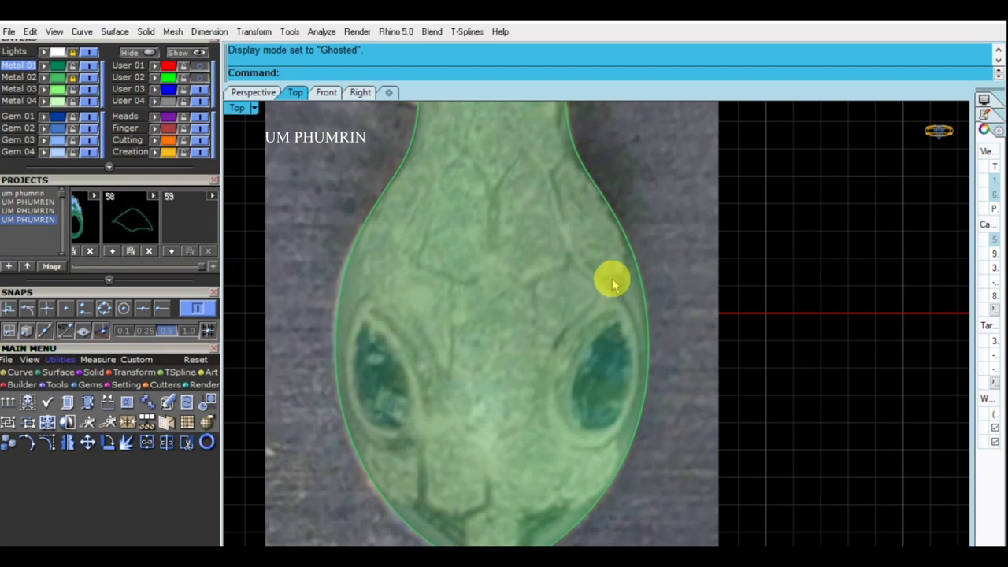
scroll(567, 279, down, 3)
click(89, 78)
click(89, 78)
click(89, 78)
click(89, 78)
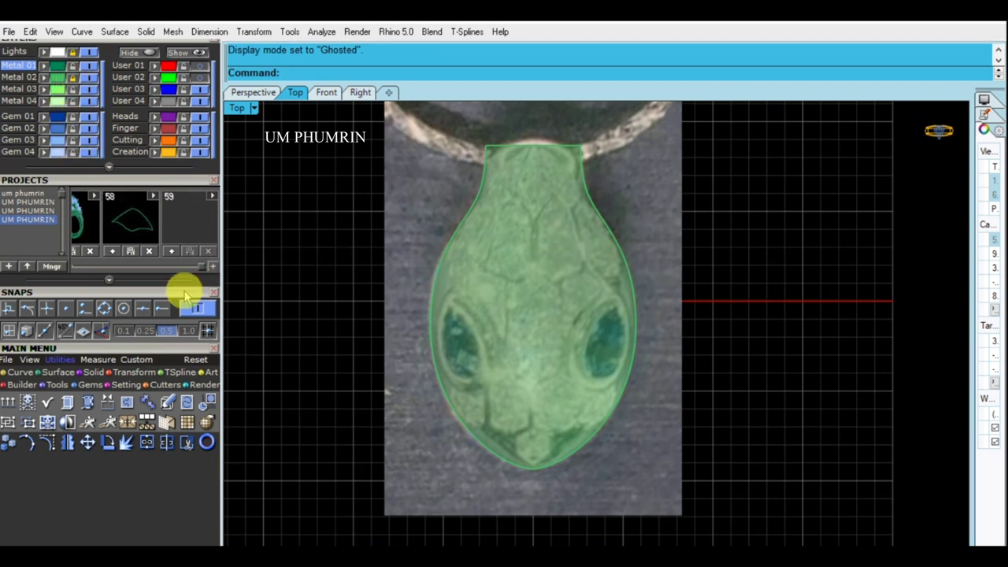
Step: Add a 4.13 aligned dimension across the snake's right eye
click(91, 384)
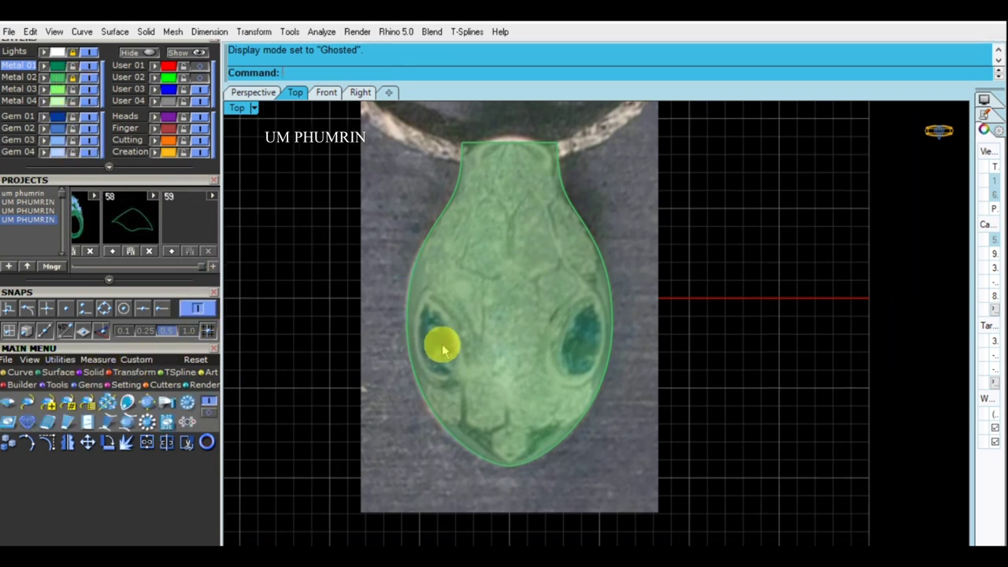
click(594, 303)
click(568, 377)
click(736, 401)
scroll(583, 378, up, 1)
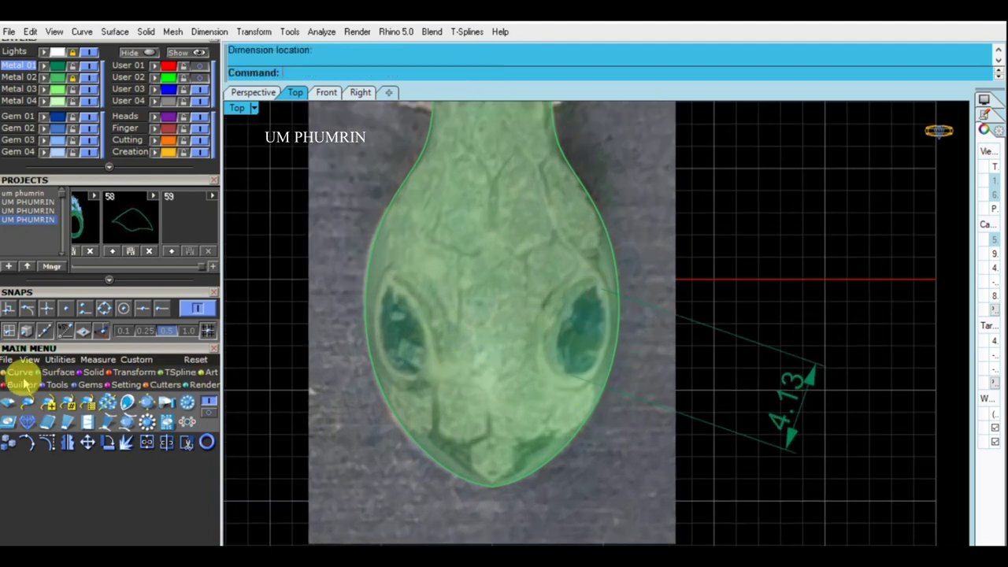
click(17, 402)
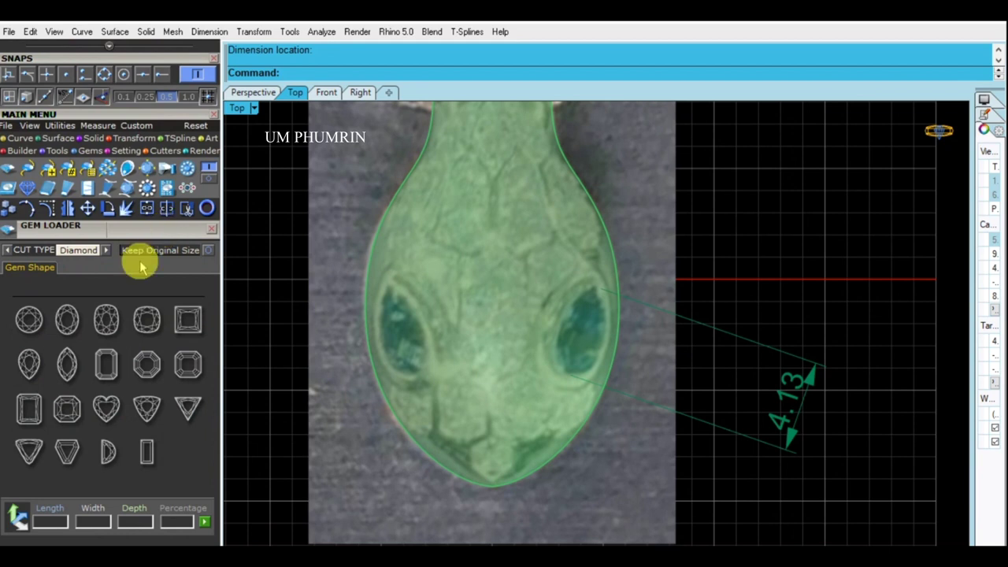
Step: Load a 4.5 × 3 mm pear-cut diamond from the Gem Loader at the head's centre
click(68, 363)
drag(128, 225, 129, 144)
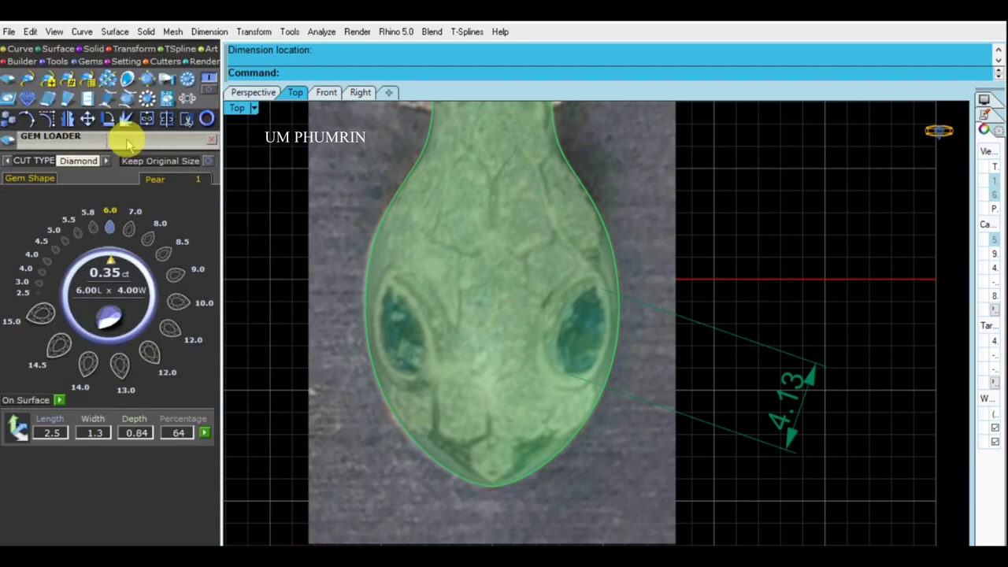
click(68, 245)
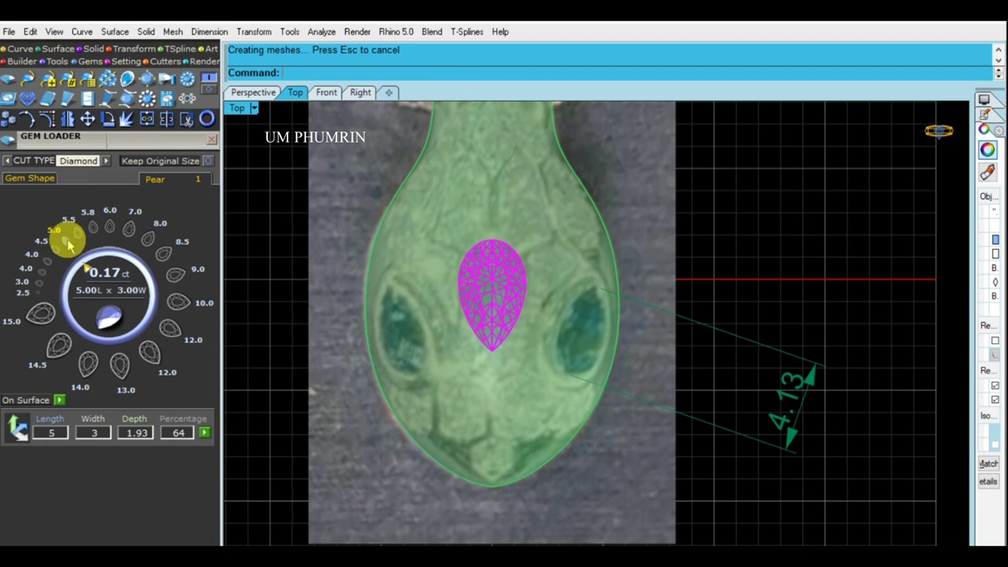
click(58, 250)
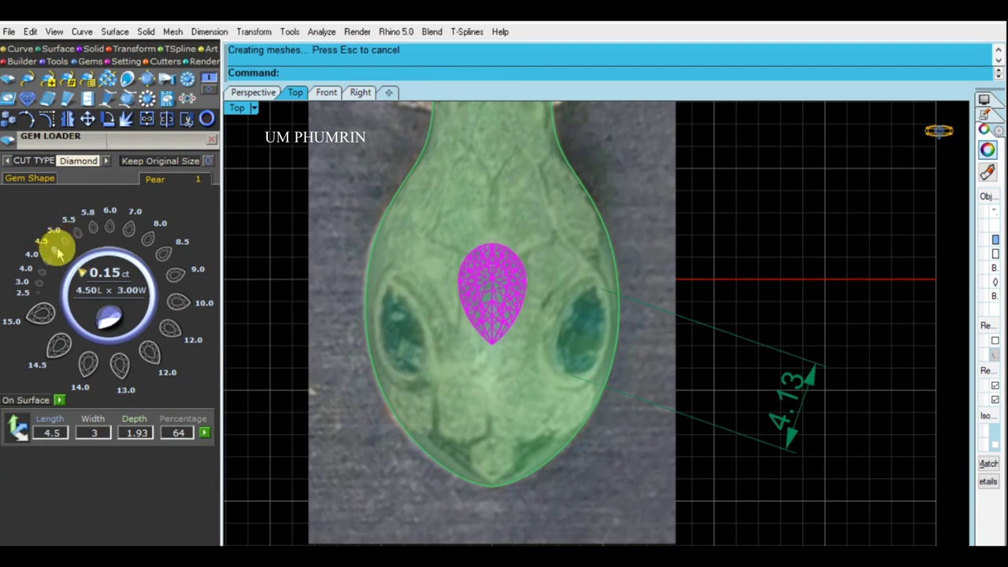
click(119, 363)
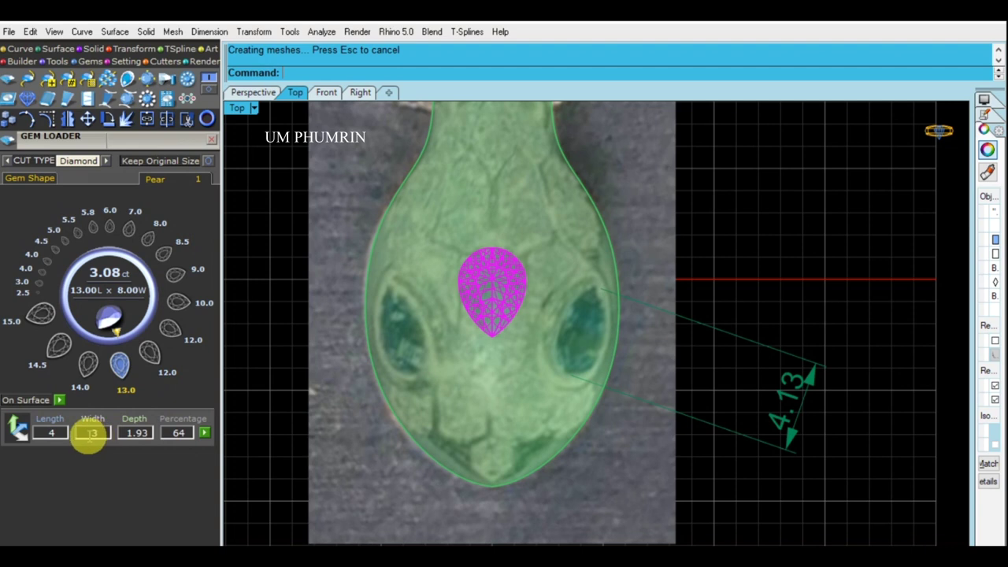
click(63, 245)
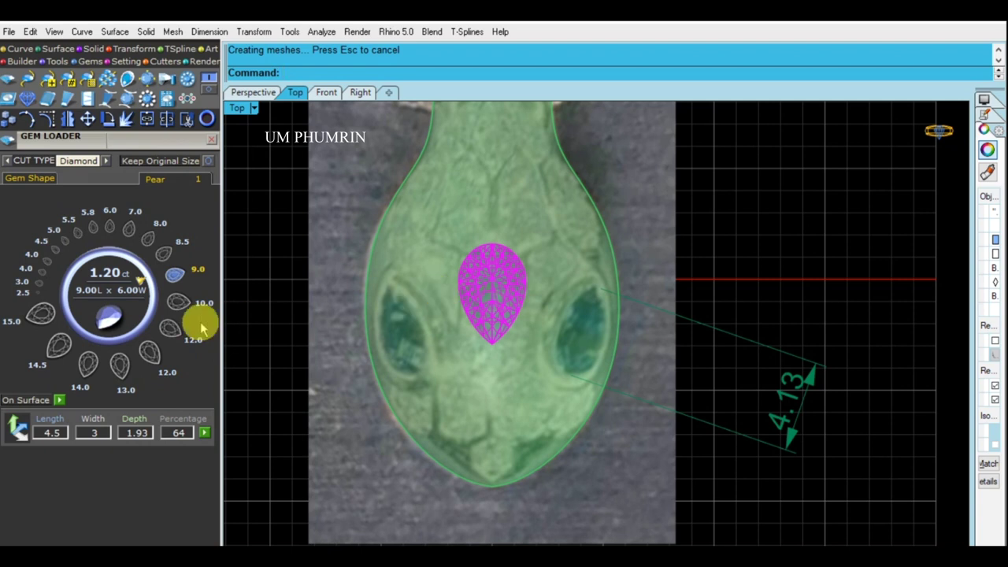
click(50, 263)
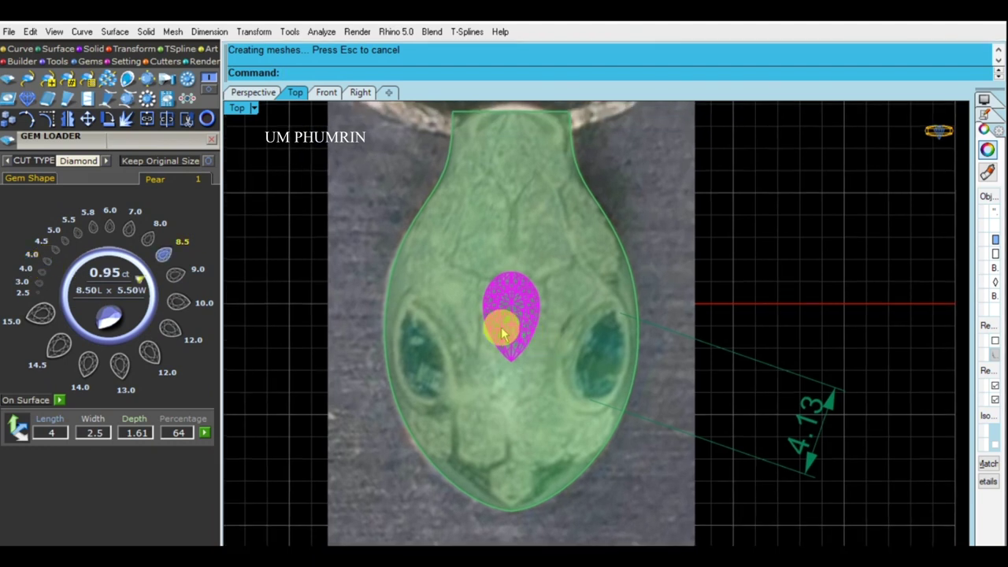
click(59, 252)
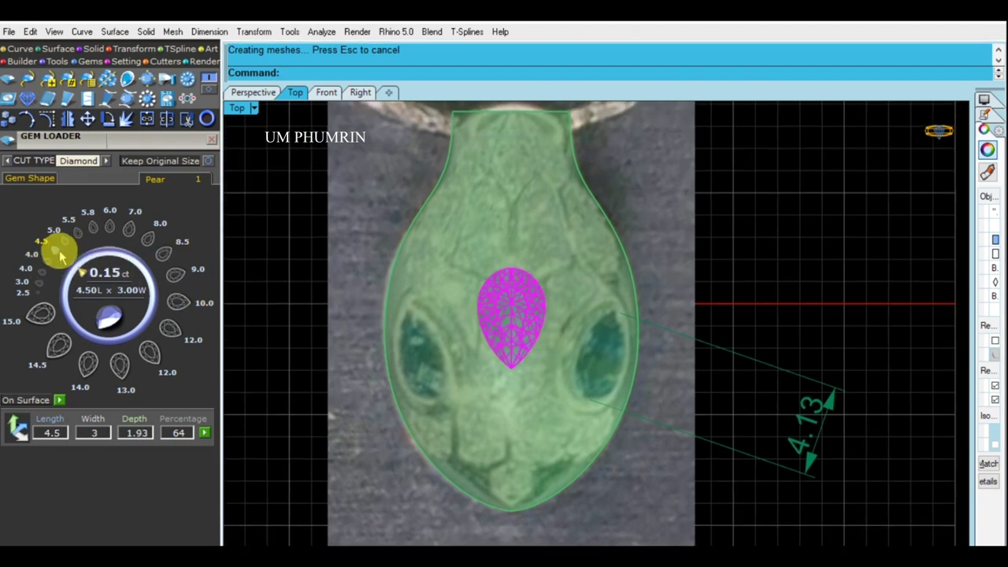
click(82, 383)
Step: Raise the pear gem above the green head dome in Perspective
click(510, 324)
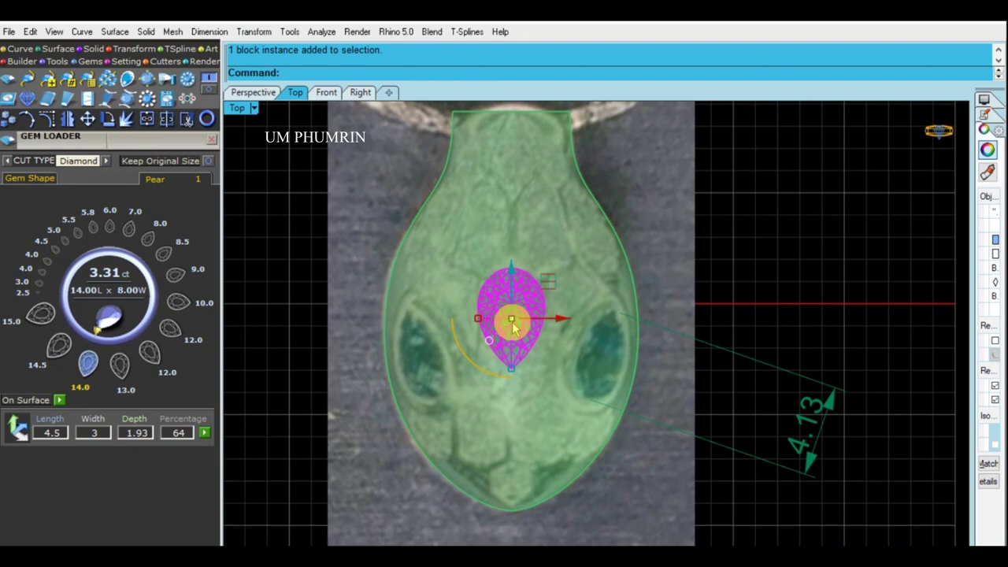
click(254, 95)
right_drag(574, 338, 578, 275)
drag(578, 275, 570, 176)
mouse_move(570, 176)
right_down()
mouse_move(713, 241)
mouse_move(660, 259)
right_up()
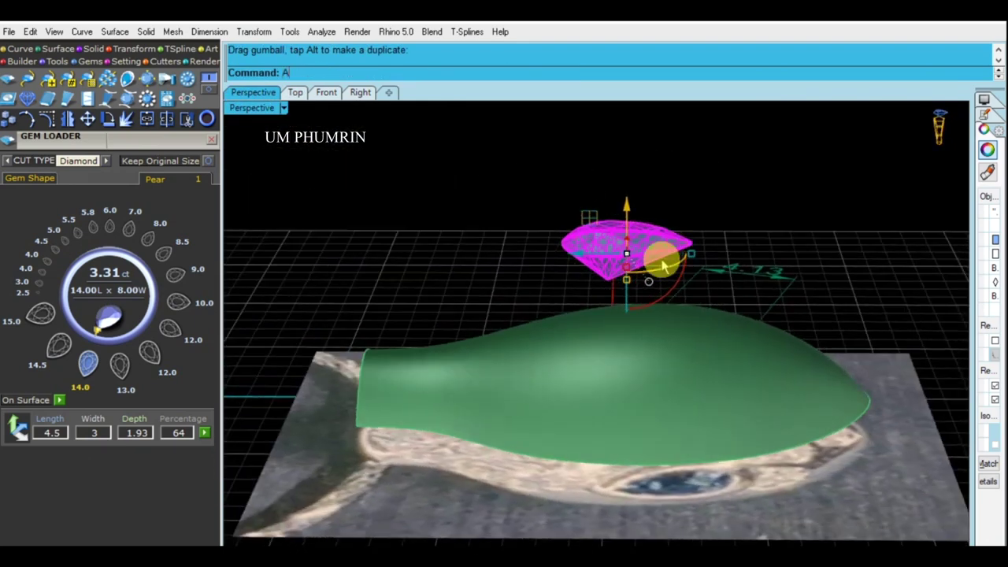
Step: Build a bezel on the pear gem, lowering its height to about 1.5 mm and seat depth to 0.40 mm
middle_click(661, 263)
click(682, 314)
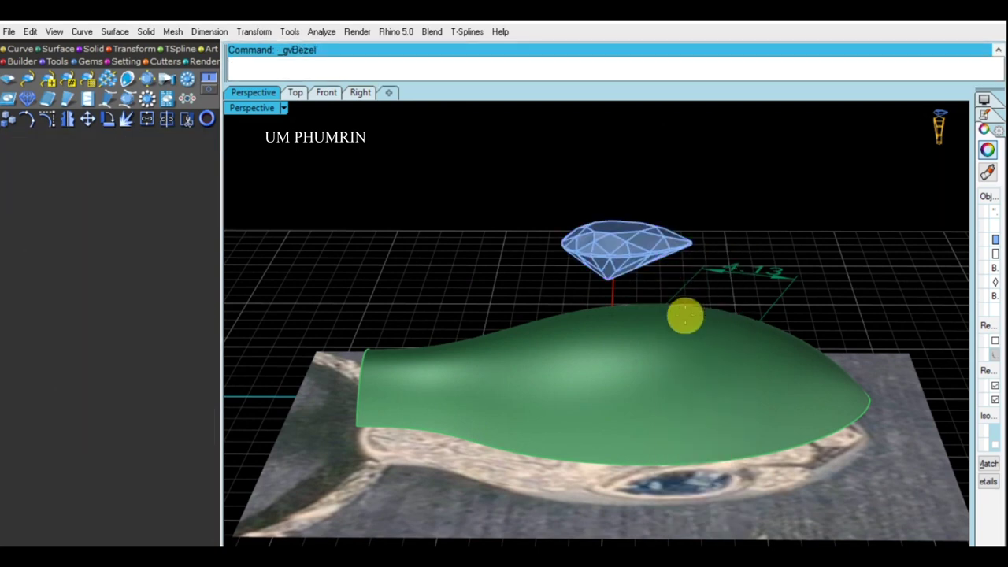
mouse_move(666, 302)
right_down()
mouse_move(704, 286)
mouse_move(589, 260)
mouse_move(566, 291)
right_up()
mouse_move(570, 300)
mouse_down()
mouse_move(592, 214)
mouse_move(596, 236)
mouse_up()
scroll(511, 192, up, 3)
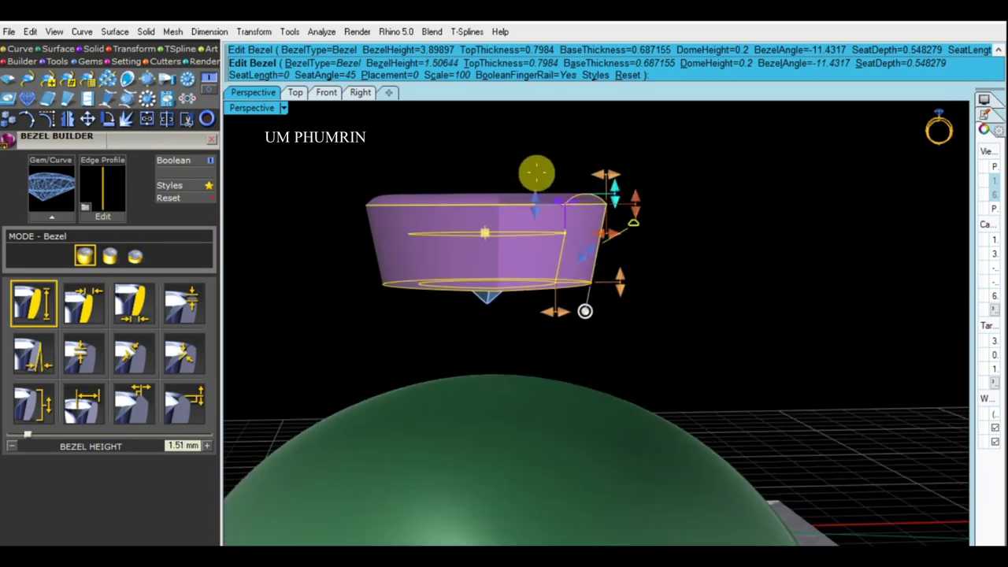
scroll(620, 185, up, 1)
mouse_move(562, 207)
mouse_down()
mouse_move(567, 222)
mouse_move(571, 215)
mouse_up()
Step: Set the bezel's top thickness to 0.5 mm
mouse_move(738, 225)
right_down()
mouse_move(826, 322)
mouse_move(603, 232)
mouse_move(690, 280)
mouse_move(638, 219)
right_up()
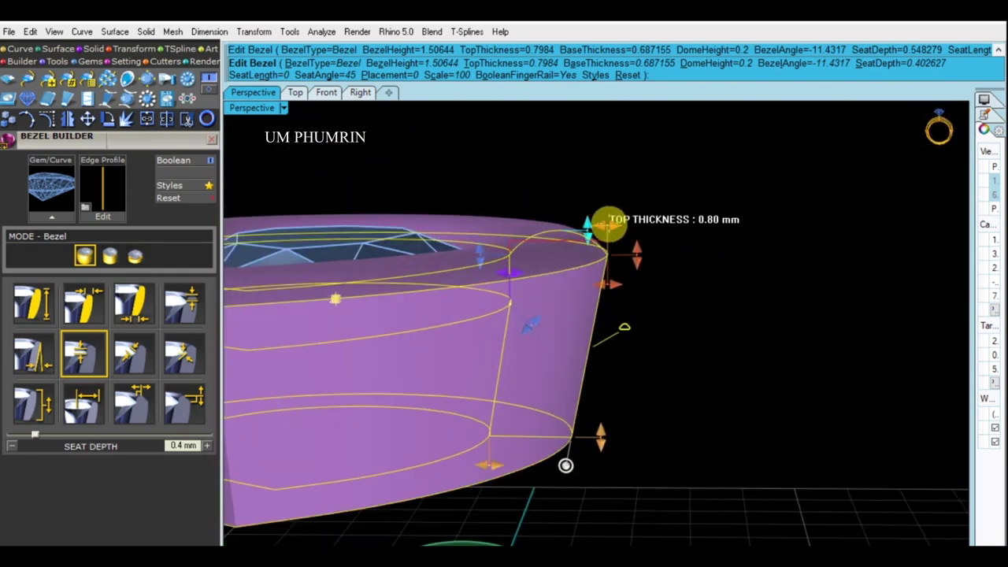
drag(600, 225, 581, 226)
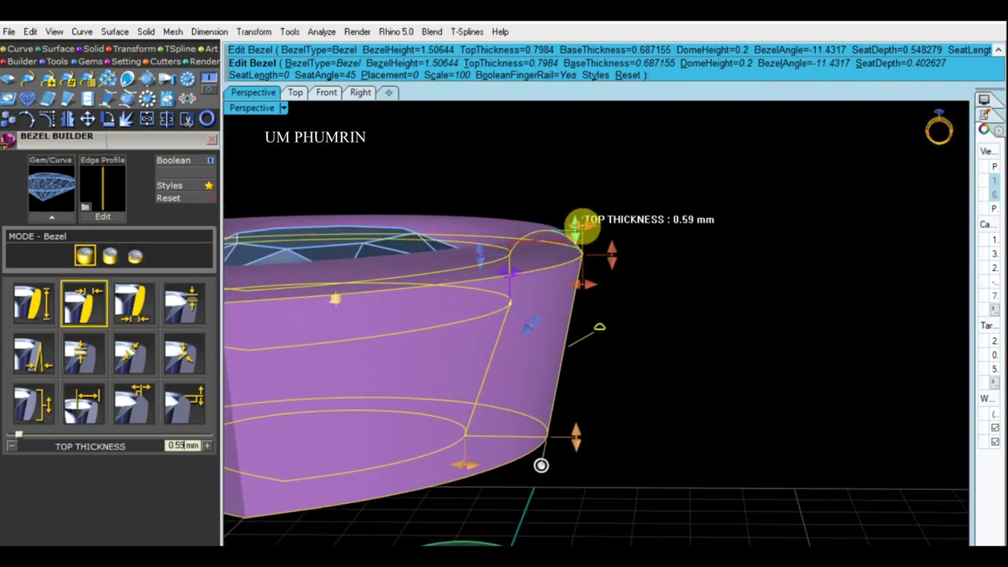
right_drag(581, 226, 617, 343)
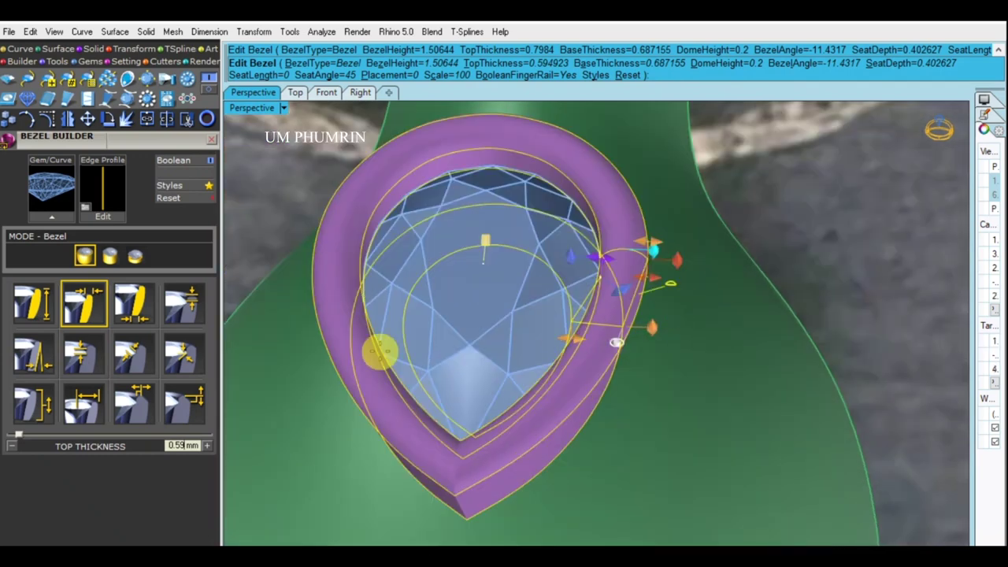
click(86, 307)
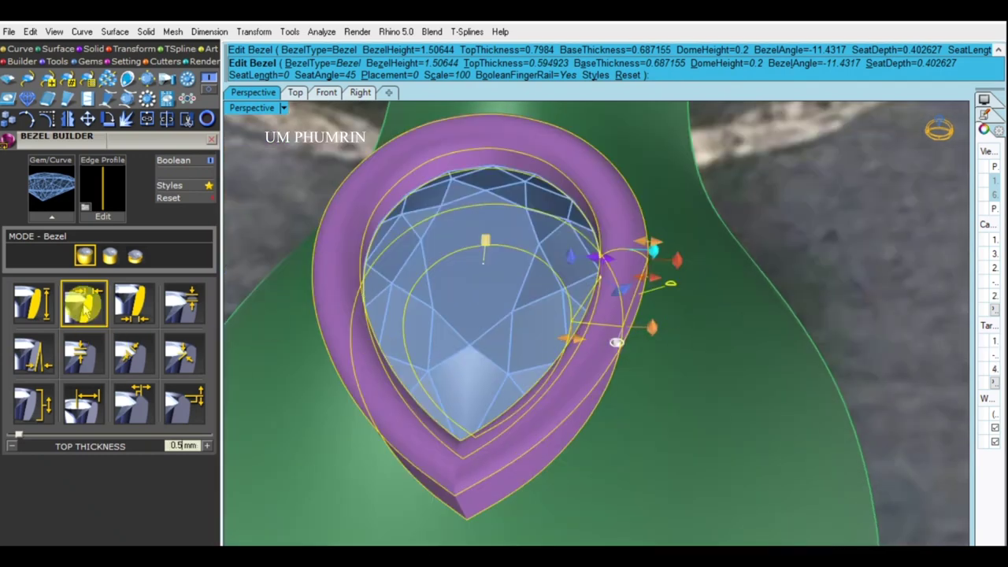
key(Return)
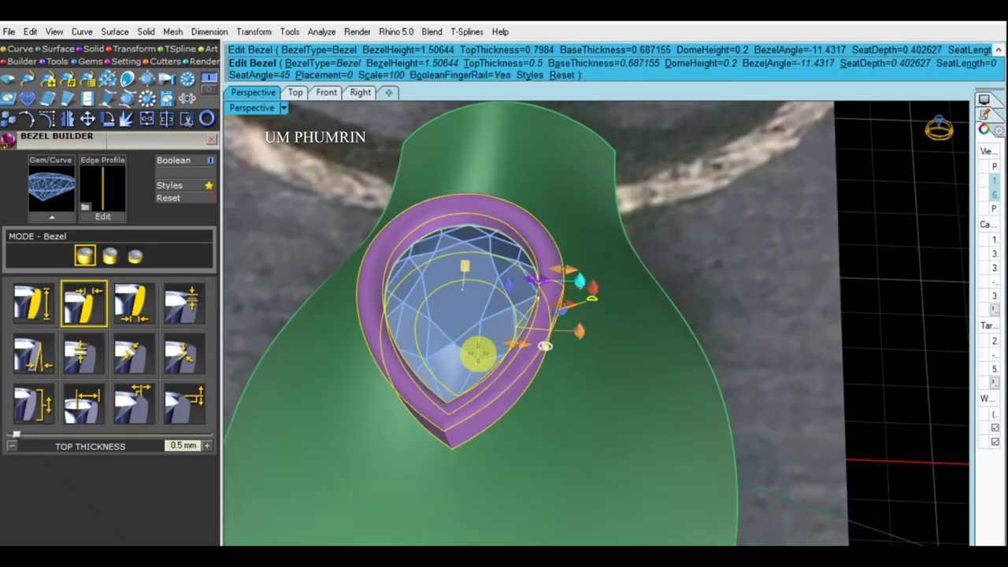
Step: Set base thickness 0.5 mm, seat length 0.21 mm and bezel angle about -9.2°, then finish
mouse_move(412, 353)
right_down()
mouse_move(674, 211)
mouse_move(727, 286)
mouse_move(535, 292)
mouse_move(525, 339)
right_up()
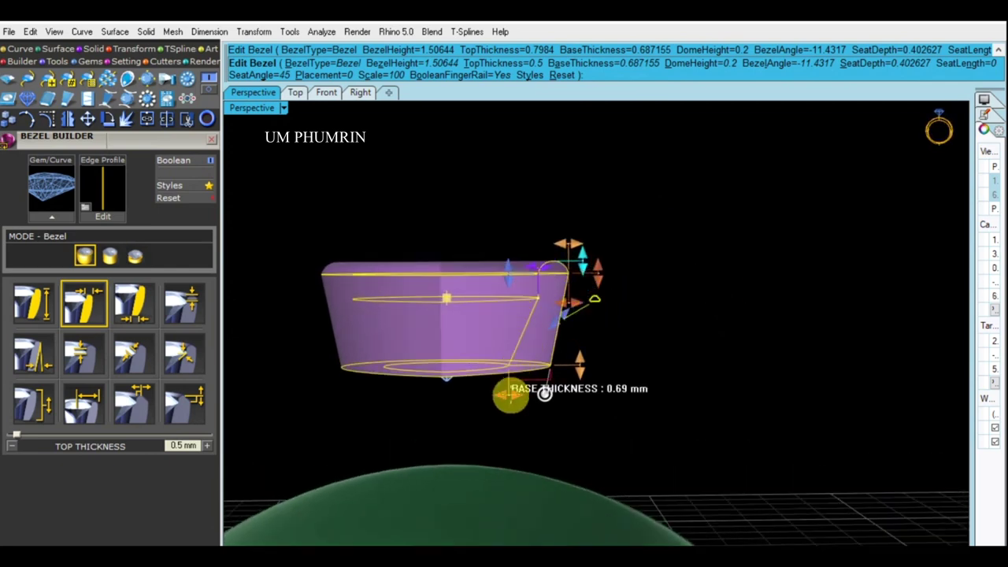
click(519, 396)
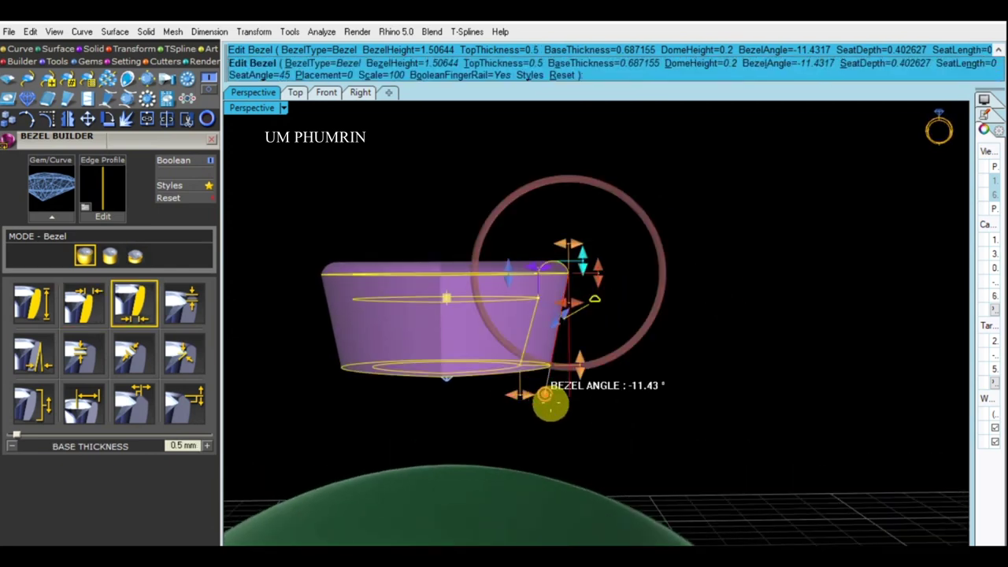
drag(551, 322, 553, 324)
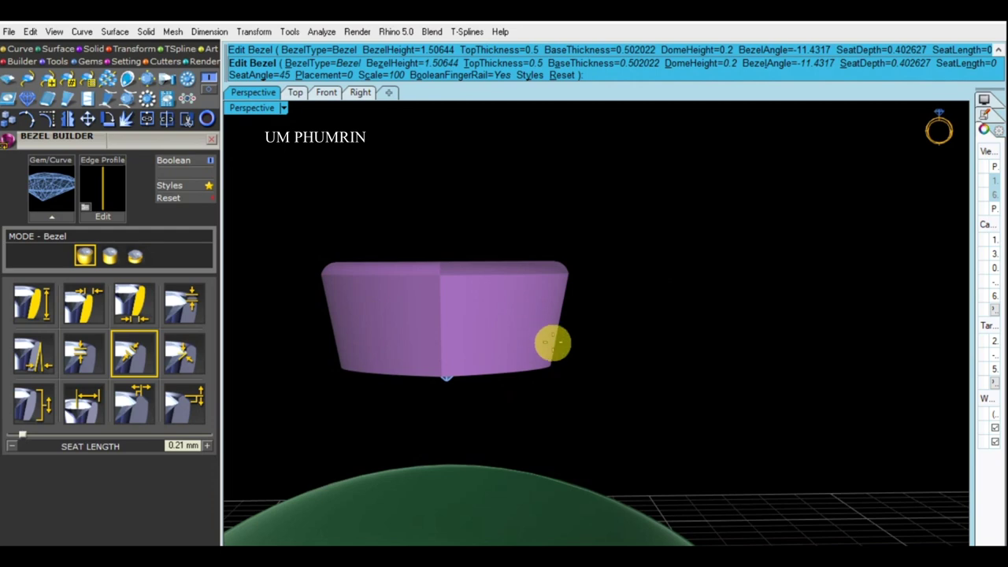
drag(545, 394, 554, 396)
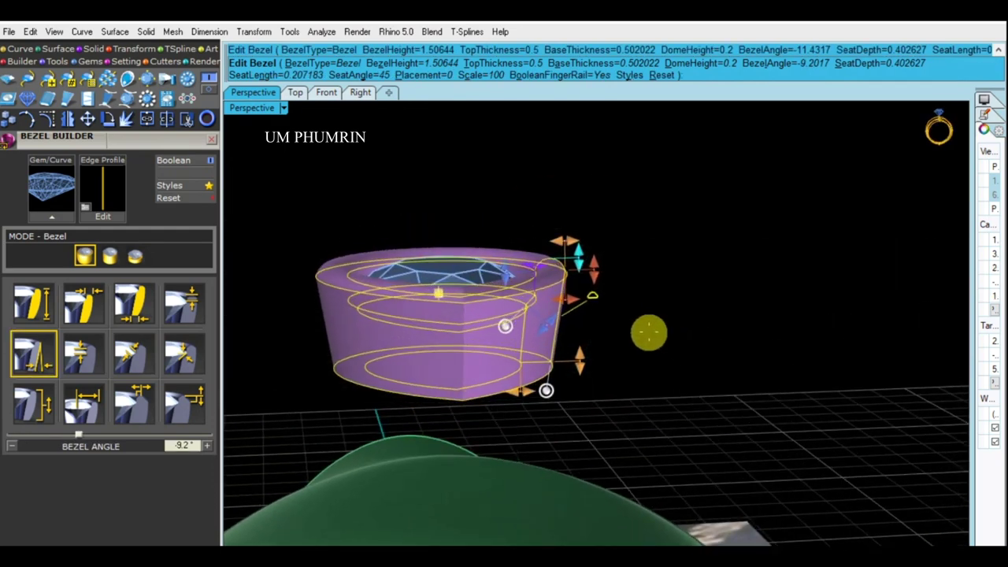
right_click(648, 334)
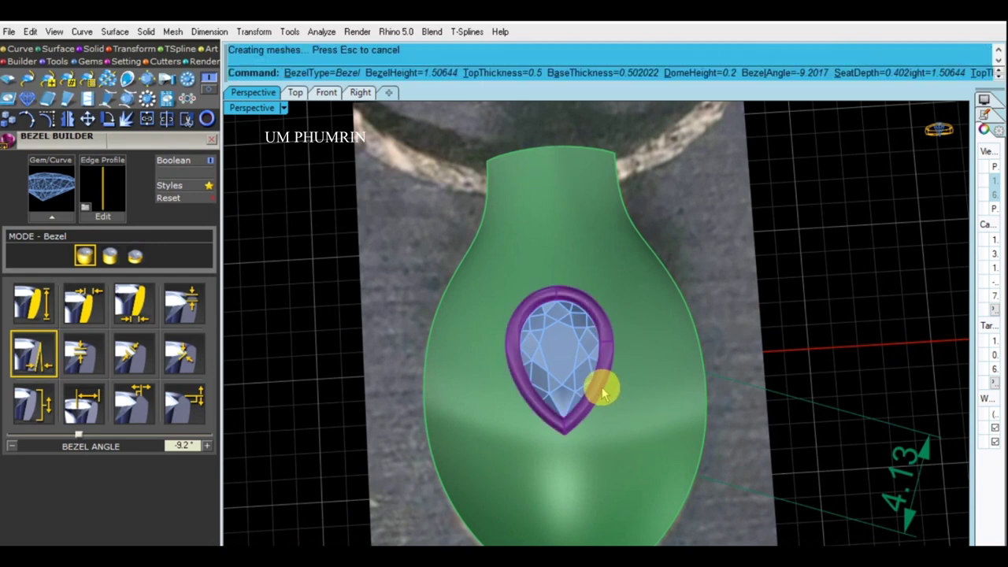
Step: Delete the 4.13 eye dimension in the Top view
click(603, 394)
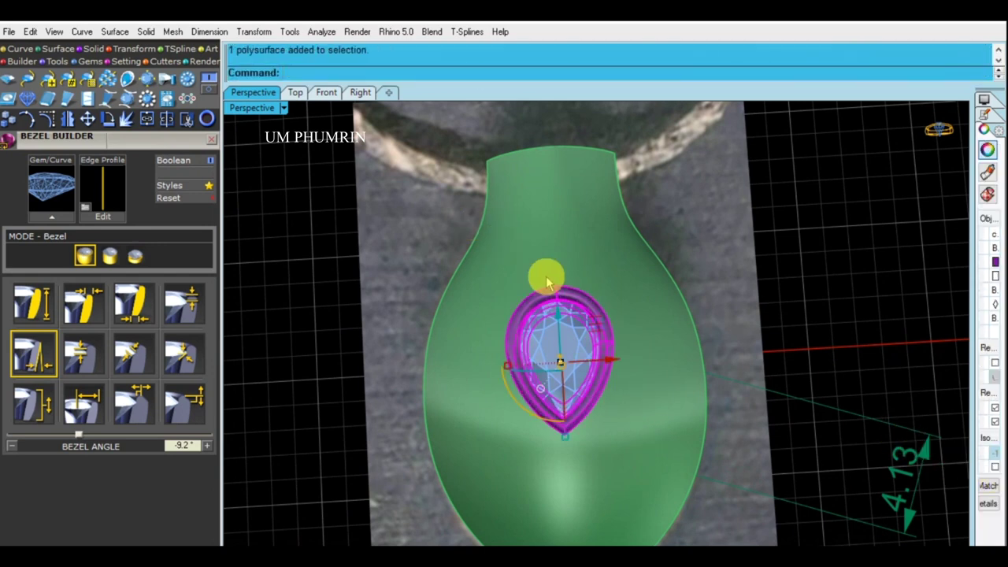
click(296, 93)
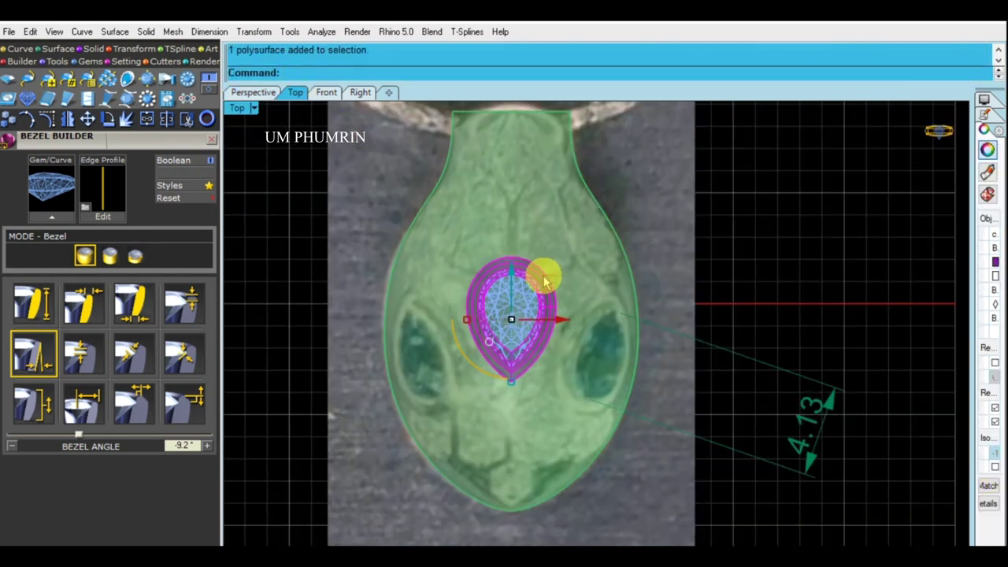
scroll(86, 150, up, 3)
scroll(118, 331, up, 4)
scroll(110, 441, up, 4)
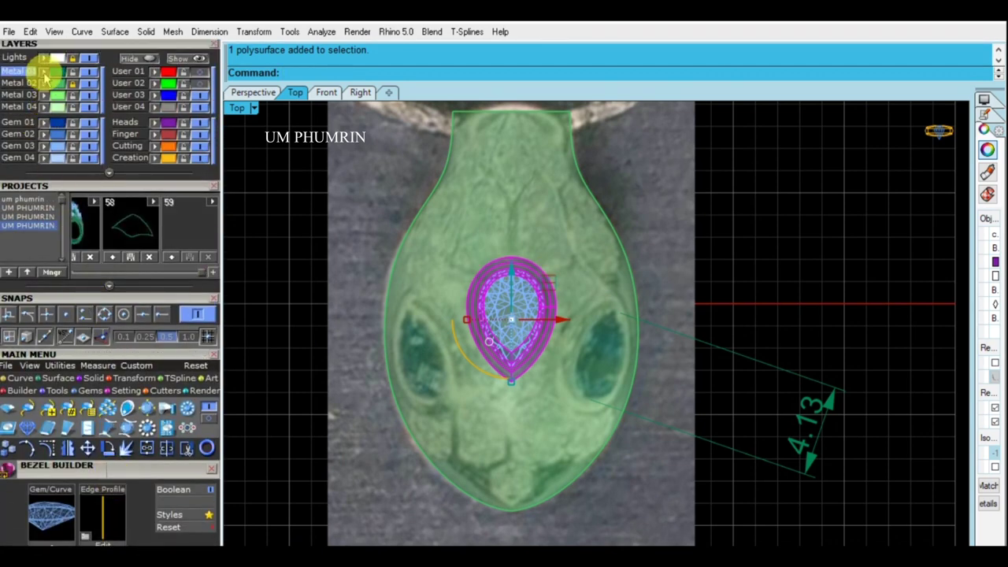
drag(315, 217, 656, 383)
click(765, 404)
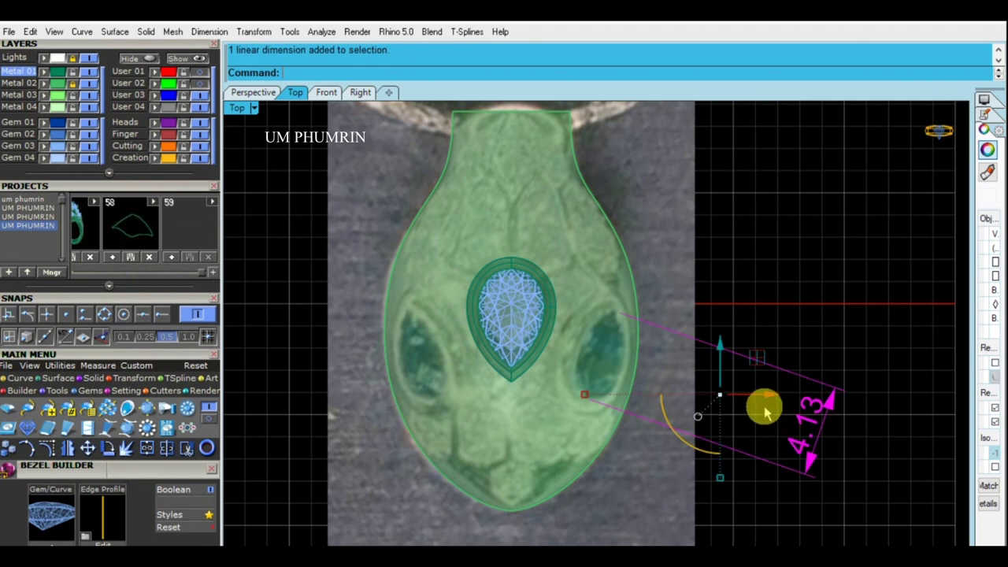
right_drag(732, 384, 680, 360)
key(Delete)
Step: Flip the bezel and gem 180° and move them 3.643 right over the right eye
drag(274, 185, 516, 366)
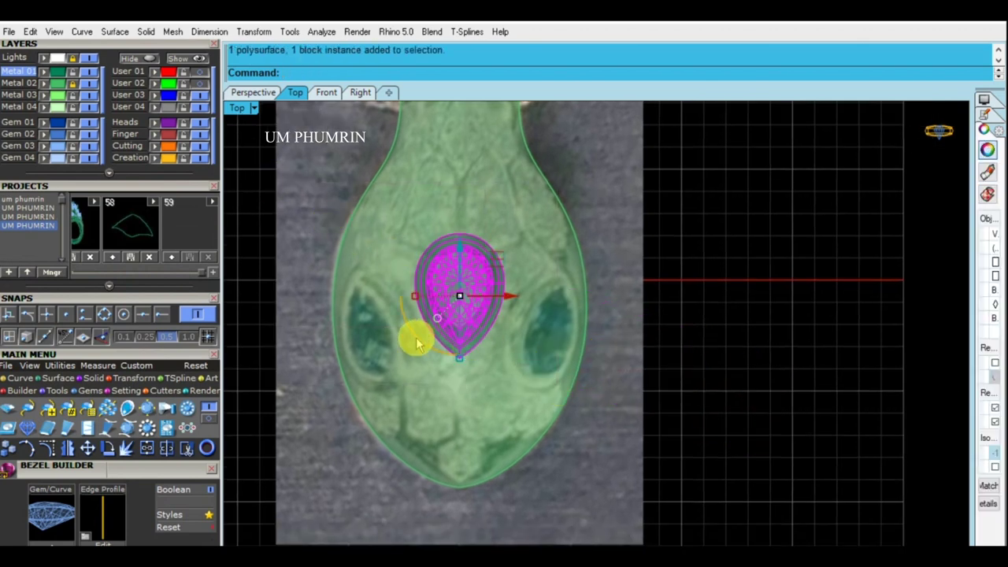
drag(418, 342, 498, 252)
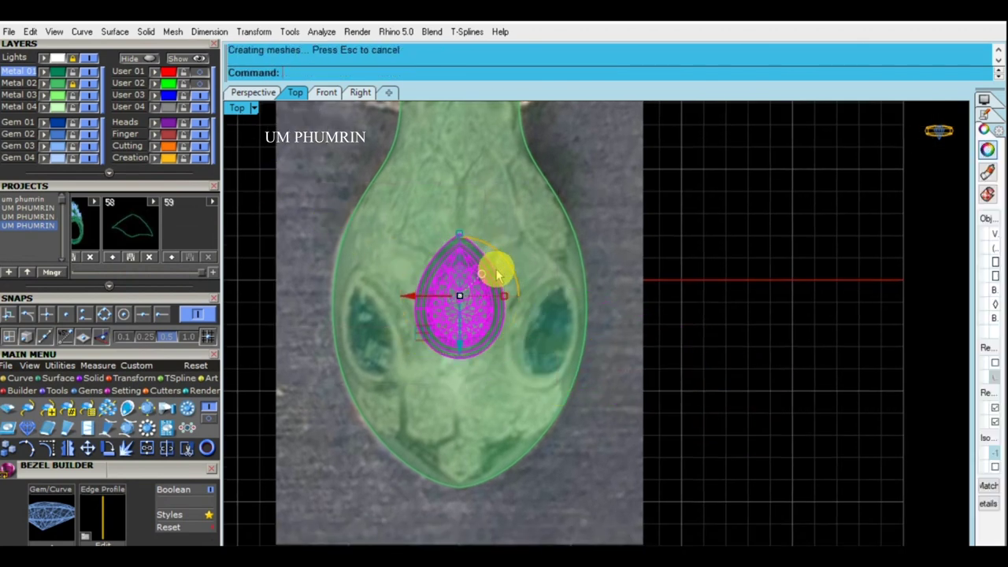
scroll(445, 323, up, 1)
drag(427, 333, 520, 363)
drag(441, 213, 520, 312)
Step: Lower the bezel and gem toward the dome in Perspective
click(572, 360)
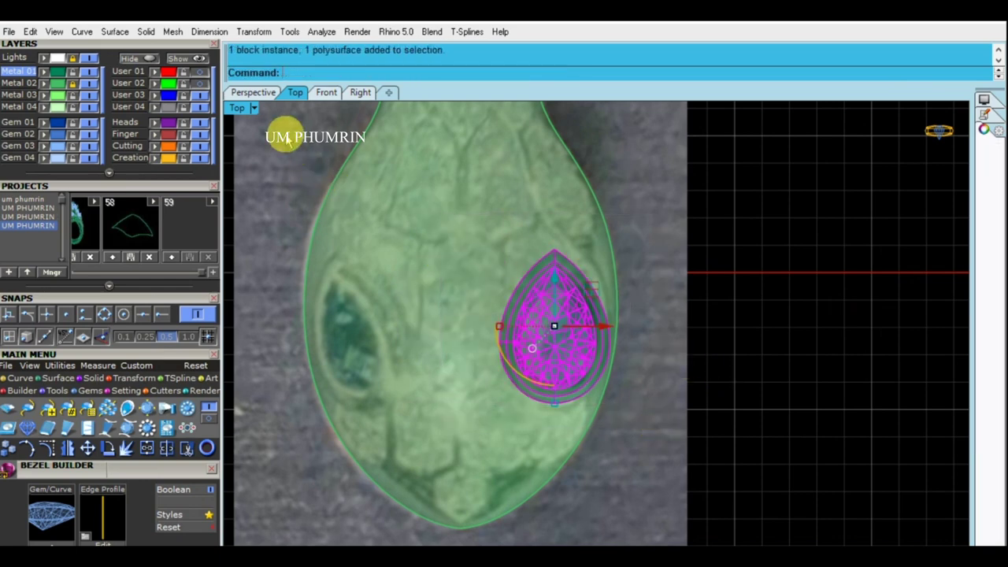
click(259, 93)
mouse_move(677, 367)
right_down()
mouse_move(688, 373)
mouse_move(653, 232)
right_up()
drag(647, 229, 645, 315)
Step: Tilt the pear bezel and gem about 31° to follow the dome's slope
drag(612, 360, 561, 362)
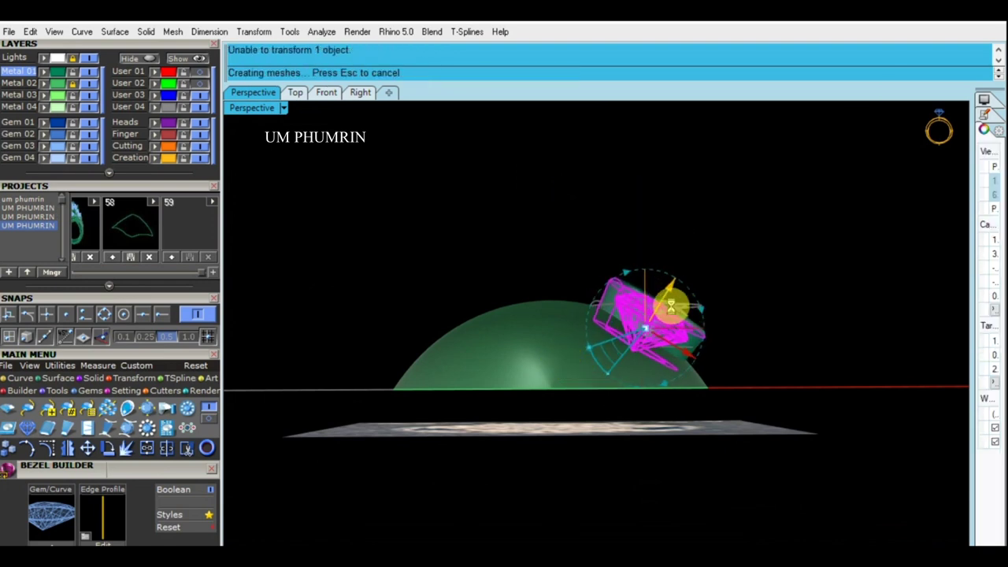
scroll(664, 304, up, 2)
drag(659, 292, 676, 337)
right_drag(675, 337, 693, 354)
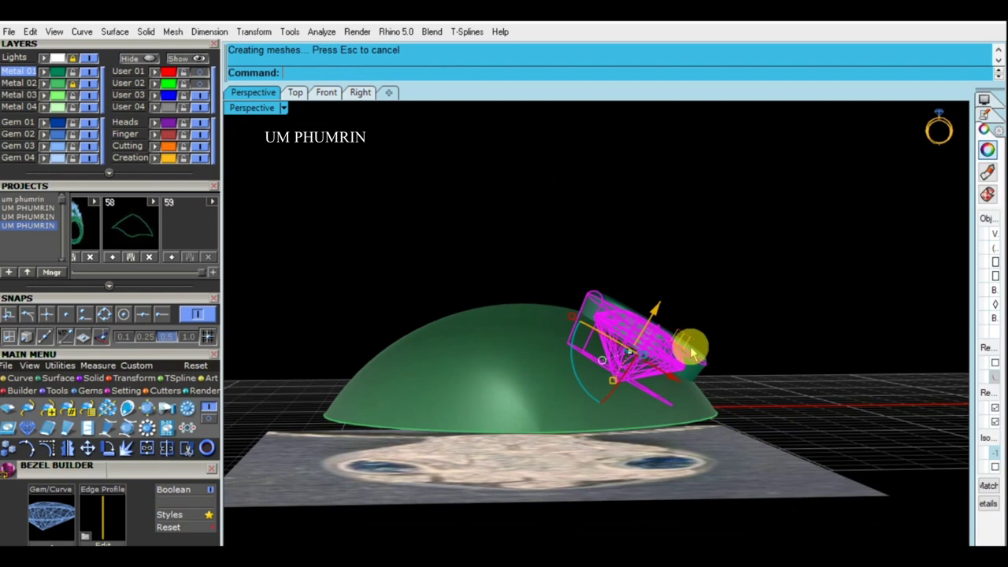
drag(670, 383, 664, 338)
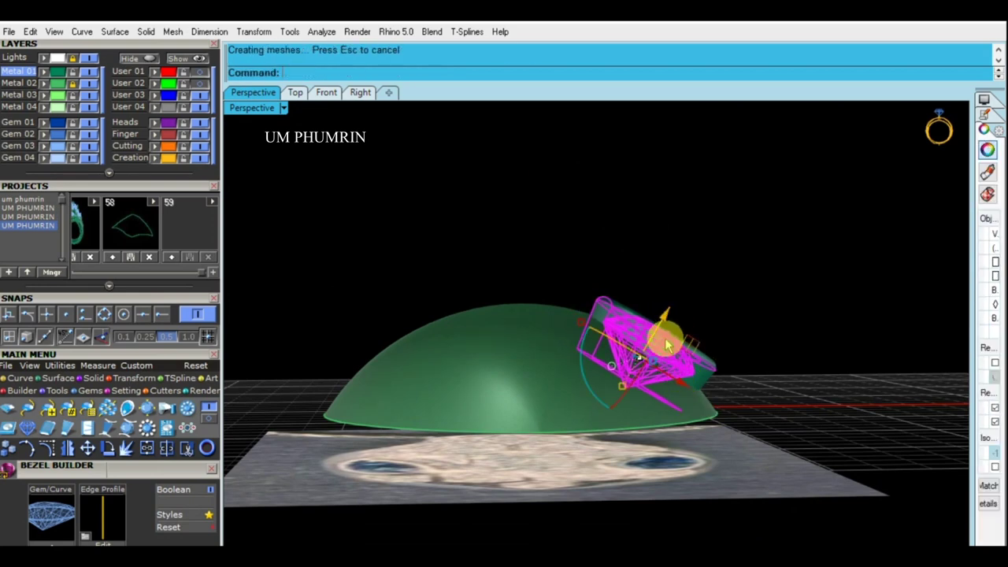
Step: Reposition and fine-tune the tilted bezel so it seats into the head's right side
right_drag(664, 338, 630, 352)
scroll(630, 352, up, 2)
drag(589, 353, 720, 344)
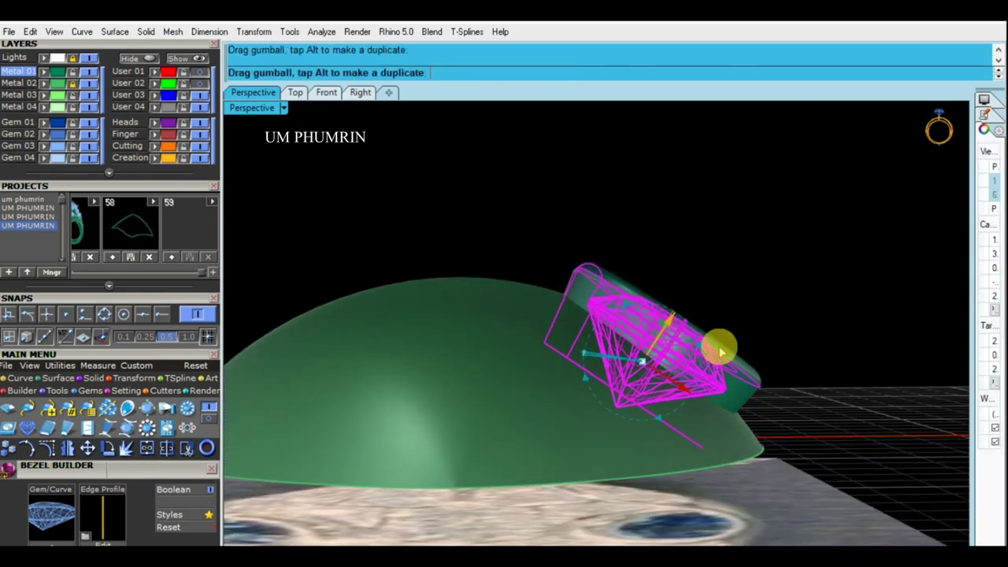
mouse_move(808, 323)
right_down()
mouse_move(559, 271)
mouse_move(576, 241)
mouse_move(636, 307)
mouse_move(623, 319)
right_up()
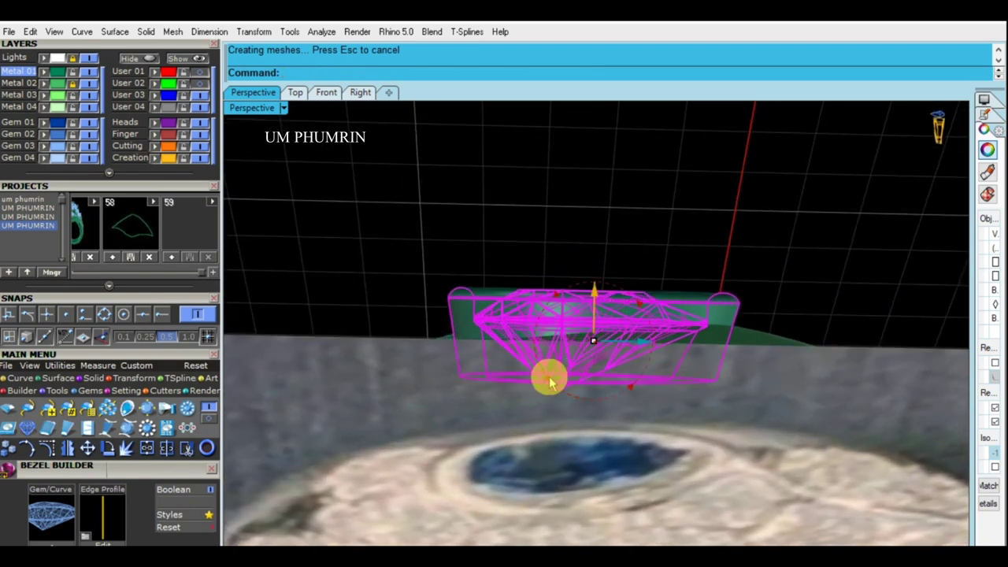
drag(552, 382, 552, 381)
mouse_move(596, 311)
mouse_down()
mouse_move(592, 292)
mouse_move(667, 265)
mouse_up()
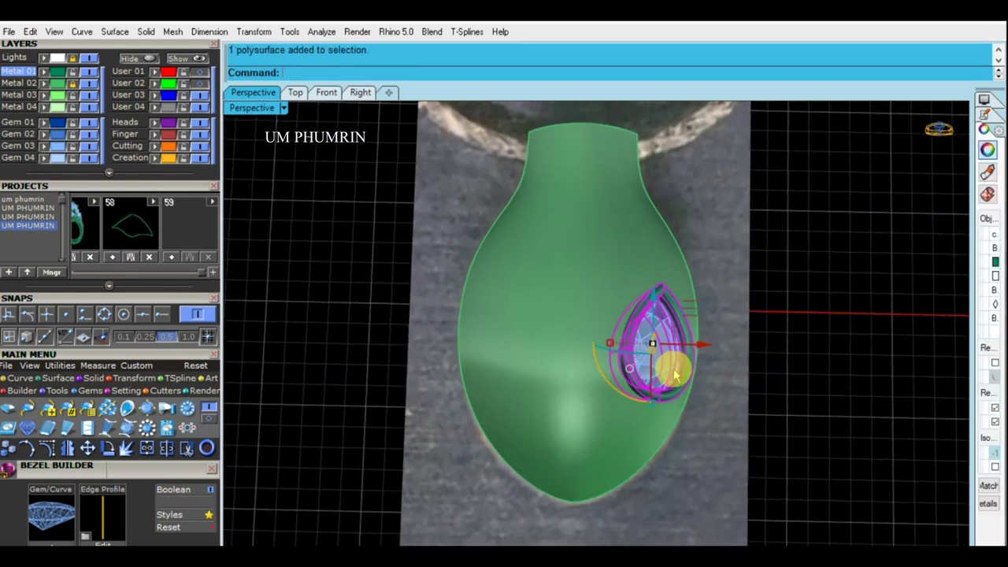
Step: Mirror a copy of the pear gem and bezel across the center onto the head's left side
right_drag(671, 361, 650, 359)
click(556, 281)
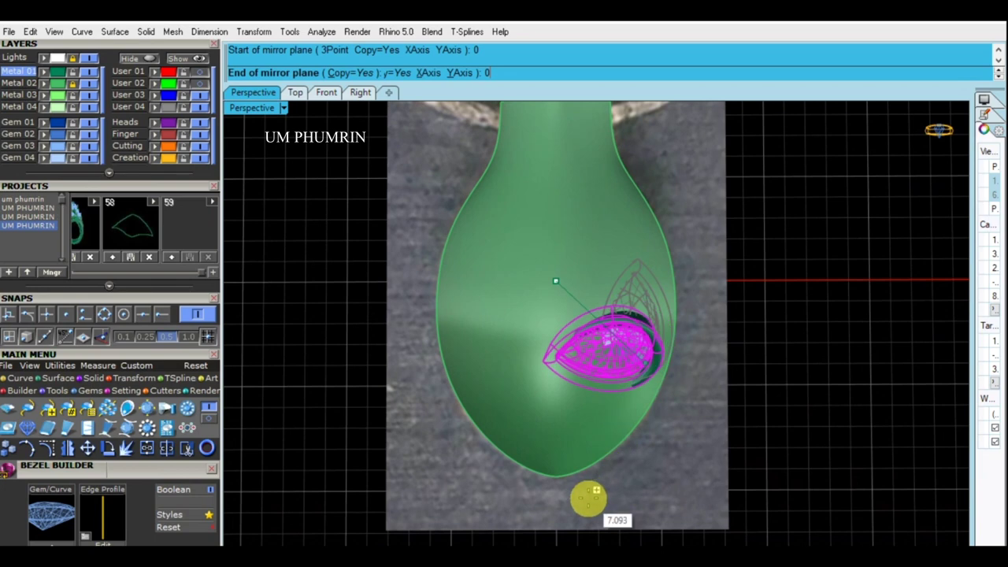
click(581, 479)
scroll(679, 422, down, 2)
right_drag(679, 421, 504, 291)
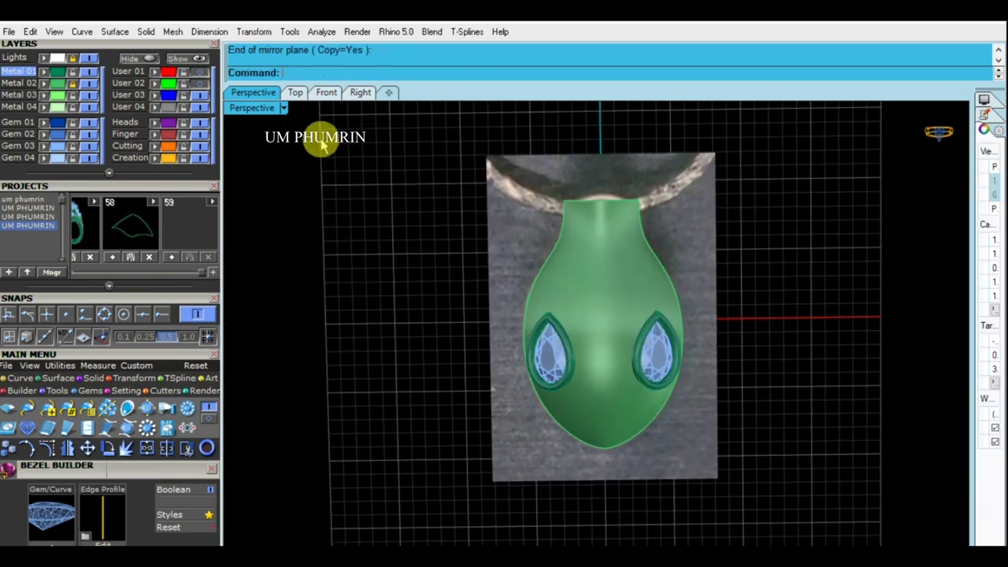
Step: Switch the Top viewport display to Shaded
click(298, 93)
click(250, 110)
click(338, 68)
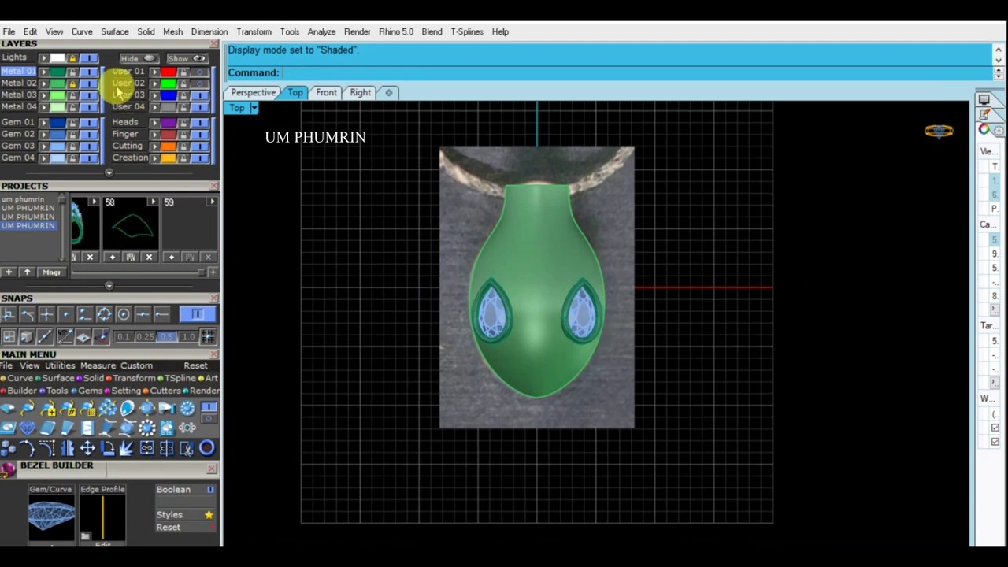
Step: Move the reference photo to the left of the head model
click(449, 265)
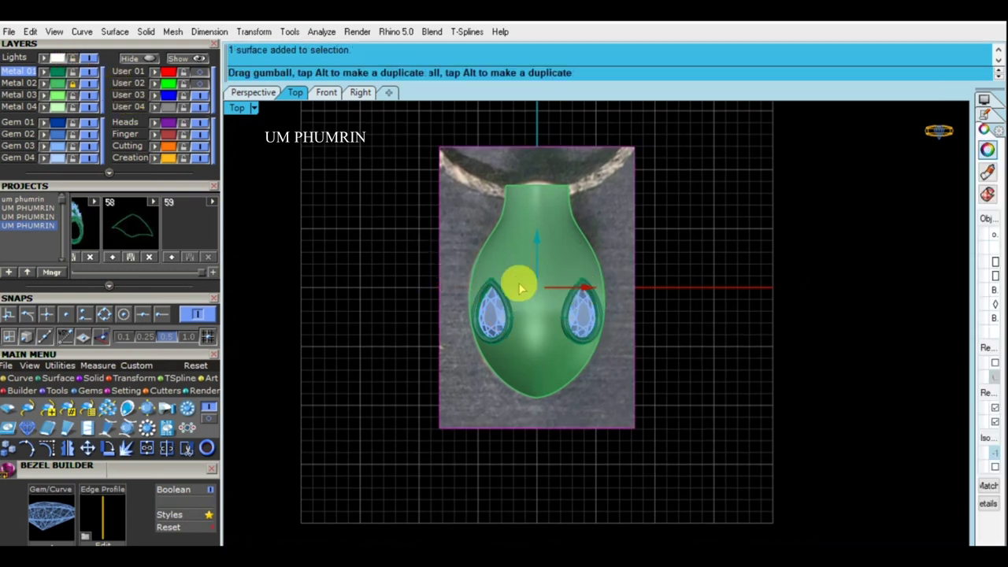
drag(583, 292, 423, 290)
click(704, 388)
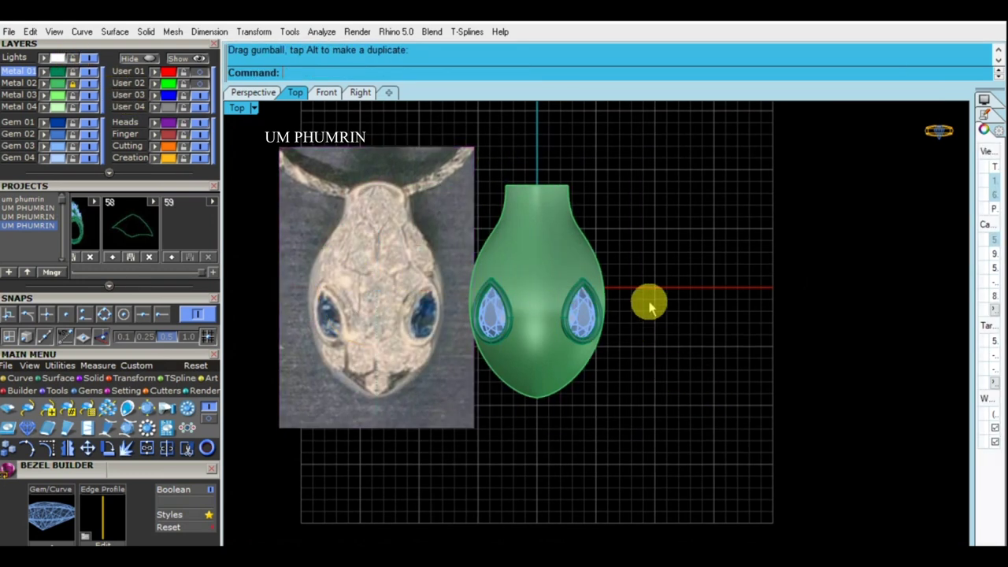
click(432, 239)
drag(432, 296, 418, 288)
click(698, 394)
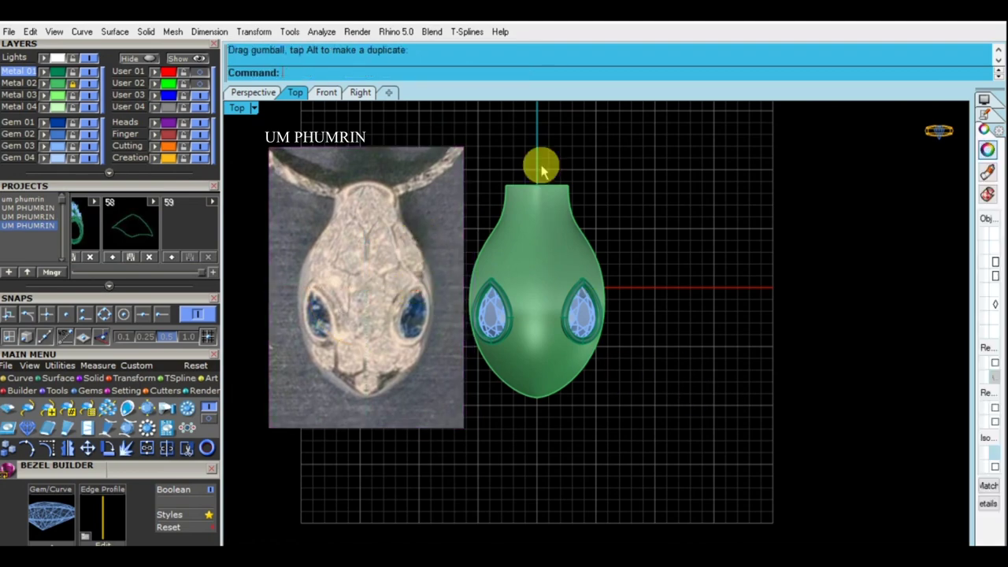
click(578, 311)
click(253, 93)
scroll(611, 342, up, 3)
Step: Rotate and shift the right pear eye bezel on the dome in Perspective
scroll(626, 375, up, 3)
right_drag(635, 322, 678, 370)
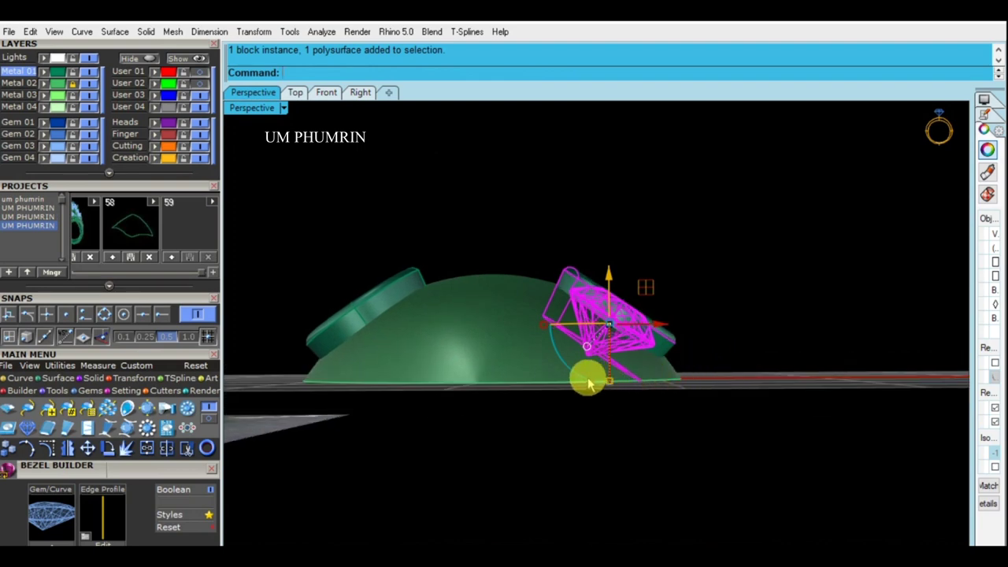
drag(589, 383, 548, 360)
mouse_move(727, 378)
right_down()
mouse_move(527, 374)
mouse_move(556, 292)
right_up()
drag(556, 292, 573, 299)
mouse_move(572, 299)
right_down()
mouse_move(766, 341)
mouse_move(768, 357)
right_up()
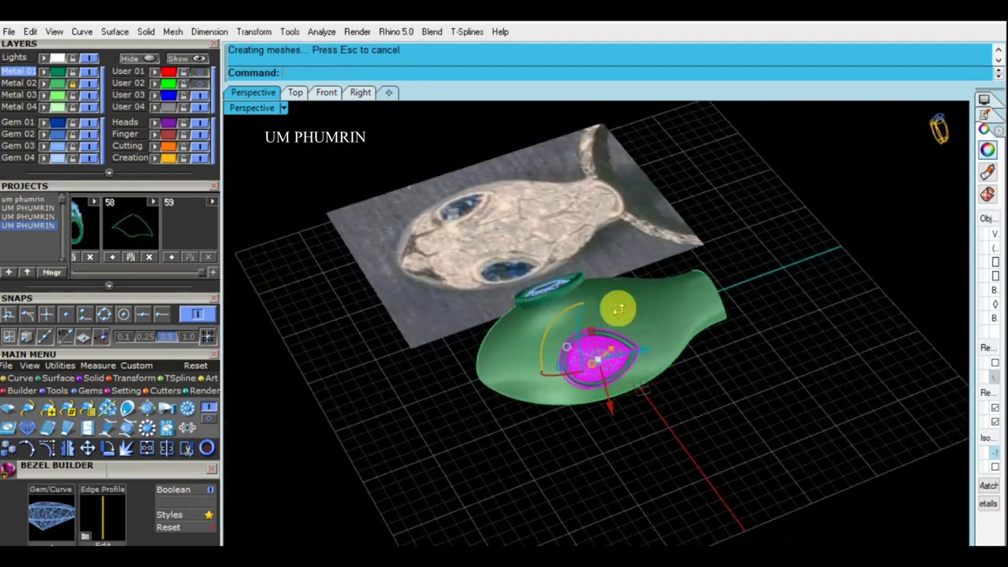
right_drag(790, 405, 535, 328)
scroll(554, 333, up, 2)
drag(554, 333, 567, 337)
Step: In the Top view, move and rotate the right eye about 2° to match the photo
click(612, 429)
mouse_move(600, 428)
right_down()
mouse_move(731, 434)
mouse_move(734, 420)
right_up()
mouse_move(728, 411)
right_down()
mouse_move(745, 342)
mouse_move(749, 229)
mouse_move(700, 249)
mouse_move(719, 409)
mouse_move(749, 457)
mouse_move(688, 237)
mouse_move(526, 214)
right_up()
mouse_move(367, 140)
right_down()
mouse_move(718, 204)
mouse_move(700, 335)
mouse_move(675, 220)
mouse_move(691, 239)
mouse_move(675, 315)
mouse_move(682, 409)
mouse_move(709, 229)
mouse_move(720, 304)
mouse_move(715, 292)
mouse_move(596, 310)
mouse_move(406, 218)
right_up()
click(295, 93)
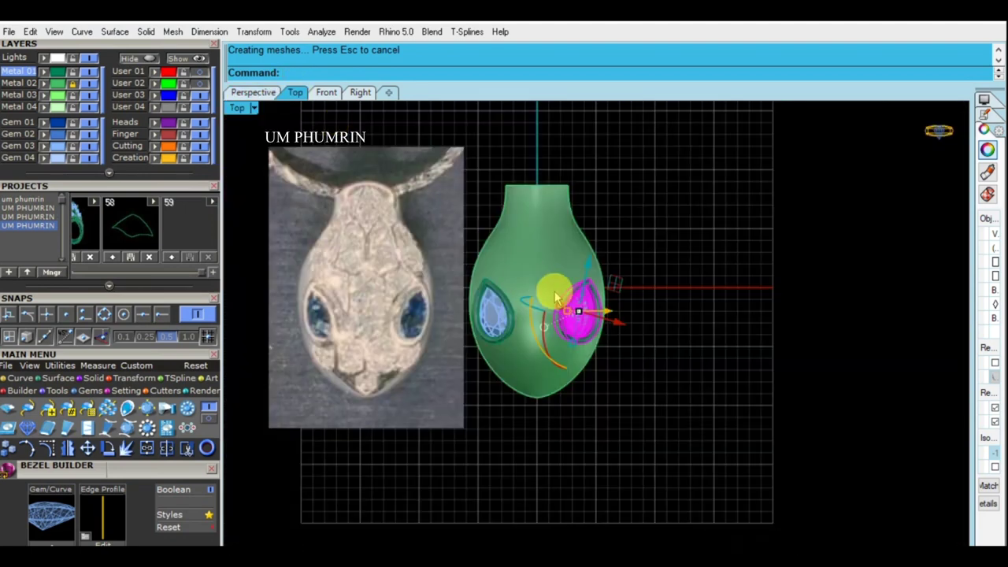
scroll(551, 311, up, 2)
scroll(546, 327, up, 1)
drag(547, 338, 547, 346)
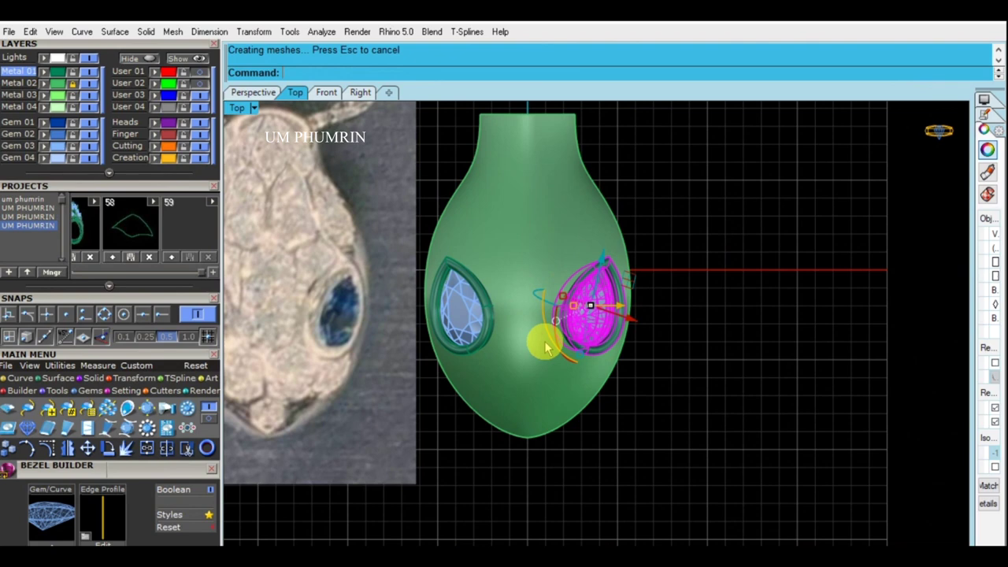
drag(546, 346, 618, 368)
scroll(583, 358, down, 2)
click(718, 409)
scroll(698, 393, down, 2)
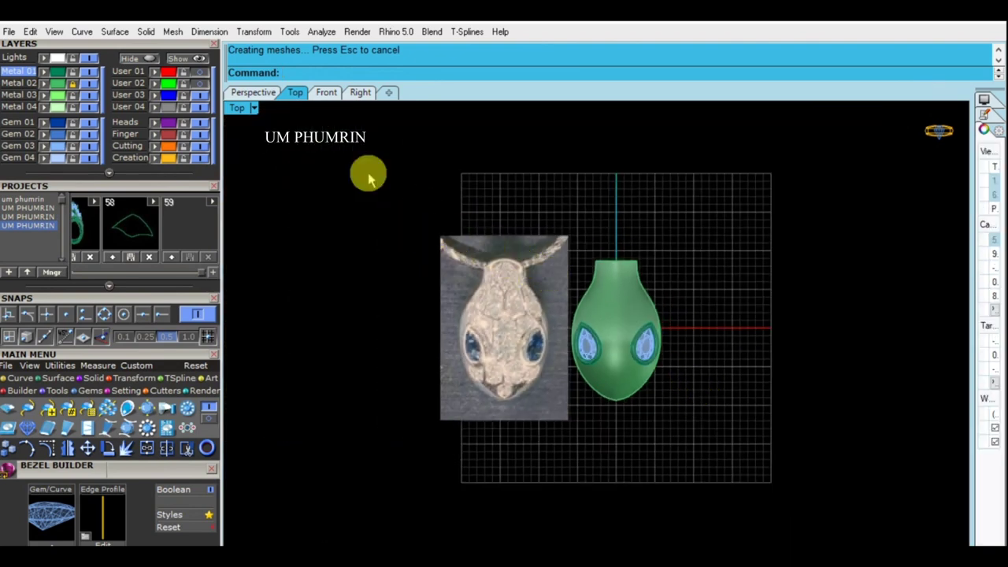
Step: Save as 'head snak on 29 08 021.3dm', show the reference photo, and start ExtractIsocurve
click(267, 93)
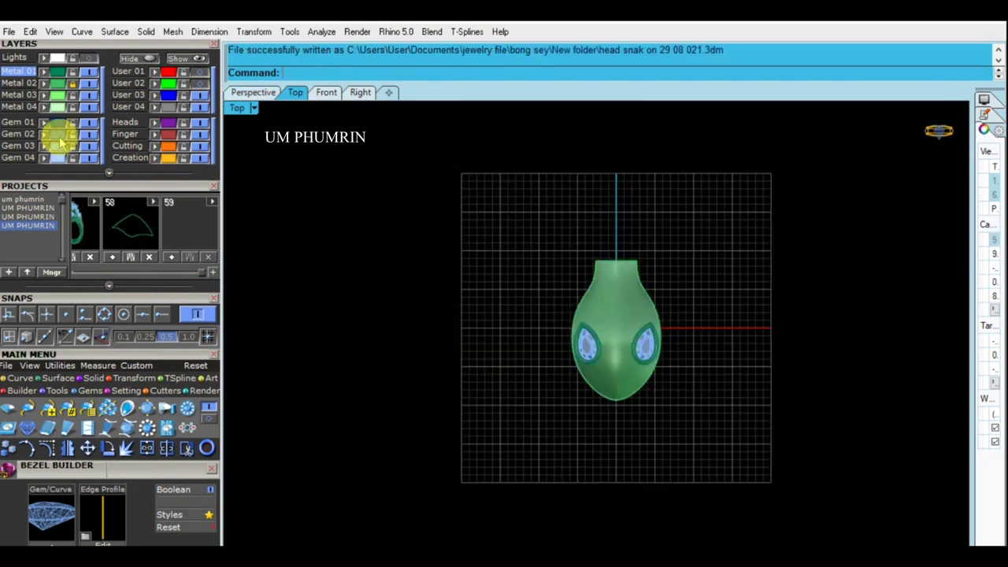
click(71, 59)
scroll(551, 362, up, 3)
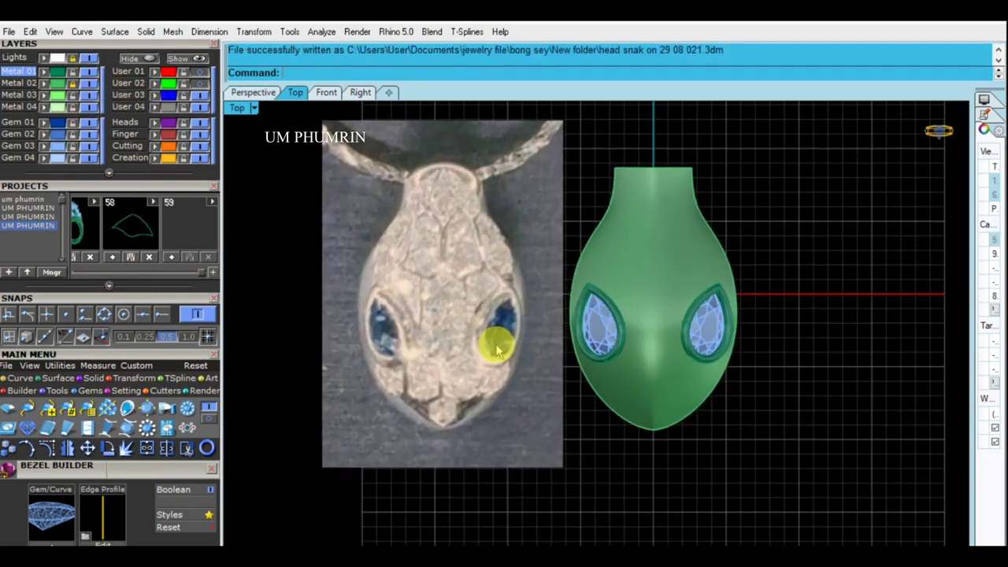
scroll(483, 349, up, 1)
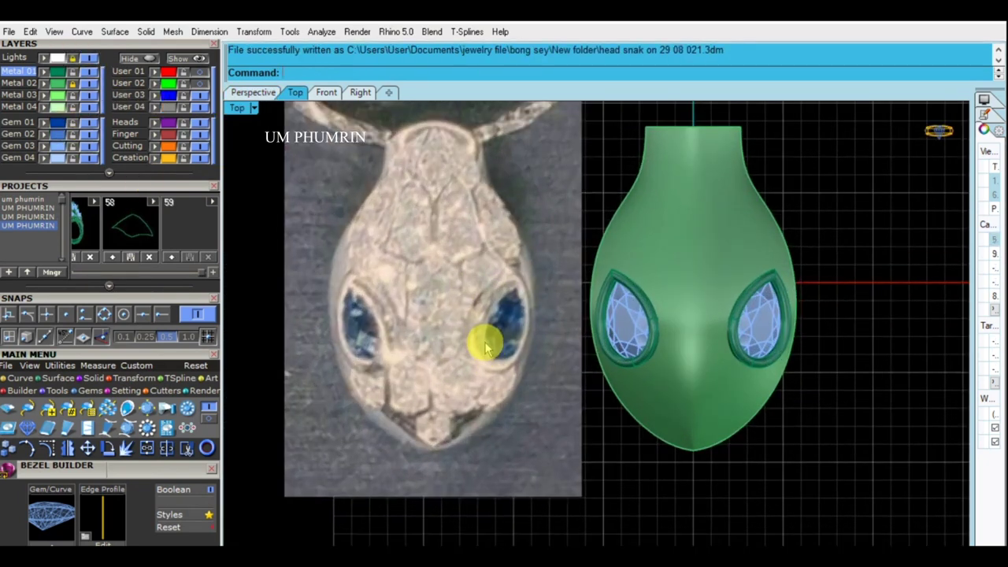
scroll(439, 345, up, 1)
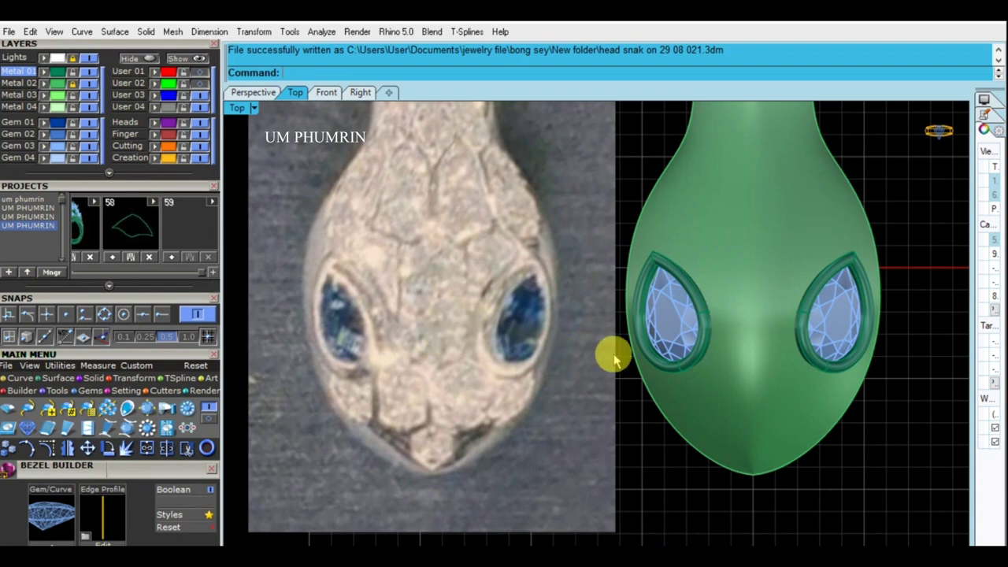
scroll(632, 355, down, 1)
scroll(635, 353, down, 1)
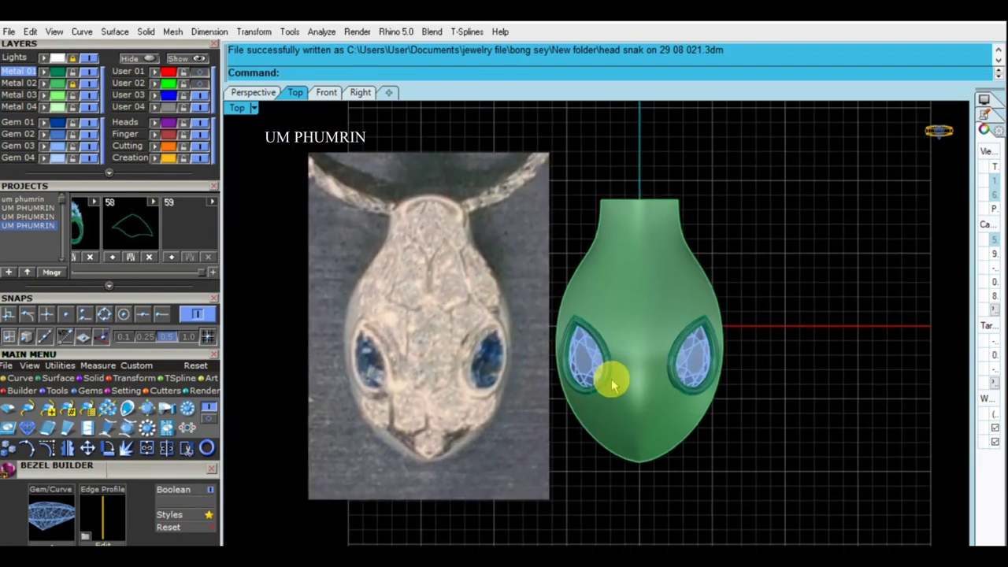
text(Ext)
key(Return)
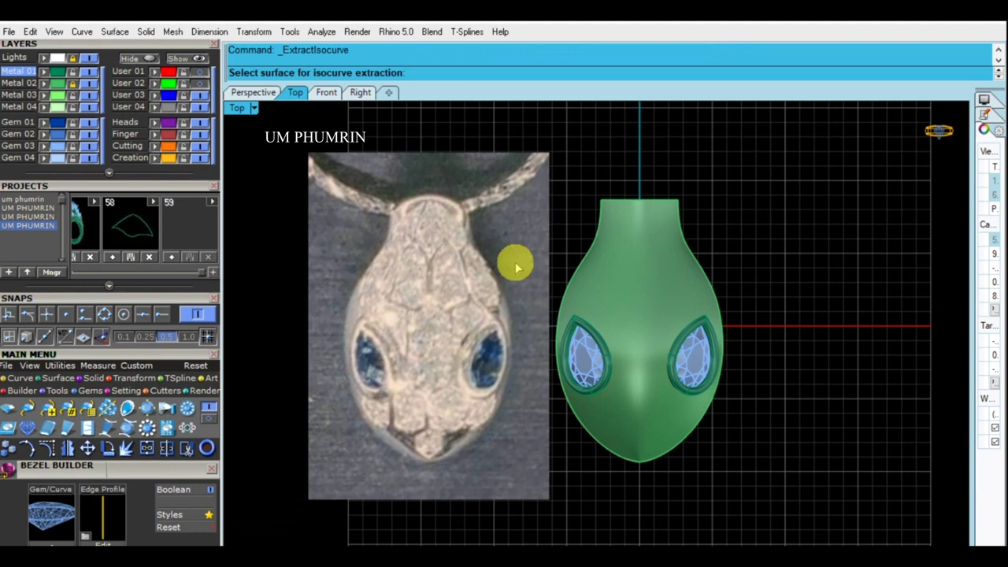
Step: Extract the lengthwise centre isocurve from the green pendant surface
click(622, 275)
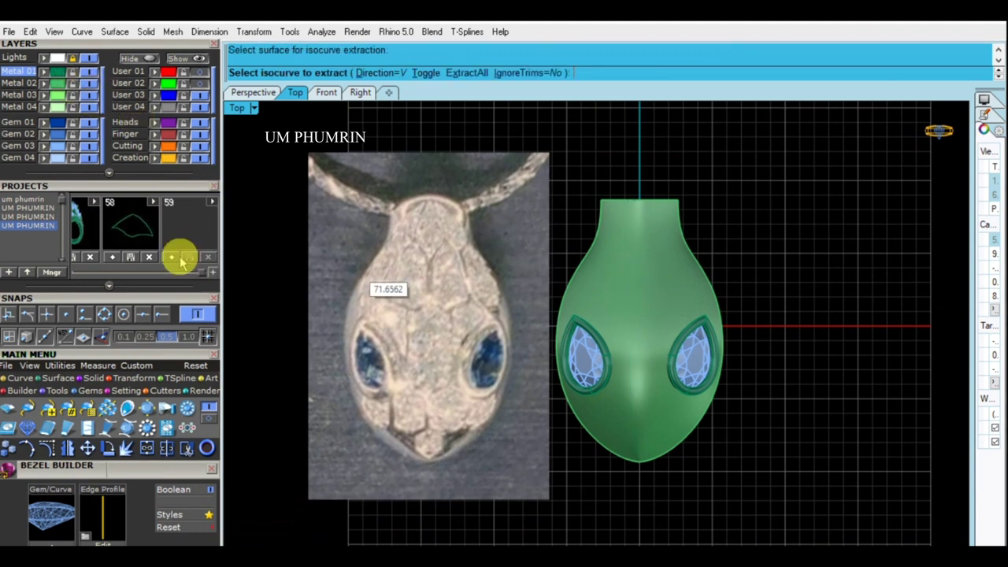
click(639, 203)
key(Return)
scroll(630, 323, up, 2)
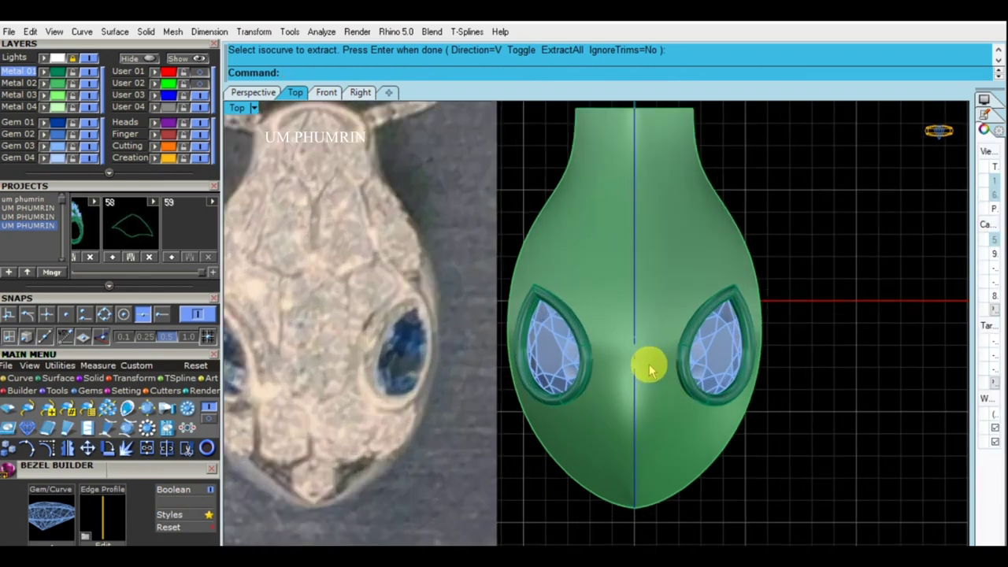
text(g)
Step: Try placing a round gem on the pendant surface with Gem on Surface
key(Return)
click(653, 375)
scroll(653, 376, up, 2)
scroll(653, 364, up, 1)
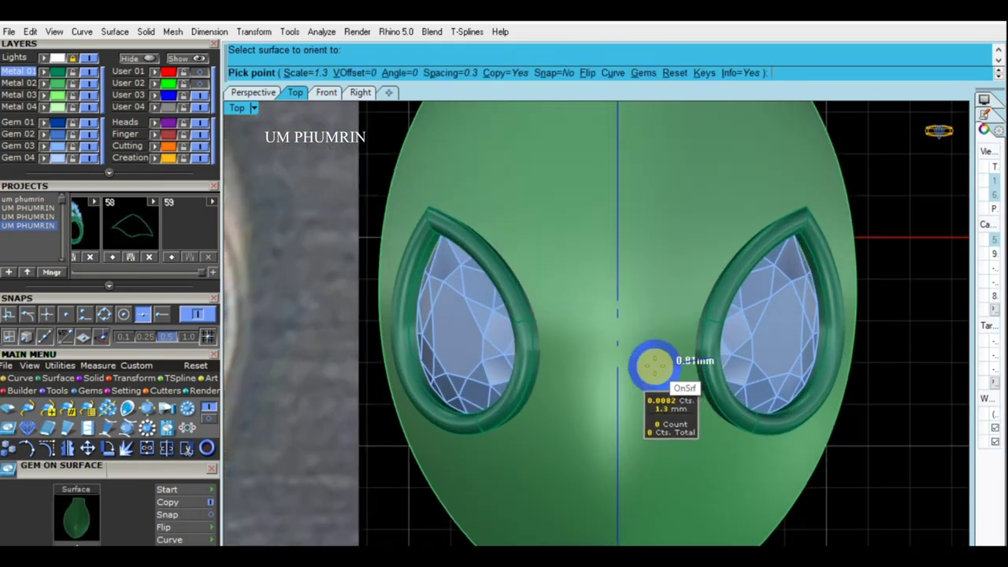
scroll(703, 358, down, 1)
scroll(703, 359, up, 1)
scroll(703, 350, up, 1)
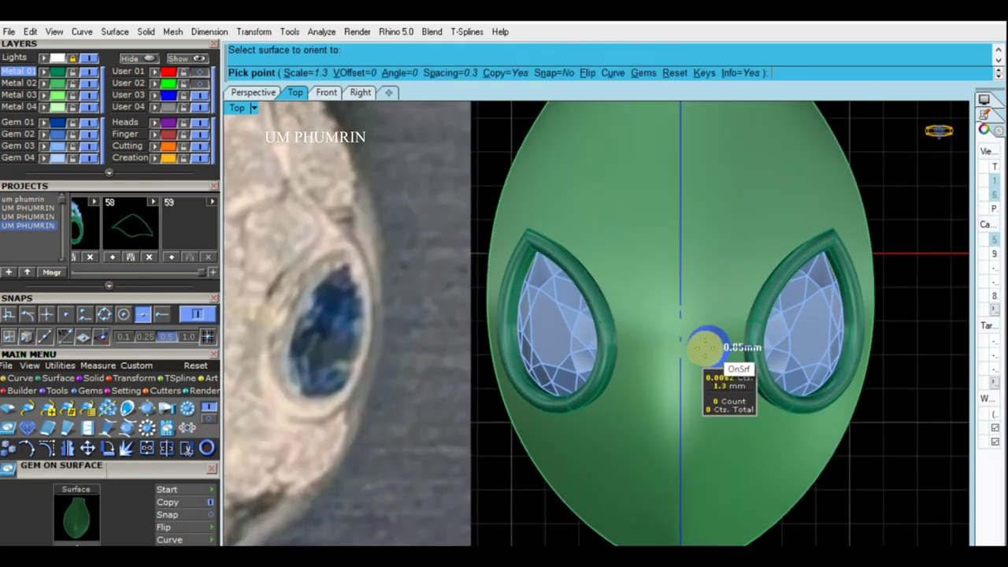
right_click(703, 349)
scroll(704, 348, down, 2)
scroll(696, 329, down, 2)
Step: Place a test gem at the centre of the head, then delete it
key(Return)
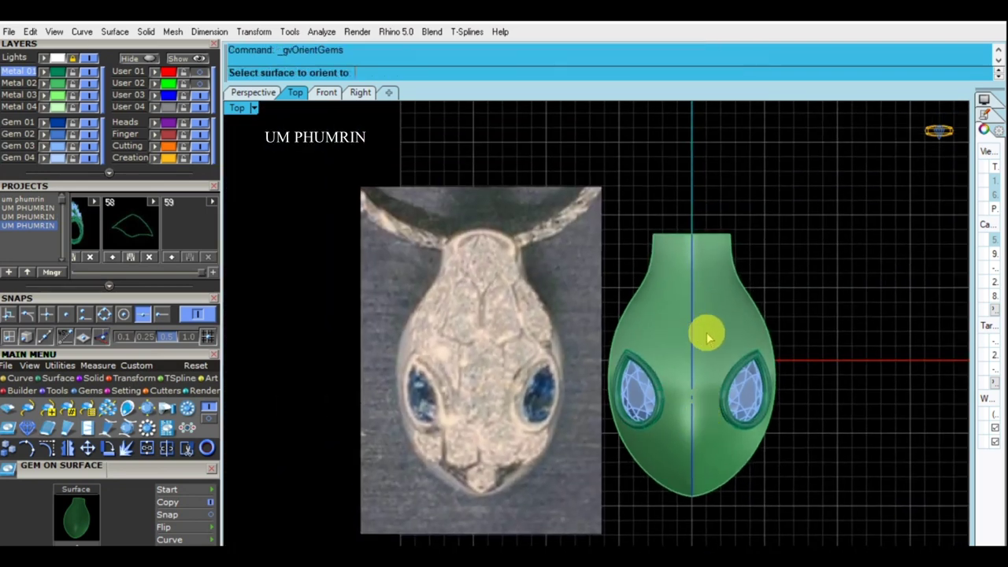
scroll(704, 333, up, 1)
click(706, 331)
scroll(706, 329, up, 1)
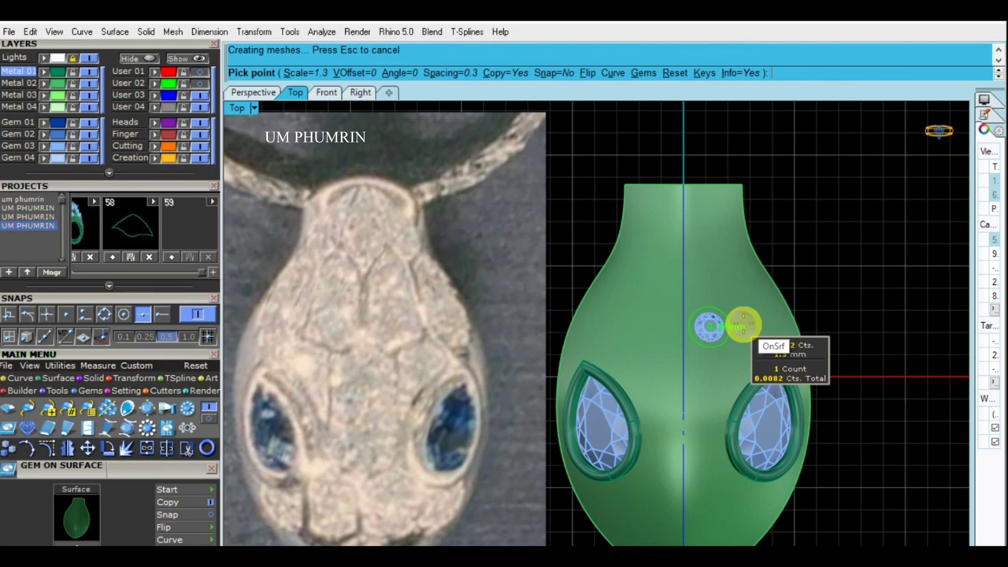
right_click(744, 325)
scroll(745, 329, down, 2)
click(720, 325)
key(Delete)
Step: Recentre the pendant in view and switch to the Perspective viewport
right_drag(777, 310, 693, 296)
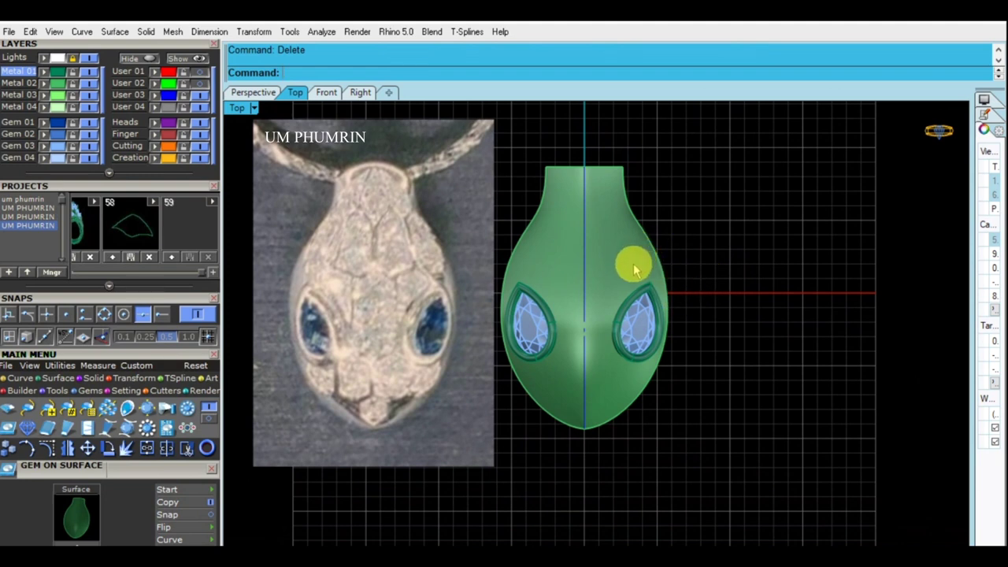
right_drag(635, 271, 663, 285)
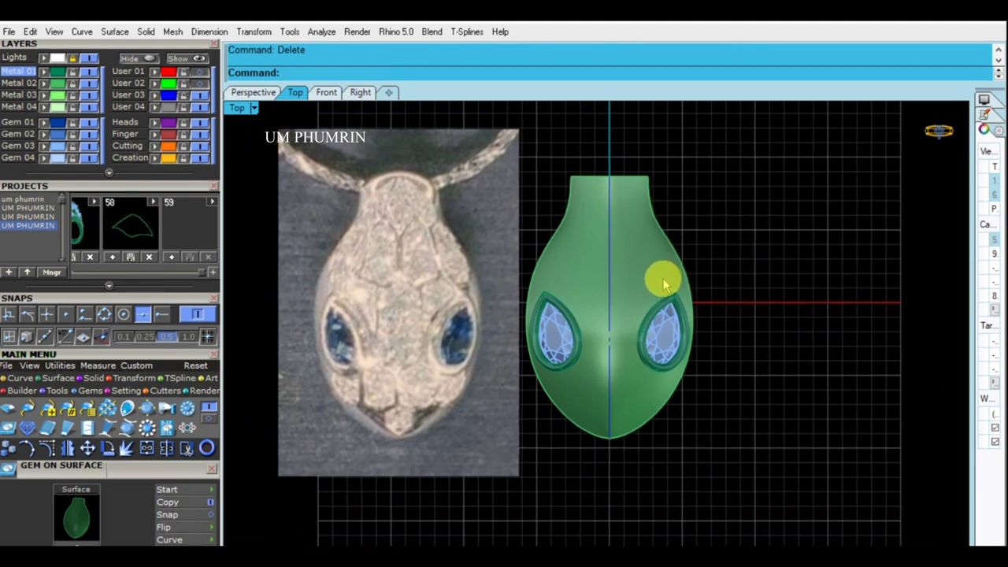
click(662, 285)
key(ctrl+F4)
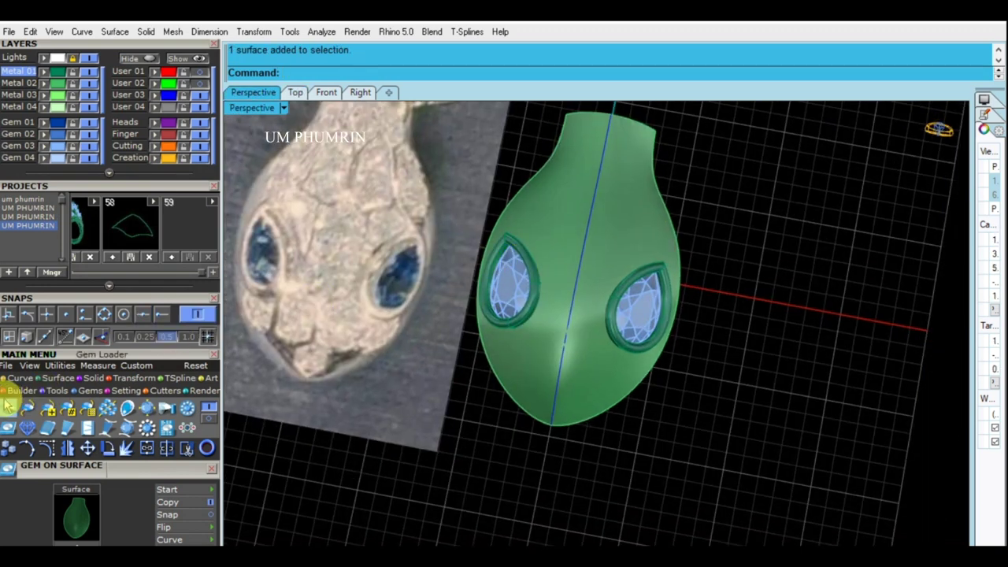
click(20, 378)
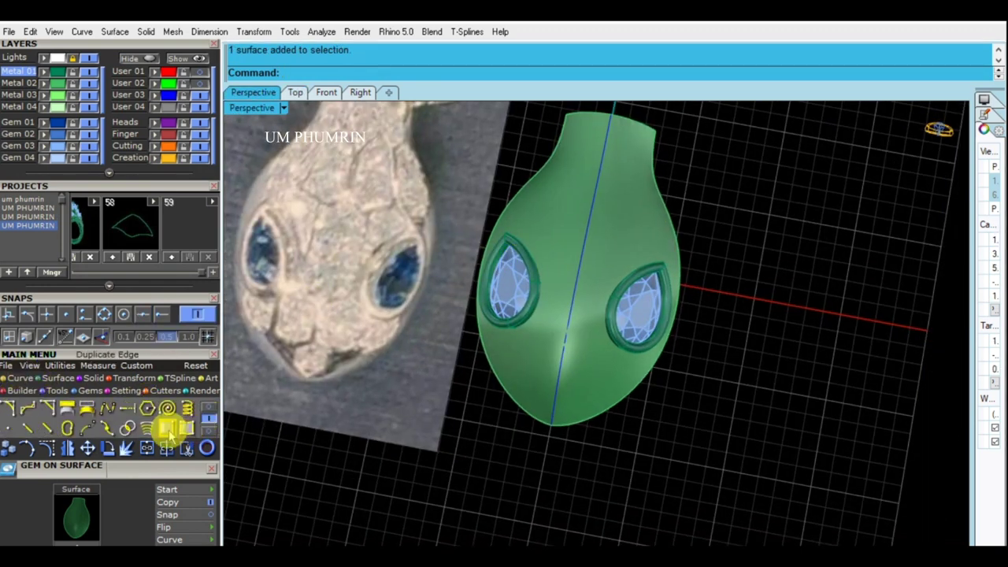
Step: Draw an on-surface polyline from the head's centre line to the right eye bezel
click(144, 410)
mouse_move(527, 375)
right_down()
mouse_move(566, 361)
mouse_move(549, 363)
right_up()
click(572, 344)
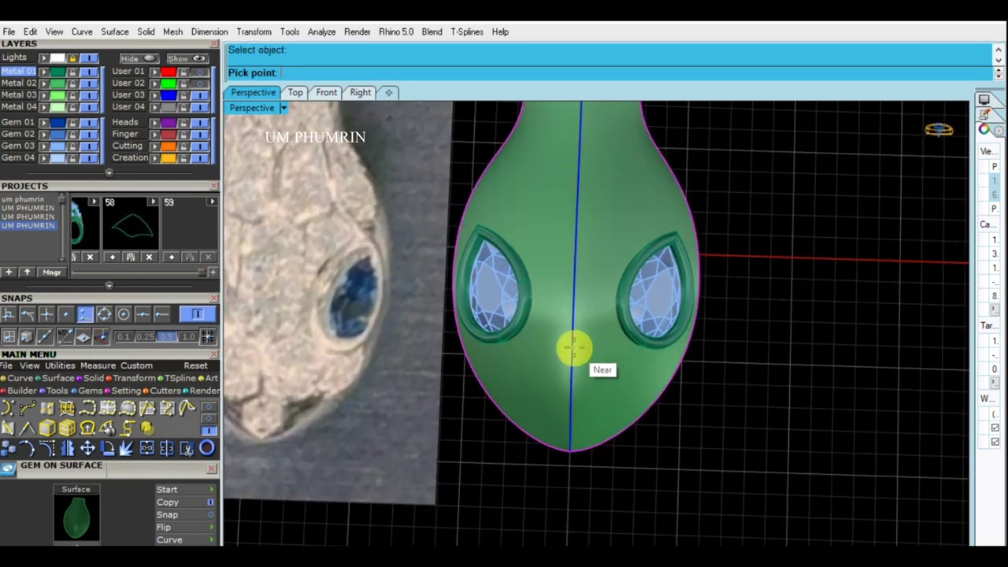
scroll(575, 347, down, 2)
scroll(573, 347, up, 2)
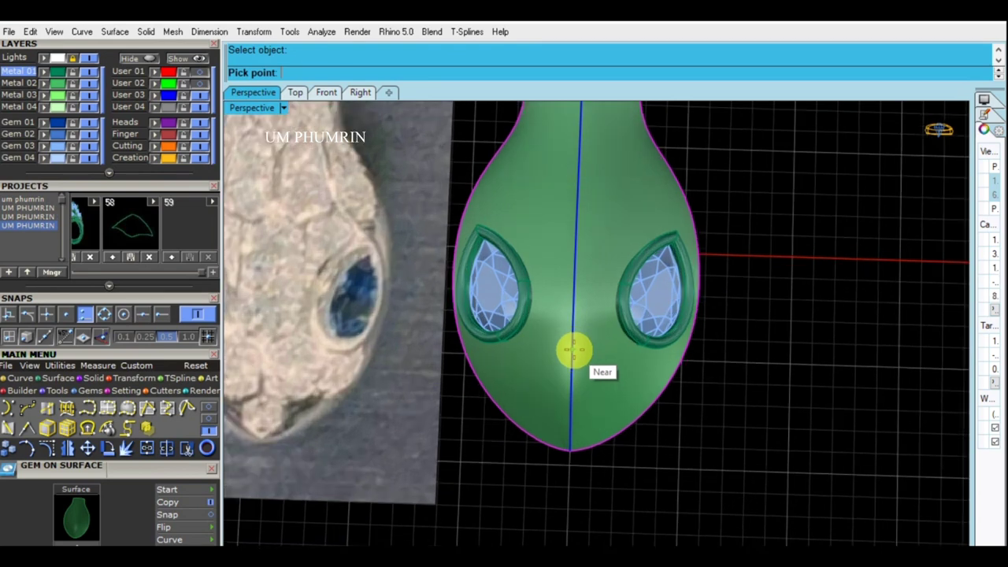
scroll(612, 338, up, 1)
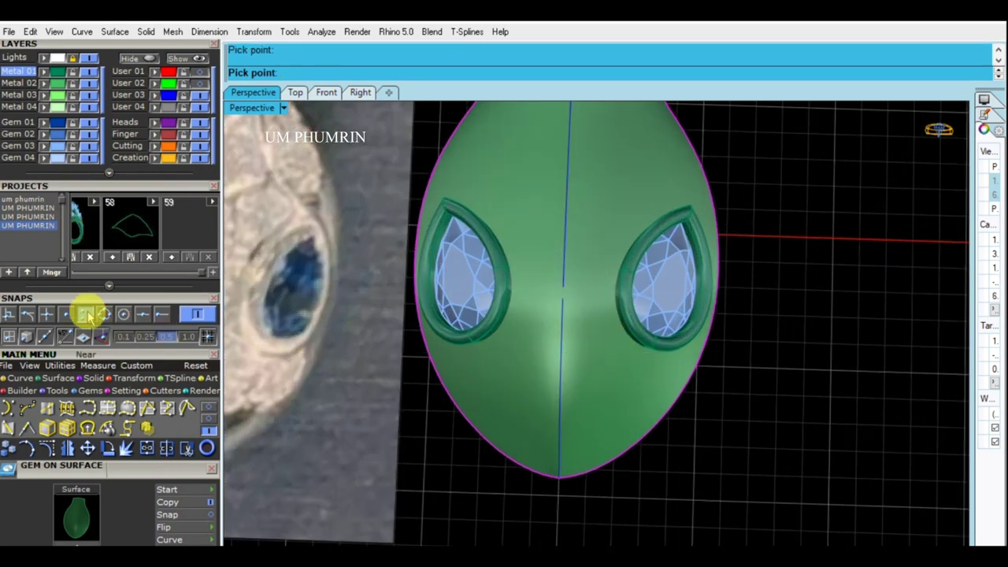
scroll(622, 333, down, 1)
scroll(619, 330, down, 1)
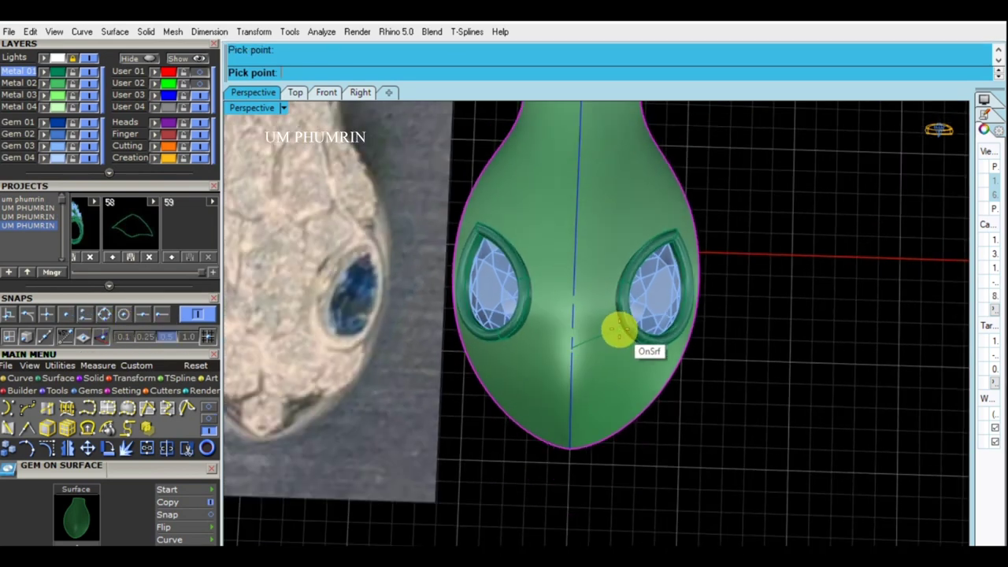
scroll(618, 331, up, 1)
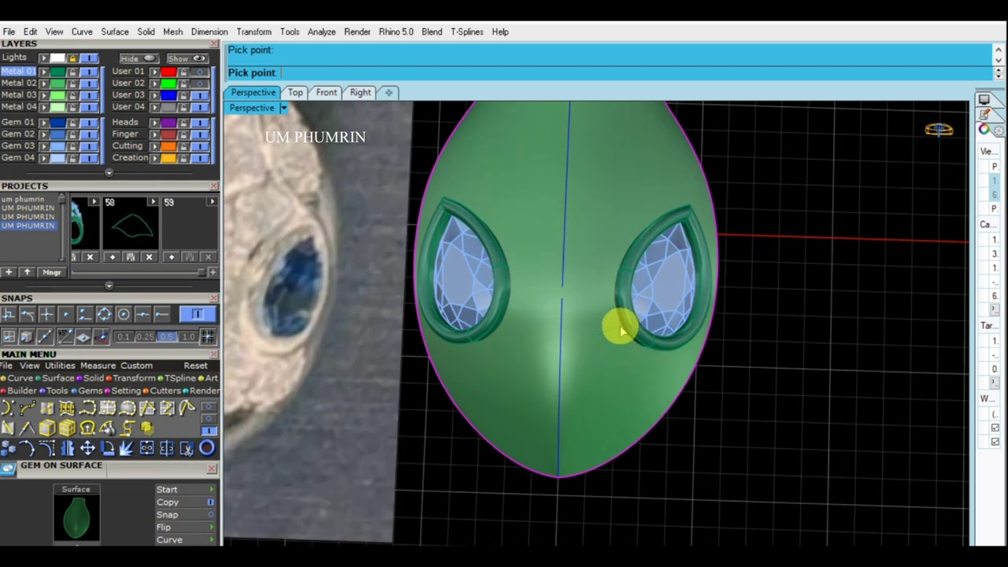
click(618, 326)
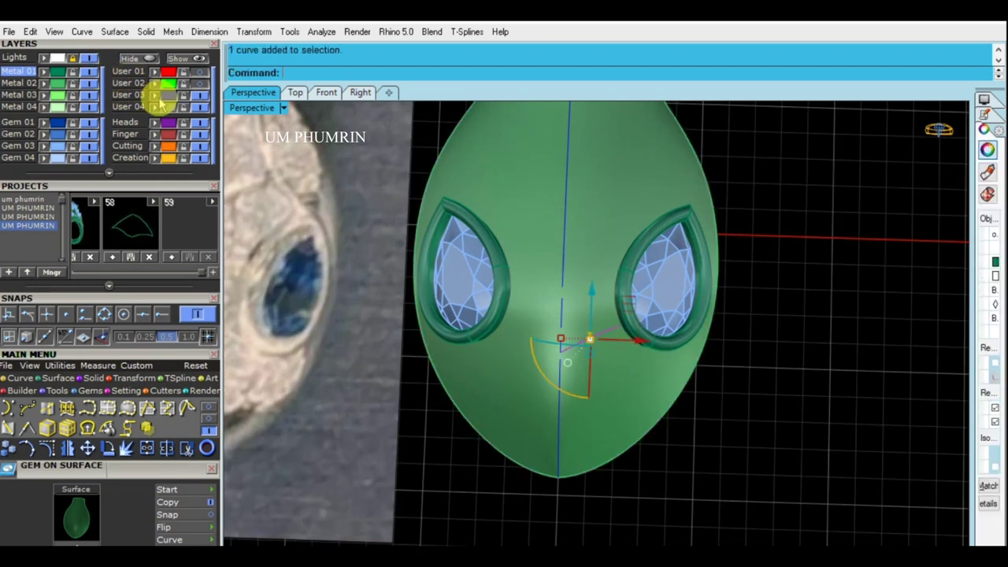
key(Escape)
Step: Zoom in on the head and pick the curve to offset
scroll(720, 351, down, 2)
scroll(718, 355, down, 1)
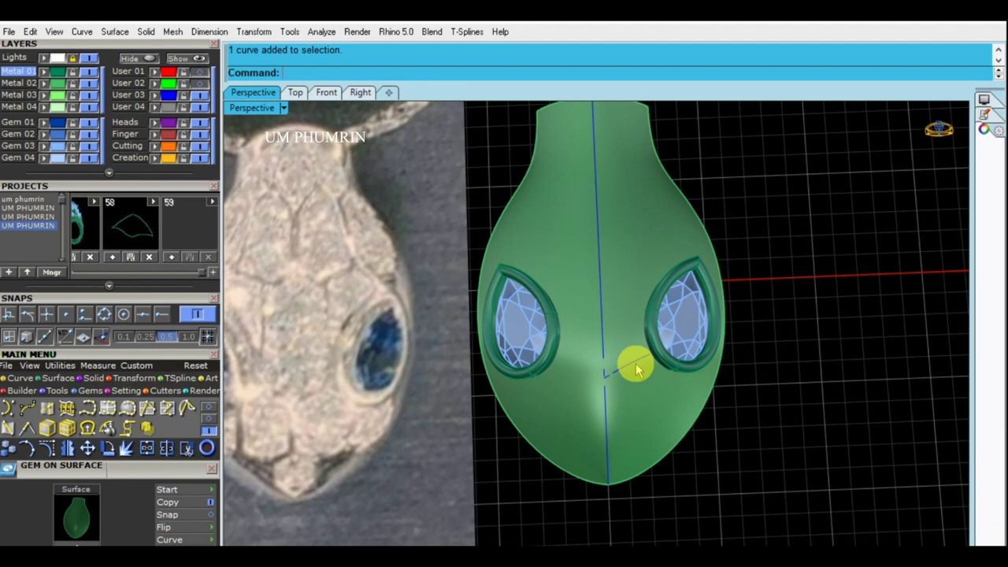
right_drag(837, 416, 611, 309)
scroll(607, 342, up, 2)
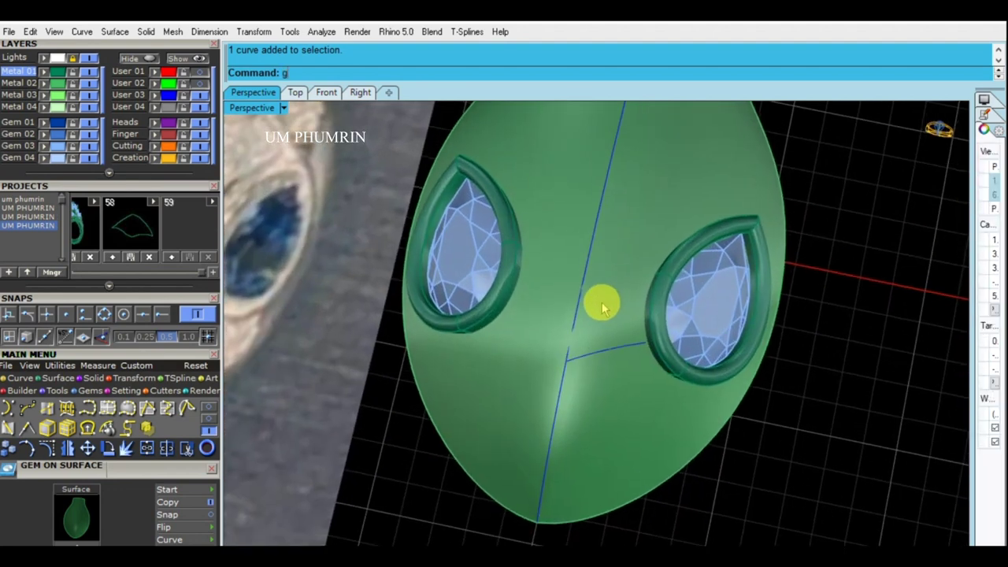
click(584, 305)
Step: Run the curve-on-surface offset with flipped direction, choosing the curve among overlapping objects
key(Return)
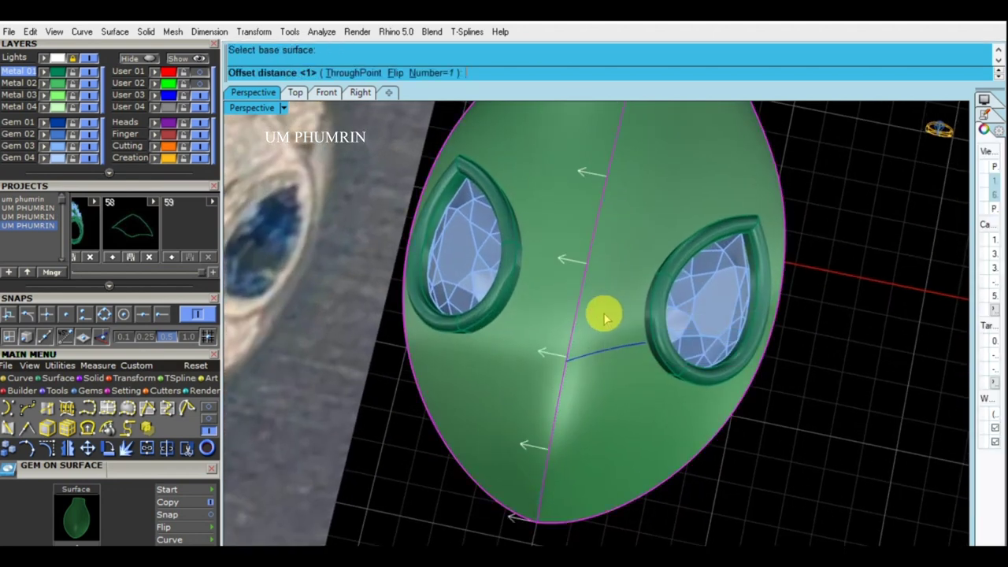
text(f)
key(Return)
text(.06)
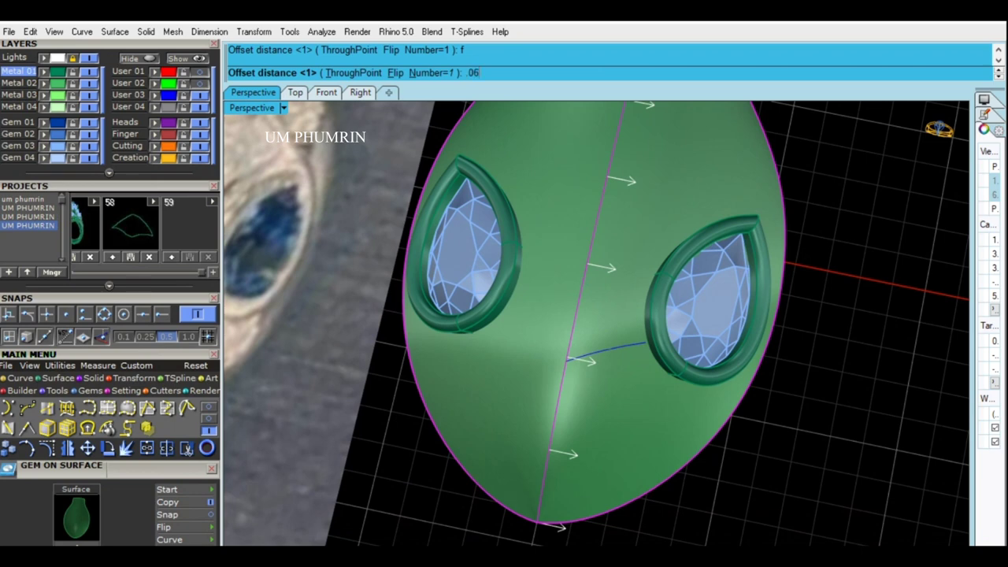
key(Return)
click(600, 319)
click(583, 317)
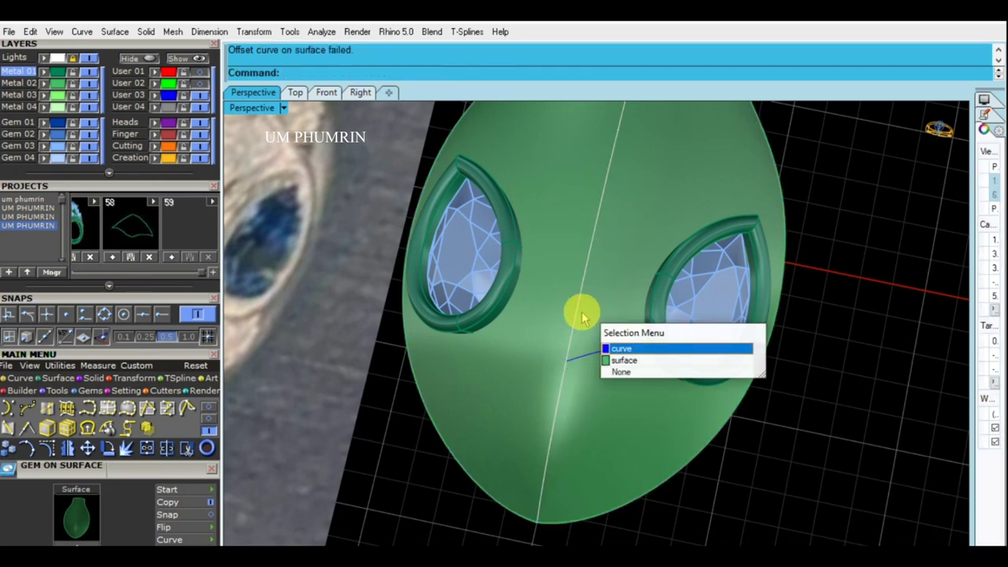
click(619, 348)
Step: Split the vertical centre curve near the pendant's tip and delete the lower piece
mouse_move(598, 331)
right_down()
mouse_move(617, 288)
mouse_move(591, 369)
mouse_move(598, 315)
mouse_move(604, 386)
right_up()
click(591, 371)
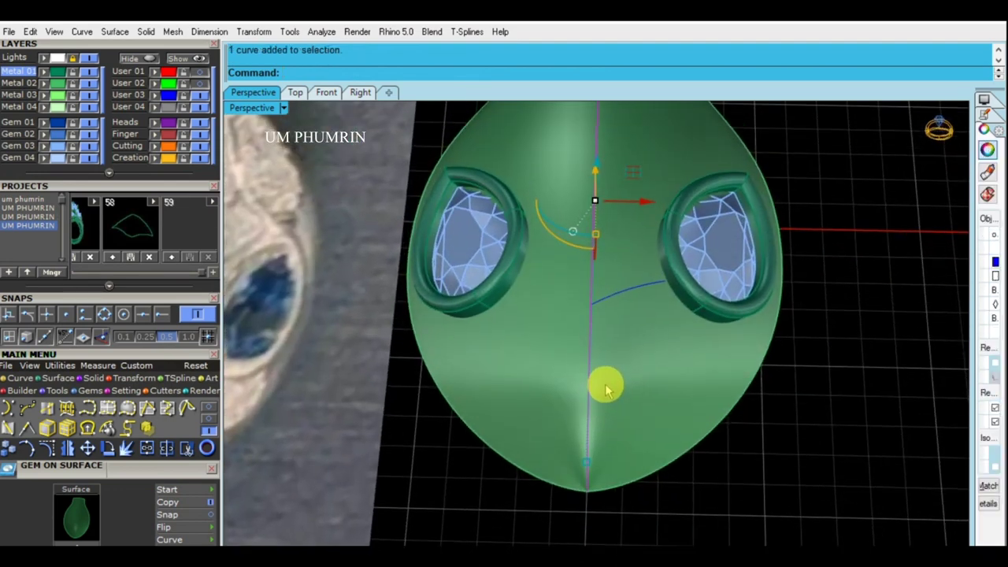
text(Ss)
key(Return)
click(355, 72)
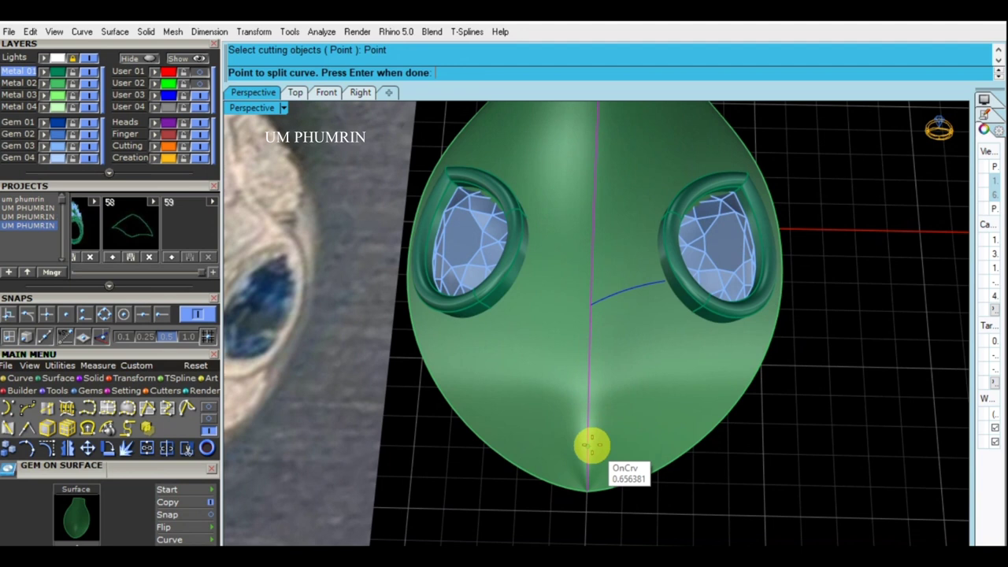
click(589, 439)
key(Return)
click(589, 469)
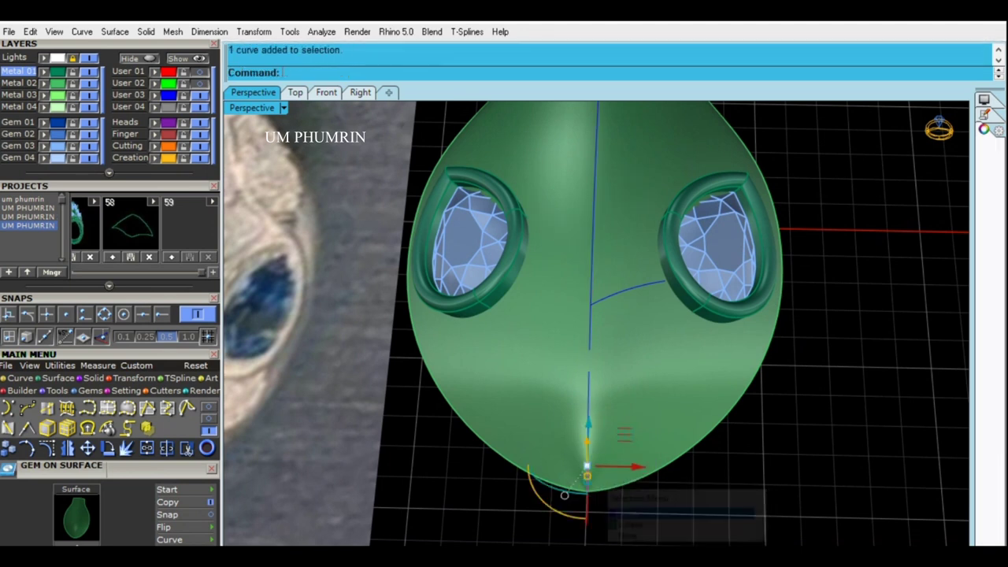
key(Delete)
Step: Offset the centre curve on the pendant surface with the direction flipped
click(587, 426)
text(os)
key(Return)
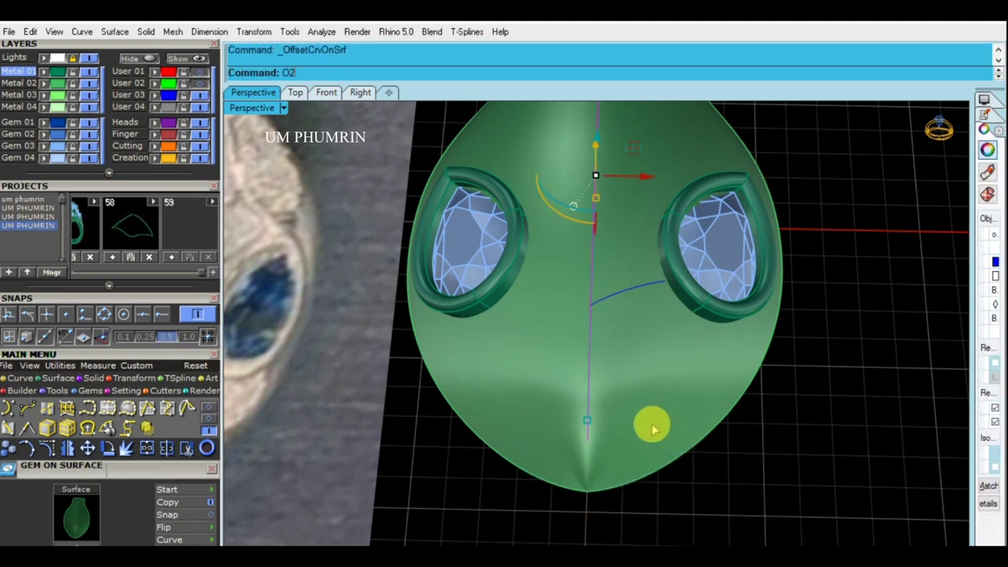
click(657, 427)
key(Return)
Step: Select the centre curve and make User 03 the current layer
scroll(639, 432, up, 1)
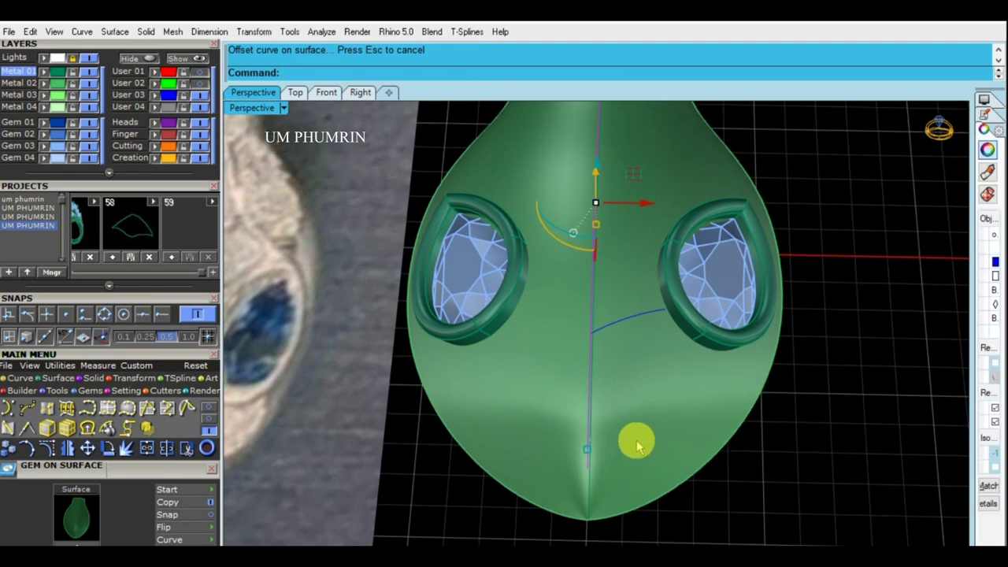
scroll(599, 308, up, 2)
scroll(598, 307, up, 1)
click(574, 316)
click(142, 94)
scroll(686, 405, down, 2)
scroll(559, 315, up, 1)
scroll(574, 357, up, 2)
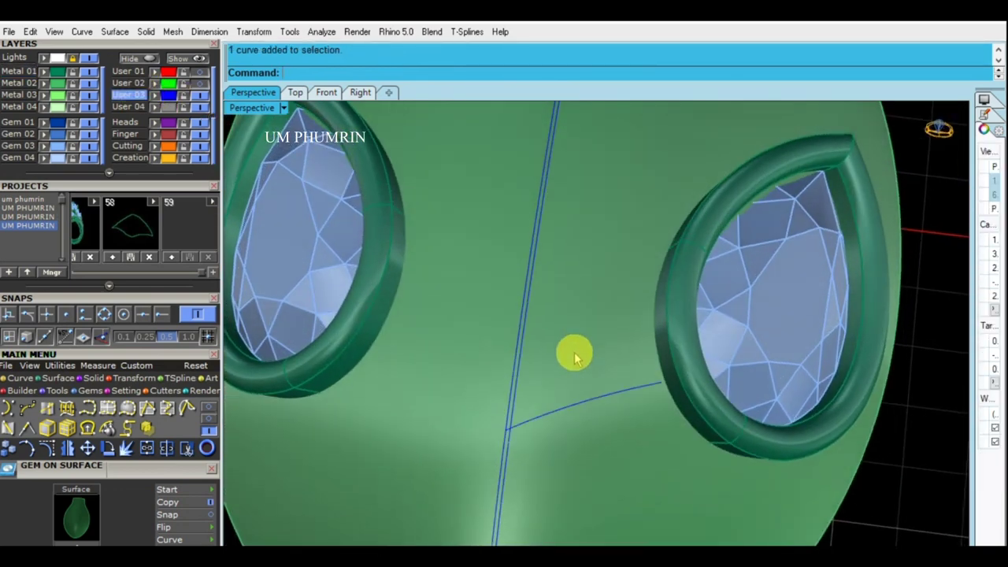
click(580, 346)
Step: Set a 1.3 mm round gem along the centre curve where the curves meet
scroll(561, 346, up, 1)
scroll(571, 370, up, 1)
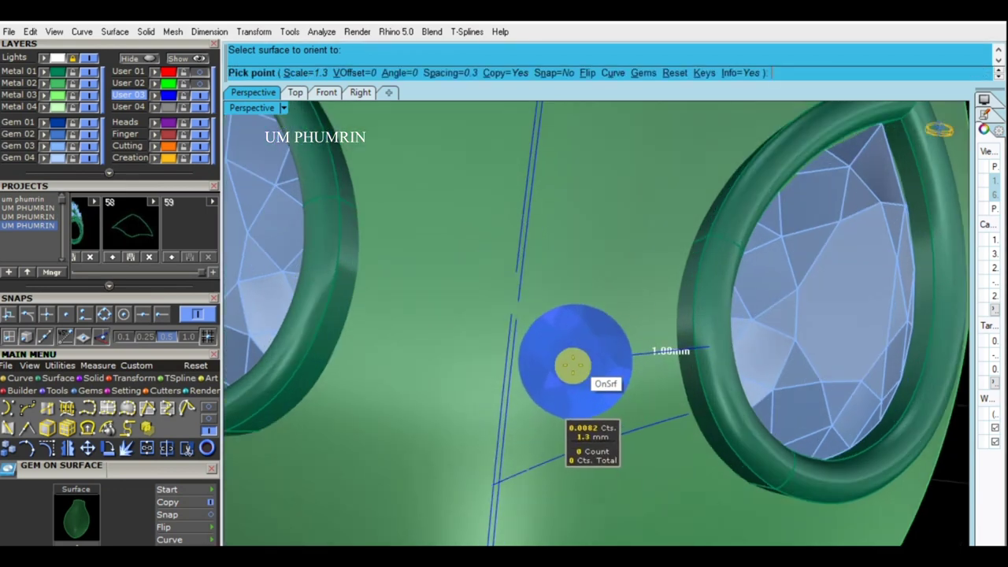
scroll(571, 376, down, 2)
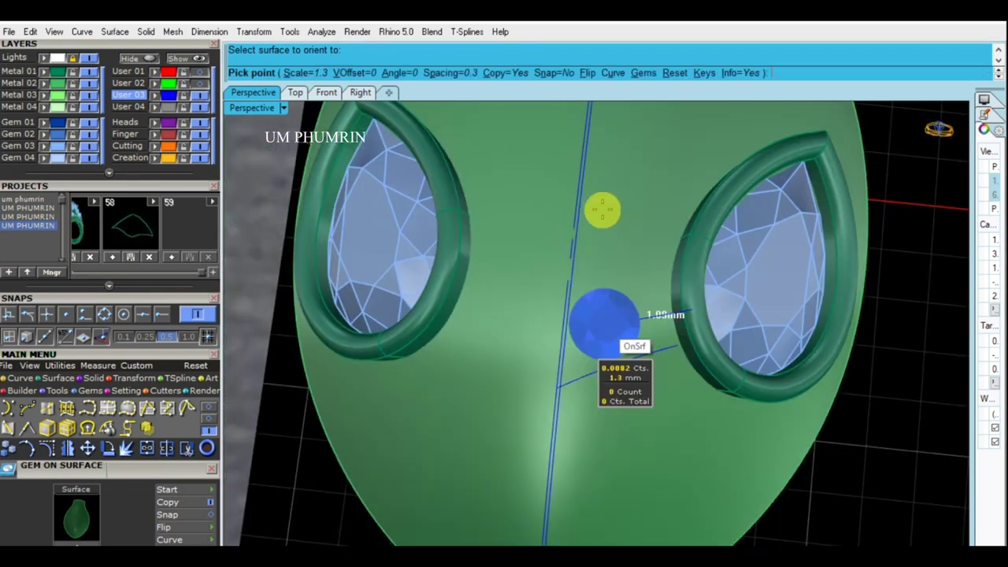
click(612, 72)
click(576, 228)
scroll(561, 315, up, 1)
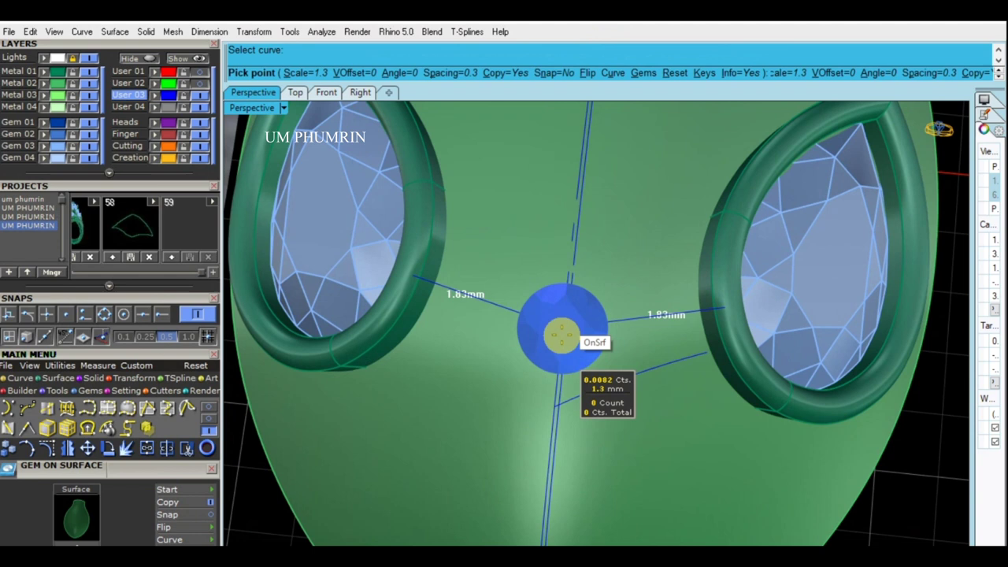
scroll(558, 338, up, 1)
click(559, 346)
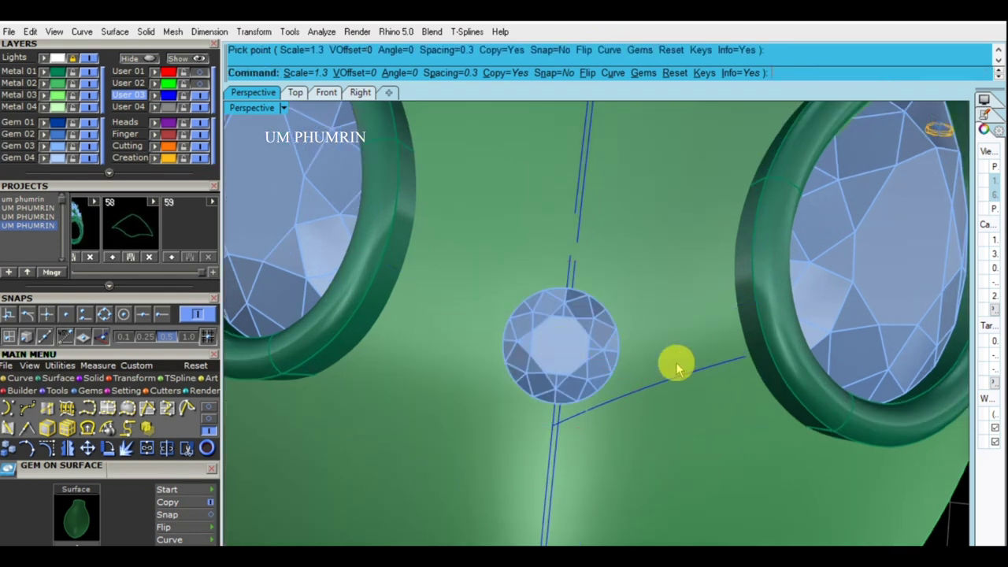
key(Return)
Step: Offset the diagonal eye curve along the head surface
click(686, 367)
scroll(678, 323, down, 1)
text(O2)
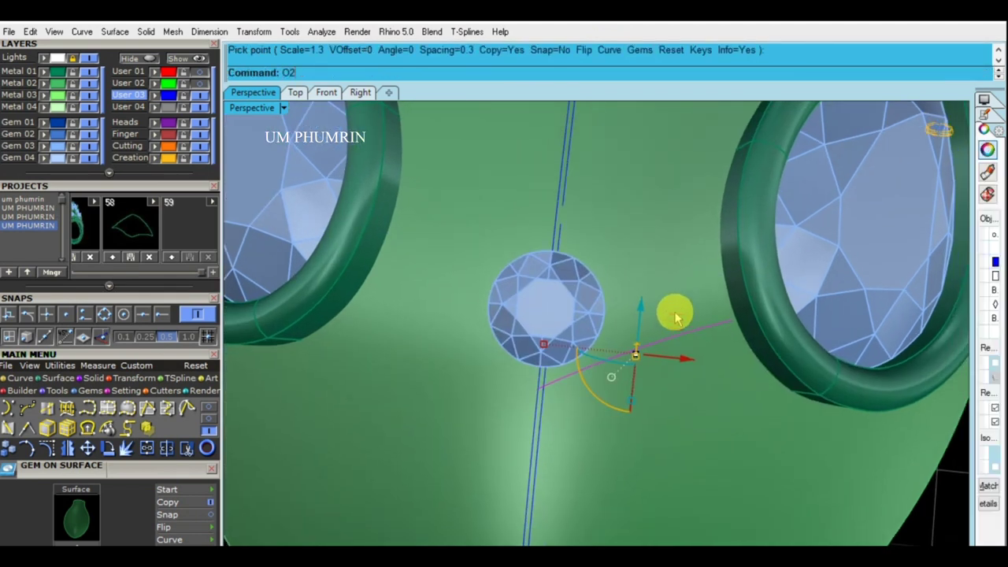
key(Return)
click(675, 293)
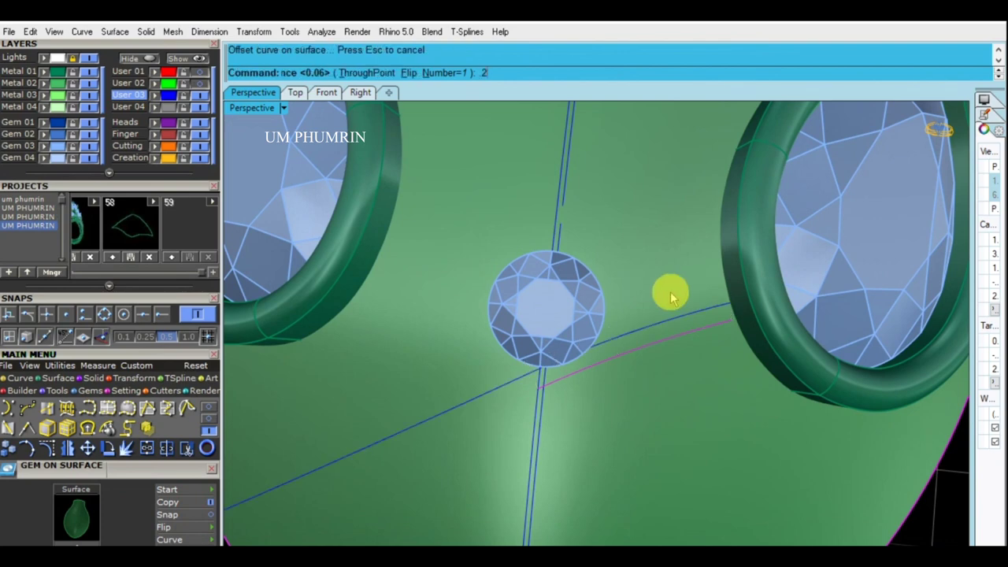
scroll(668, 319, down, 2)
scroll(787, 378, up, 1)
key(Escape)
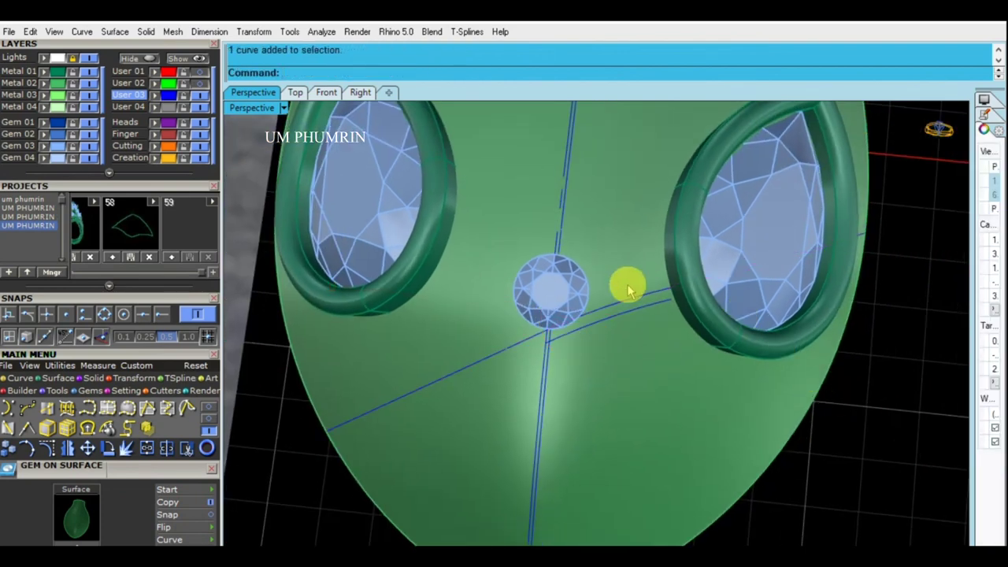
scroll(558, 288, down, 1)
Step: Nudge the new round gem slightly upward with Gem Positioner
click(569, 317)
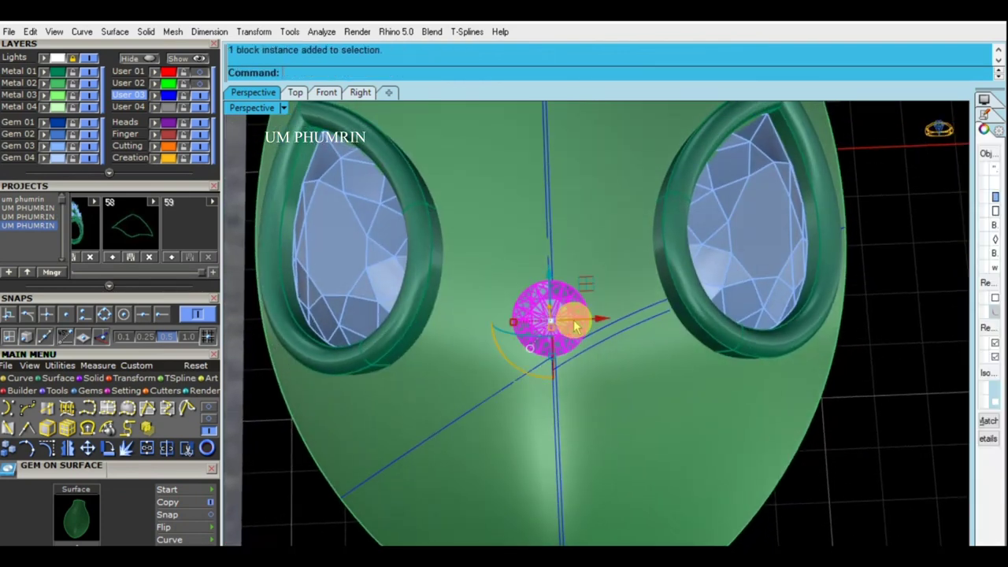
scroll(564, 314, up, 2)
key(Return)
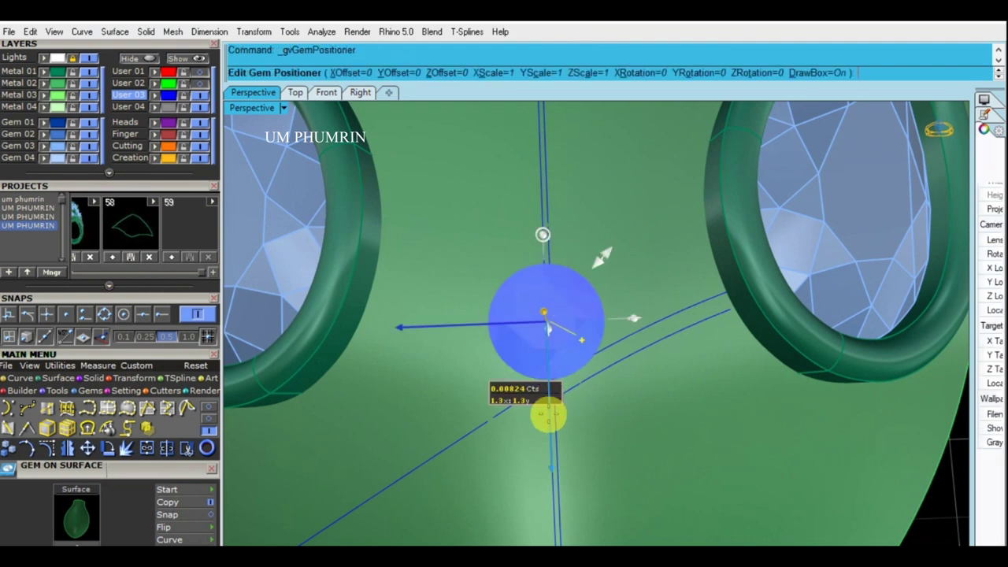
key(Return)
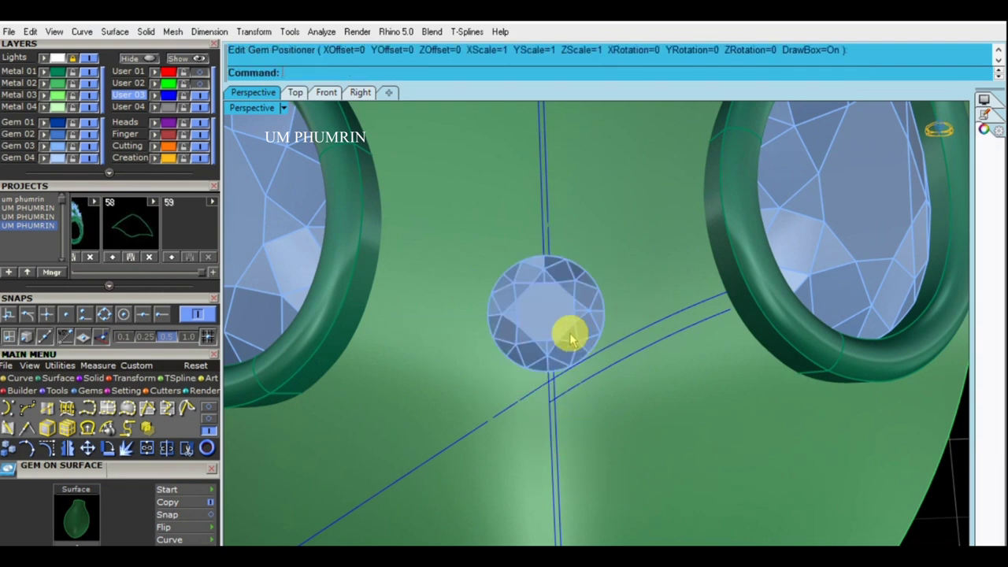
key(Return)
key(Return)
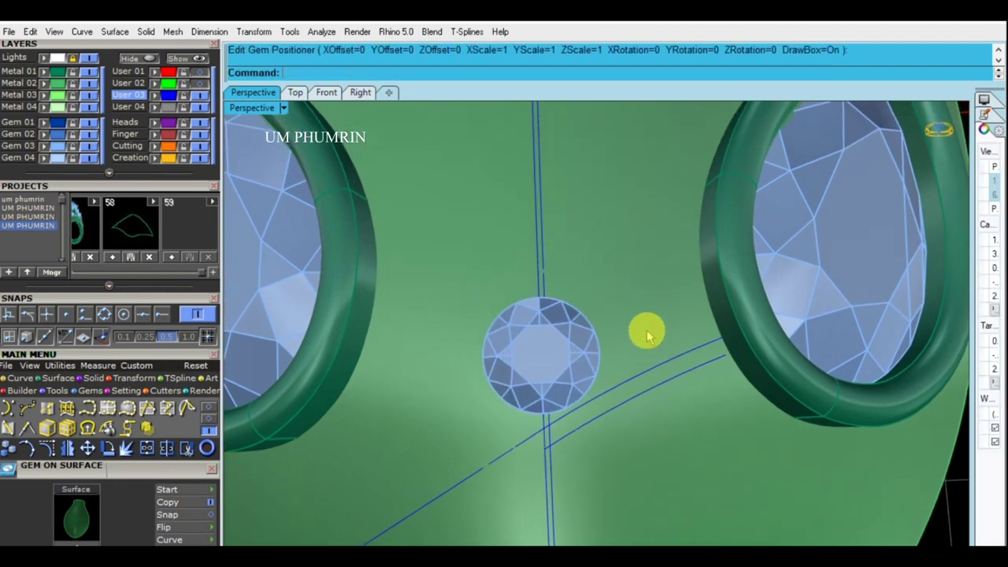
right_drag(645, 331, 619, 342)
Step: Set another gem on the head surface and end the placement
click(630, 311)
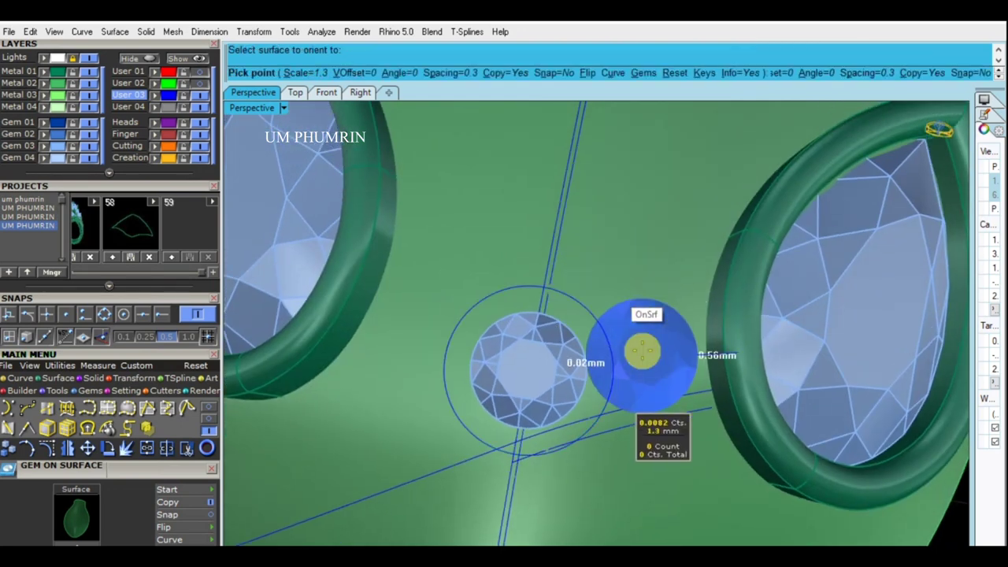
click(641, 339)
scroll(642, 338, down, 5)
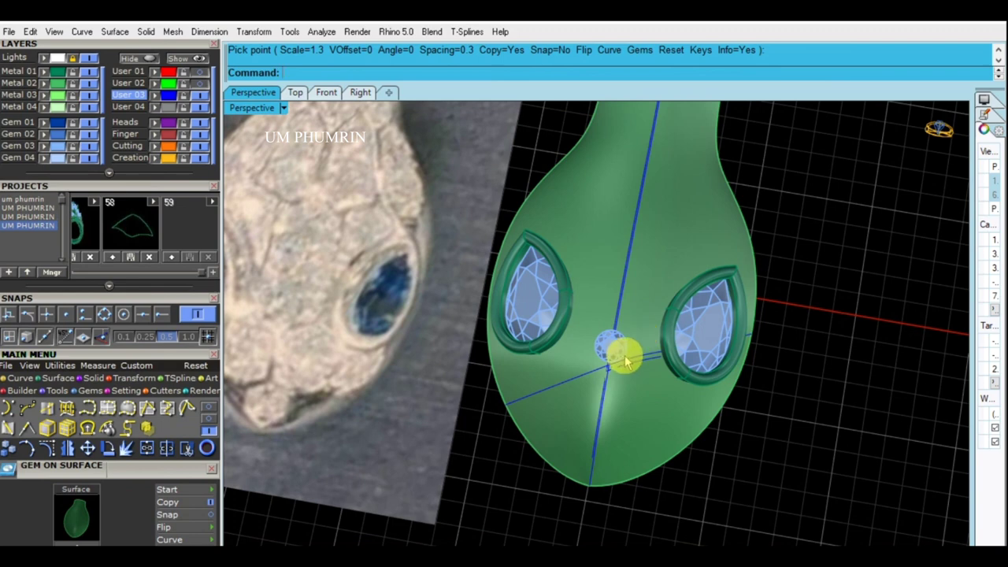
scroll(634, 347, up, 2)
Step: Place a gem on the head surface just above the first one
key(Return)
click(641, 304)
scroll(641, 315, up, 3)
scroll(638, 318, up, 3)
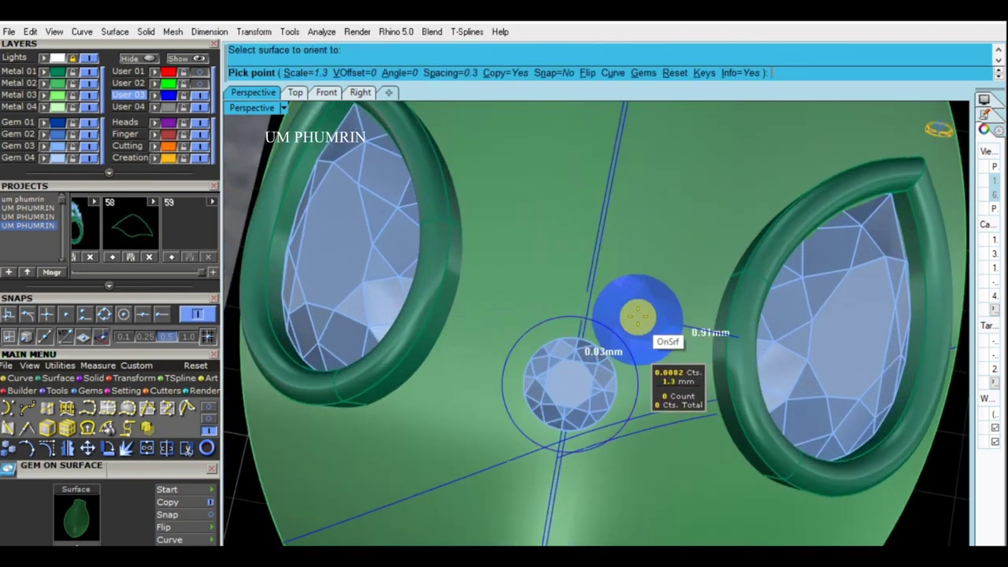
scroll(638, 316, up, 2)
scroll(634, 312, up, 2)
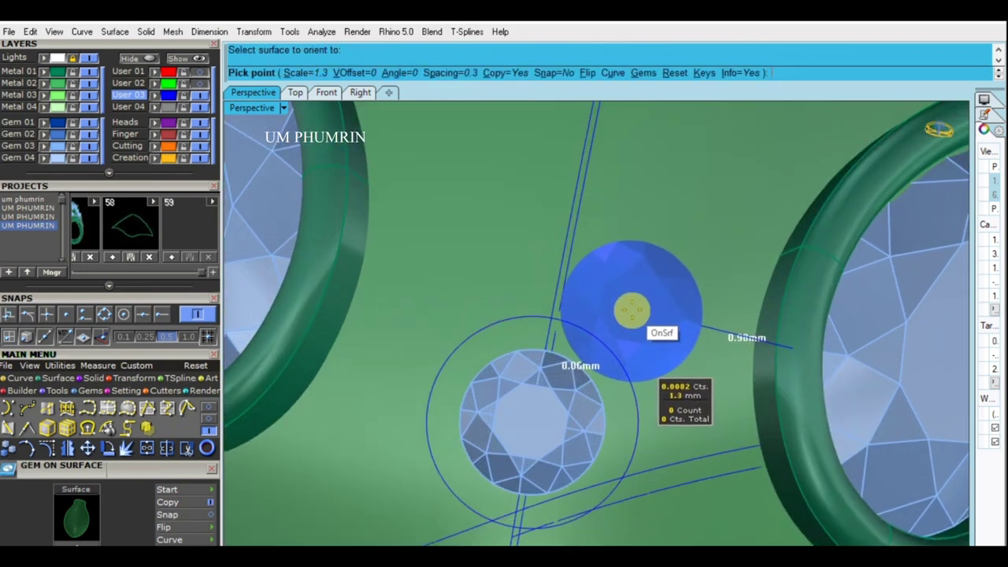
click(634, 305)
scroll(636, 331, down, 3)
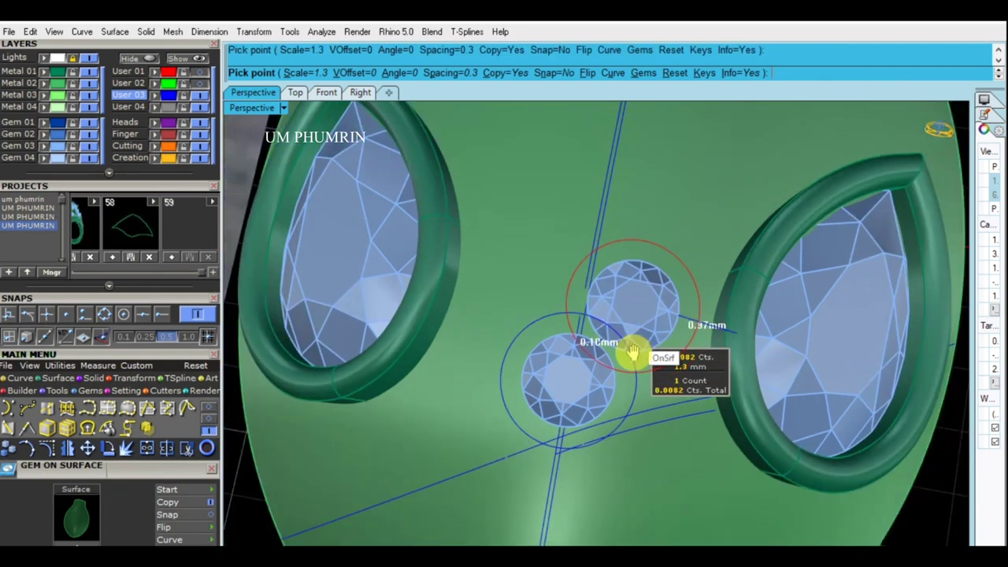
scroll(634, 315, up, 3)
scroll(655, 279, up, 1)
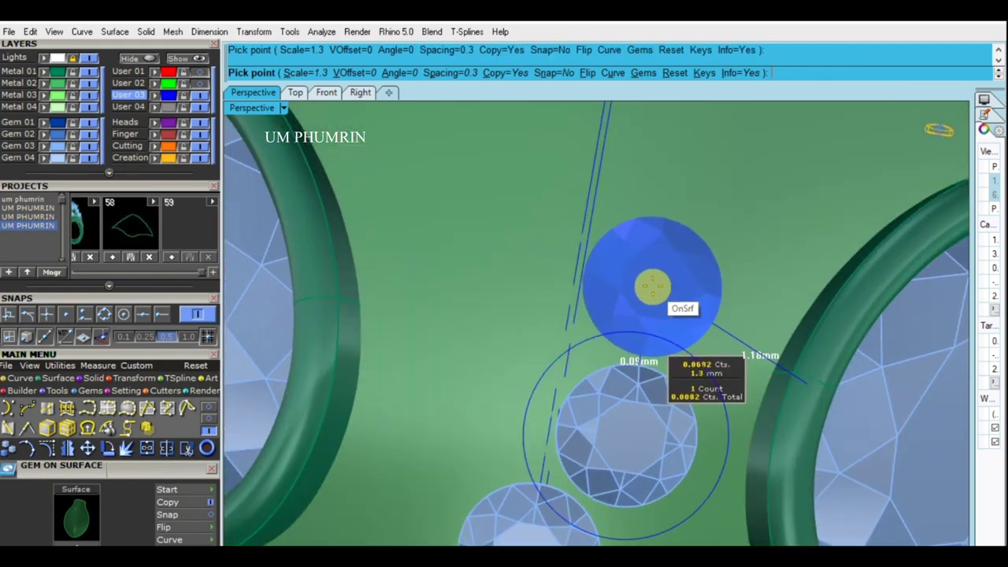
Step: Add another gem further up the centre line
click(652, 284)
scroll(650, 285, down, 3)
scroll(651, 307, up, 1)
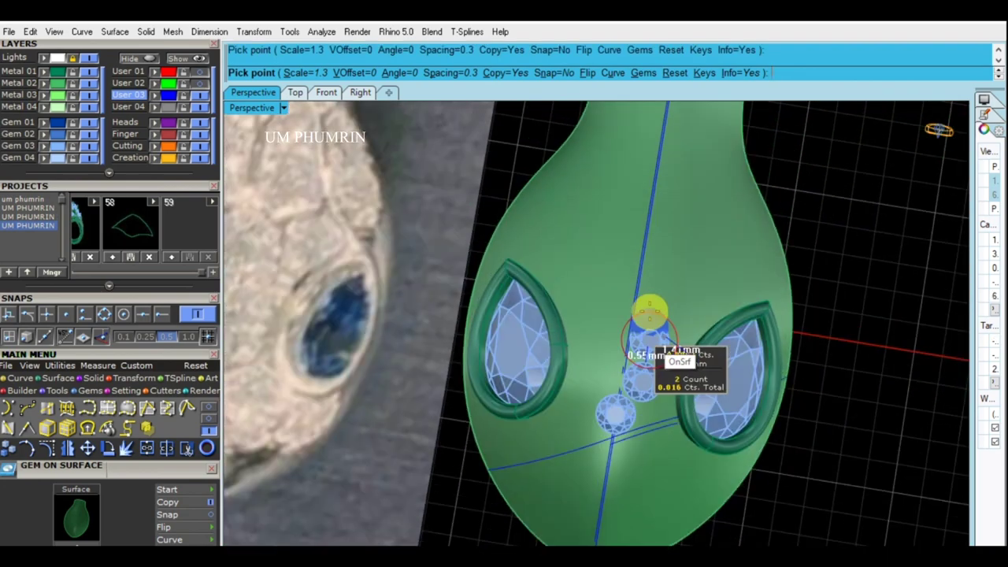
scroll(653, 311, up, 1)
scroll(659, 299, up, 2)
scroll(657, 292, down, 1)
scroll(659, 293, down, 2)
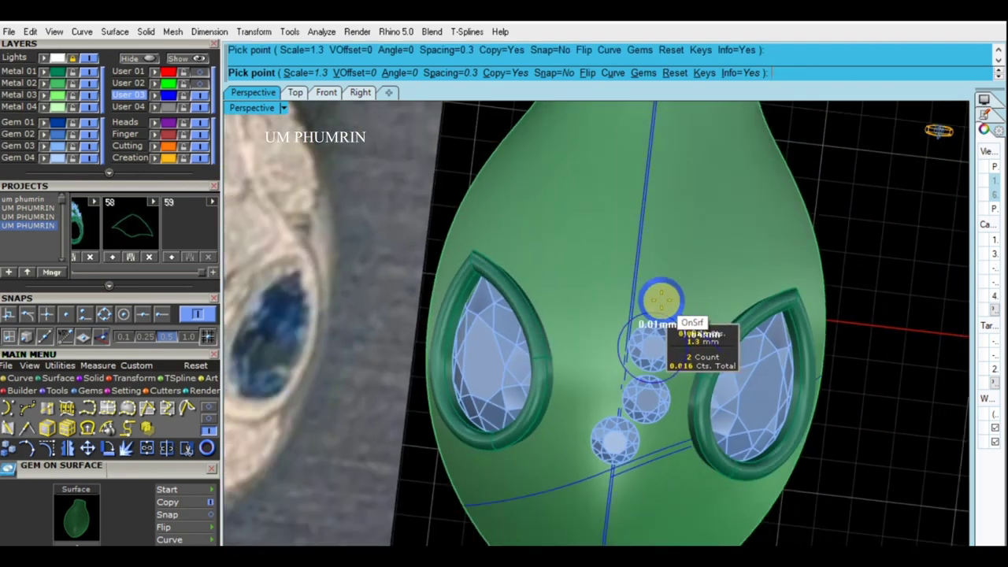
scroll(662, 297, down, 1)
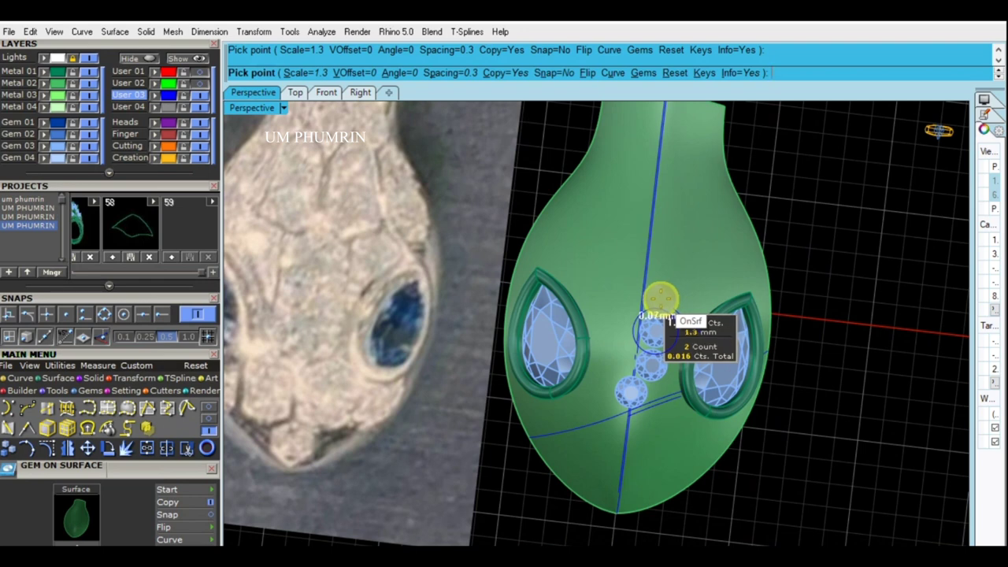
scroll(660, 298, up, 1)
scroll(657, 294, up, 3)
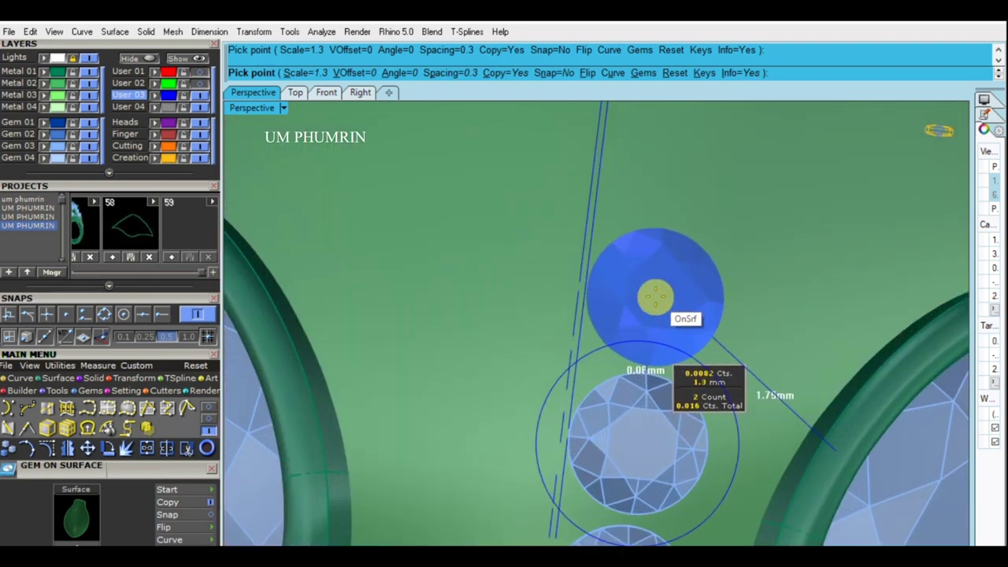
scroll(653, 291, down, 2)
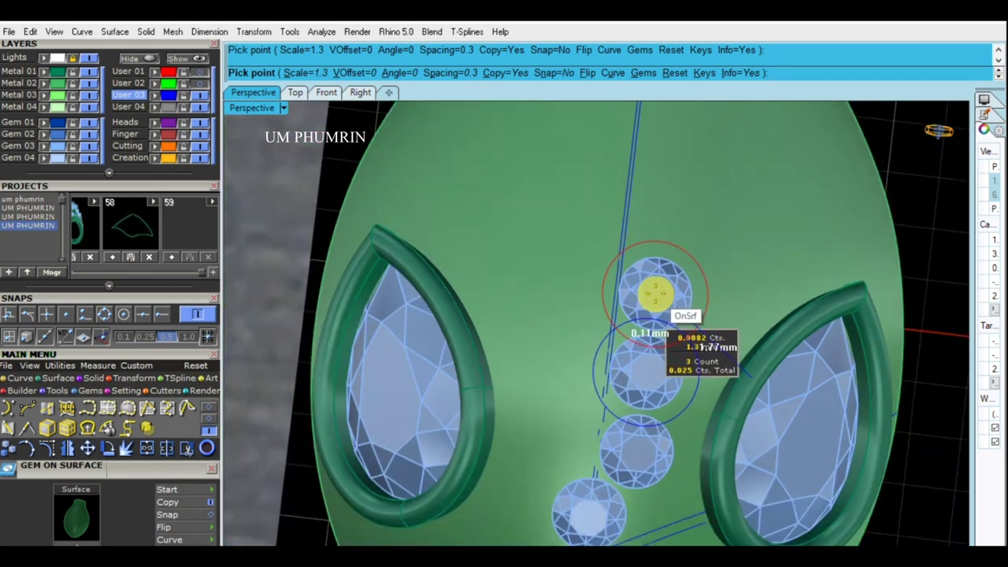
Step: Switch gem placement to the Curve option, guided by the centre curve
click(613, 72)
click(618, 236)
scroll(621, 219, up, 2)
scroll(622, 217, up, 2)
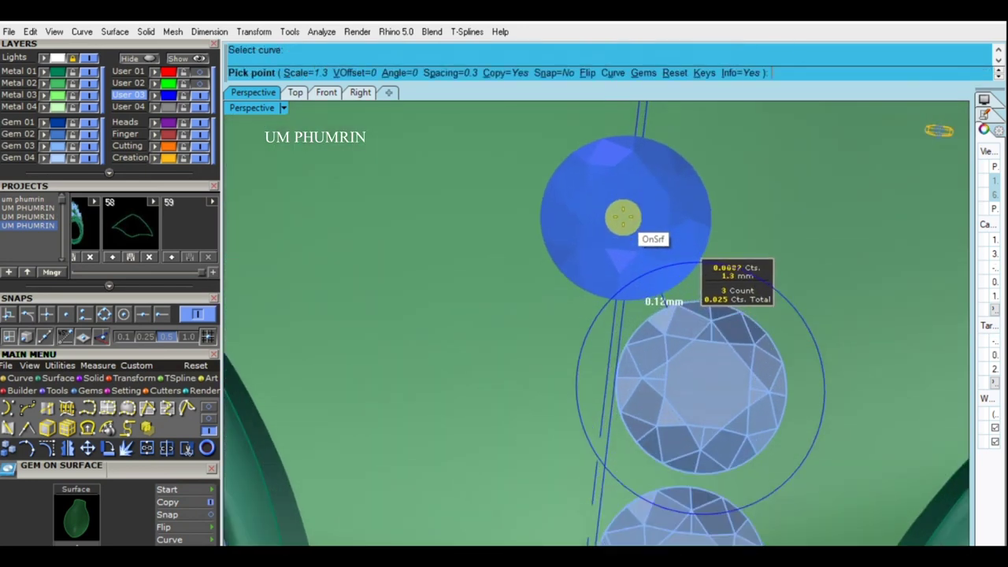
scroll(626, 222, down, 2)
scroll(634, 229, down, 2)
scroll(650, 271, down, 1)
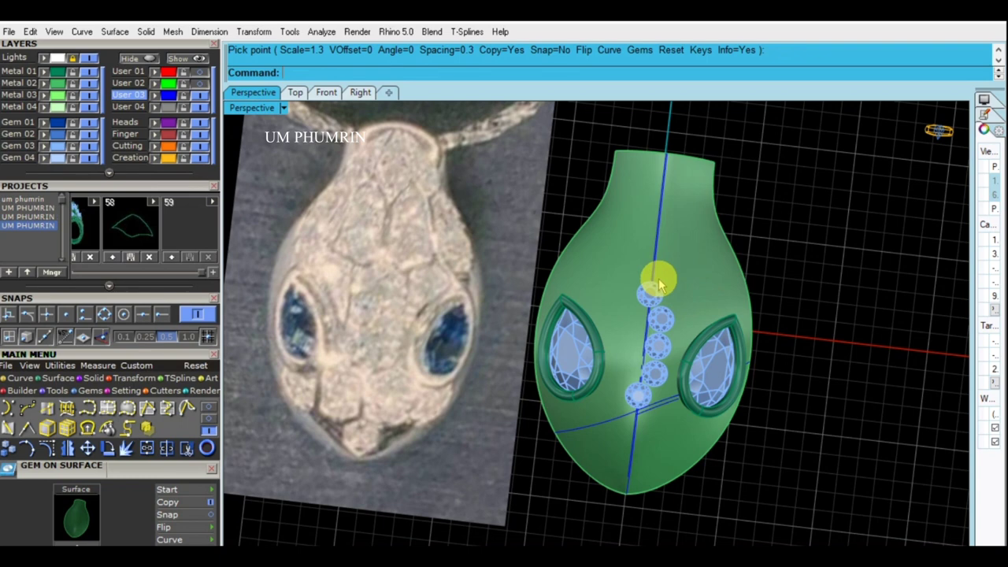
Step: Mirror the column of gems across the centre
right_drag(660, 294, 681, 293)
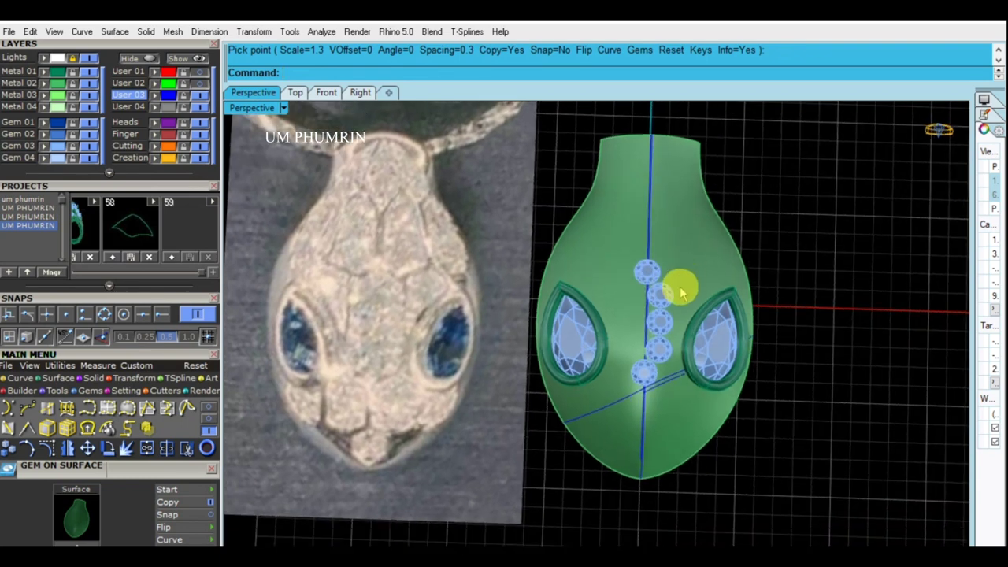
click(664, 364)
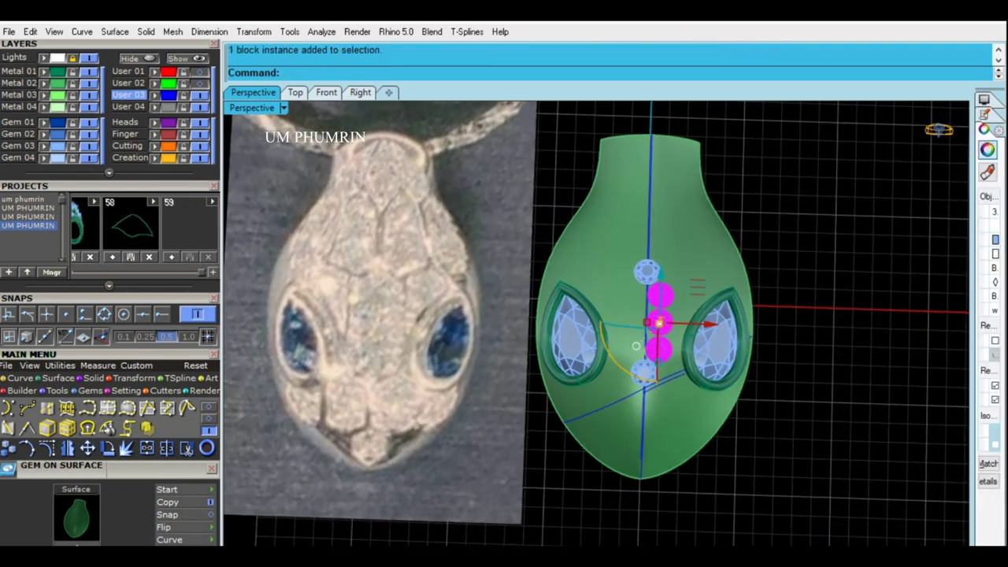
text(0)
key(Return)
text(0)
key(Return)
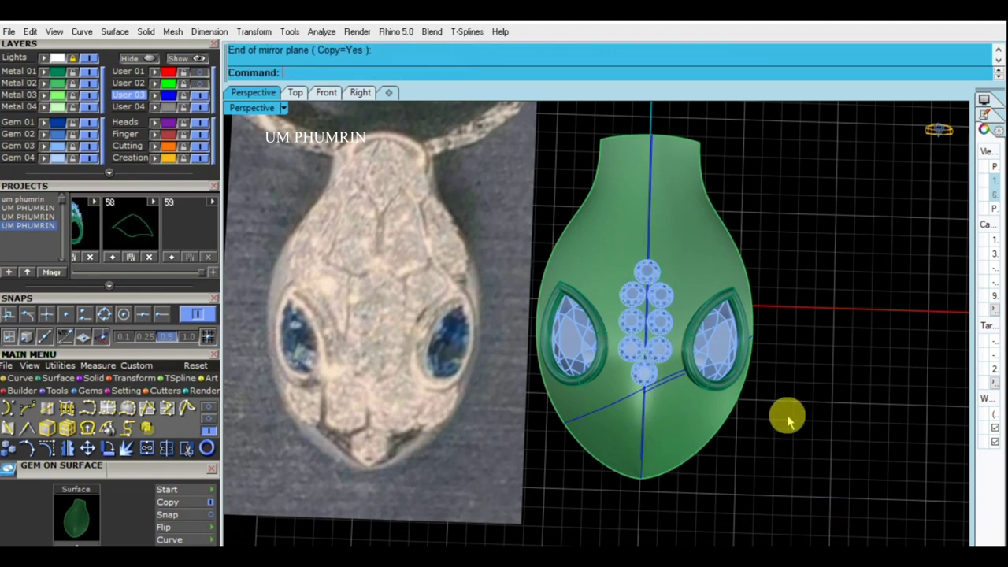
Step: Window-select the centre column of gems and delete them
scroll(779, 394, down, 3)
scroll(708, 362, up, 4)
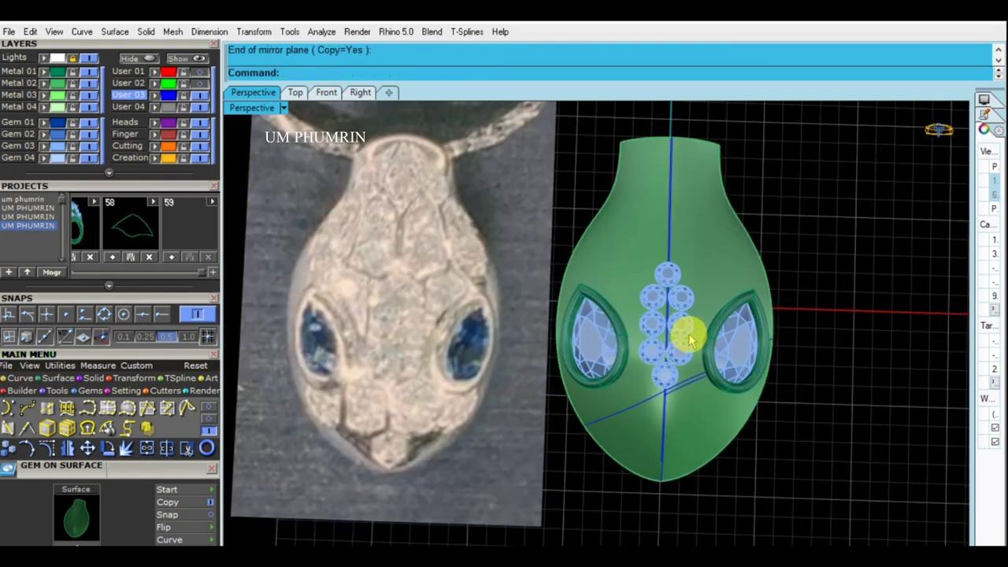
mouse_move(690, 340)
right_down()
mouse_move(690, 399)
mouse_move(697, 139)
mouse_move(685, 329)
mouse_move(594, 275)
mouse_move(619, 331)
mouse_move(596, 281)
mouse_move(562, 265)
right_up()
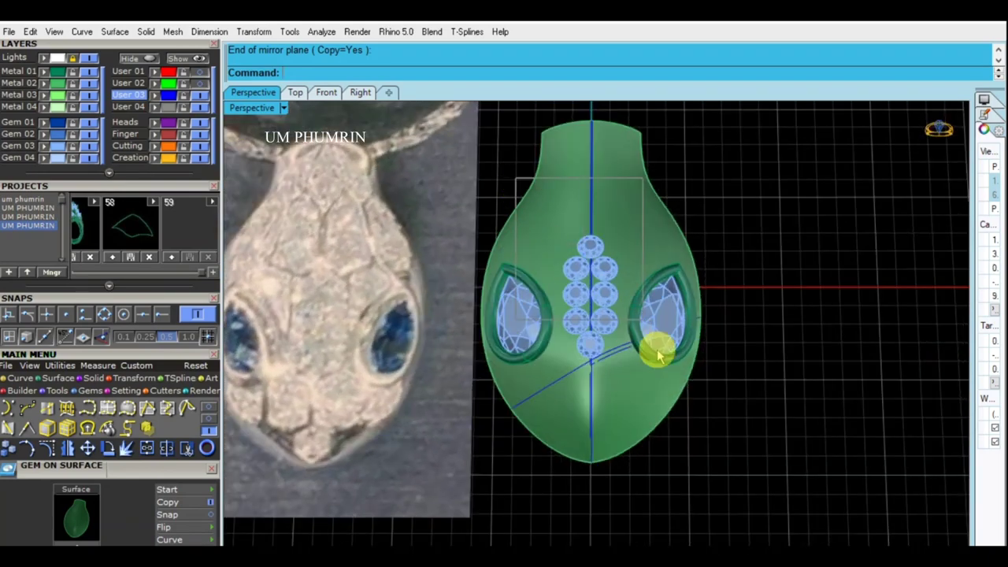
drag(635, 297, 612, 334)
key(Delete)
Step: Start Gem on Surface on the head, pick the vertical centre curve as path, and set scale 1.4
scroll(619, 339, up, 4)
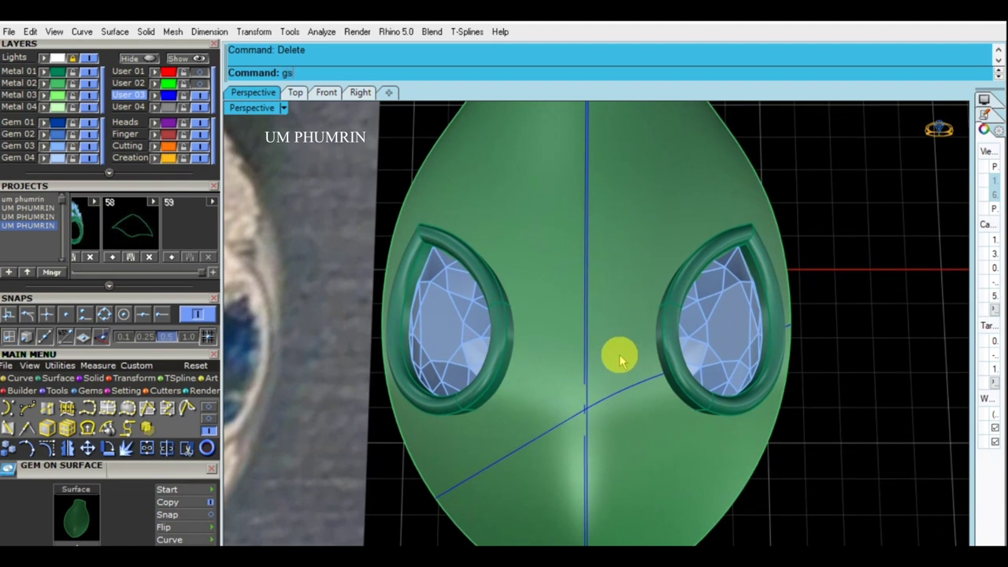
click(619, 357)
click(293, 49)
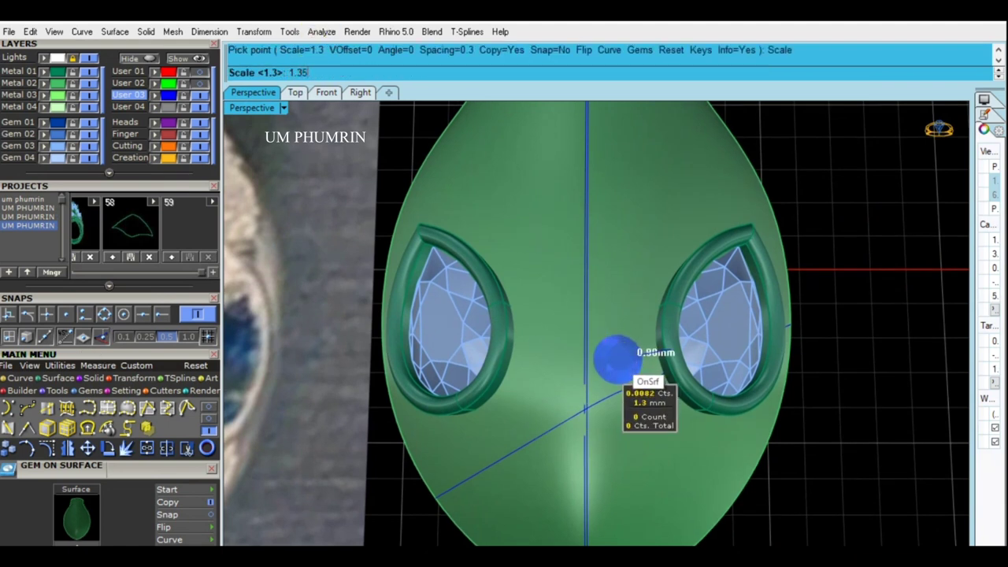
key(Return)
click(614, 50)
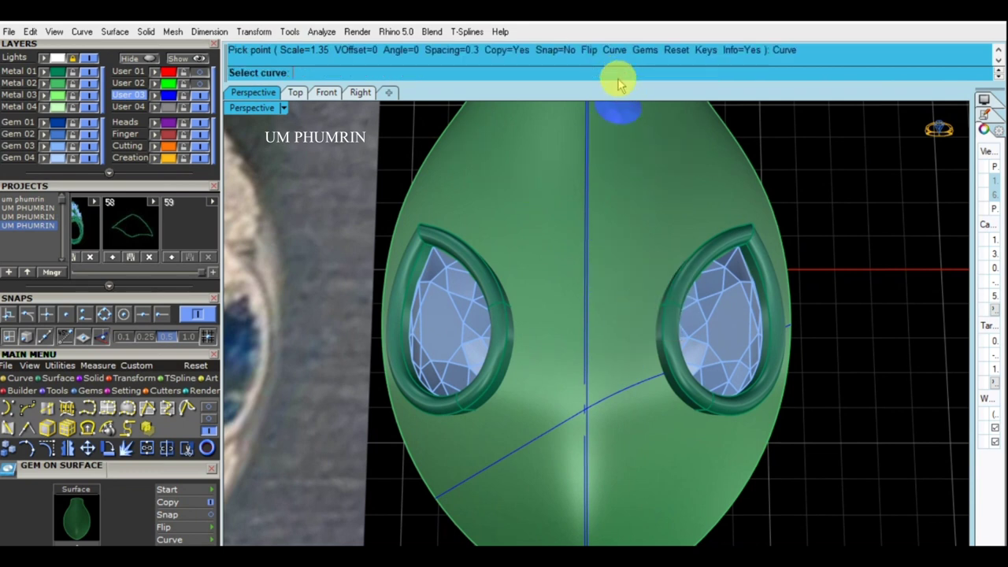
click(584, 273)
scroll(581, 367, up, 2)
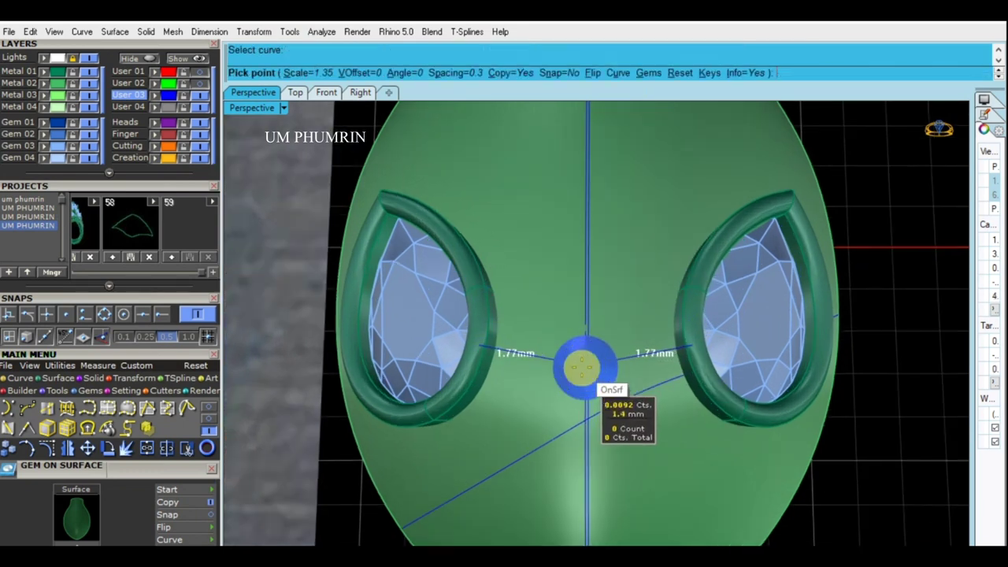
click(295, 73)
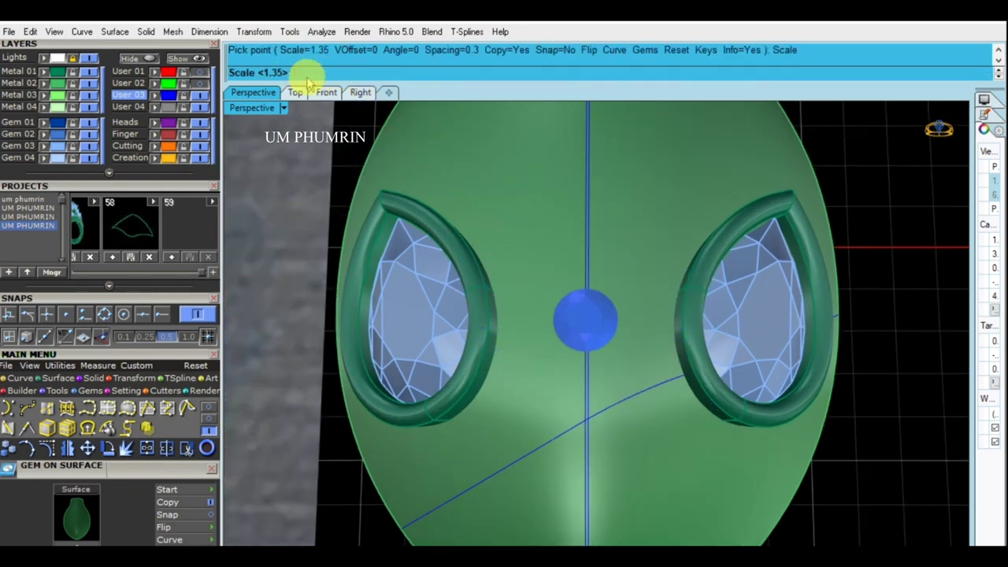
text(1.4)
key(Return)
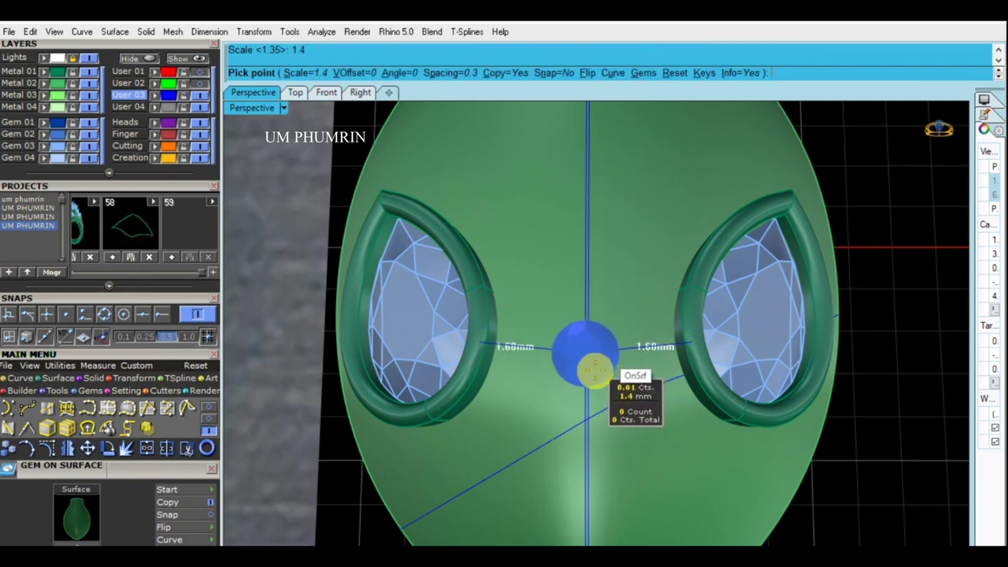
scroll(593, 366, up, 1)
Step: Place 1.4 mm gems one after another up the centre curve from the bottom
click(594, 372)
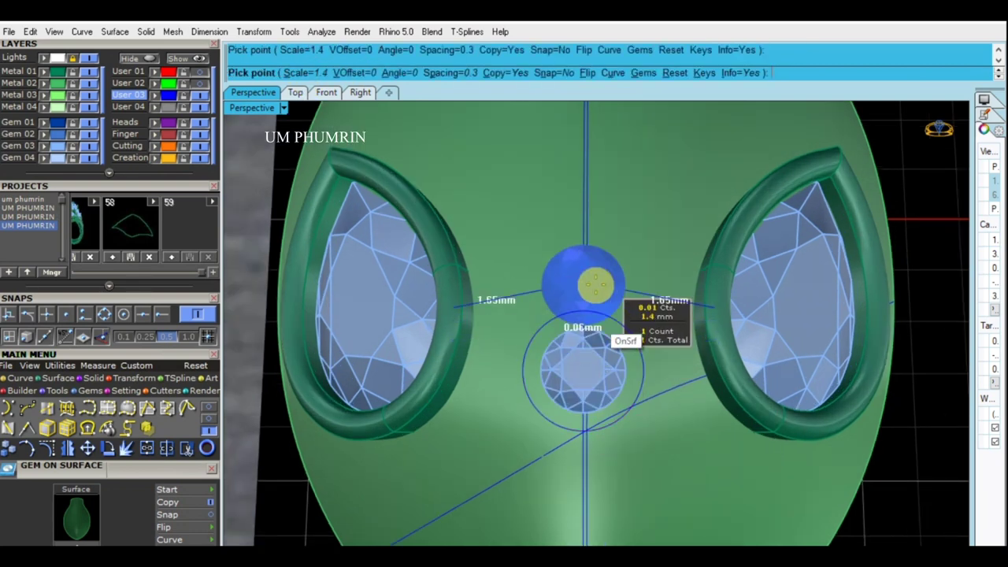
scroll(630, 337, down, 1)
scroll(626, 340, down, 1)
click(613, 72)
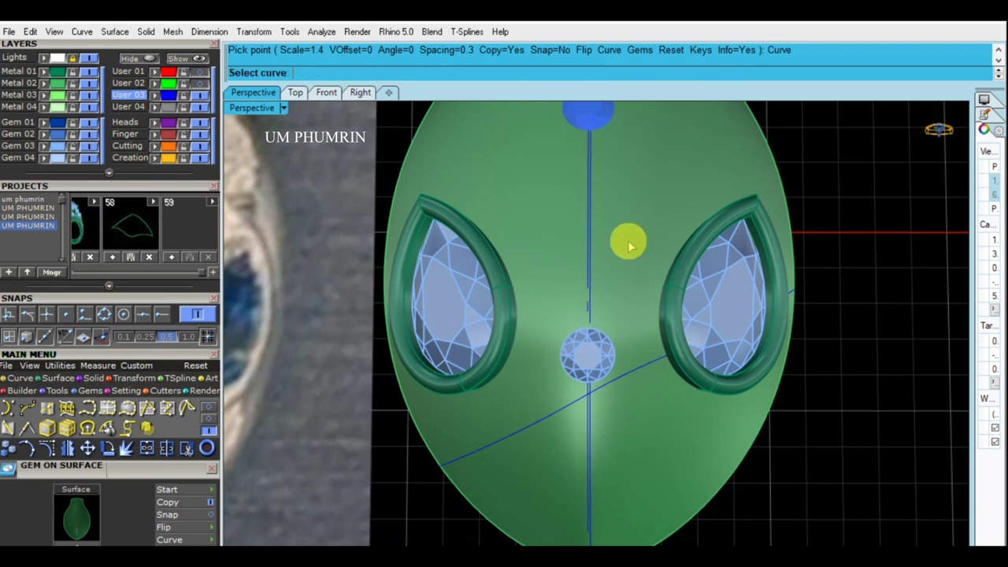
click(625, 236)
scroll(648, 299, up, 2)
right_drag(649, 299, 616, 304)
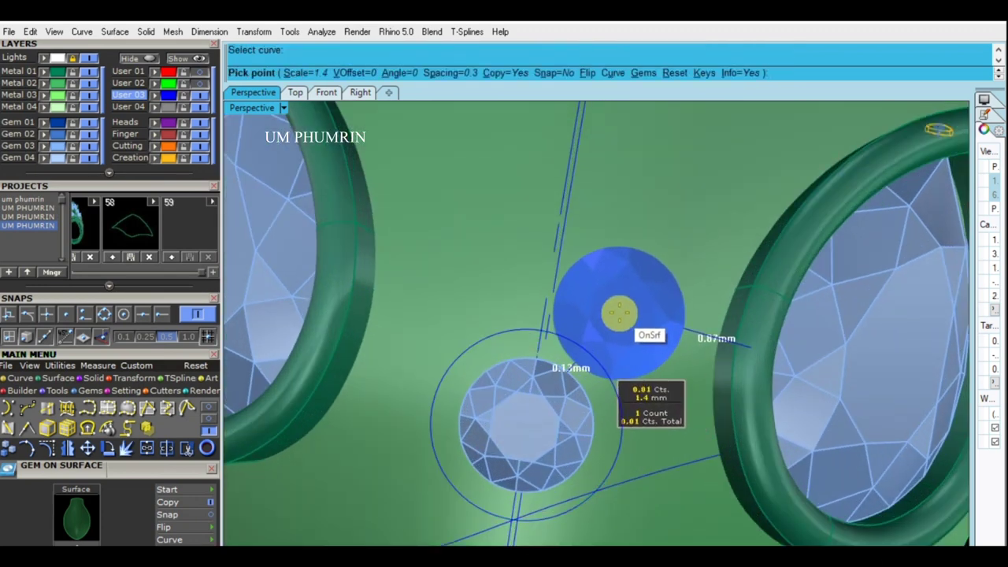
click(617, 313)
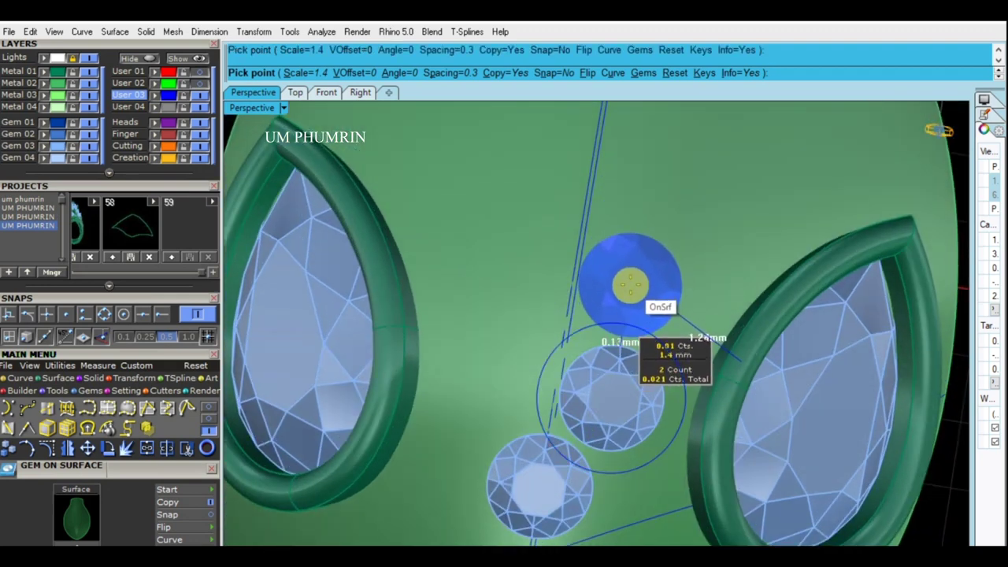
scroll(630, 283, down, 3)
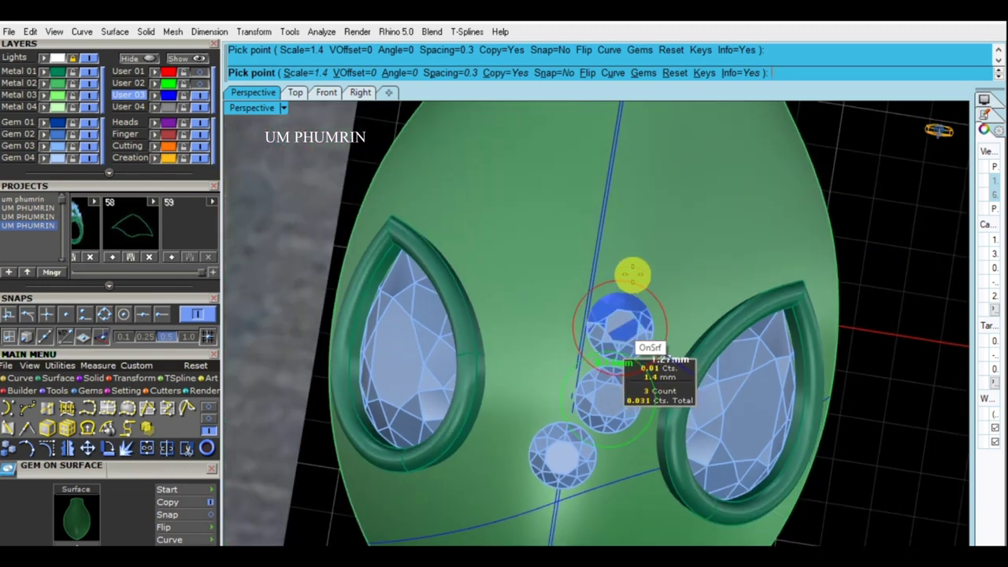
scroll(630, 281, up, 2)
scroll(625, 282, up, 2)
scroll(623, 256, up, 2)
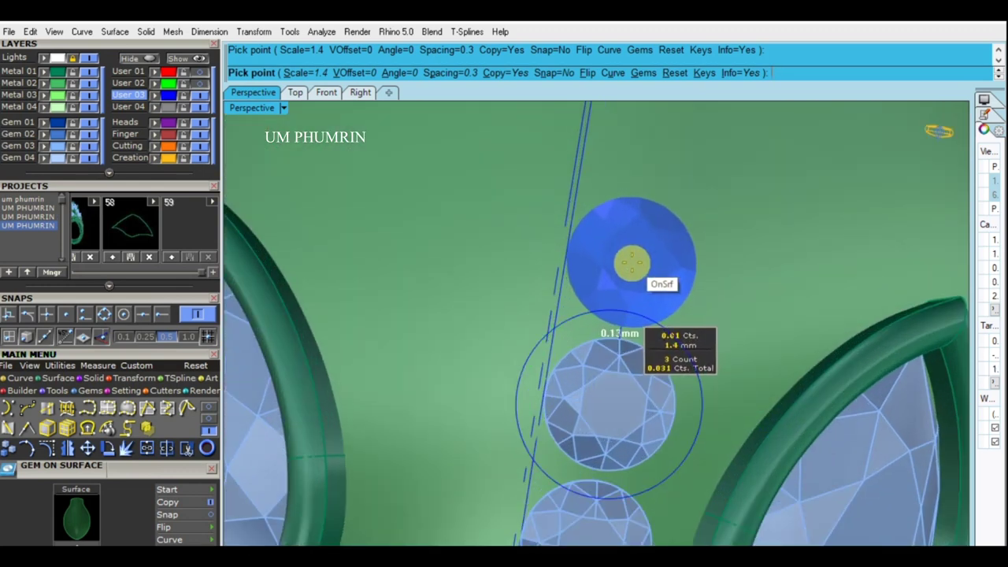
click(632, 264)
scroll(630, 260, down, 2)
Step: Re-pick the centre curve, place the last gem at the top, and finish the command
text(c)
key(Return)
click(600, 184)
scroll(600, 189, up, 2)
scroll(598, 209, up, 2)
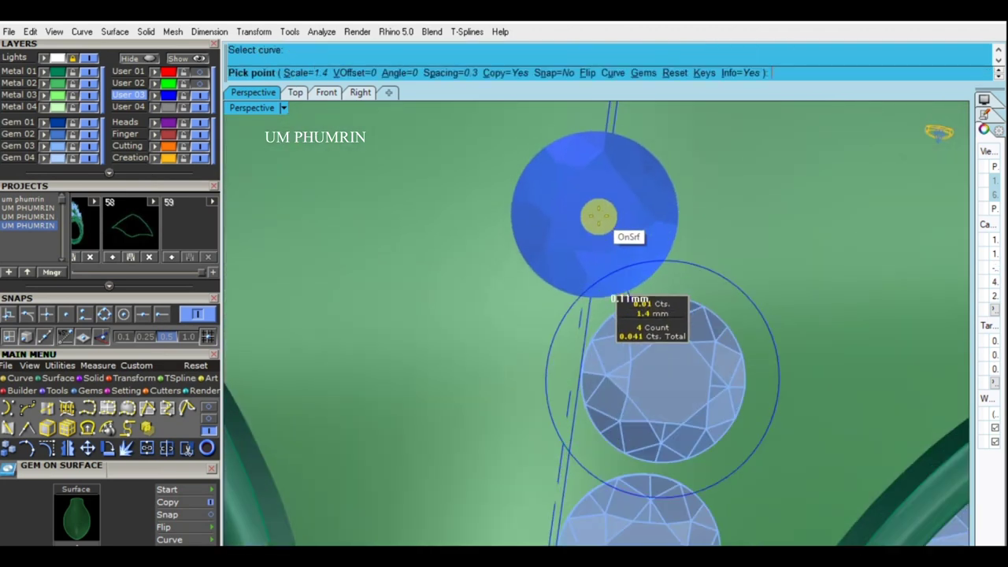
click(598, 214)
key(Return)
scroll(603, 216, down, 2)
scroll(664, 254, down, 3)
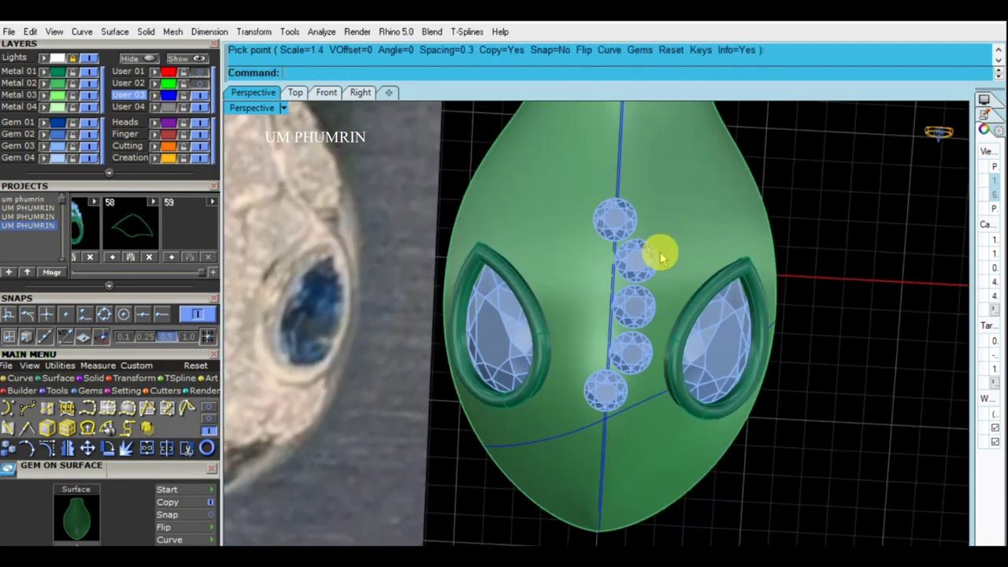
Step: Mirror the middle gems across the centre line from the origin, then save the model
click(640, 325)
scroll(641, 331, down, 3)
text(mirror)
key(Return)
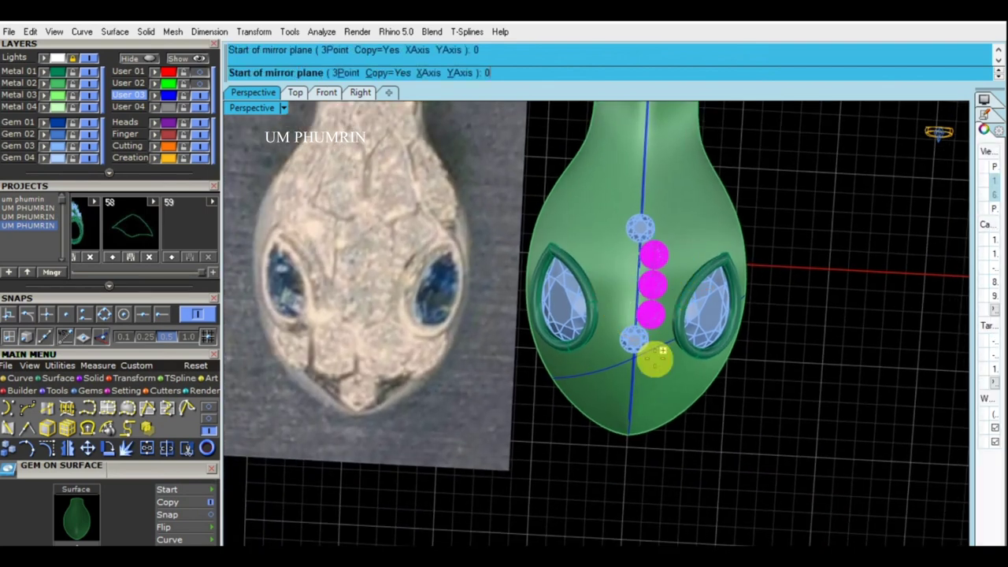
text(0)
key(Return)
click(639, 435)
scroll(719, 416, down, 3)
scroll(735, 396, down, 1)
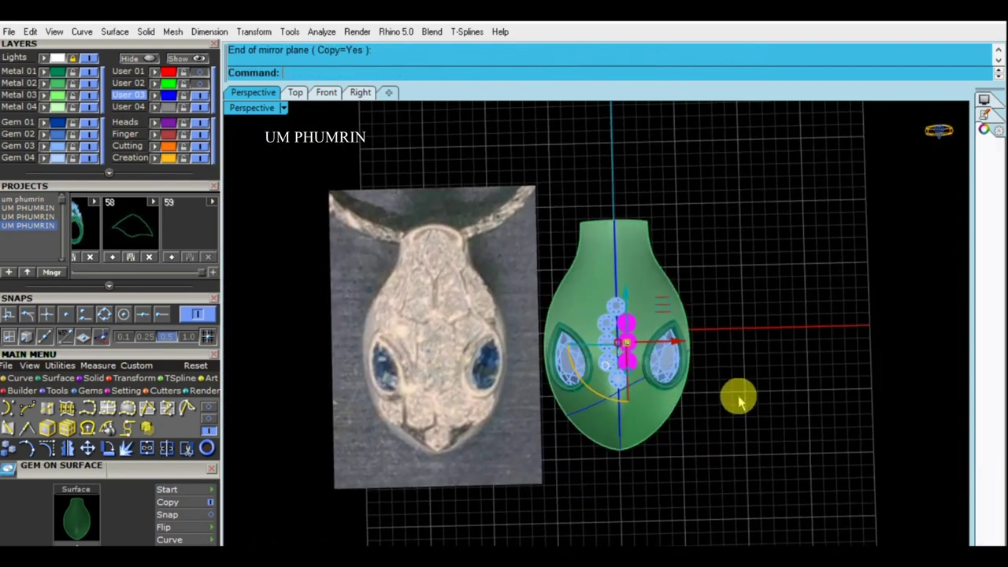
key(ctrl+s)
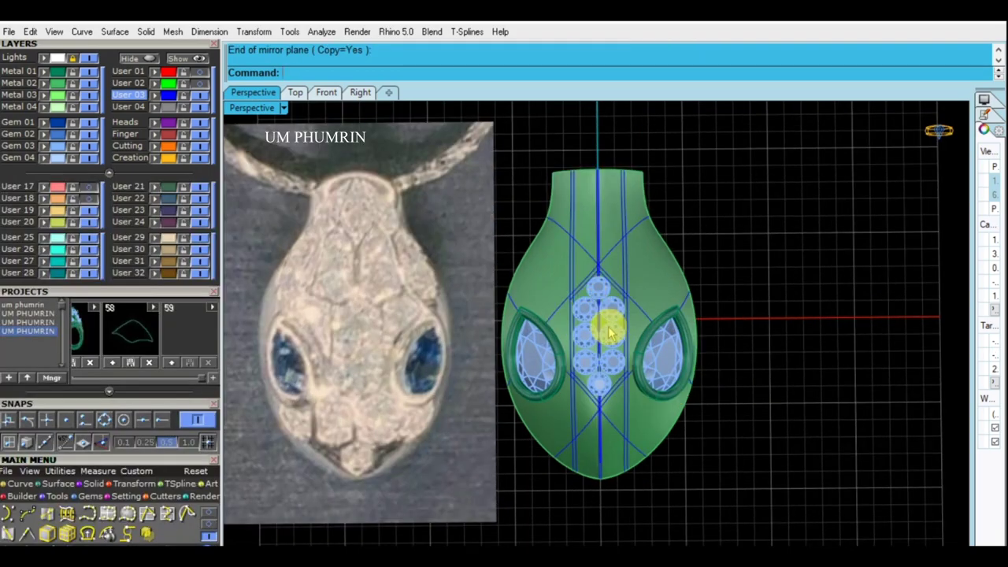
Step: Highlight the User 03 layer hexagon scale curves on the head, then select the head surface
mouse_move(610, 332)
right_down()
mouse_move(670, 434)
mouse_move(540, 317)
mouse_move(655, 373)
mouse_move(672, 403)
mouse_move(835, 349)
mouse_move(650, 308)
mouse_move(697, 314)
right_up()
click(167, 100)
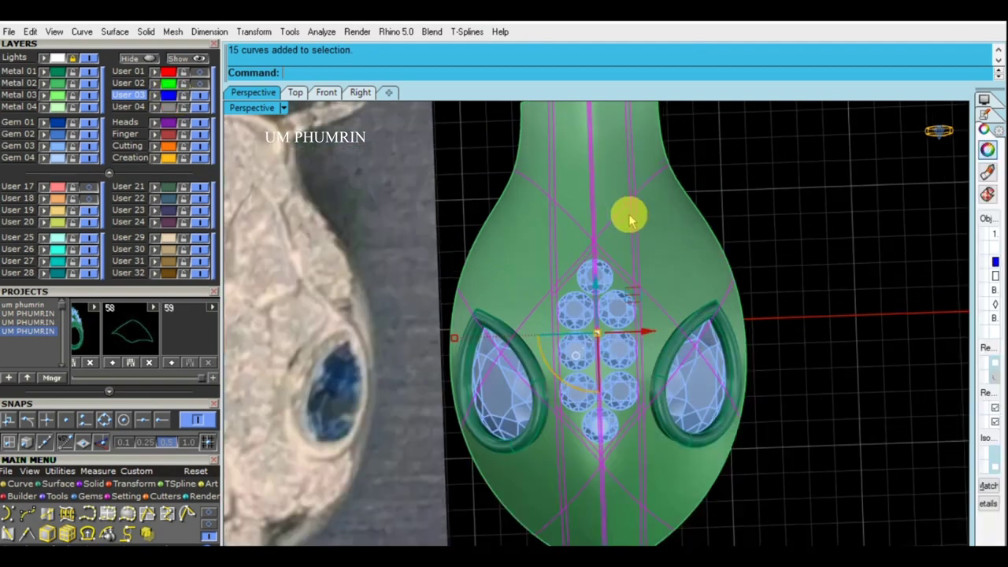
scroll(627, 213, up, 2)
scroll(603, 233, up, 2)
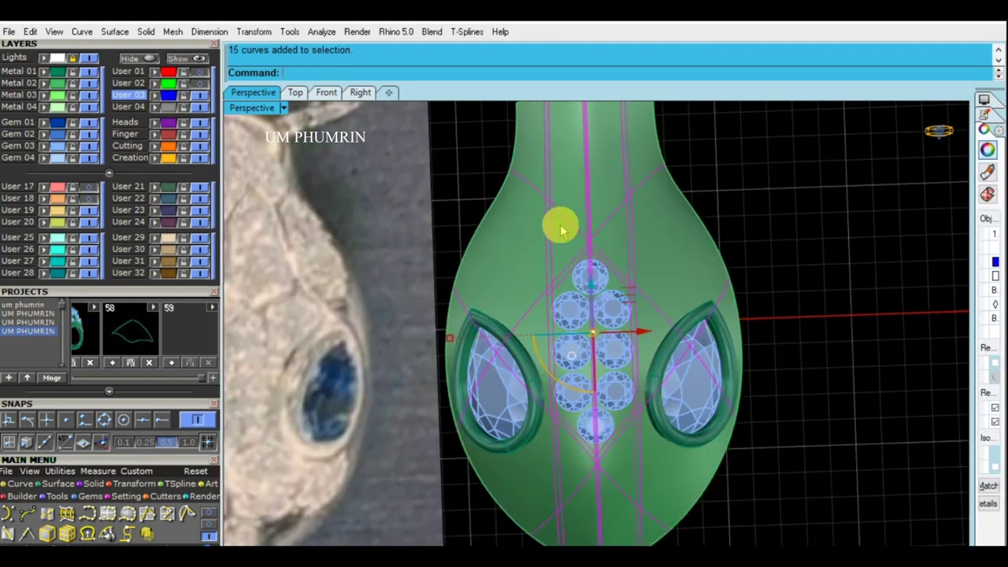
click(776, 272)
mouse_move(781, 275)
right_down()
mouse_move(666, 263)
mouse_move(685, 354)
mouse_move(703, 337)
right_up()
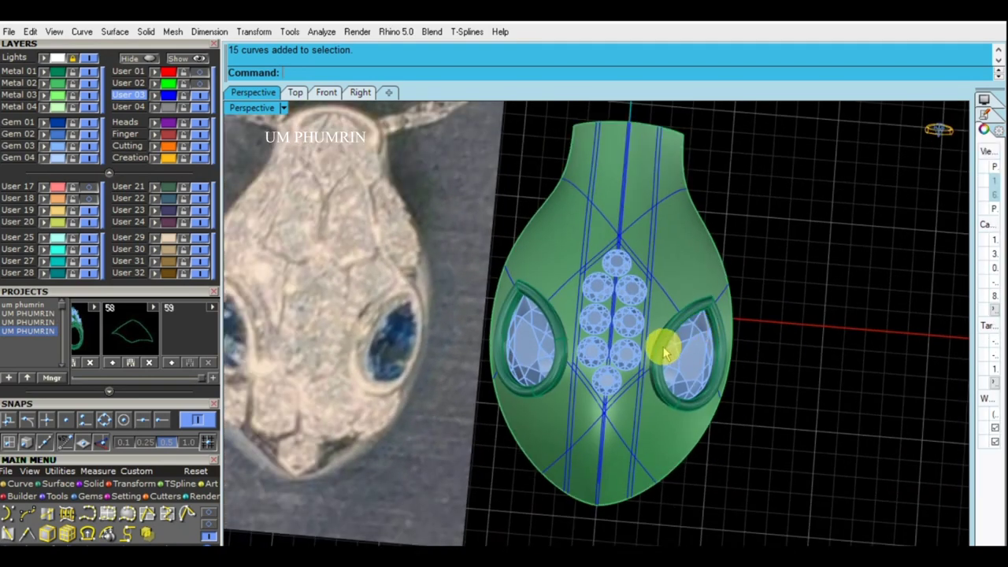
scroll(655, 254, up, 3)
mouse_move(654, 255)
right_down()
mouse_move(643, 241)
mouse_move(637, 263)
mouse_move(644, 229)
mouse_move(615, 286)
mouse_move(644, 339)
mouse_move(738, 225)
mouse_move(646, 200)
mouse_move(711, 299)
mouse_move(706, 349)
right_up()
scroll(644, 339, down, 2)
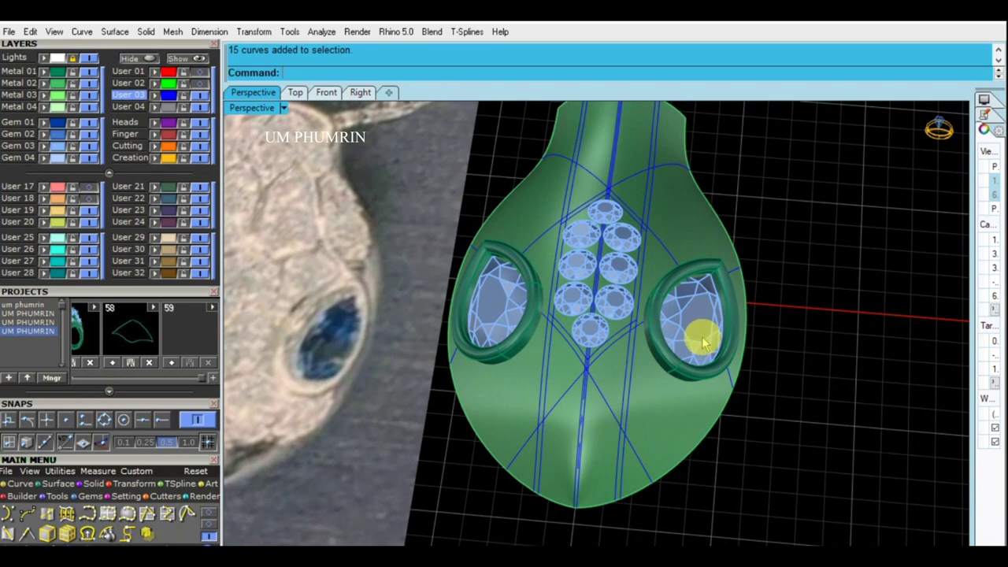
click(668, 414)
Step: Offset the head surface by 0.2 with the O command
right_drag(667, 418, 686, 337)
text(O)
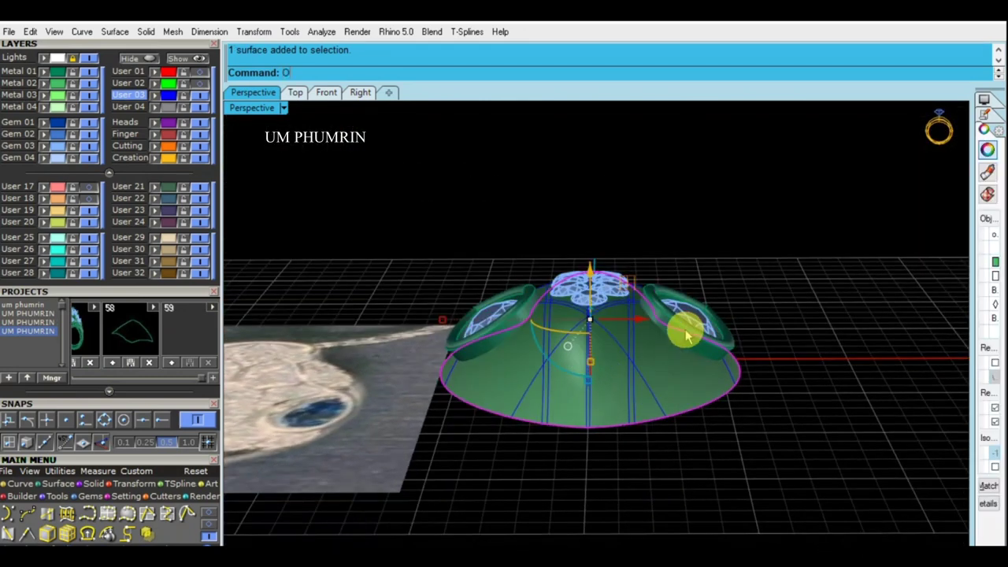
key(Return)
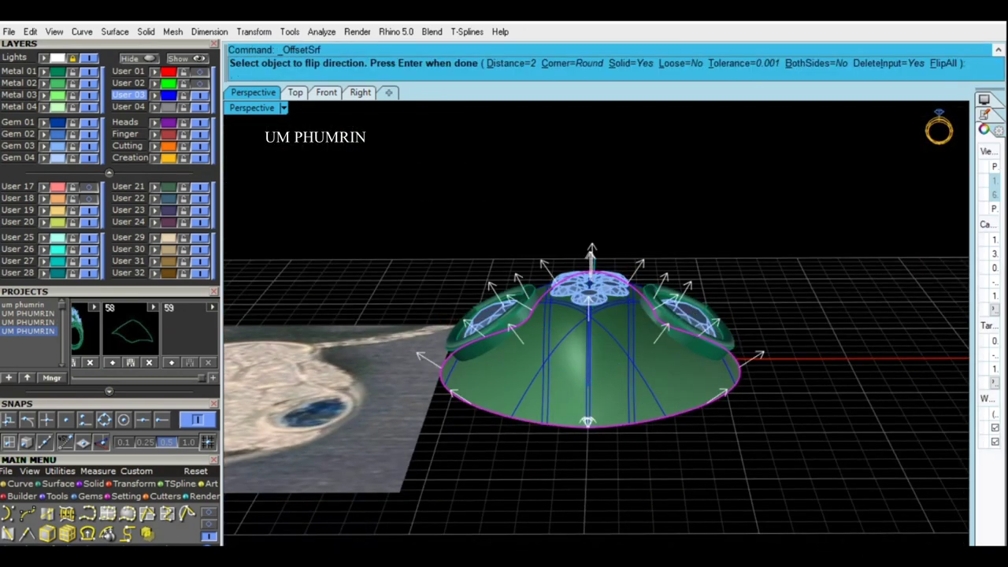
text(.2)
key(Return)
key(Return)
Step: Inspect the 0.2 offset surface, then delete it
mouse_move(765, 375)
right_down()
mouse_move(489, 331)
mouse_move(519, 254)
right_up()
scroll(476, 323, up, 3)
scroll(430, 218, up, 2)
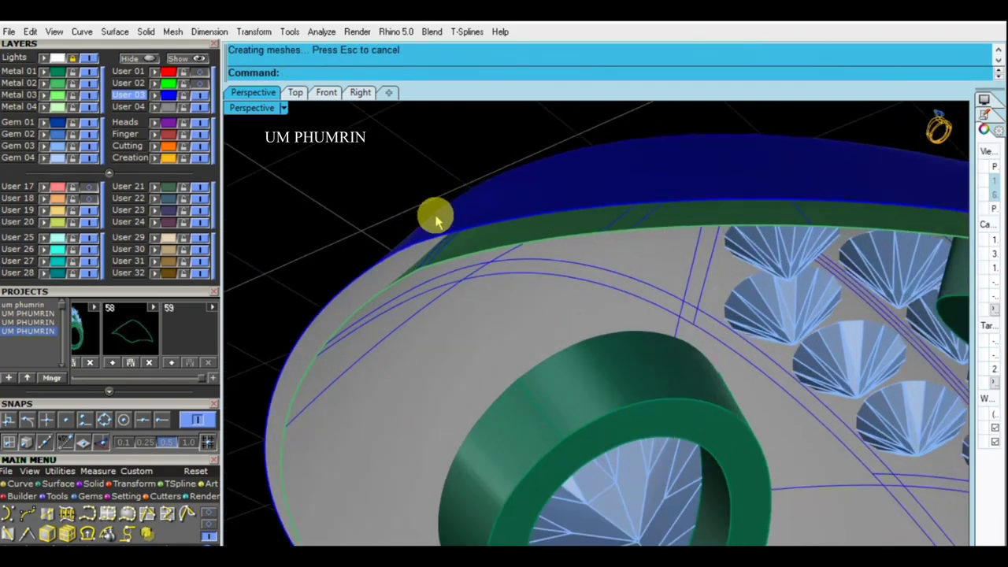
mouse_move(430, 245)
right_down()
mouse_move(739, 238)
mouse_move(727, 295)
right_up()
click(686, 333)
mouse_move(686, 333)
right_down()
mouse_move(677, 355)
mouse_move(687, 400)
right_up()
text(d: Delete)
key(Return)
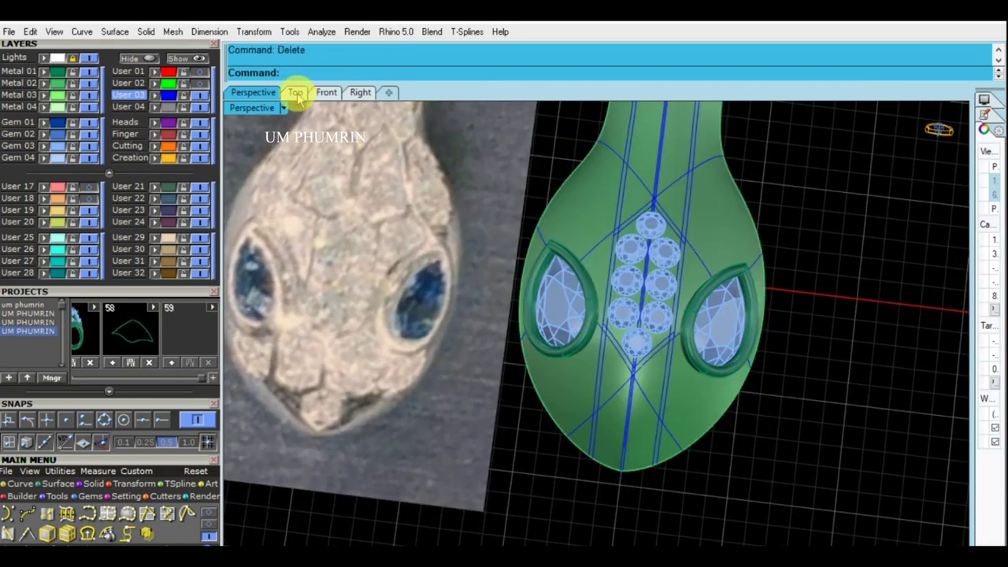
key(ctrl+z)
click(296, 92)
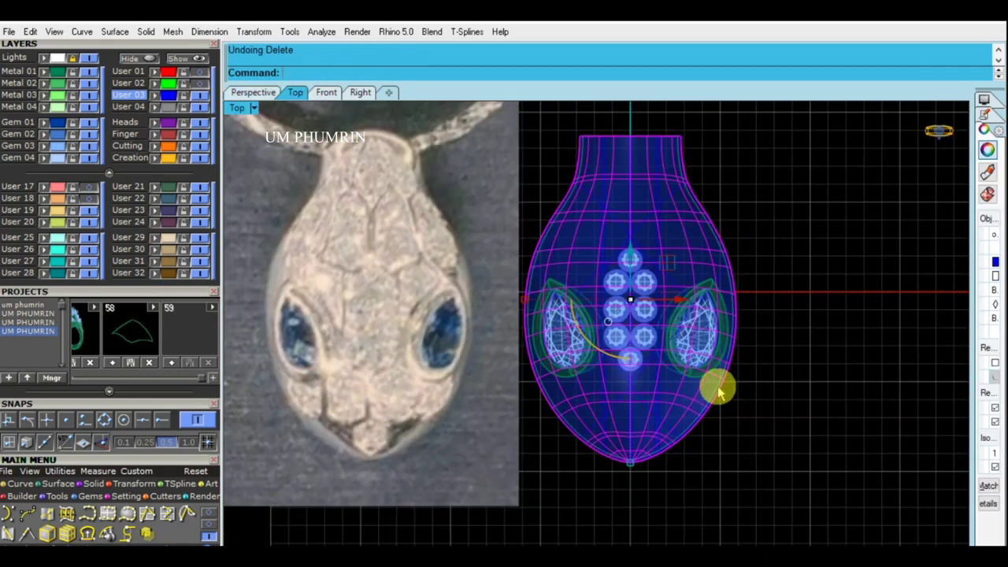
right_drag(719, 392, 743, 417)
key(Delete)
click(248, 93)
mouse_move(714, 250)
right_down()
mouse_move(666, 310)
mouse_move(695, 400)
right_up()
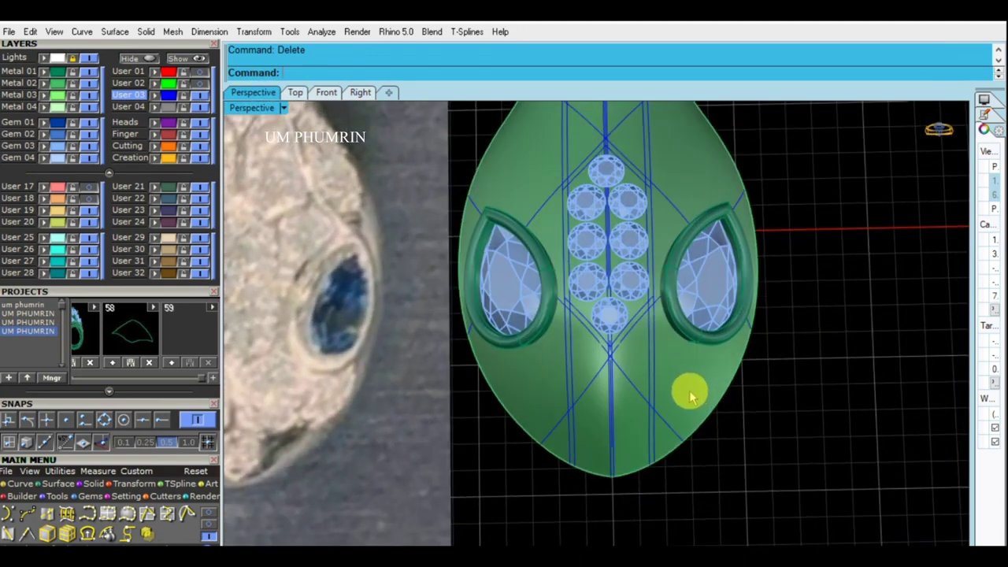
Step: Select the User 03 guide curves, hide everything else, and view them from the Top
scroll(686, 395, down, 3)
scroll(646, 362, up, 3)
scroll(670, 315, up, 2)
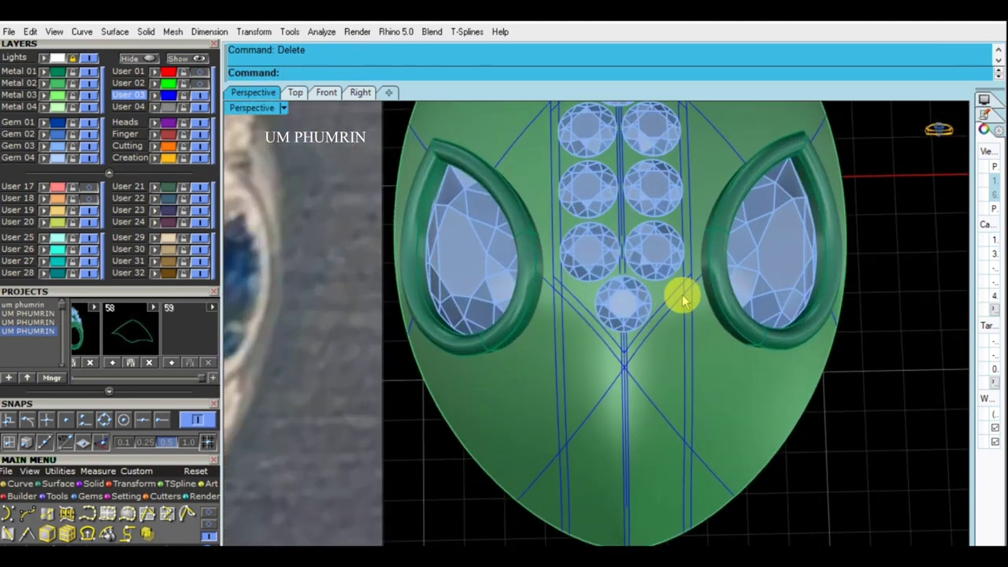
scroll(628, 337, down, 1)
scroll(641, 359, down, 2)
scroll(648, 371, down, 1)
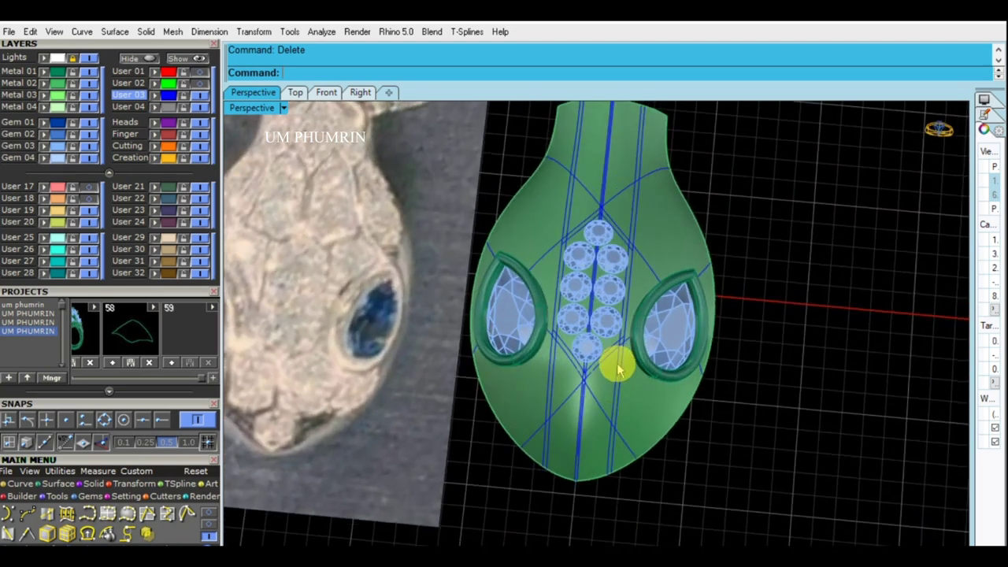
scroll(614, 355, down, 1)
click(155, 95)
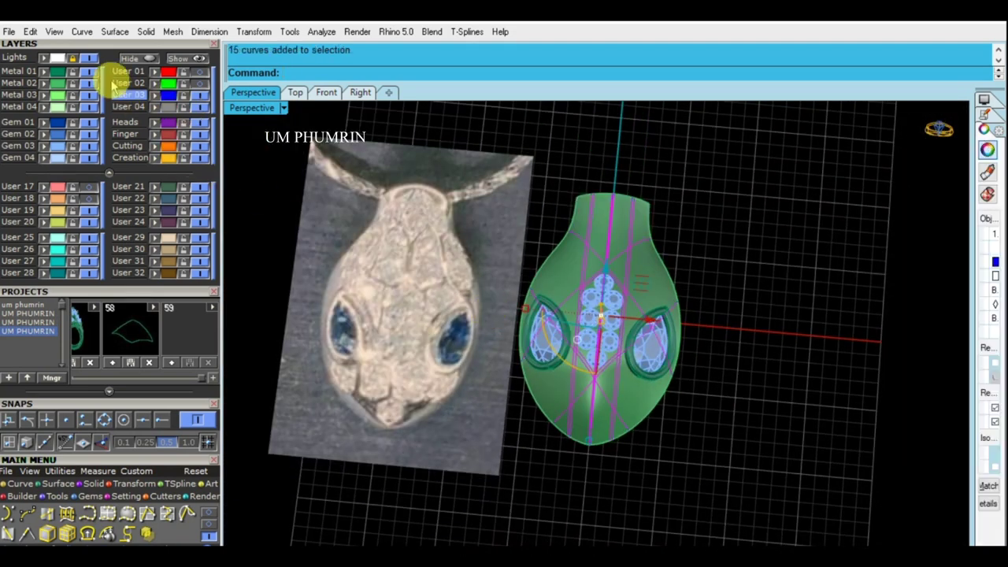
click(130, 58)
click(296, 92)
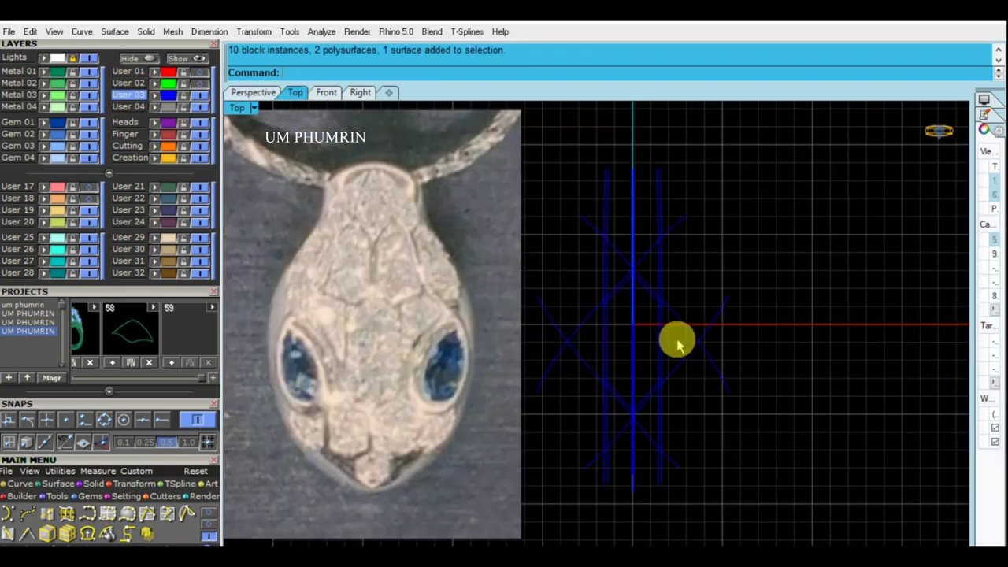
Step: Delete the leftover objects and start Trim with all crossing guide curves as cutters
scroll(606, 347, up, 3)
key(Delete)
scroll(608, 338, down, 2)
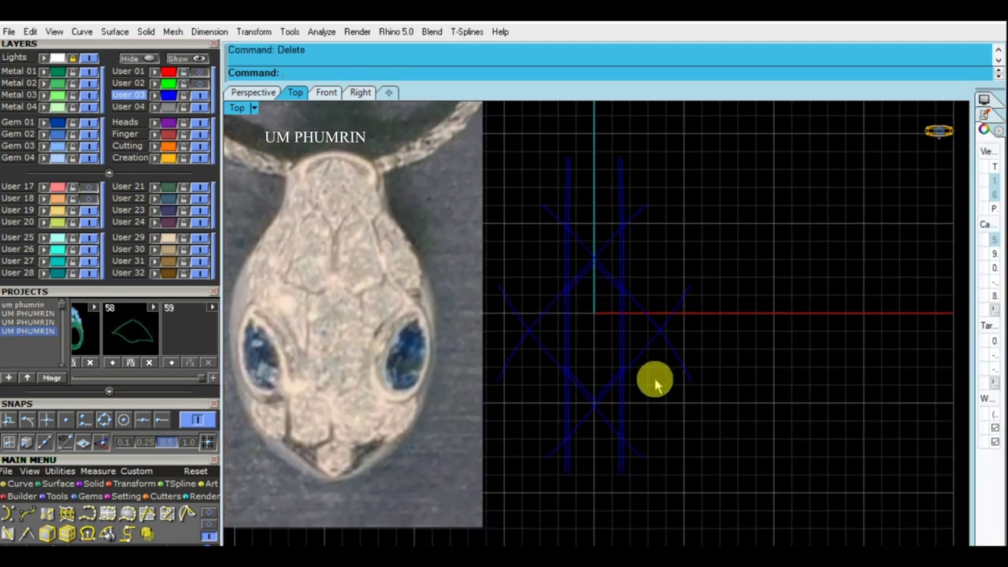
drag(547, 262, 552, 268)
text(trim)
key(Return)
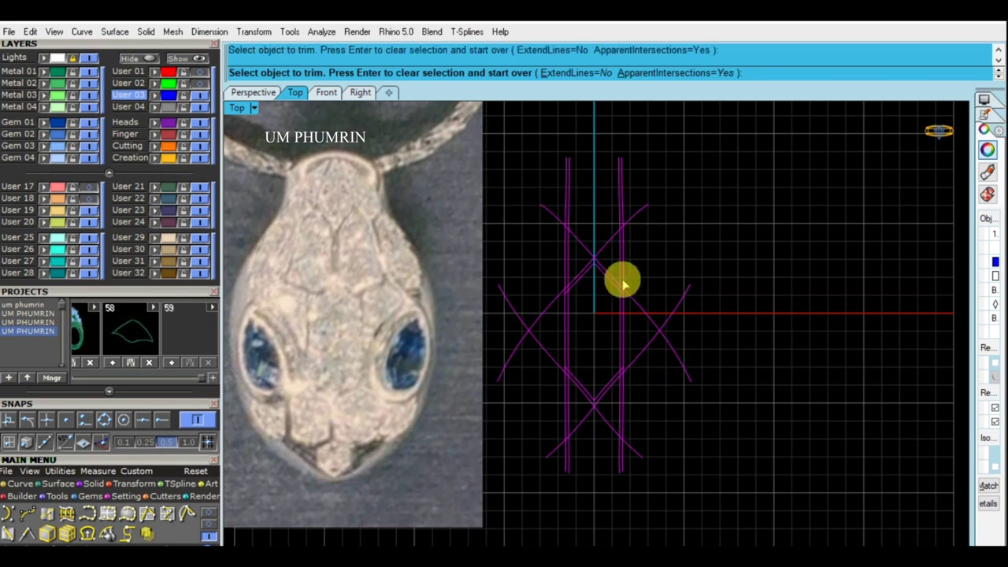
Step: Cut away the line segments lying outside the hexagon outlines
right_drag(685, 482, 707, 418)
scroll(607, 378, up, 3)
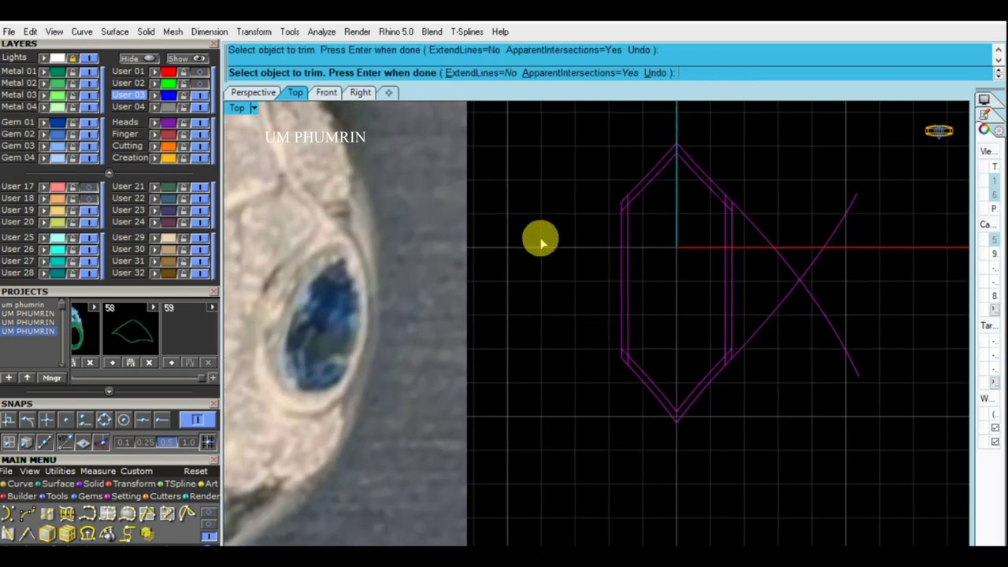
scroll(745, 402, up, 2)
scroll(622, 204, up, 3)
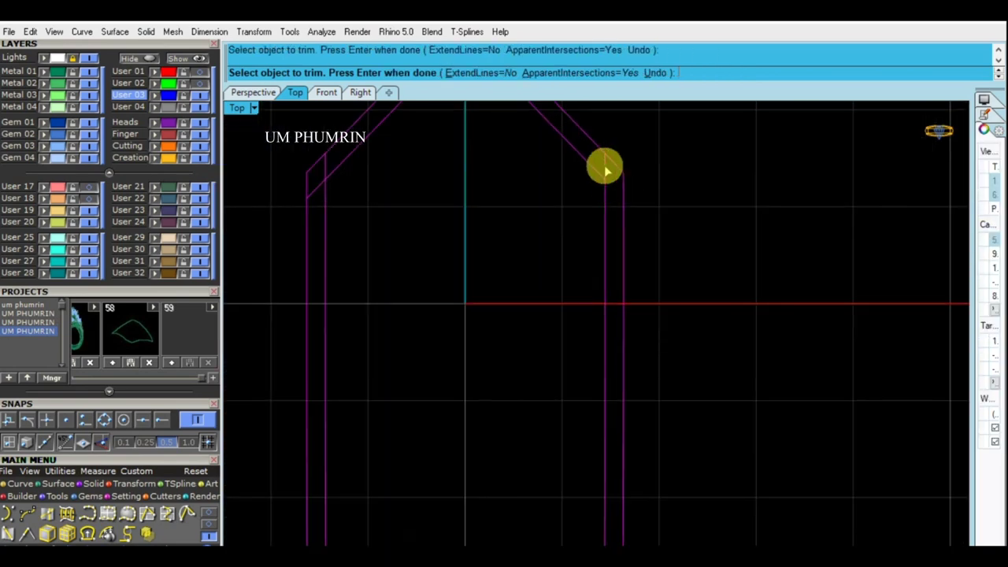
scroll(605, 167, down, 2)
scroll(582, 223, up, 2)
scroll(669, 387, down, 1)
scroll(554, 350, up, 2)
scroll(553, 351, up, 1)
scroll(614, 368, down, 1)
scroll(661, 339, up, 2)
scroll(664, 288, down, 2)
key(Return)
Step: Join all trimmed segments into two closed hexagons and view them in Perspective
scroll(702, 387, up, 2)
key(ctrl+a)
key(ctrl+j)
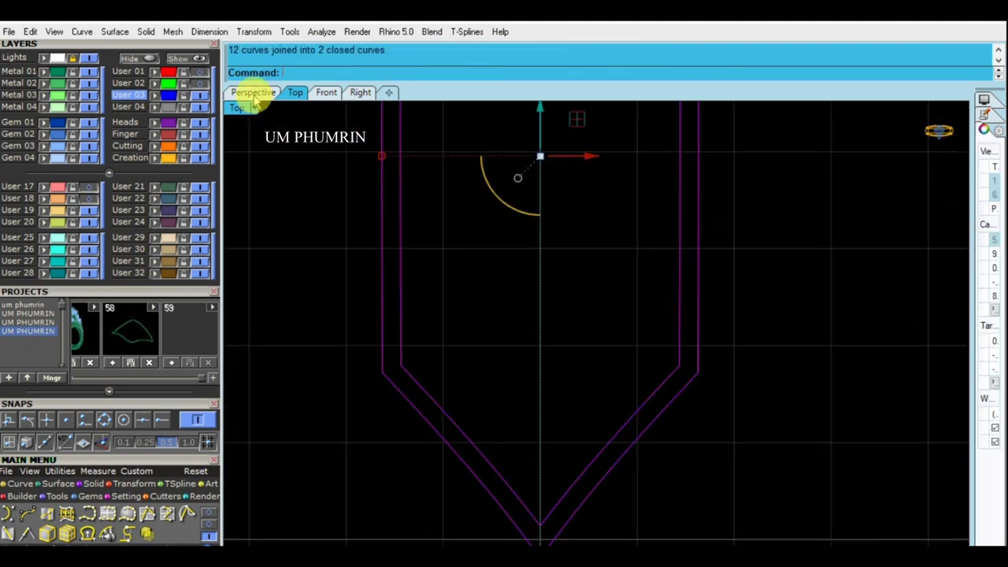
click(254, 95)
mouse_move(574, 310)
right_down()
mouse_move(675, 371)
mouse_move(590, 304)
right_up()
scroll(599, 319, up, 3)
Step: Show the hidden head, gems and bezels again and select the hexagonal outline curve
key(Escape)
click(178, 58)
mouse_move(382, 169)
right_down()
mouse_move(653, 371)
mouse_move(725, 391)
mouse_move(770, 364)
mouse_move(785, 405)
right_up()
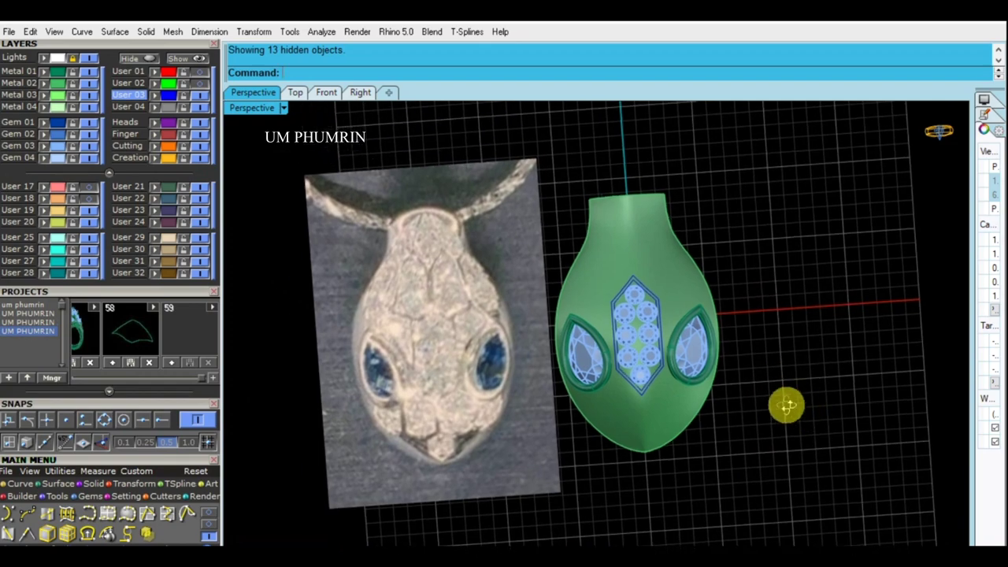
scroll(662, 338, up, 3)
scroll(680, 320, up, 3)
click(664, 329)
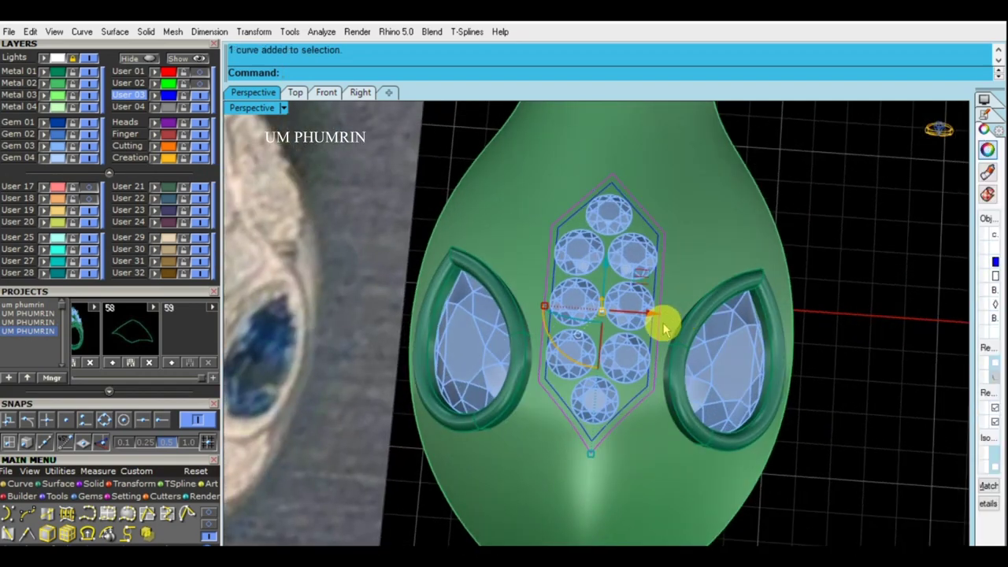
scroll(862, 438, down, 5)
scroll(777, 446, up, 2)
scroll(777, 446, down, 4)
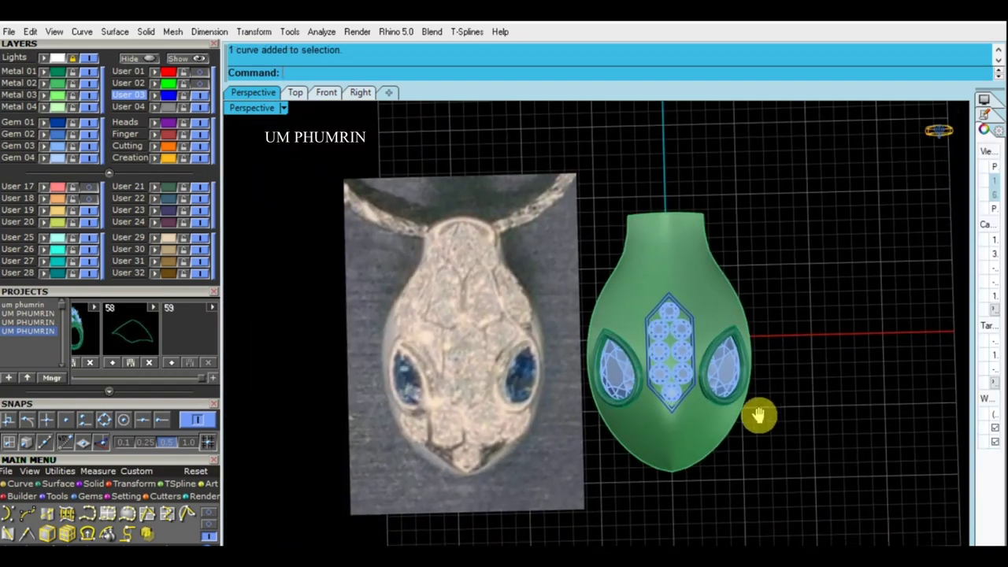
scroll(758, 415, up, 2)
scroll(670, 303, up, 1)
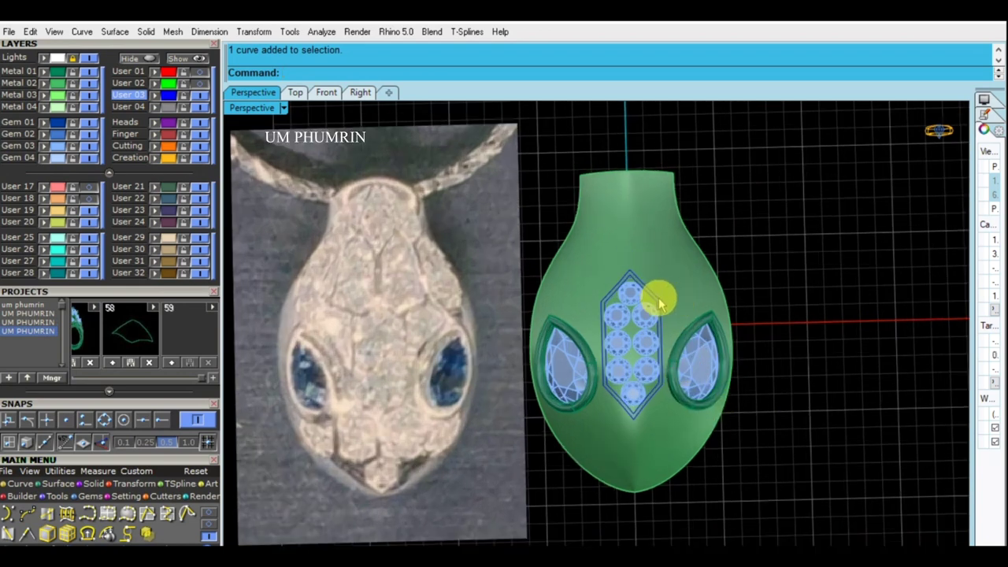
Step: Extract the vertical centre isocurve from the pendant surface
scroll(639, 272, up, 3)
scroll(639, 272, down, 3)
scroll(638, 272, up, 2)
text(Ex)
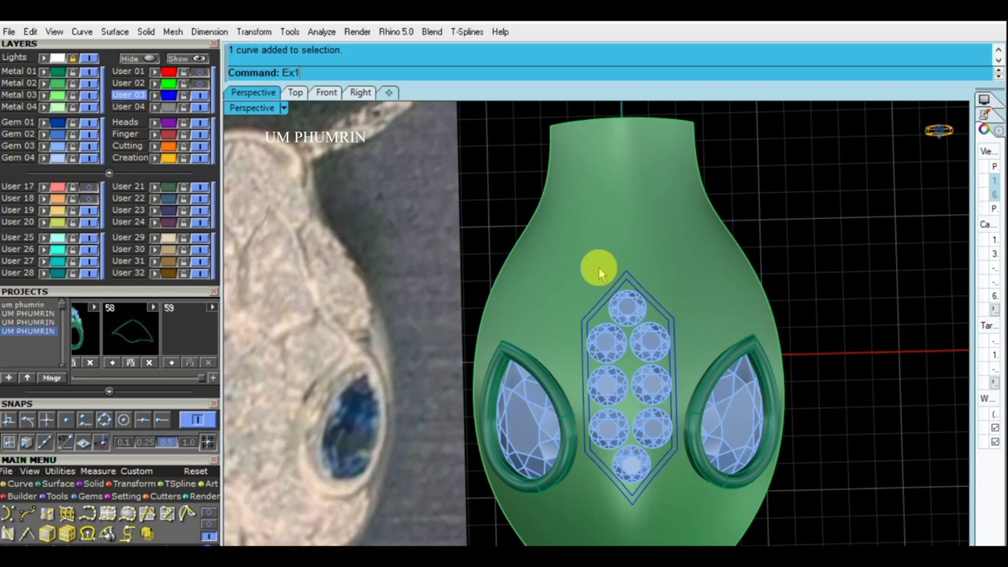
key(Return)
click(612, 229)
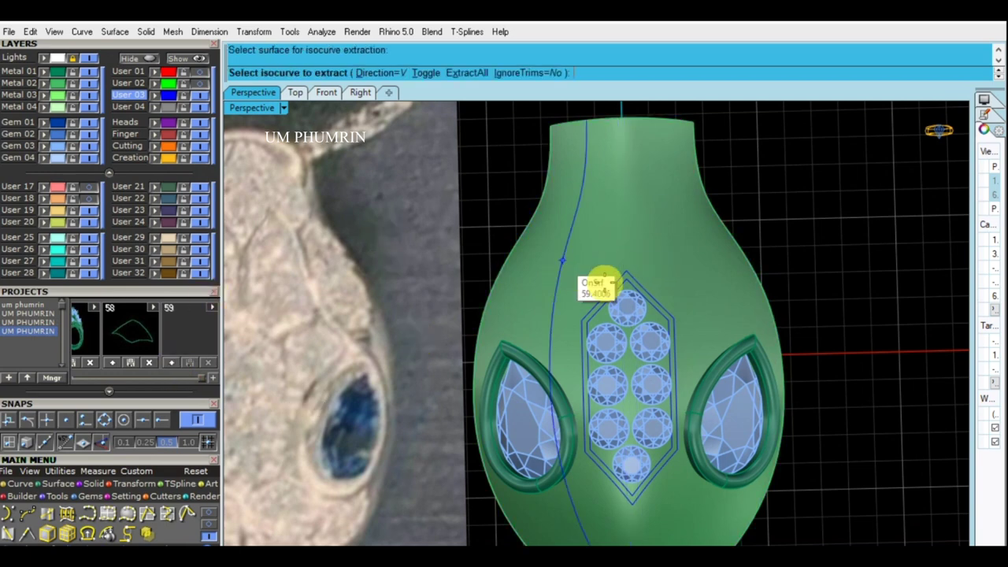
click(161, 419)
click(621, 260)
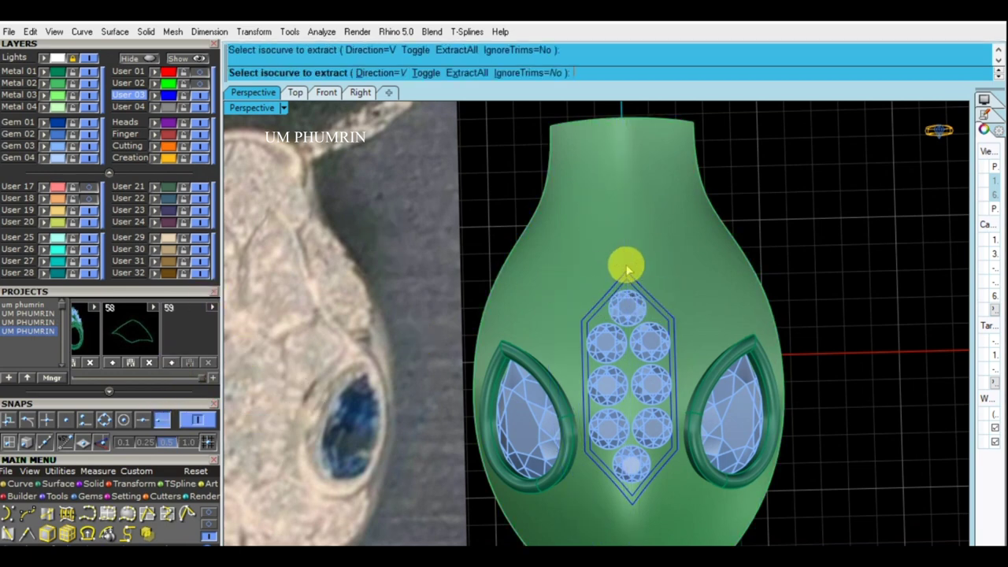
key(Return)
Step: Begin an OffsetCrvOnSrf on the pendant surface, then abandon it
scroll(701, 275, down, 3)
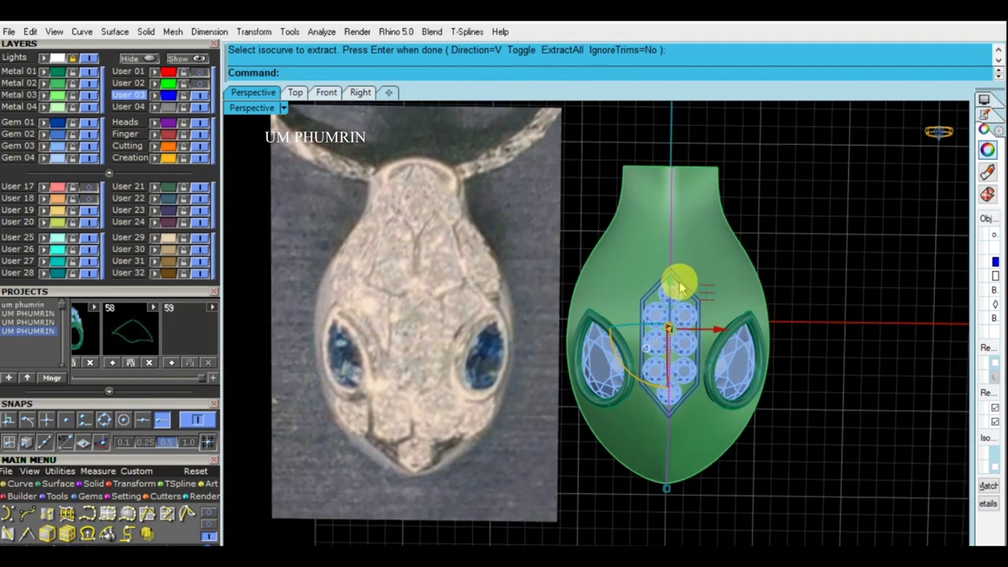
text(OffsetCrvOnSrf)
key(Return)
click(698, 255)
scroll(639, 261, up, 3)
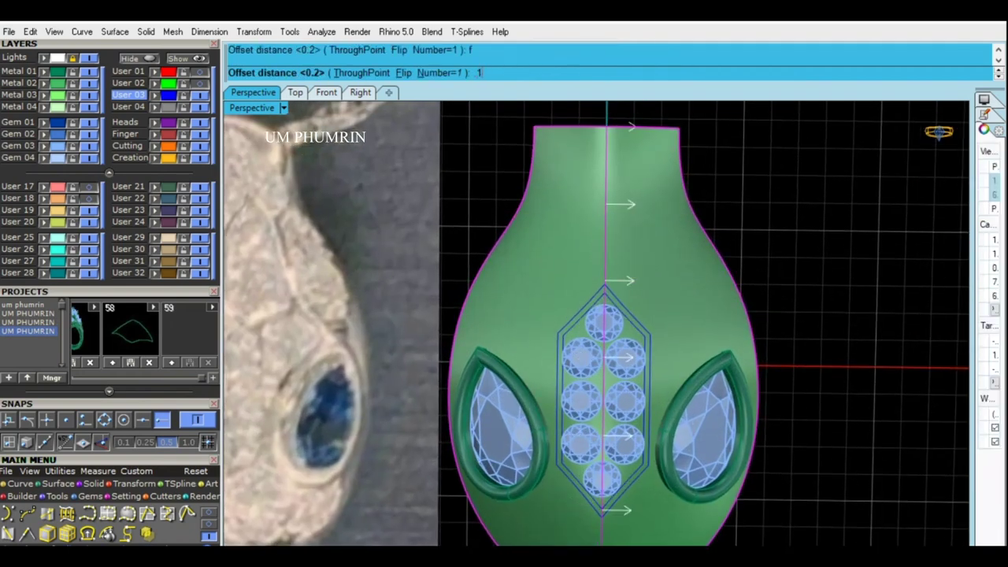
Step: Split the centre curve into two pieces at a picked point using the Point option
key(Return)
scroll(636, 263, up, 3)
right_drag(636, 263, 711, 218)
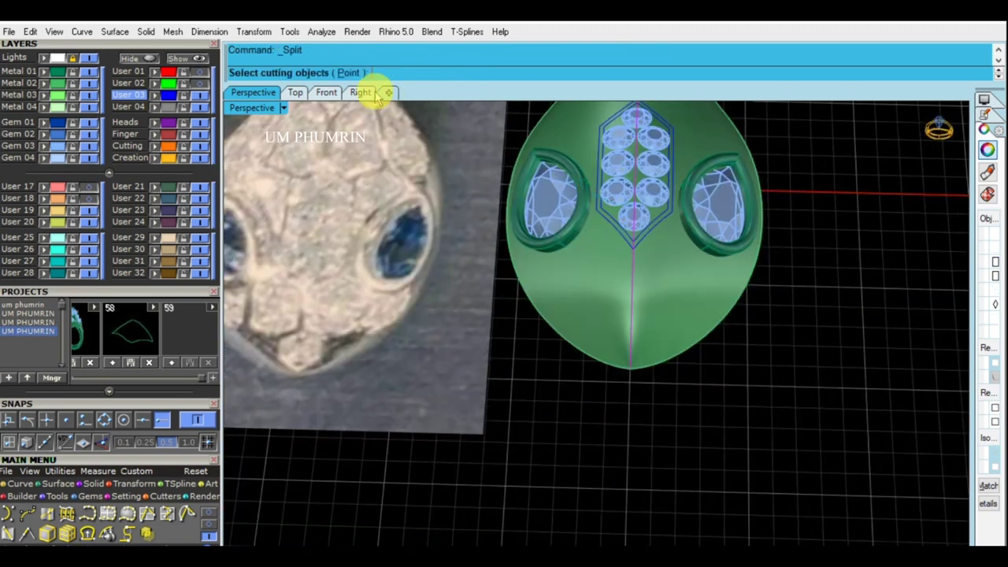
click(348, 73)
click(631, 338)
key(Return)
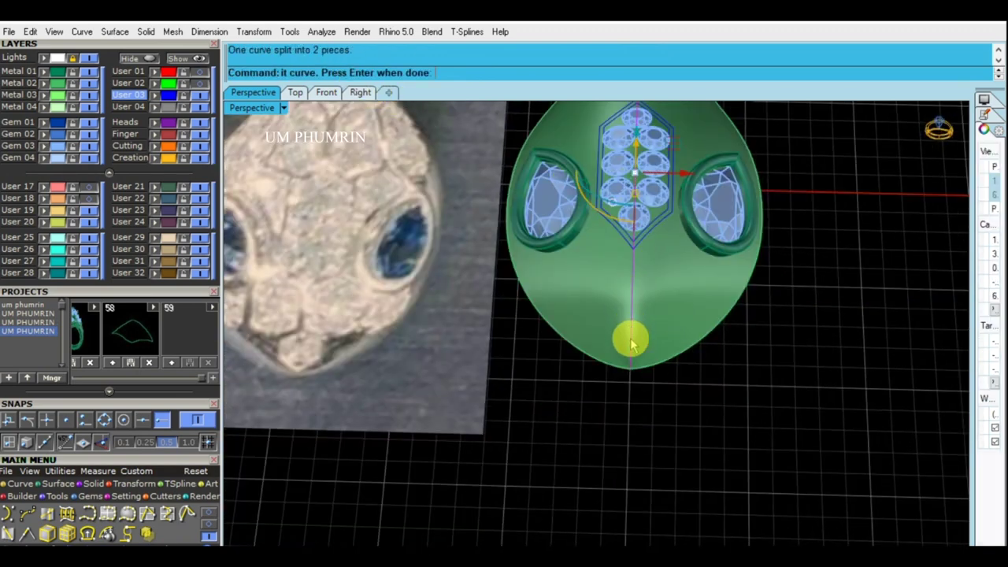
scroll(631, 338, down, 3)
click(596, 342)
right_drag(683, 366, 685, 405)
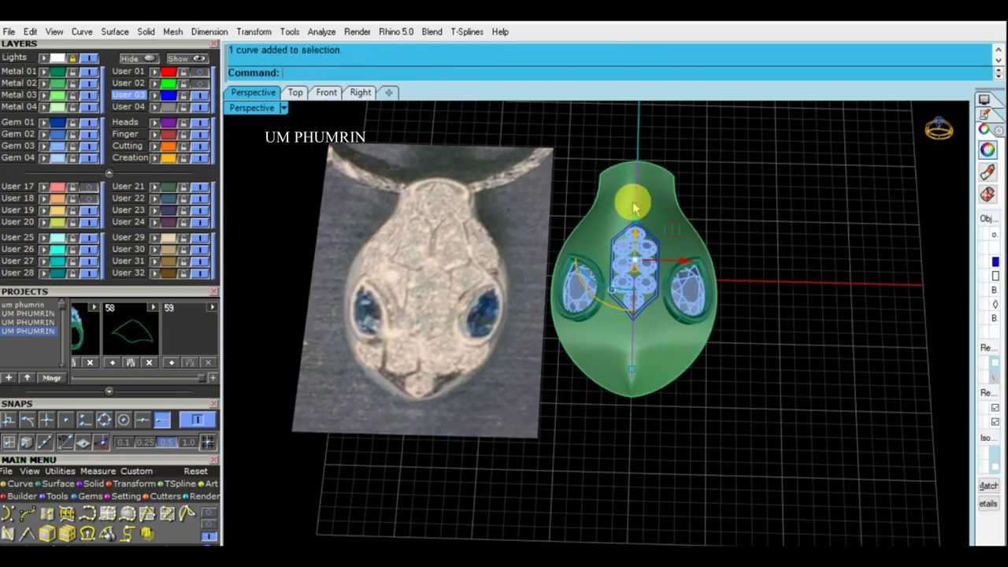
right_drag(635, 207, 664, 338)
Step: Offset the centre curve 0.15 along the pendant surface, flipped to one side
click(669, 288)
scroll(669, 299, up, 3)
scroll(669, 300, down, 1)
text(f)
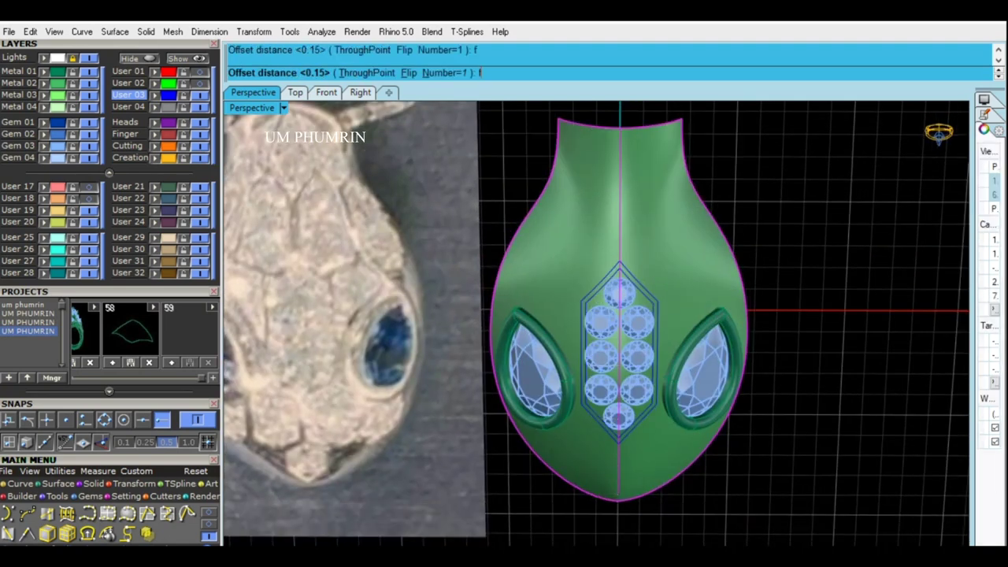
key(Return)
scroll(664, 259, up, 2)
scroll(664, 259, up, 2)
key(Return)
Step: Add the matching 0.15 offset on the other side of the centre curve
key(Return)
click(668, 266)
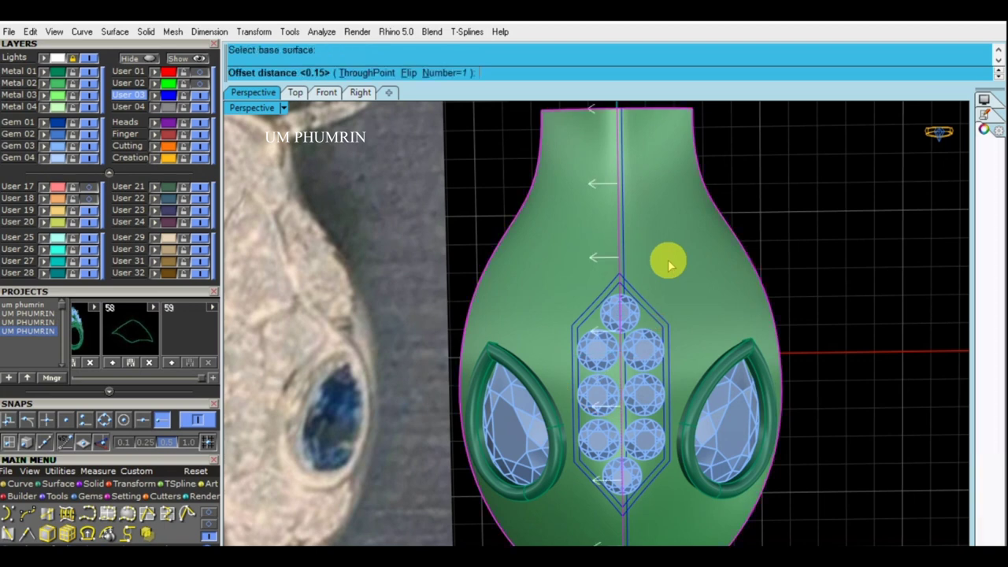
scroll(804, 263, down, 2)
key(Return)
scroll(642, 291, up, 2)
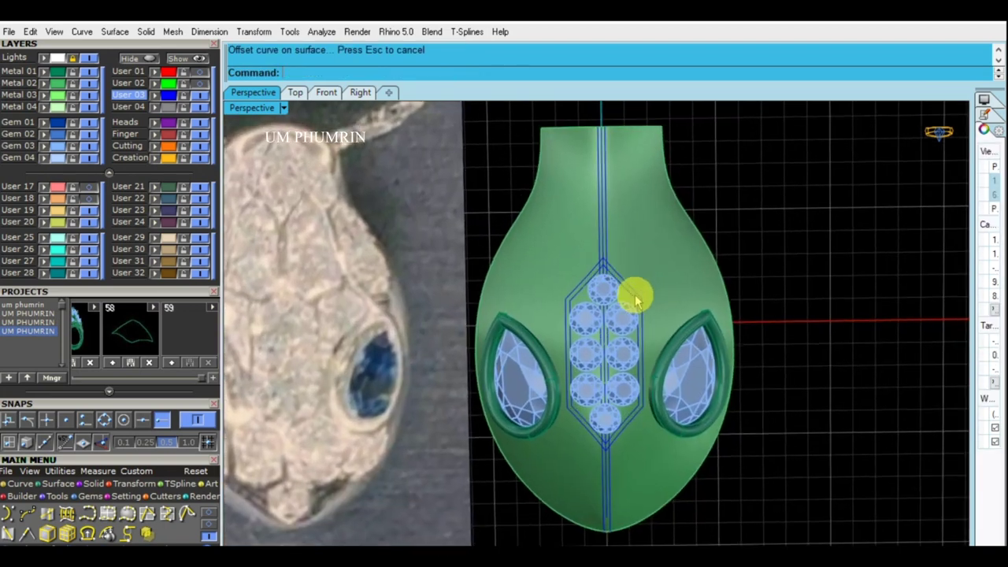
scroll(607, 266, up, 1)
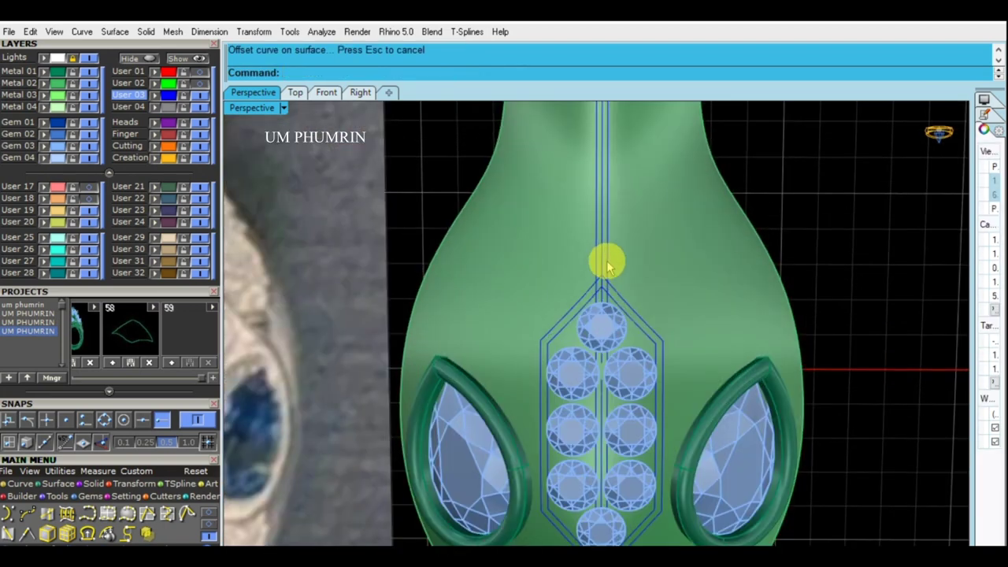
scroll(610, 260, down, 2)
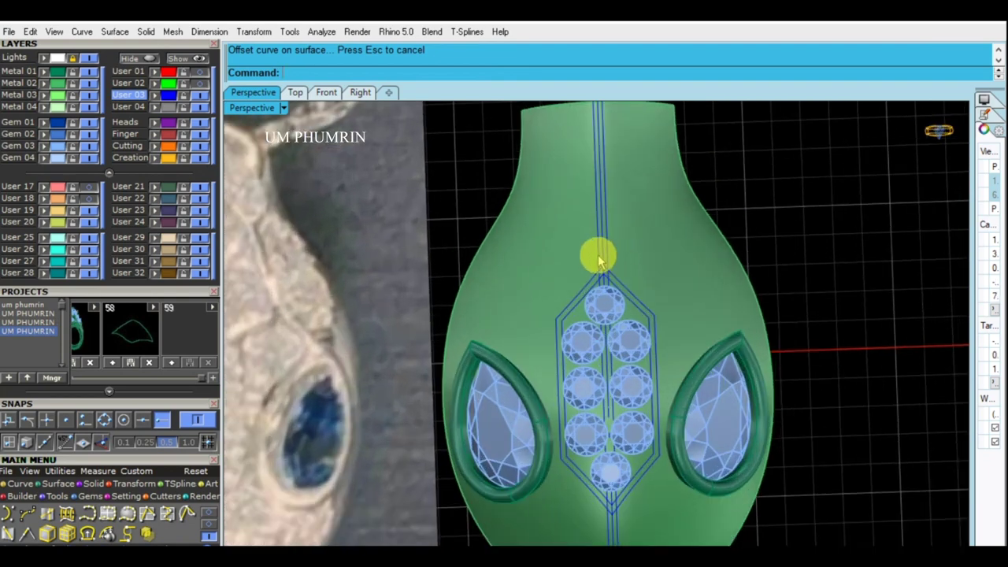
scroll(600, 255, down, 1)
scroll(611, 273, down, 2)
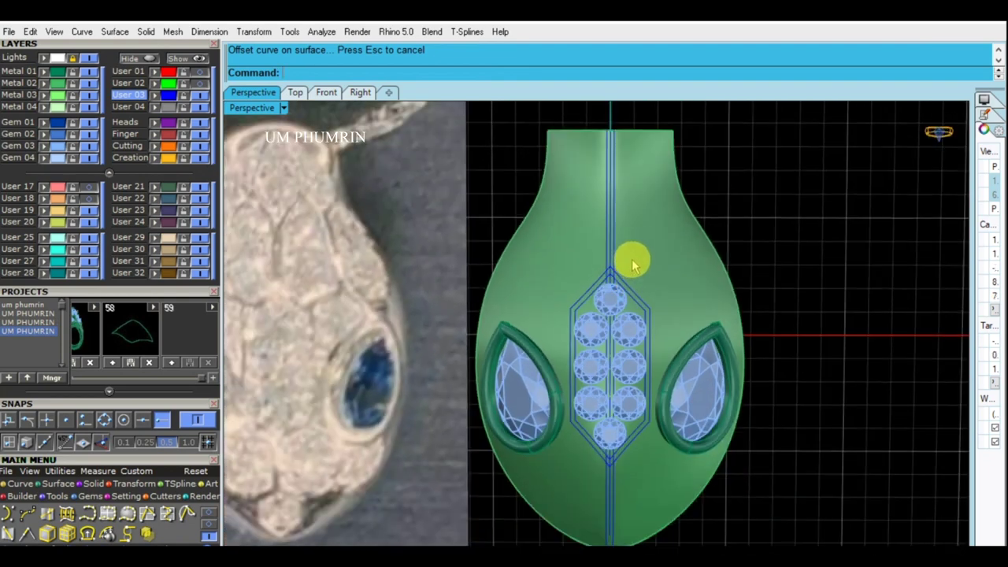
scroll(630, 267, up, 1)
click(636, 296)
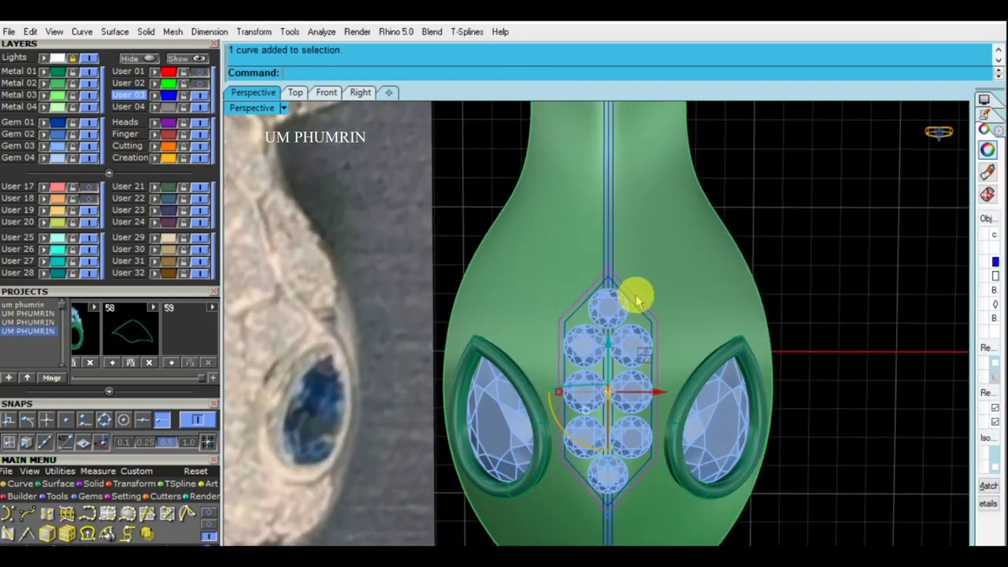
Step: Offset the selected outline on the pendant surface, flipping the direction with F
scroll(636, 293, down, 1)
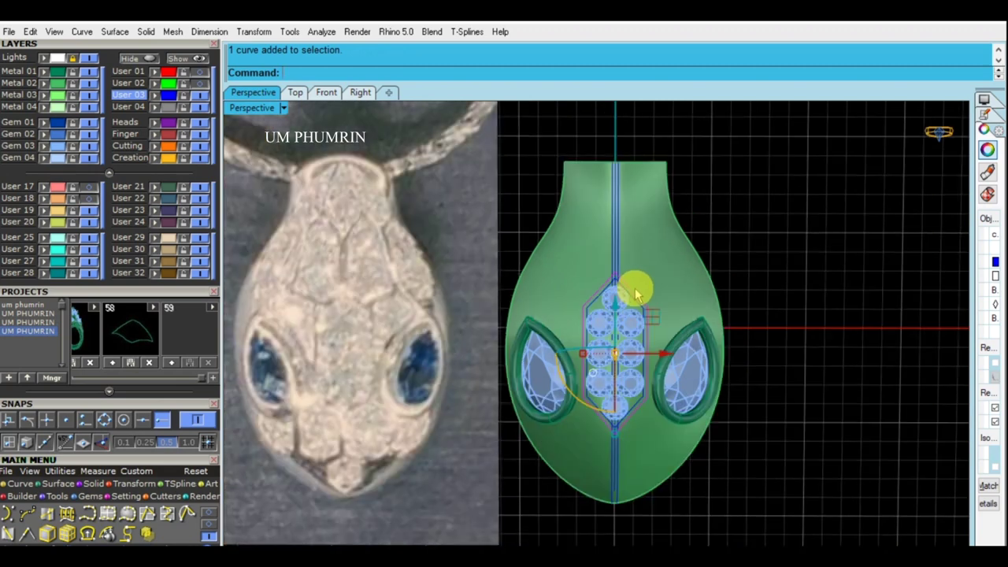
scroll(636, 293, up, 2)
ctrl+click(599, 252)
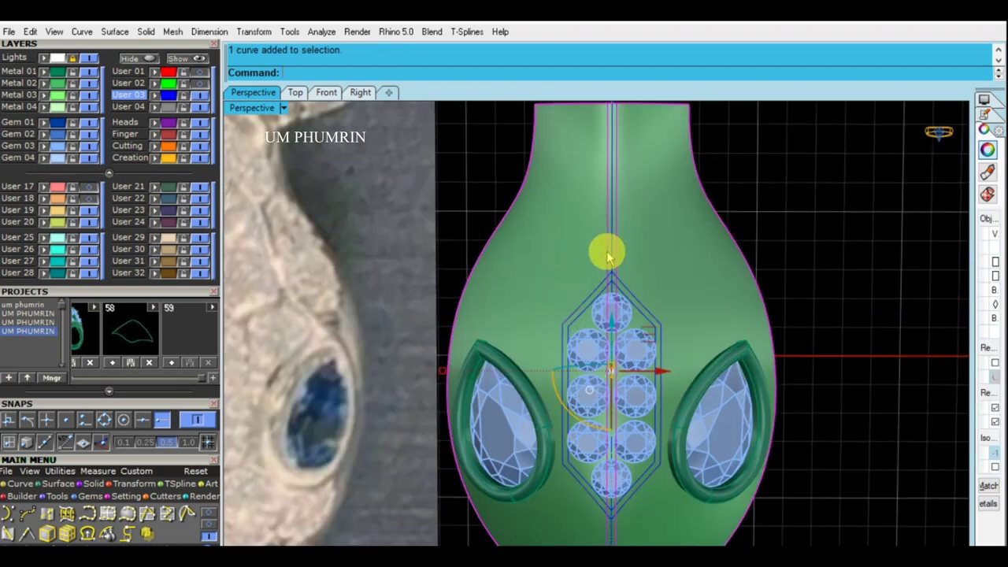
shift+right_drag(585, 252, 617, 281)
click(616, 279)
key(Return)
shift+right_drag(674, 282, 638, 271)
text(f)
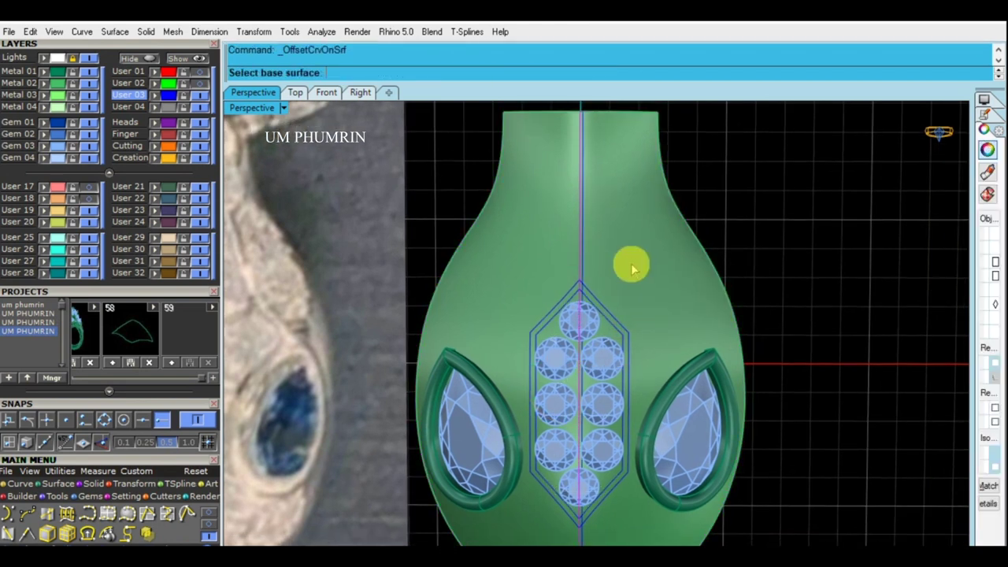
key(Return)
scroll(678, 260, down, 3)
scroll(677, 260, up, 3)
mouse_move(709, 378)
right_down()
mouse_move(552, 265)
mouse_move(697, 355)
right_up()
scroll(630, 297, up, 2)
click(628, 294)
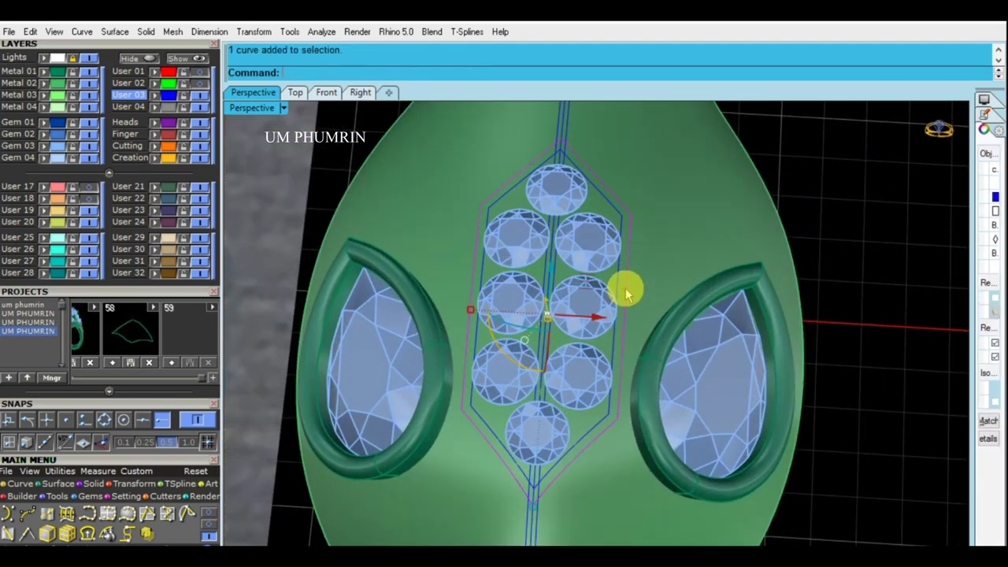
Step: Offset the new curve again on the pendant surface at the accepted distance
text(OffsetCrvOnSrf)
key(Return)
click(630, 294)
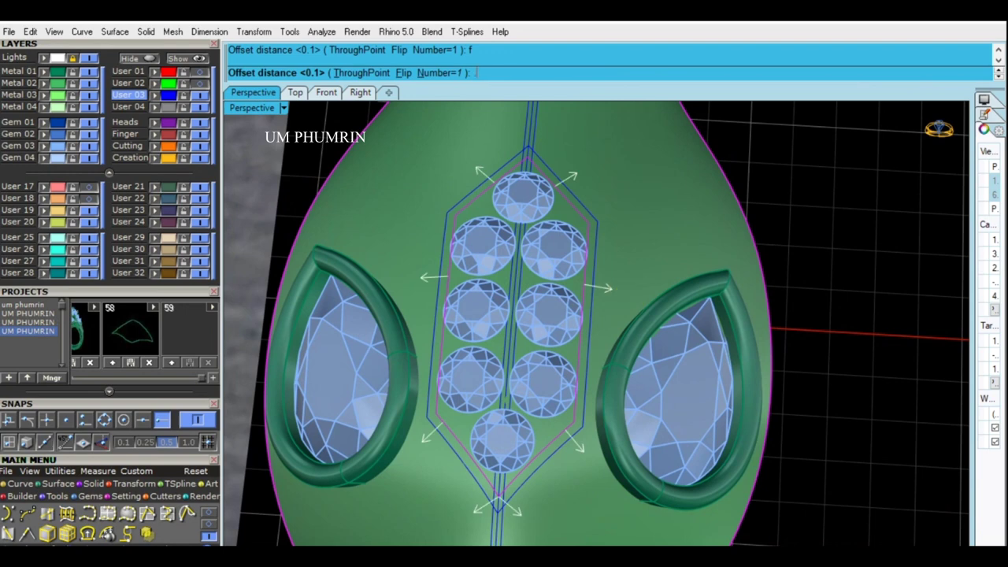
key(Return)
click(603, 371)
scroll(598, 371, up, 2)
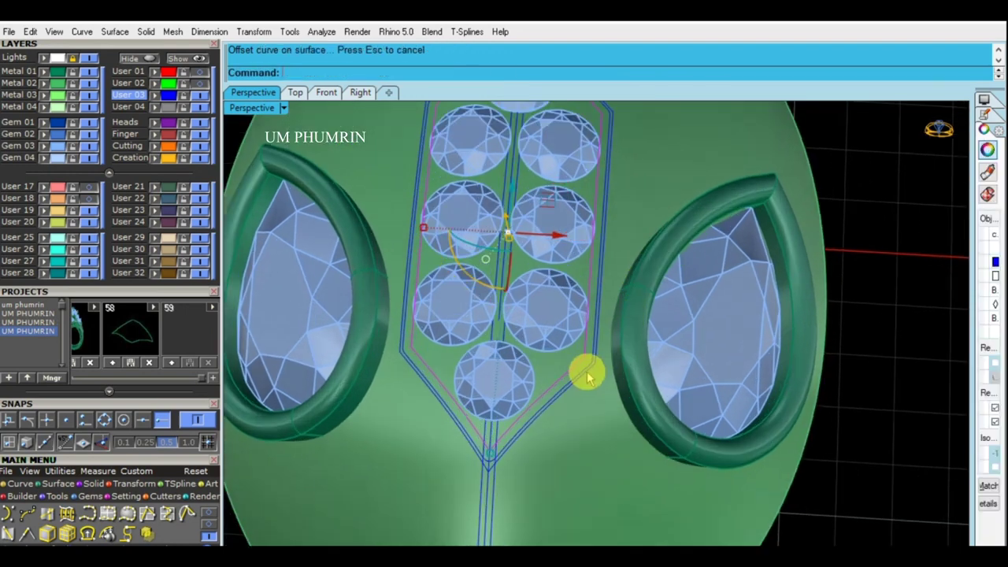
scroll(586, 374, up, 2)
scroll(589, 370, down, 3)
scroll(599, 340, down, 2)
key(Escape)
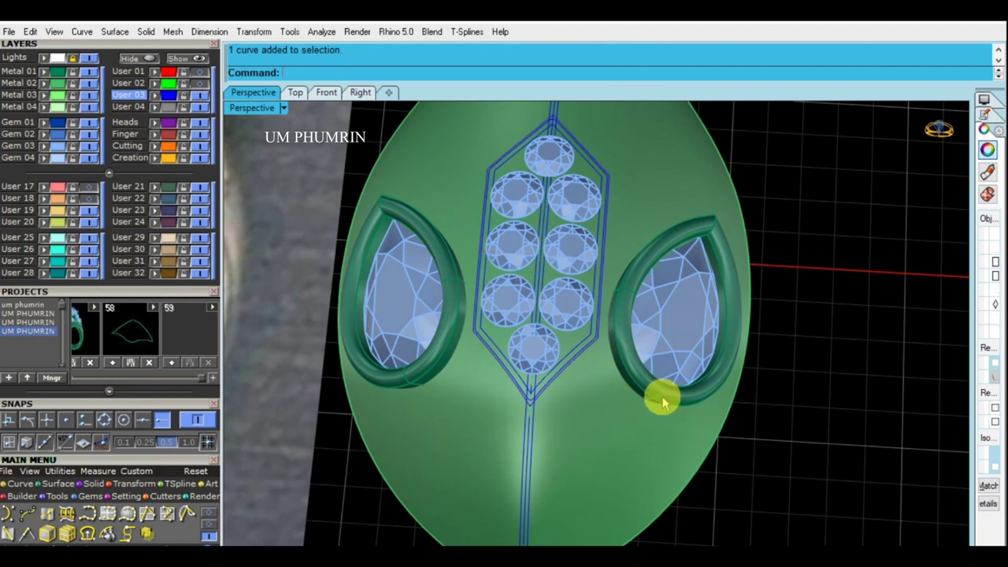
Step: Offset the outer hexagon outline 0.05 inward and delete the unwanted curve
right_drag(648, 346, 656, 399)
scroll(618, 297, up, 1)
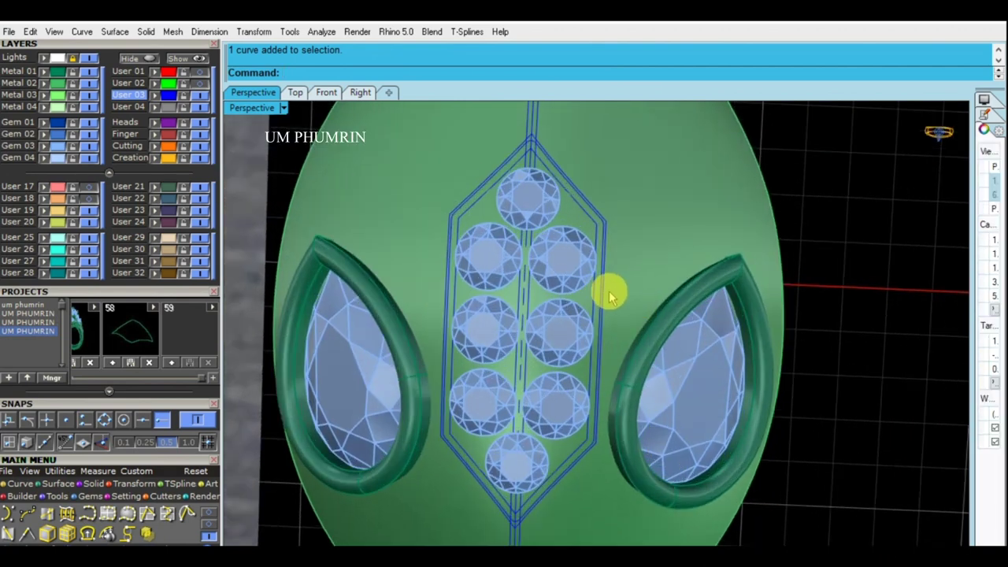
click(606, 297)
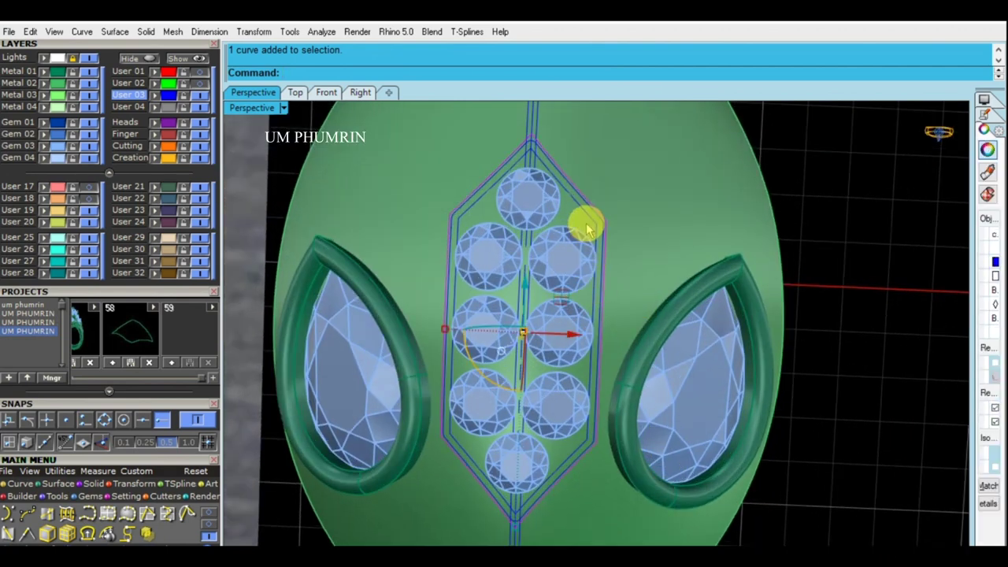
scroll(586, 229, up, 1)
right_click(596, 221)
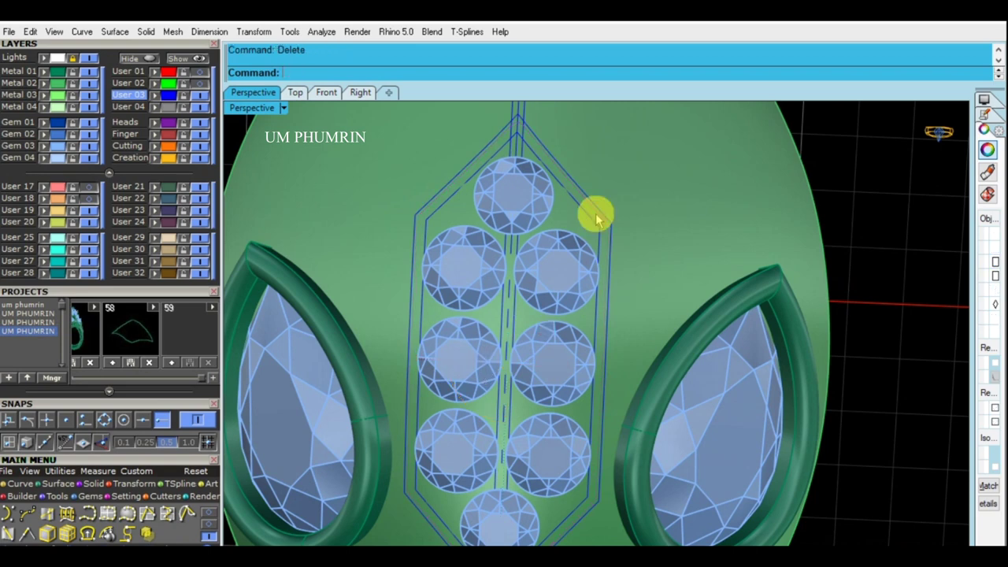
click(598, 216)
text(f)
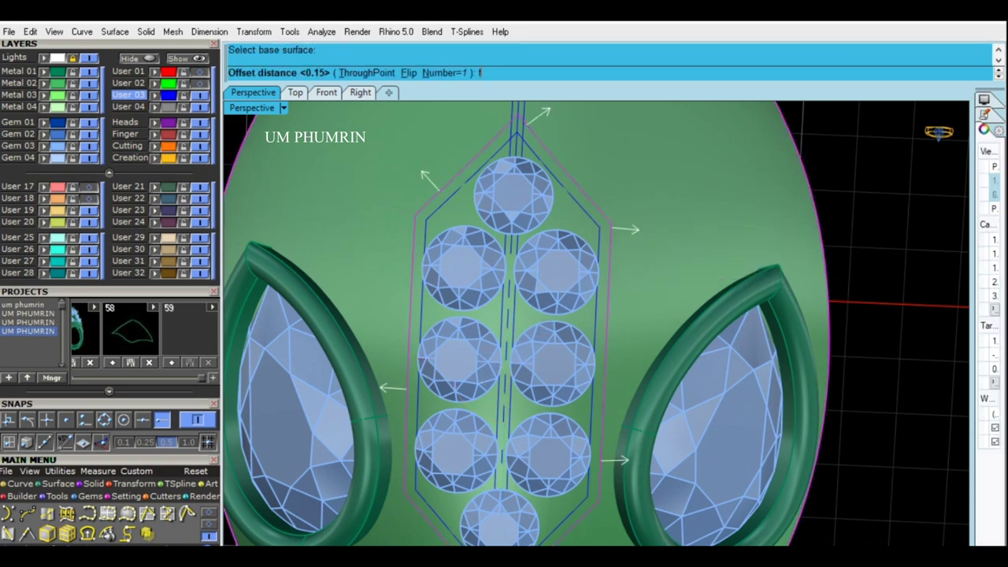
key(Return)
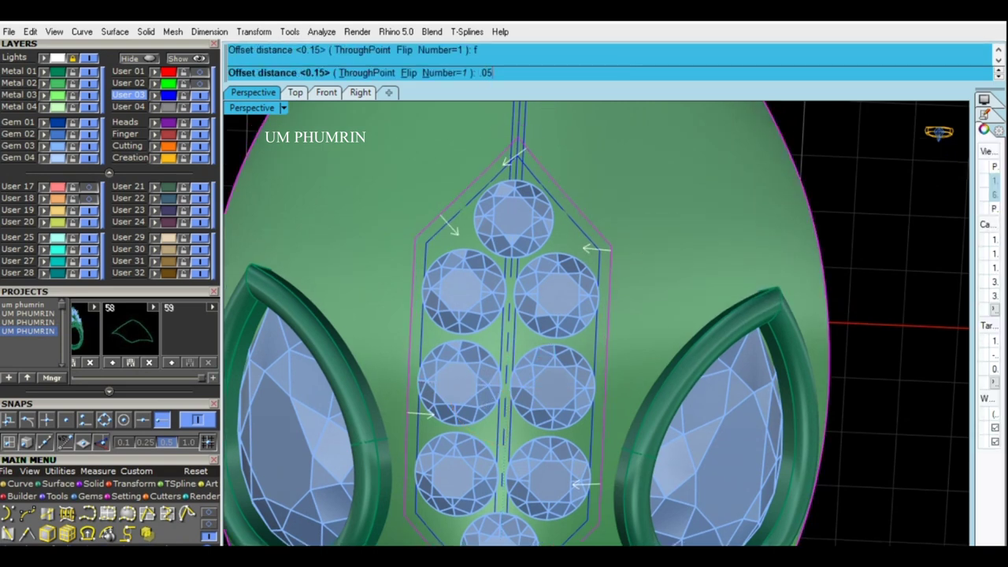
key(Return)
key(Delete)
scroll(622, 252, down, 2)
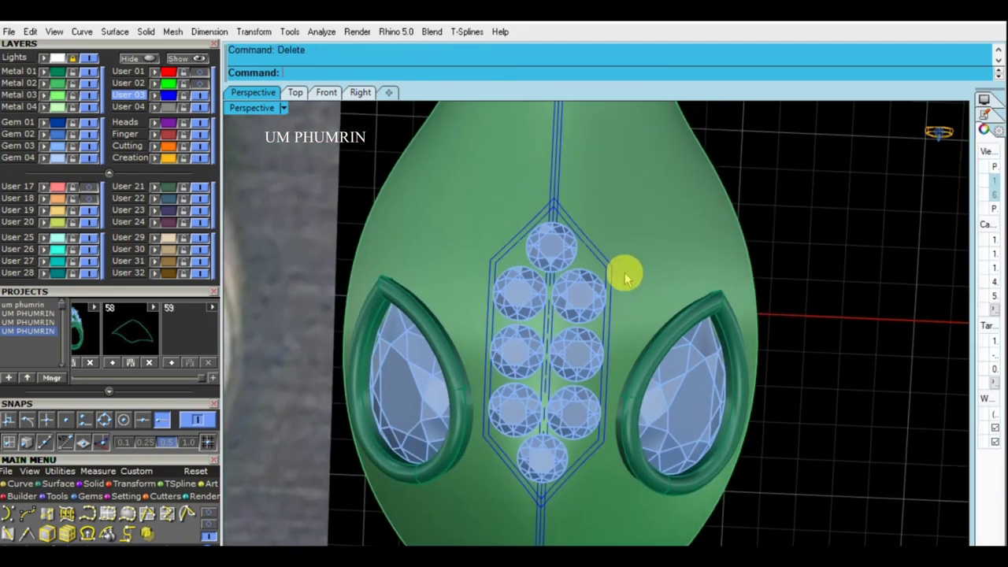
scroll(625, 278, down, 3)
scroll(614, 287, up, 2)
mouse_move(628, 278)
right_down()
mouse_move(646, 293)
mouse_move(556, 181)
mouse_move(637, 254)
mouse_move(768, 331)
right_up()
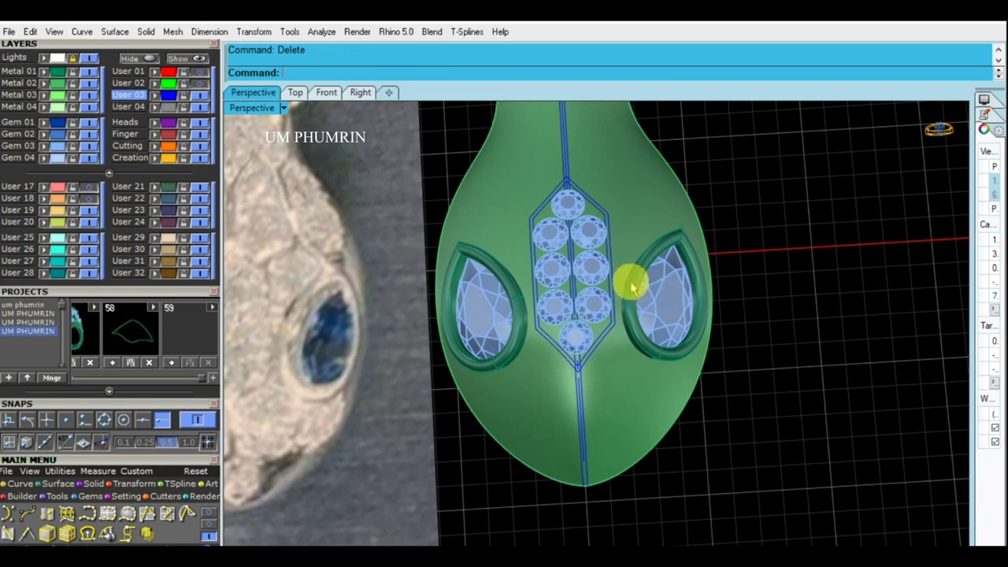
Step: Save head snak on 29 08 021.3dm with Ctrl+S and reframe the front view
right_drag(637, 290, 639, 261)
scroll(622, 276, down, 2)
key(ctrl+s)
mouse_move(617, 306)
shift+right_down()
mouse_move(625, 263)
mouse_move(612, 270)
shift+right_up()
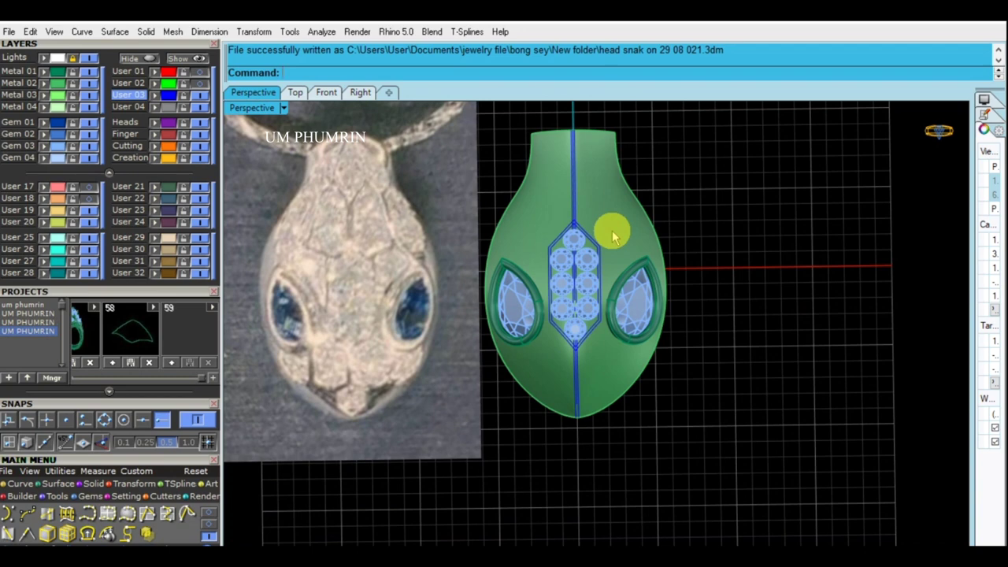
shift+right_drag(620, 313, 597, 299)
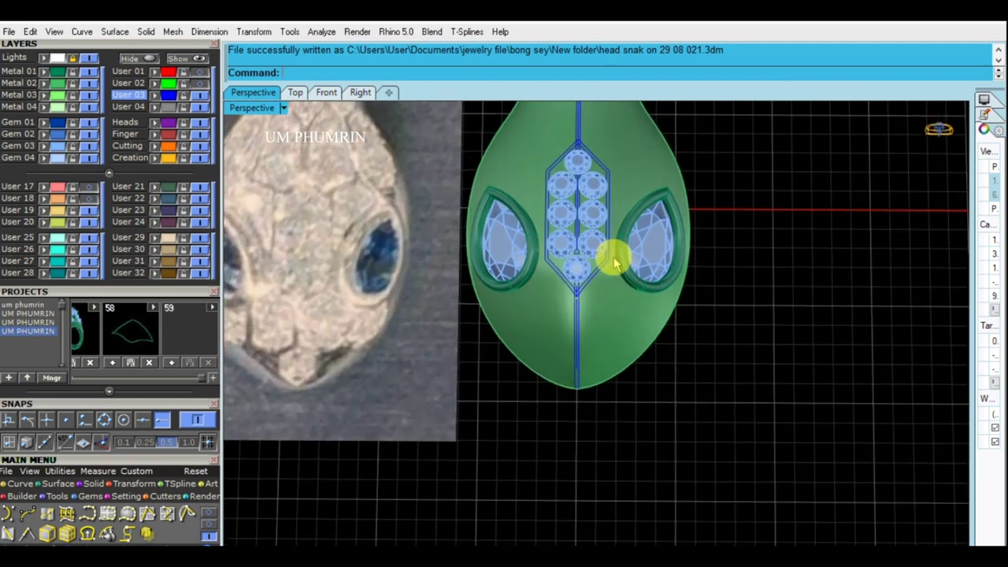
scroll(610, 254, down, 2)
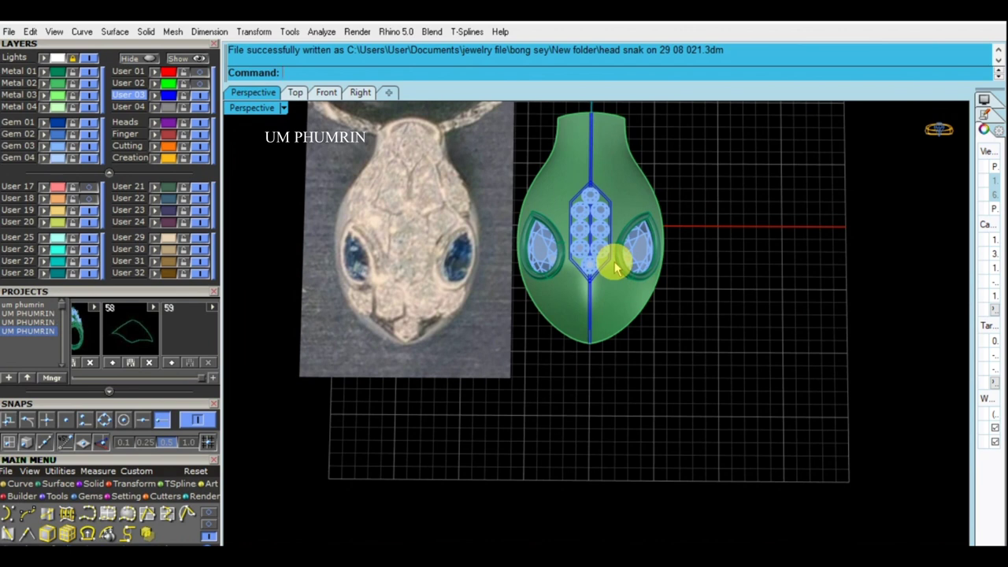
scroll(604, 216, up, 3)
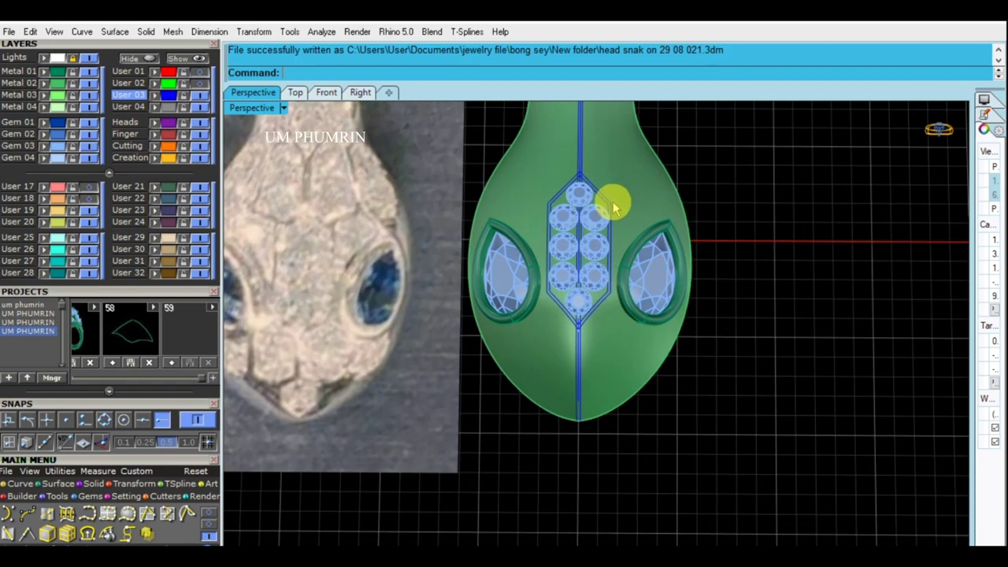
scroll(608, 203, down, 2)
scroll(609, 234, up, 1)
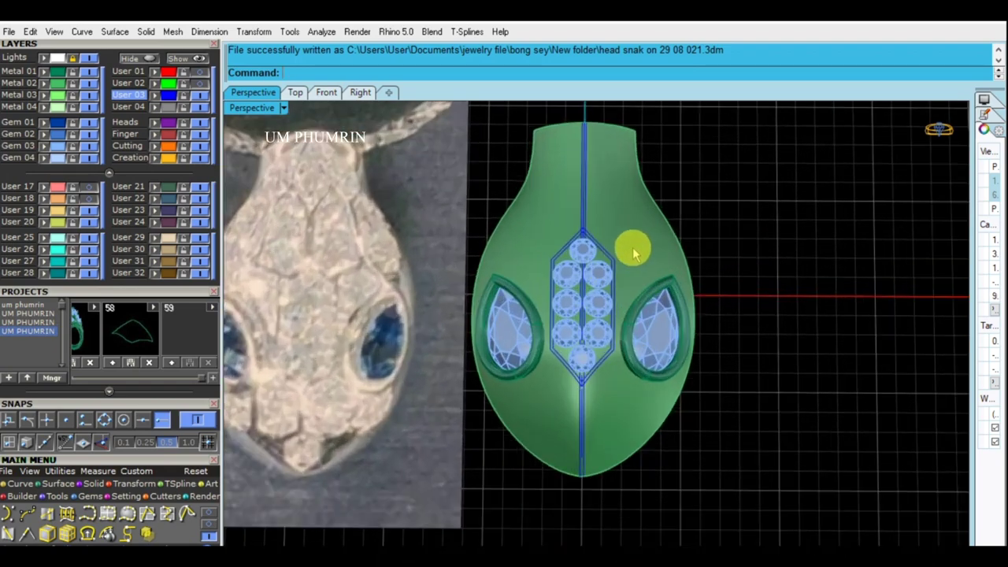
mouse_move(646, 224)
right_down()
mouse_move(480, 135)
mouse_move(525, 227)
mouse_move(656, 285)
mouse_move(626, 290)
right_up()
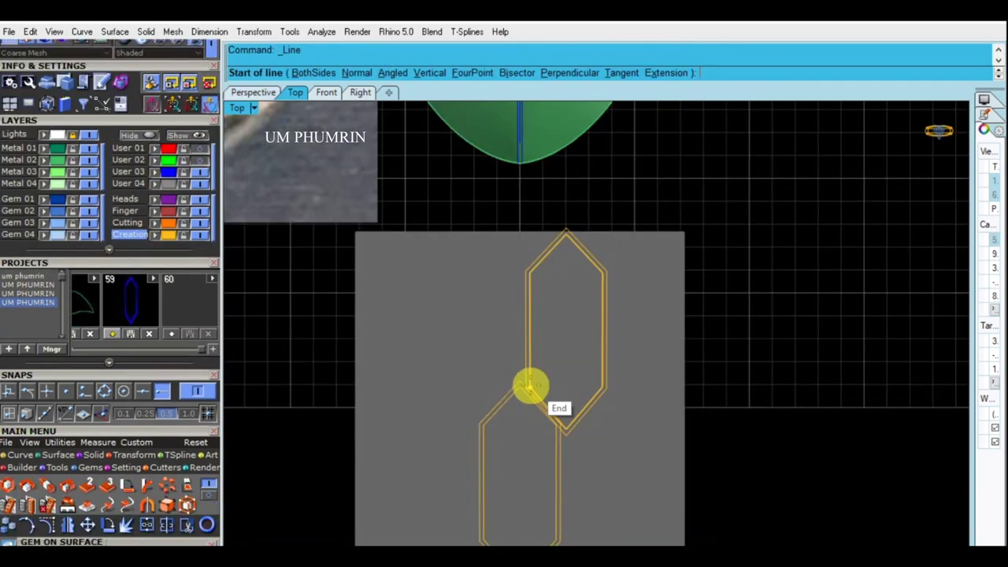
Step: Draw a vertical guide line in Top view, then delete it
click(520, 380)
click(517, 203)
scroll(598, 331, down, 3)
scroll(551, 140, up, 3)
click(559, 158)
click(549, 150)
key(Escape)
scroll(553, 157, up, 2)
key(Delete)
scroll(585, 249, down, 2)
scroll(581, 279, down, 1)
scroll(586, 264, down, 2)
scroll(576, 286, up, 3)
Step: Offset the vertical line 0.18 to the right of the centre line
click(546, 382)
scroll(567, 362, up, 2)
click(482, 285)
text(offset)
key(Return)
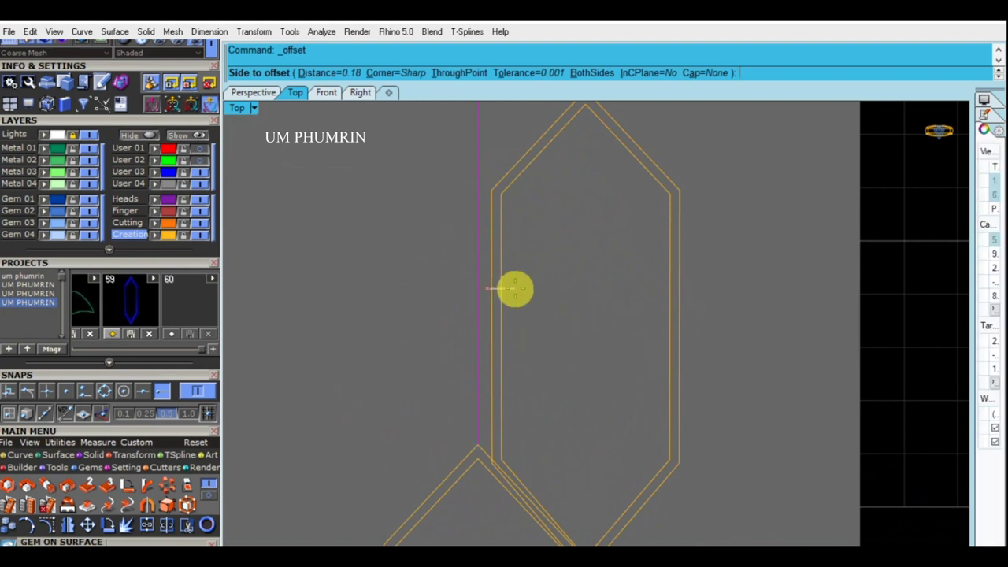
click(515, 289)
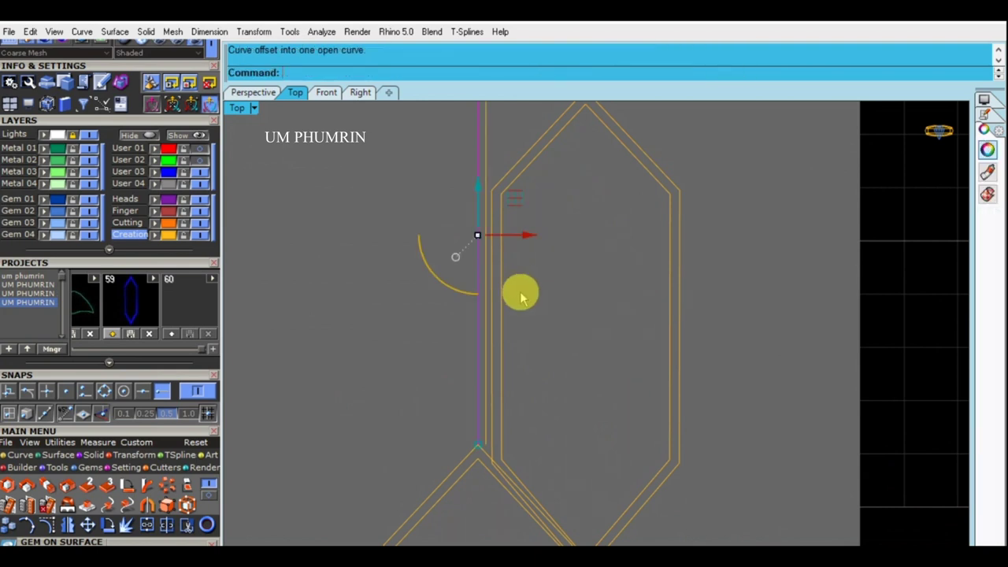
scroll(575, 236, up, 2)
Step: Shift the two hexagon curves 0.1 left and 0.388 up with the gumball
drag(634, 340, 625, 341)
scroll(615, 338, down, 2)
mouse_move(585, 315)
mouse_down()
mouse_move(600, 302)
mouse_move(606, 319)
mouse_up()
scroll(622, 347, down, 3)
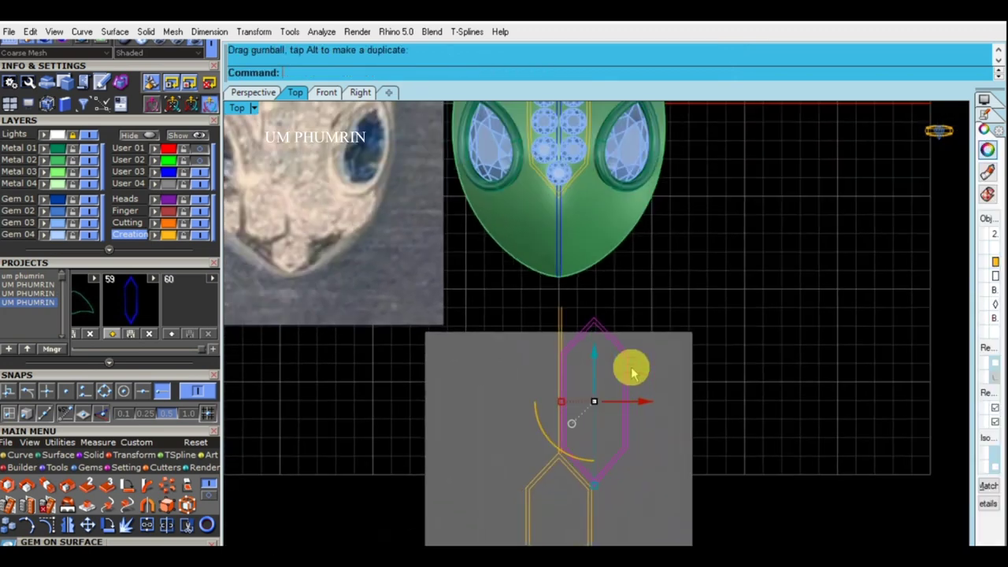
scroll(599, 233, up, 3)
scroll(563, 230, up, 2)
scroll(563, 230, down, 2)
scroll(580, 270, down, 2)
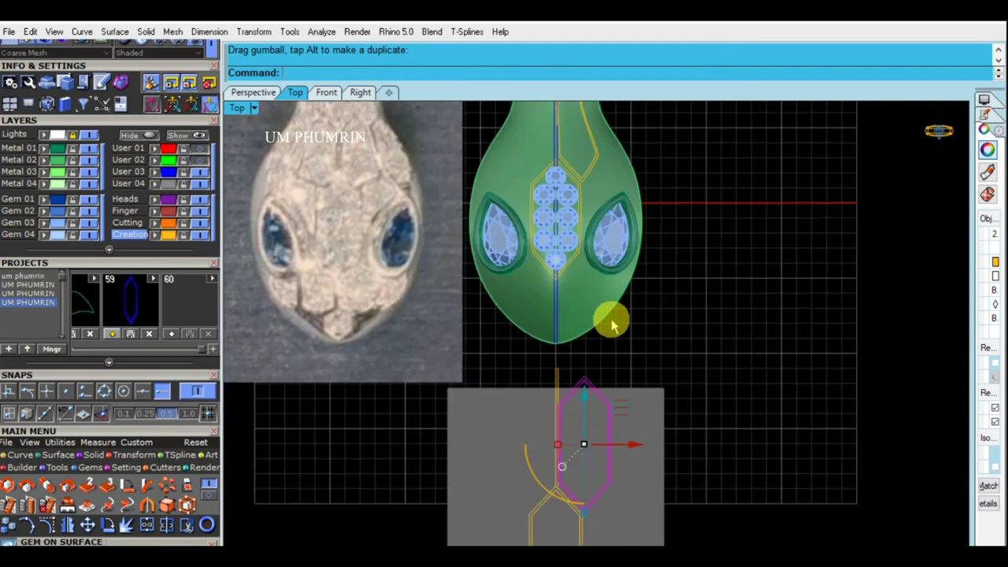
scroll(586, 347, down, 1)
scroll(587, 347, up, 1)
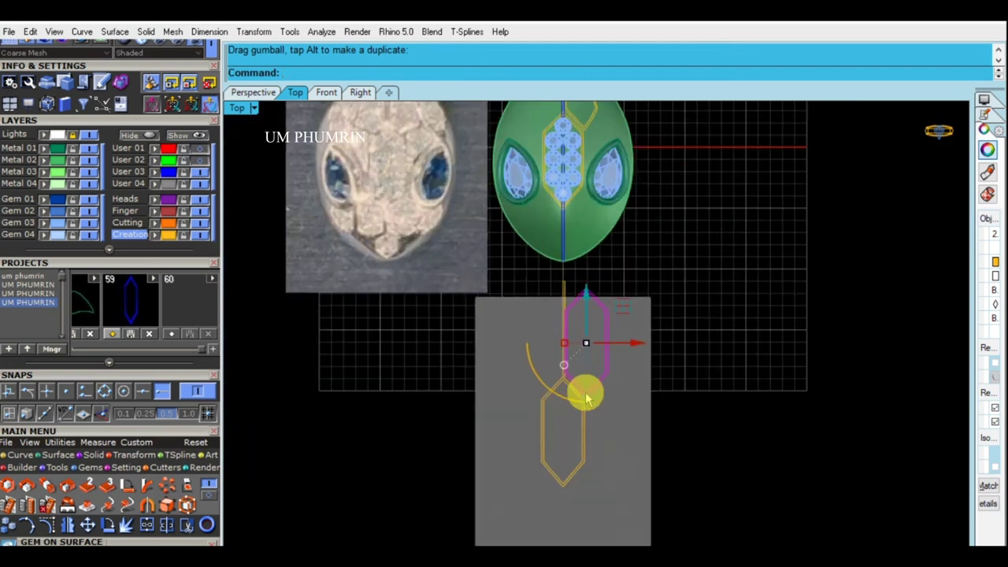
scroll(585, 391, up, 2)
Step: Drag the hexagon curve onto the pendant's upper head, adjusting back about 1.078
drag(590, 401, 586, 349)
scroll(594, 410, up, 1)
drag(592, 423, 590, 394)
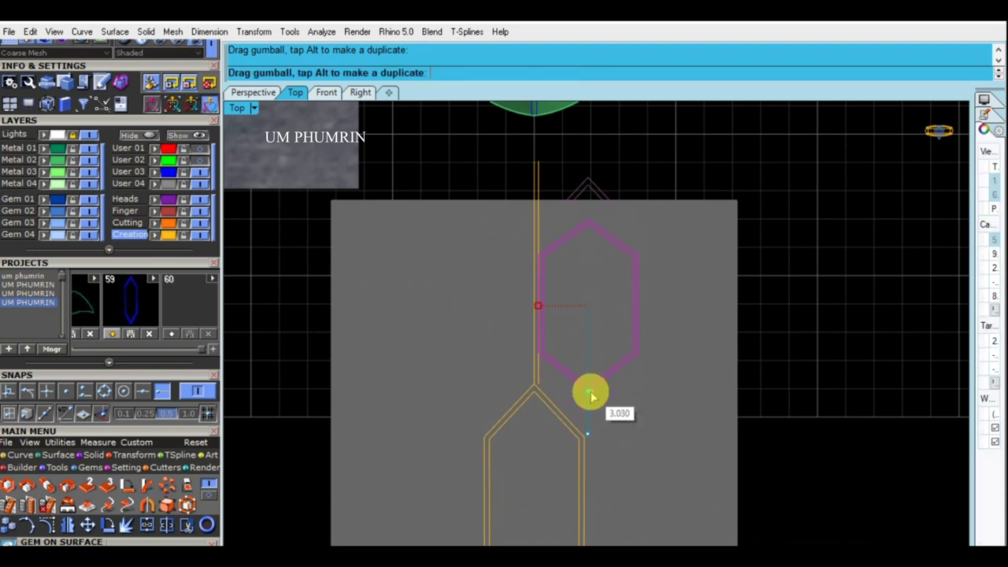
scroll(589, 270, up, 1)
mouse_move(590, 270)
mouse_down()
mouse_move(592, 309)
mouse_move(595, 299)
mouse_up()
scroll(597, 297, down, 3)
scroll(606, 347, down, 1)
scroll(602, 315, up, 2)
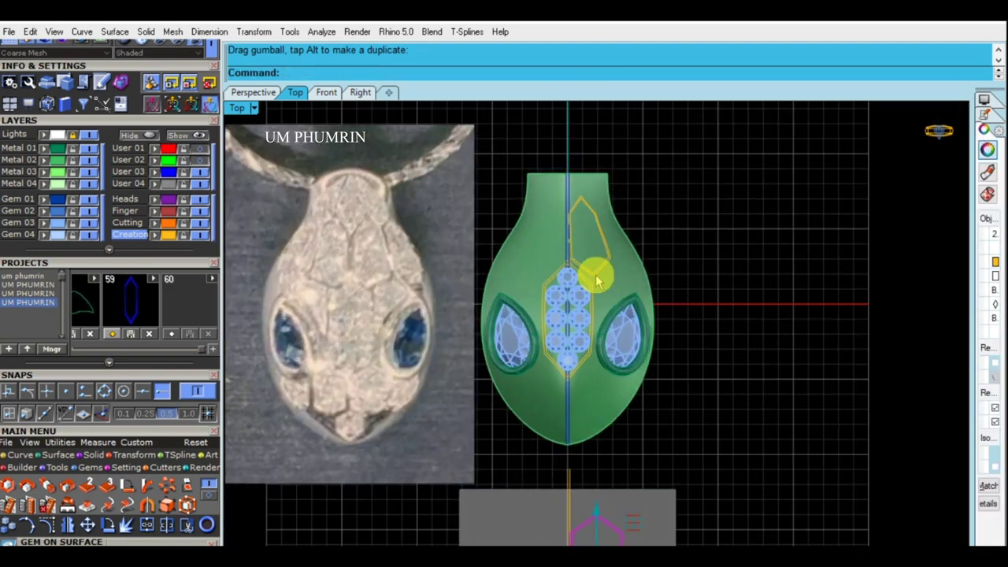
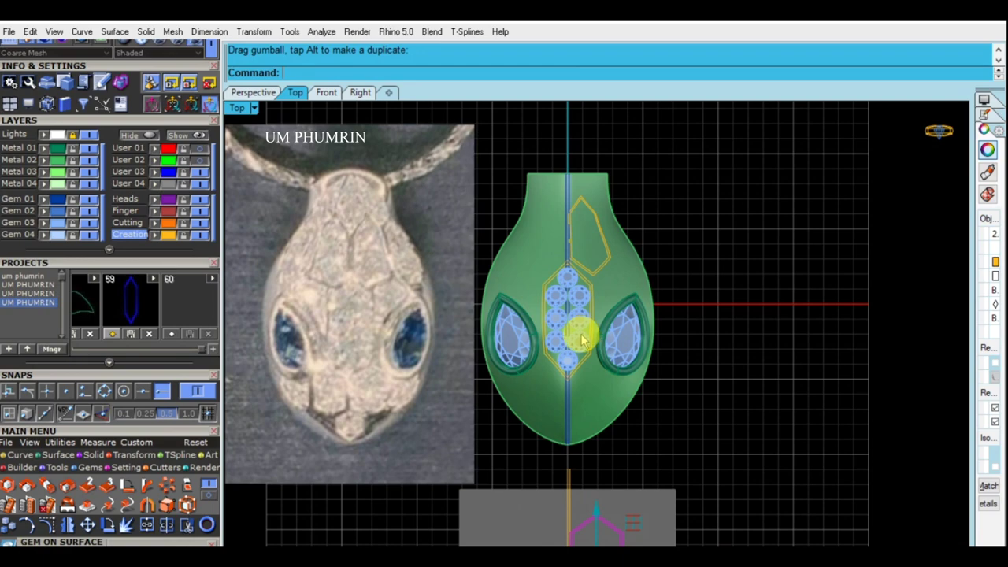
Step: In Top view, select the outer hexagon outline and move it down about 3.344
click(253, 92)
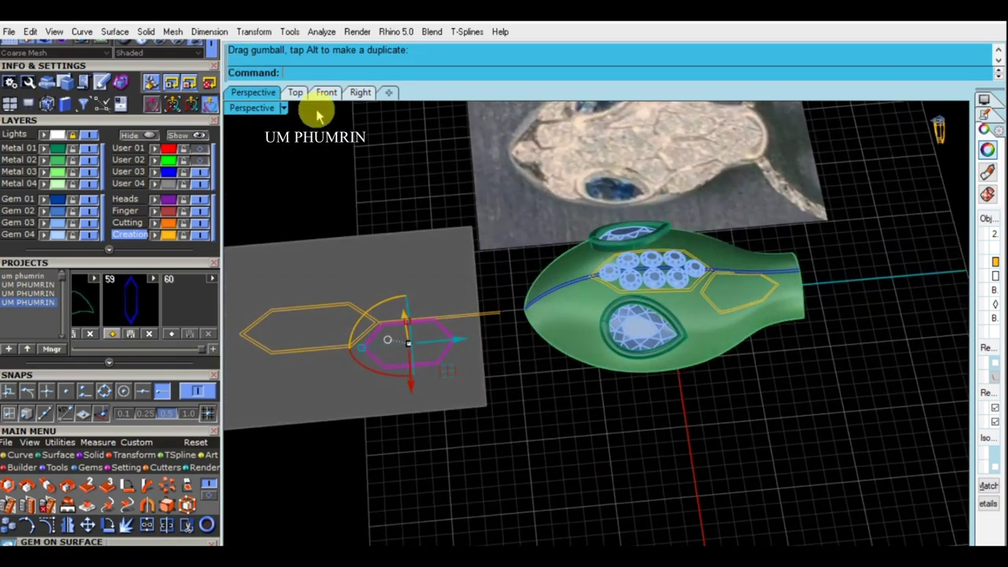
click(296, 92)
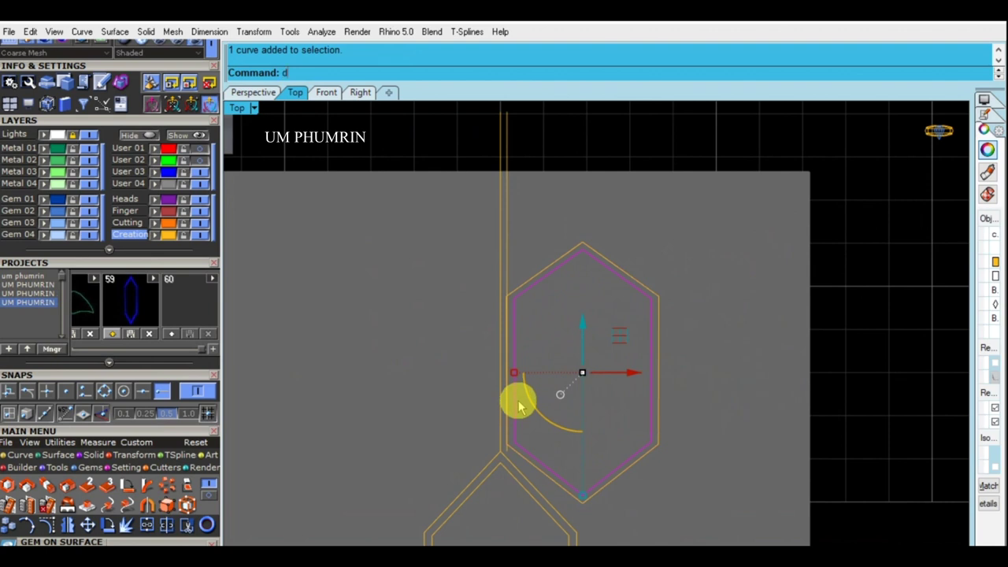
text(d)
key(Return)
click(517, 405)
click(531, 447)
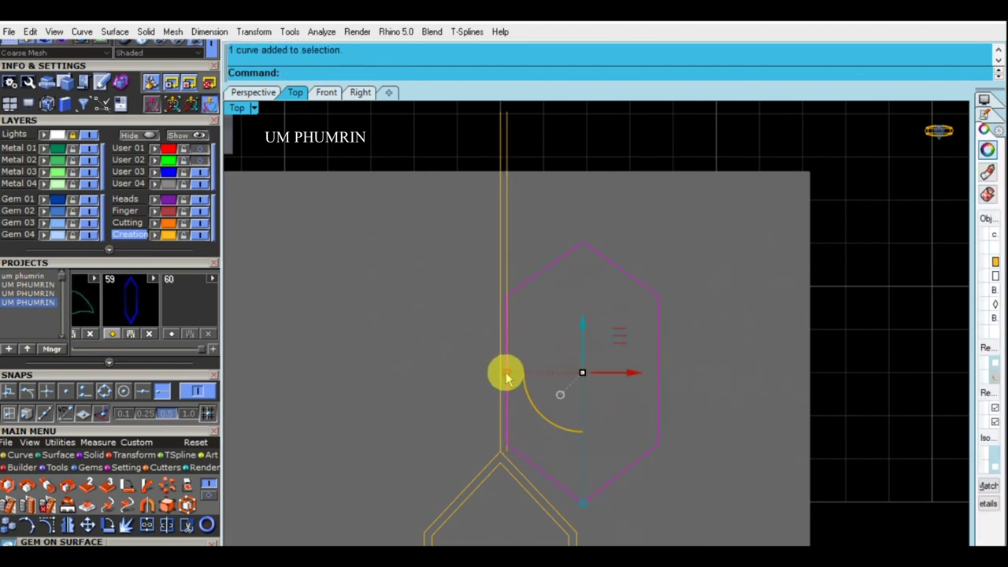
scroll(512, 379, down, 3)
drag(575, 400, 581, 427)
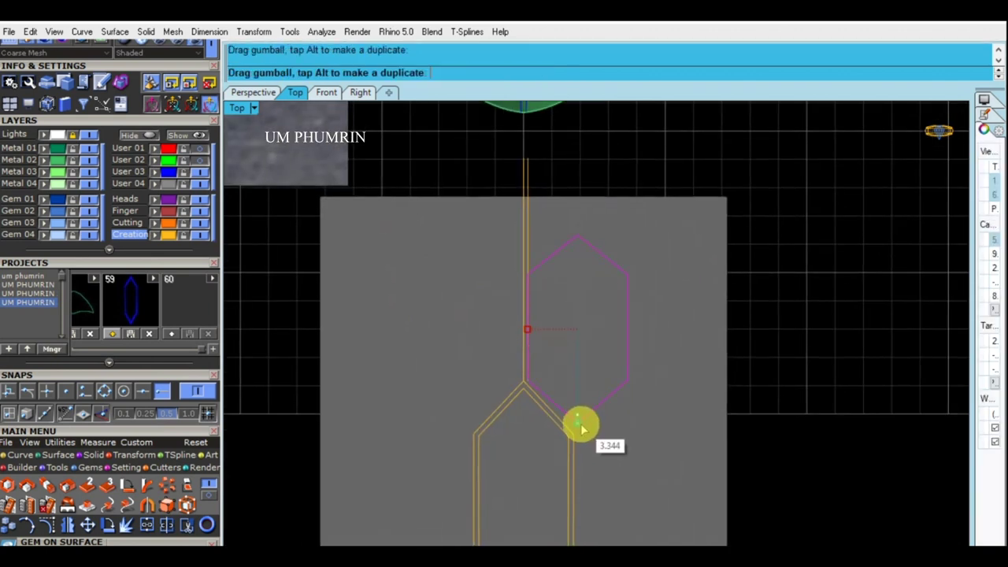
scroll(608, 354, down, 5)
Step: Delete the extra hexagon curve on the flat grey reference plane
click(253, 92)
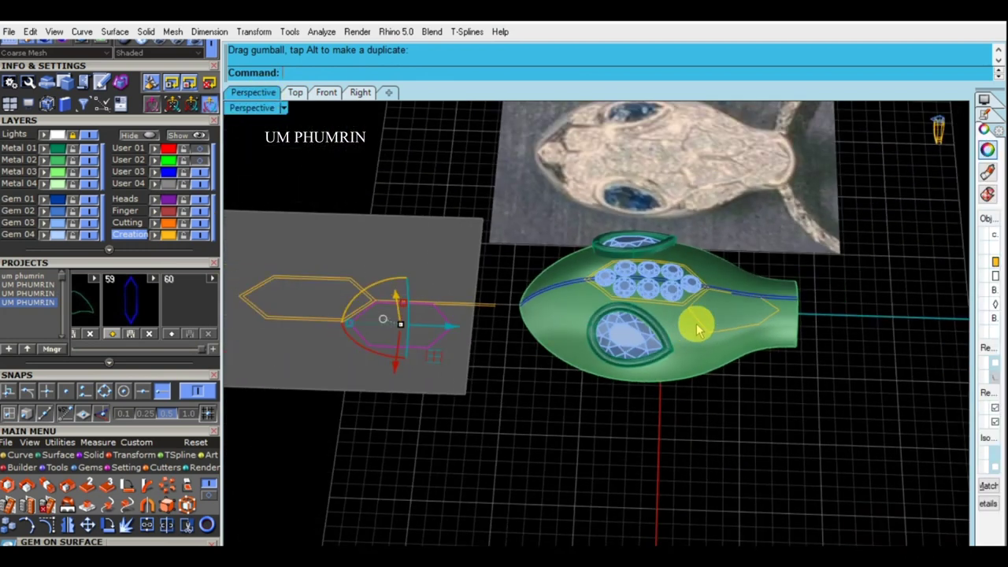
click(686, 331)
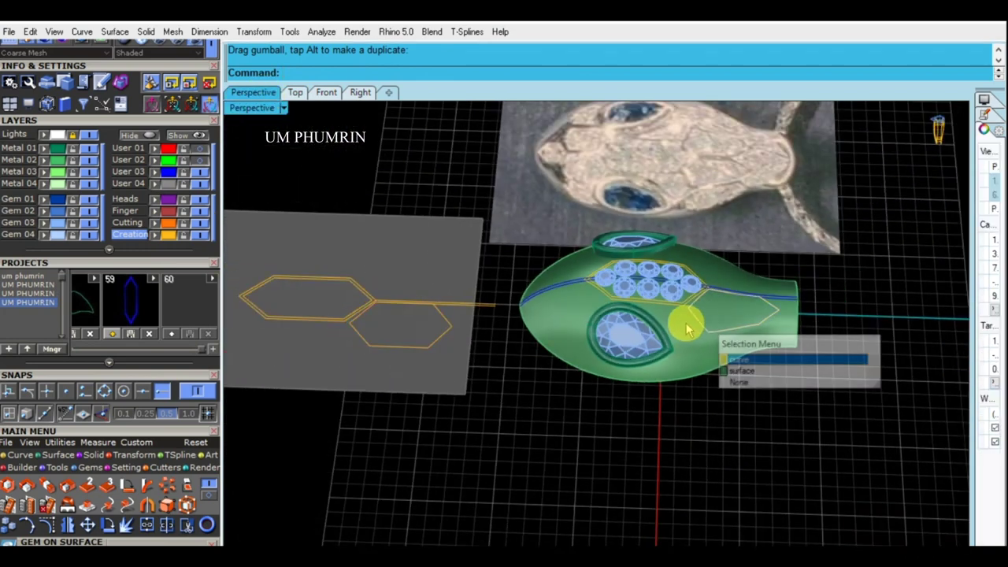
text(De)
click(473, 349)
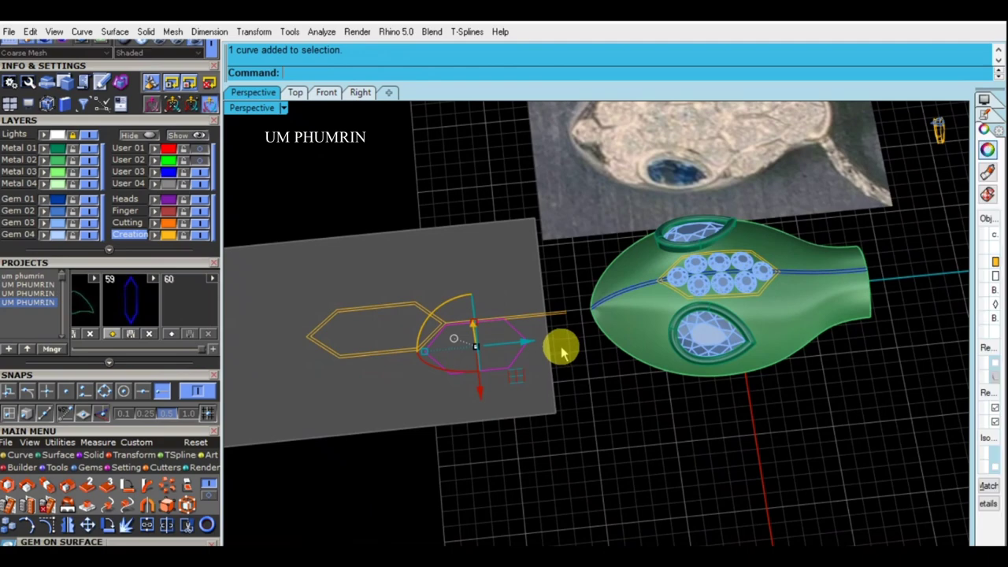
key(Delete)
scroll(654, 317, up, 2)
scroll(641, 308, up, 2)
scroll(620, 380, up, 2)
mouse_move(620, 380)
right_down()
mouse_move(586, 340)
mouse_move(646, 333)
mouse_move(574, 286)
right_up()
Step: Offset the body's centre curve 0.15 along the green body surface with OffsetCrvOnSrf ('os')
click(571, 290)
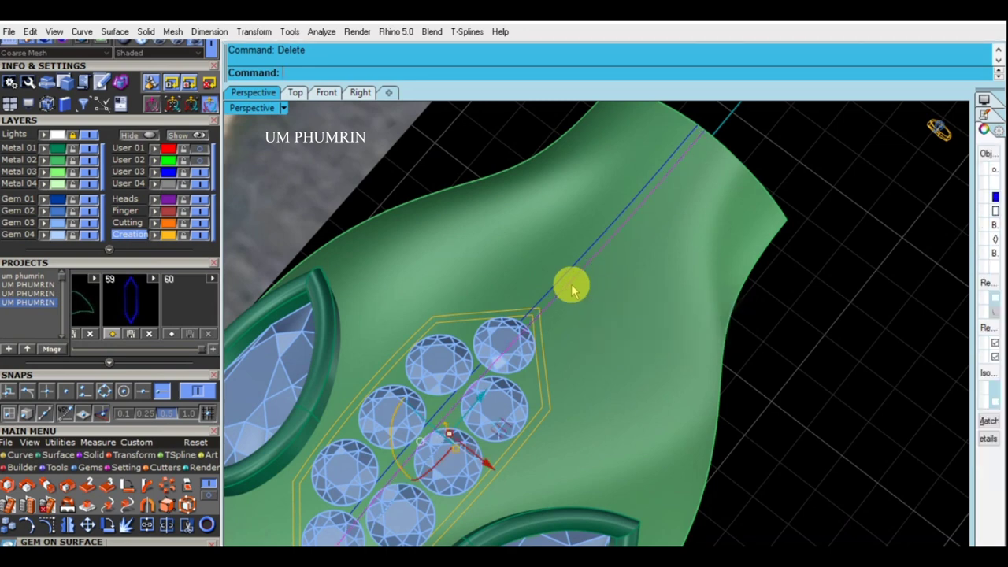
text(os)
key(Return)
click(607, 331)
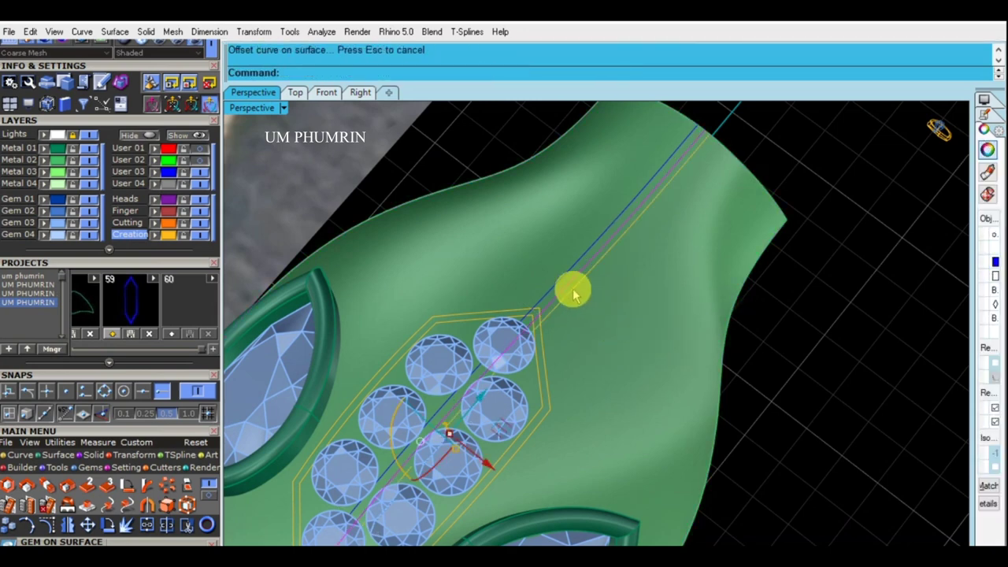
right_drag(576, 289, 576, 315)
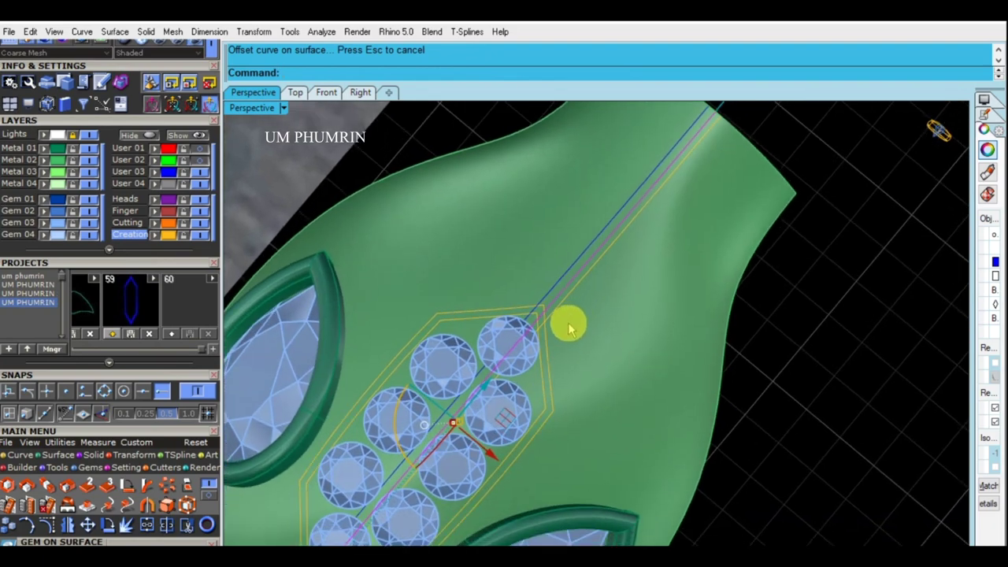
mouse_move(570, 316)
right_down()
mouse_move(596, 353)
mouse_move(551, 326)
mouse_move(556, 383)
mouse_move(536, 319)
right_up()
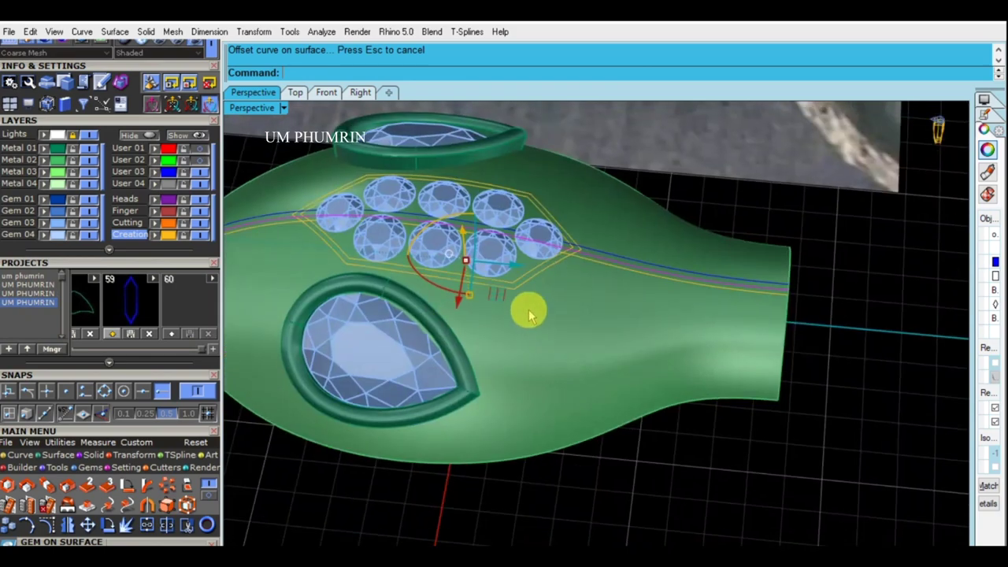
scroll(580, 339, up, 5)
right_click(540, 297)
scroll(528, 311, down, 3)
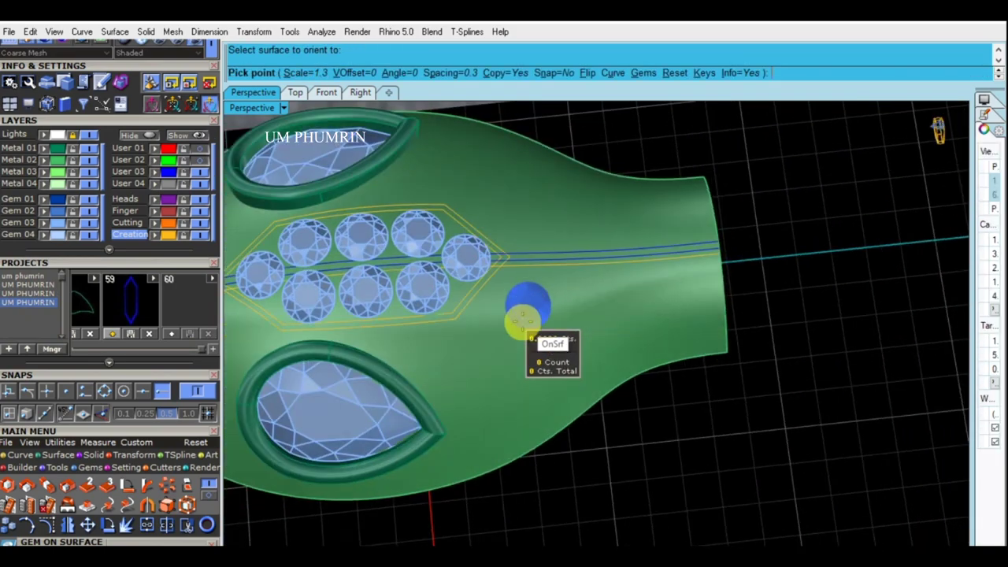
scroll(519, 291, up, 2)
scroll(520, 292, up, 2)
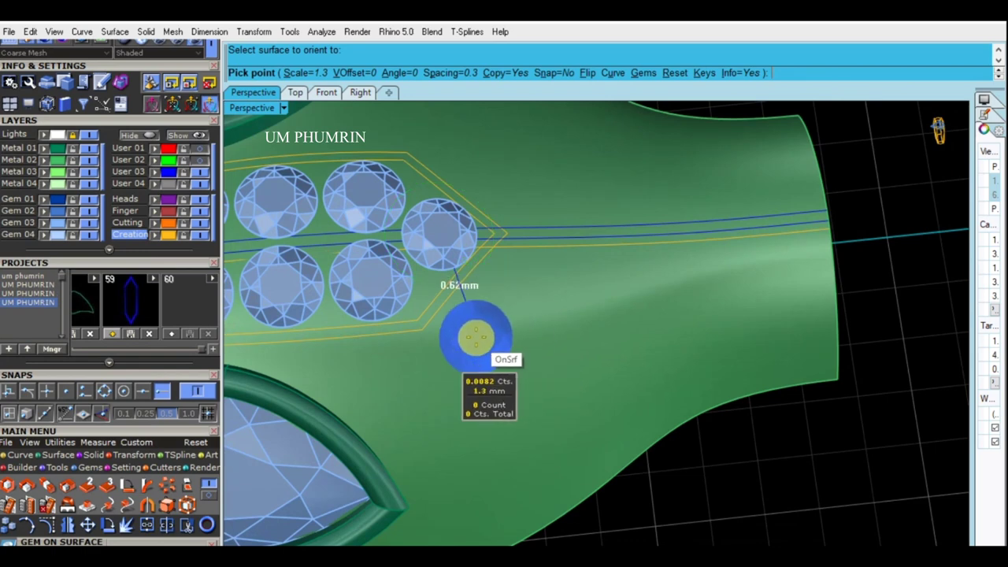
scroll(528, 283, up, 1)
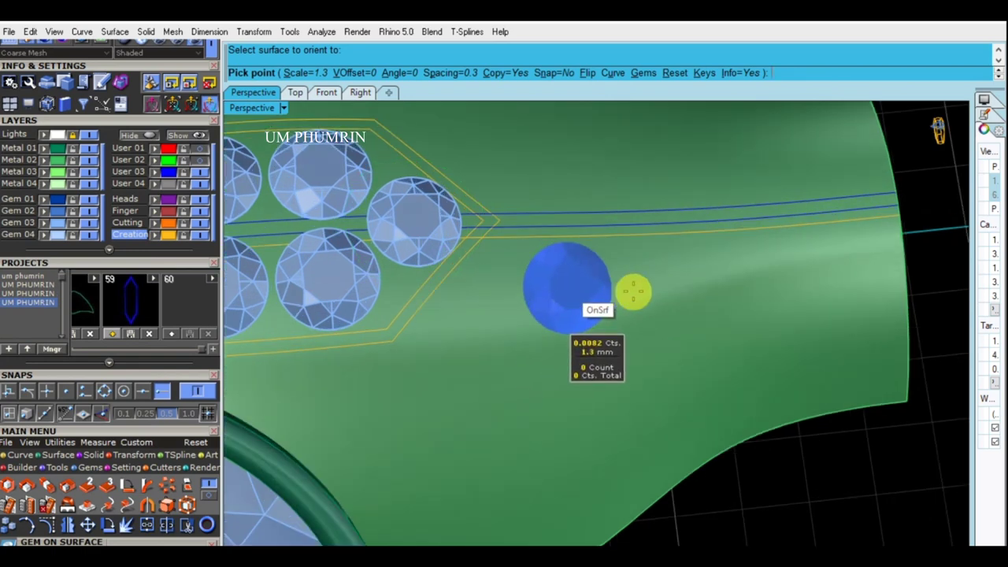
shift+right_drag(522, 296, 536, 288)
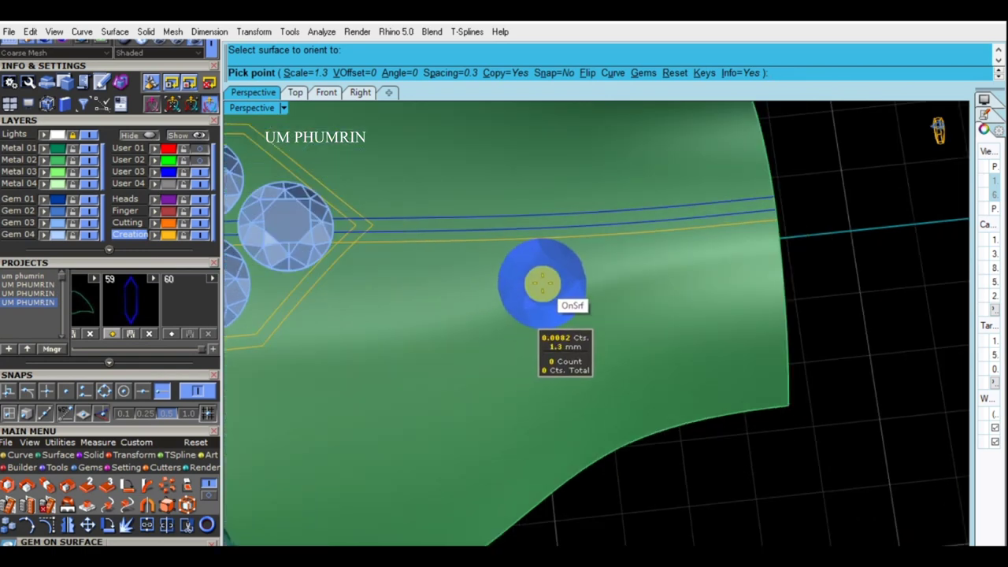
key(Escape)
scroll(541, 286, down, 3)
scroll(691, 385, down, 3)
mouse_move(627, 363)
right_down()
mouse_move(659, 349)
mouse_move(654, 376)
mouse_move(480, 317)
mouse_move(644, 360)
right_up()
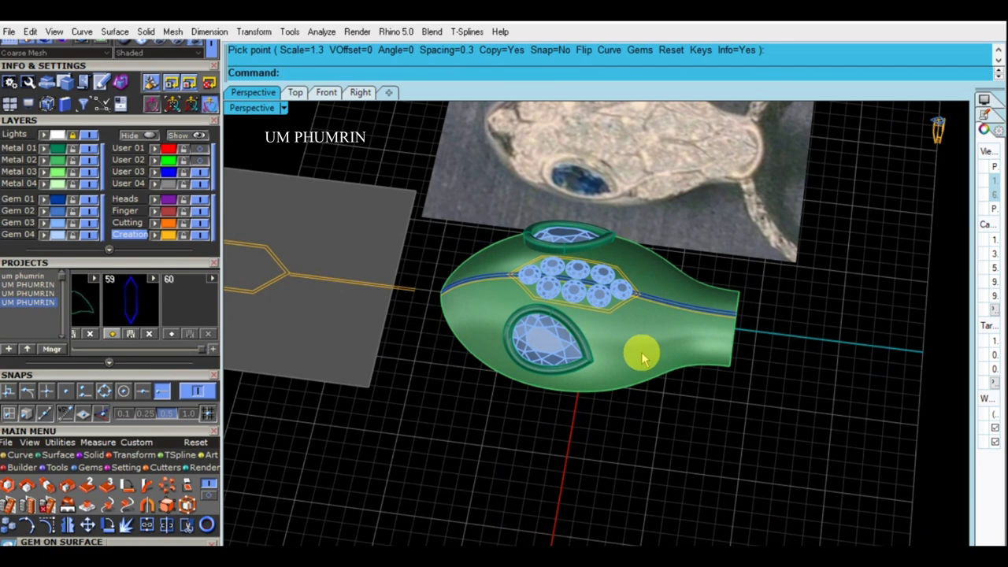
click(629, 346)
scroll(634, 335, up, 2)
scroll(637, 322, up, 2)
key(Escape)
scroll(630, 327, down, 4)
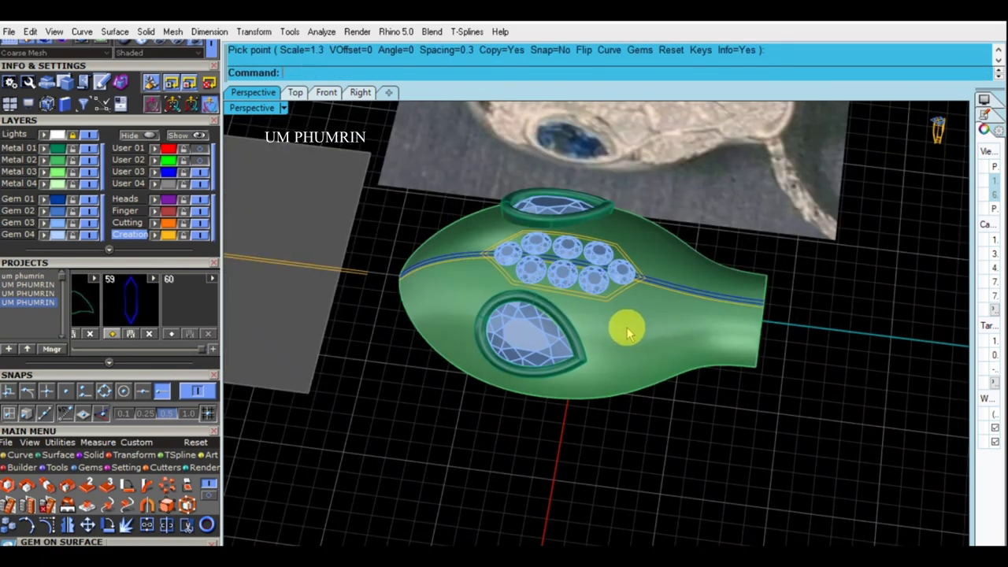
scroll(634, 339, down, 1)
scroll(637, 343, up, 2)
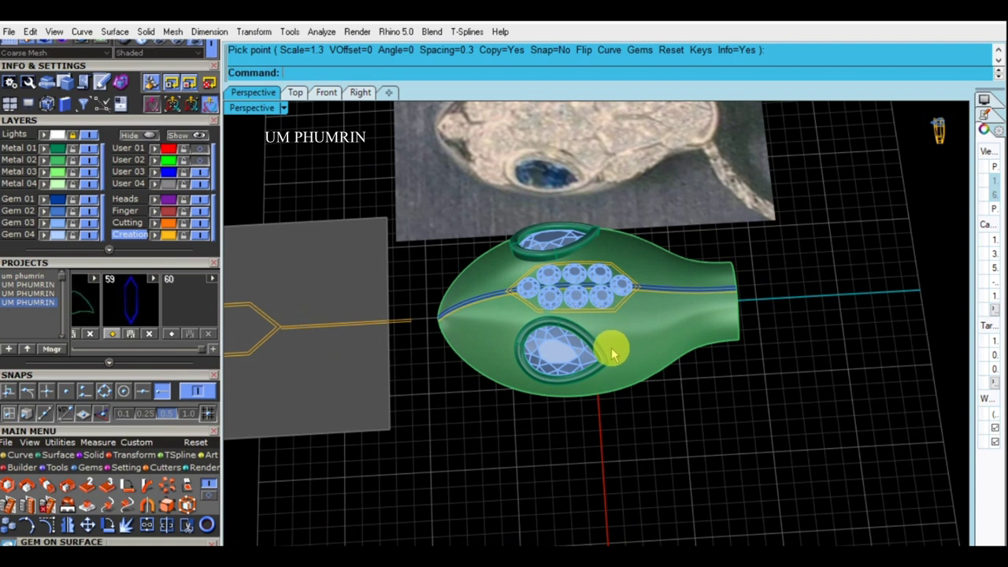
scroll(612, 354, up, 1)
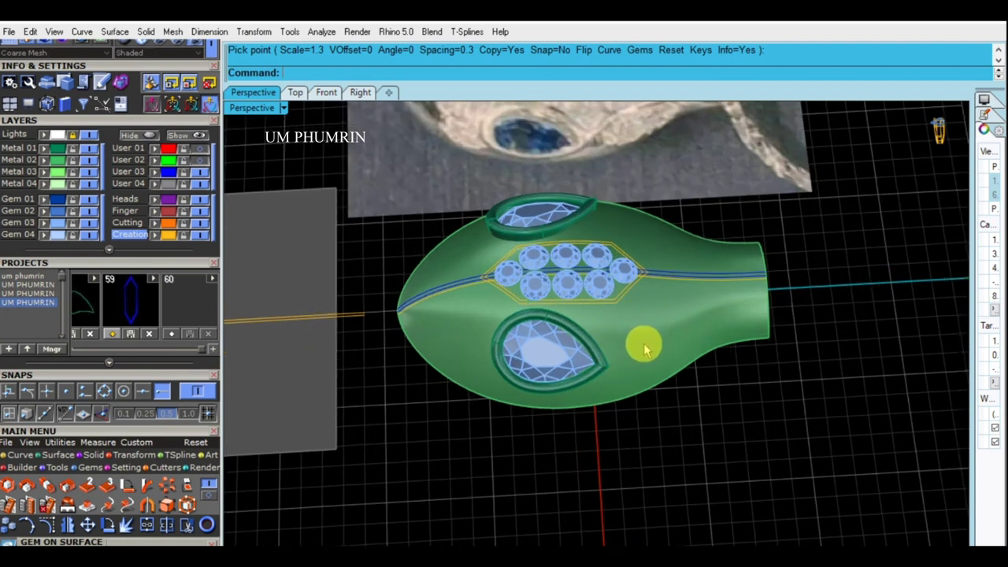
scroll(630, 358, up, 2)
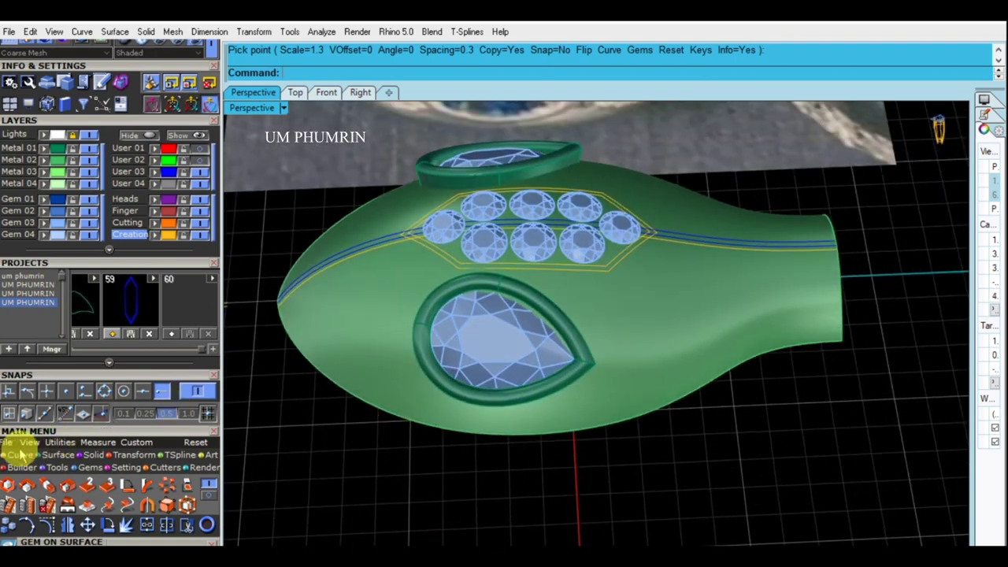
Step: Draw a polyline on the body surface from the hexagon's lower corner to the pear eye's tip
click(22, 454)
click(151, 486)
click(639, 341)
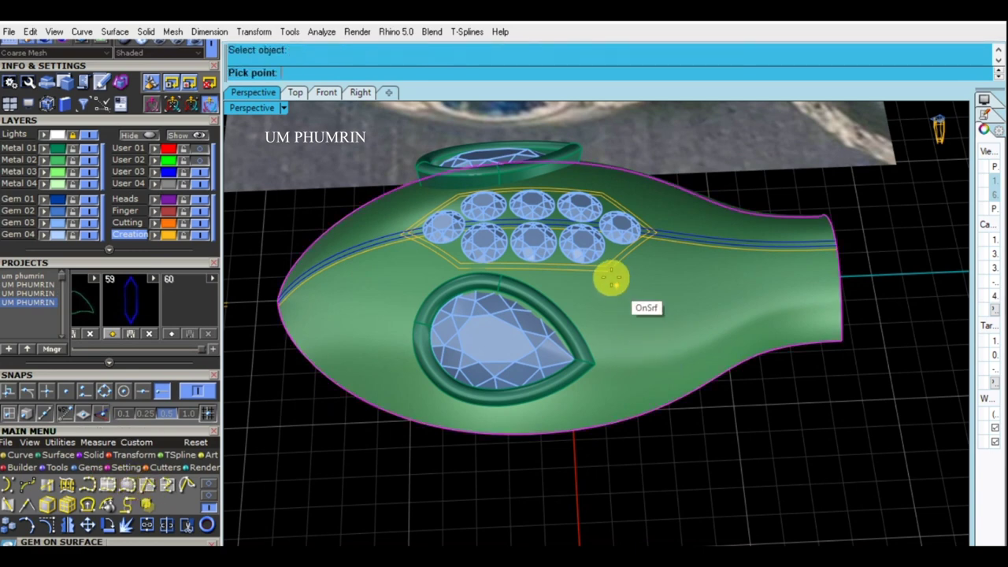
scroll(612, 279, up, 1)
scroll(608, 307, up, 1)
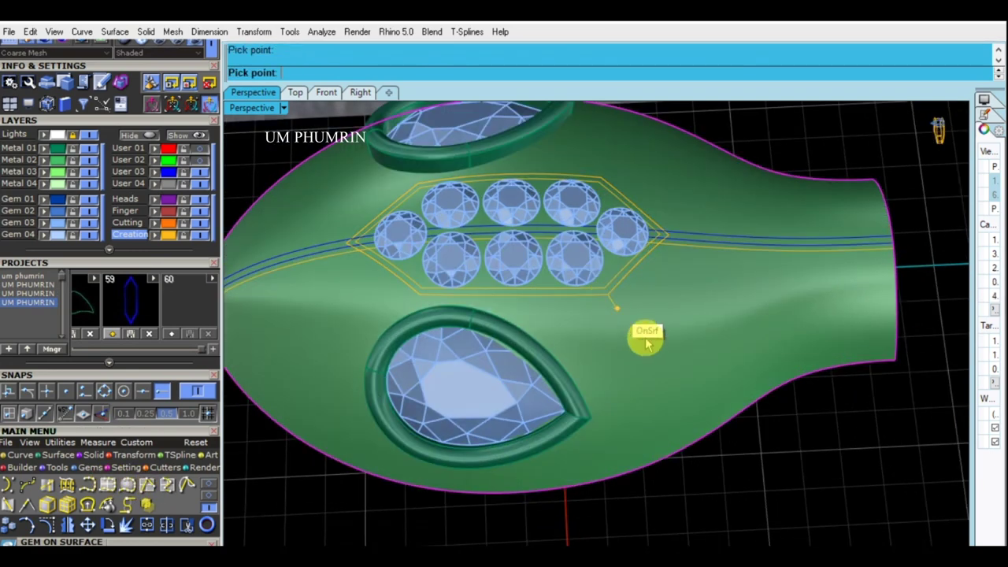
right_drag(644, 337, 652, 359)
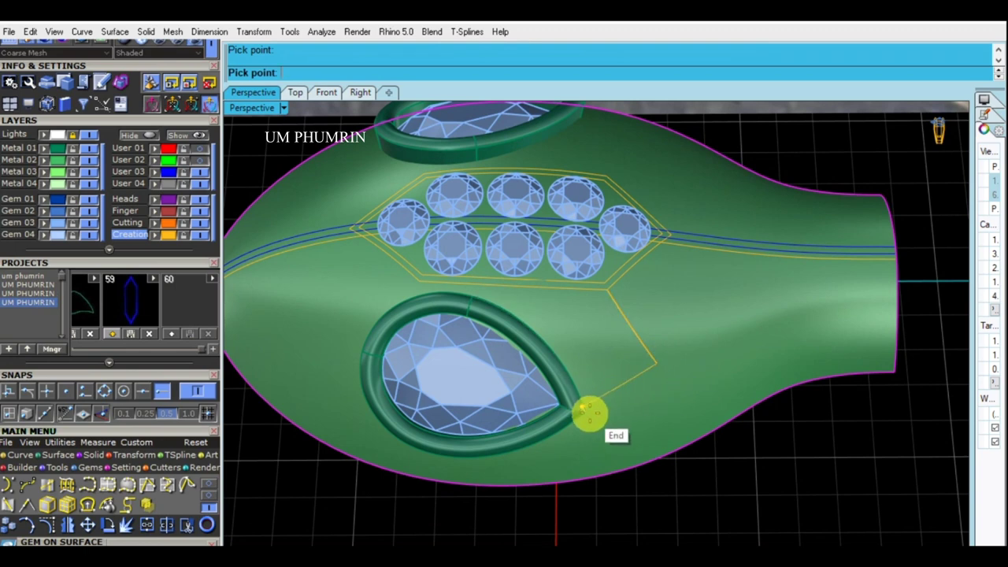
scroll(589, 412, up, 1)
scroll(587, 411, up, 1)
right_drag(580, 373, 587, 351)
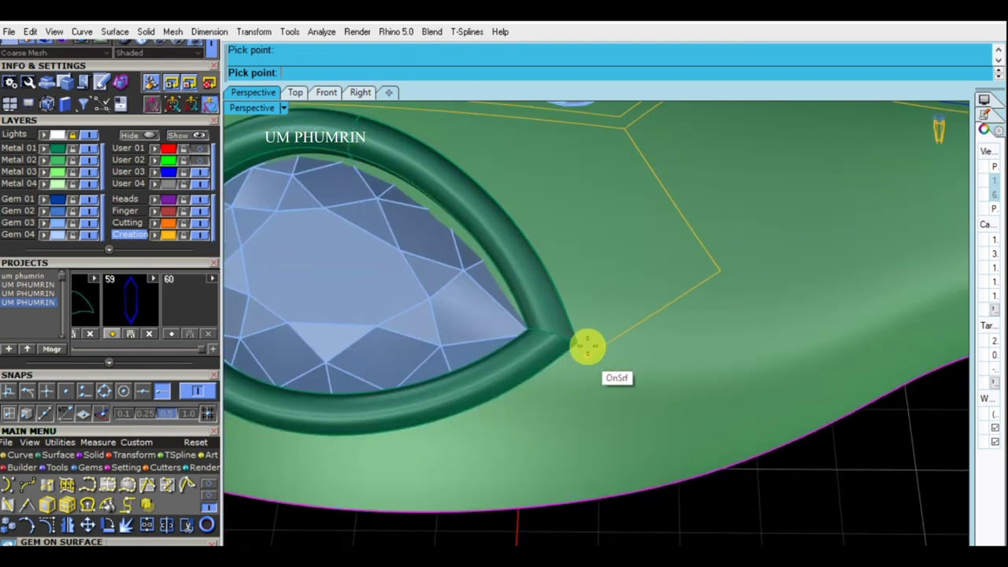
key(Escape)
Step: Orbit and zoom around the pendant to inspect the new scale border and both pear eyes
scroll(614, 353, down, 2)
scroll(670, 382, down, 2)
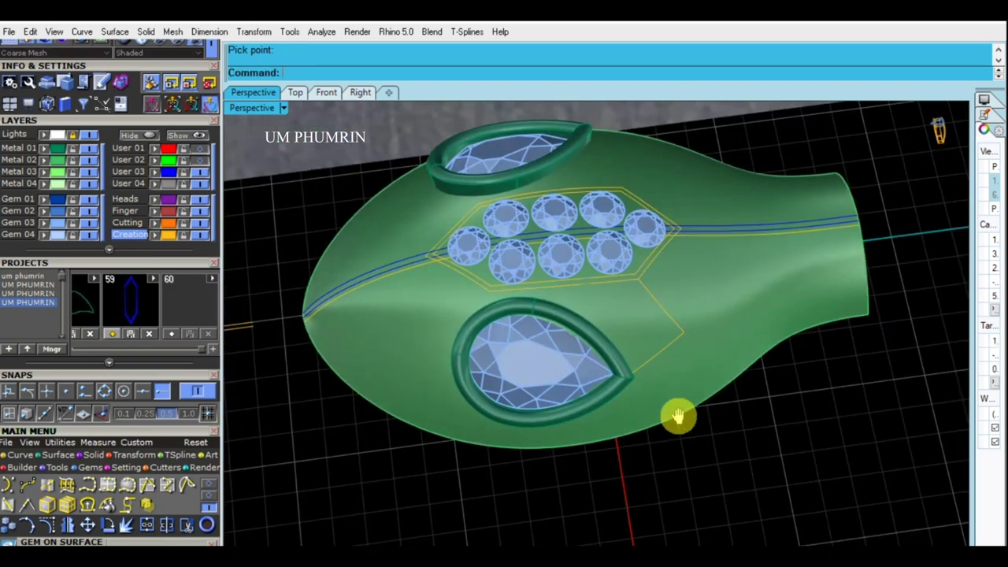
scroll(677, 398, down, 2)
scroll(659, 396, down, 1)
scroll(654, 392, up, 2)
scroll(623, 378, up, 2)
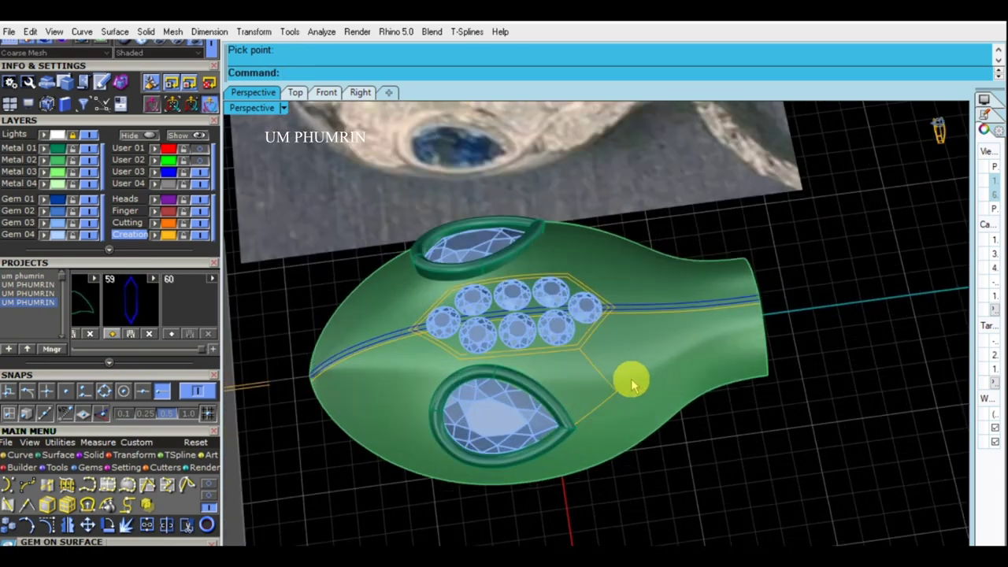
scroll(602, 367, down, 1)
scroll(591, 358, down, 2)
right_drag(590, 357, 597, 370)
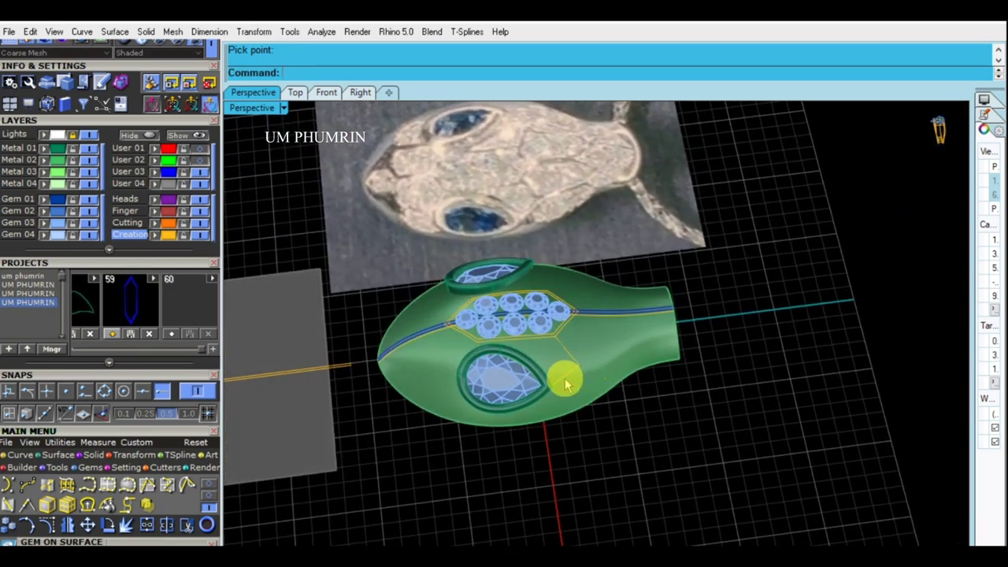
mouse_move(556, 396)
right_down()
mouse_move(556, 348)
mouse_move(608, 412)
mouse_move(580, 372)
right_up()
scroll(581, 372, up, 2)
scroll(576, 371, up, 2)
scroll(522, 371, up, 2)
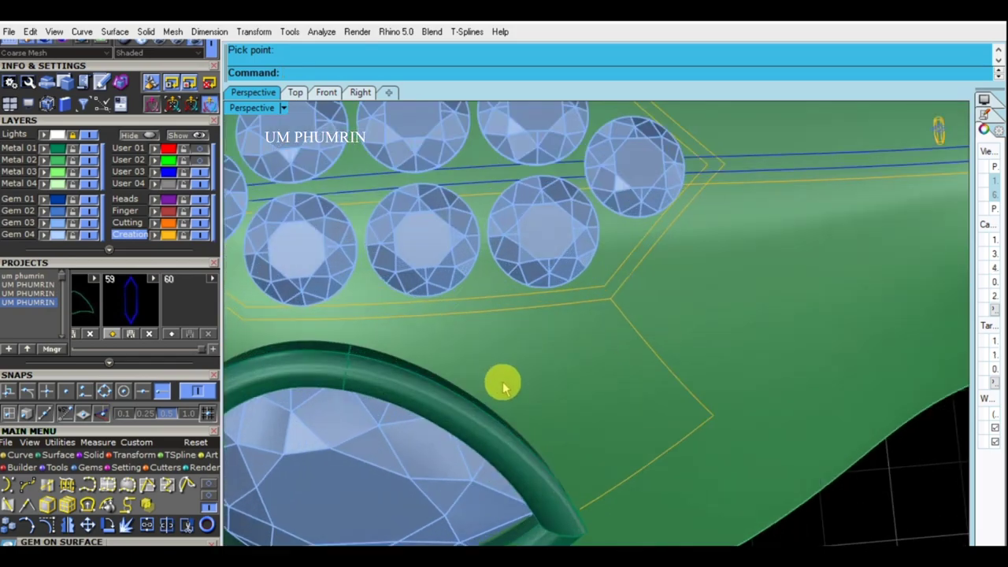
scroll(499, 383, up, 2)
scroll(552, 380, down, 3)
mouse_move(551, 380)
right_down()
mouse_move(434, 286)
mouse_move(509, 273)
right_up()
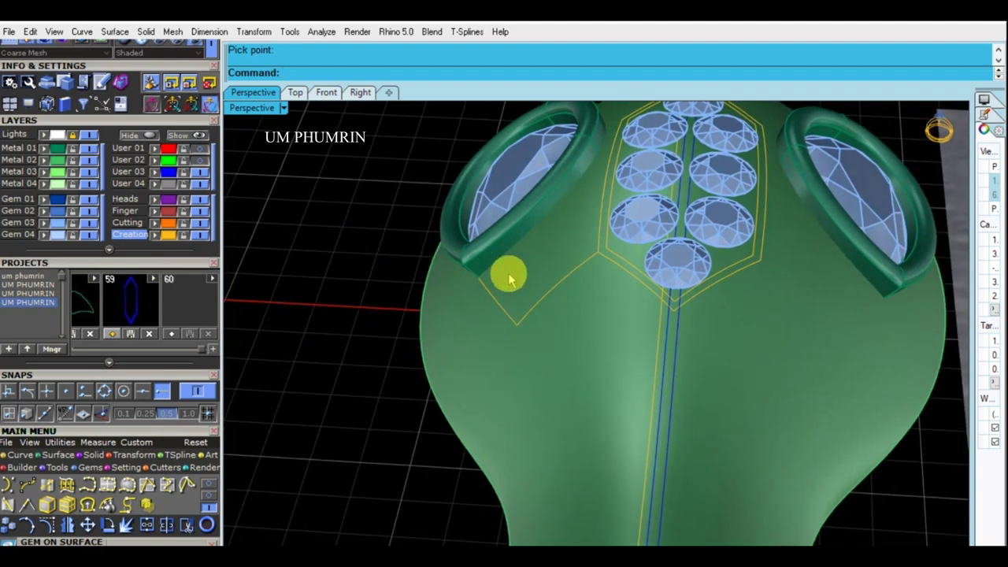
scroll(619, 337, up, 3)
scroll(556, 331, down, 3)
mouse_move(556, 330)
right_down()
mouse_move(725, 333)
mouse_move(598, 360)
mouse_move(533, 331)
right_up()
scroll(524, 352, up, 3)
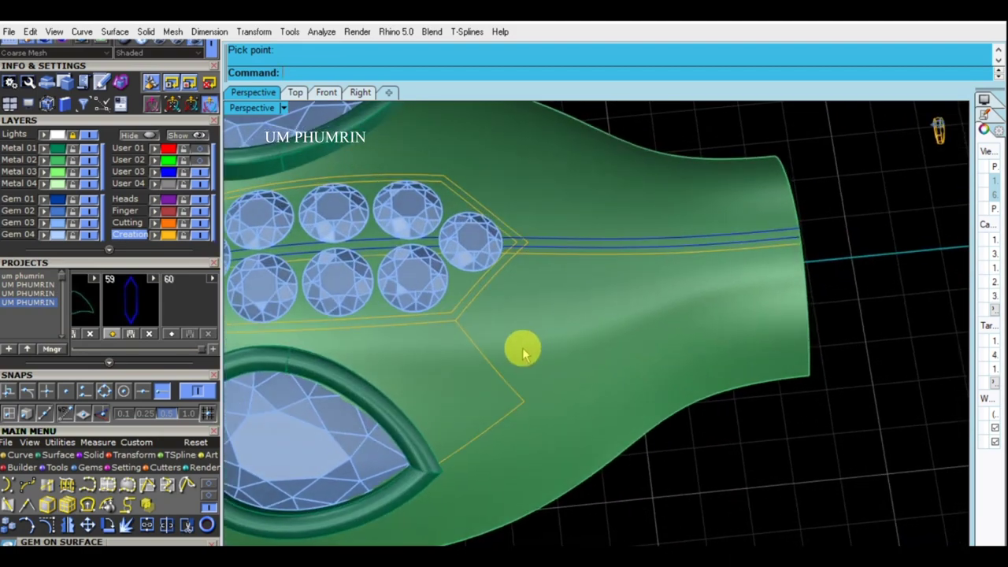
Step: Offset the first scale border curve 0.15 along the green body surface
click(481, 352)
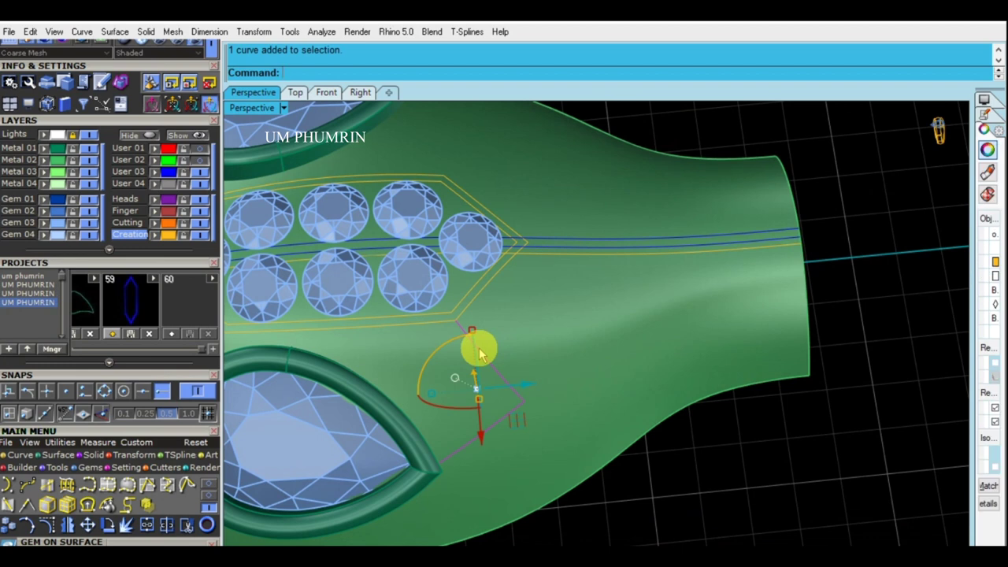
text(O2)
key(Return)
click(546, 353)
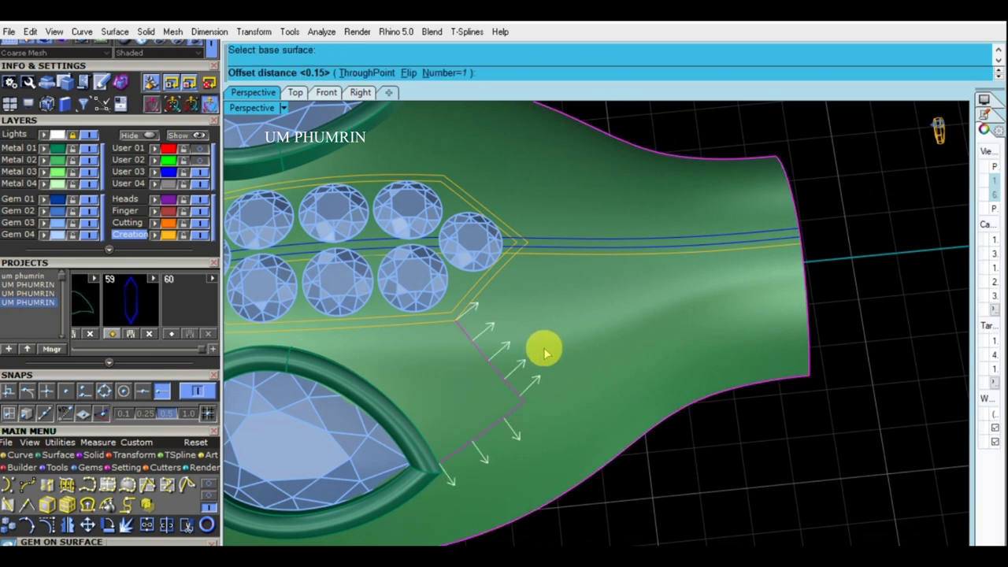
text(.1)
key(Return)
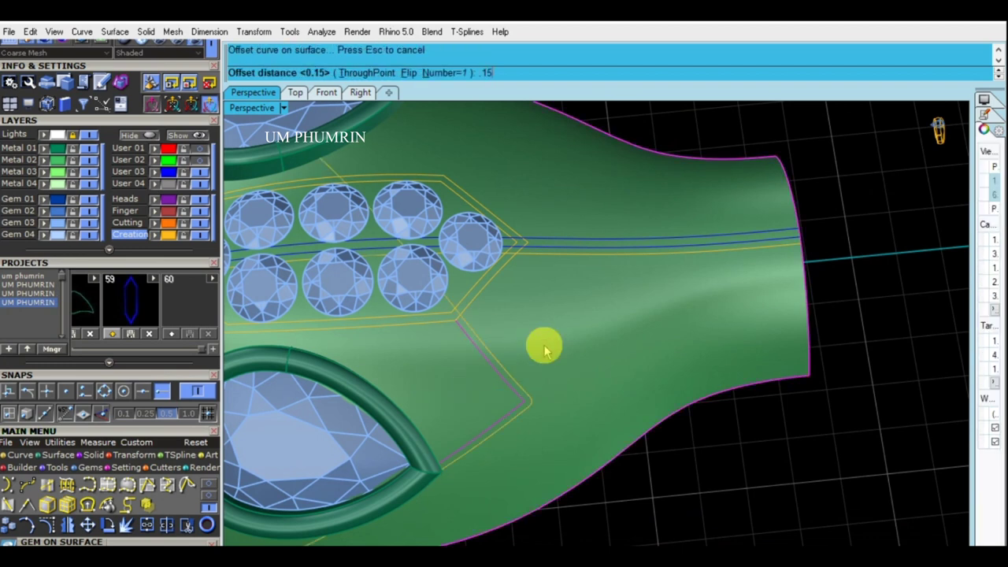
click(711, 462)
click(531, 397)
scroll(534, 395, up, 3)
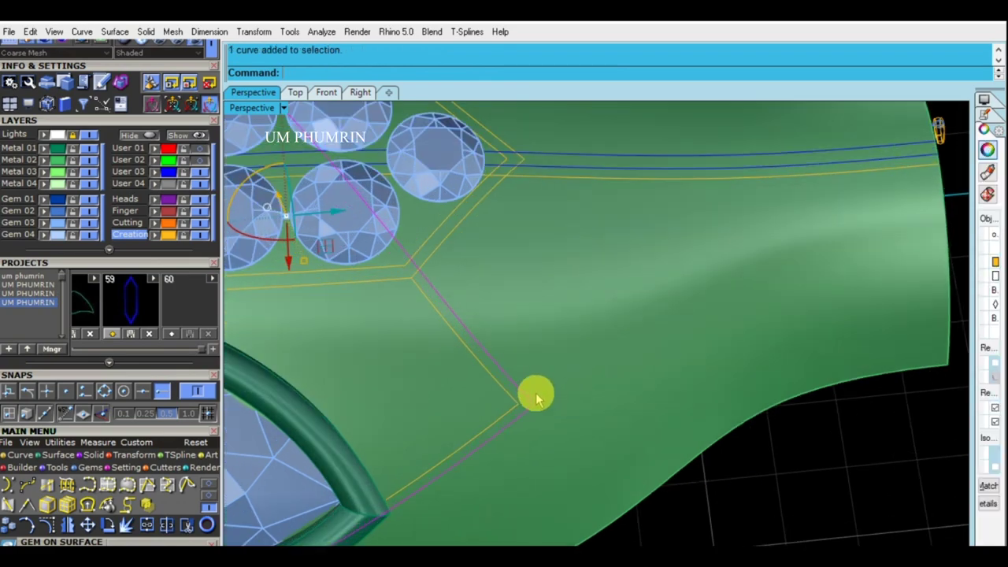
scroll(543, 378, down, 3)
scroll(513, 323, down, 3)
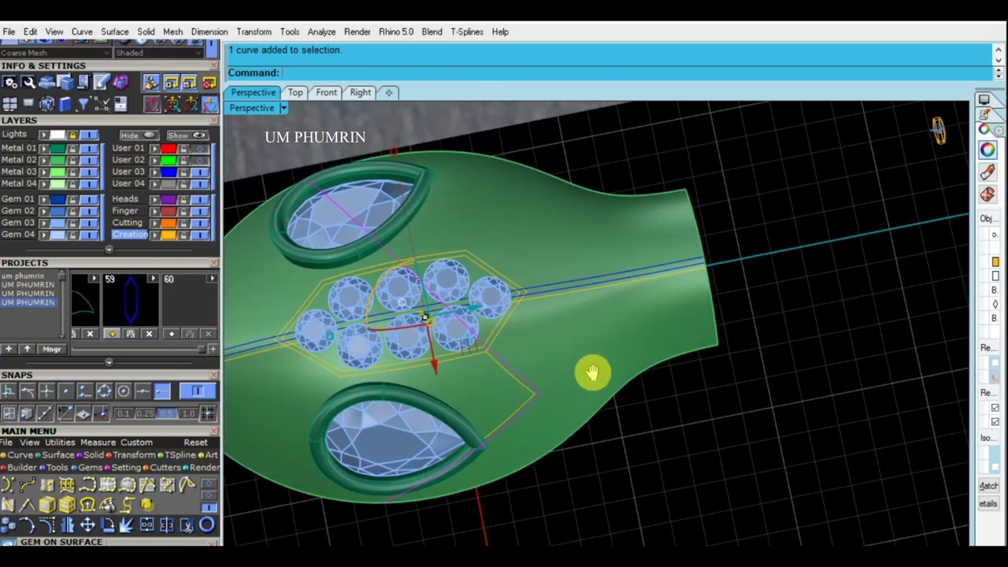
scroll(591, 371, down, 3)
scroll(641, 434, down, 2)
scroll(634, 418, up, 3)
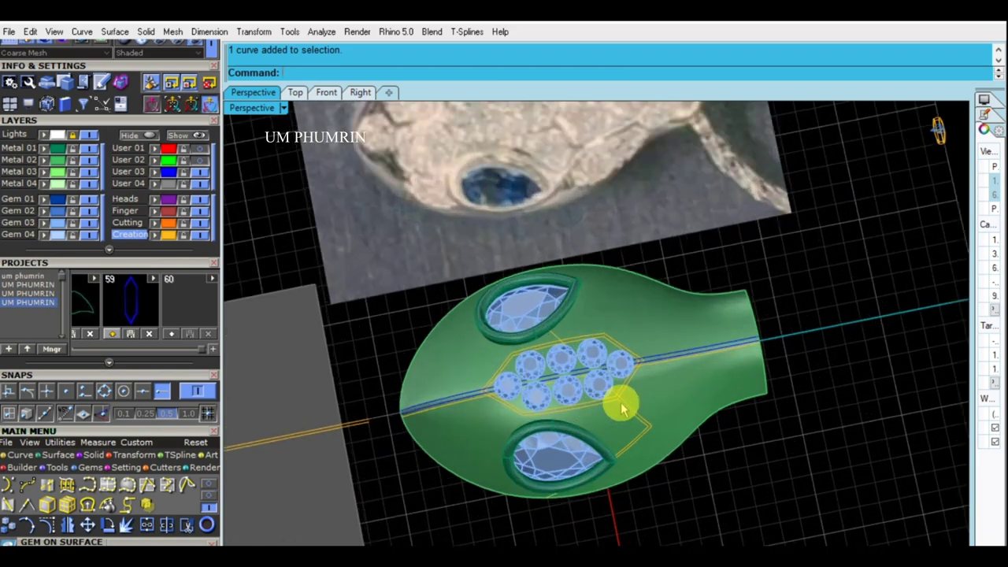
scroll(626, 398, up, 3)
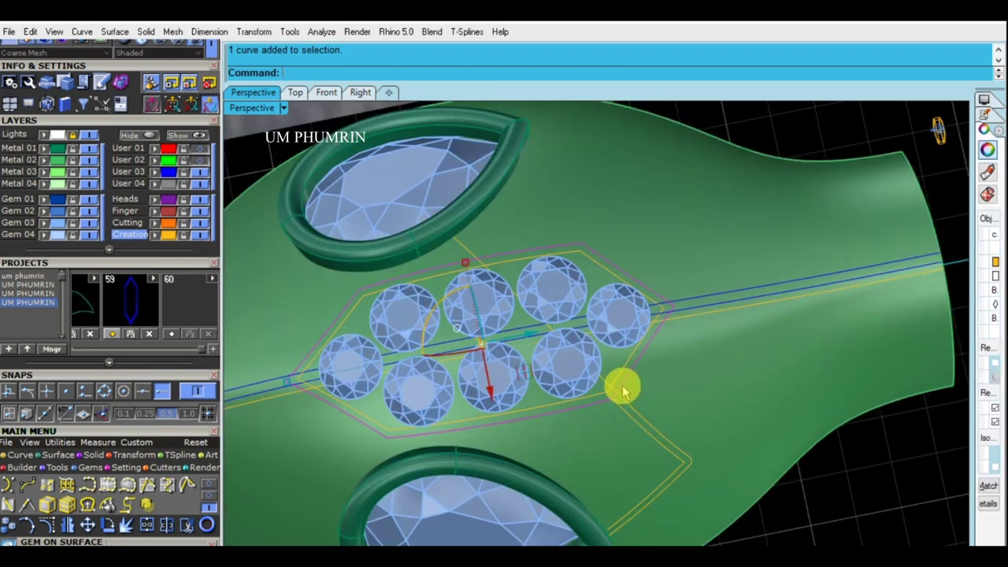
scroll(669, 378, down, 3)
right_drag(704, 367, 603, 376)
scroll(634, 335, up, 3)
right_drag(634, 334, 640, 356)
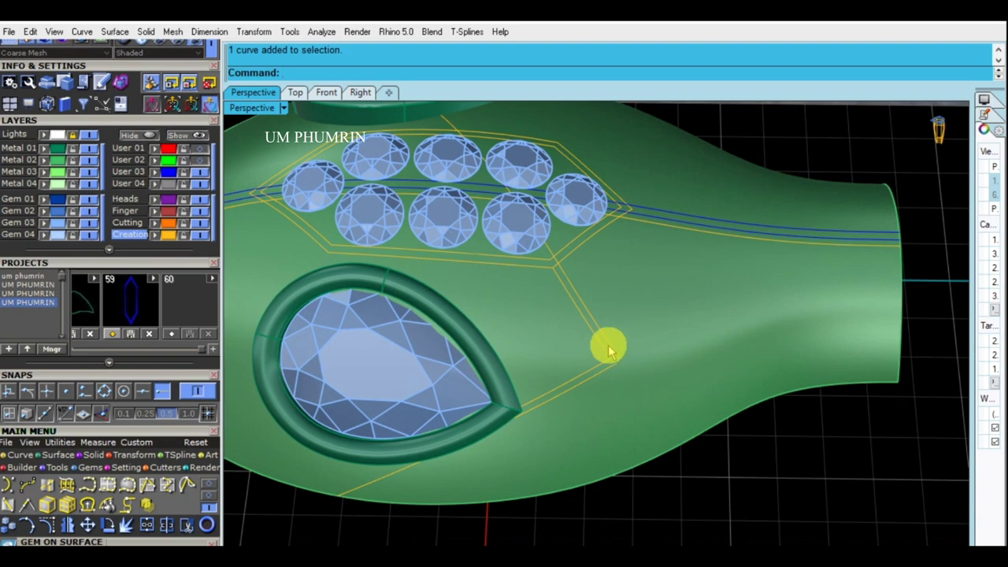
Step: Offset the border curve beside the eye 0.15 on the body surface
click(600, 345)
click(652, 362)
right_click(552, 338)
click(544, 336)
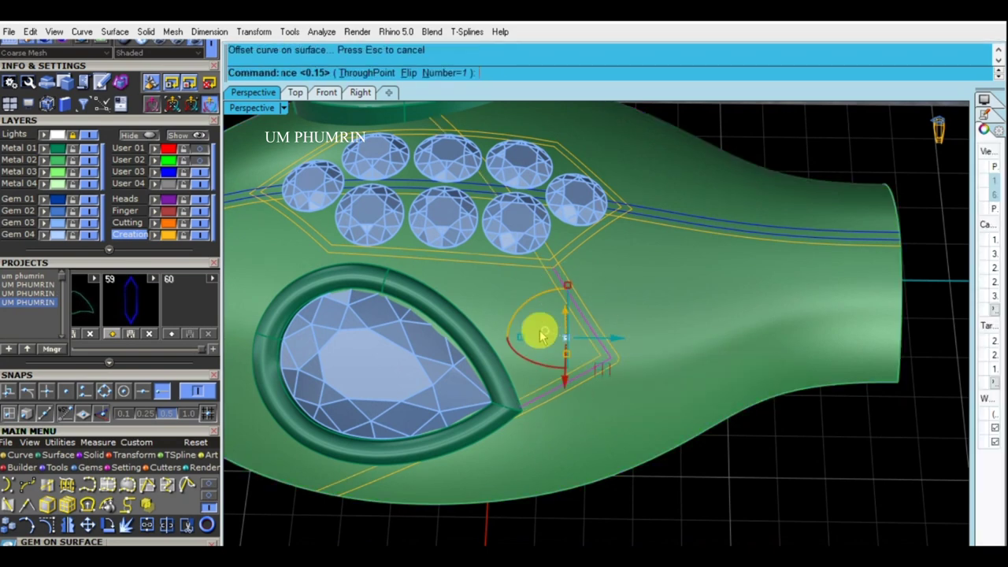
key(Return)
click(766, 446)
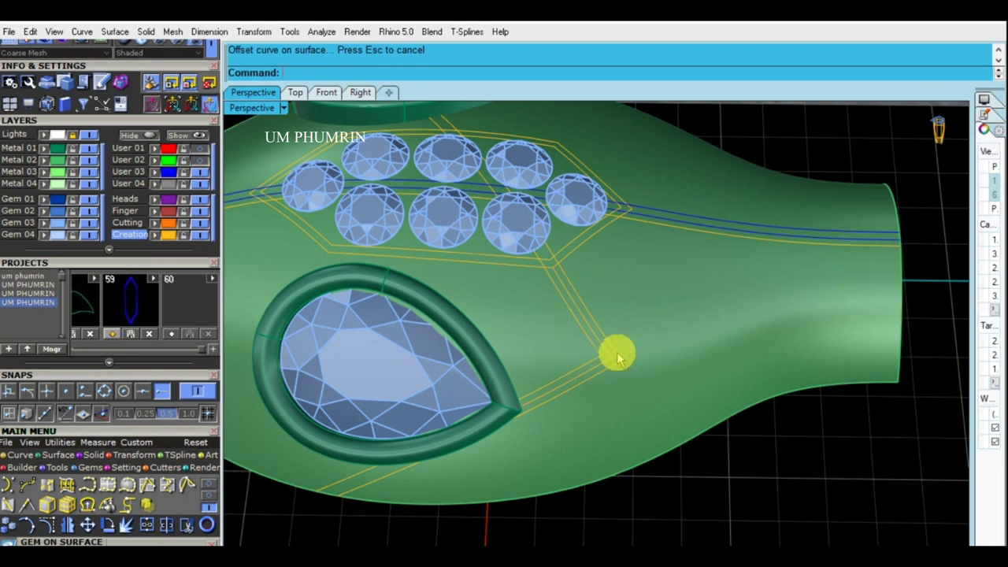
click(618, 359)
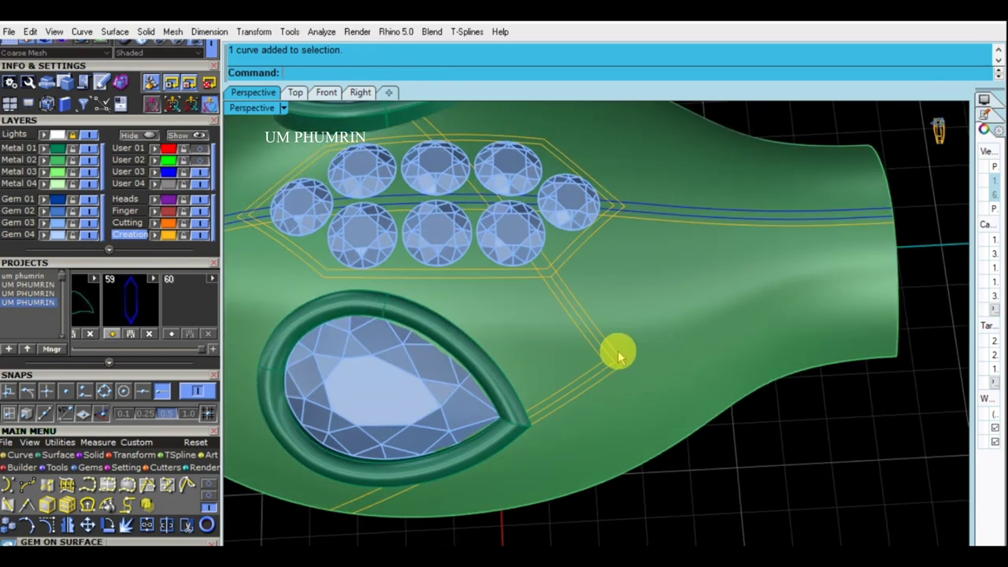
mouse_move(504, 240)
right_down()
mouse_move(574, 292)
mouse_move(507, 292)
right_up()
scroll(506, 292, up, 2)
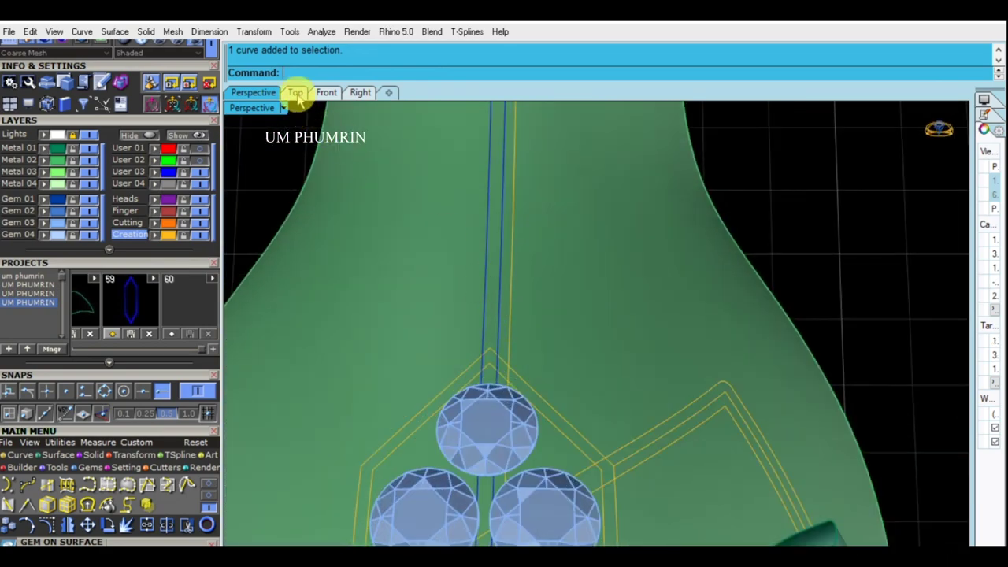
Step: Dimension the gap between the doubled lines in Top view, then delete a stray curve
click(296, 92)
scroll(563, 213, up, 3)
scroll(551, 213, up, 2)
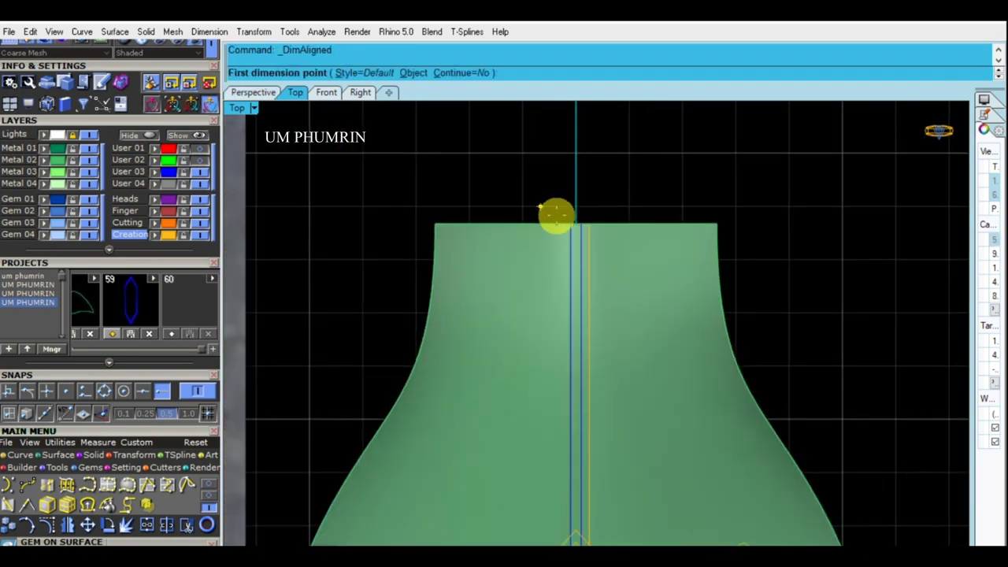
click(577, 227)
click(592, 227)
click(591, 226)
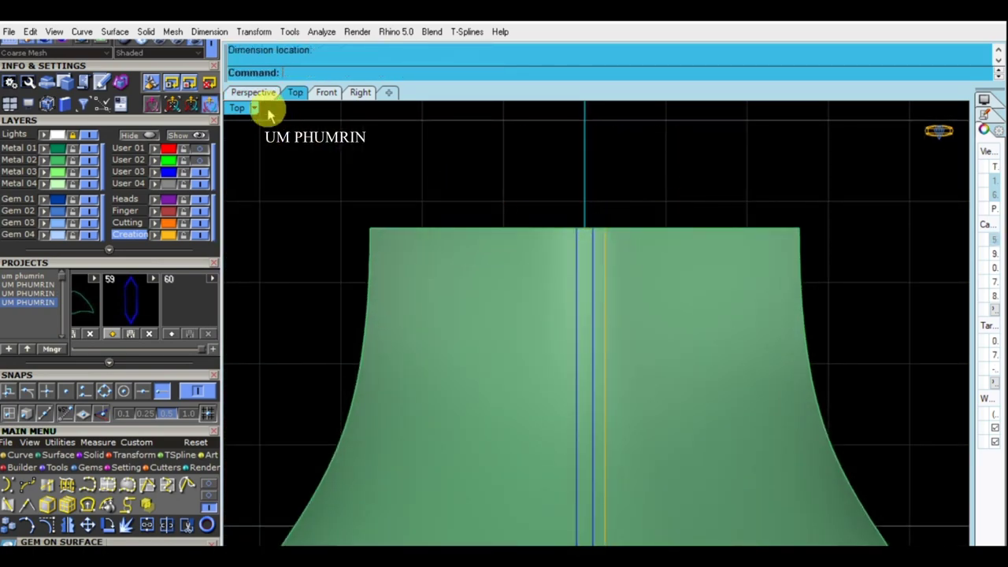
click(253, 92)
mouse_move(515, 270)
right_down()
mouse_move(575, 322)
mouse_move(580, 284)
mouse_move(574, 331)
mouse_move(583, 306)
mouse_move(585, 349)
mouse_move(611, 360)
mouse_move(518, 349)
mouse_move(583, 360)
mouse_move(547, 331)
mouse_move(574, 353)
mouse_move(551, 315)
right_up()
click(583, 306)
key(Delete)
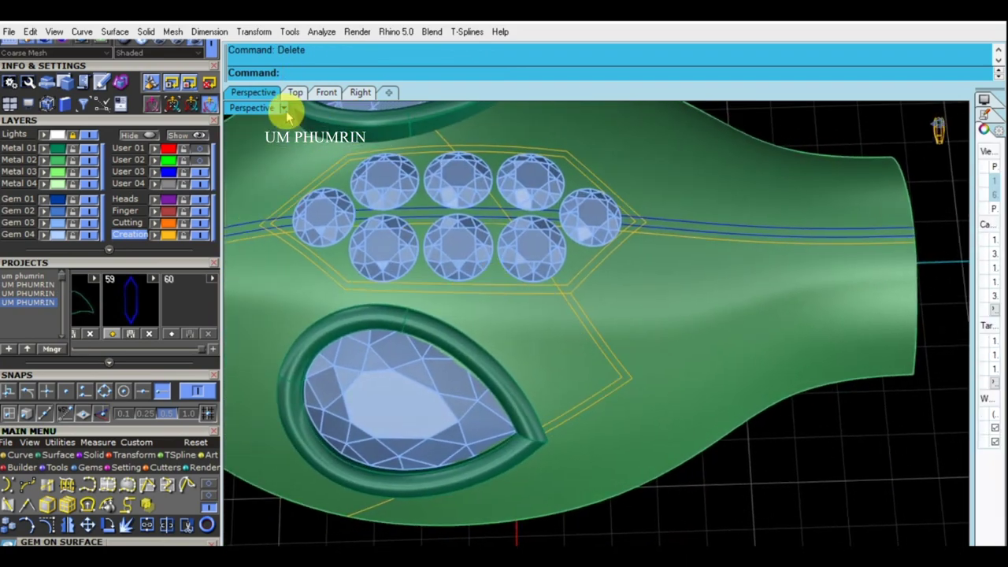
Step: Start a DimAligned measurement in Top view, then cancel it
click(295, 92)
scroll(645, 371, down, 3)
scroll(612, 203, down, 2)
text(DimAligned)
key(Return)
scroll(612, 292, up, 3)
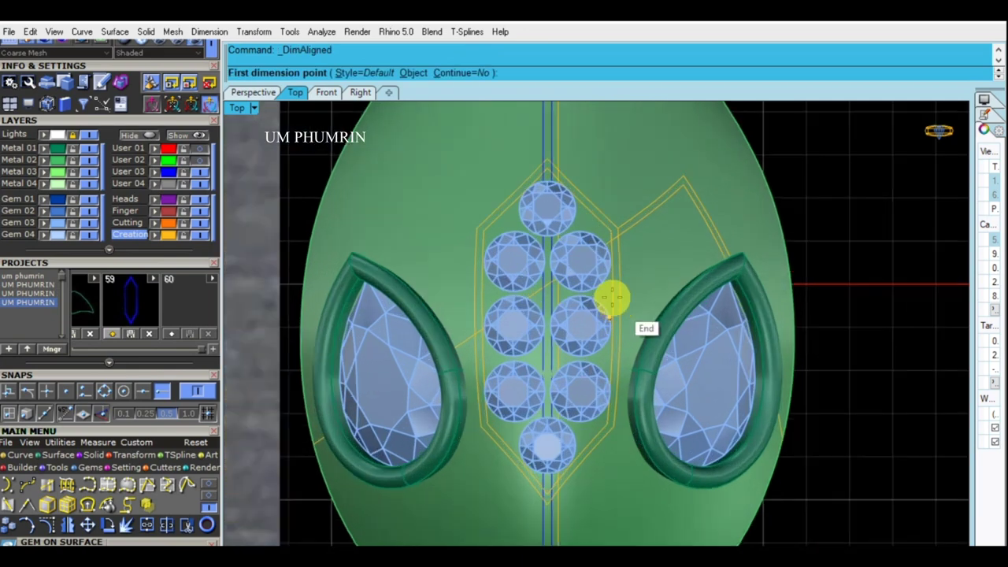
scroll(614, 287, up, 3)
key(Escape)
Step: Offset the gem cluster's hexagon outline 0.15 along the body surface with OffsetCrvOnSrf
click(603, 187)
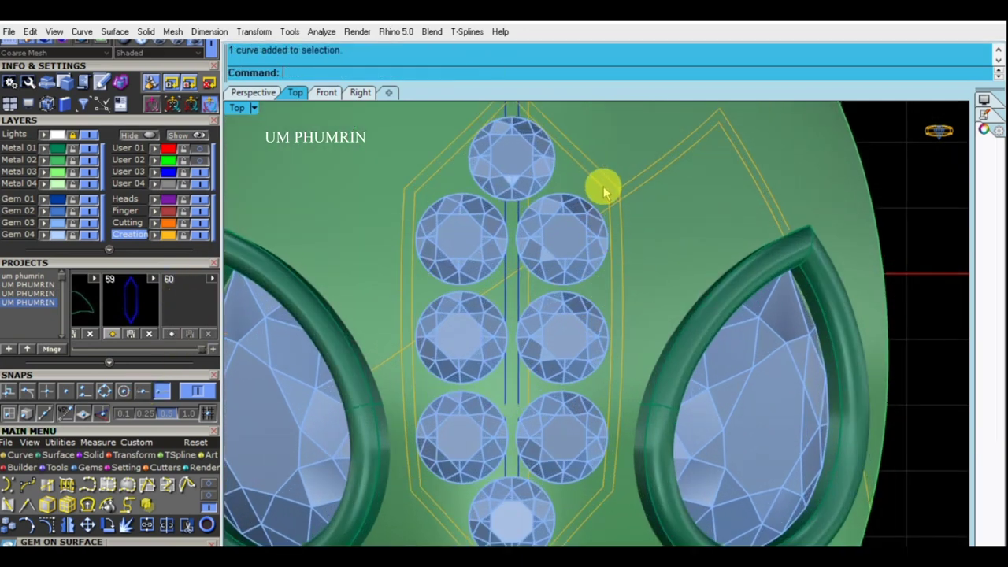
scroll(603, 236, down, 3)
click(605, 249)
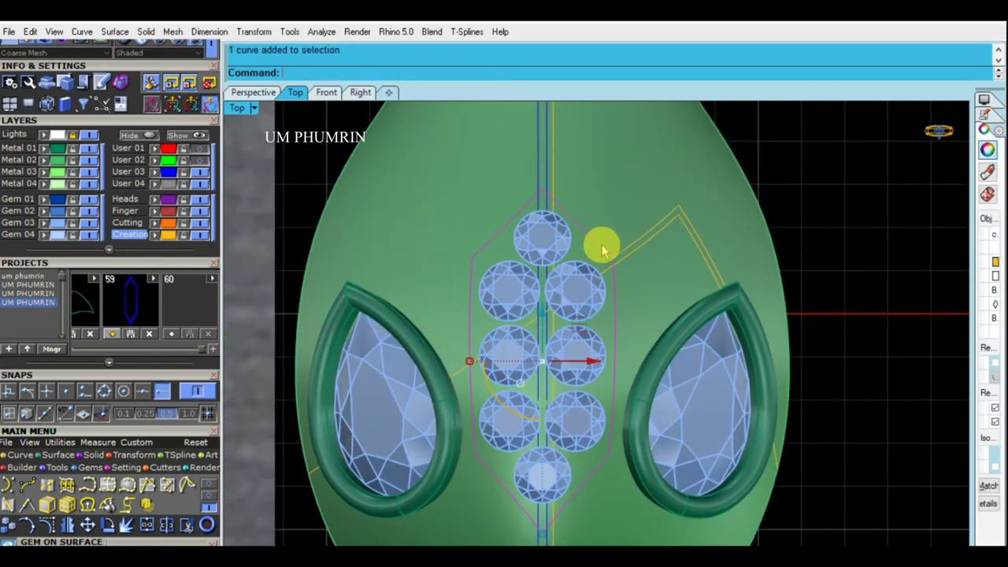
text(OffsetCrvOnSrf)
key(Return)
click(607, 214)
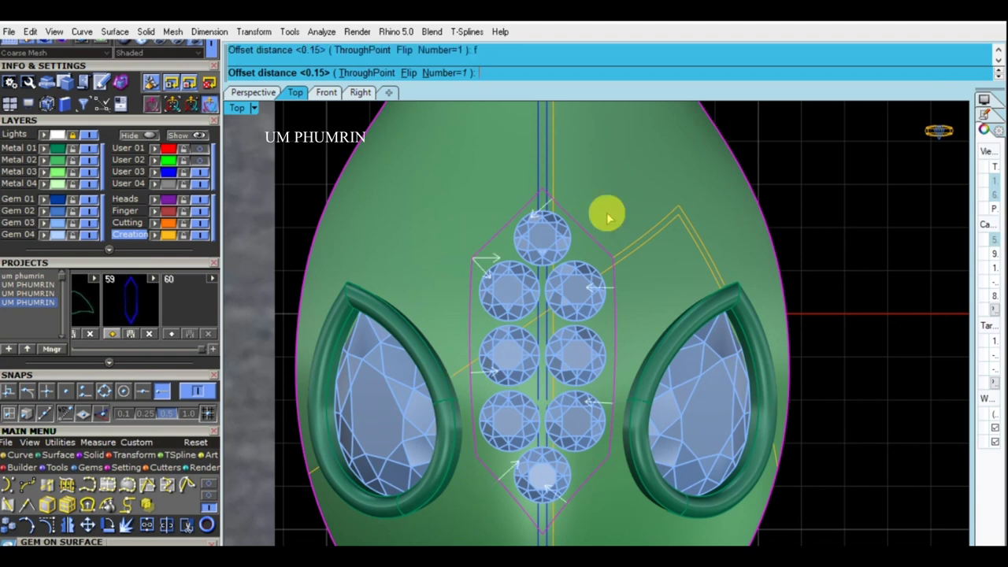
scroll(625, 265, down, 2)
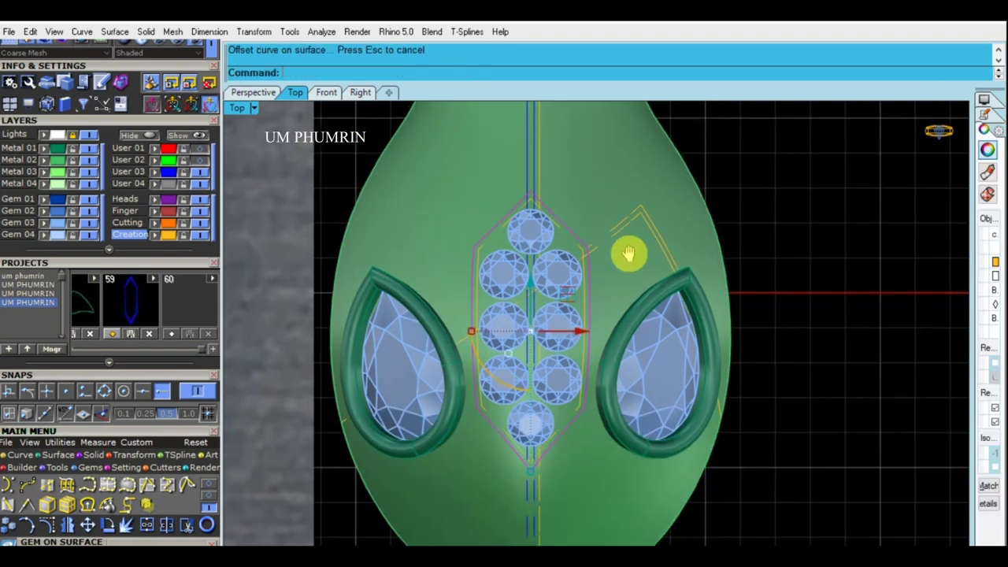
scroll(646, 263, down, 3)
click(540, 461)
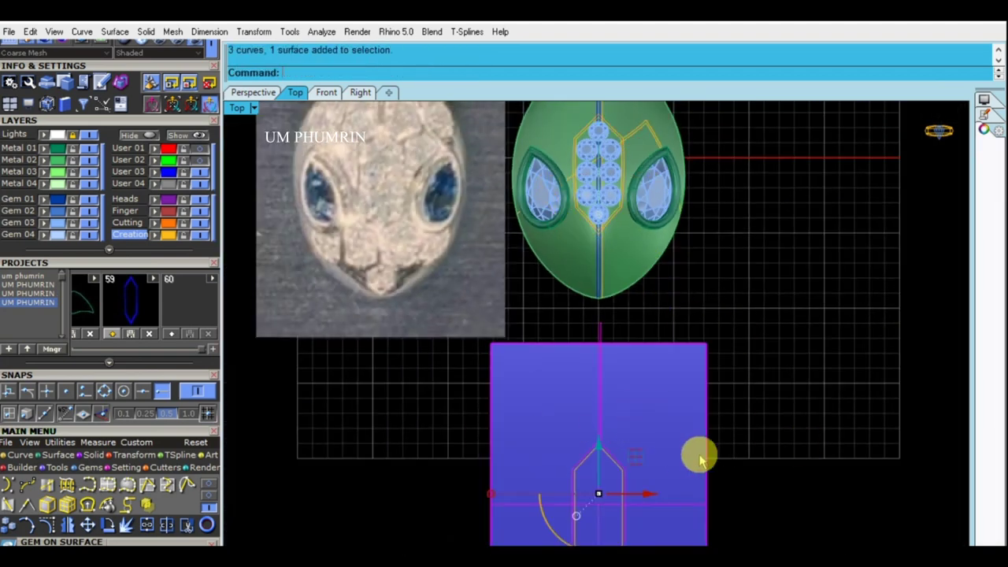
Step: Delete the blue plane and its curves, then review the gem-cluster hexagon in Perspective
scroll(622, 417, down, 2)
key(Delete)
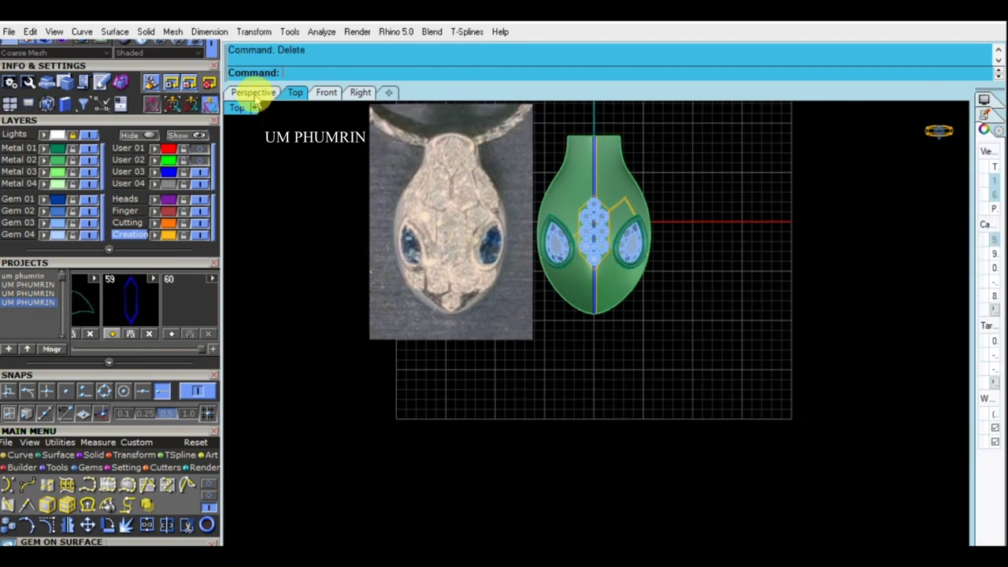
click(260, 94)
mouse_move(672, 299)
right_down()
mouse_move(690, 360)
mouse_move(685, 352)
right_up()
mouse_move(622, 344)
right_down()
mouse_move(585, 355)
mouse_move(675, 367)
mouse_move(683, 349)
right_up()
click(653, 353)
right_drag(409, 360, 450, 331)
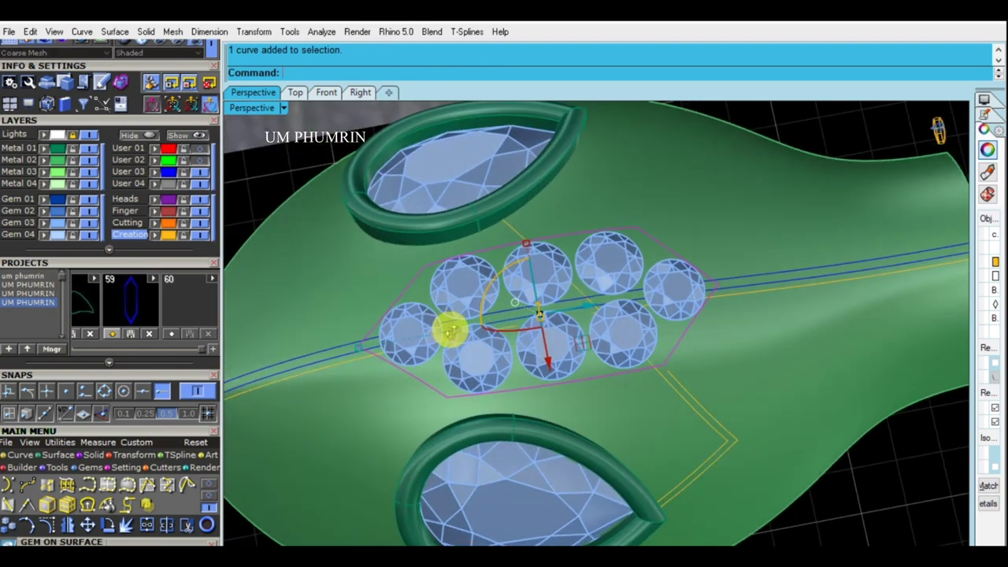
scroll(373, 364, up, 3)
scroll(626, 355, down, 3)
mouse_move(626, 355)
right_down()
mouse_move(625, 304)
mouse_move(635, 361)
right_up()
text(O)
scroll(874, 493, down, 3)
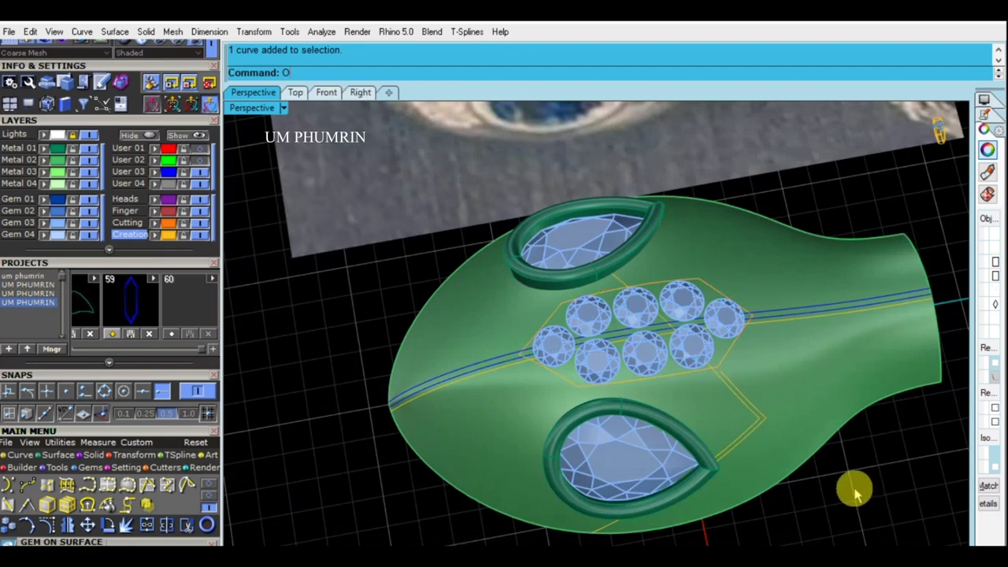
Step: Undo that deletion, then window-select and delete the blue plane with its hexagon curves
key(ctrl+z)
click(461, 383)
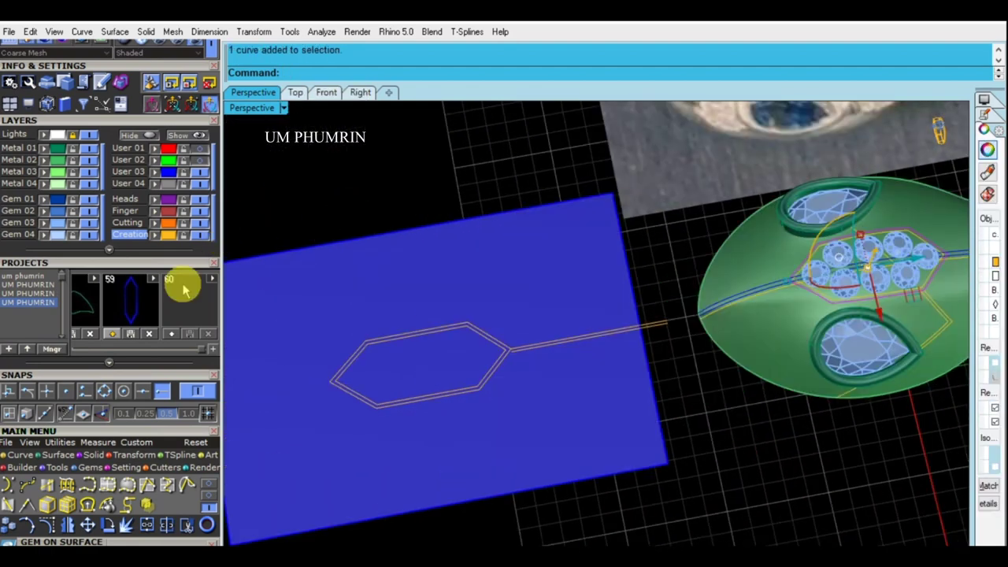
scroll(666, 425, down, 2)
drag(667, 425, 399, 297)
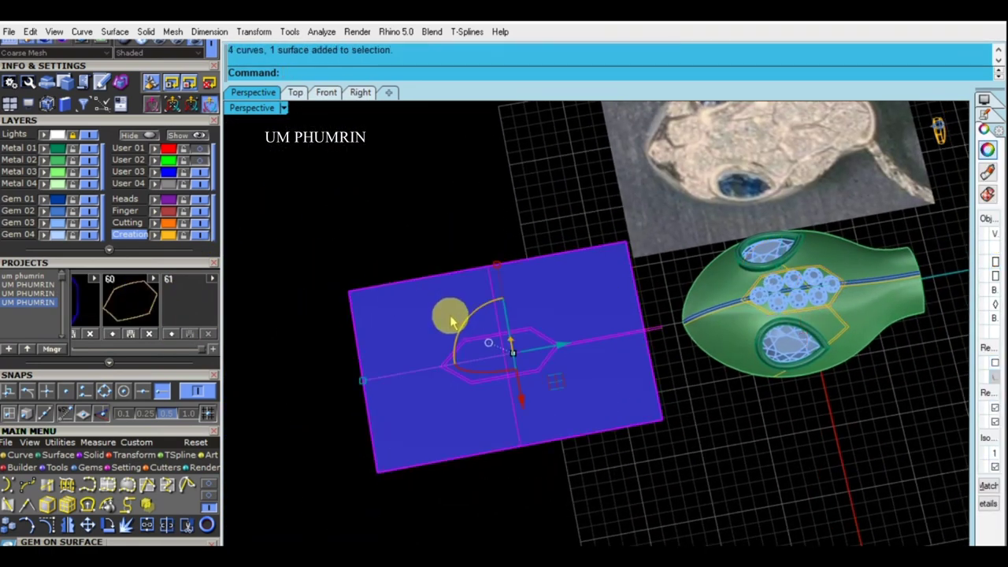
key(ctrl+l)
key(ctrl+alt+l)
drag(659, 475, 421, 326)
key(Delete)
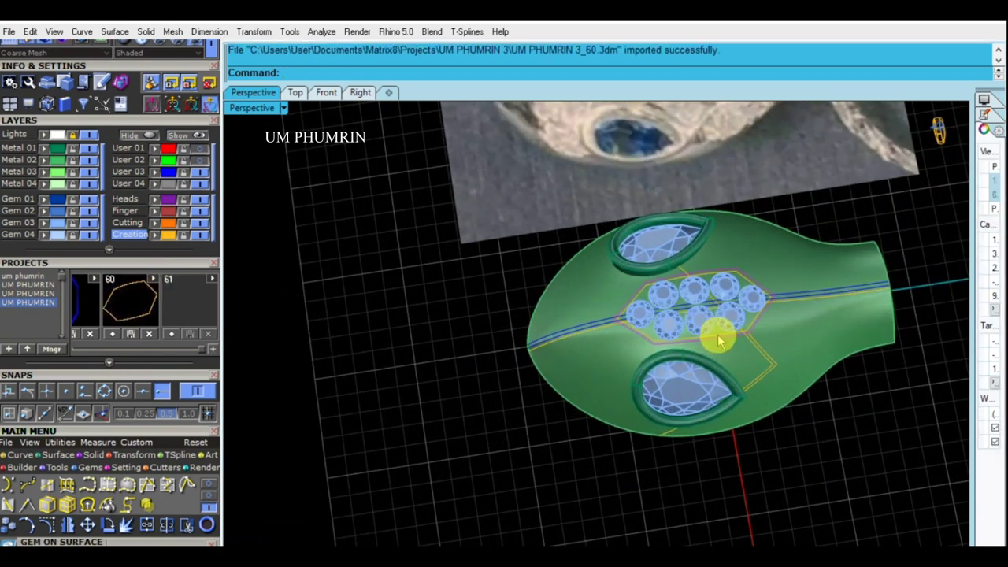
Step: Delete one leftover unwanted curve from among the overlapping objects
scroll(717, 340, up, 3)
scroll(745, 404, down, 3)
scroll(700, 364, up, 4)
click(640, 352)
key(Delete)
text(O2)
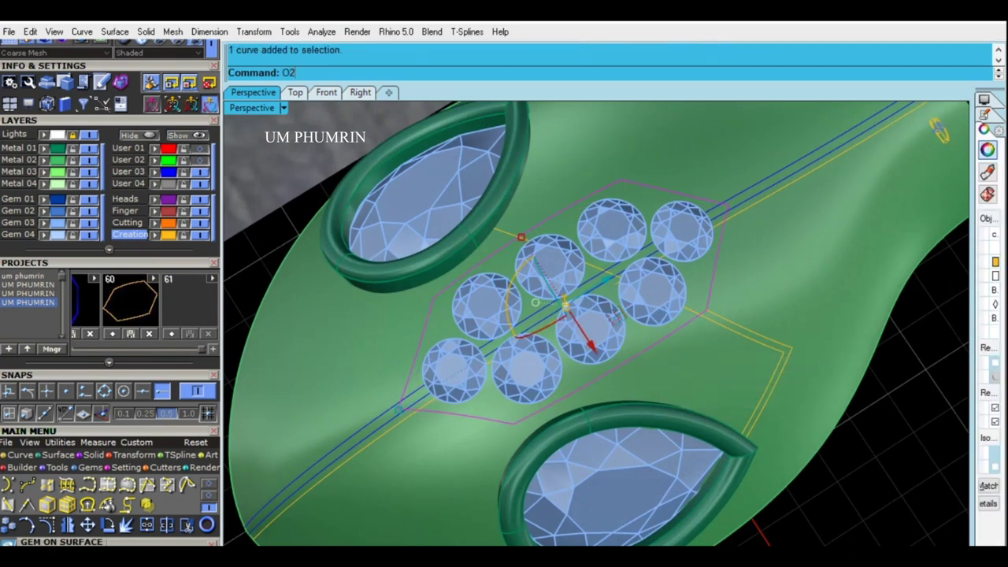
Step: Offset the hexagon outline around the gems along the body surface
key(Return)
click(691, 367)
key(Return)
Step: Finish the surface curve traced along the pear bezel's outer edge
mouse_move(732, 402)
shift+right_down()
mouse_move(664, 353)
mouse_move(701, 366)
shift+right_up()
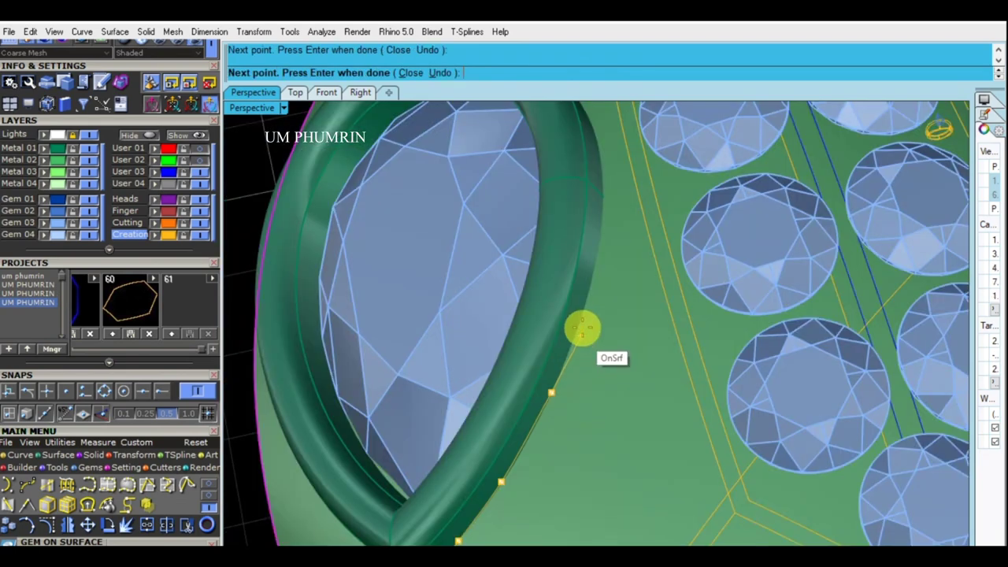
scroll(579, 322, up, 1)
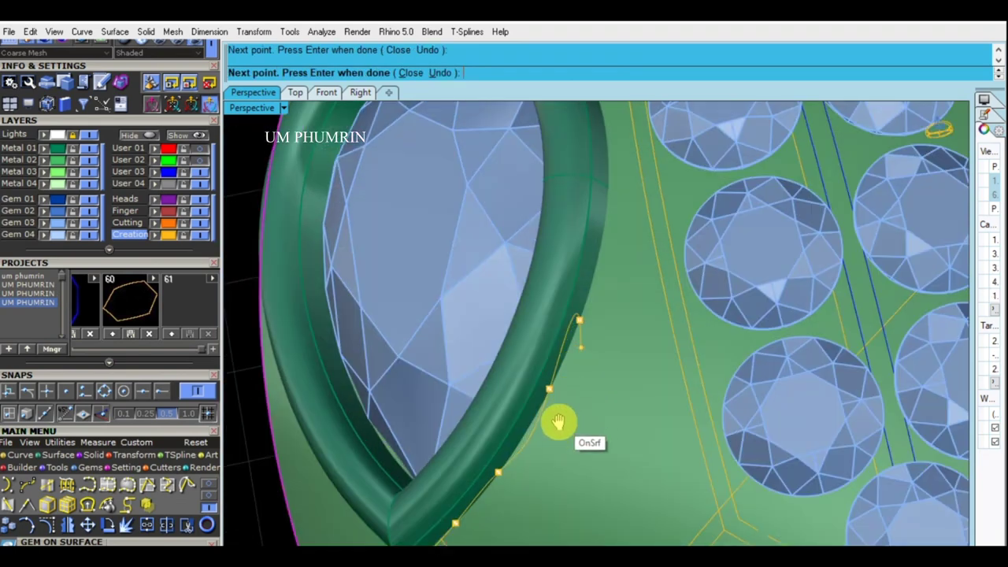
scroll(579, 330, up, 1)
scroll(578, 317, down, 2)
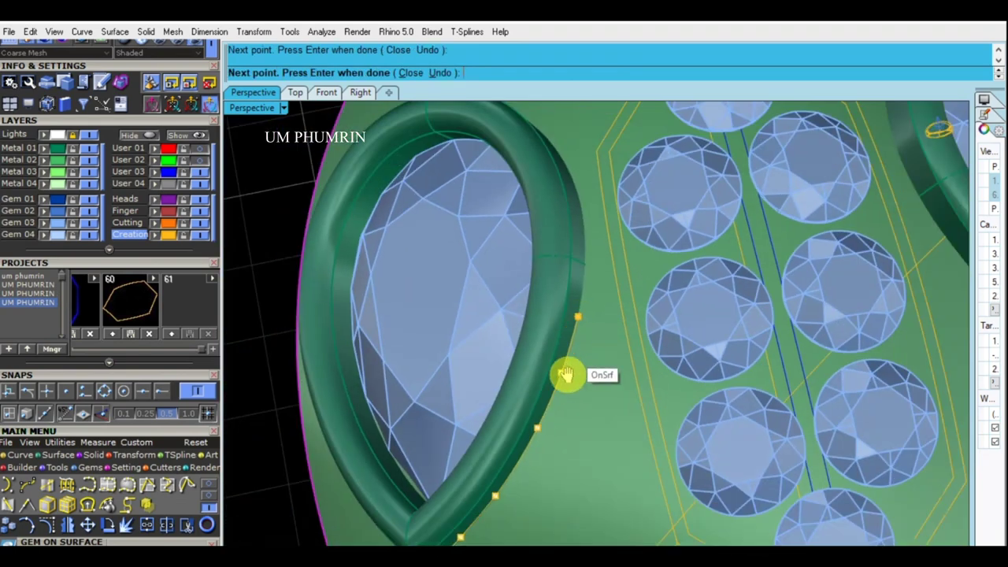
scroll(574, 341, up, 1)
scroll(565, 364, up, 1)
scroll(567, 352, down, 1)
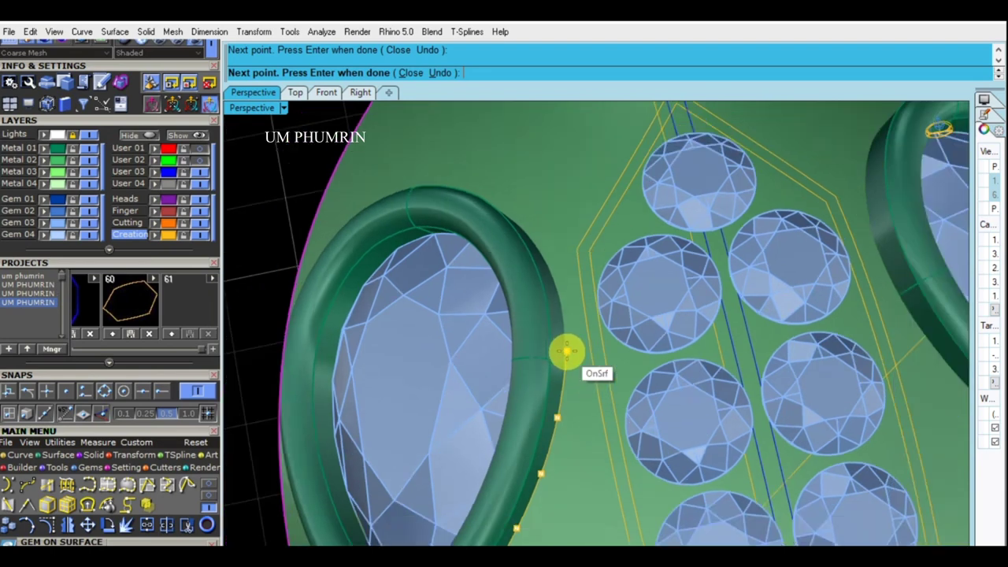
scroll(565, 352, down, 1)
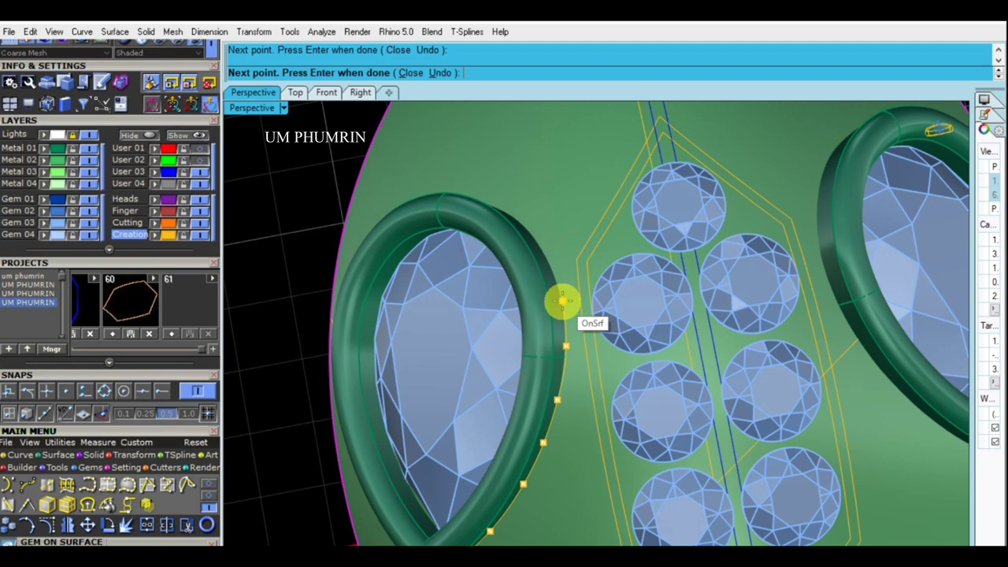
scroll(561, 299, down, 2)
scroll(562, 315, up, 1)
scroll(562, 299, up, 1)
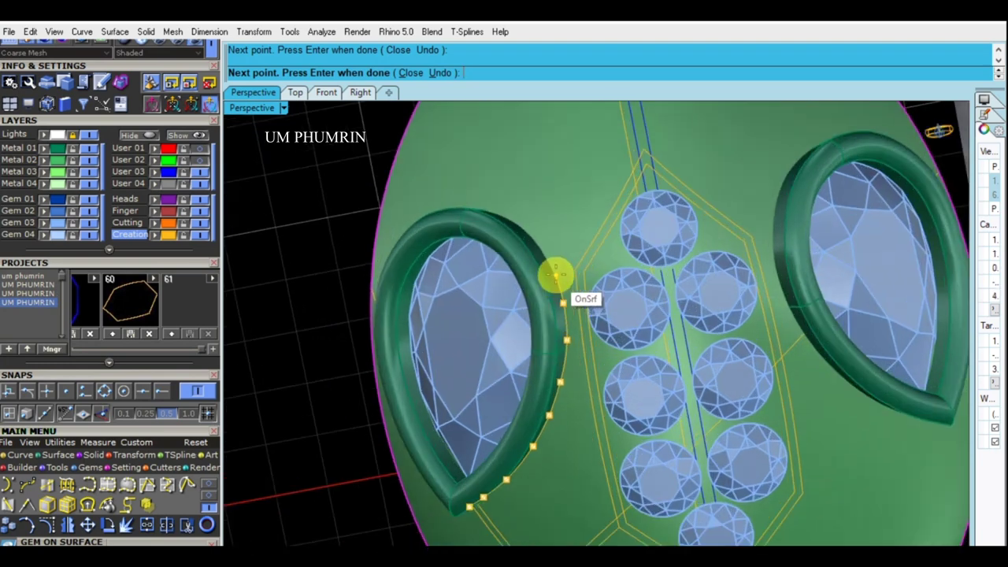
scroll(556, 277, up, 2)
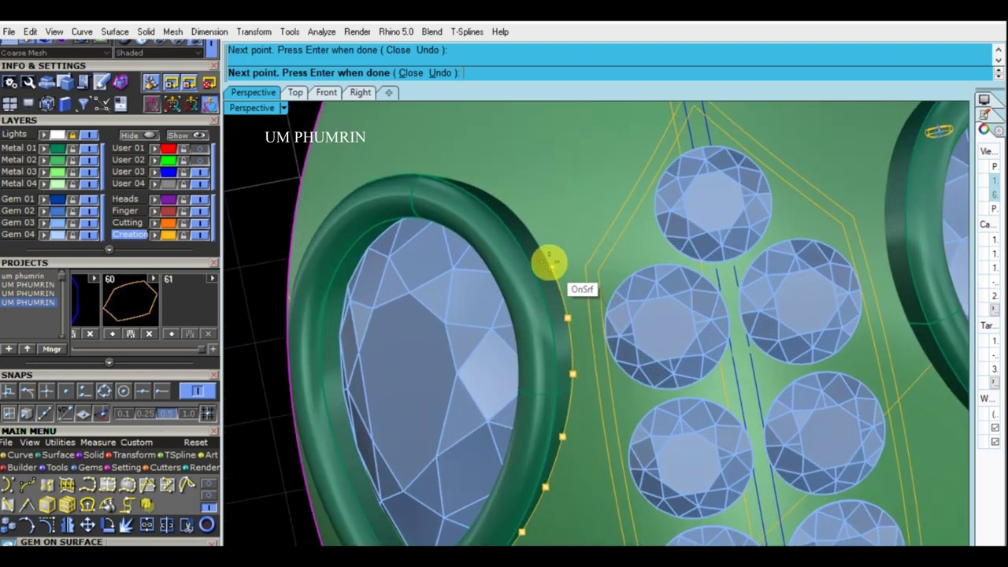
key(Return)
Step: Start Offset Curve on Surface (O) on the new bezel-edge curve
scroll(551, 270, down, 3)
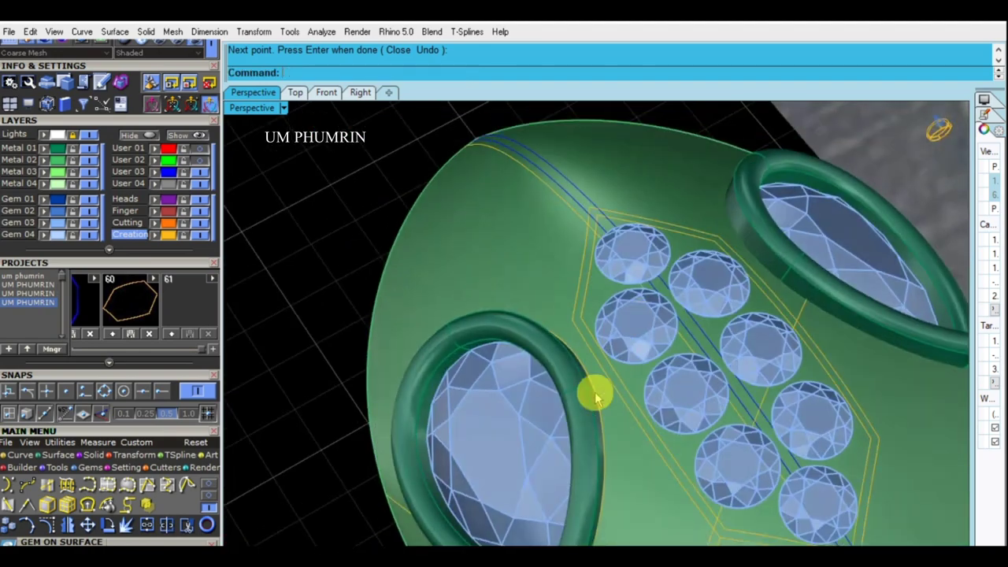
right_drag(591, 392, 581, 360)
scroll(549, 408, up, 2)
scroll(540, 389, up, 2)
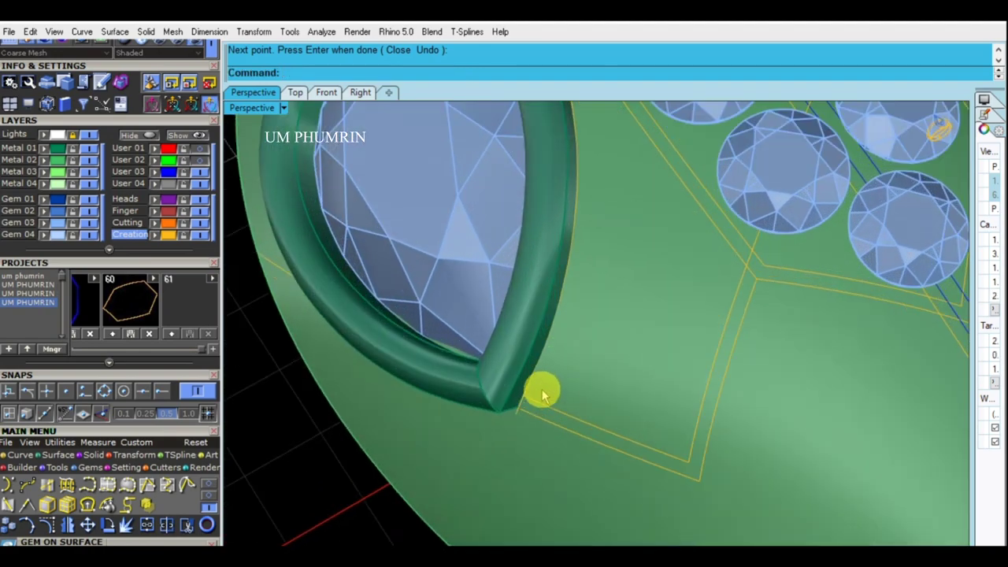
text(O)
key(Return)
click(603, 379)
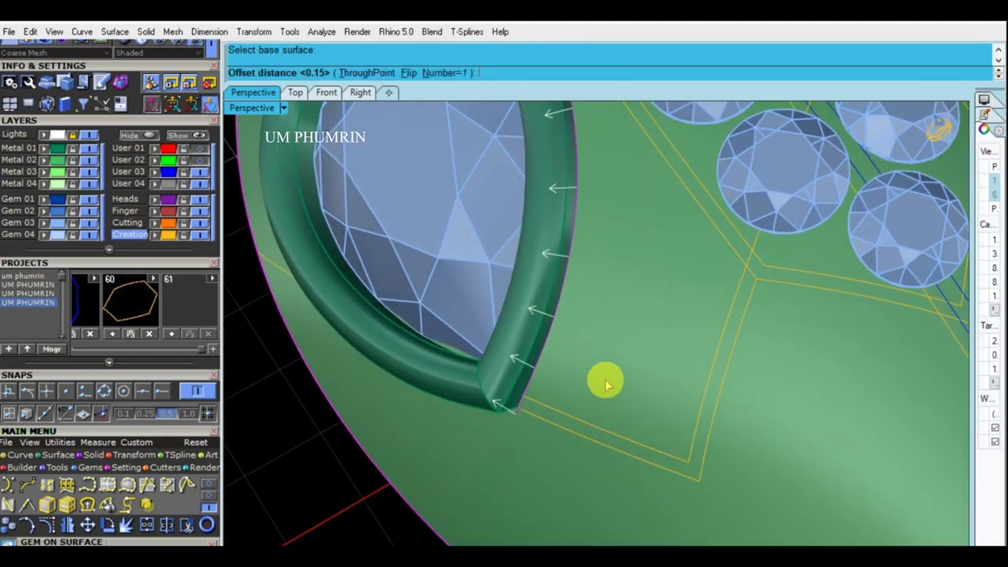
Step: Create the 0.15 offset of the bezel-edge curve on the body
key(Return)
scroll(603, 380, down, 2)
mouse_move(630, 394)
right_down()
mouse_move(533, 416)
mouse_move(578, 303)
right_up()
Step: Split the offset curve at a point near the bezel tip
click(562, 326)
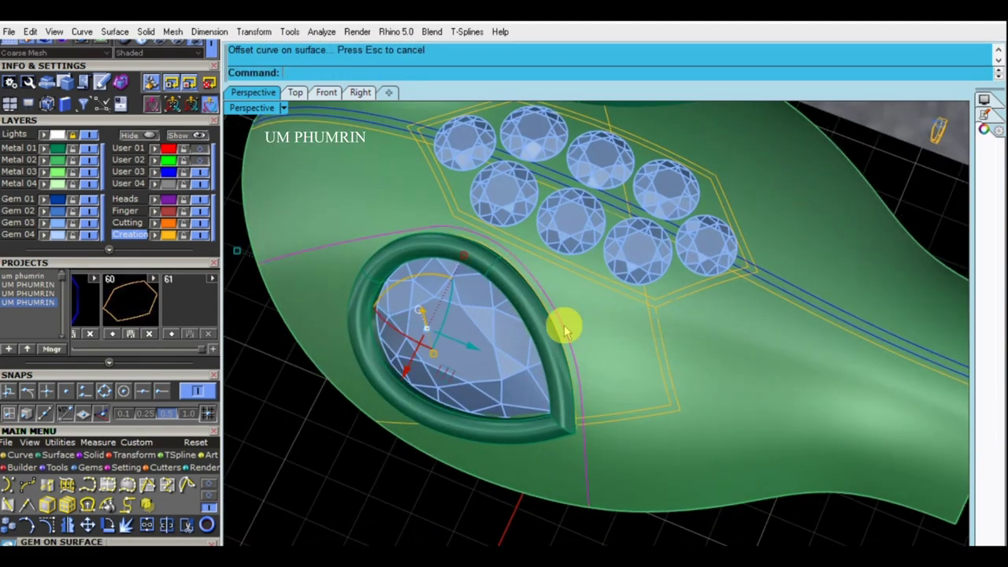
scroll(464, 226, up, 2)
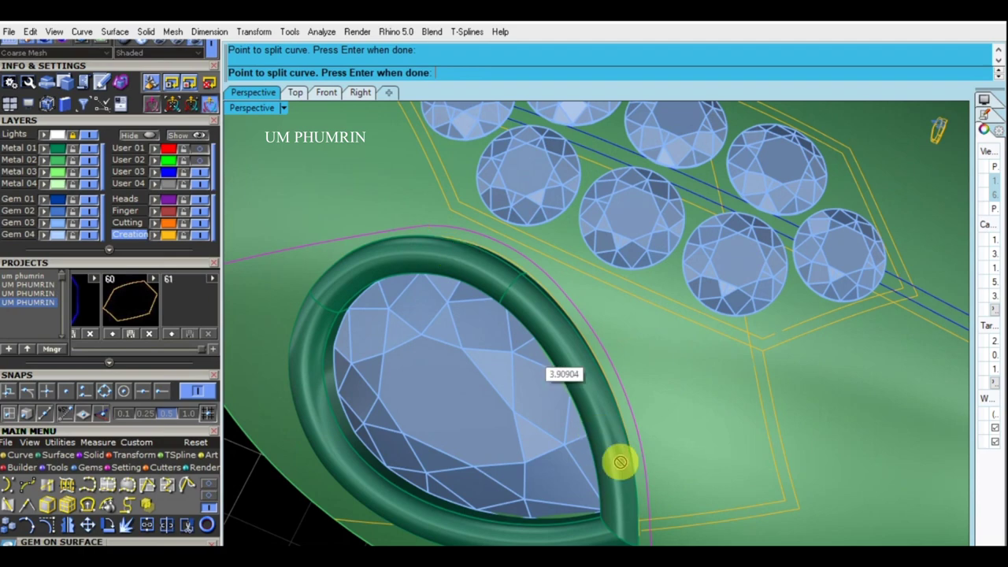
scroll(622, 449, up, 2)
scroll(622, 402, up, 2)
click(609, 364)
key(Return)
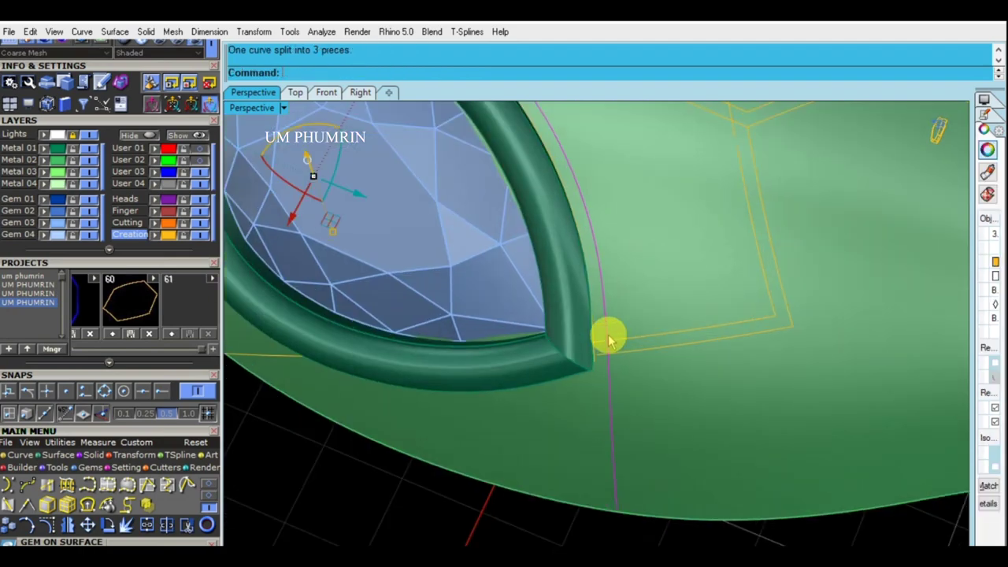
scroll(618, 386, down, 3)
Step: Delete the unwanted offset-curve piece near the bezel tip
key(Delete)
click(627, 408)
click(626, 412)
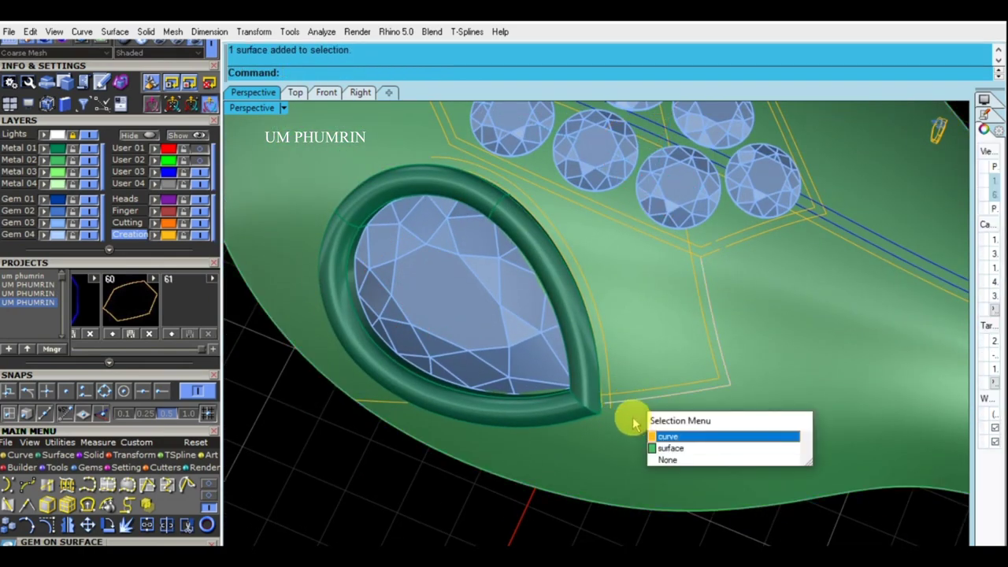
click(708, 434)
Step: Orbit and pan around the pendant to review the doubled border curve
scroll(680, 365, down, 2)
scroll(646, 400, up, 2)
scroll(562, 383, up, 2)
scroll(533, 349, up, 2)
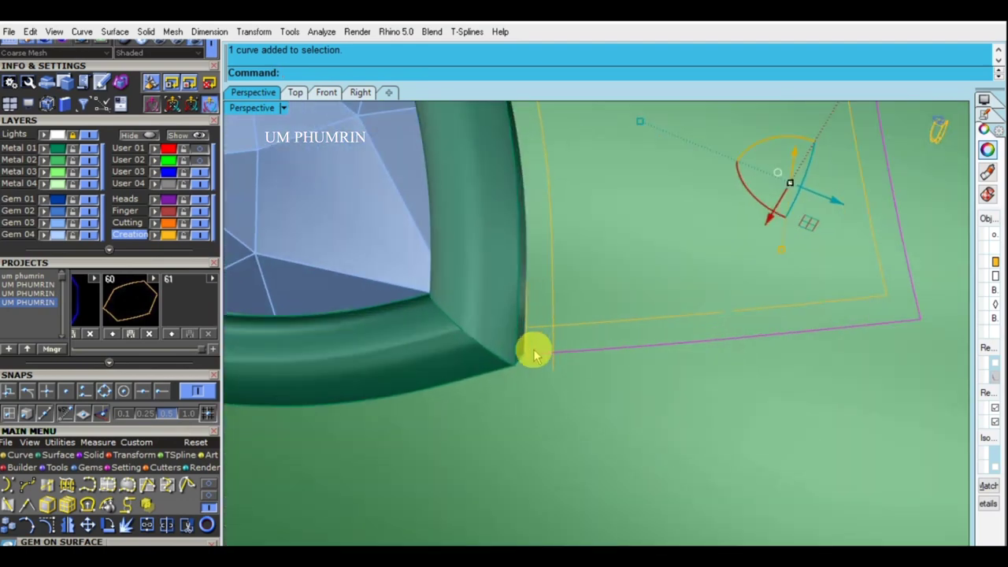
scroll(529, 370, up, 2)
scroll(551, 354, down, 3)
scroll(575, 422, down, 3)
scroll(596, 427, down, 2)
right_drag(613, 400, 617, 406)
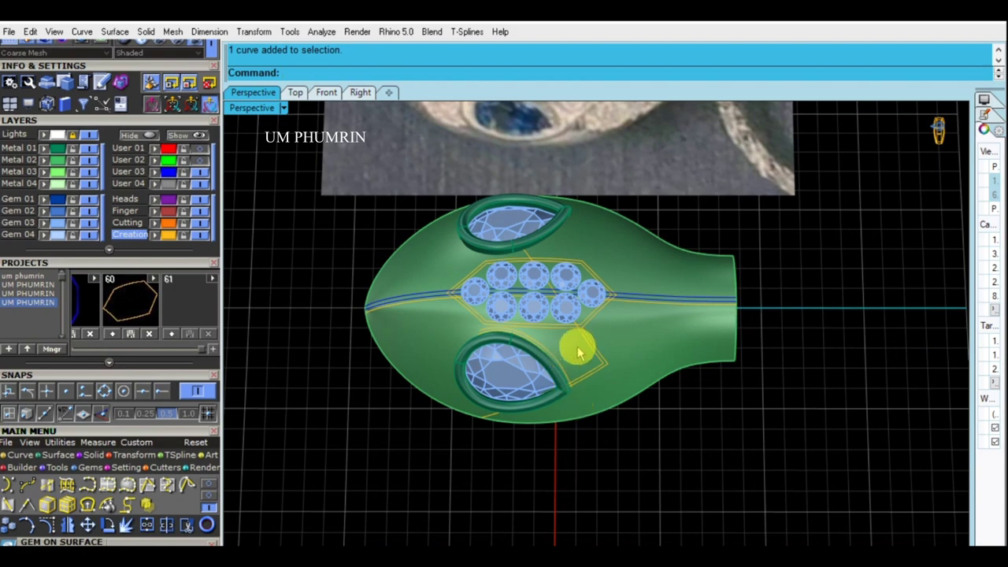
scroll(579, 352, up, 1)
scroll(599, 339, up, 3)
scroll(575, 329, down, 2)
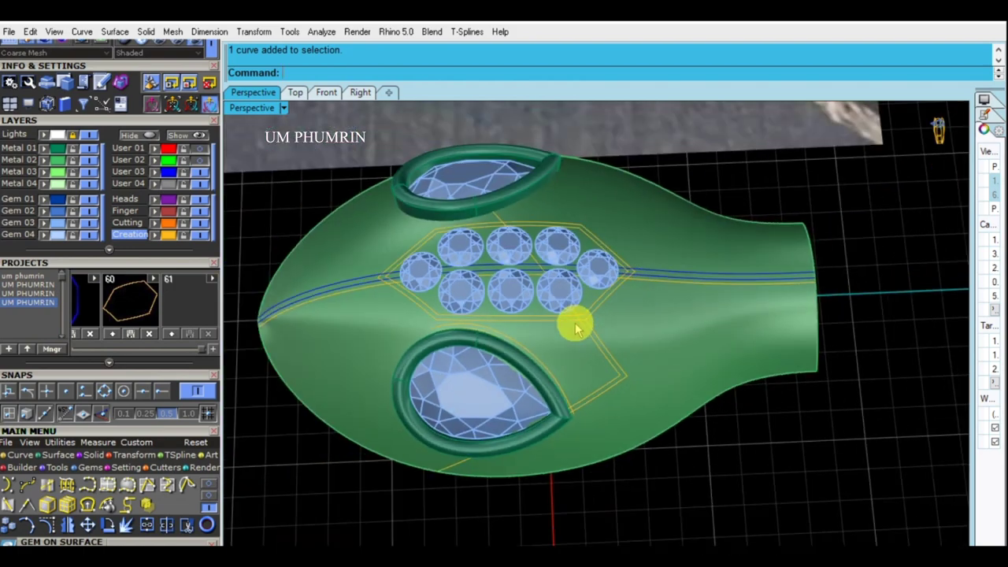
right_drag(508, 330, 607, 355)
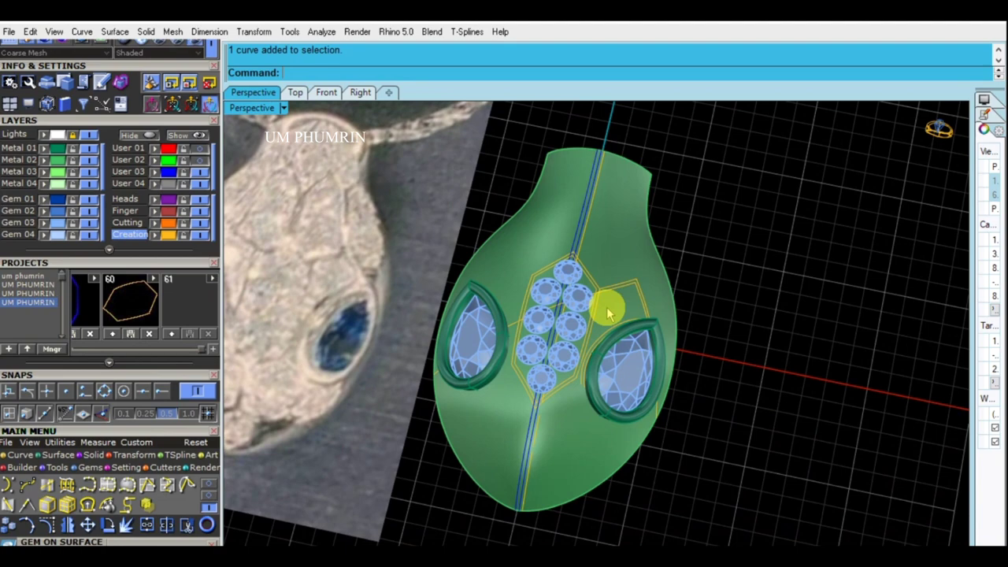
scroll(613, 325, up, 2)
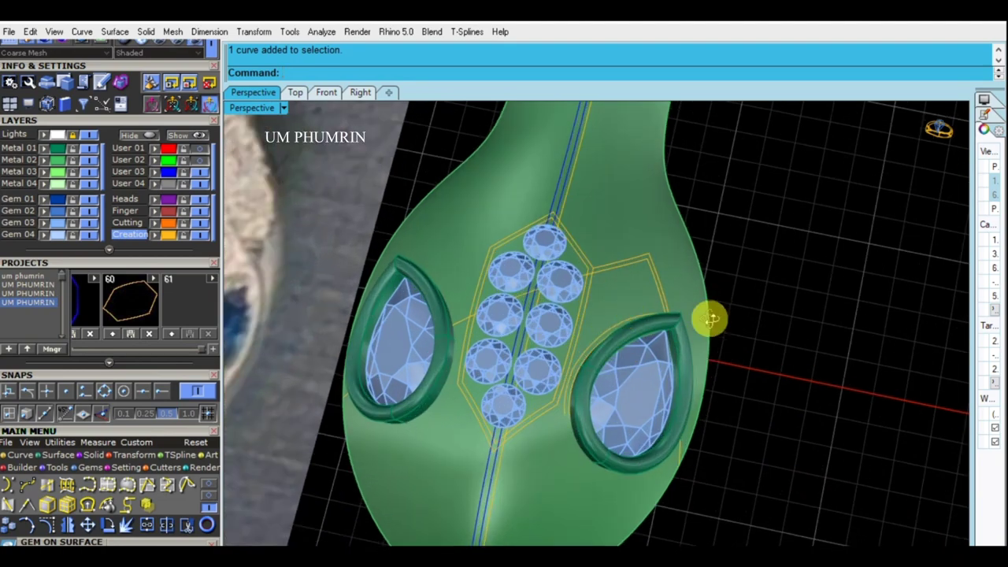
right_drag(730, 320, 612, 311)
scroll(658, 307, up, 2)
shift+right_drag(686, 332, 540, 324)
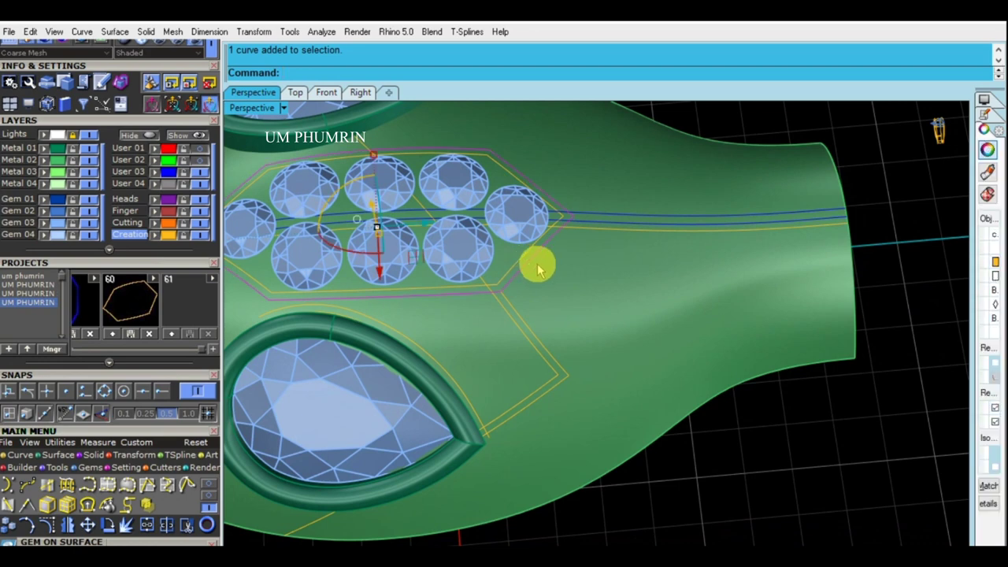
right_drag(536, 263, 776, 452)
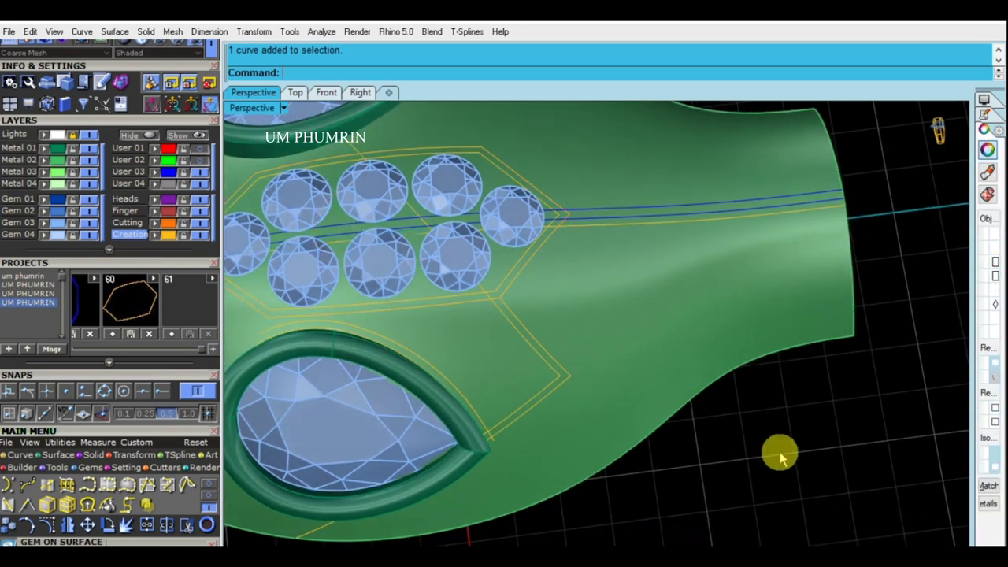
Step: Draw a curve on the body surface snapped to the scale border's end
click(157, 482)
click(500, 295)
scroll(480, 291, up, 2)
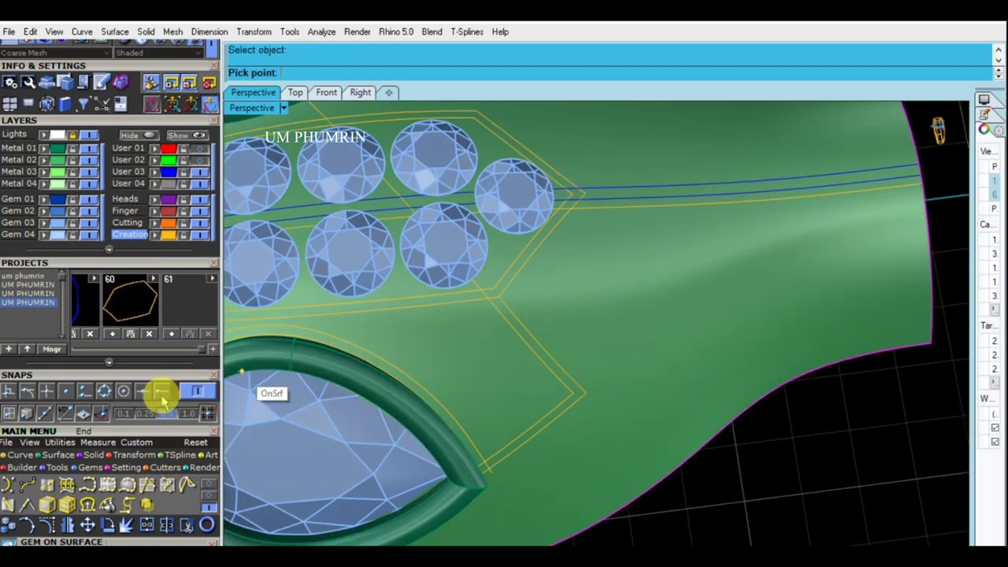
click(162, 392)
click(499, 296)
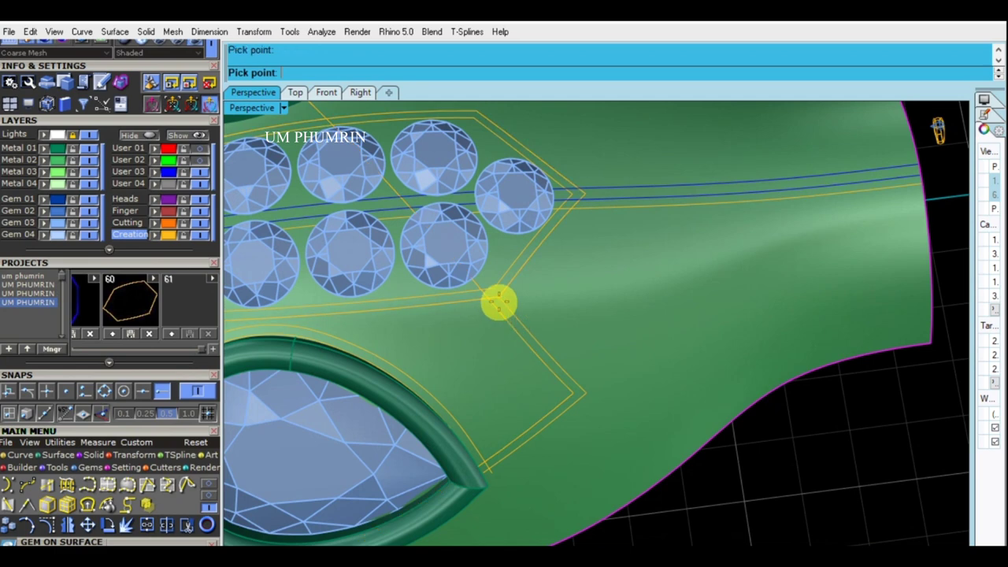
right_click(592, 193)
Step: Offset the new curve along the body surface with Offset Curve on Surface
click(579, 235)
click(622, 259)
text(O2)
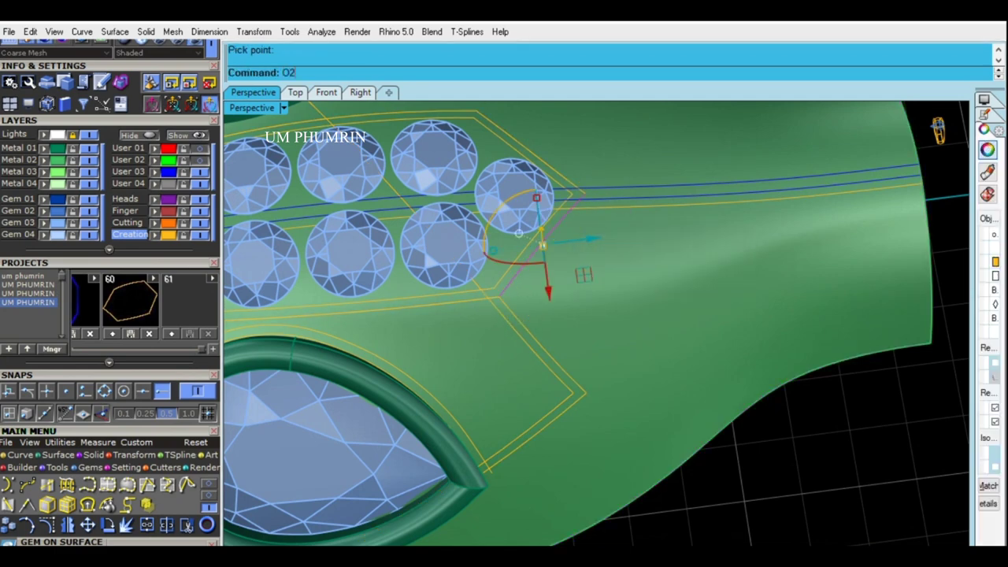
right_click(583, 274)
click(579, 275)
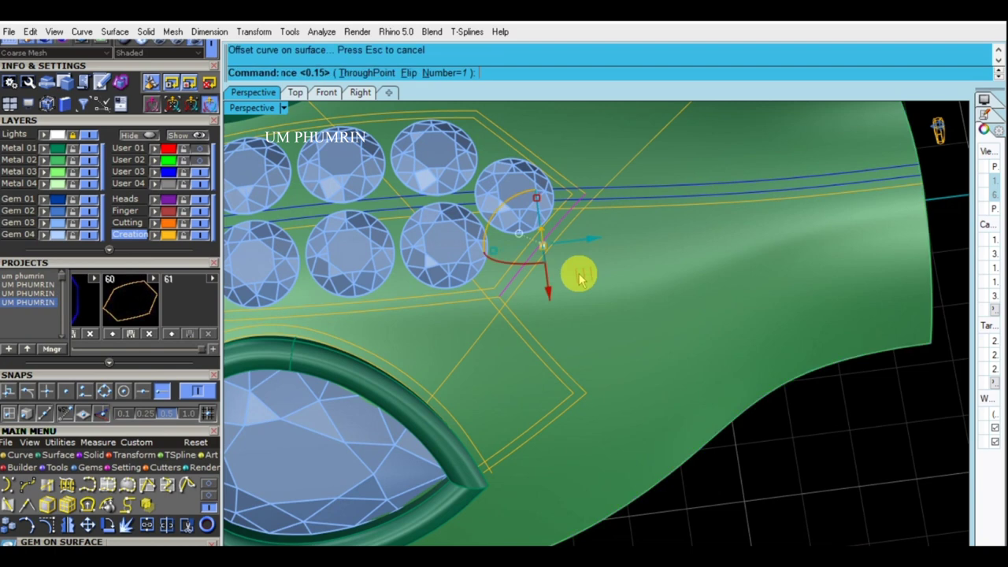
right_click(579, 276)
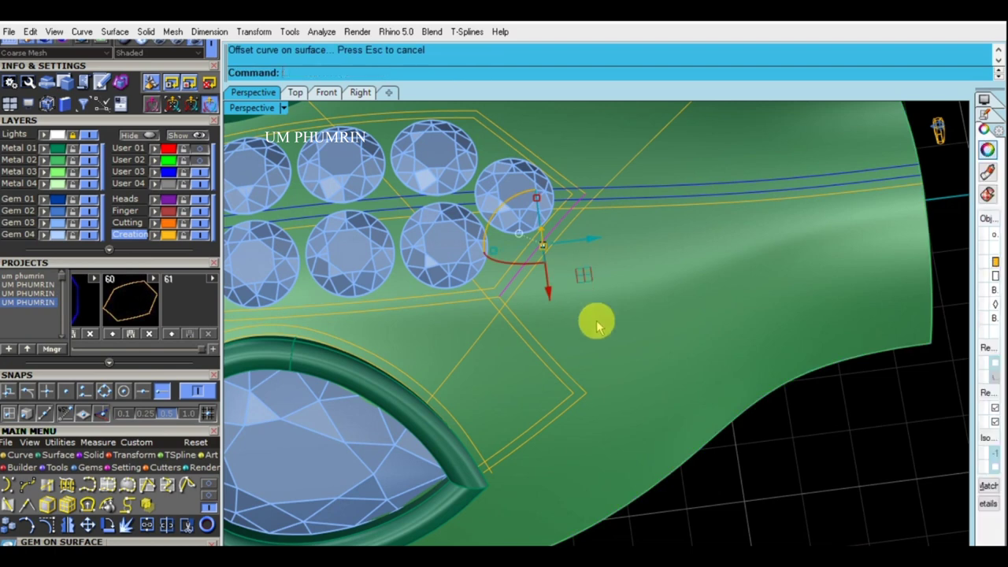
Step: Offset the curve on the body again with the direction flipped
click(528, 285)
right_click(526, 280)
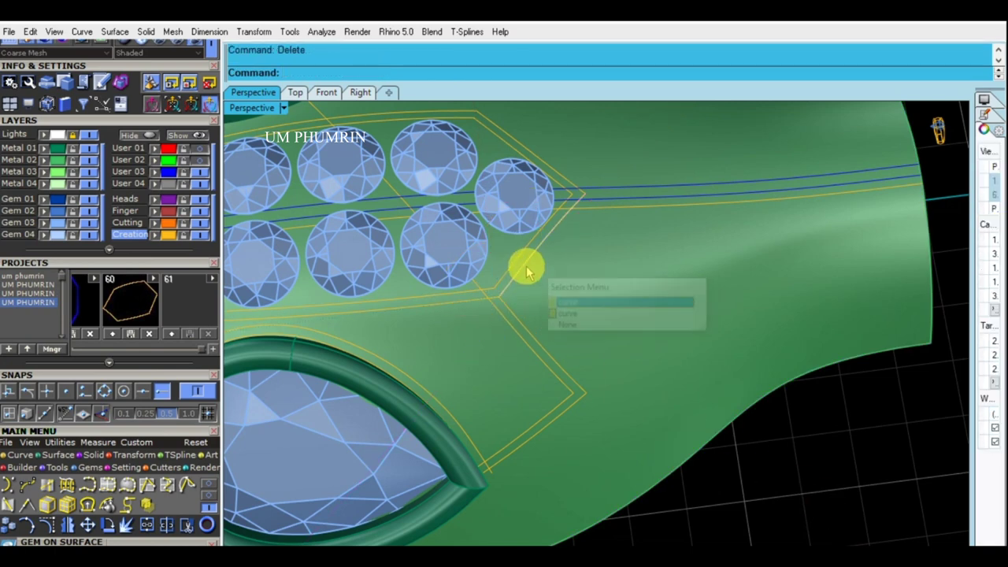
click(552, 287)
click(547, 287)
text(f)
key(Return)
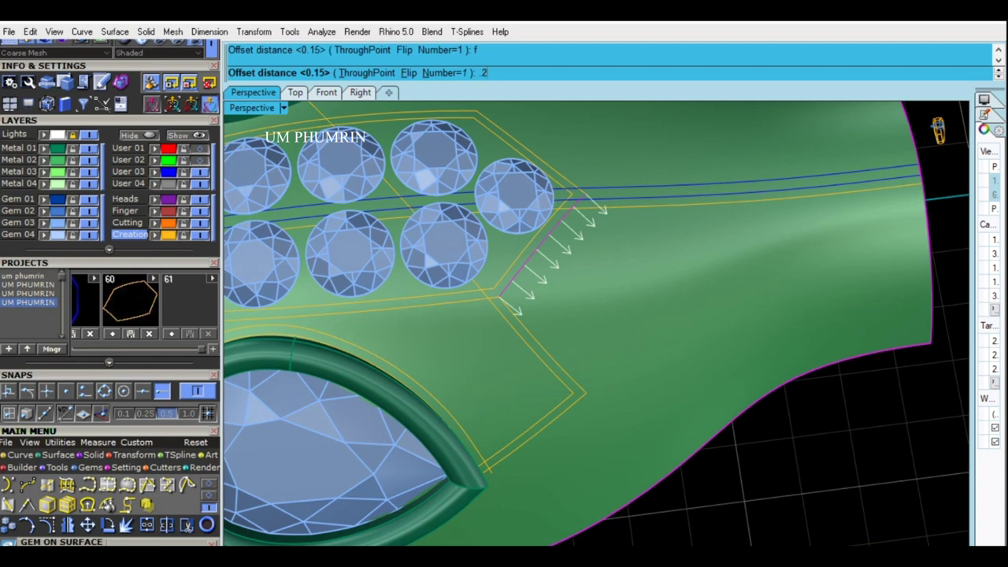
key(Return)
mouse_move(547, 281)
right_down()
mouse_move(756, 418)
mouse_move(615, 367)
mouse_move(559, 309)
right_up()
Step: Draw a diagonal polyline on the body surface from the border corner's end
click(559, 315)
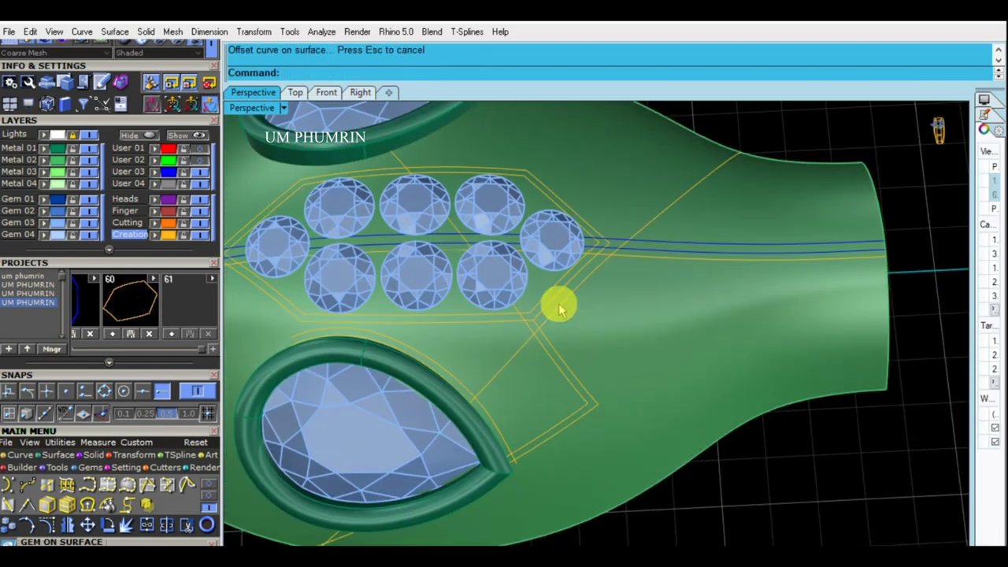
click(599, 340)
right_drag(765, 479, 589, 403)
text(line)
key(Return)
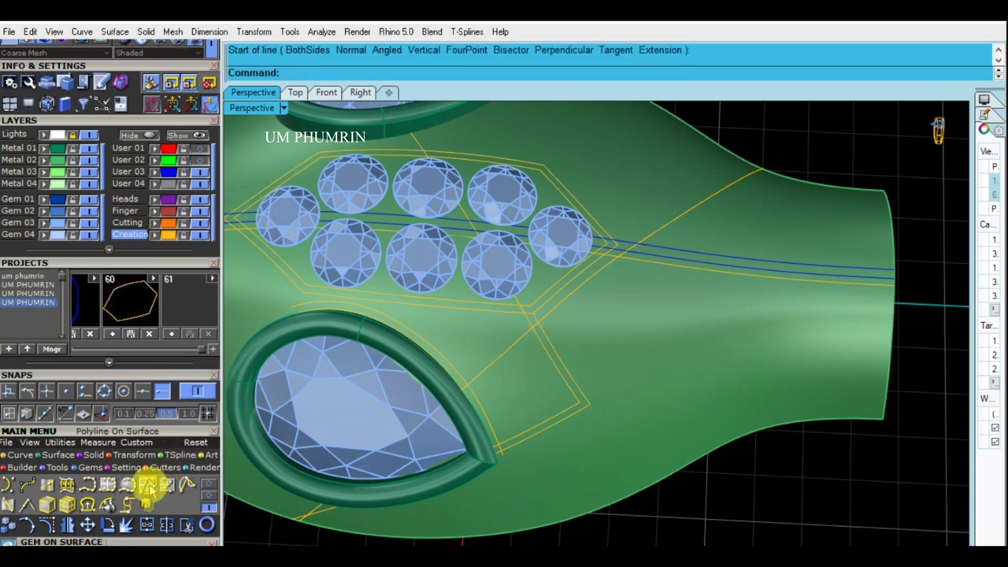
click(147, 480)
click(675, 337)
click(540, 323)
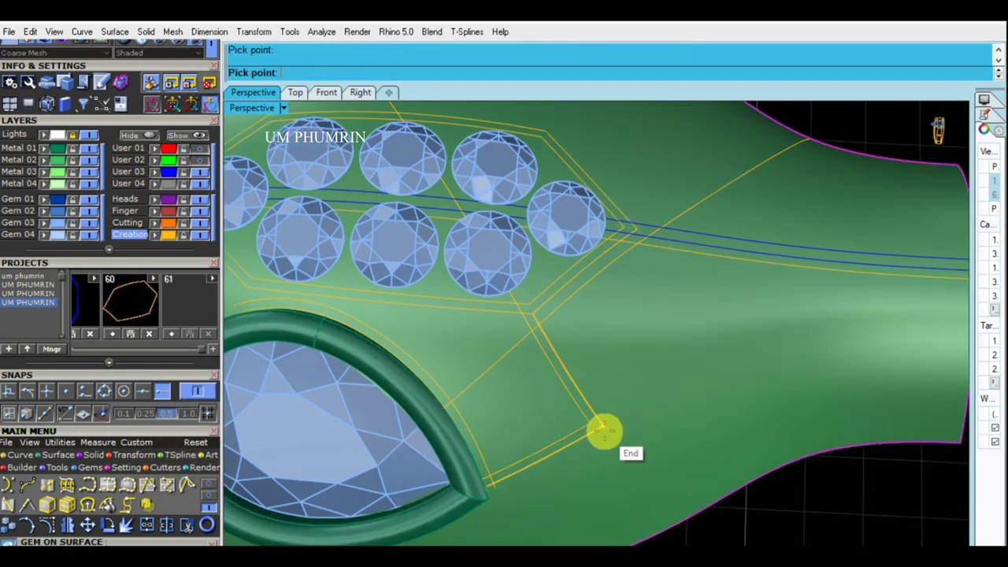
click(598, 423)
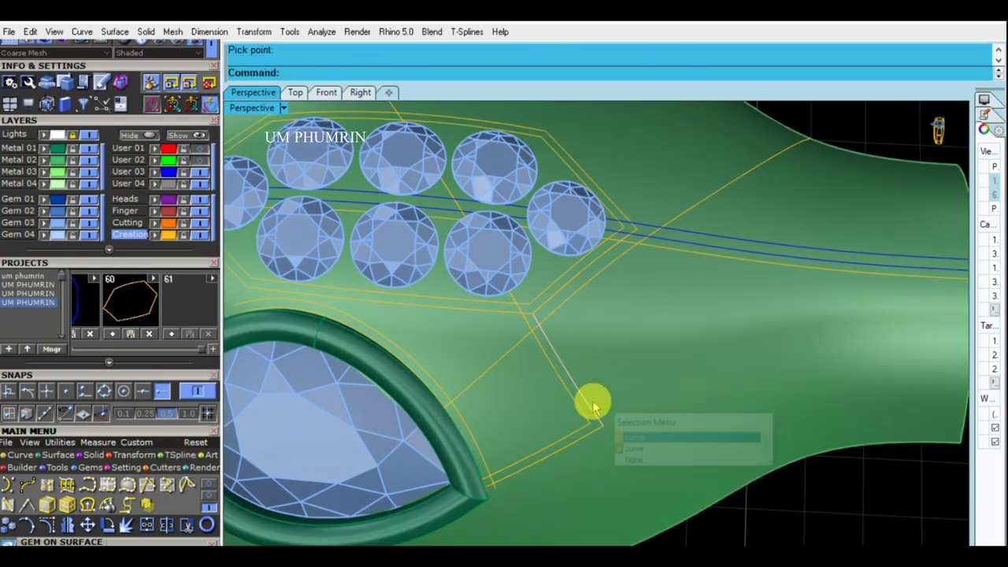
Step: Delete the leftover arc beside the gem cluster
click(644, 402)
key(Delete)
click(558, 289)
key(Delete)
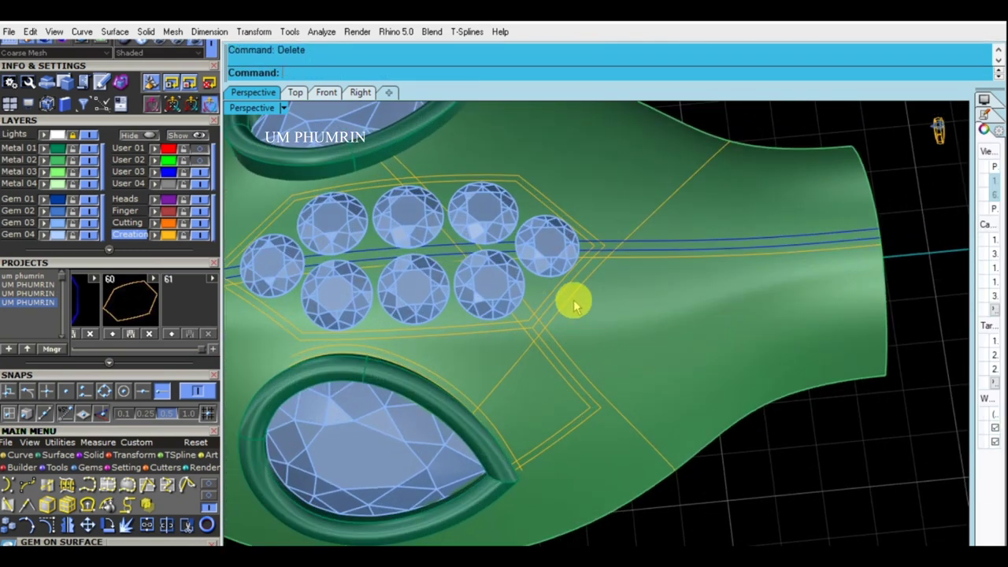
click(575, 306)
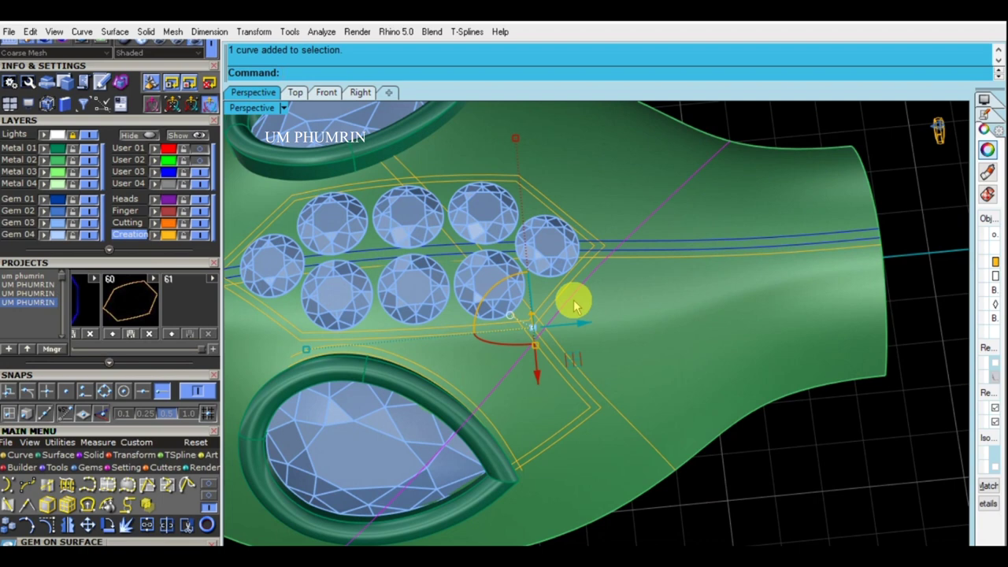
key(Escape)
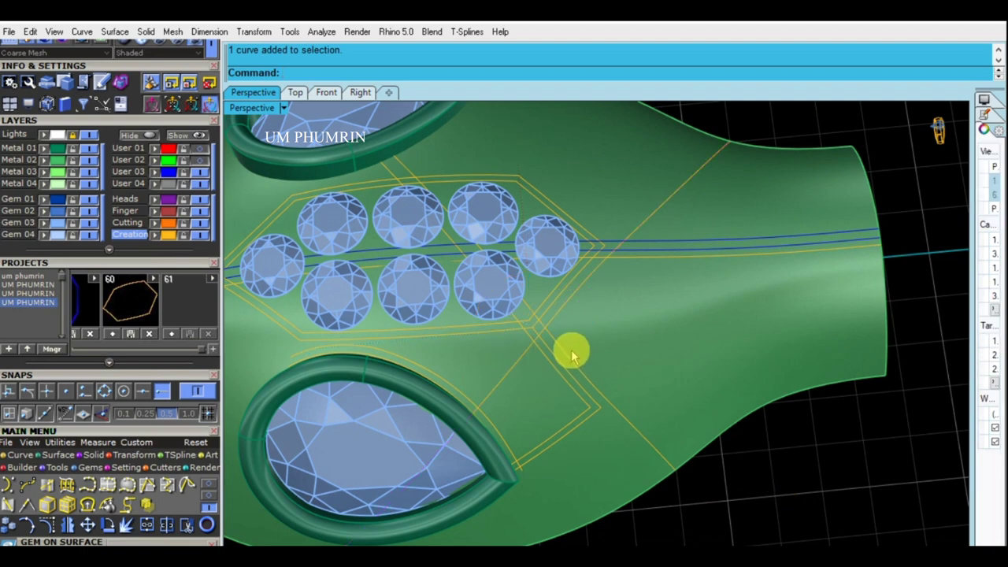
Step: Trim the border curves using the diagonal line as the cutting edge
shift+right_drag(524, 349, 573, 329)
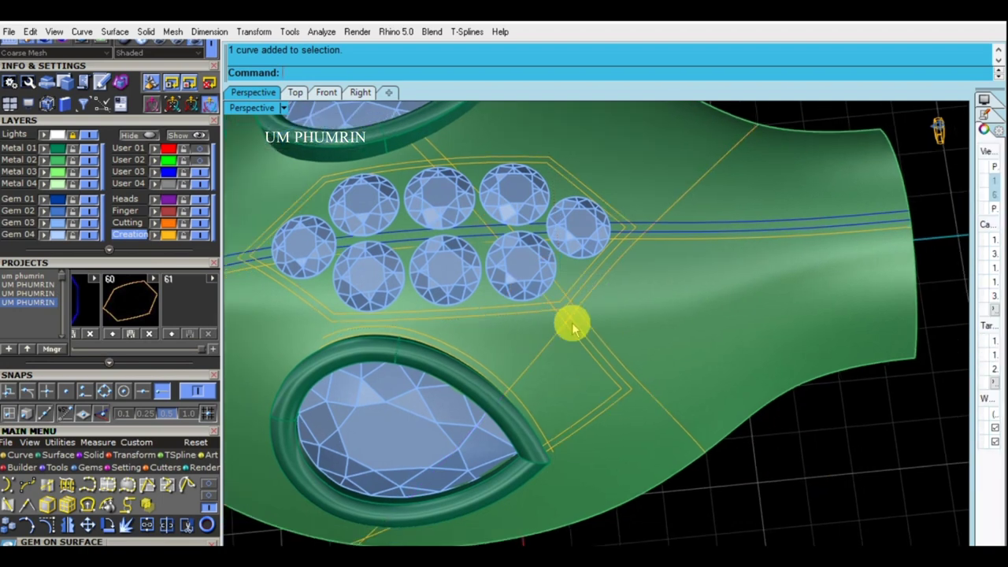
click(579, 336)
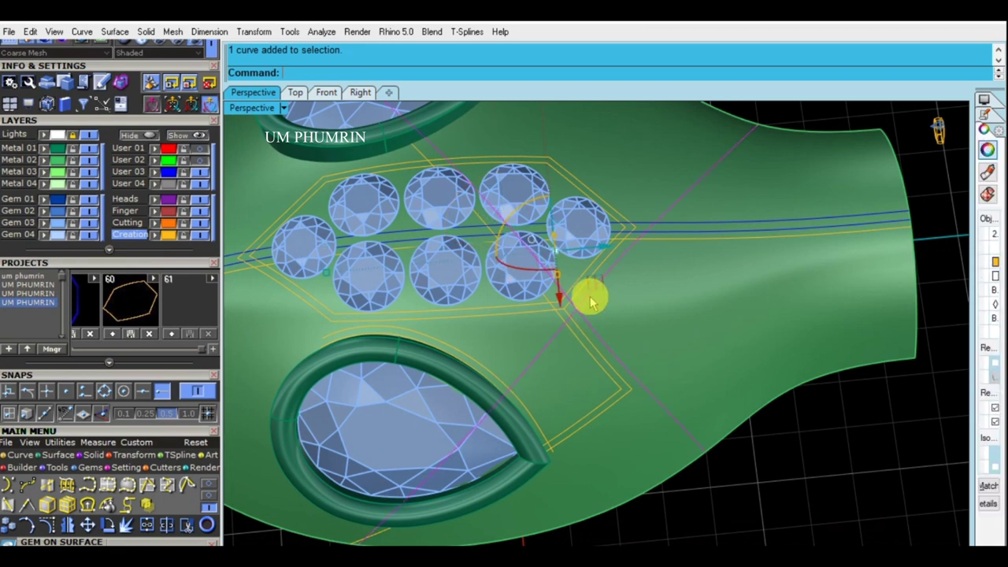
scroll(592, 302, up, 2)
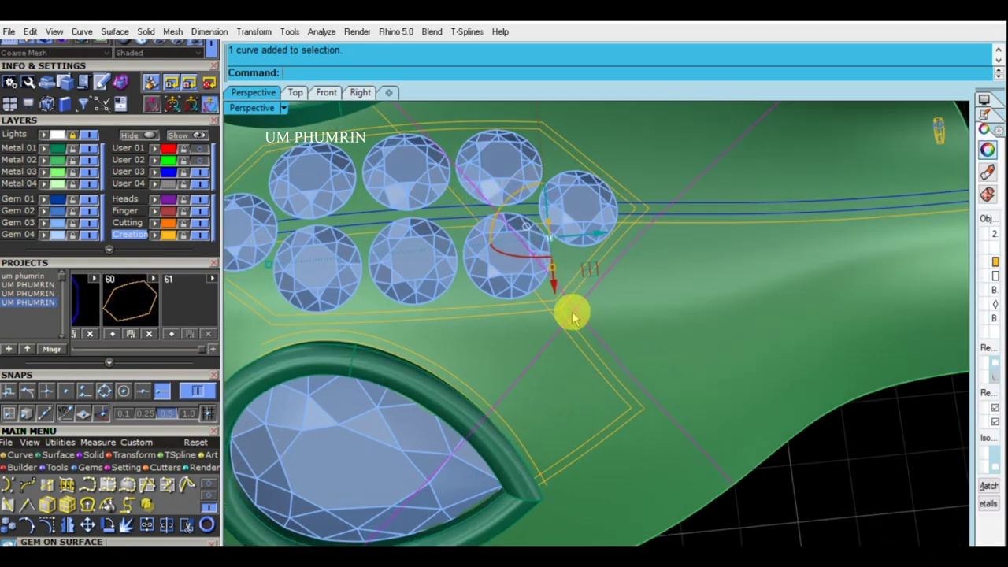
text(tr)
key(Return)
click(572, 313)
click(571, 315)
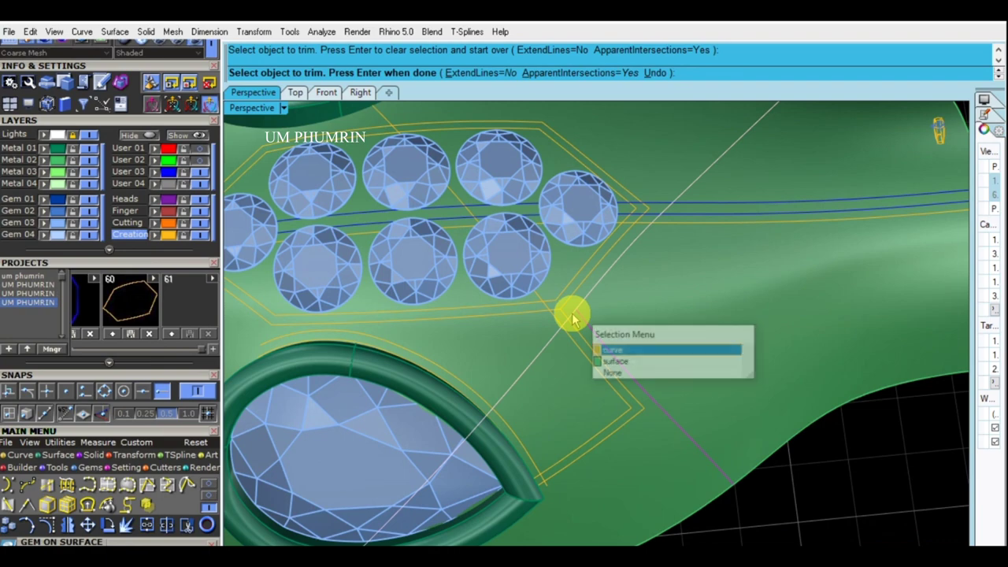
Step: Finish the trim, then trim the excess line segment with the border curve around the gems
key(Return)
scroll(572, 317, down, 3)
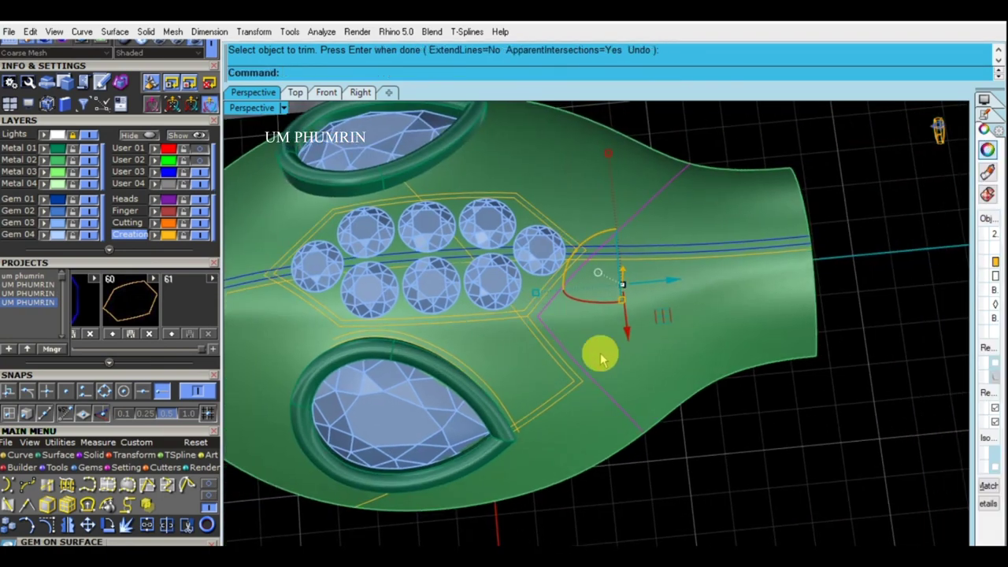
scroll(596, 354, down, 3)
scroll(587, 339, up, 2)
scroll(585, 322, up, 2)
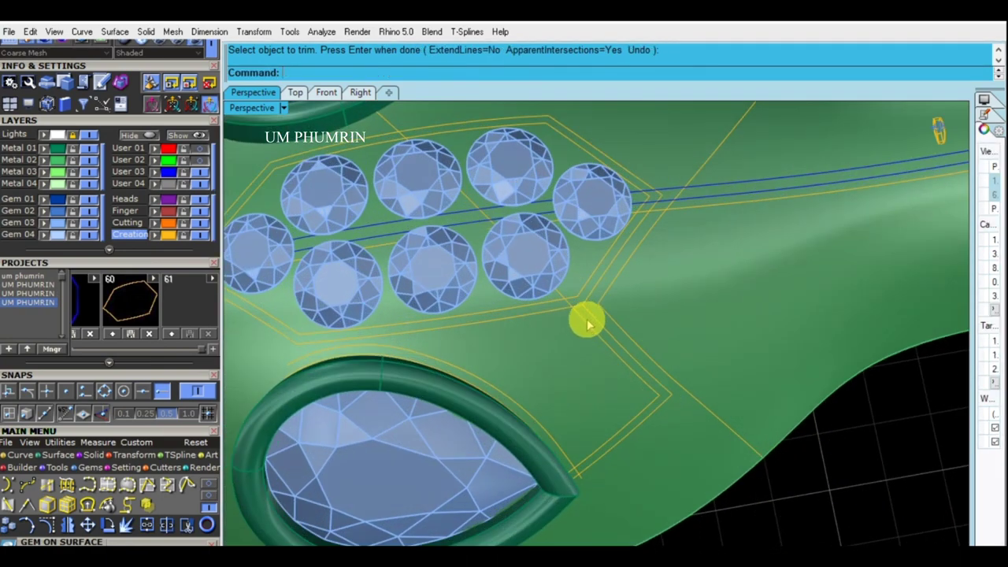
click(574, 296)
key(Return)
click(573, 304)
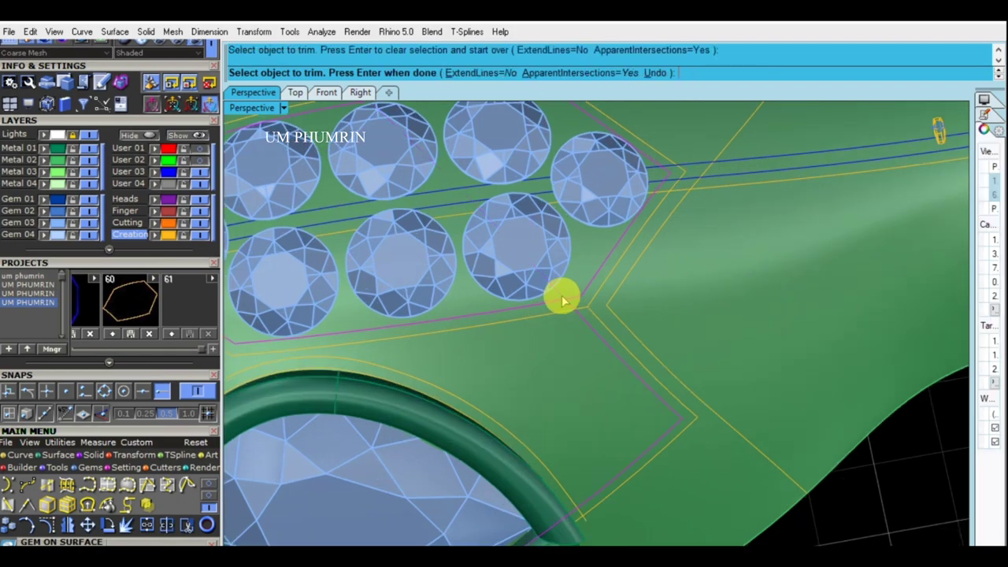
key(Return)
Step: Delete the leftover guide curves
scroll(573, 304, down, 3)
scroll(580, 341, down, 2)
scroll(516, 296, up, 3)
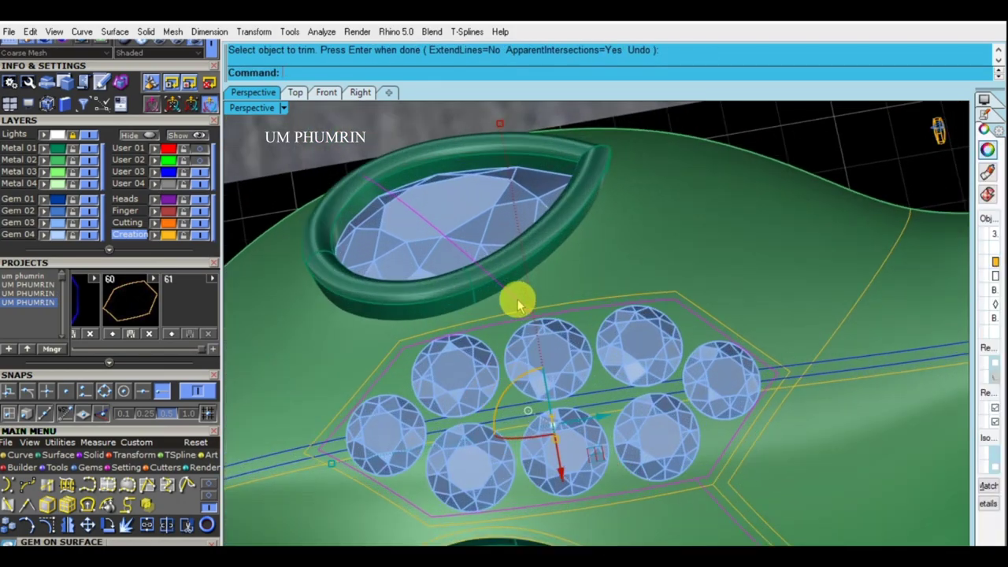
key(Return)
click(517, 299)
key(Delete)
Step: Offset the new scale border curve 0.2 across the body surface, flipped
scroll(564, 352, down, 2)
mouse_move(564, 353)
right_down()
mouse_move(625, 401)
mouse_move(607, 399)
mouse_move(687, 424)
right_up()
scroll(623, 412, up, 2)
scroll(687, 424, down, 2)
scroll(583, 333, up, 4)
scroll(580, 354, up, 2)
click(581, 354)
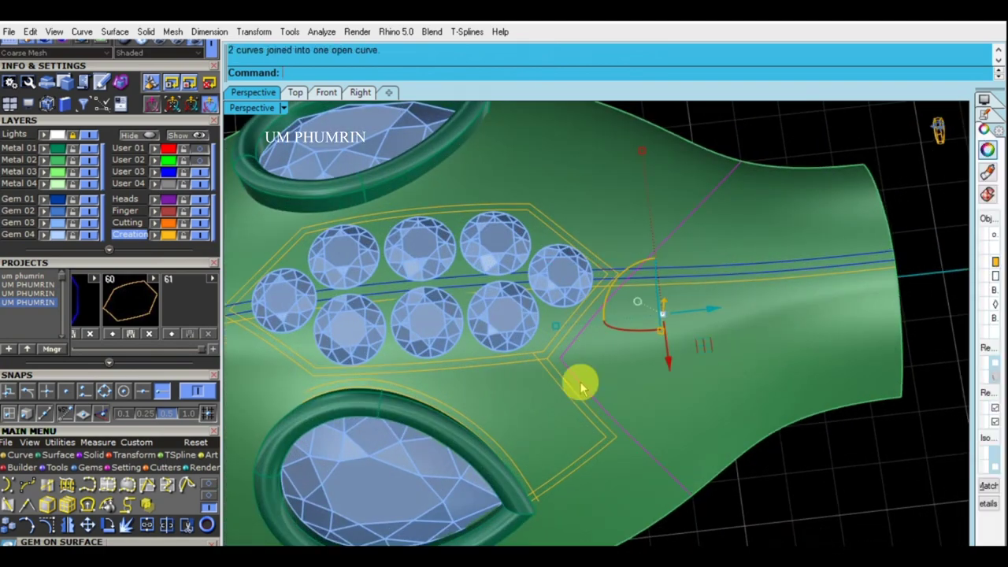
text(O)
key(Return)
click(612, 394)
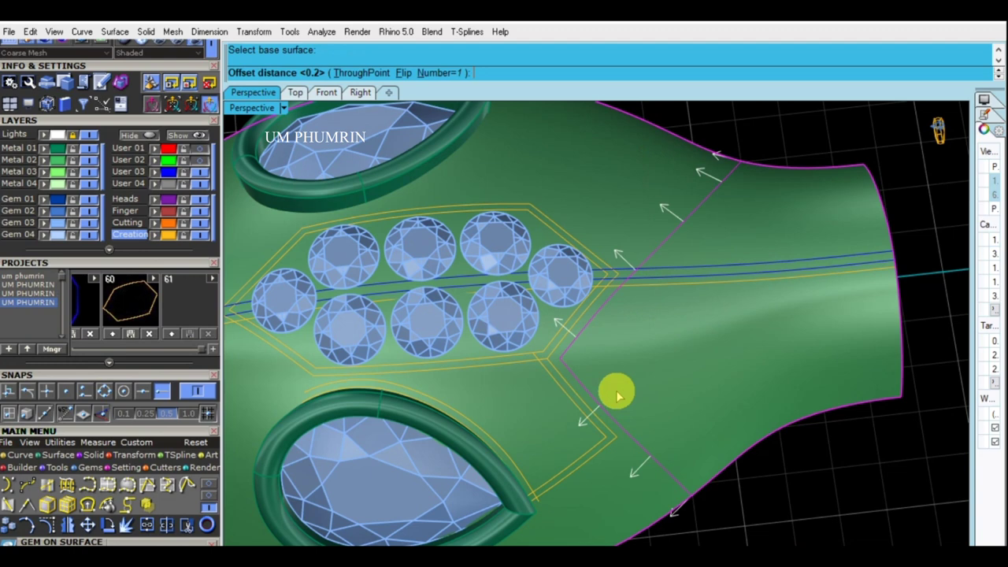
text(f)
key(Return)
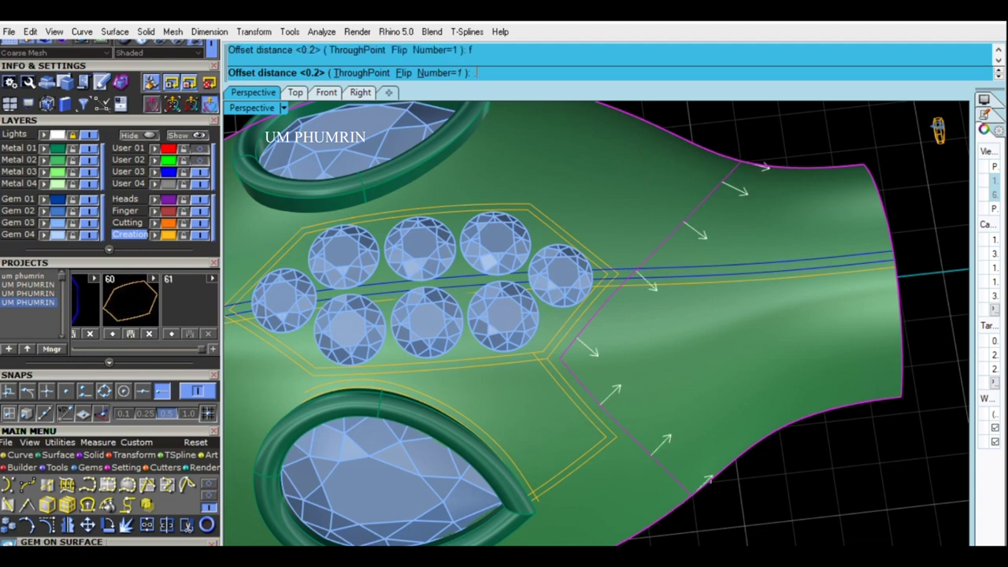
key(Return)
Step: Orbit and zoom out to view the whole pendant with the doubled scale line
right_drag(787, 457, 682, 409)
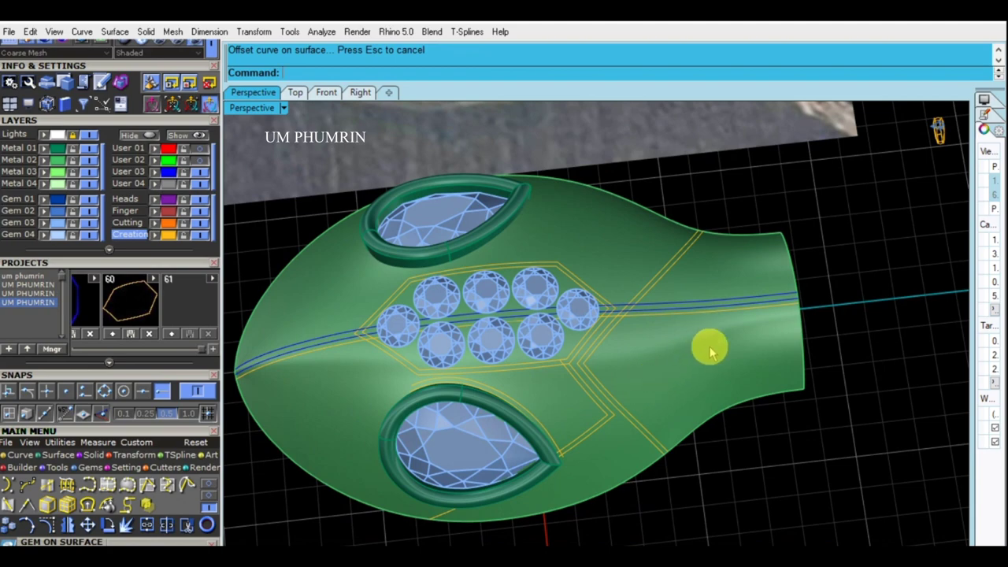
scroll(756, 362, down, 3)
scroll(612, 342, up, 4)
scroll(644, 341, up, 3)
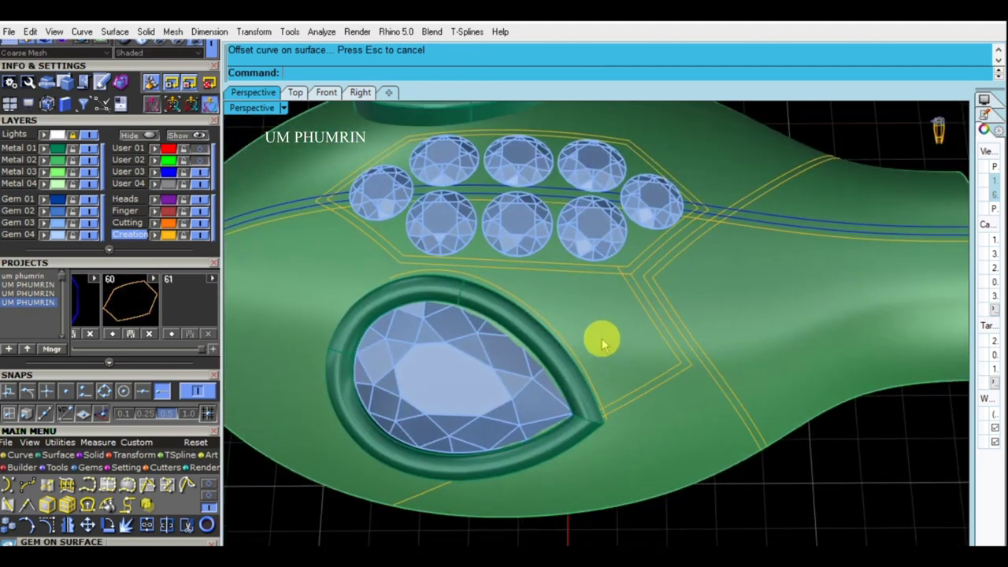
scroll(602, 344, up, 2)
scroll(569, 266, up, 2)
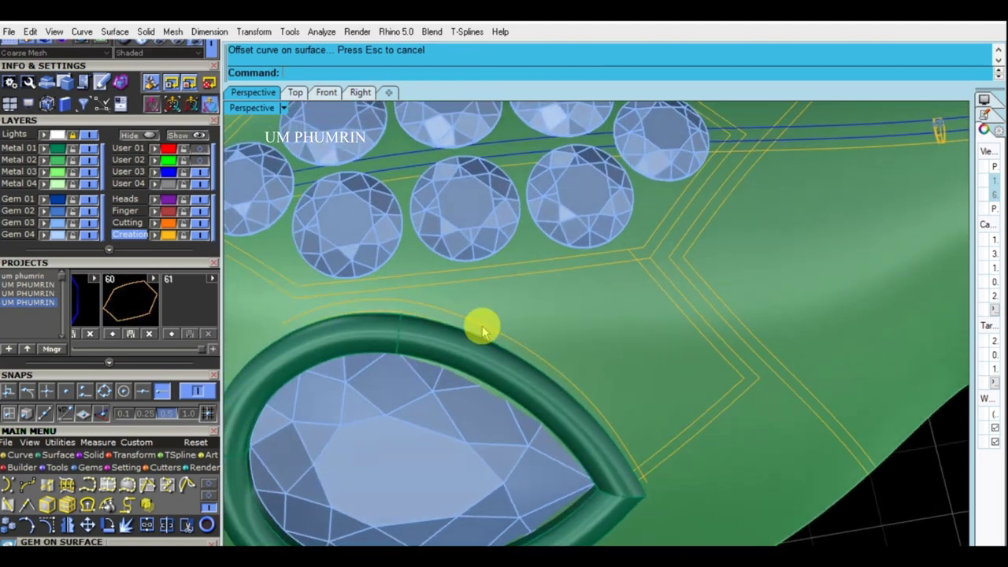
Step: Draw a new scale-border polyline on the body between the gem cluster and the pear eye
click(170, 486)
click(280, 305)
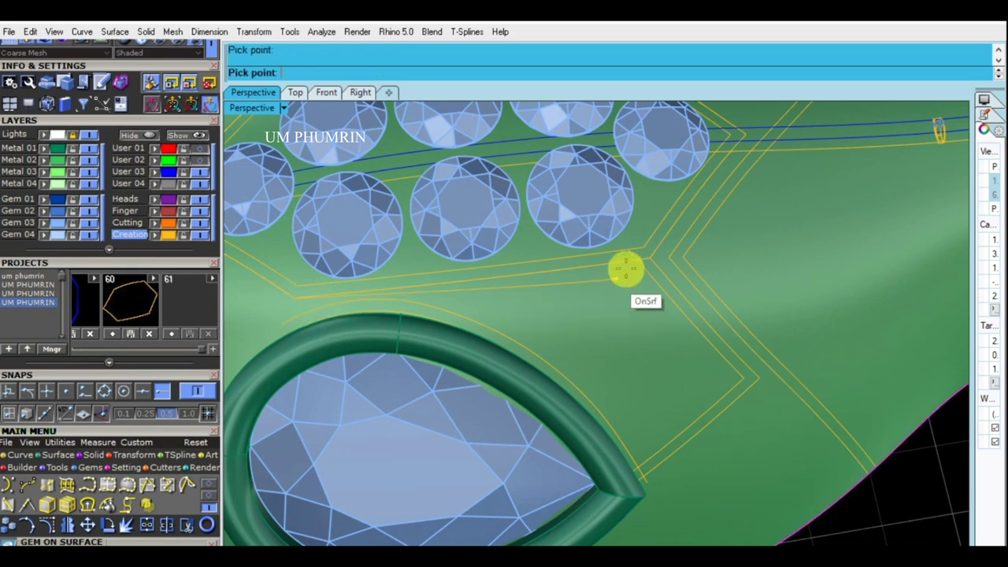
key(Escape)
Step: Offset the new border line on the body surface, flipped, and delete the unwanted 2 mm offset
click(592, 260)
click(596, 268)
click(631, 310)
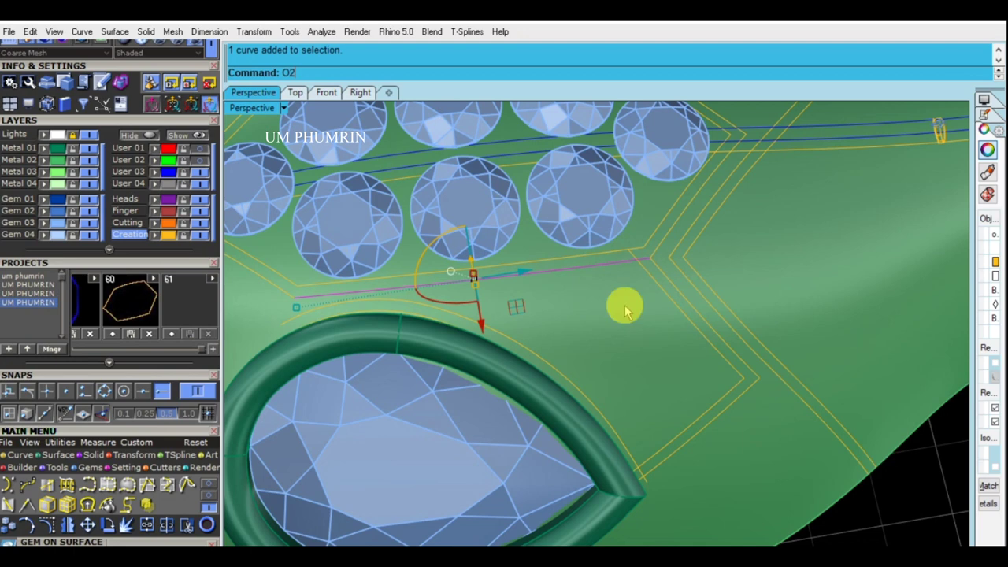
key(Return)
click(618, 319)
text(f)
key(Return)
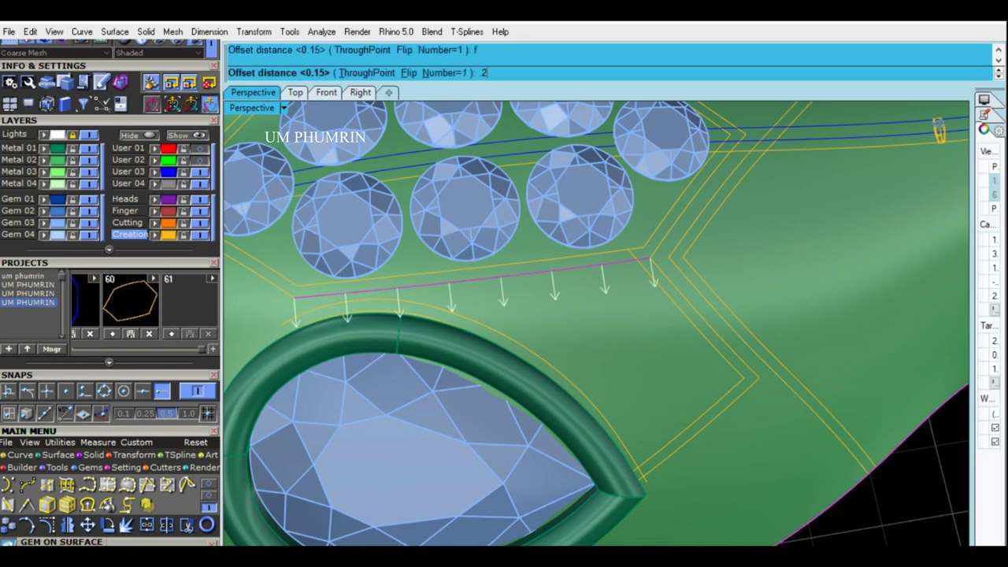
key(Return)
key(Delete)
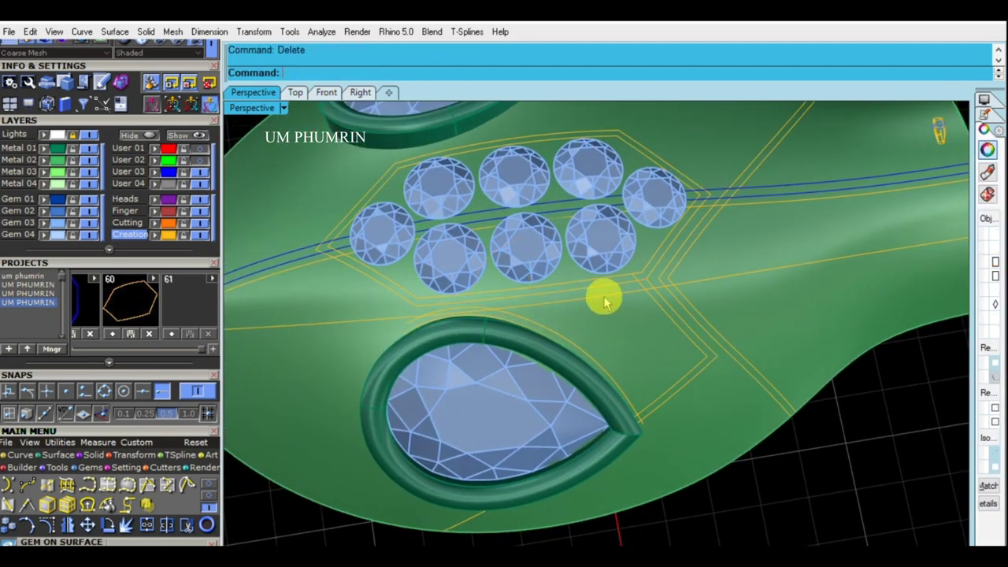
Step: Offset the long border line on the body by 0.15, flipped toward the pear eye
click(604, 301)
click(698, 331)
key(Return)
click(632, 339)
text(f)
key(Return)
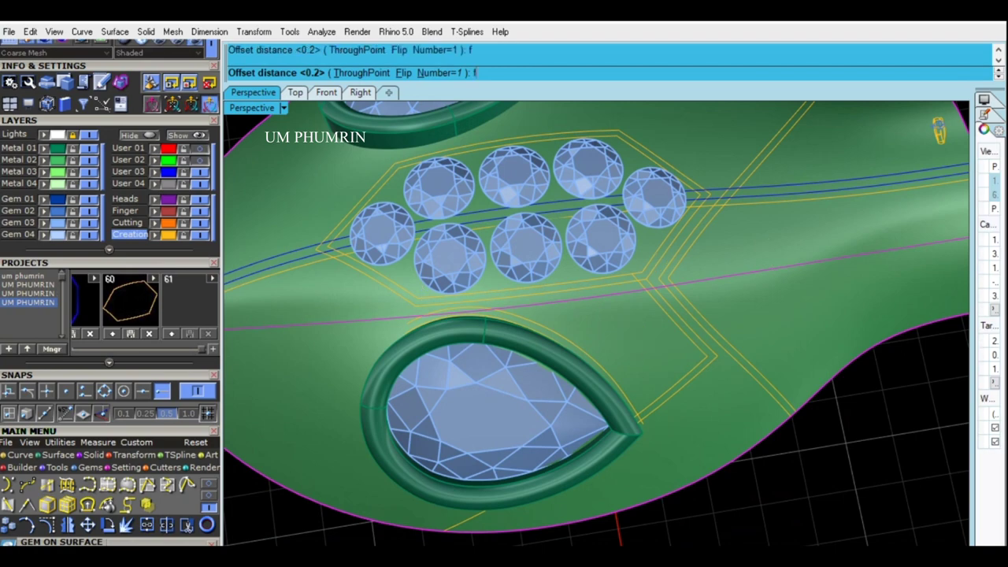
key(Return)
Step: Reorient the view so the gem rows run horizontally, then select border curves near the gems
scroll(612, 333, down, 3)
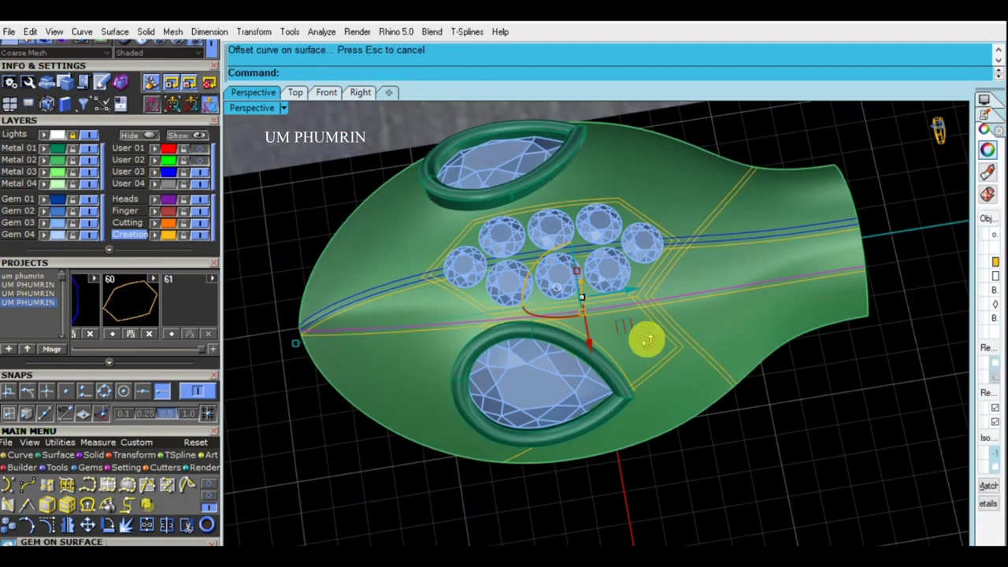
scroll(622, 317, up, 3)
mouse_move(622, 302)
right_down()
mouse_move(690, 292)
mouse_move(663, 283)
right_up()
scroll(715, 322, down, 3)
scroll(725, 300, up, 2)
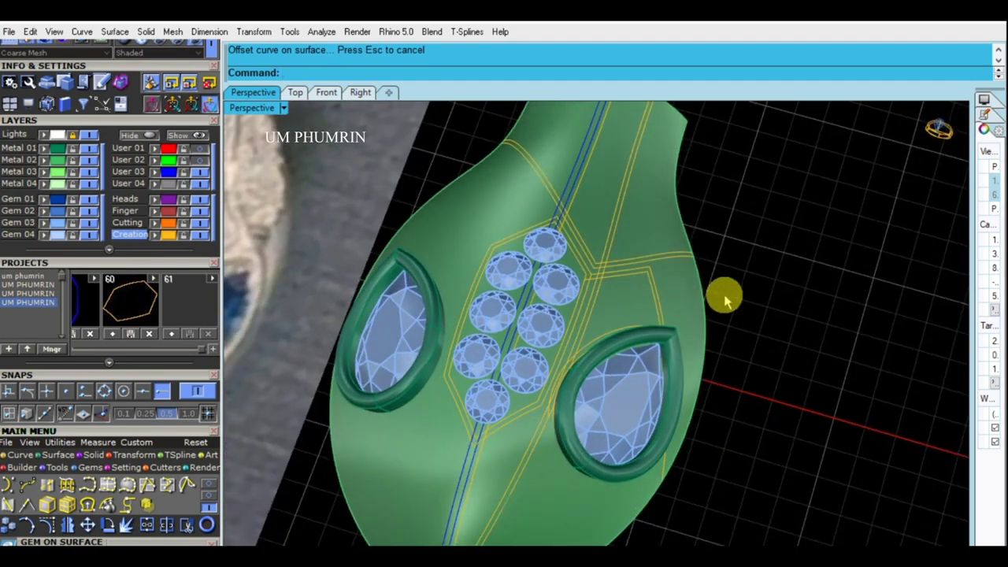
scroll(626, 288, up, 2)
scroll(603, 261, up, 2)
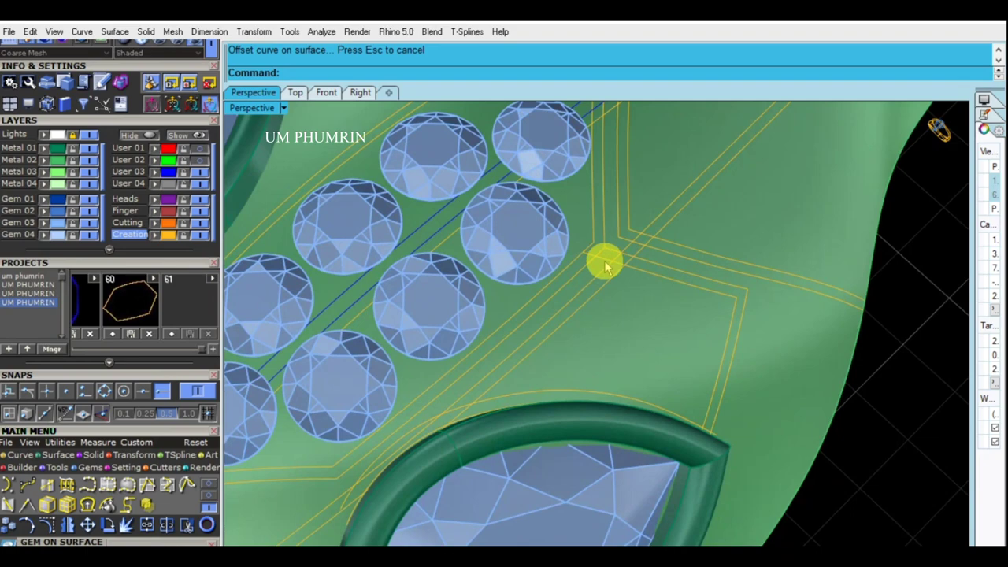
scroll(611, 252, up, 2)
scroll(569, 274, up, 1)
right_drag(568, 274, 626, 288)
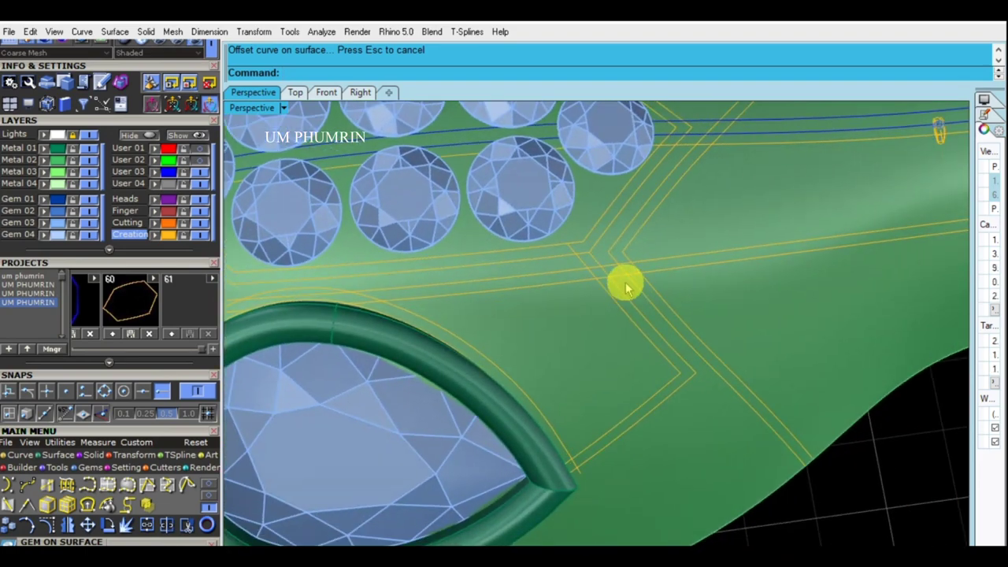
scroll(595, 276, down, 2)
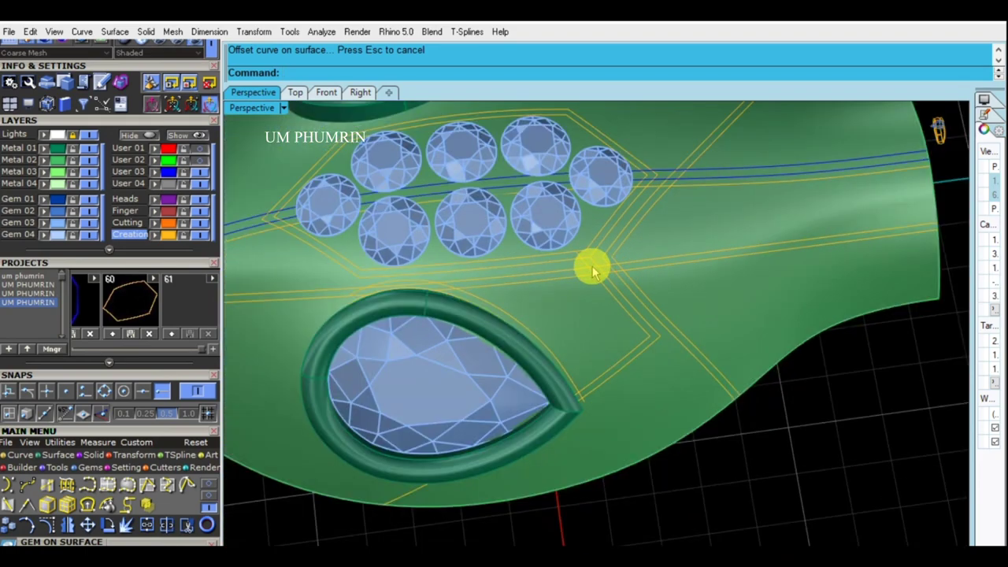
scroll(592, 271, up, 1)
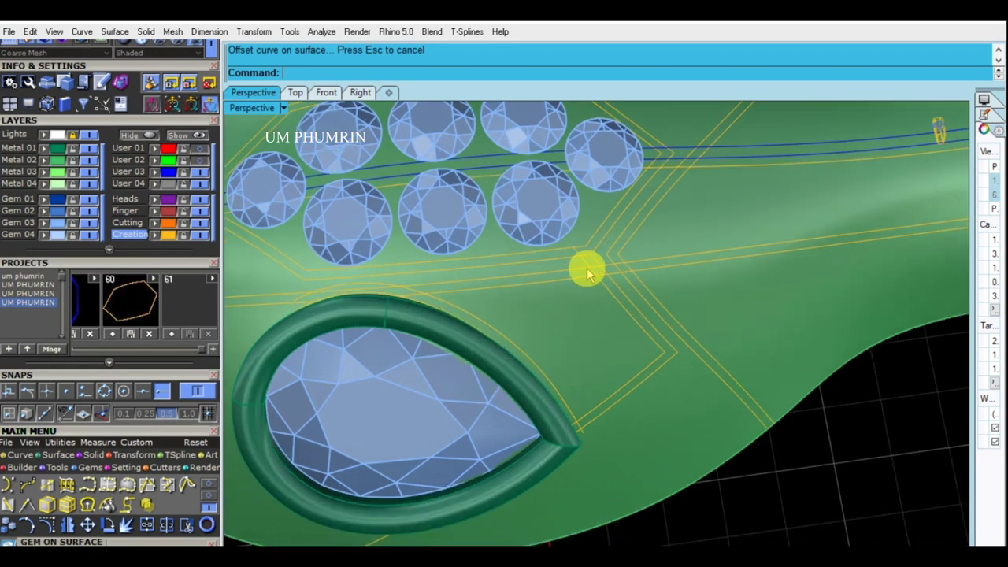
scroll(589, 267, up, 2)
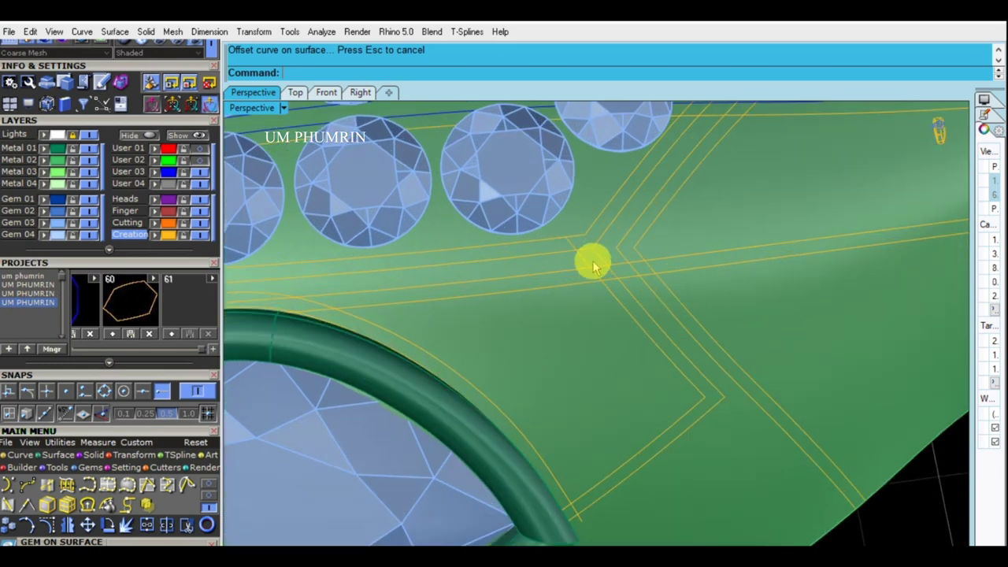
click(598, 257)
click(630, 290)
scroll(612, 295, down, 2)
scroll(611, 295, down, 2)
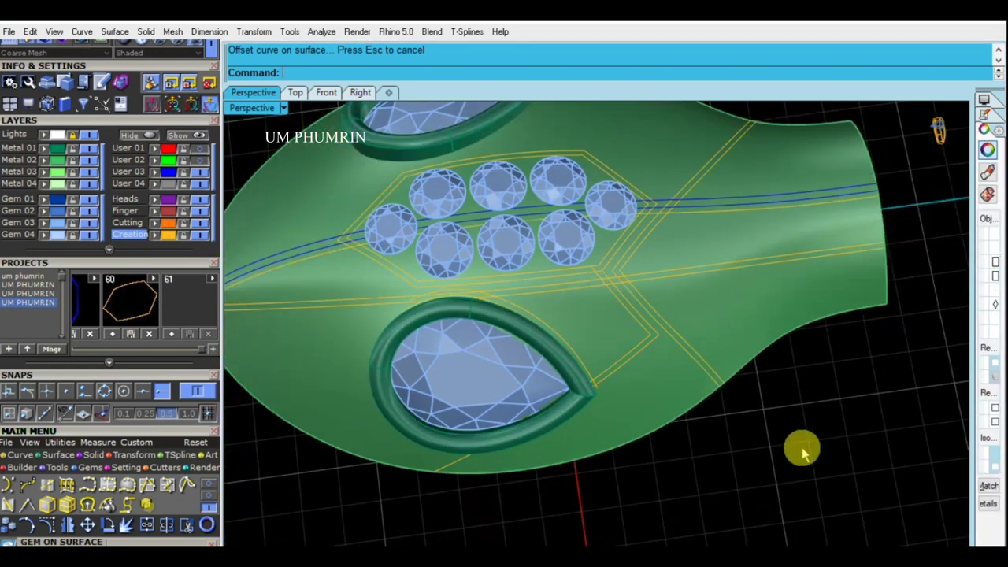
Step: Offset the border curve at the pear eye's tip along the green body surface
key(Escape)
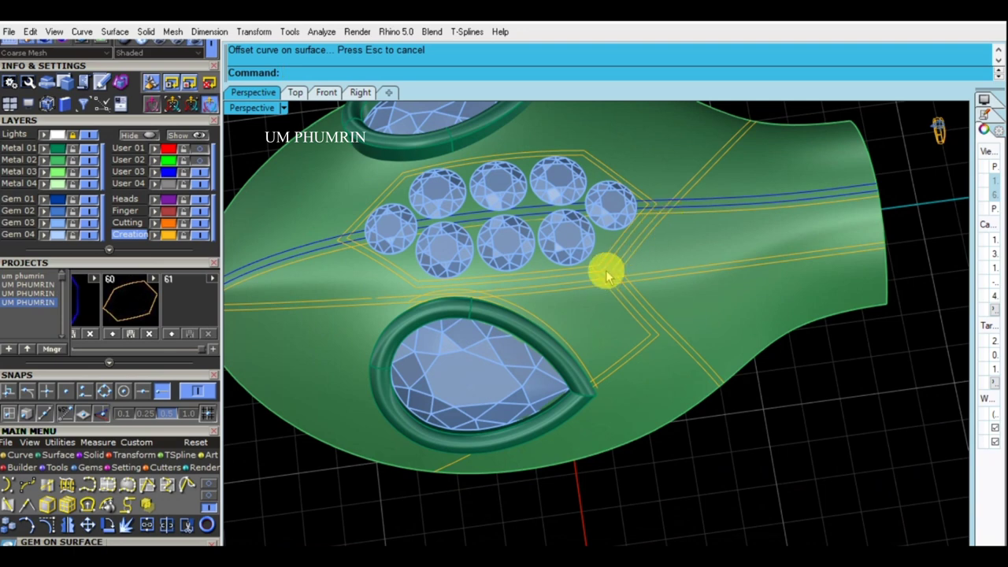
scroll(589, 307, up, 1)
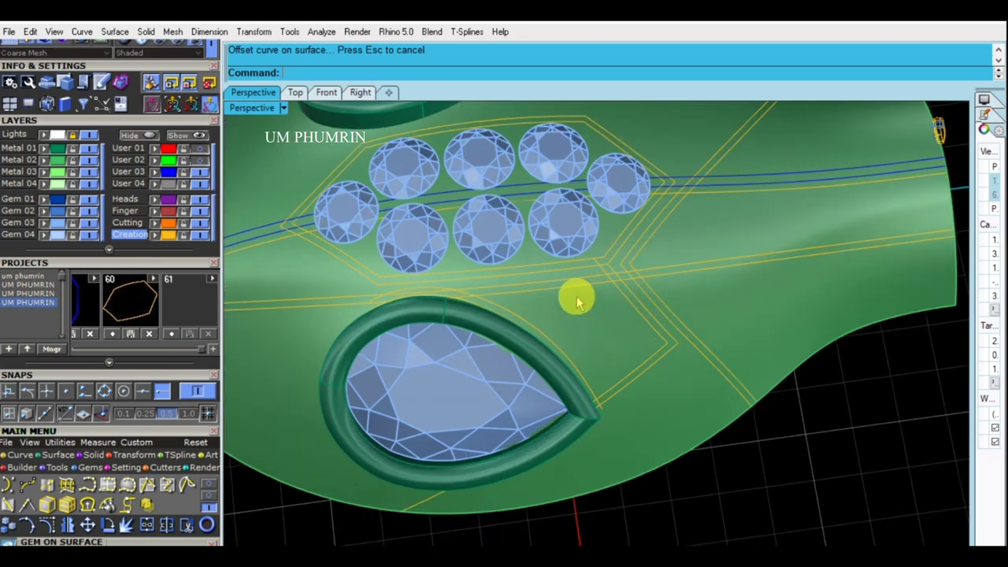
scroll(601, 401, up, 2)
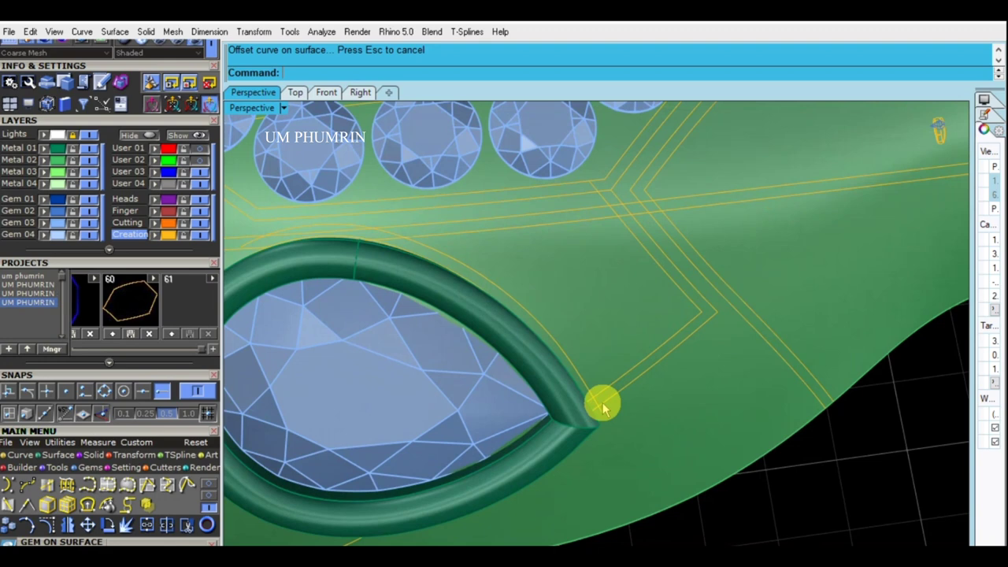
scroll(576, 376, up, 1)
scroll(583, 398, up, 1)
scroll(561, 413, up, 1)
click(560, 412)
scroll(561, 411, down, 1)
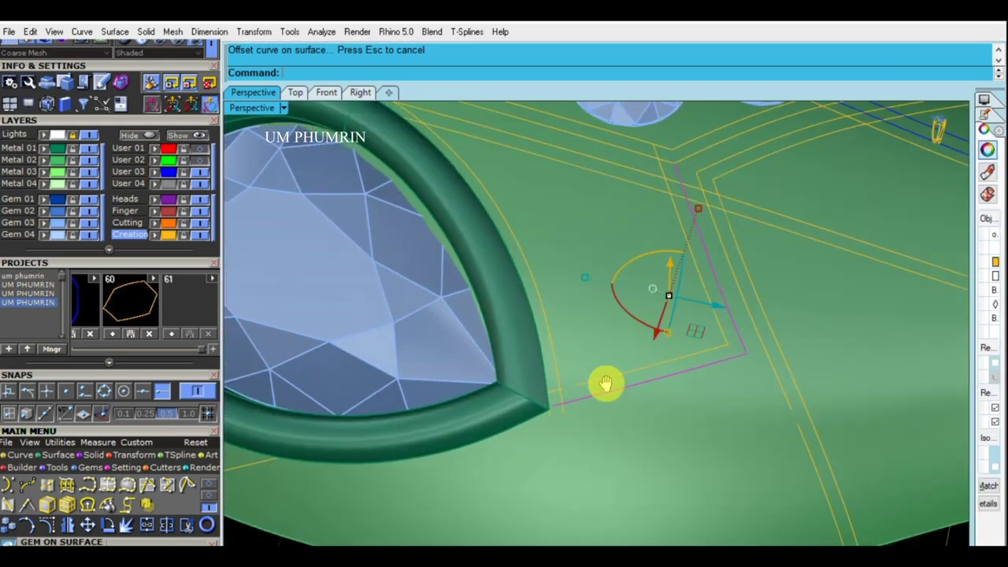
scroll(603, 382, up, 2)
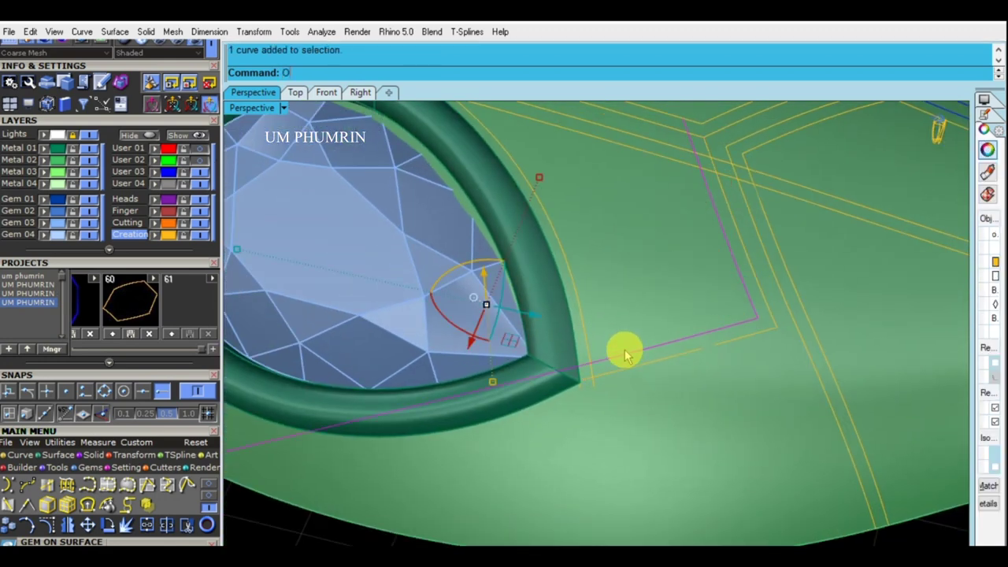
key(Return)
click(656, 421)
key(Return)
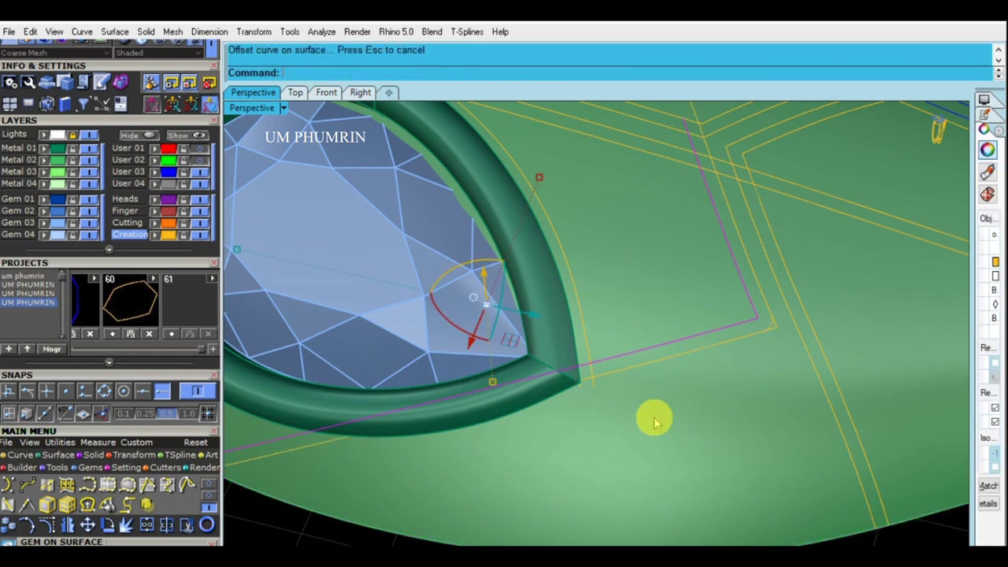
Step: Select the extra curve at the pear eye's tip for removal
scroll(770, 337, down, 1)
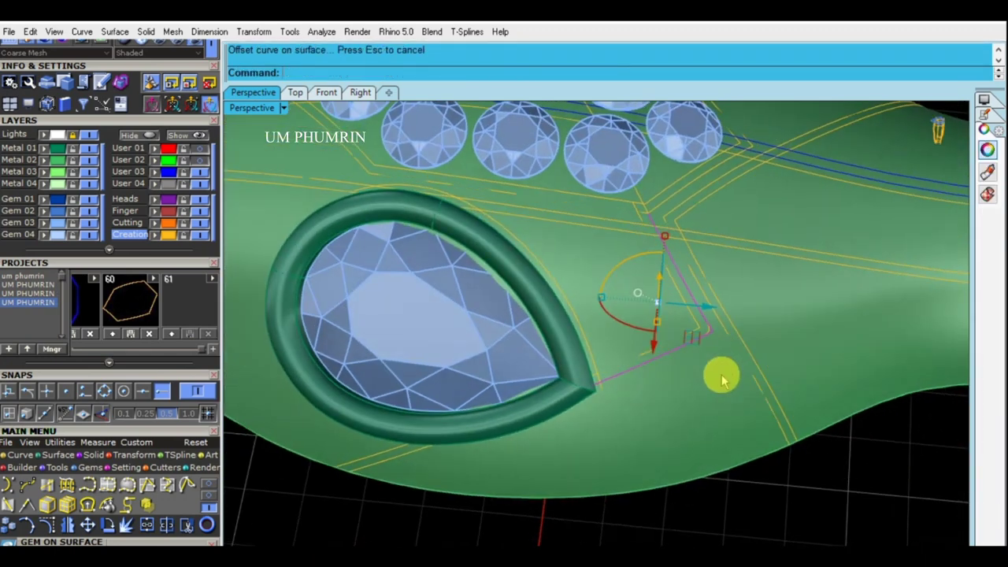
scroll(718, 376, up, 1)
scroll(673, 342, up, 2)
click(682, 328)
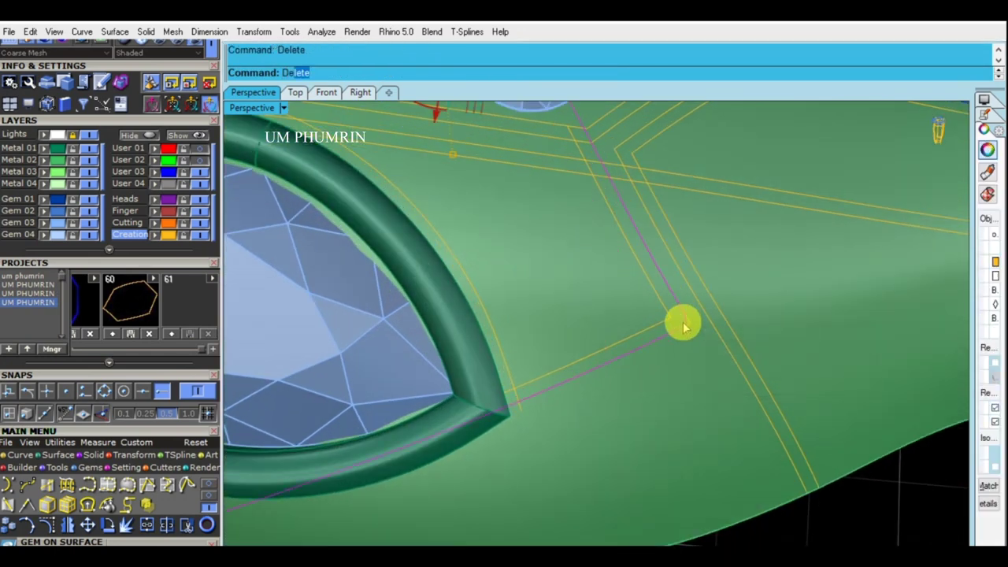
scroll(679, 323, down, 3)
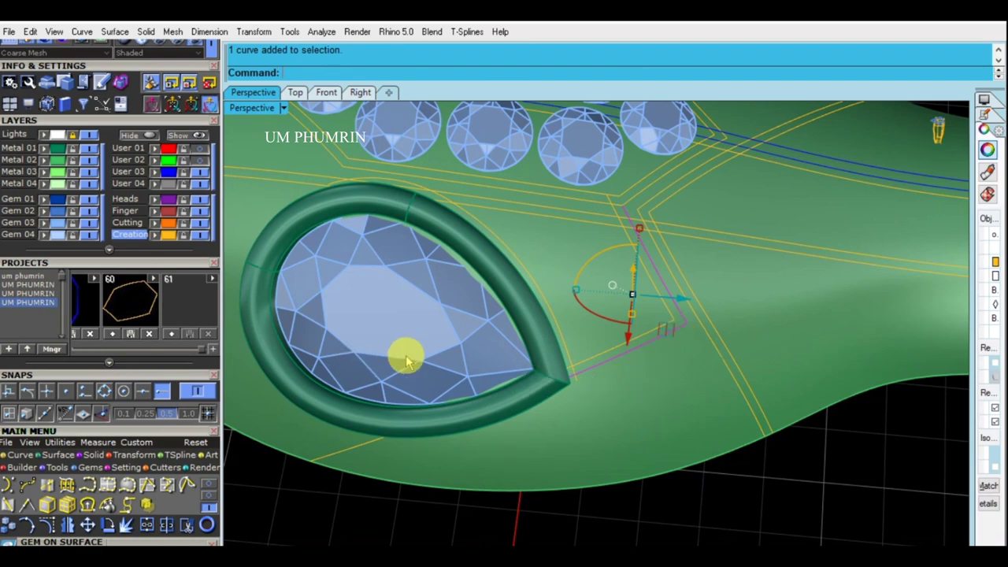
scroll(630, 522, down, 3)
scroll(650, 424, down, 2)
key(Escape)
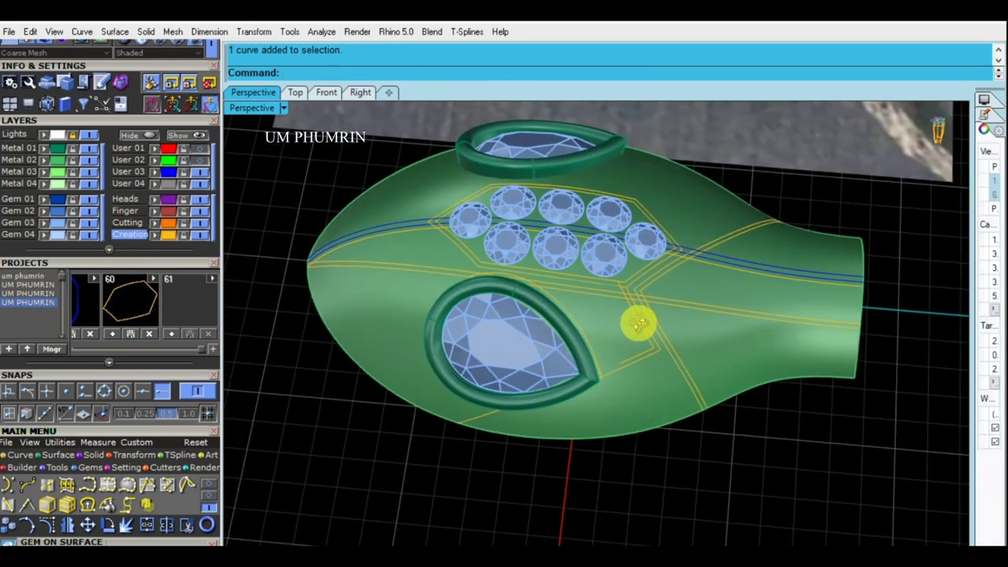
scroll(628, 324, up, 2)
scroll(616, 293, up, 3)
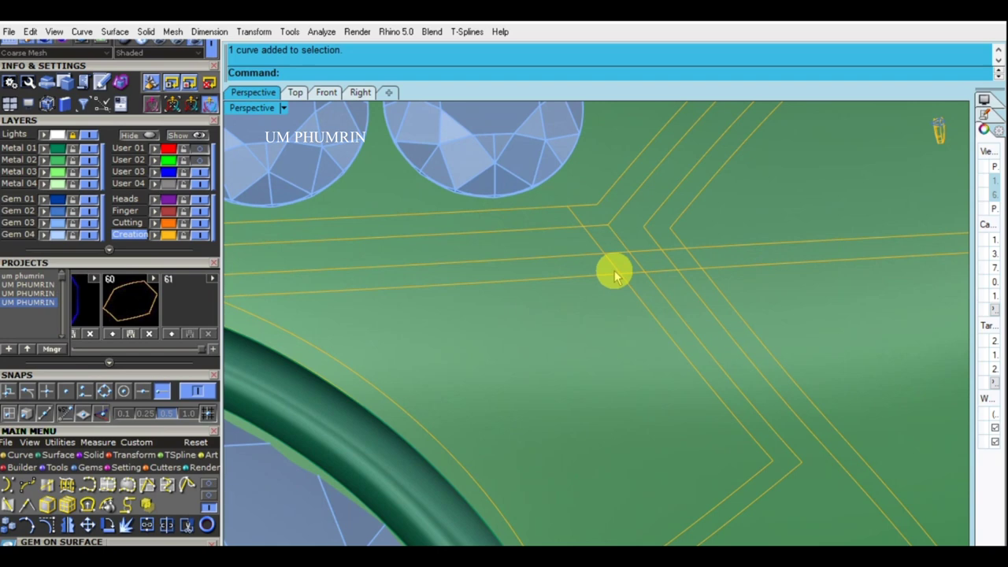
scroll(609, 276, down, 3)
scroll(627, 250, up, 1)
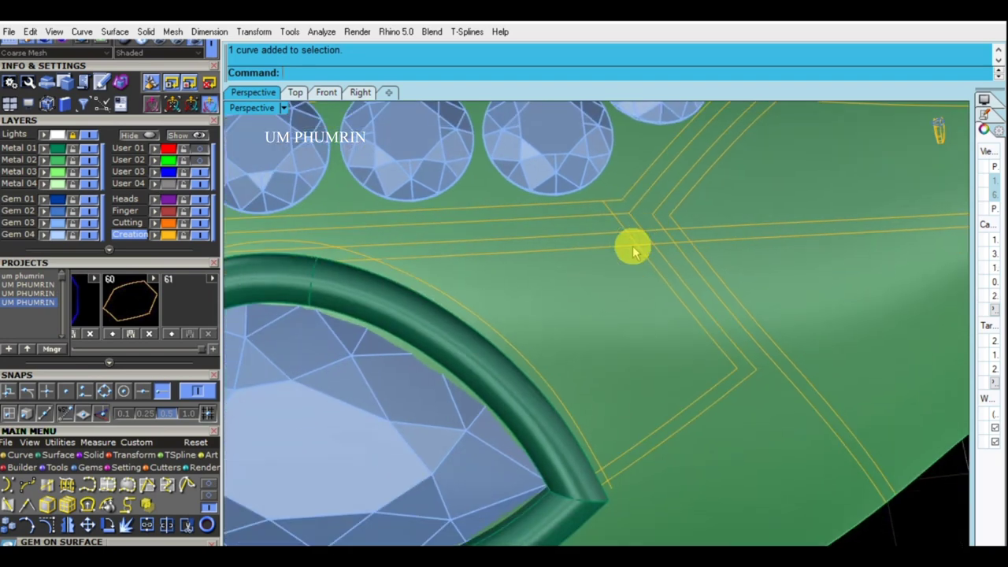
Step: Select the border curves beside the pear eye and below the gem cluster
click(618, 249)
scroll(662, 271, down, 1)
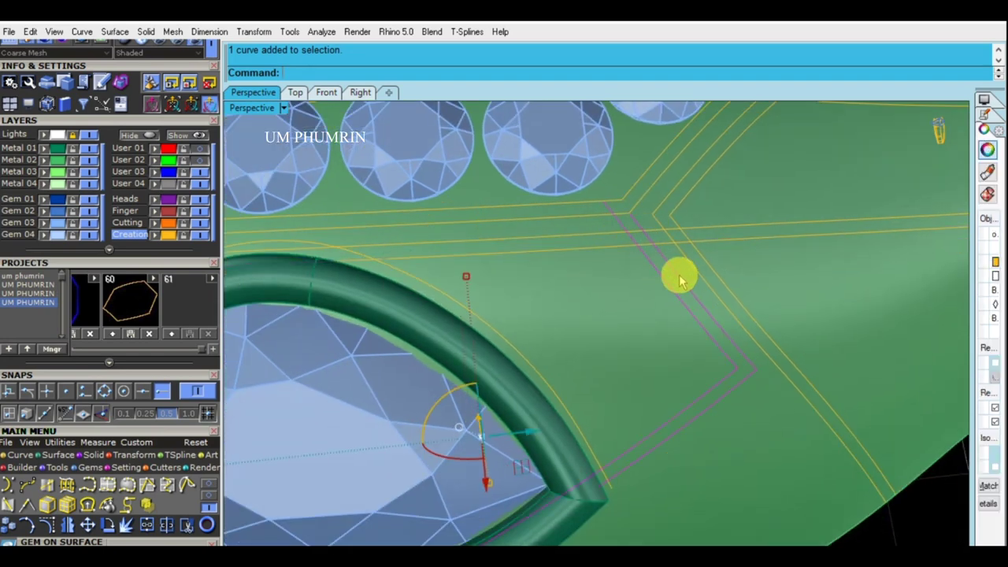
scroll(677, 279, down, 1)
scroll(669, 290, down, 1)
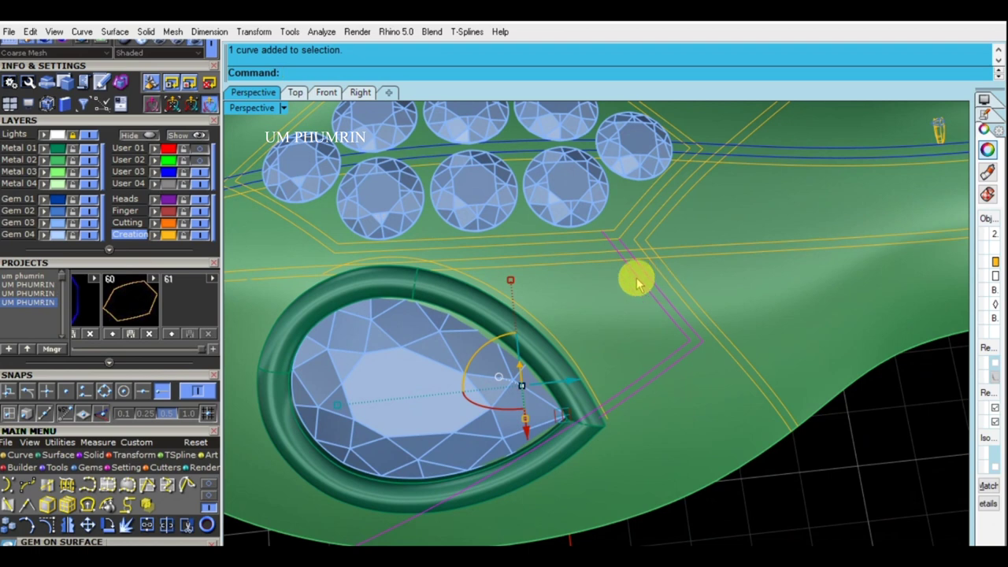
scroll(623, 268, up, 1)
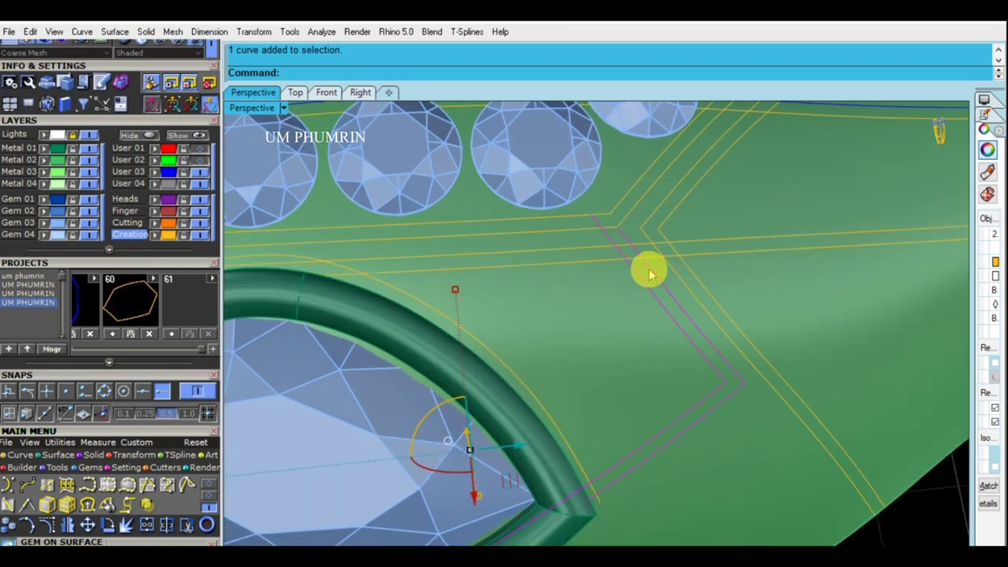
scroll(638, 268, down, 2)
scroll(606, 234, up, 1)
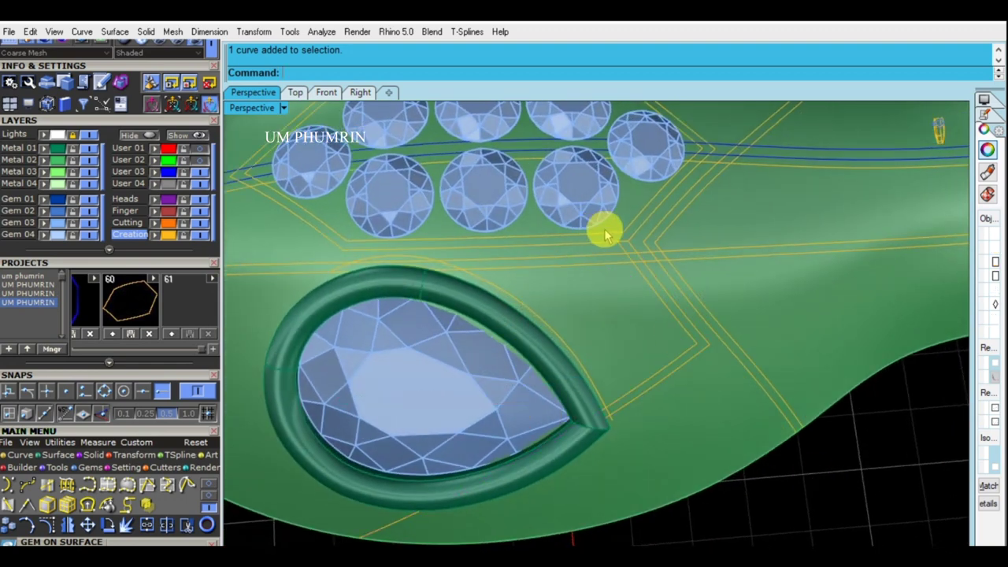
click(640, 275)
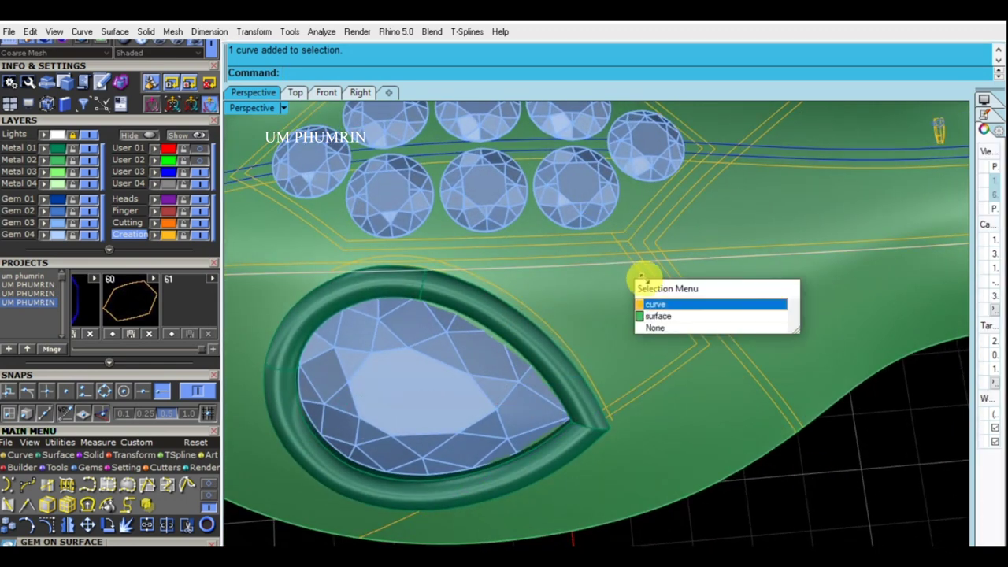
Step: Delete the stray border curve below the gem cluster
click(654, 304)
click(653, 282)
text(De)
key(Return)
scroll(646, 288, down, 3)
scroll(630, 284, up, 3)
Step: Offset the long border curve below the gems downward by 0.15 along the body surface
click(630, 280)
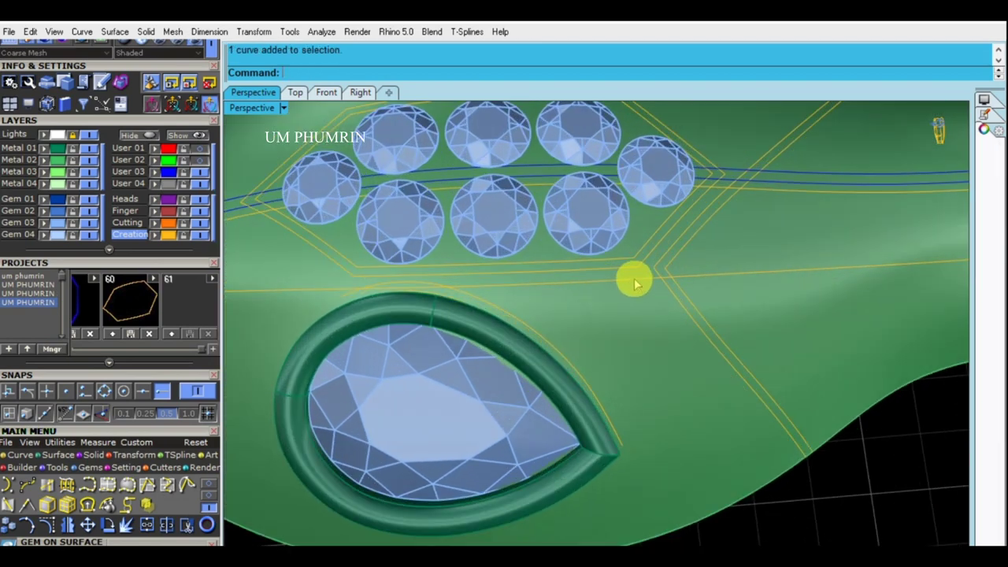
key(Return)
click(632, 315)
text(f)
key(Return)
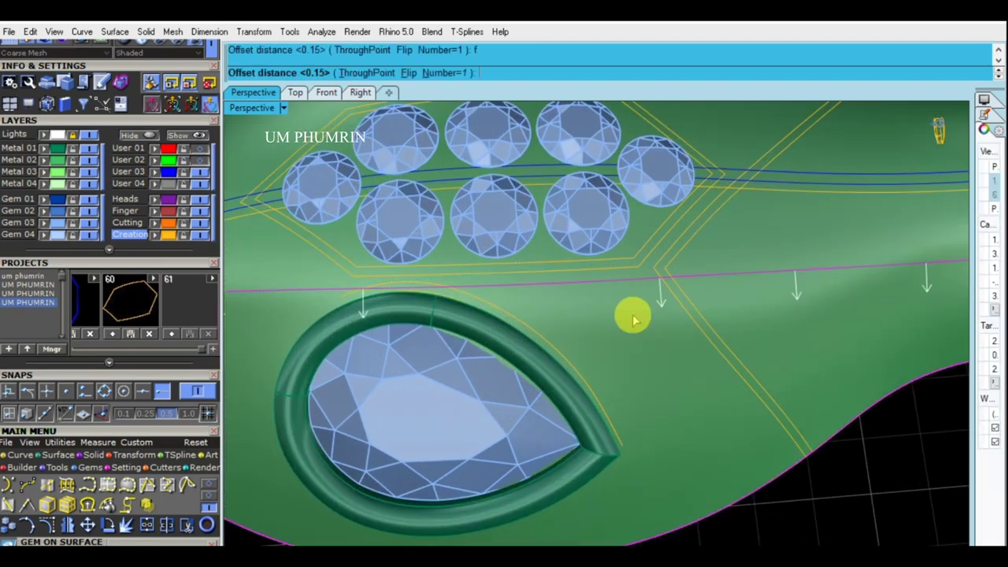
key(Return)
scroll(622, 284, down, 3)
scroll(625, 268, up, 3)
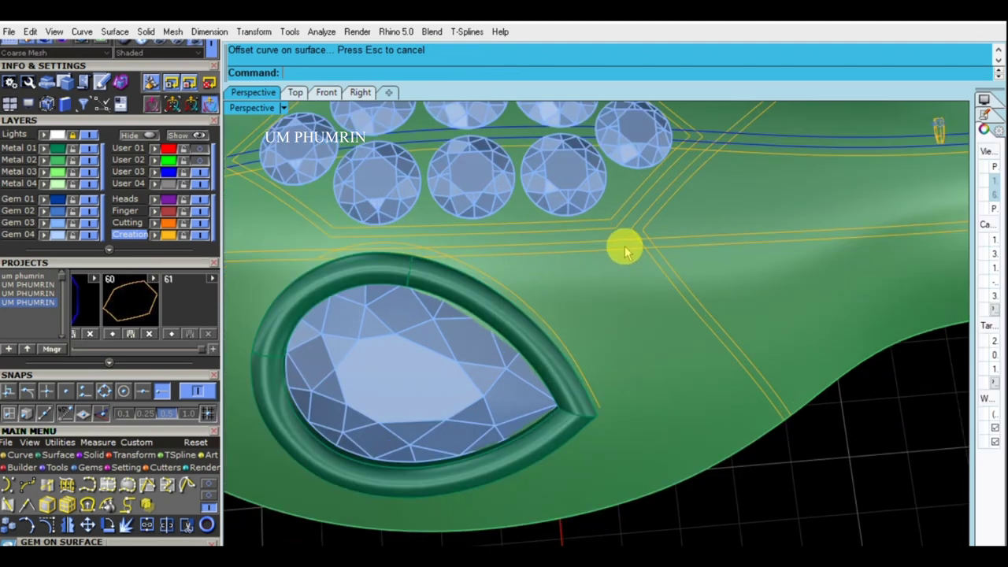
scroll(650, 257, up, 2)
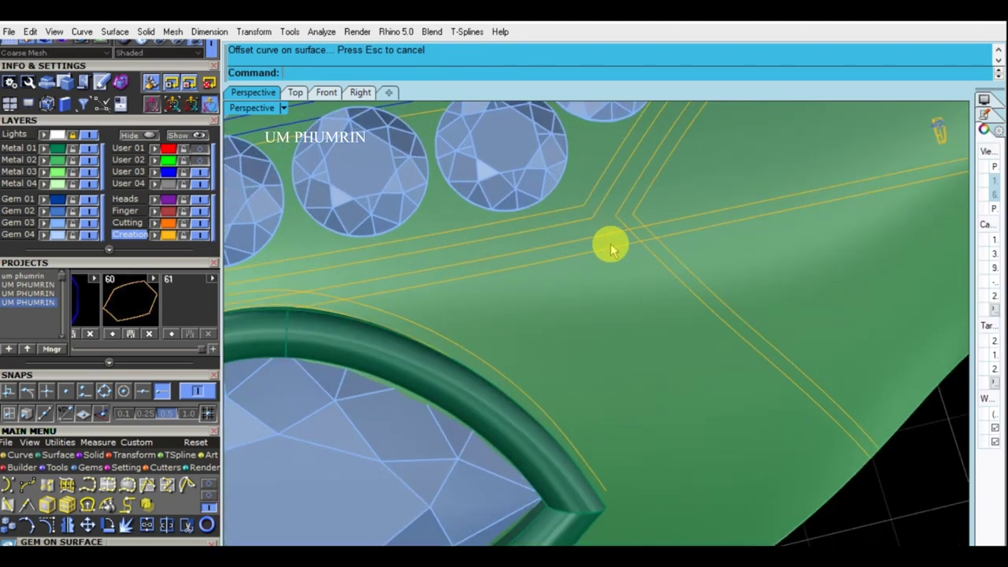
Step: Select a curve on the body, then begin a polyline on the green body surface
click(667, 272)
click(760, 307)
scroll(711, 399, down, 3)
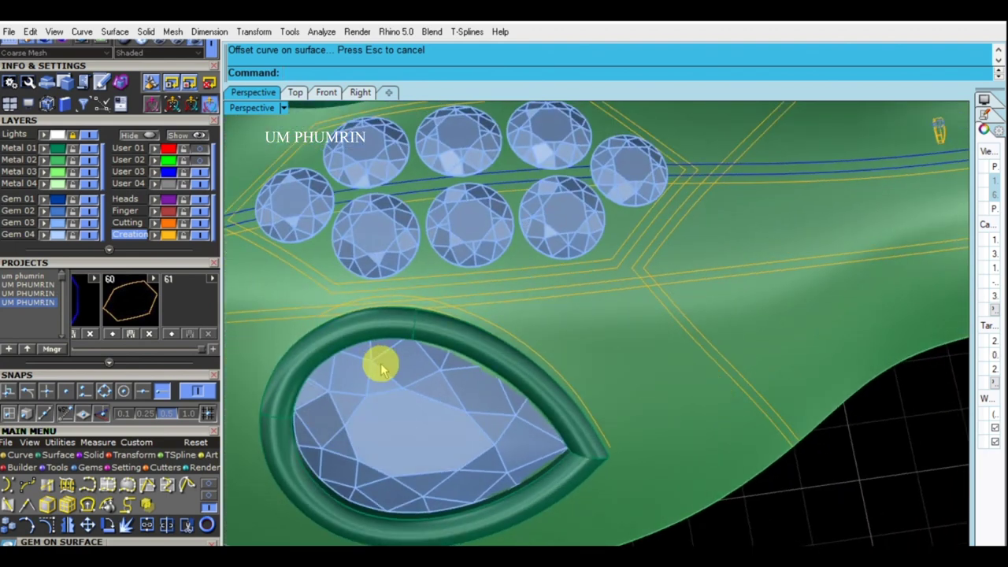
click(146, 482)
click(670, 338)
scroll(612, 281, up, 2)
scroll(618, 277, up, 2)
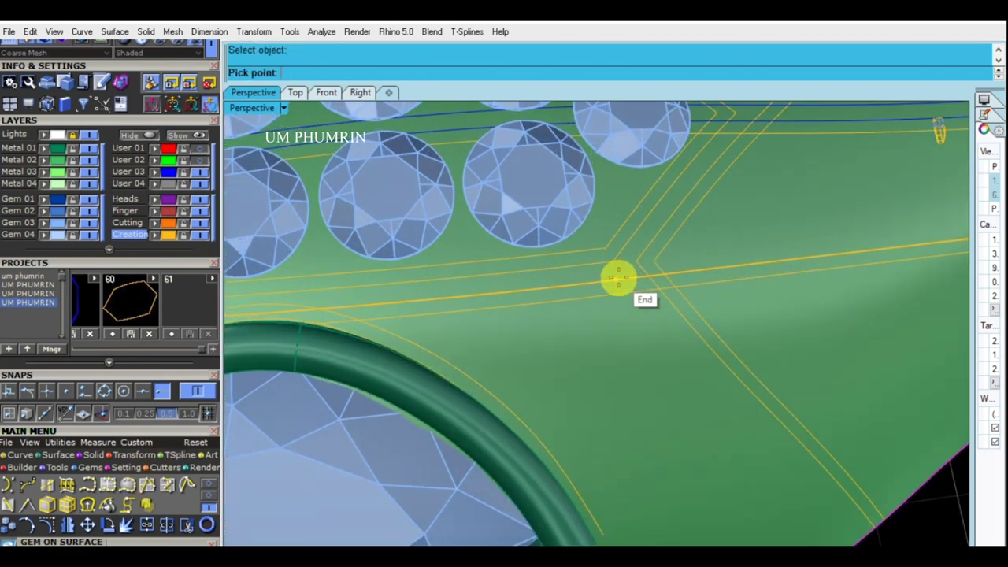
Step: Draw a surface polyline from the curve end to the pear eye's tip
click(618, 277)
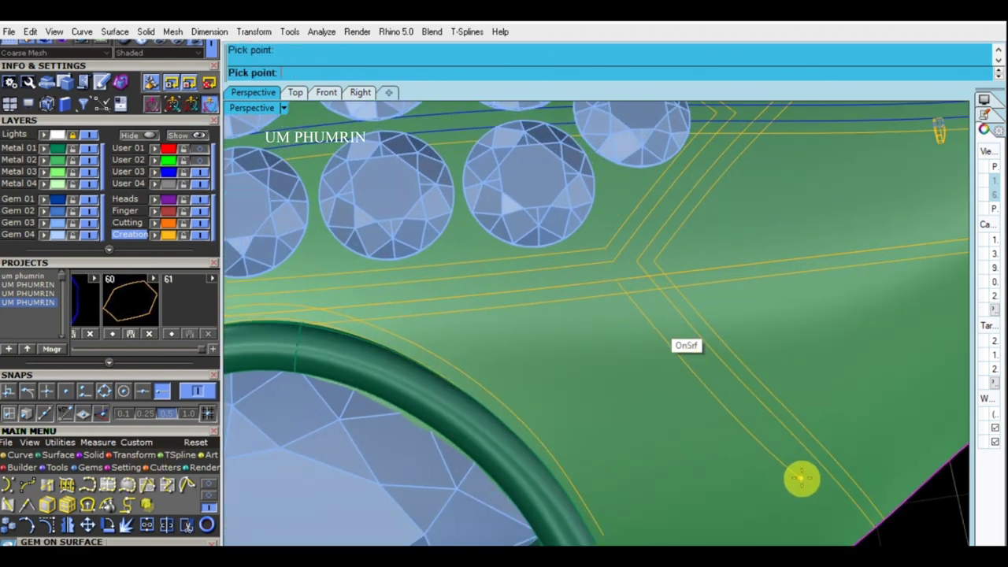
scroll(769, 464, down, 1)
scroll(695, 374, down, 3)
scroll(695, 373, down, 2)
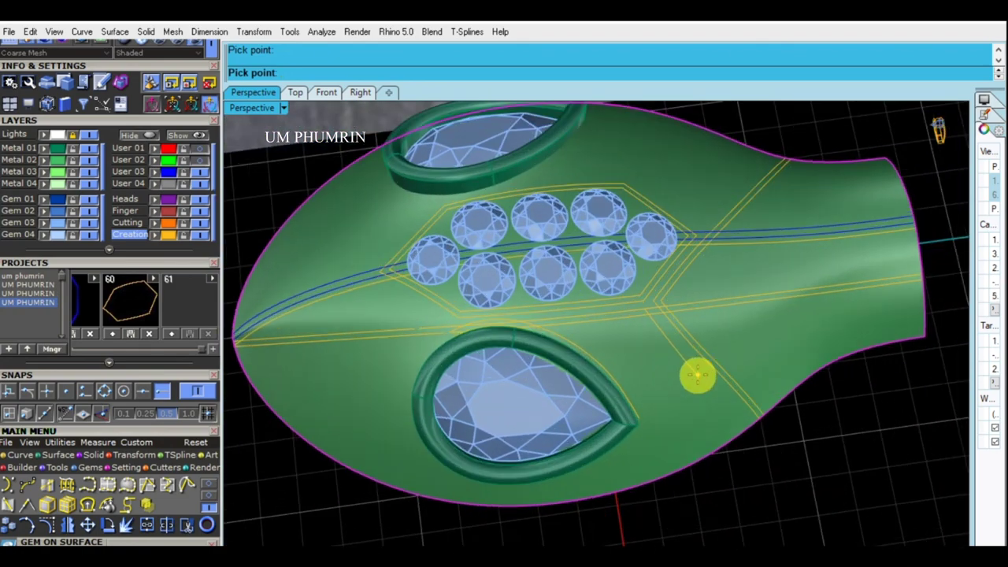
scroll(698, 376, down, 2)
scroll(697, 377, down, 2)
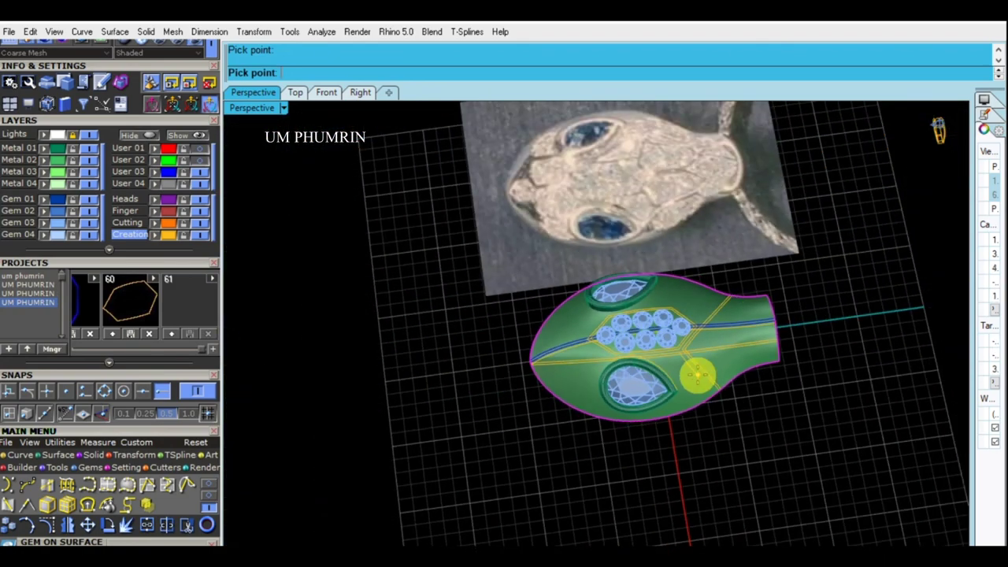
scroll(697, 376, up, 3)
scroll(693, 375, up, 3)
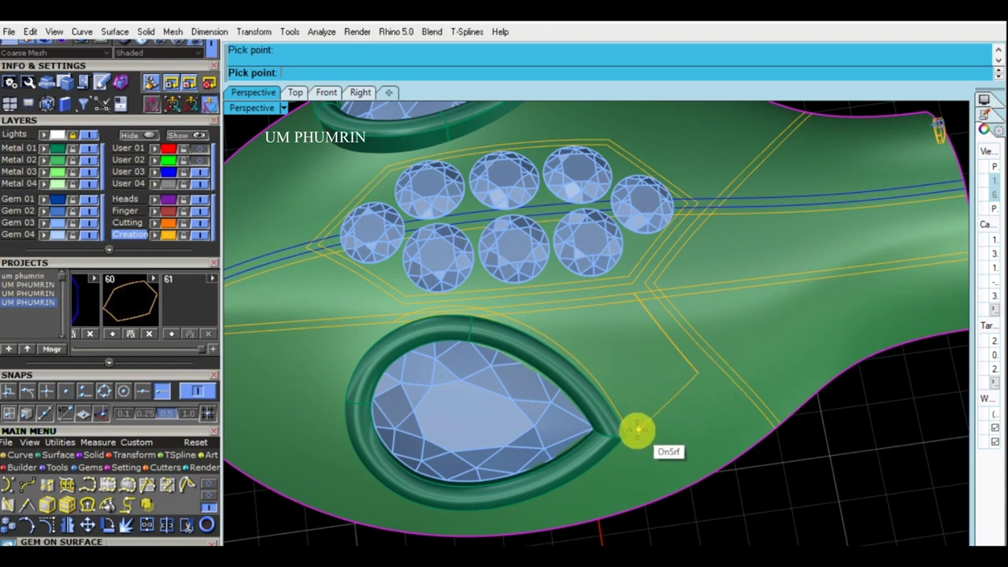
scroll(628, 438, up, 3)
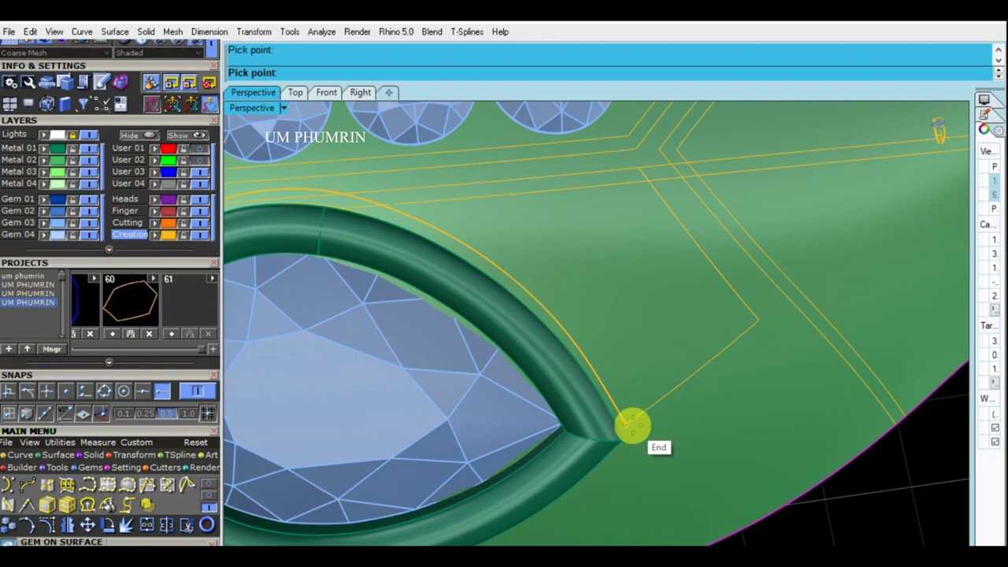
click(632, 426)
scroll(632, 426, down, 3)
mouse_move(675, 423)
right_down()
mouse_move(686, 452)
mouse_move(590, 354)
mouse_move(565, 435)
right_up()
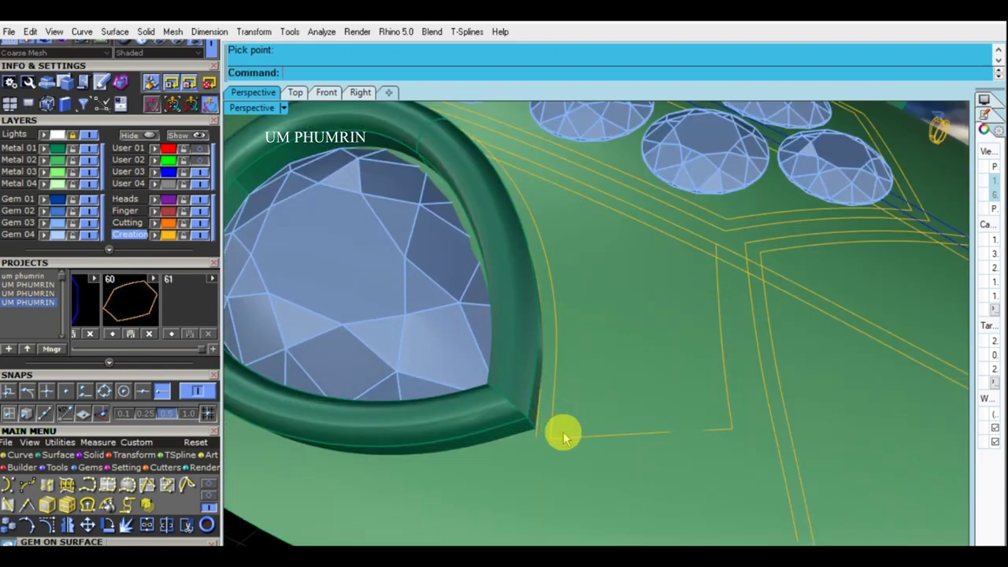
scroll(565, 435, up, 2)
Step: Draw another surface polyline through the curve corner points
right_click(658, 442)
click(758, 456)
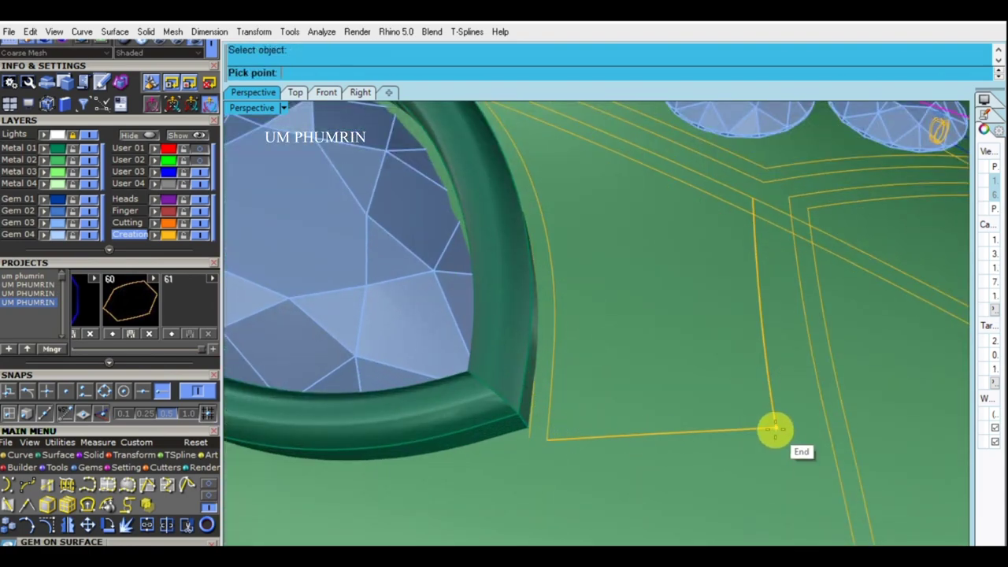
click(775, 428)
right_click(558, 441)
Step: Delete the unwanted diagonal border line, undoing an accidental deletion
click(559, 439)
key(Delete)
scroll(585, 434, down, 2)
click(597, 431)
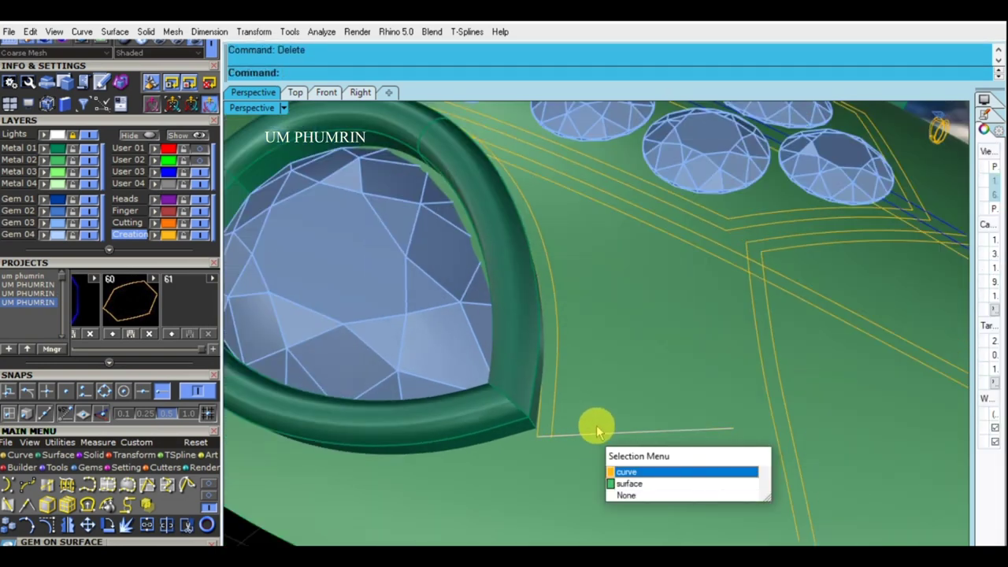
key(Escape)
scroll(652, 439, down, 3)
key(ctrl+z)
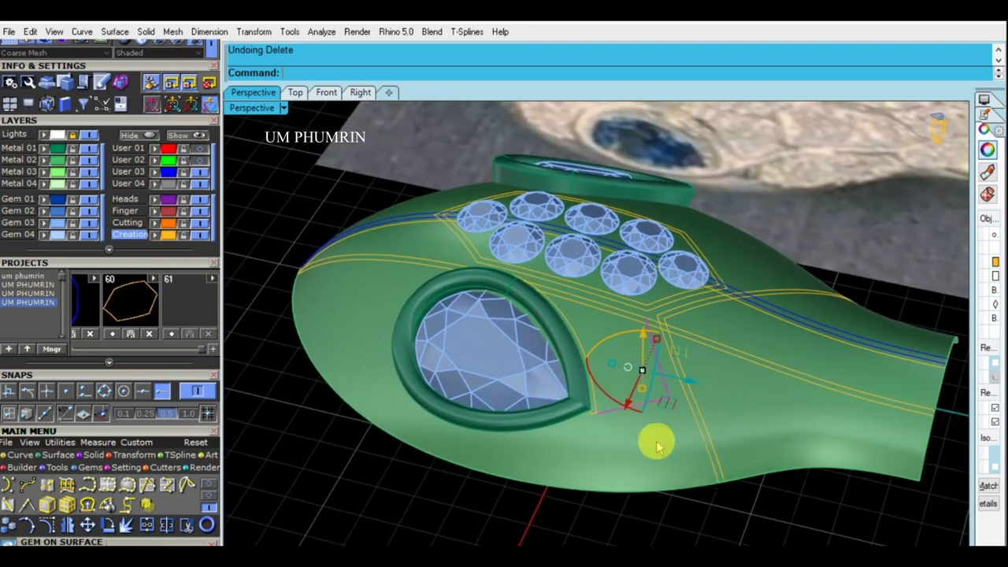
scroll(657, 445, up, 5)
click(601, 399)
click(733, 431)
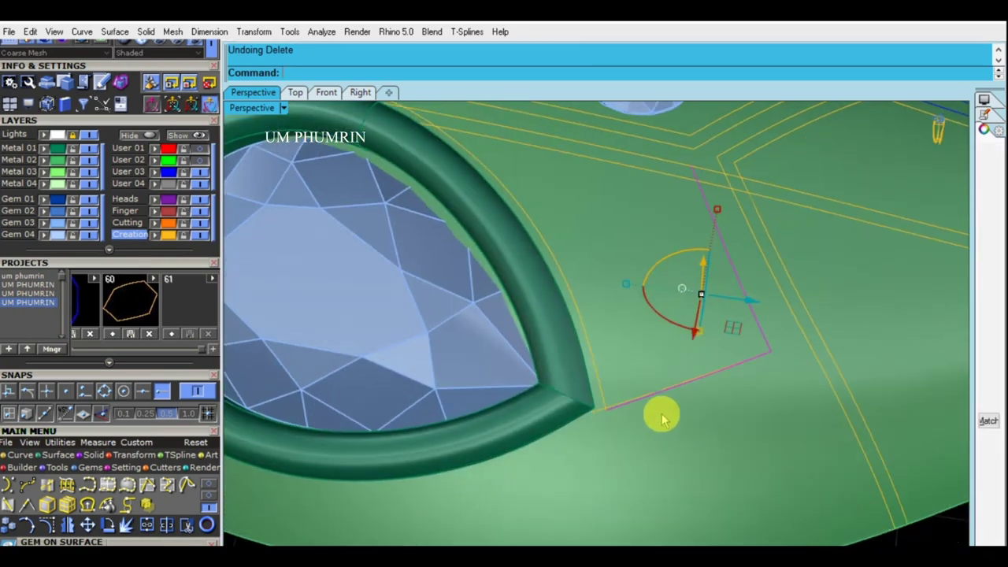
key(Delete)
Step: Draw a line on the body surface from the top curve's end to the curve end
click(650, 180)
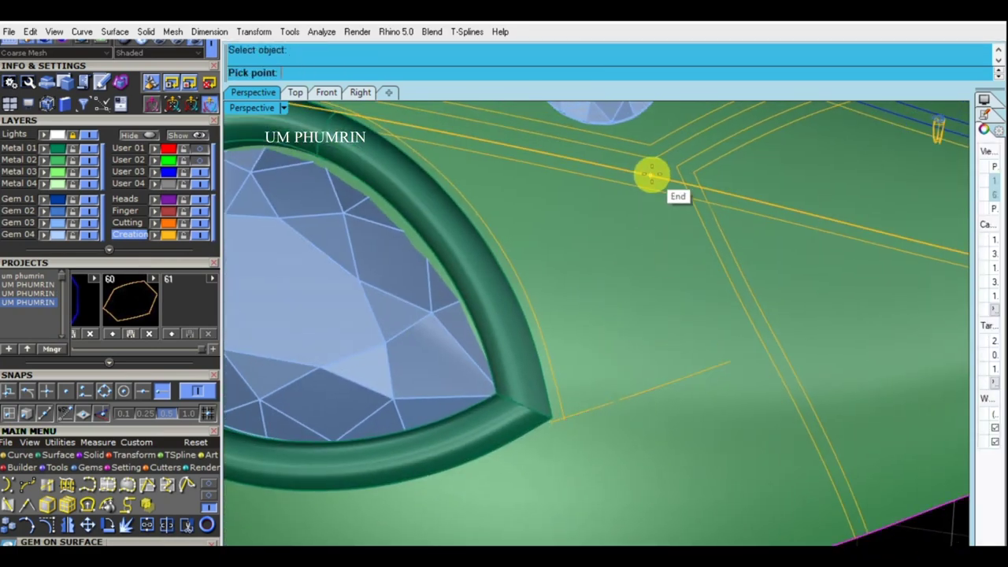
click(651, 174)
click(730, 354)
scroll(693, 355, down, 3)
scroll(740, 433, up, 1)
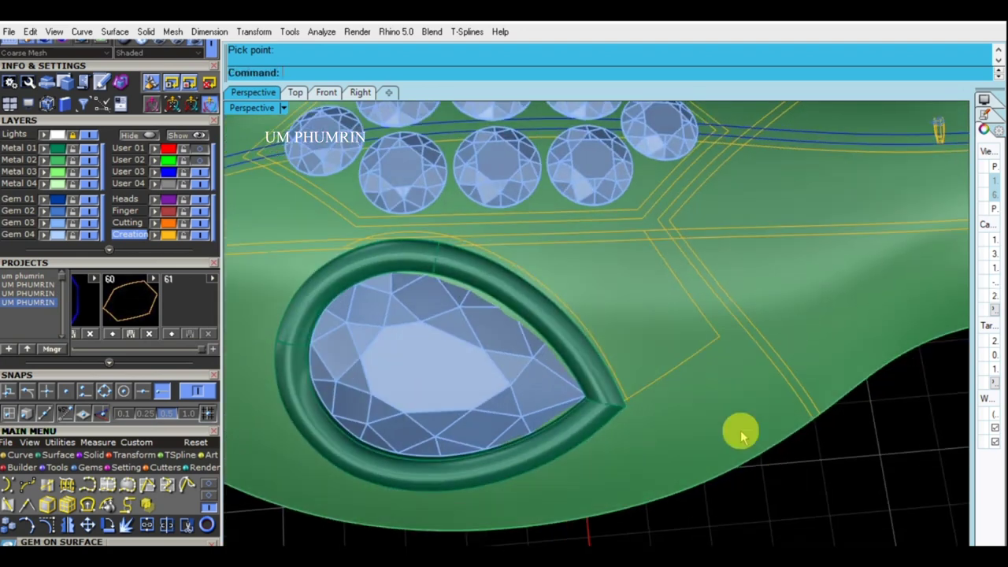
Step: Join the two line pieces and offset the result 0.15 on the body surface
click(668, 402)
click(711, 353)
key(Return)
text(O2)
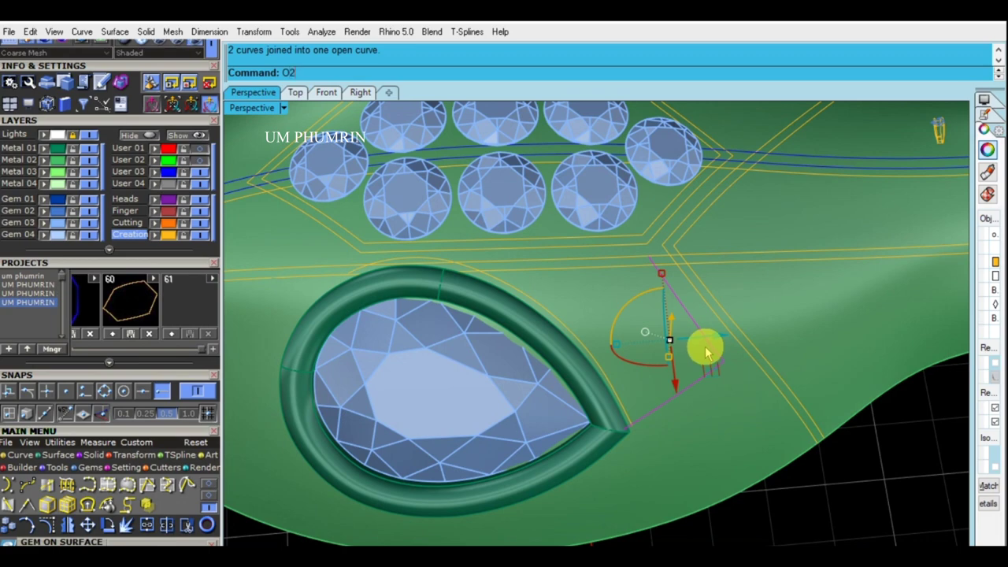
key(Return)
click(681, 345)
key(Return)
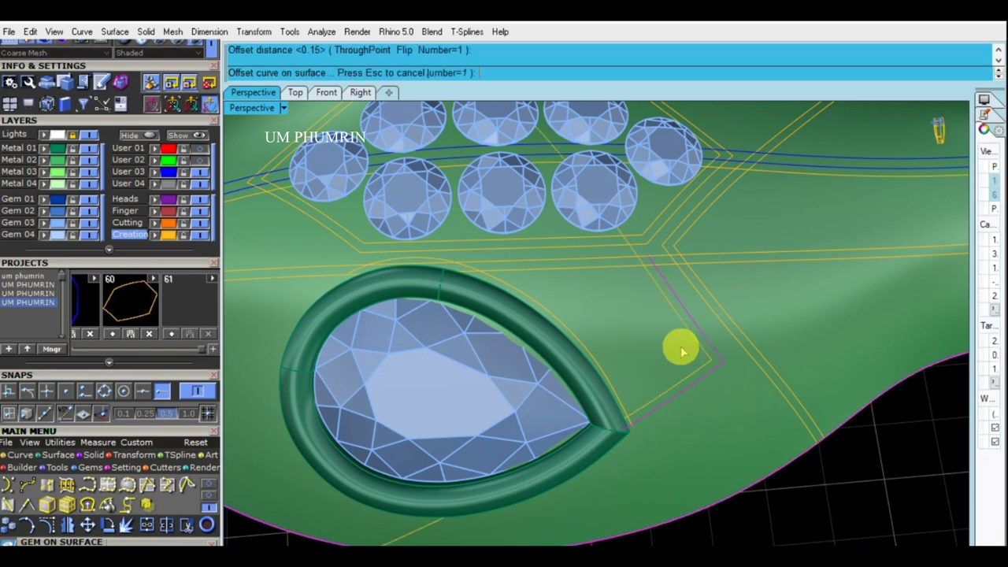
Step: Inspect the new offset border up close and select the pear bezel
scroll(592, 356, down, 2)
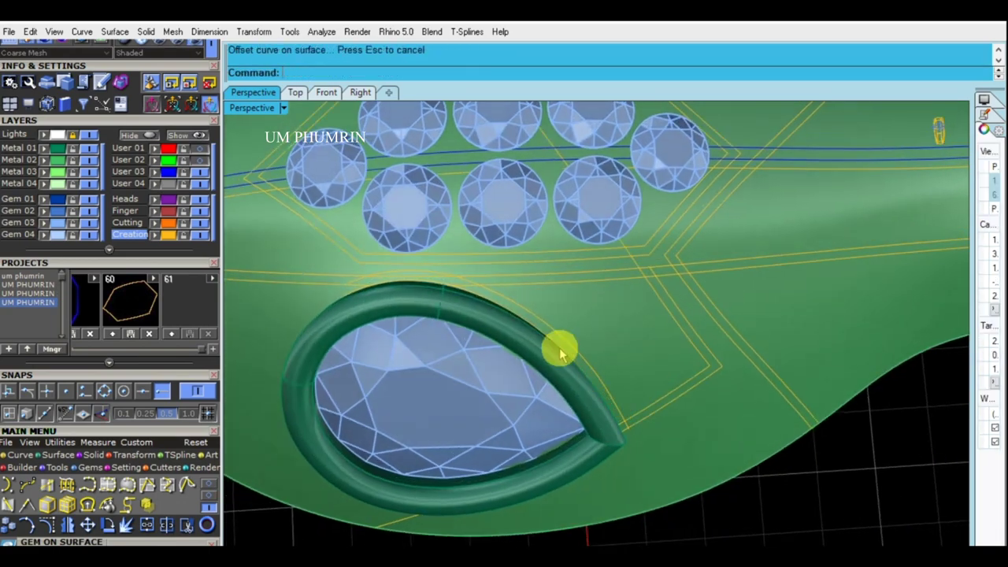
scroll(592, 382, up, 3)
scroll(504, 300, down, 5)
scroll(666, 398, up, 4)
scroll(660, 337, up, 2)
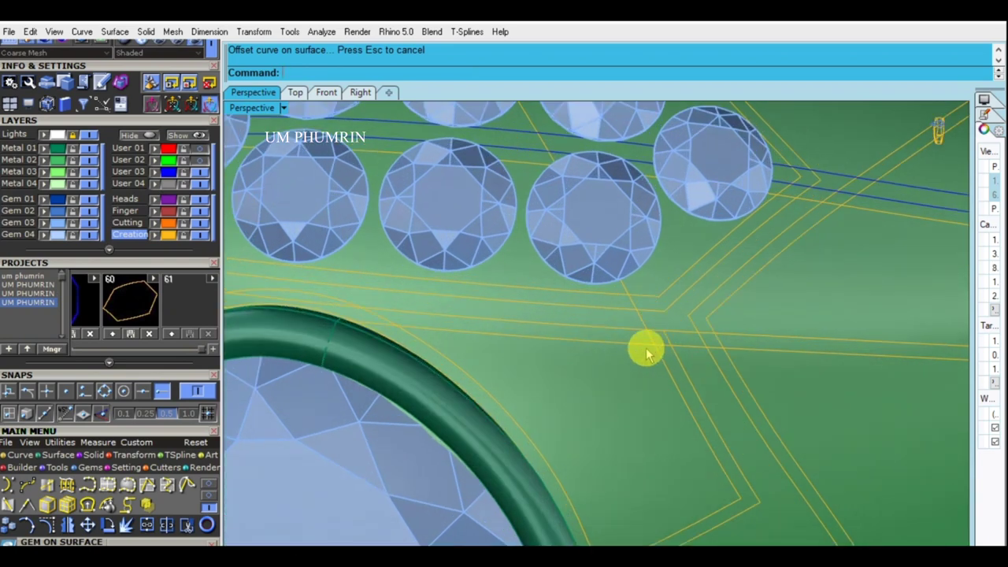
scroll(646, 332, down, 1)
scroll(604, 344, down, 1)
scroll(695, 418, down, 2)
click(703, 409)
key(Escape)
scroll(413, 264, up, 3)
click(418, 268)
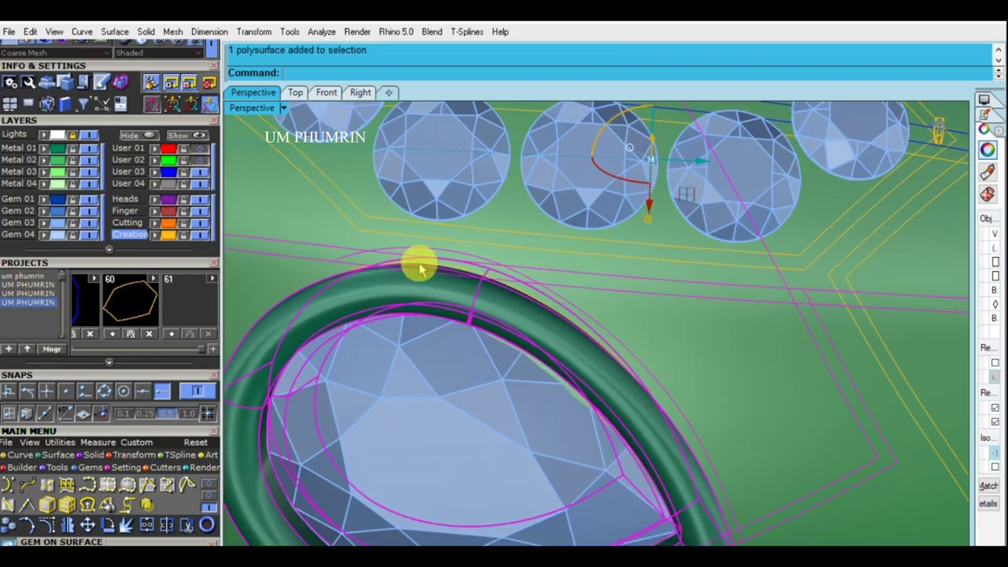
Step: Hide gems and surfaces, then trim the overhanging border curve ends around the pear cell
ctrl+click(423, 290)
scroll(524, 333, down, 2)
scroll(622, 403, up, 1)
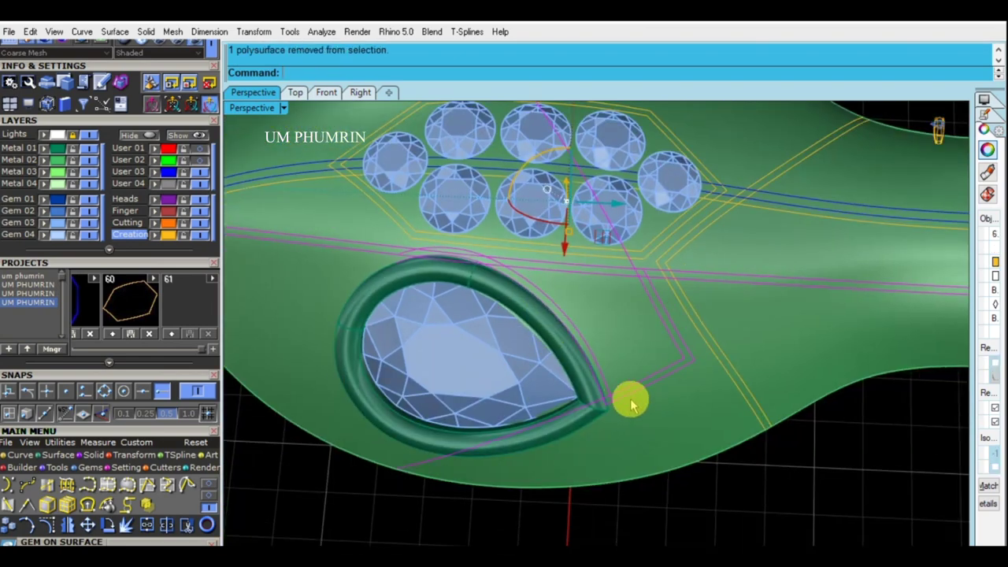
click(126, 132)
drag(732, 404, 518, 265)
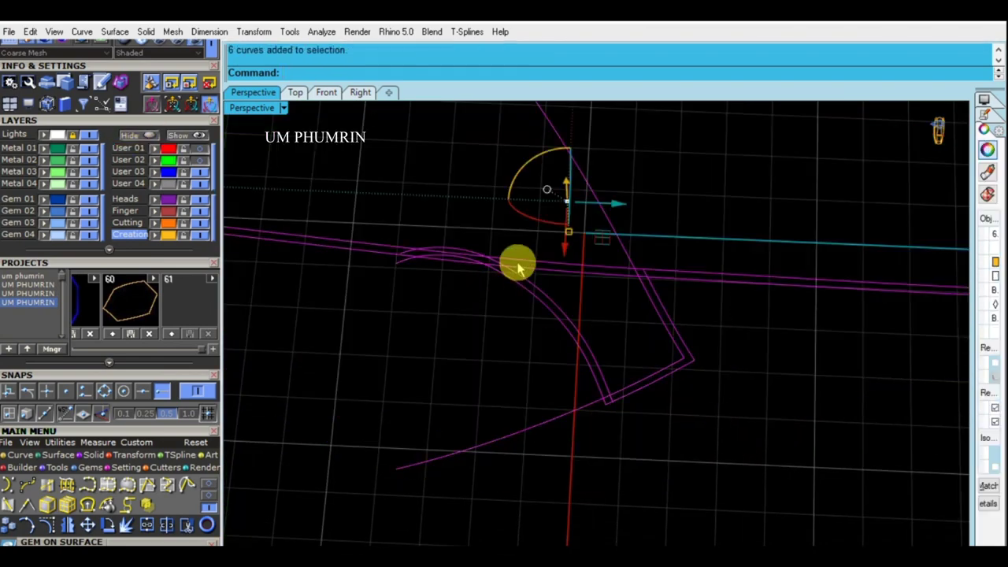
key(ctrl+t)
click(663, 203)
click(778, 241)
scroll(430, 250, up, 1)
scroll(435, 267, up, 1)
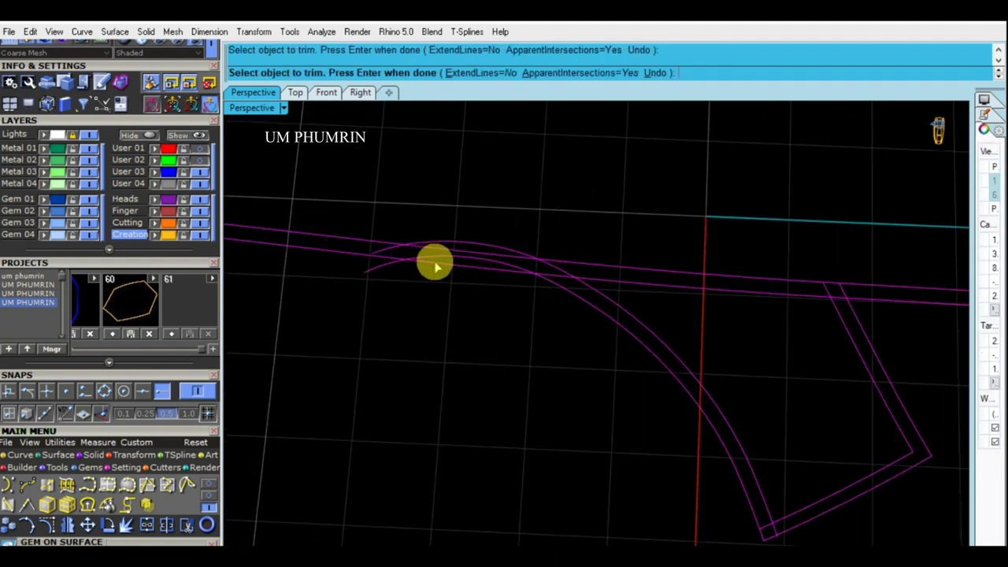
click(305, 253)
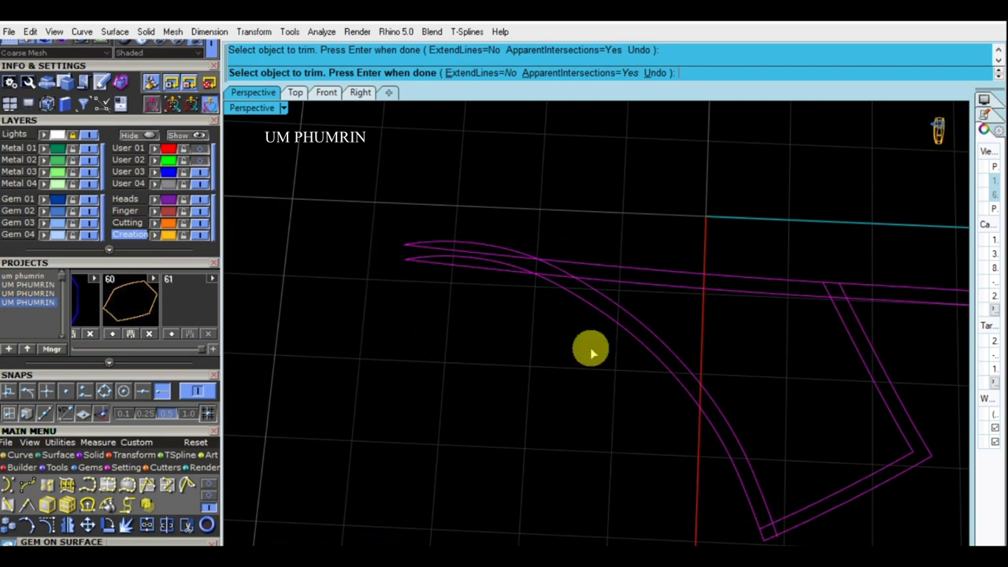
scroll(591, 352, down, 2)
scroll(700, 355, down, 1)
key(Return)
Step: Trim the curves around the pear cell again with gems hidden, then show everything
click(191, 135)
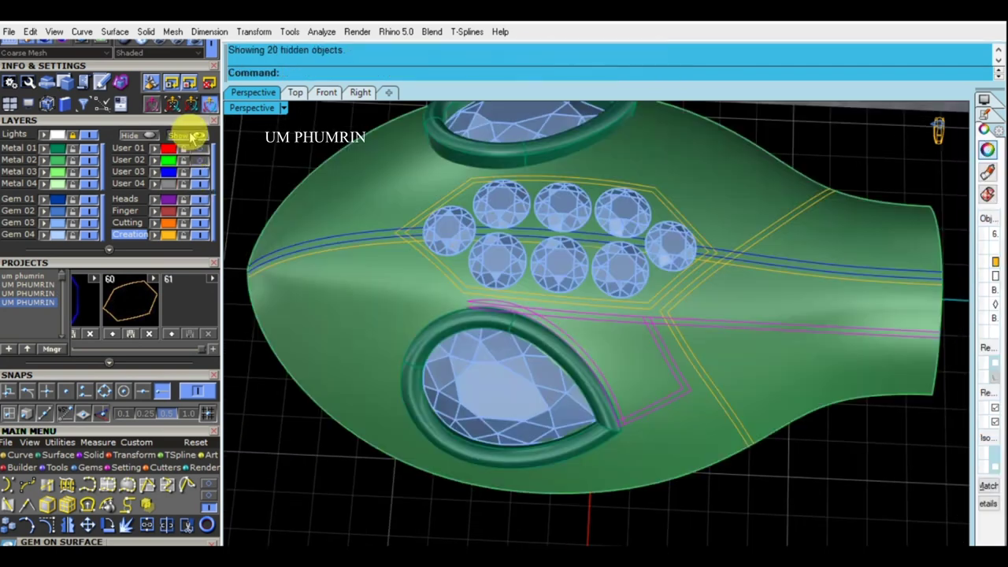
scroll(653, 328, up, 2)
scroll(652, 328, up, 2)
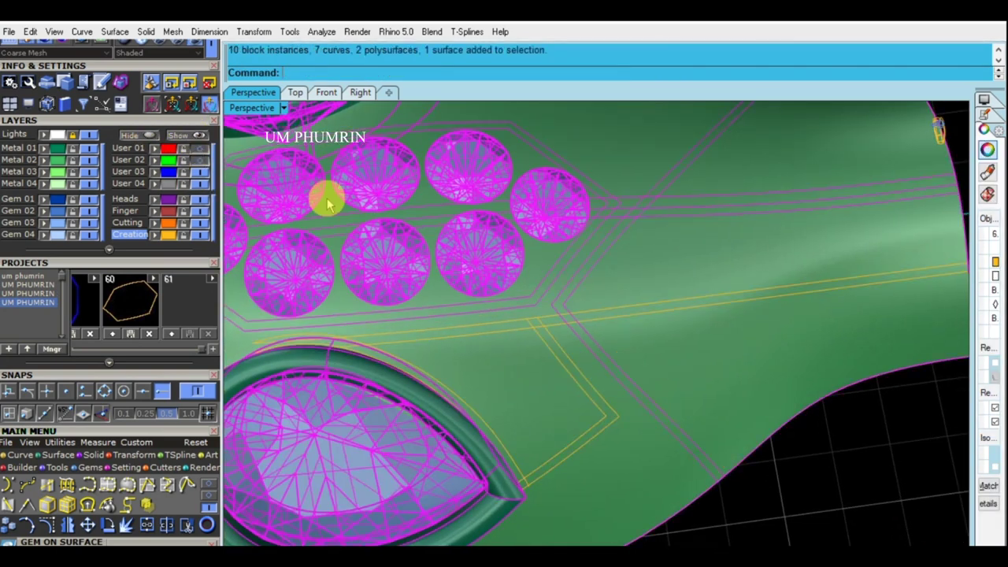
key(ctrl+h)
drag(285, 260, 285, 260)
key(Return)
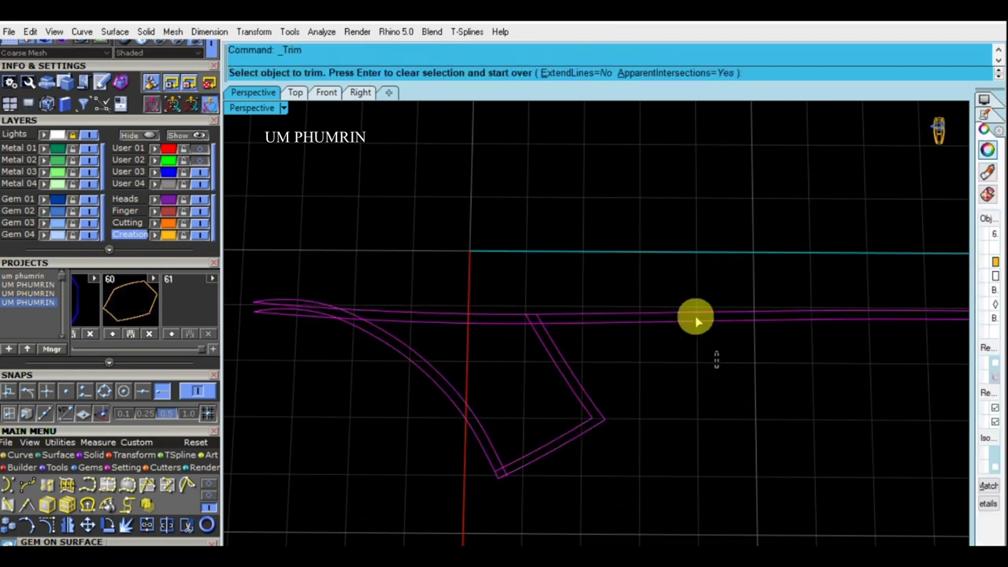
key(Return)
right_drag(630, 288, 224, 169)
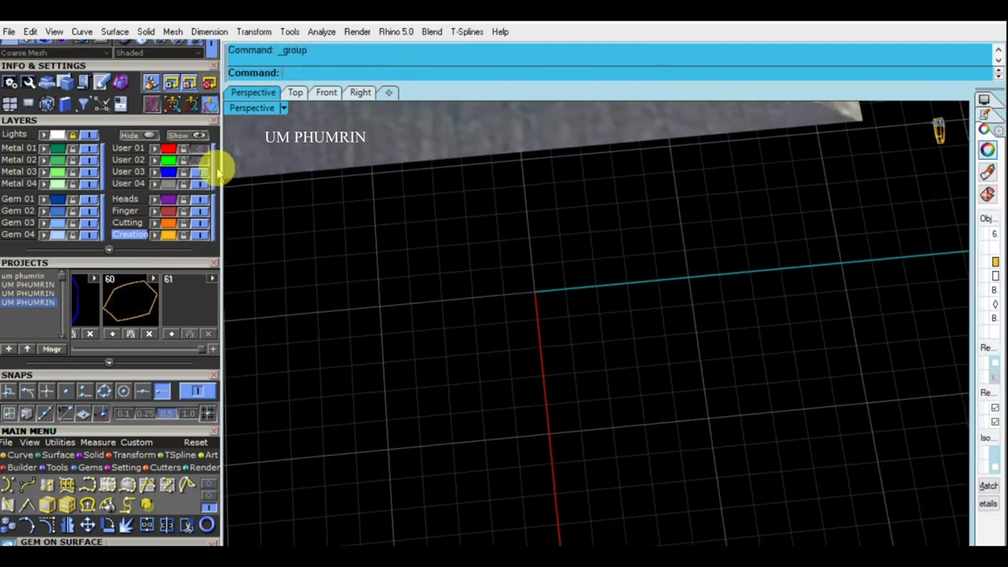
click(191, 134)
Step: Select and delete the stray diagonal curve near the gems
mouse_move(662, 400)
right_down()
mouse_move(668, 429)
mouse_move(567, 355)
right_up()
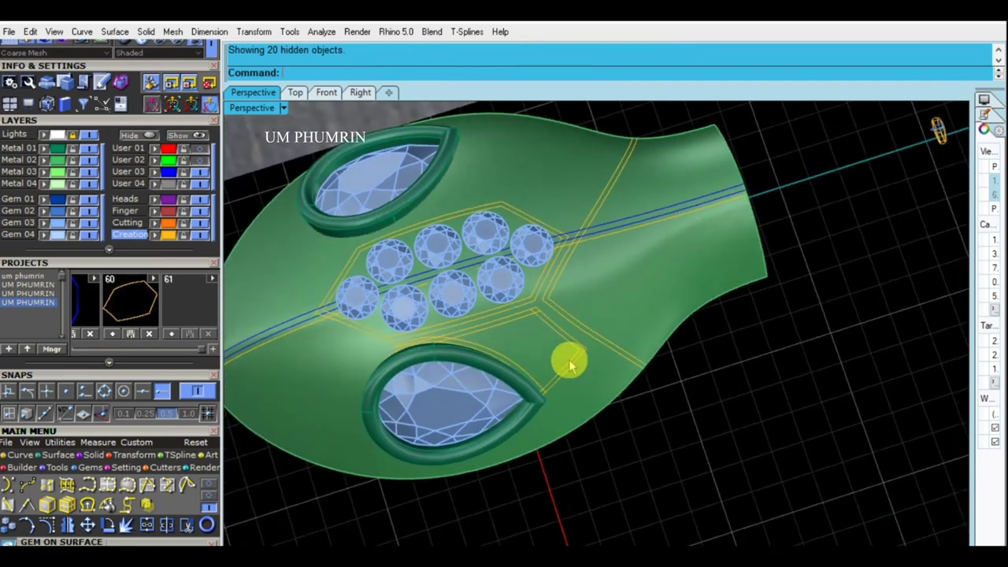
scroll(528, 292, up, 5)
right_drag(528, 292, 556, 306)
click(573, 313)
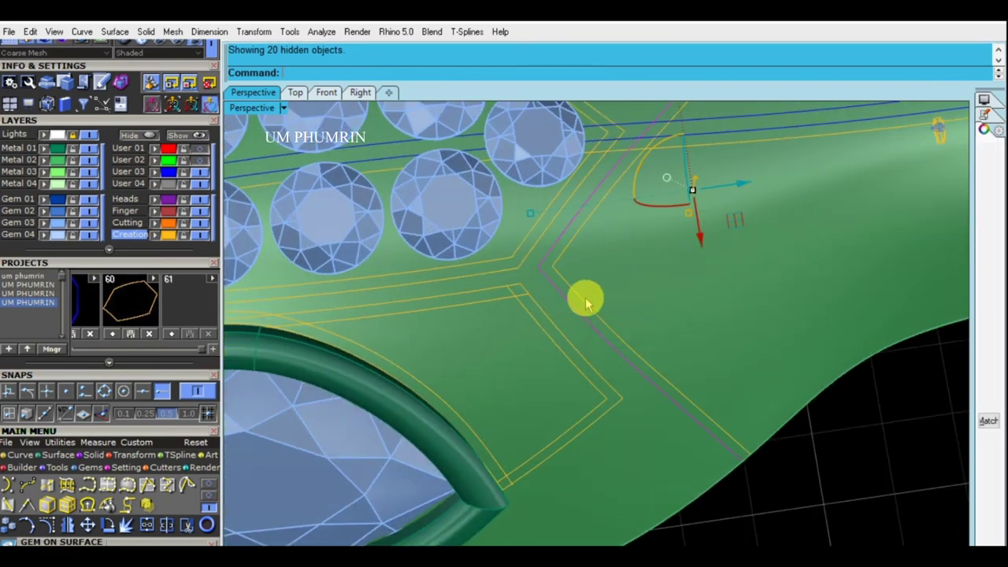
scroll(585, 304, down, 5)
scroll(591, 331, up, 2)
mouse_move(660, 379)
right_down()
mouse_move(460, 284)
mouse_move(434, 252)
mouse_move(653, 386)
mouse_move(560, 292)
right_up()
key(Return)
scroll(583, 303, up, 3)
scroll(563, 315, up, 3)
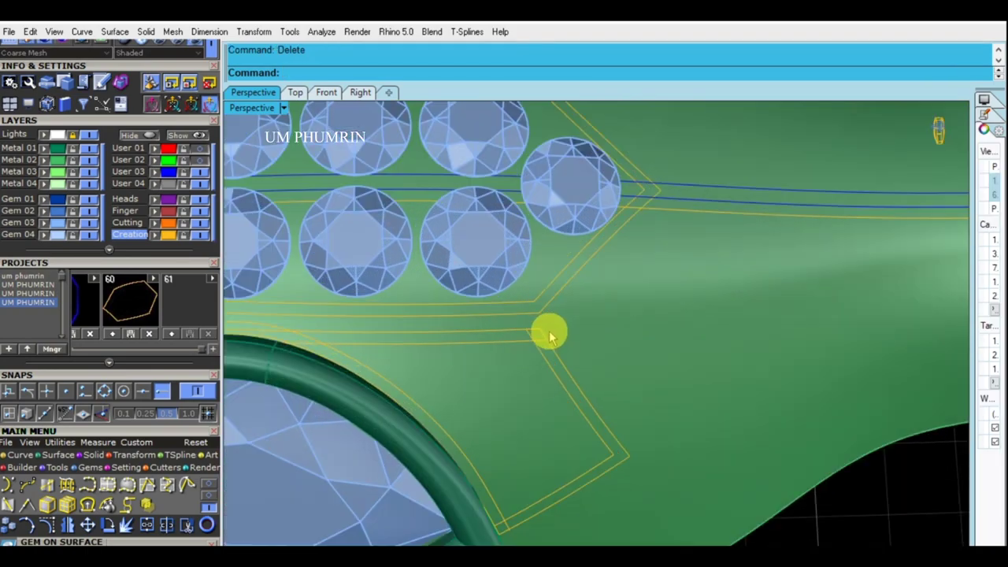
click(148, 486)
click(745, 352)
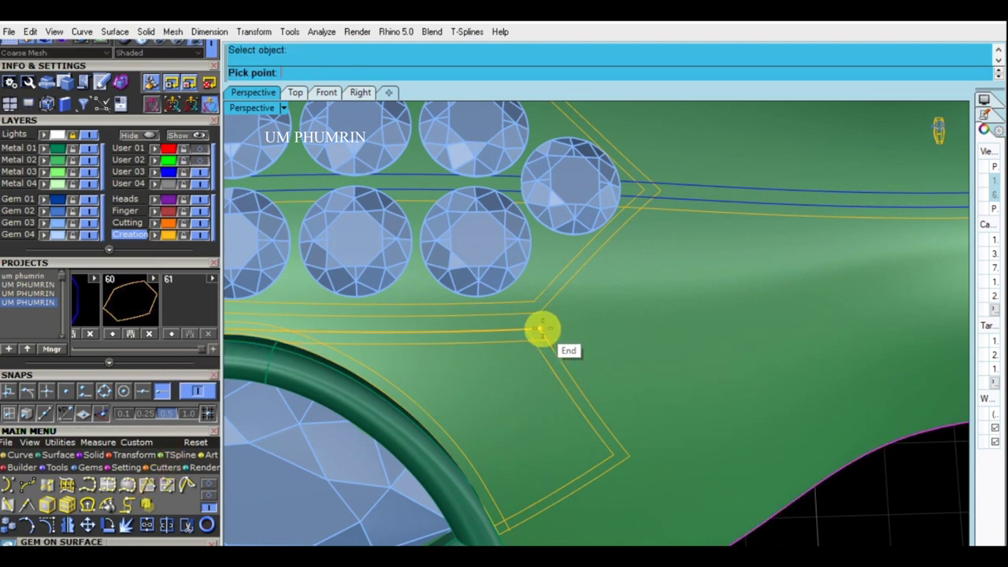
Step: Draw a new surface line from the curve end up to the gem border
click(572, 352)
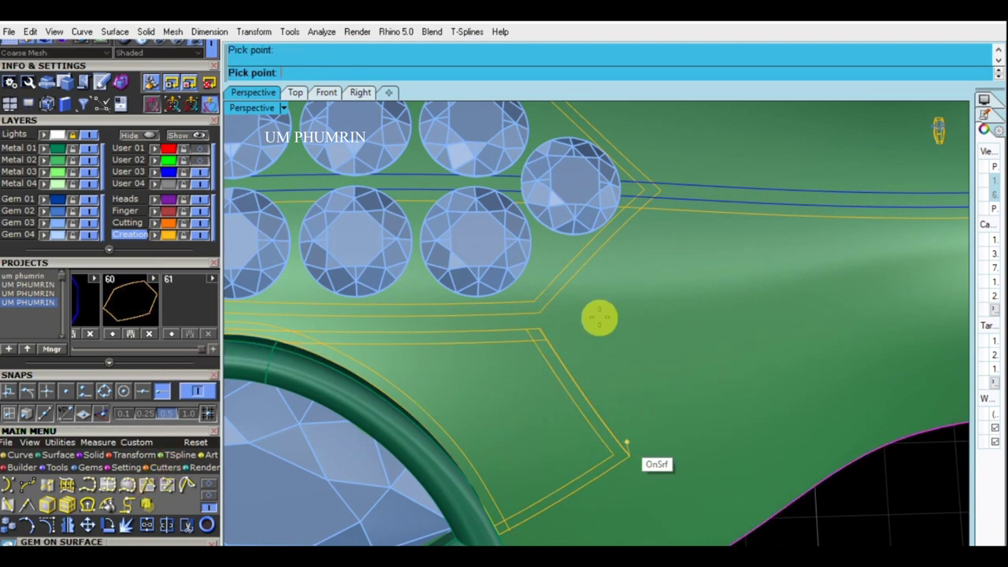
key(Return)
click(541, 318)
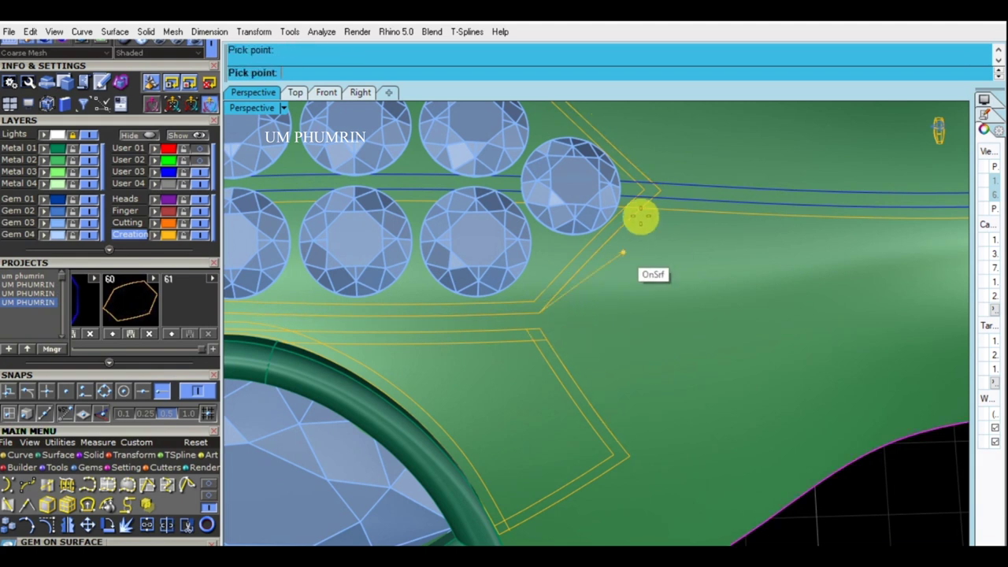
click(658, 194)
key(Return)
right_click(596, 255)
click(600, 263)
text(O)
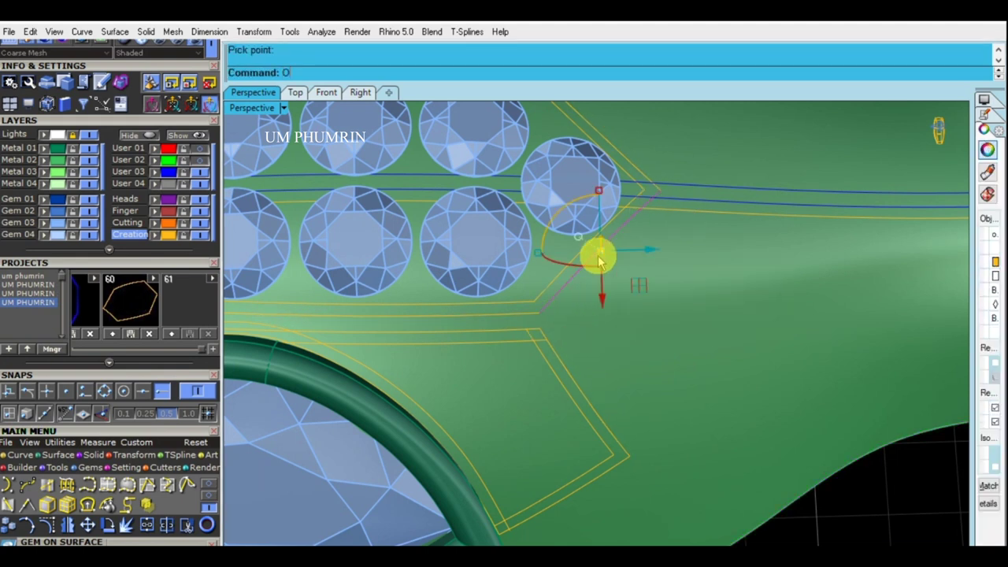
Step: Offset the new line along the body surface, redoing it on the correct curve
key(Return)
click(696, 350)
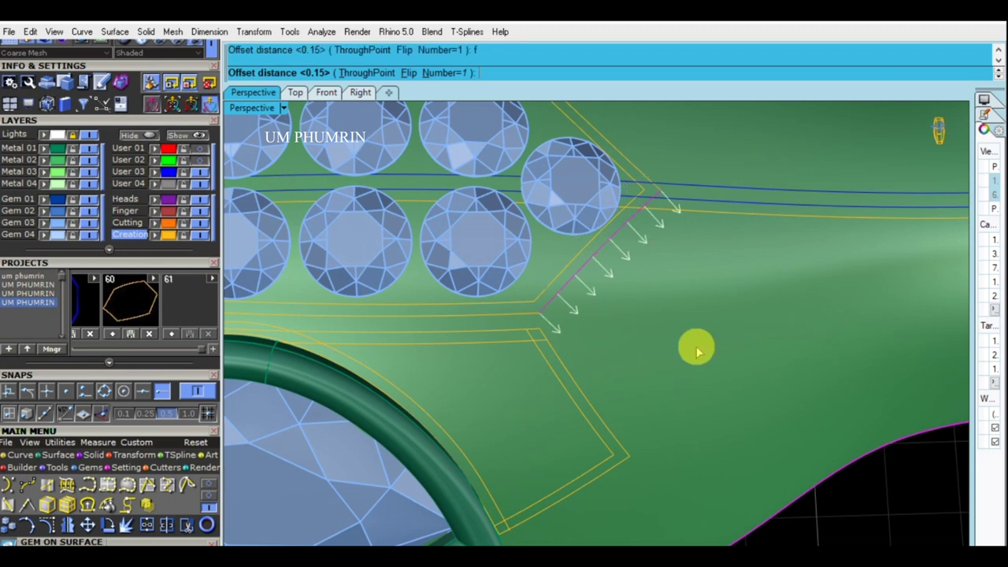
text(.)
key(Return)
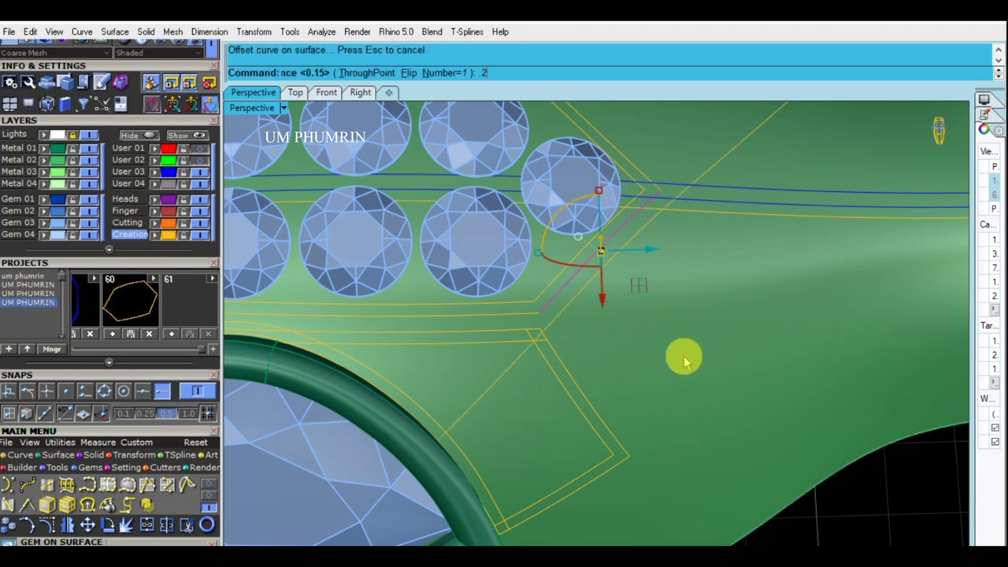
shift+right_drag(682, 353, 686, 308)
key(Delete)
click(595, 334)
click(634, 366)
key(Return)
click(670, 326)
key(Return)
scroll(642, 351, down, 3)
click(607, 342)
key(Return)
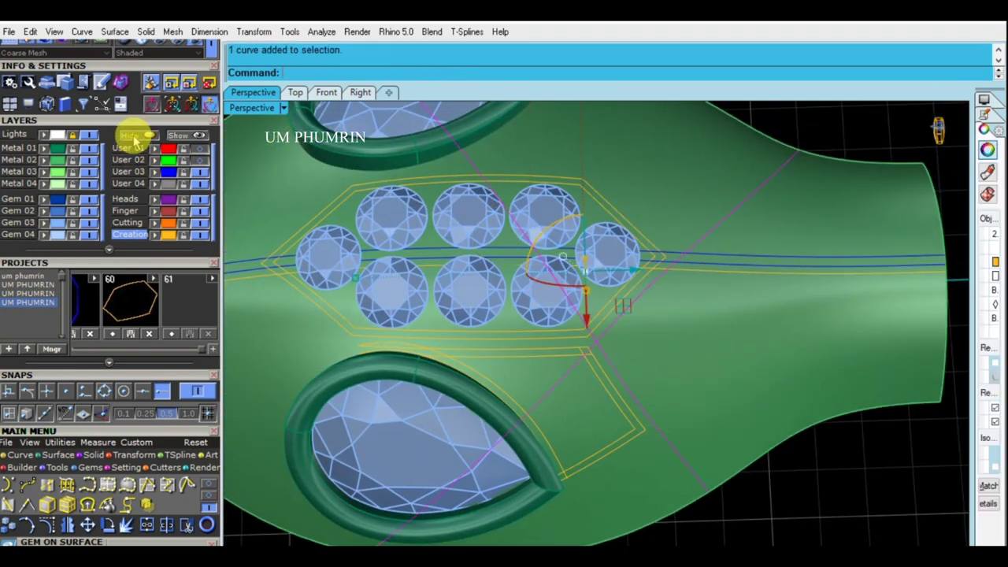
Step: Trim away the left arms of the two crossing lines with gems and surfaces hidden
click(134, 138)
click(562, 308)
text(trim)
key(Return)
click(562, 241)
click(545, 410)
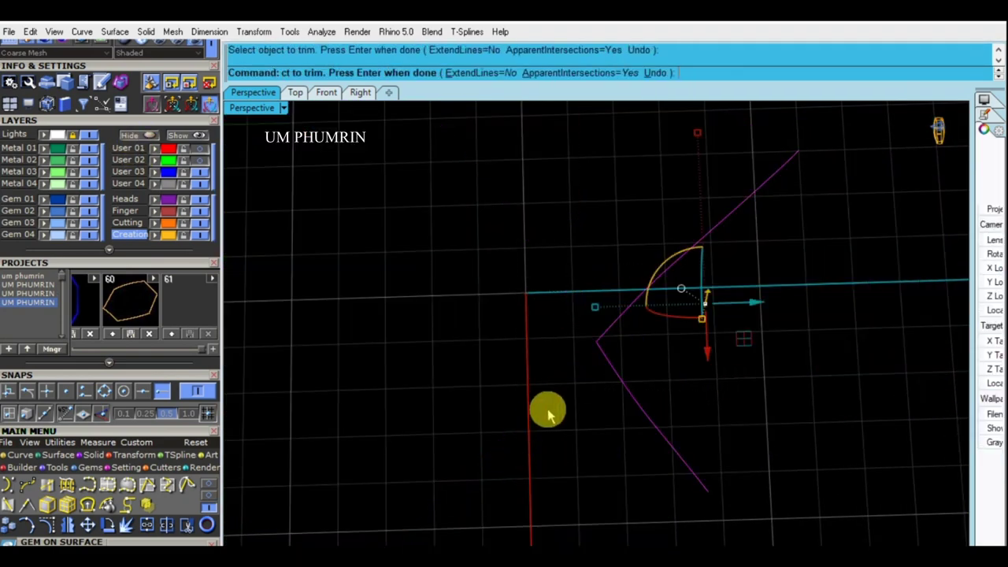
key(Return)
click(199, 137)
mouse_move(603, 349)
shift+right_down()
mouse_move(601, 332)
mouse_move(572, 362)
shift+right_up()
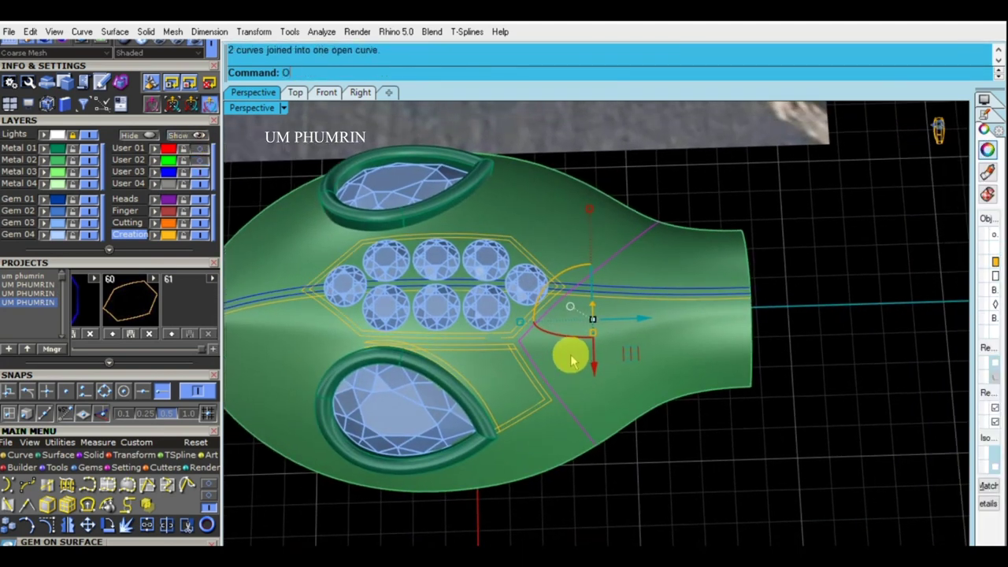
Step: Offset the scale border 0.2 along the head surface to form the parallel rim line
text(ffsetCrvOnSrf)
key(Return)
click(592, 383)
scroll(560, 322, up, 3)
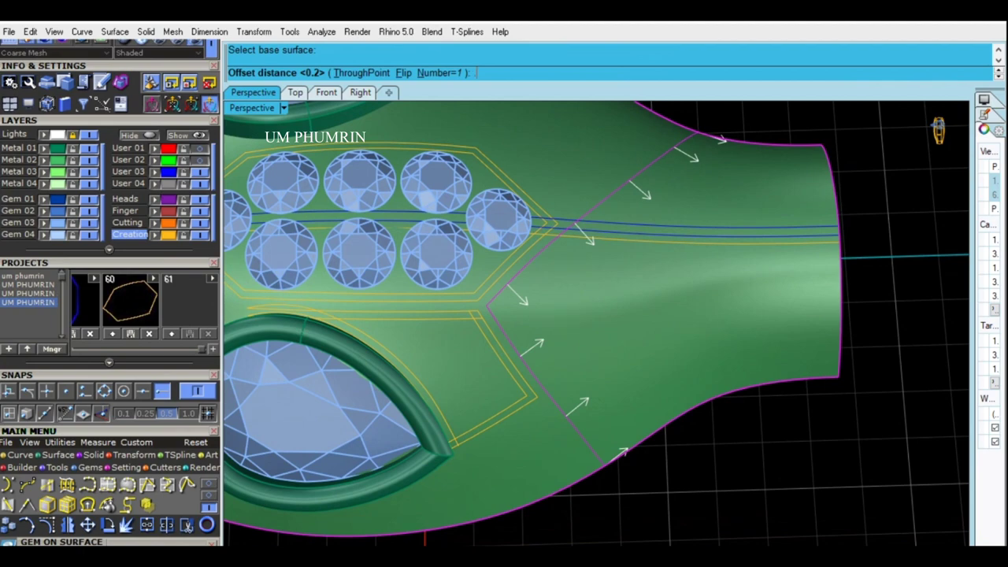
key(Return)
scroll(662, 386, down, 5)
mouse_move(686, 378)
right_down()
mouse_move(641, 356)
mouse_move(764, 380)
mouse_move(724, 396)
mouse_move(711, 360)
mouse_move(574, 355)
mouse_move(580, 441)
mouse_move(578, 226)
mouse_move(653, 407)
mouse_move(544, 354)
mouse_move(619, 405)
mouse_move(614, 392)
mouse_move(612, 438)
mouse_move(603, 420)
right_up()
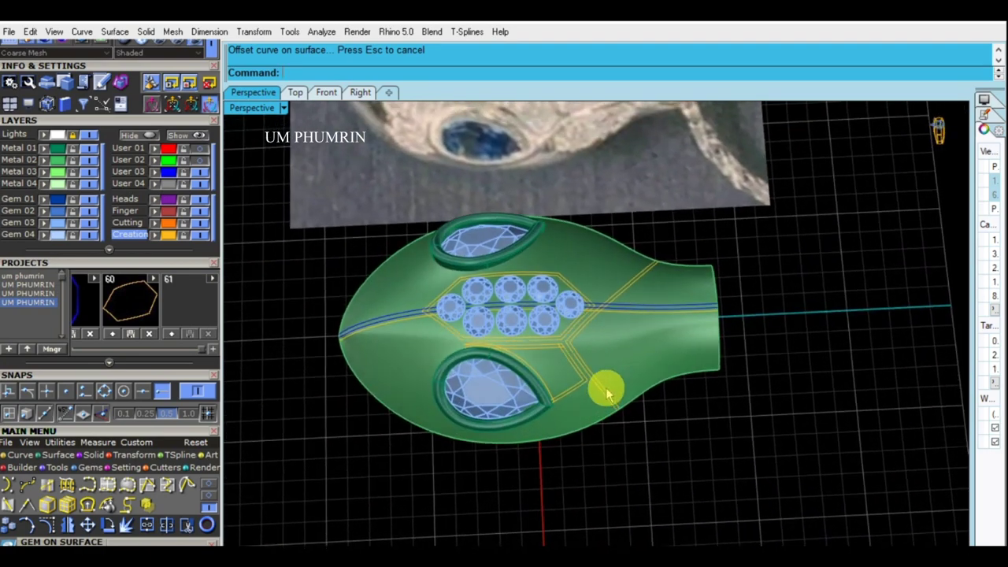
scroll(590, 378, down, 3)
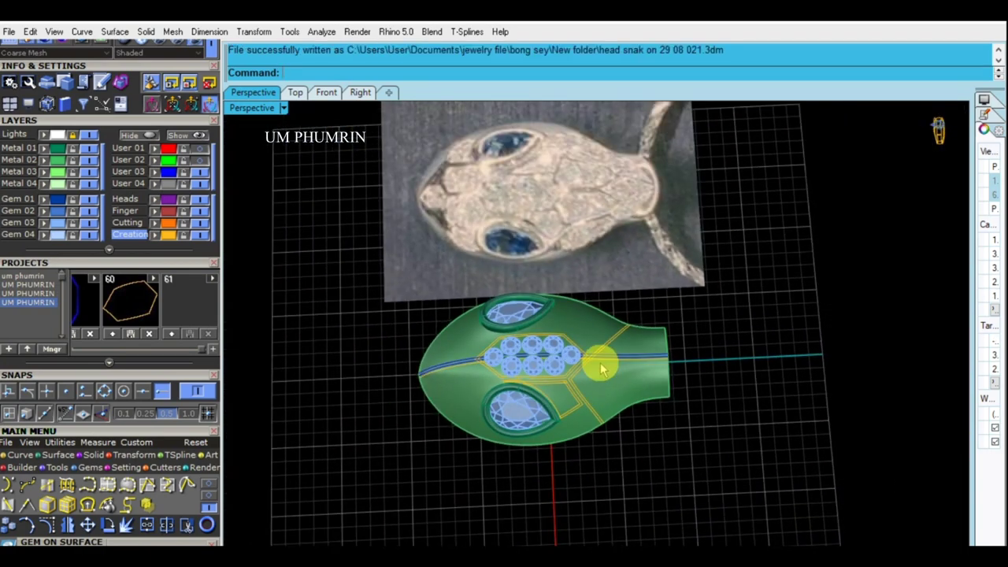
mouse_move(578, 425)
right_down()
mouse_move(580, 401)
mouse_move(556, 383)
mouse_move(570, 405)
mouse_move(563, 370)
mouse_move(556, 382)
mouse_move(785, 213)
mouse_move(657, 236)
mouse_move(577, 386)
mouse_move(585, 400)
right_up()
scroll(587, 382, up, 2)
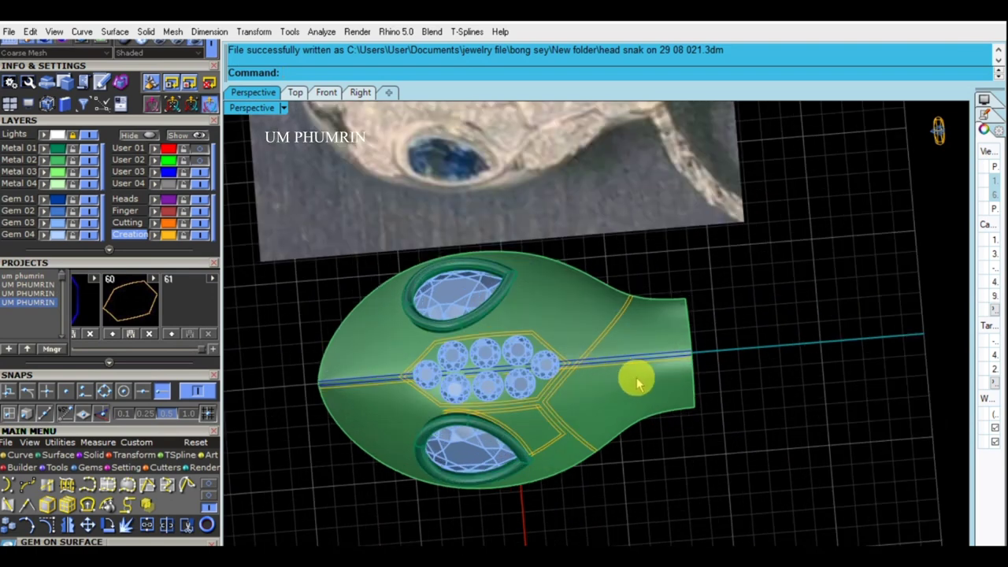
scroll(622, 382, down, 3)
scroll(579, 378, up, 2)
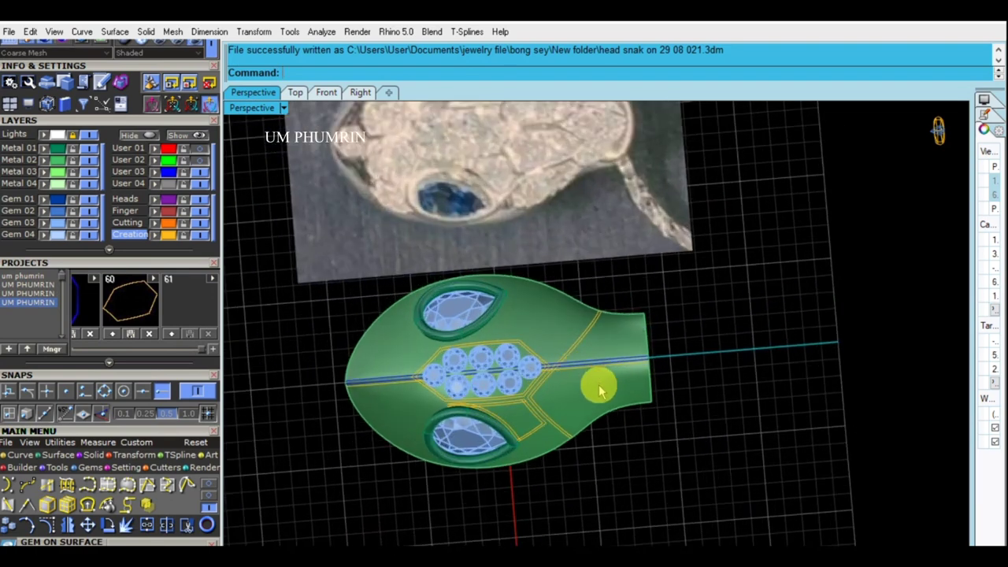
right_drag(570, 421, 569, 333)
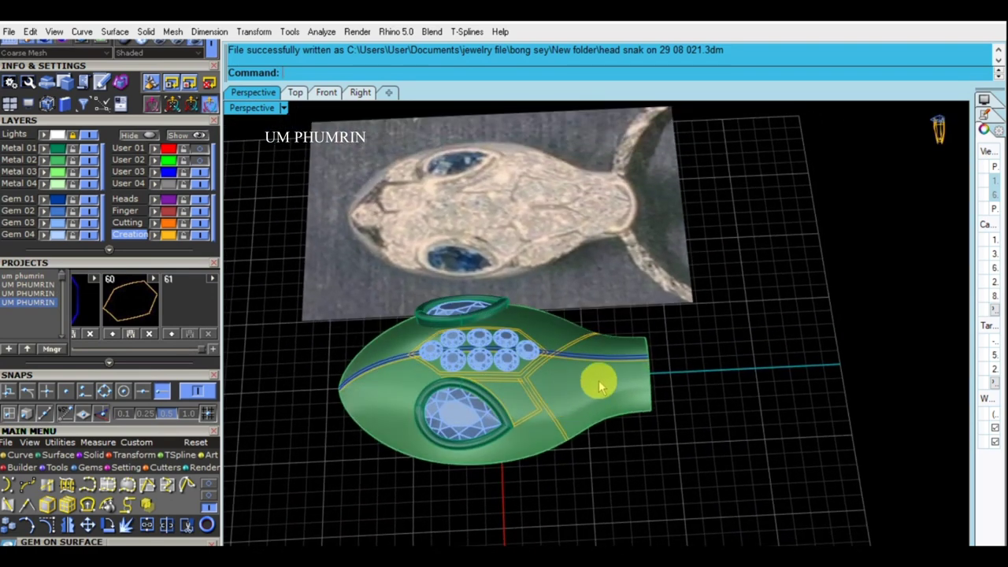
mouse_move(598, 385)
right_down()
mouse_move(580, 404)
mouse_move(540, 409)
mouse_move(549, 406)
right_up()
scroll(531, 409, up, 2)
scroll(549, 406, up, 2)
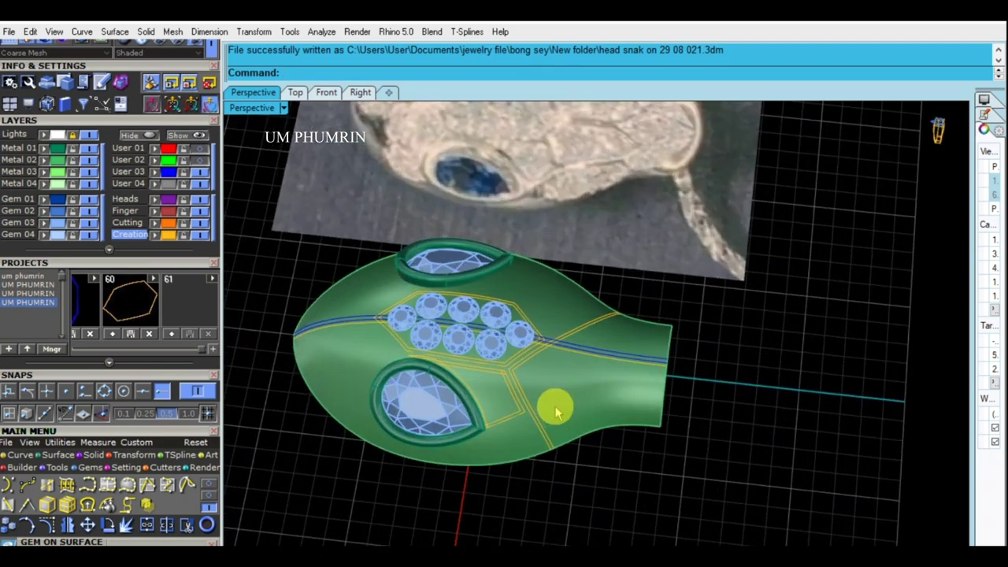
scroll(608, 395, down, 2)
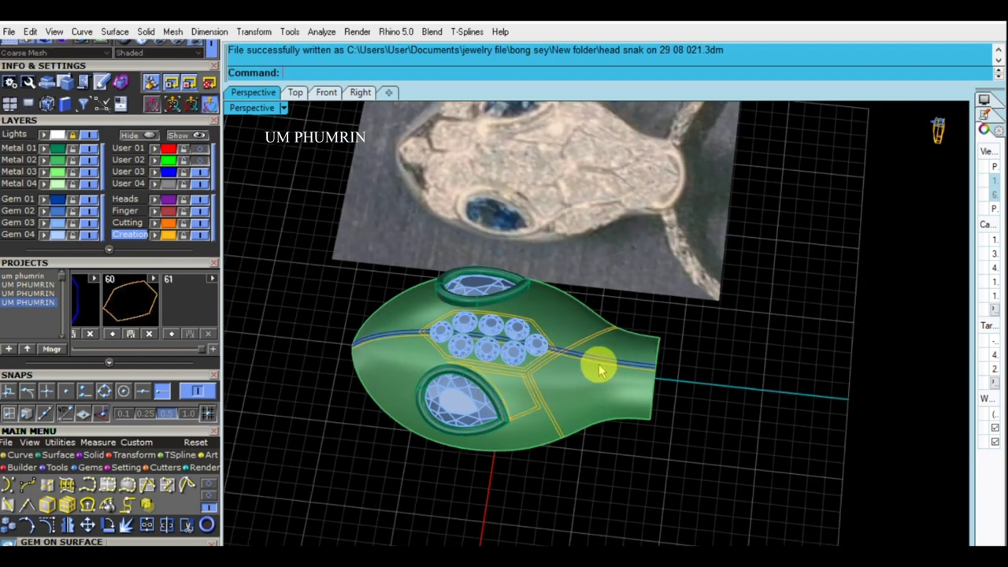
right_drag(600, 370, 611, 382)
scroll(603, 384, up, 2)
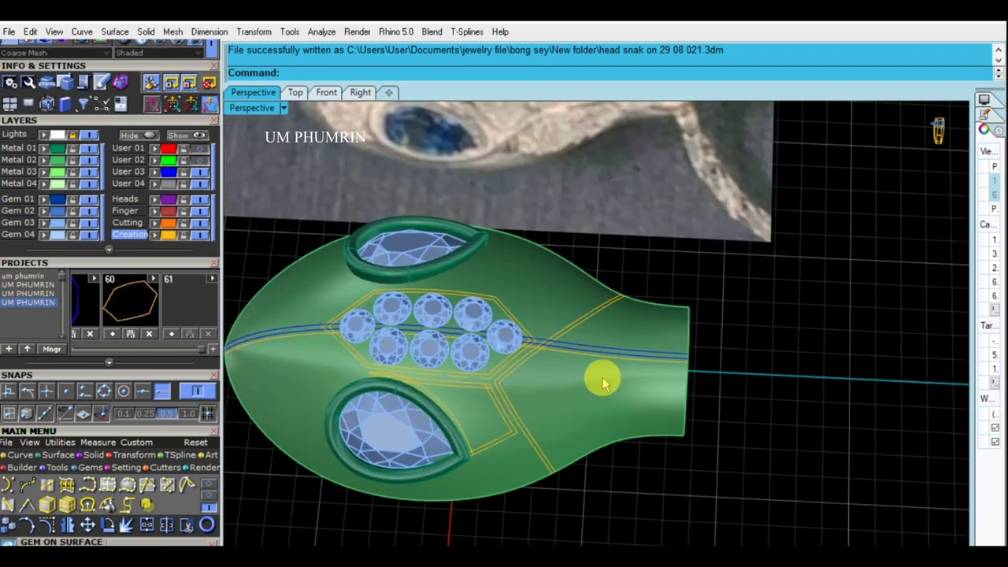
right_drag(605, 384, 583, 381)
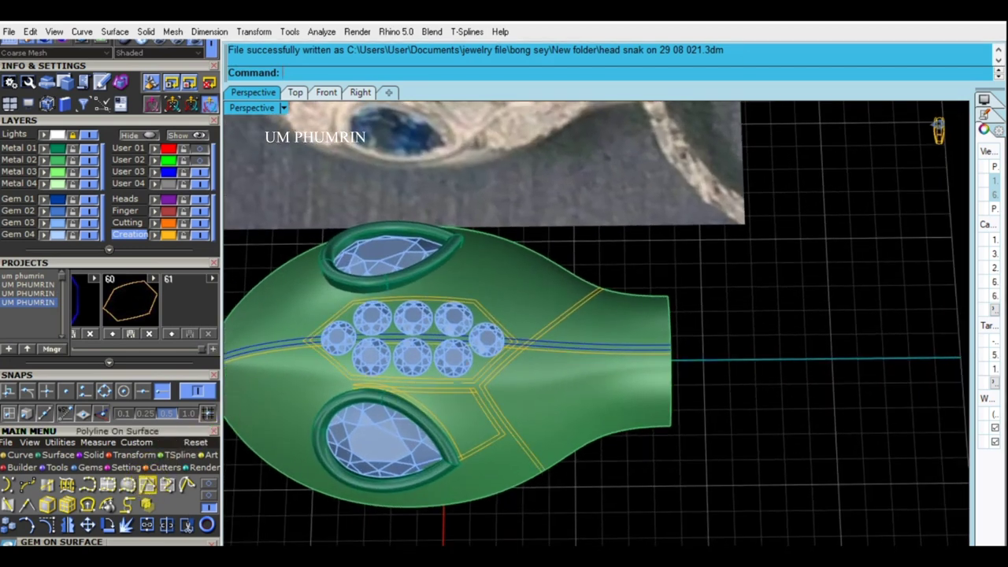
click(503, 436)
Step: Draw a new border polyline on the head surface near the neck and offset it to double it
scroll(602, 390, up, 2)
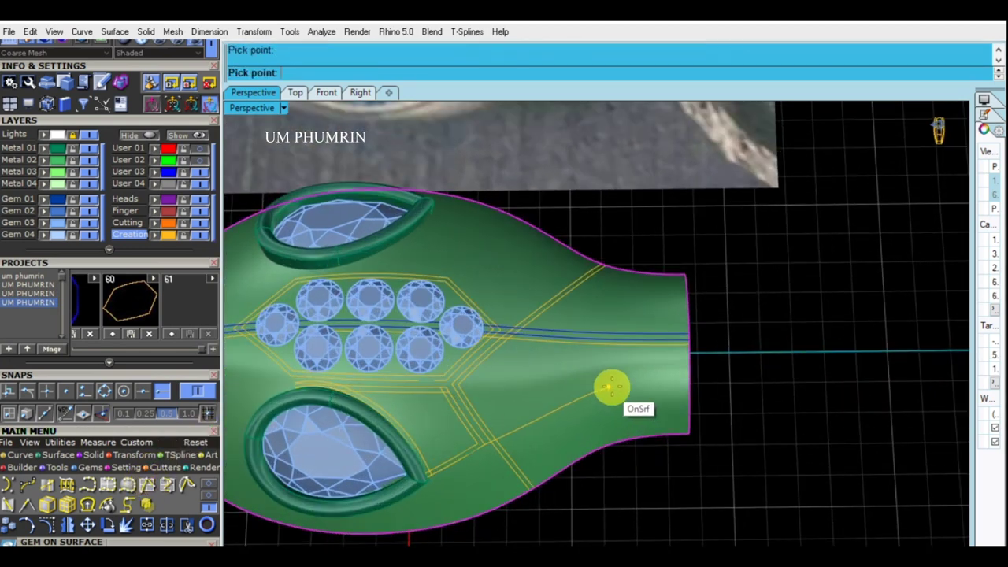
scroll(595, 336, up, 1)
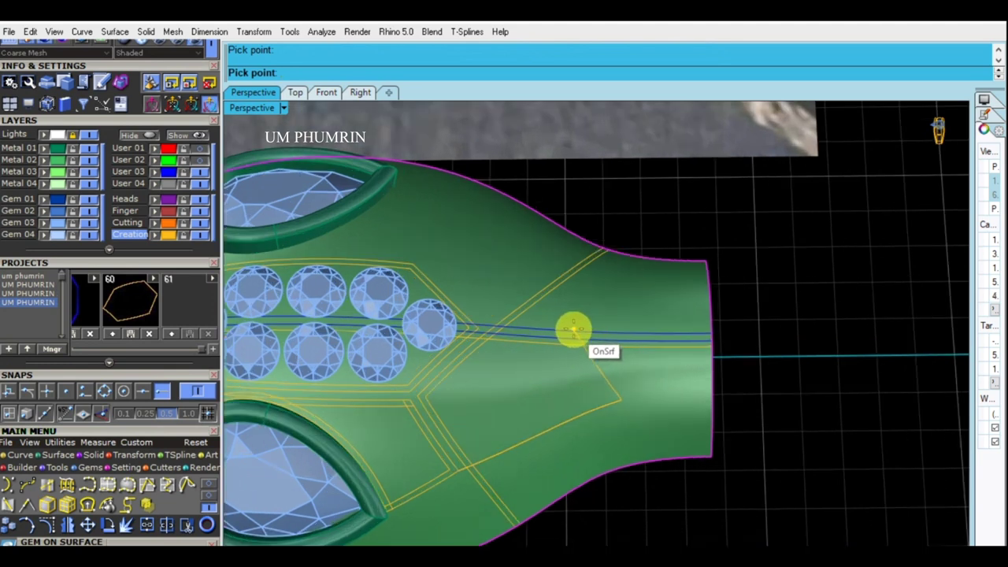
click(572, 330)
click(601, 381)
click(702, 416)
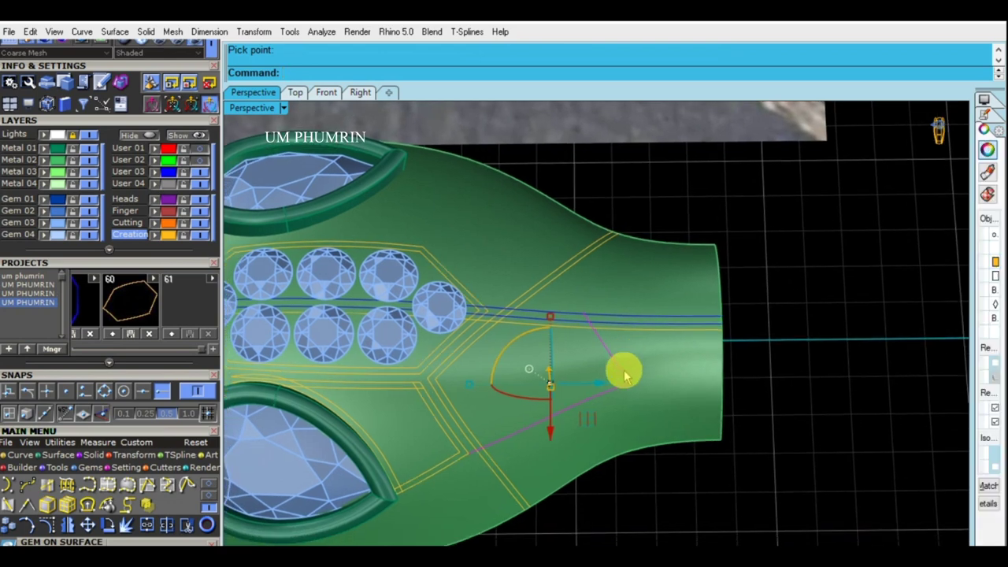
text(O2)
key(Return)
click(576, 384)
key(Return)
Step: Select the new border curves and hide everything else to isolate them
mouse_move(798, 427)
right_down()
mouse_move(612, 382)
mouse_move(634, 386)
mouse_move(643, 311)
mouse_move(623, 378)
right_up()
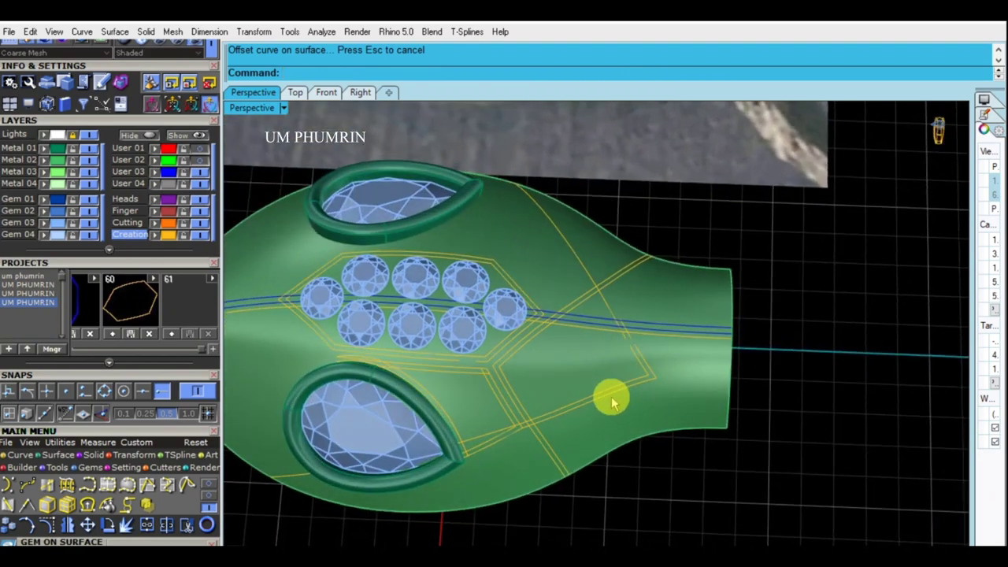
click(613, 396)
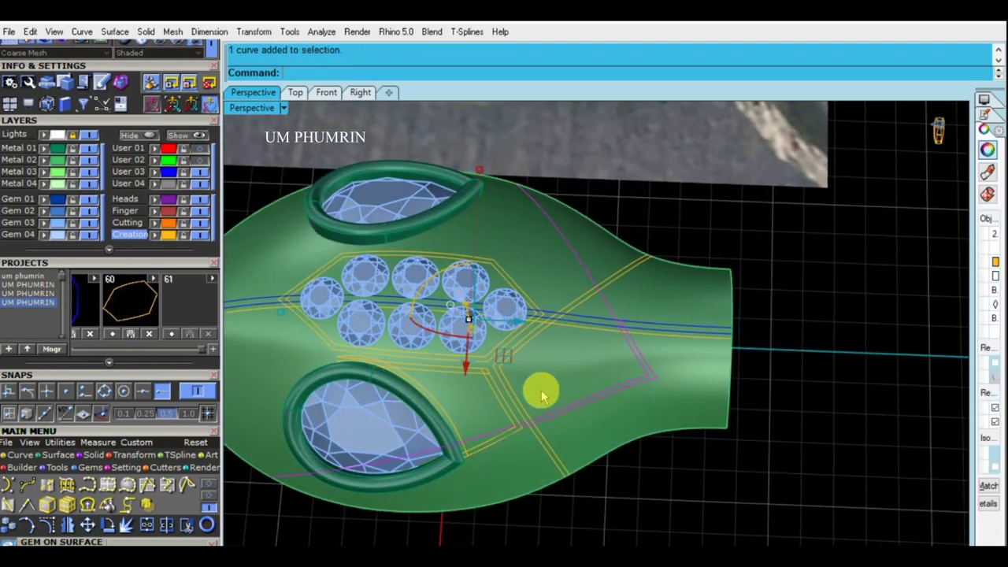
right_drag(542, 396, 570, 443)
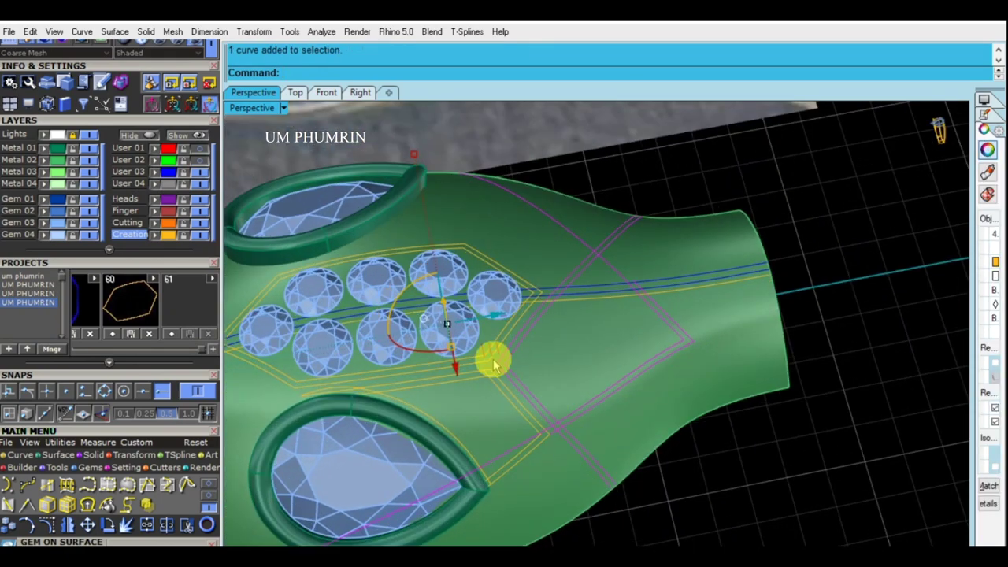
scroll(608, 300, up, 3)
scroll(609, 300, down, 1)
click(609, 300)
key(Escape)
click(165, 158)
key(ctrl+h)
Step: Trim away the overlapping border segments where the crossing curves meet
drag(756, 461, 453, 303)
right_drag(453, 303, 619, 365)
text(trim)
key(Return)
right_drag(641, 292, 623, 308)
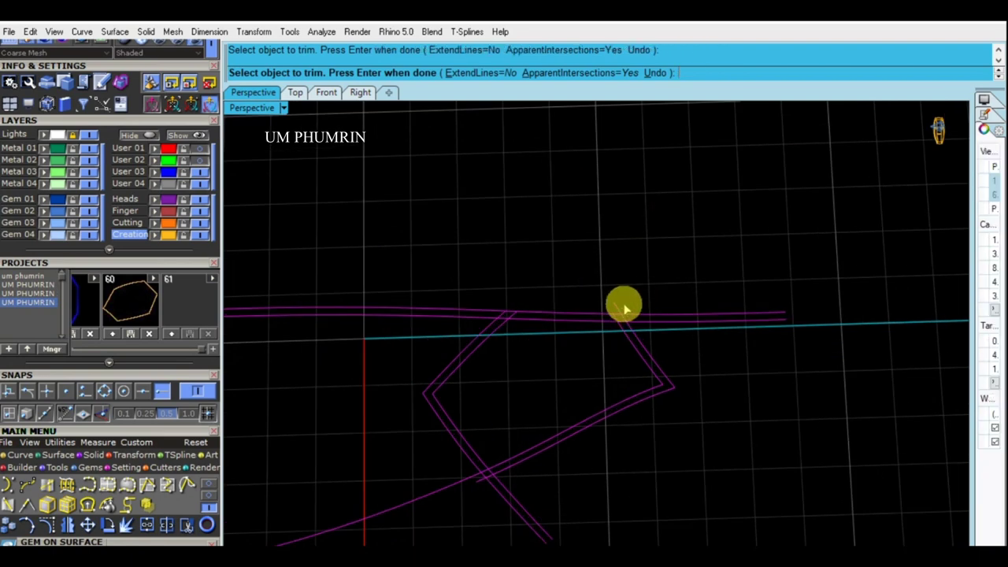
right_drag(500, 396, 606, 421)
mouse_move(460, 360)
right_down()
mouse_move(559, 362)
mouse_move(540, 425)
right_up()
key(Return)
Step: Show the hidden head and gems again and save the snake head file
click(181, 135)
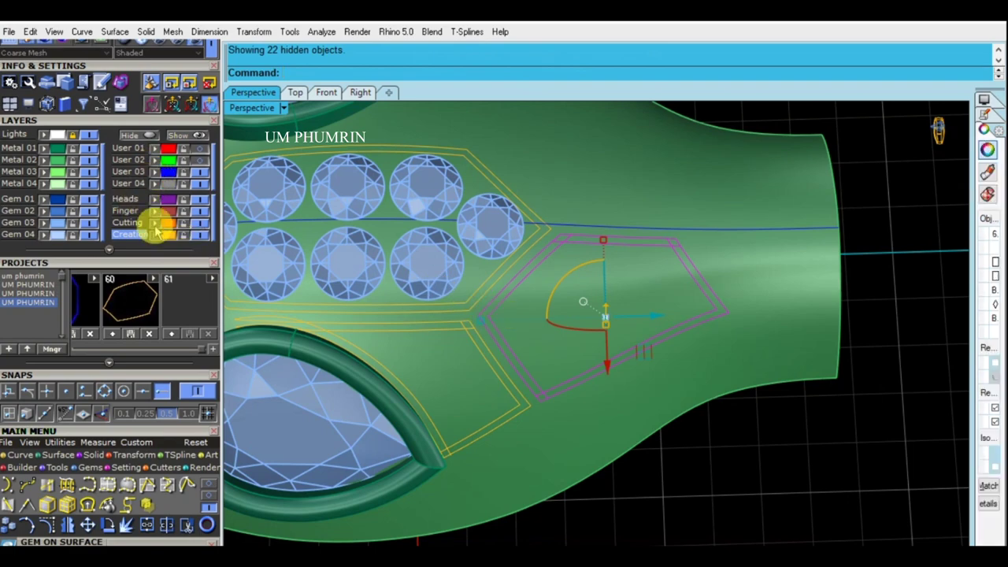
key(Escape)
mouse_move(659, 421)
right_down()
mouse_move(646, 385)
mouse_move(646, 421)
mouse_move(772, 450)
mouse_move(669, 405)
mouse_move(720, 387)
mouse_move(693, 368)
mouse_move(793, 295)
mouse_move(826, 291)
mouse_move(787, 263)
mouse_move(786, 294)
right_up()
key(ctrl+s)
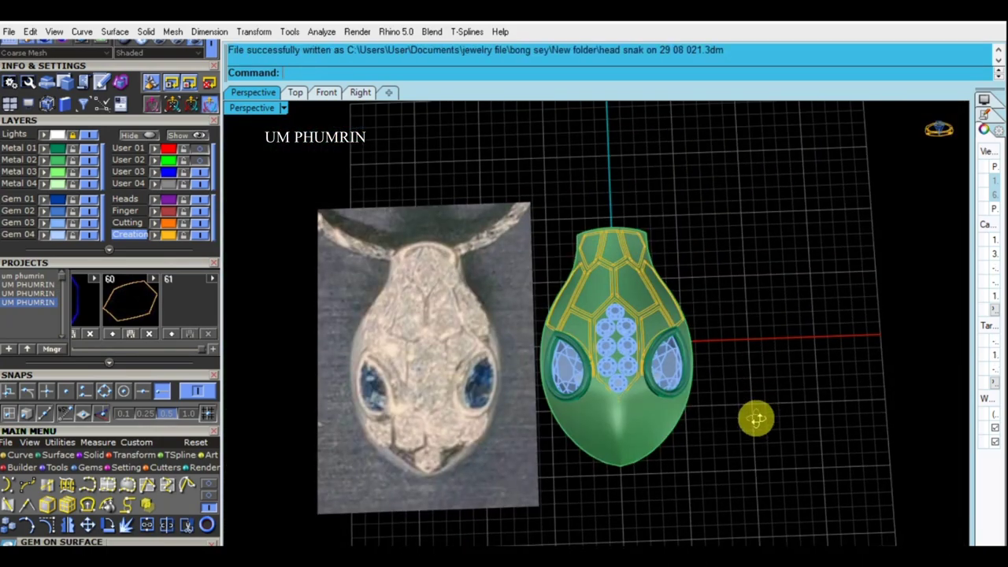
Step: Delete the left eye gem and its bezel
right_drag(743, 366, 739, 386)
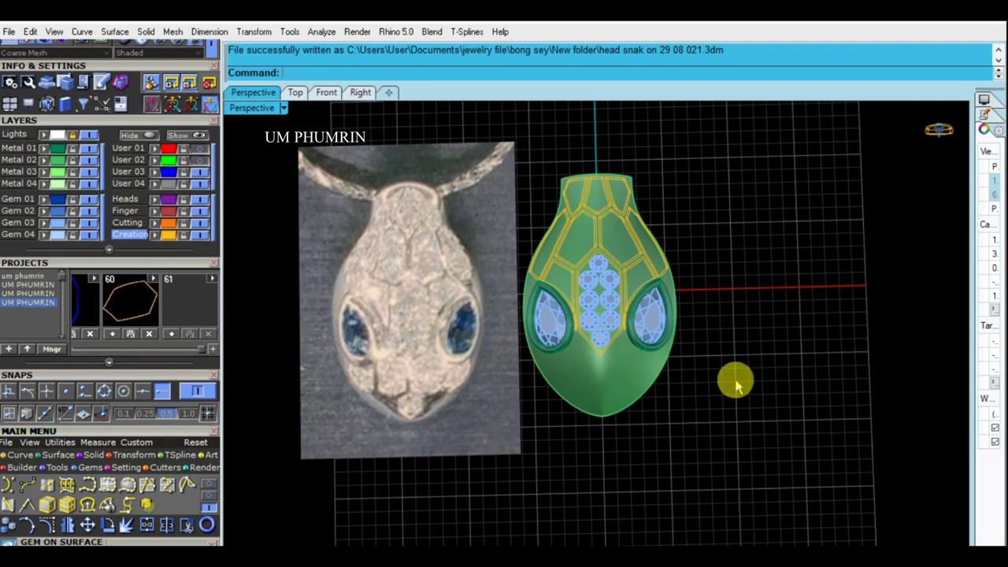
scroll(528, 332, up, 3)
scroll(664, 286, up, 3)
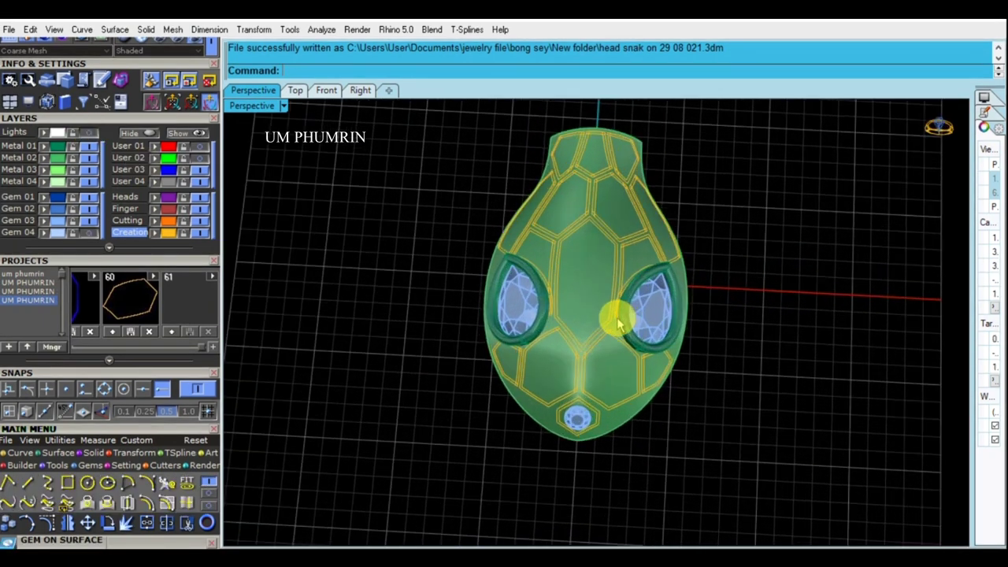
scroll(620, 323, up, 2)
click(645, 315)
click(652, 311)
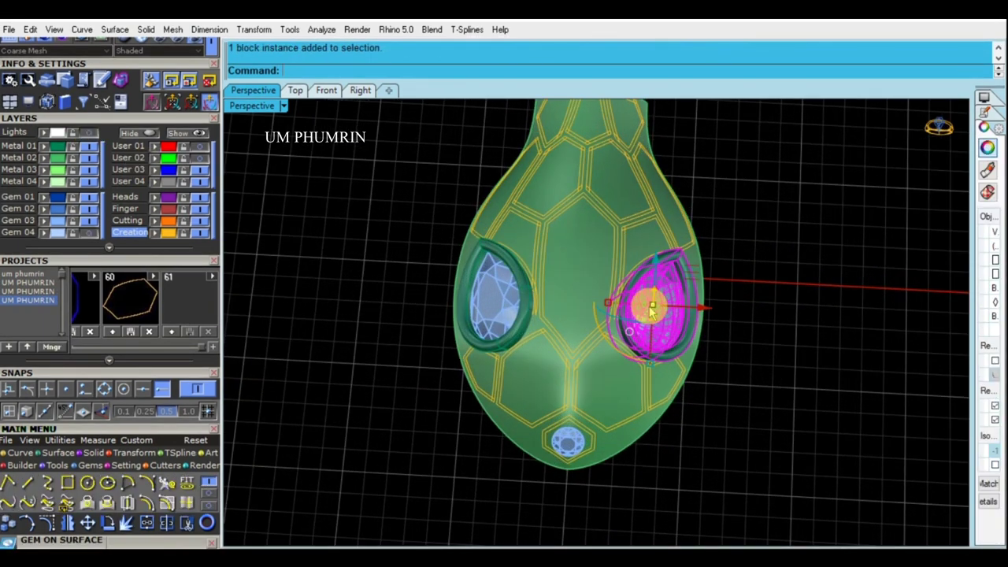
click(507, 314)
shift+click(513, 321)
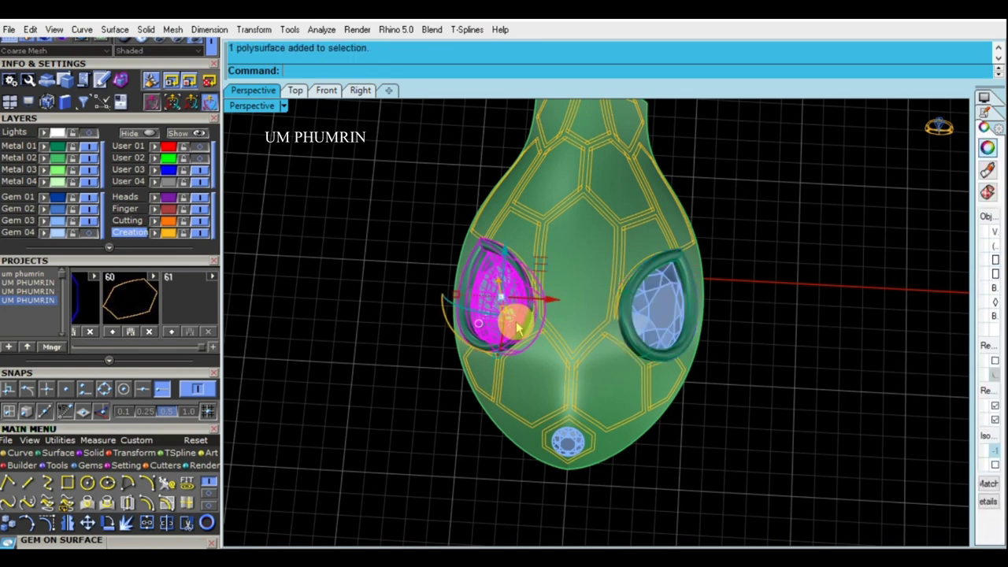
key(Delete)
Step: Mirror the right eye onto the left side, hide both eyes, and delete the nose gem
text(0)
key(Return)
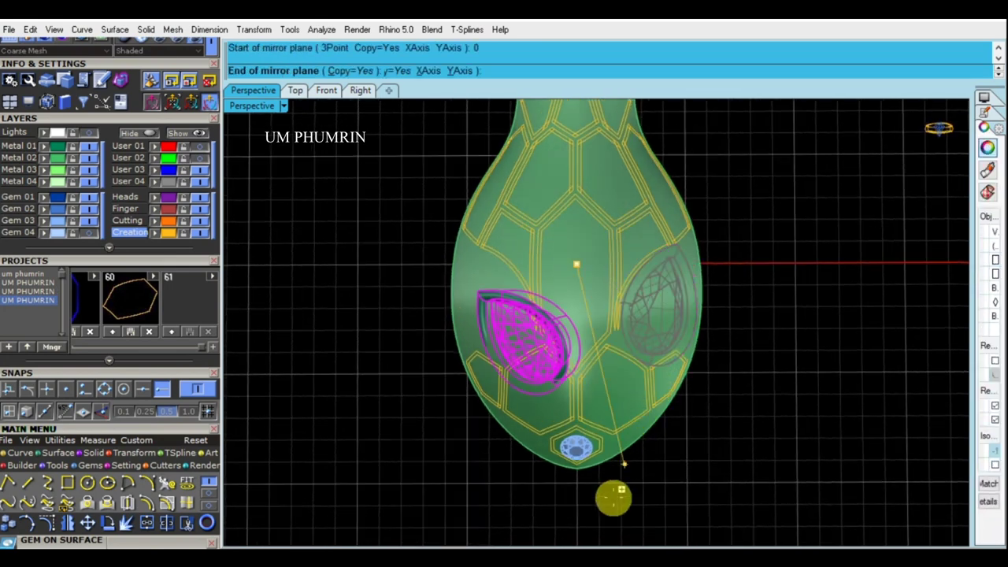
click(539, 363)
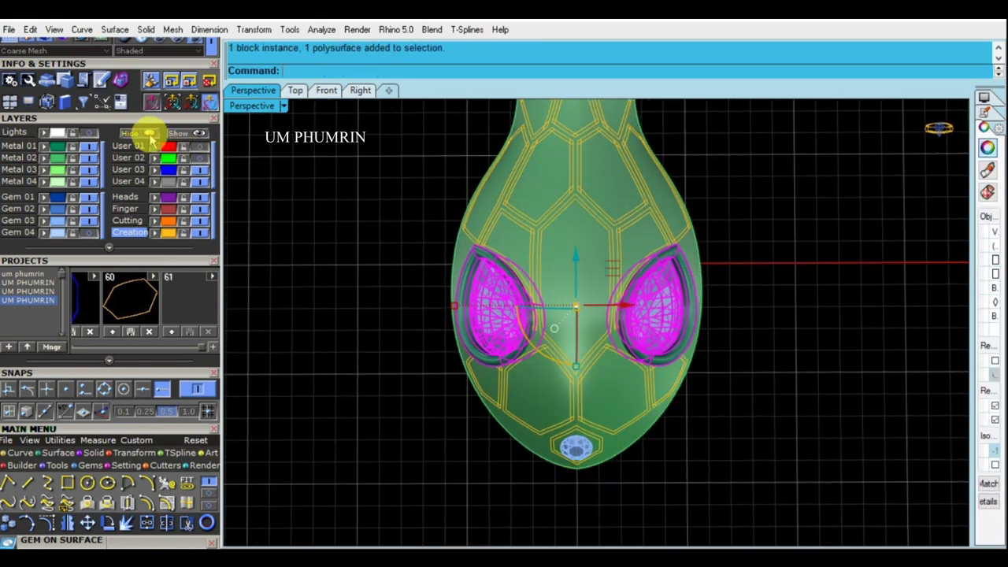
click(150, 134)
right_drag(585, 348, 564, 406)
key(Delete)
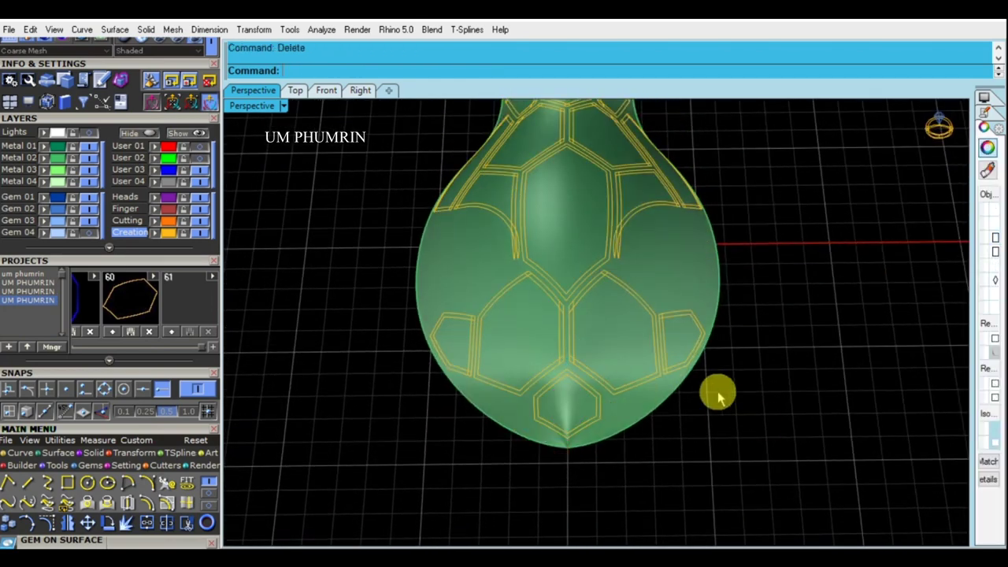
Step: Hide the green head surface, switch to the top view, and delete the left-half scale curves
right_drag(716, 393, 573, 407)
click(89, 157)
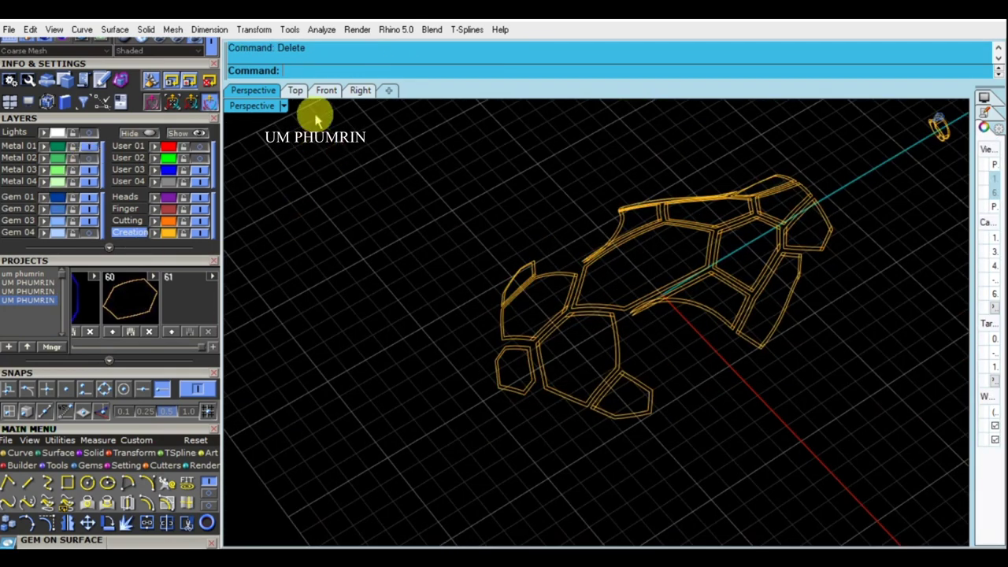
click(295, 90)
scroll(550, 344, down, 3)
scroll(551, 344, down, 5)
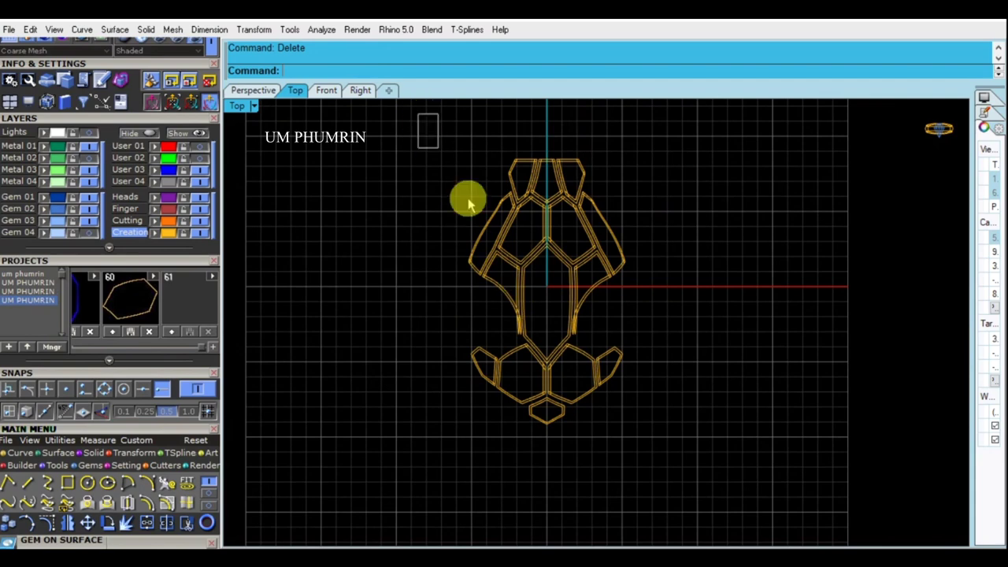
drag(550, 519, 549, 513)
scroll(544, 243, up, 5)
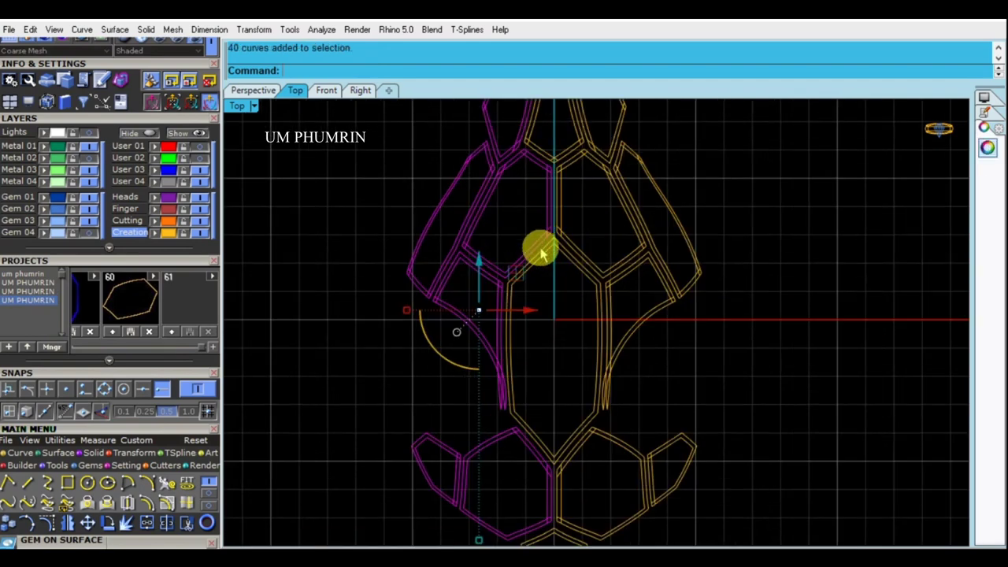
text(d)
key(Delete)
Step: Select the lower scale cell's outline curves in perspective and ungroup them
scroll(538, 337, down, 2)
scroll(522, 394, up, 2)
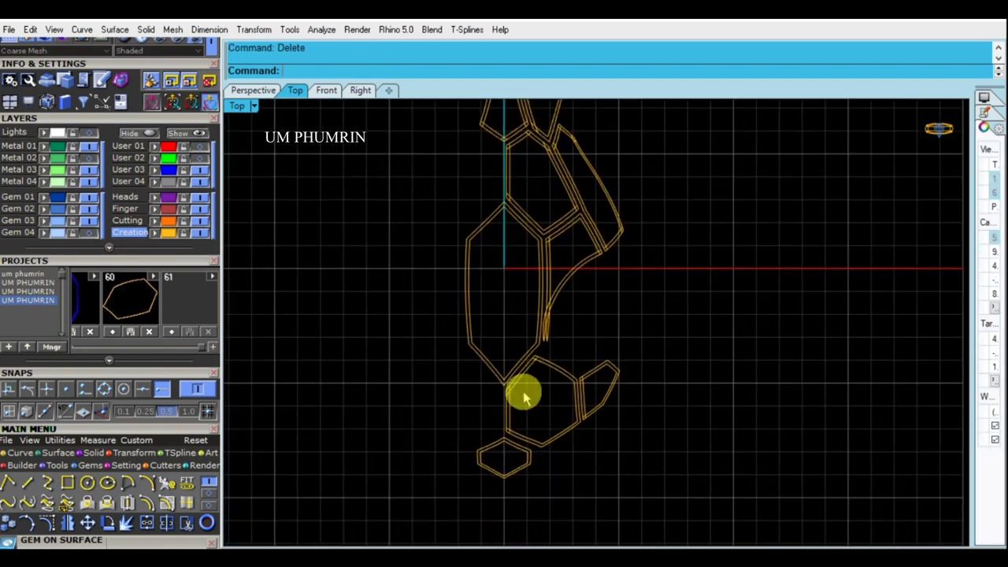
scroll(499, 401, up, 2)
drag(541, 409, 500, 400)
click(253, 90)
right_drag(589, 359, 573, 295)
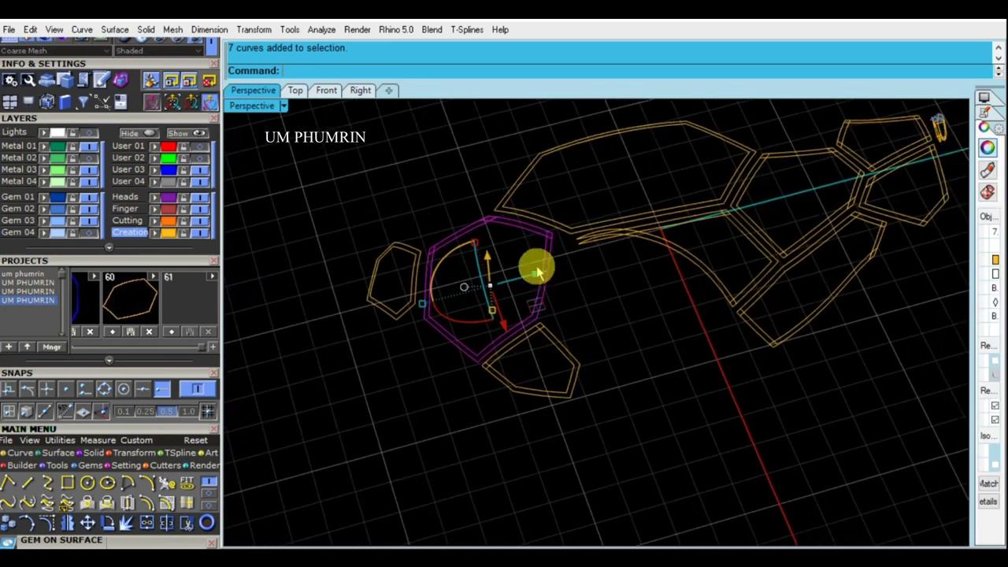
text(T)
key(Return)
scroll(572, 295, up, 3)
key(Escape)
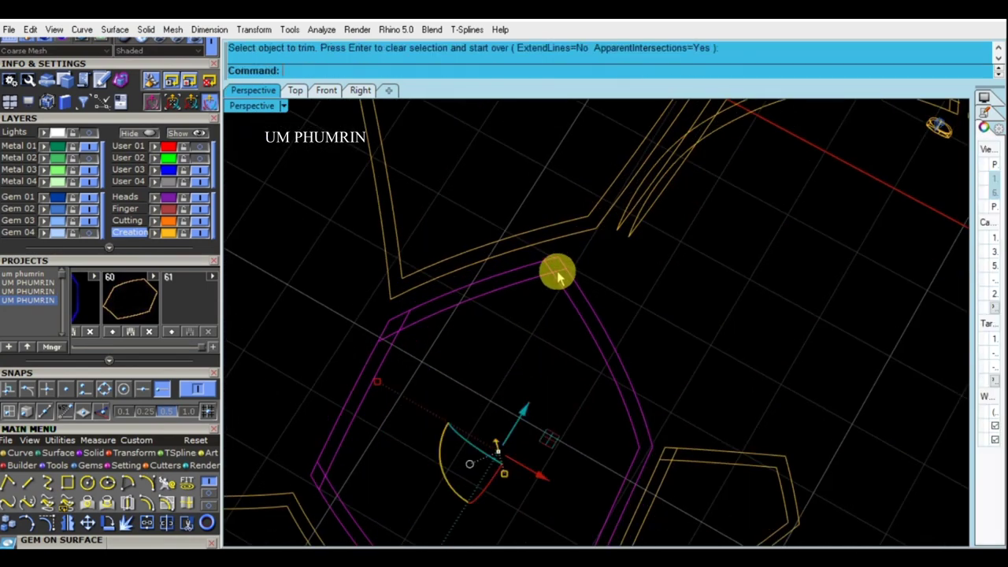
key(ctrl+shift+g)
Step: Trim the lower cell's overlapping outline segment and join all the trimmed curves
key(Return)
key(Return)
click(555, 272)
scroll(546, 268, up, 2)
scroll(542, 268, up, 2)
scroll(536, 265, up, 2)
scroll(555, 365, down, 3)
scroll(439, 324, up, 3)
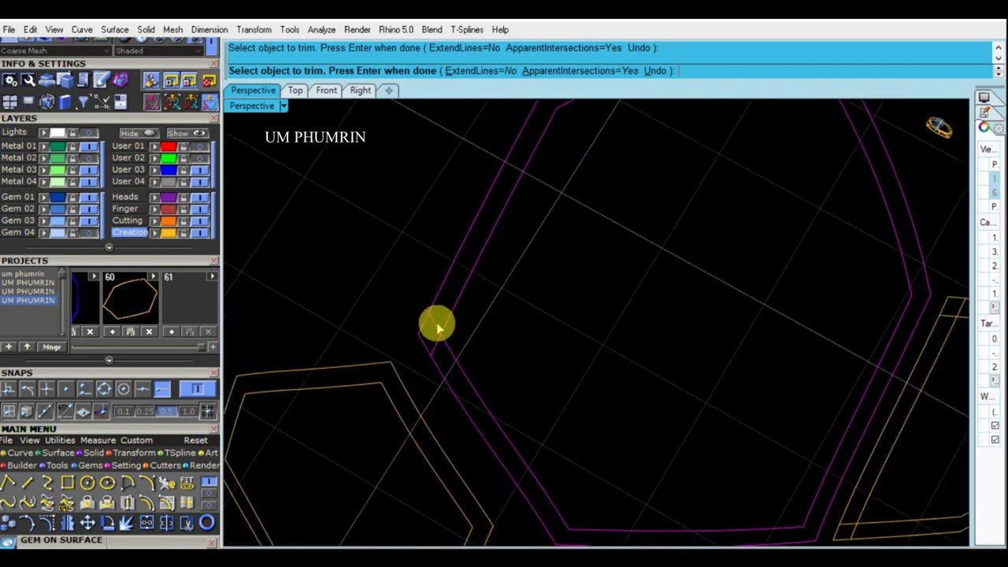
scroll(653, 375, down, 3)
scroll(670, 344, down, 2)
key(Return)
key(ctrl+a)
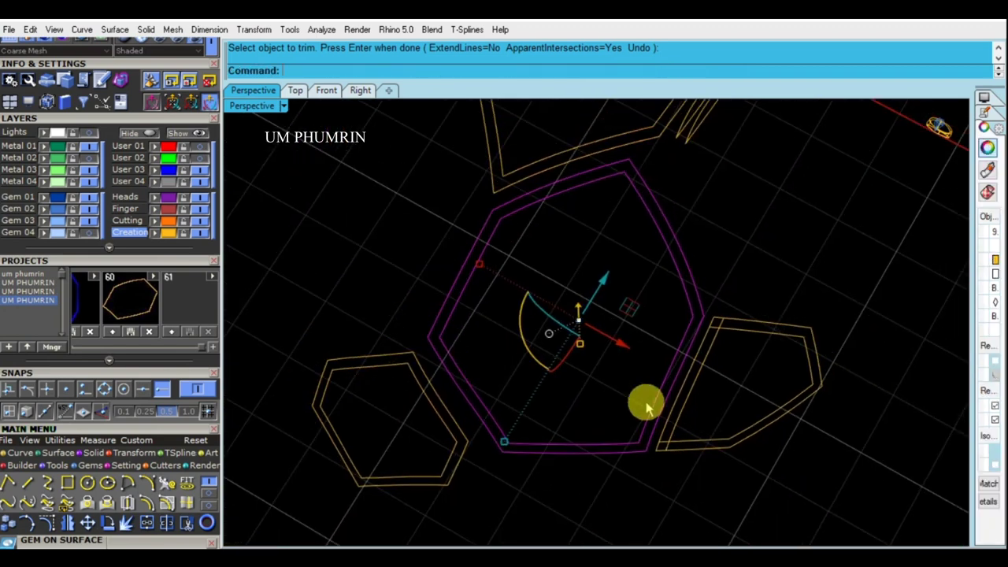
key(ctrl+j)
Step: Ungroup, trim and rejoin the neighbouring cell's overlapping outlines
click(728, 313)
right_drag(729, 305, 585, 293)
key(ctrl+shift+g)
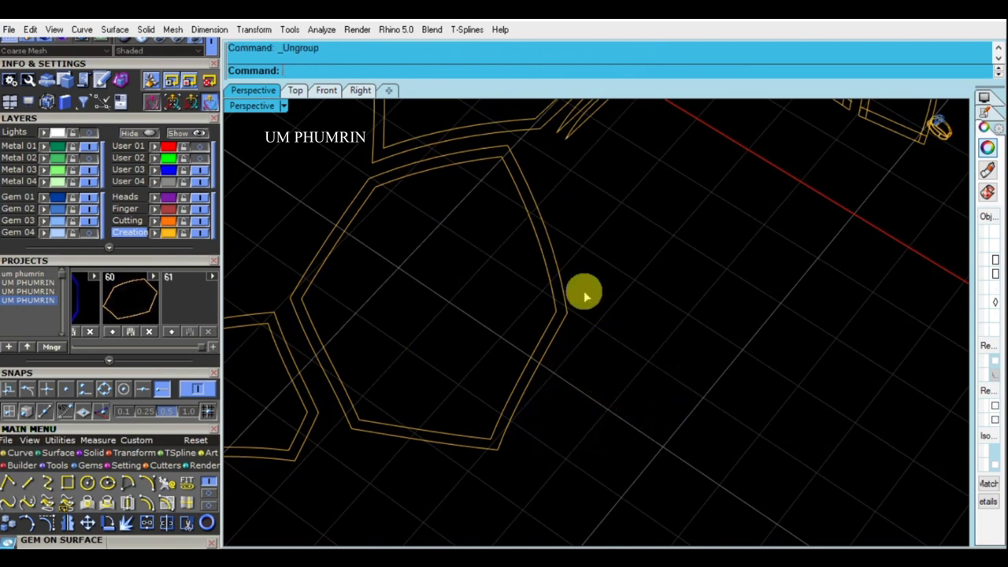
key(Return)
scroll(585, 295, up, 3)
click(581, 317)
scroll(604, 288, up, 2)
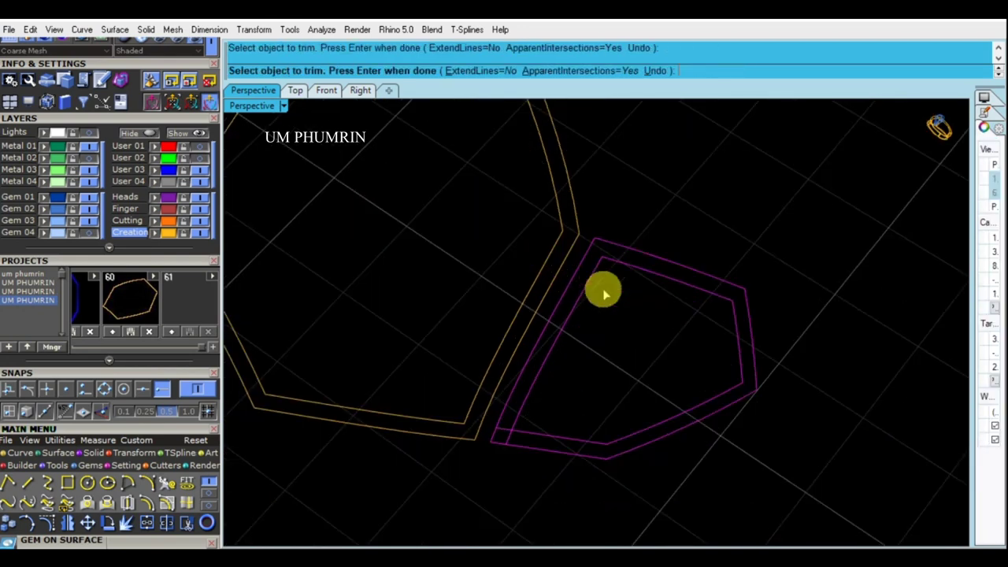
key(Return)
click(544, 439)
text(h)
mouse_move(636, 394)
right_down()
mouse_move(574, 422)
mouse_move(659, 300)
mouse_move(742, 389)
mouse_move(666, 447)
right_up()
key(Return)
Step: Select the next lower cell's outline curves and ungroup them
drag(666, 447, 599, 370)
mouse_move(598, 370)
right_down()
mouse_move(596, 410)
mouse_move(562, 405)
right_up()
text(tr)
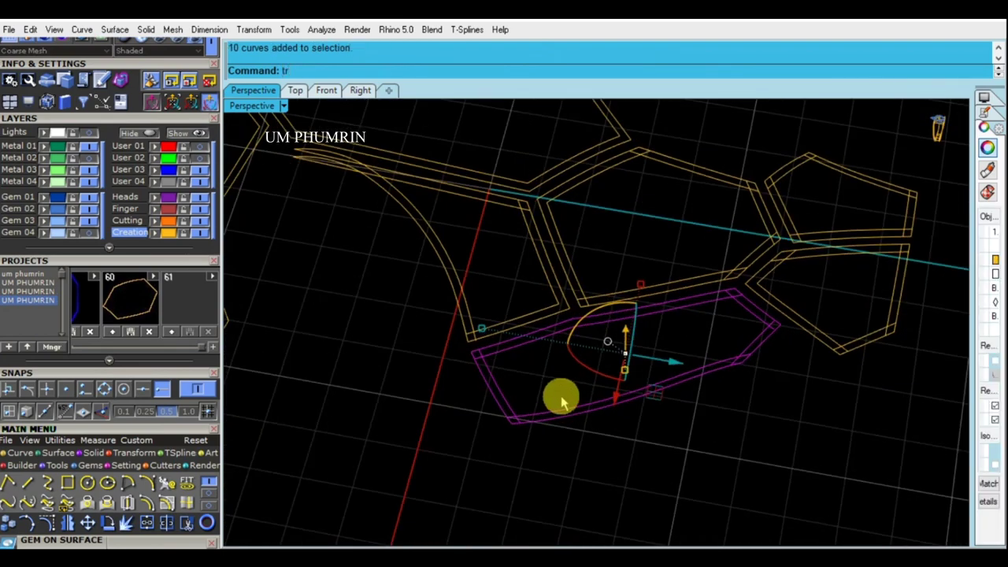
key(Return)
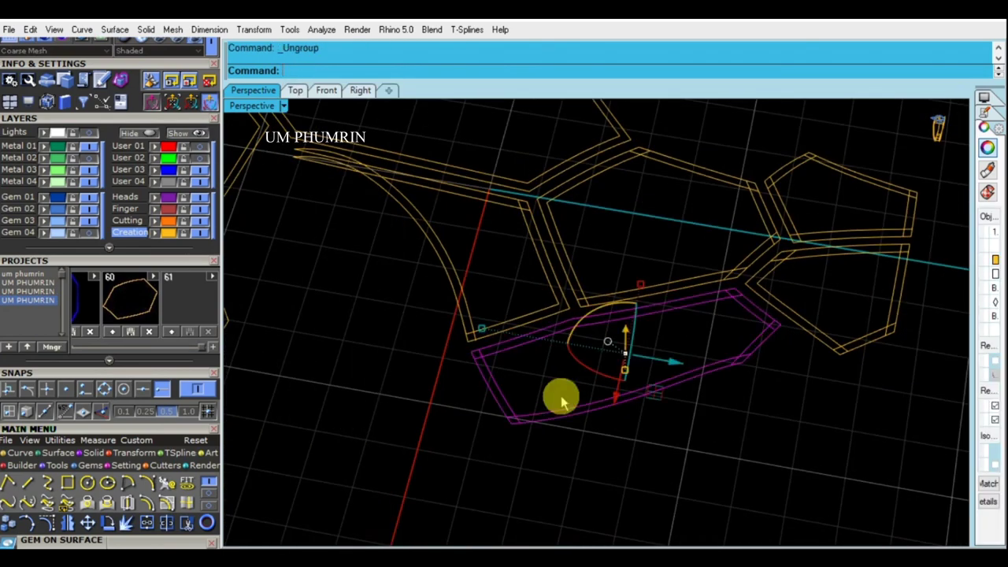
Step: Trim that lower cell's overlapping outline segment and join the trimmed curves
text(tr)
key(Return)
scroll(460, 341, up, 3)
click(450, 316)
scroll(513, 344, up, 2)
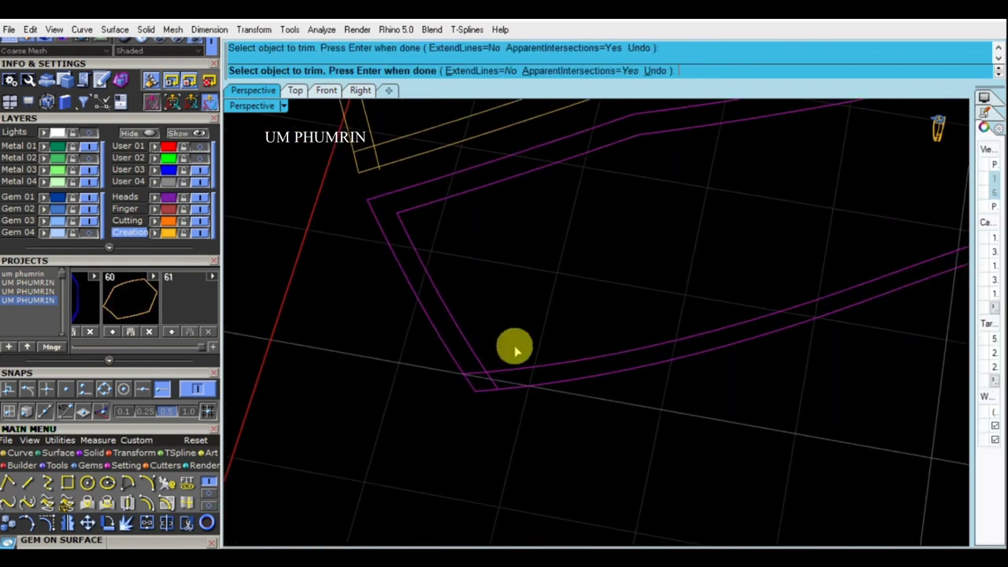
scroll(578, 403, down, 5)
scroll(578, 404, up, 3)
scroll(679, 353, up, 2)
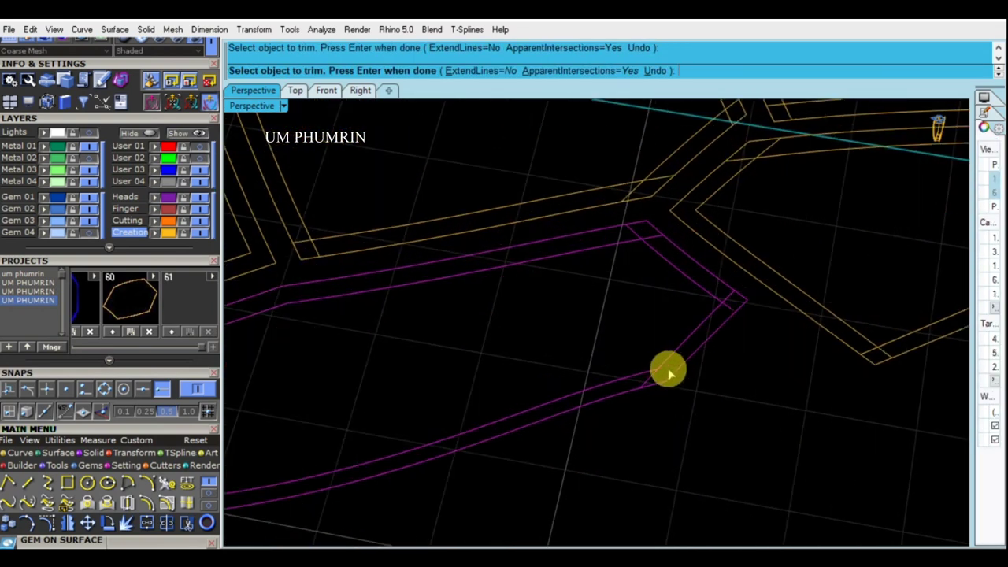
scroll(685, 347, up, 2)
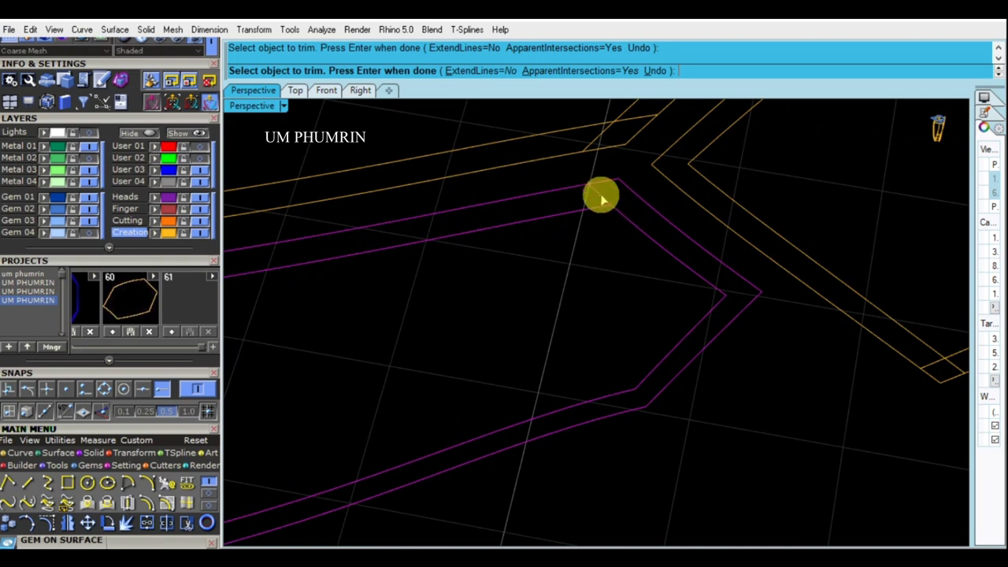
key(Return)
scroll(603, 236, down, 3)
key(ctrl+j)
scroll(670, 362, down, 3)
key(ctrl+j)
Step: Select the pentagon cell's outline curves and ungroup them for trimming
click(630, 348)
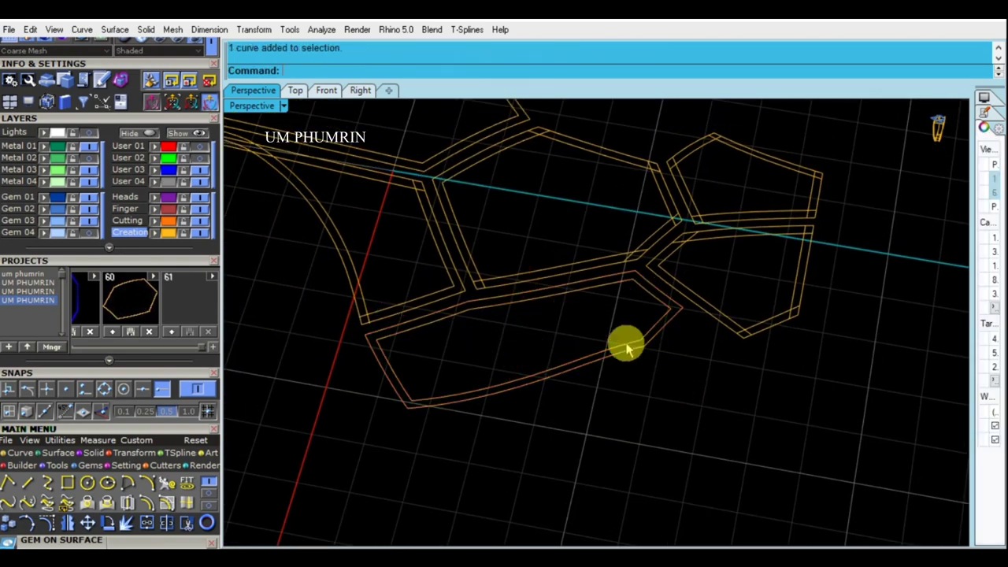
scroll(698, 360, up, 2)
click(732, 326)
scroll(675, 362, up, 2)
text(Gg)
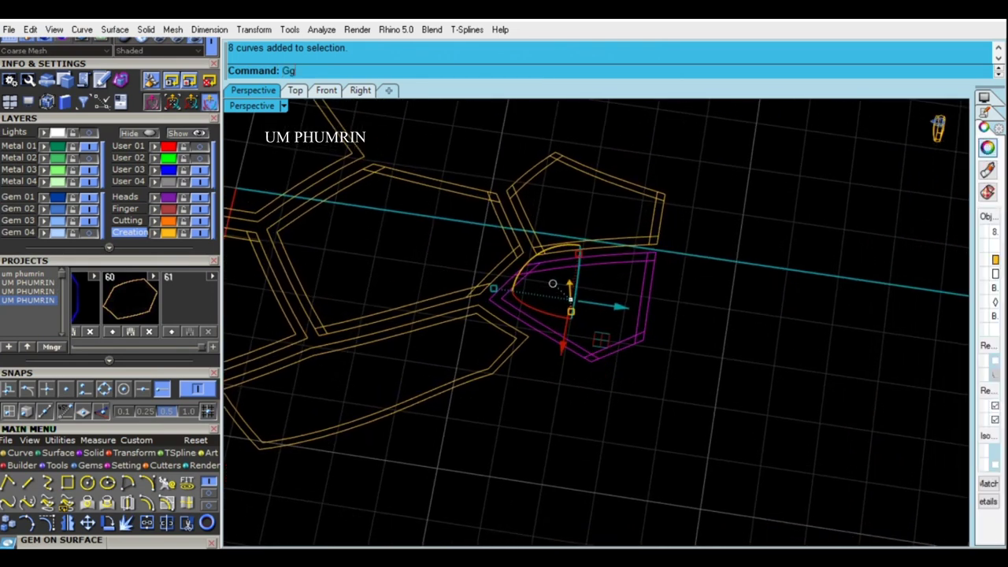
text(tr)
key(Return)
scroll(617, 358, up, 2)
scroll(580, 360, up, 2)
Step: Cut away the pentagon cell's overlapping corner segment and join its curves
click(562, 356)
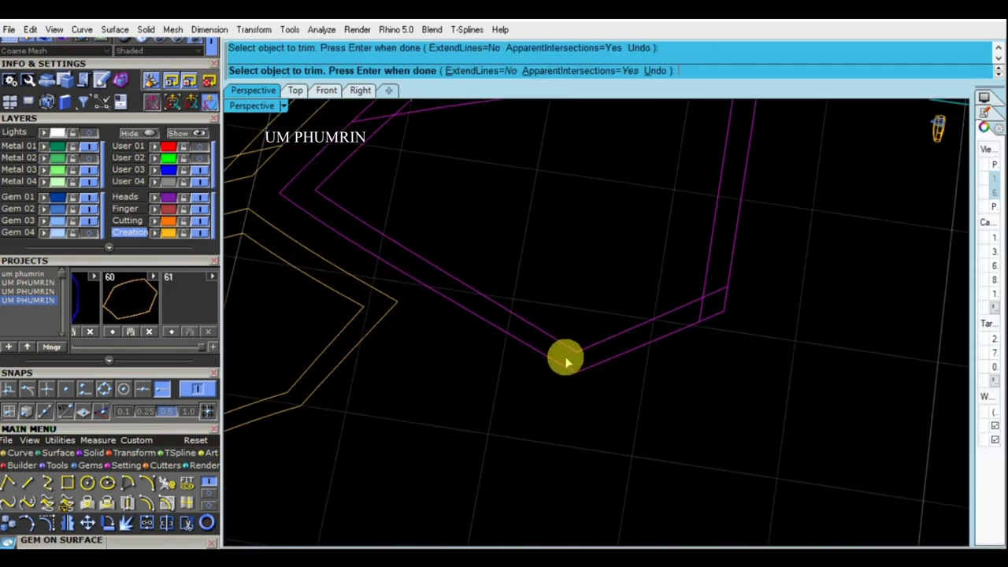
scroll(520, 299, up, 2)
scroll(542, 189, down, 3)
scroll(615, 167, up, 3)
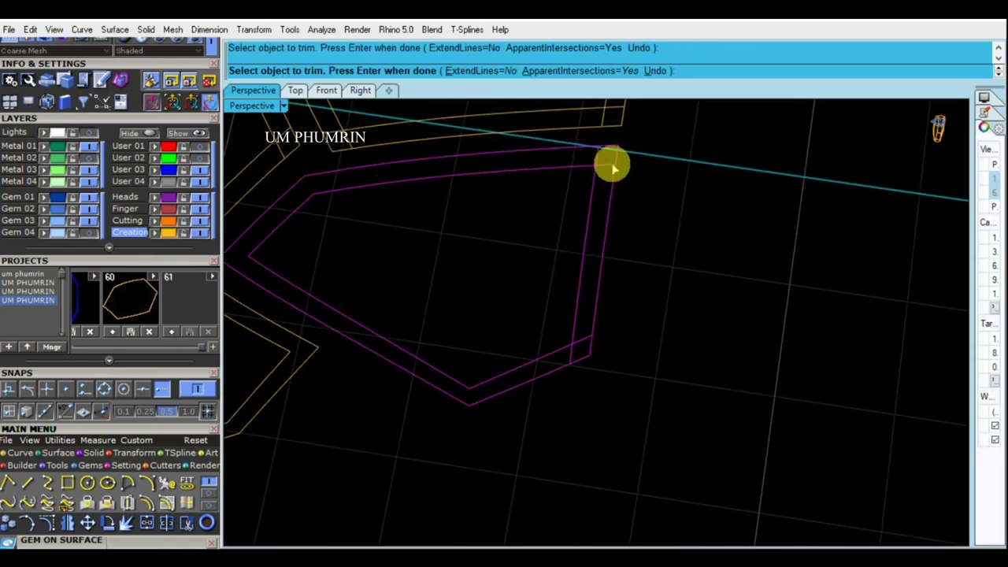
key(Return)
scroll(569, 353, down, 2)
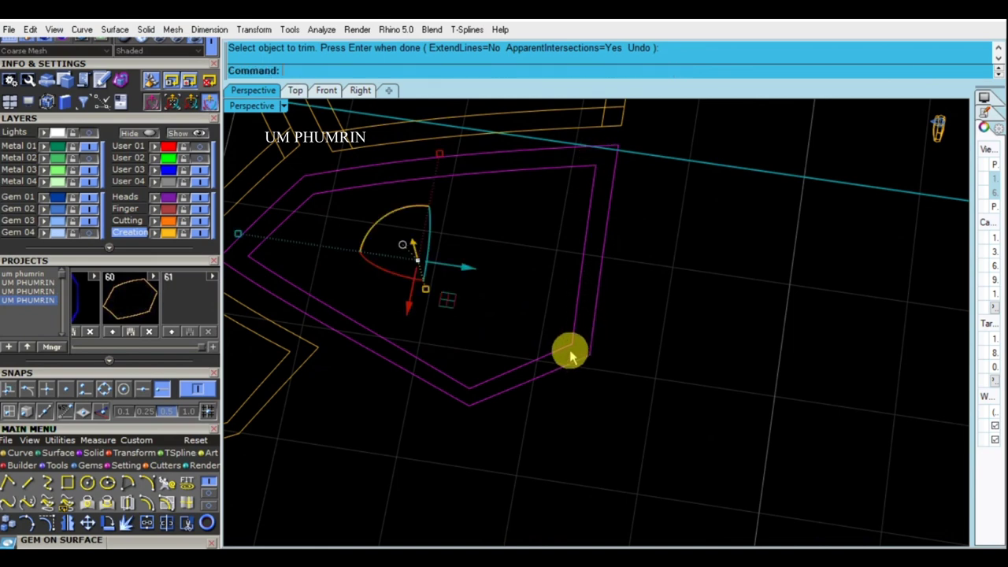
scroll(682, 338, down, 3)
text(j)
key(Return)
key(Escape)
Step: Select the right pentagon cell's outlines and ungroup them with UG
click(671, 333)
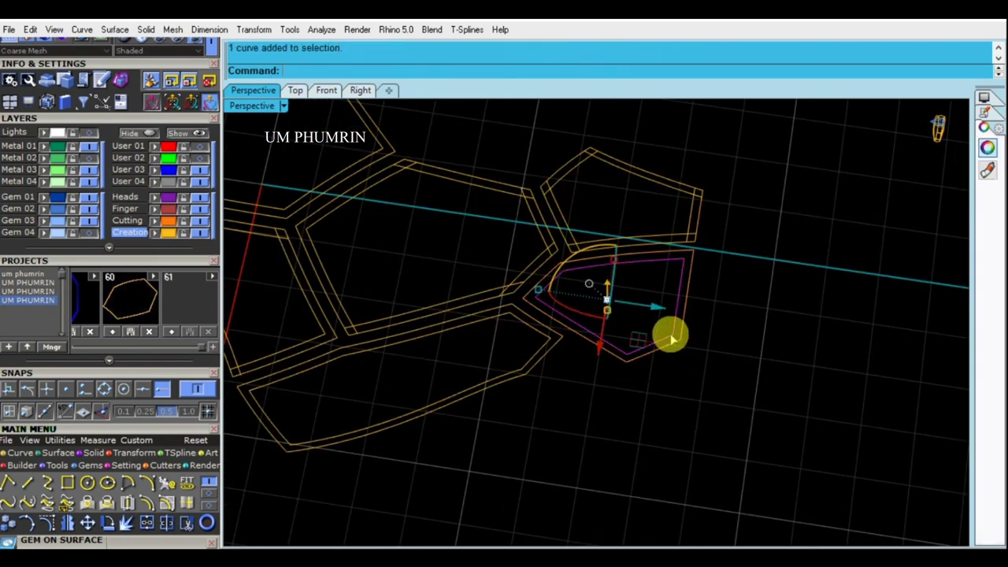
scroll(652, 315, up, 2)
scroll(693, 335, up, 1)
scroll(619, 321, up, 2)
text(ug)
key(Return)
Step: Trim the overlapping segments at the right pentagon's corners
text(tr)
key(Return)
scroll(679, 329, up, 3)
scroll(677, 329, up, 2)
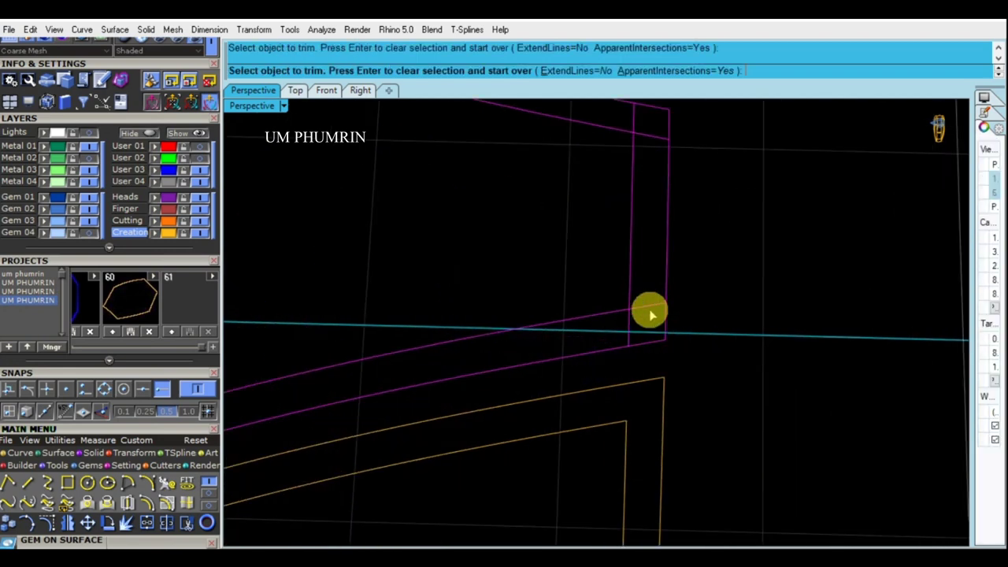
click(648, 315)
scroll(657, 401, up, 2)
mouse_move(654, 278)
shift+right_down()
mouse_move(832, 402)
mouse_move(898, 417)
shift+right_up()
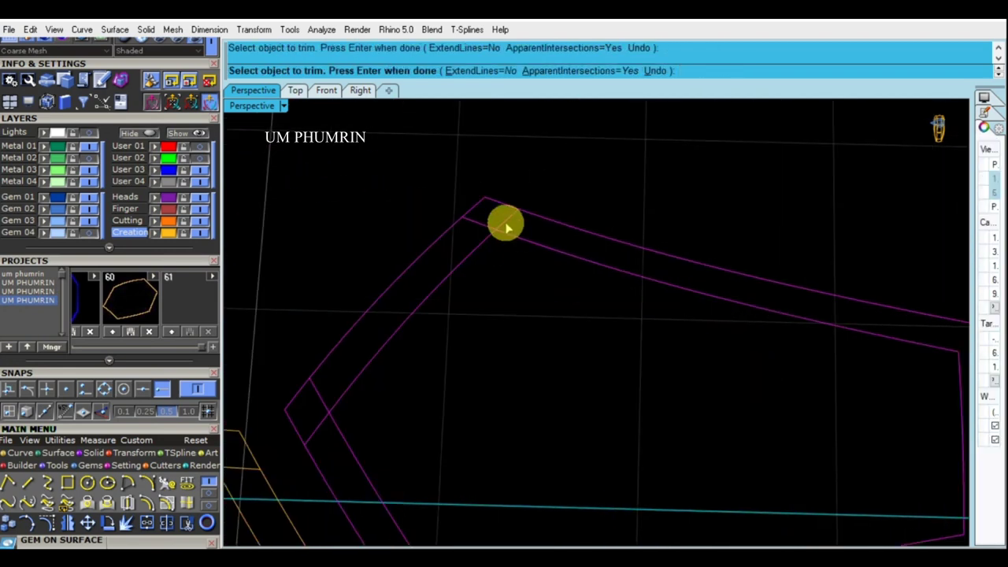
shift+right_drag(477, 297, 593, 219)
shift+right_drag(518, 422, 501, 337)
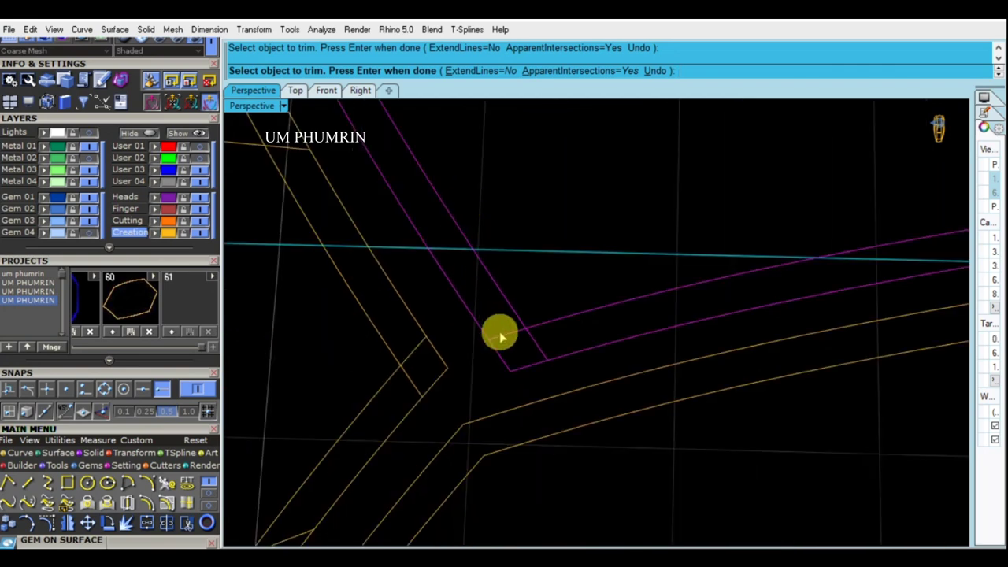
key(Return)
scroll(590, 342, down, 5)
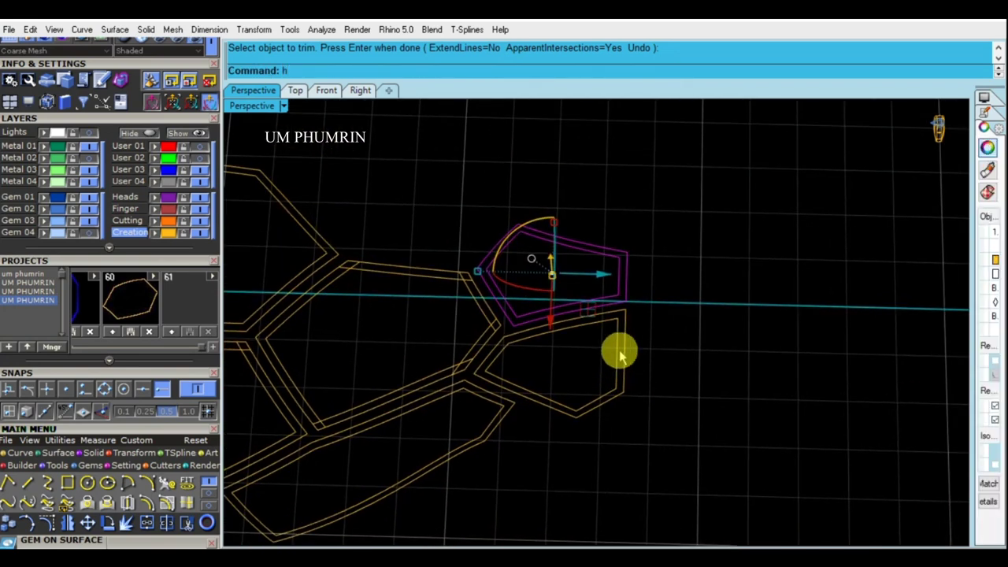
Step: Ungroup, trim and rejoin the next cell's outlines at the overlapping magenta corner
shift+right_drag(620, 357, 576, 308)
shift+click(546, 277)
text(g)
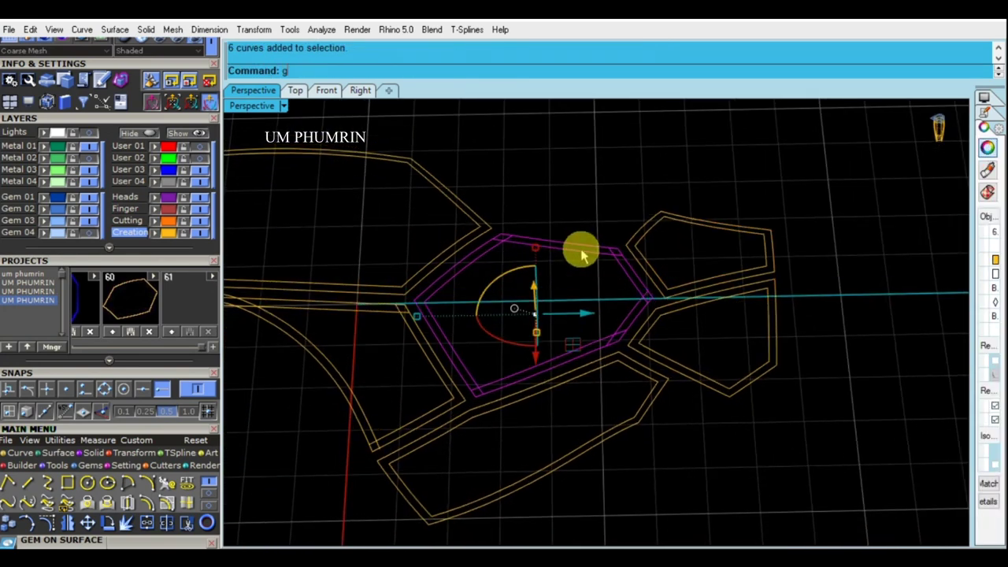
key(Return)
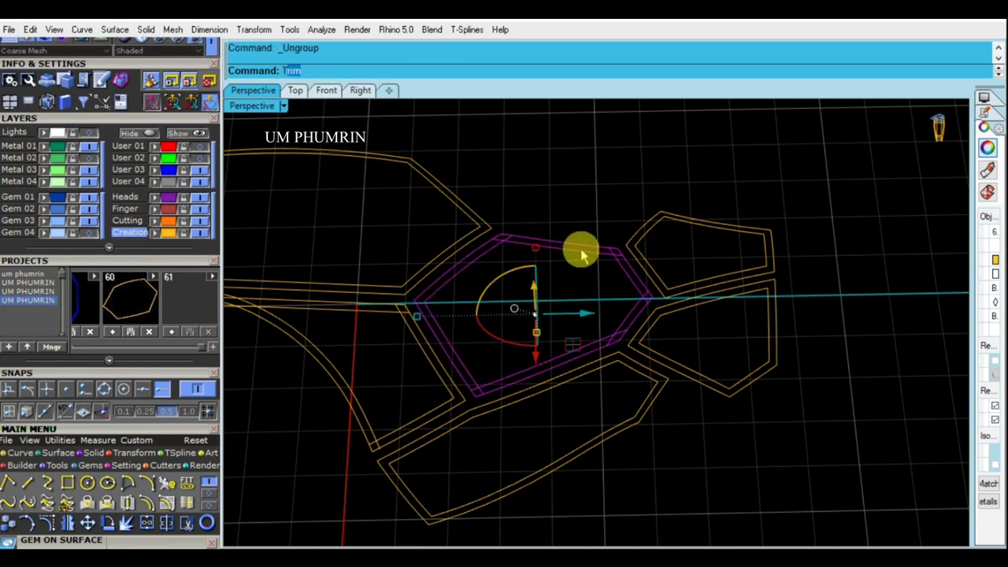
key(Return)
scroll(499, 232, up, 3)
scroll(504, 238, up, 2)
mouse_move(951, 322)
shift+right_down()
mouse_move(700, 302)
mouse_move(736, 307)
mouse_move(500, 341)
shift+right_up()
scroll(512, 387, down, 3)
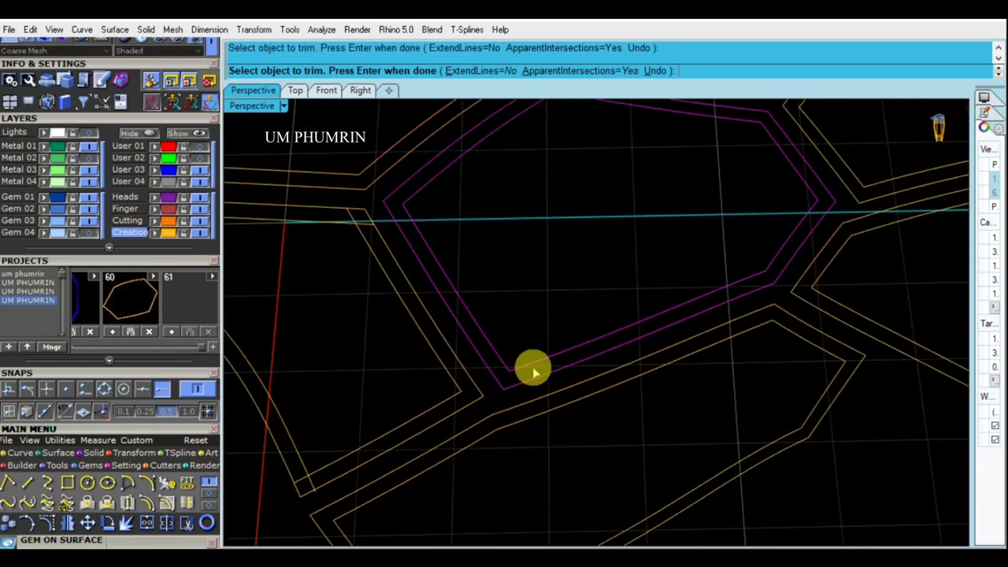
scroll(528, 364, down, 3)
key(Return)
Step: Check the joined cell outlines and orbit to reveal the green body surface
click(604, 377)
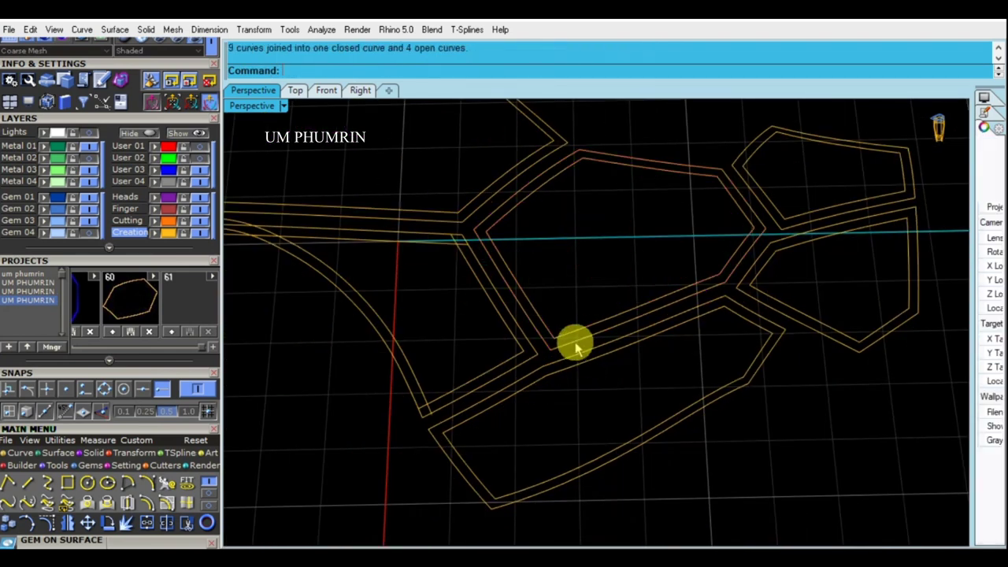
click(574, 335)
right_drag(563, 319, 643, 321)
mouse_move(603, 266)
right_down()
mouse_move(605, 315)
mouse_move(654, 314)
right_up()
click(606, 318)
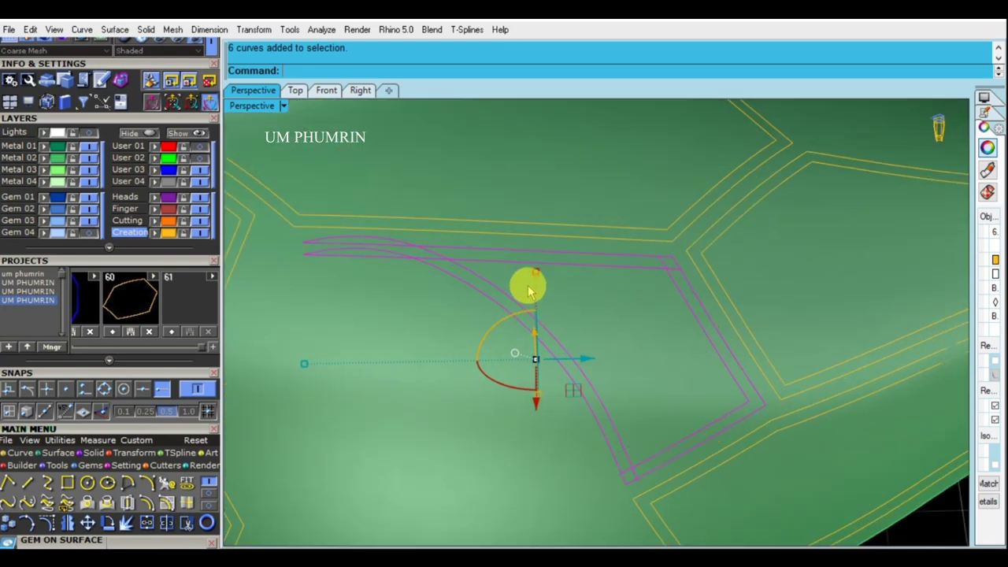
right_drag(527, 286, 593, 317)
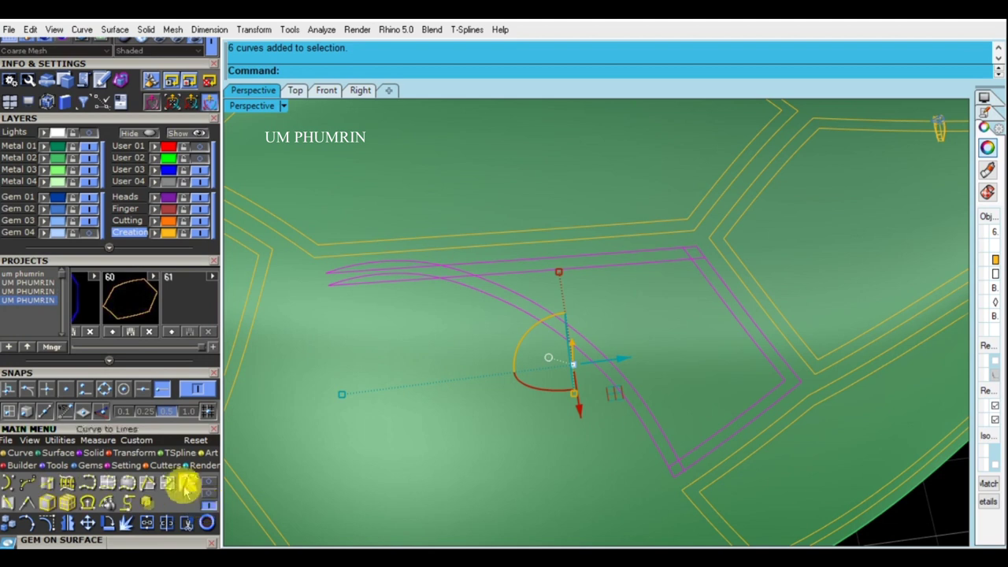
Step: Hide the green body and select the seven overlapping magenta outline curves
click(166, 484)
click(430, 340)
scroll(426, 264, up, 3)
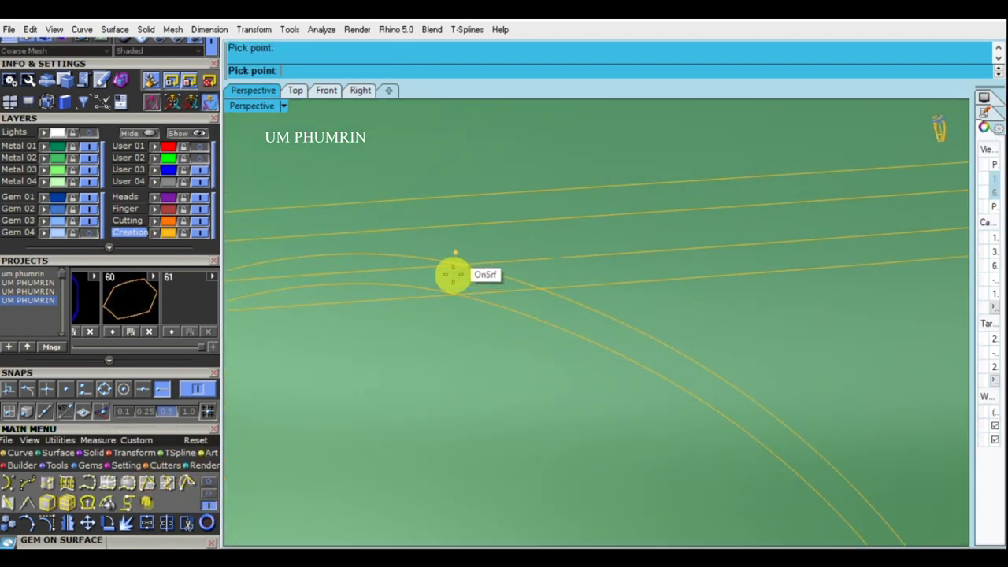
key(Escape)
scroll(457, 315, down, 5)
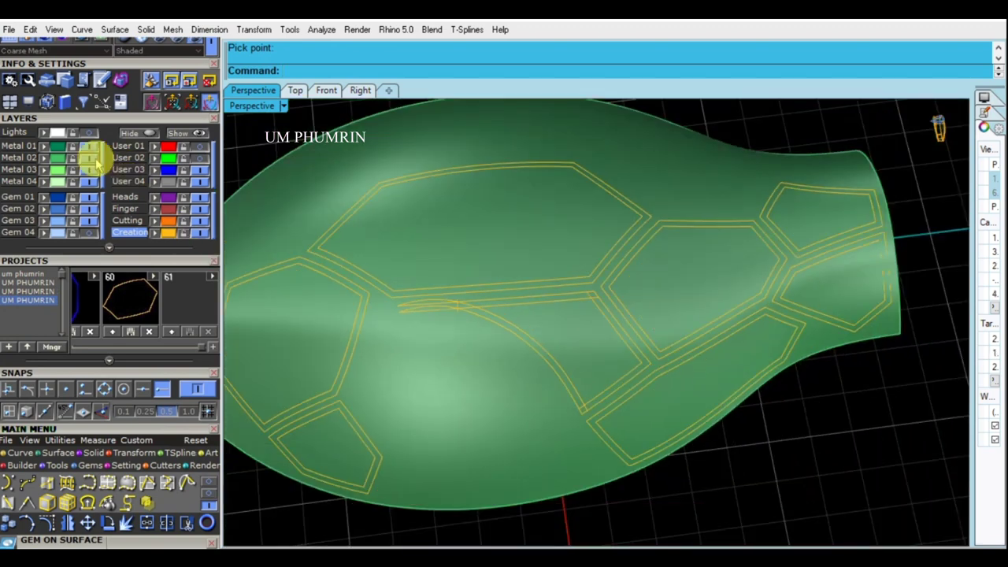
click(91, 156)
drag(494, 354, 443, 302)
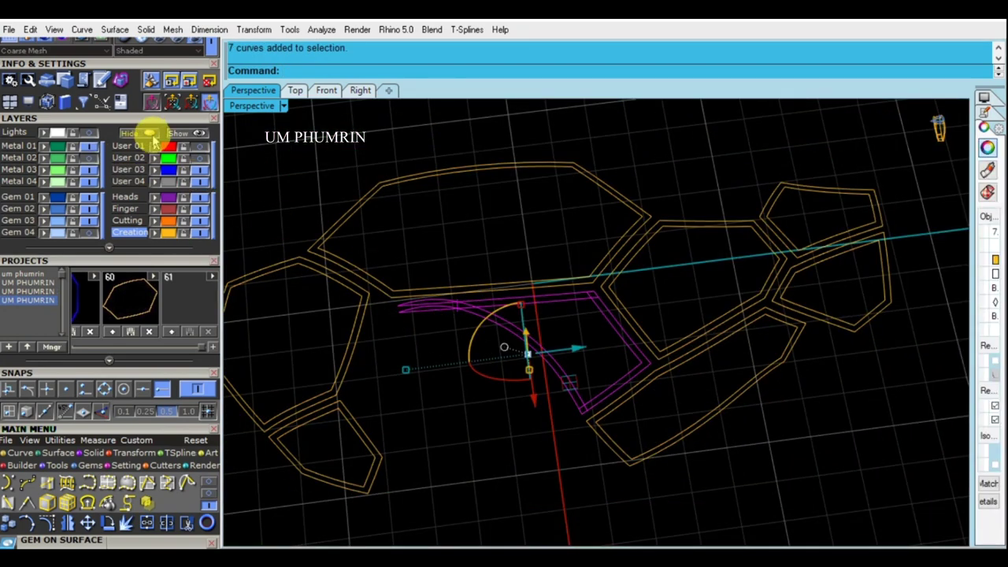
scroll(524, 335, up, 2)
text(yt)
key(Return)
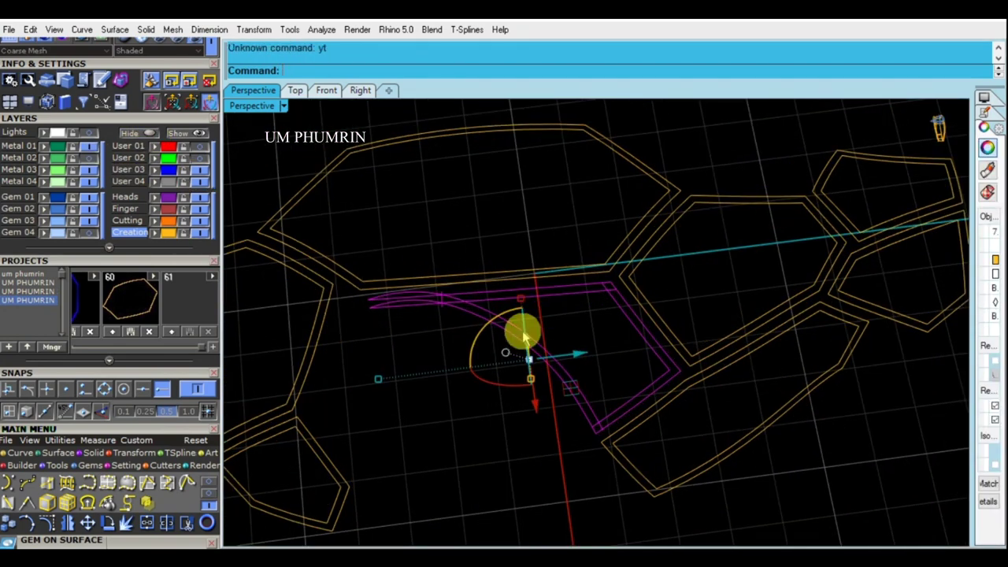
Step: Trim the overlapping magenta curve ends and join the trimmed border curves
key(ctrl+t)
scroll(472, 319, up, 3)
scroll(422, 307, up, 3)
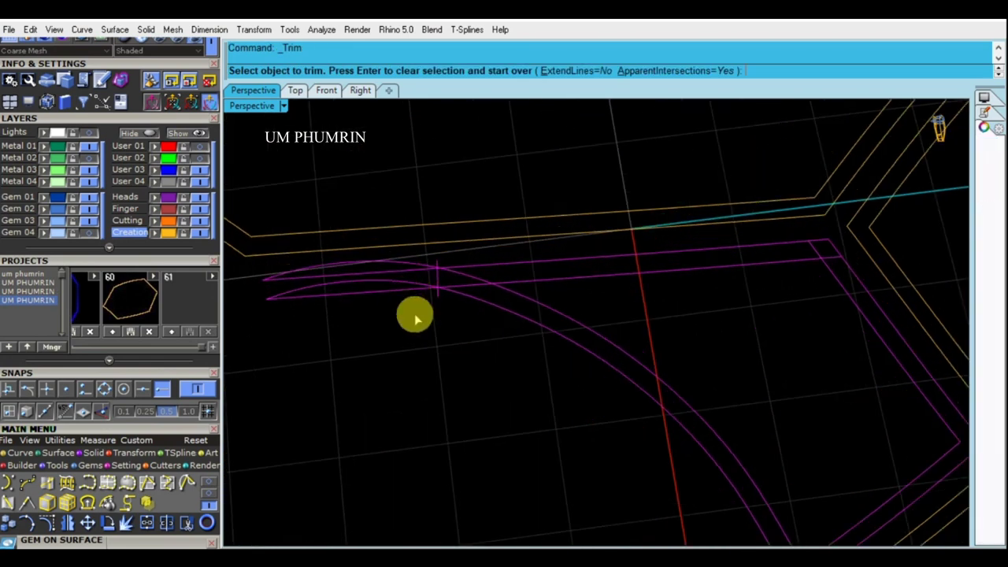
click(413, 274)
scroll(447, 284, up, 1)
click(490, 294)
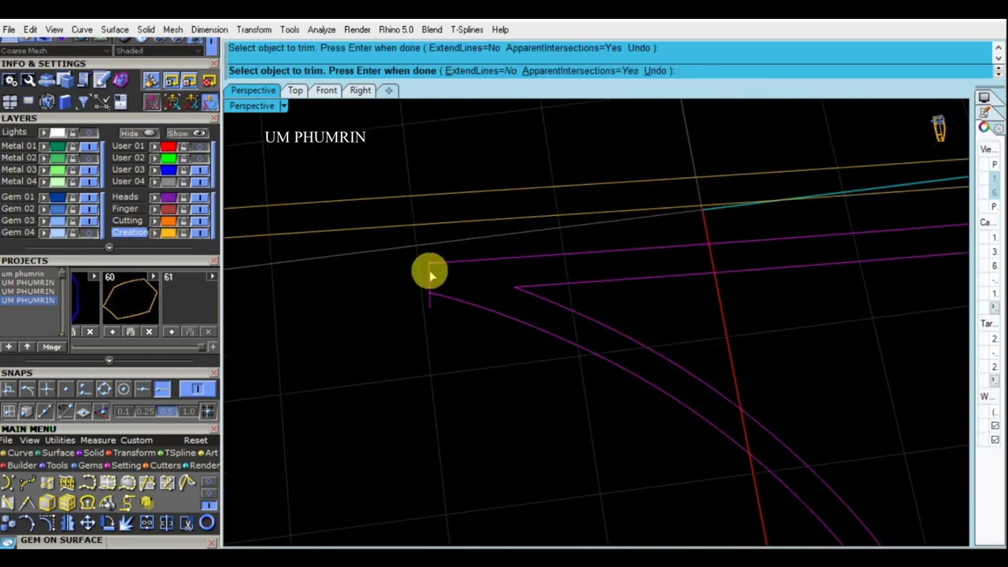
scroll(429, 310, down, 2)
scroll(610, 254, up, 2)
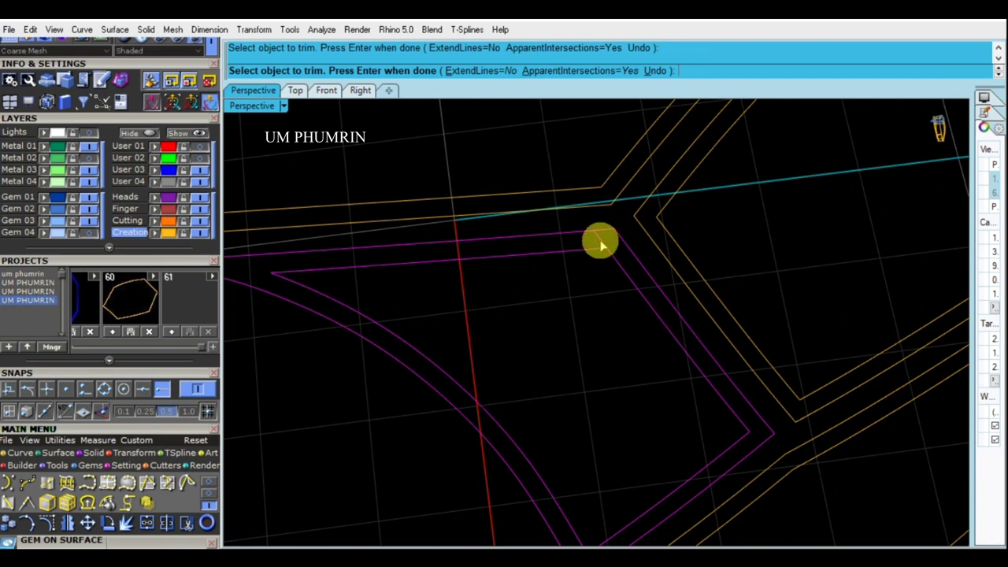
scroll(601, 246, down, 2)
scroll(593, 341, up, 2)
click(561, 427)
key(Return)
scroll(571, 398, down, 3)
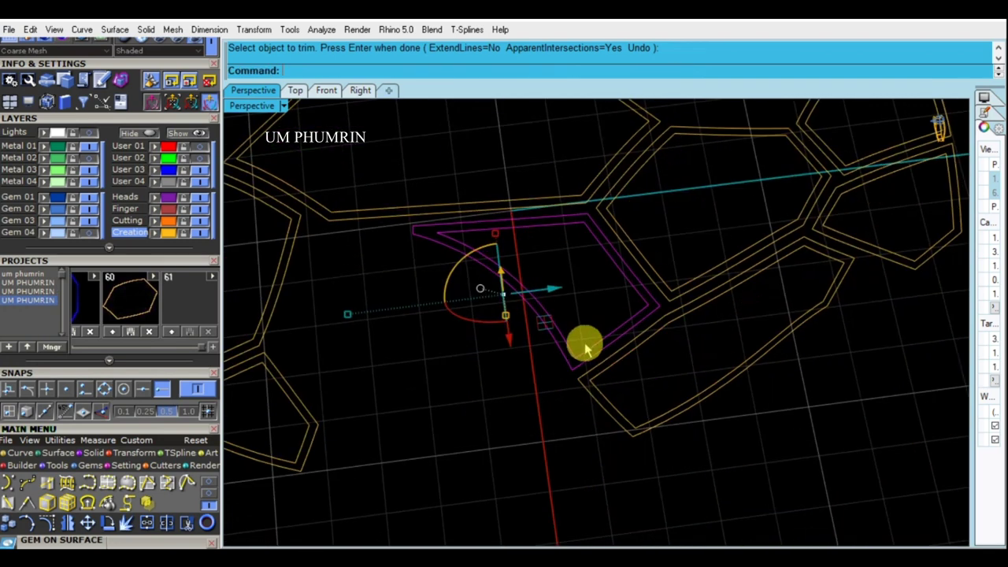
text(Join)
key(Return)
Step: Delete the leftover trimmed curve pieces
scroll(551, 410, up, 2)
ctrl+click(551, 342)
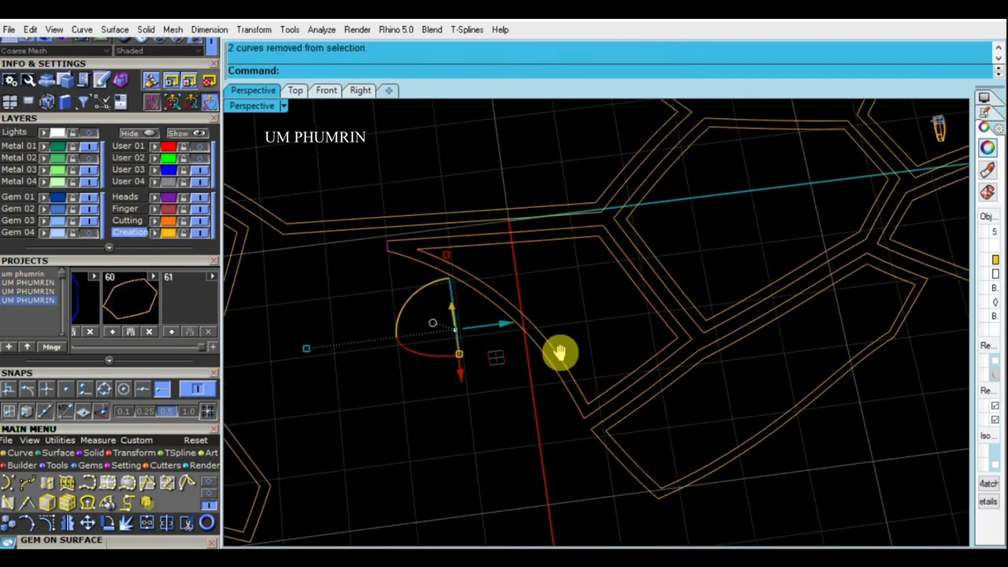
scroll(574, 387, up, 1)
key(Delete)
Step: Draw a short line between the open ends of the double rim
drag(545, 400, 435, 348)
key(Escape)
scroll(434, 307, up, 2)
scroll(440, 310, up, 1)
click(441, 293)
click(443, 319)
Step: Join the rim curves and capping line into one closed scale-cell outline
click(428, 281)
key(ctrl+j)
scroll(510, 350, down, 2)
key(Escape)
click(535, 342)
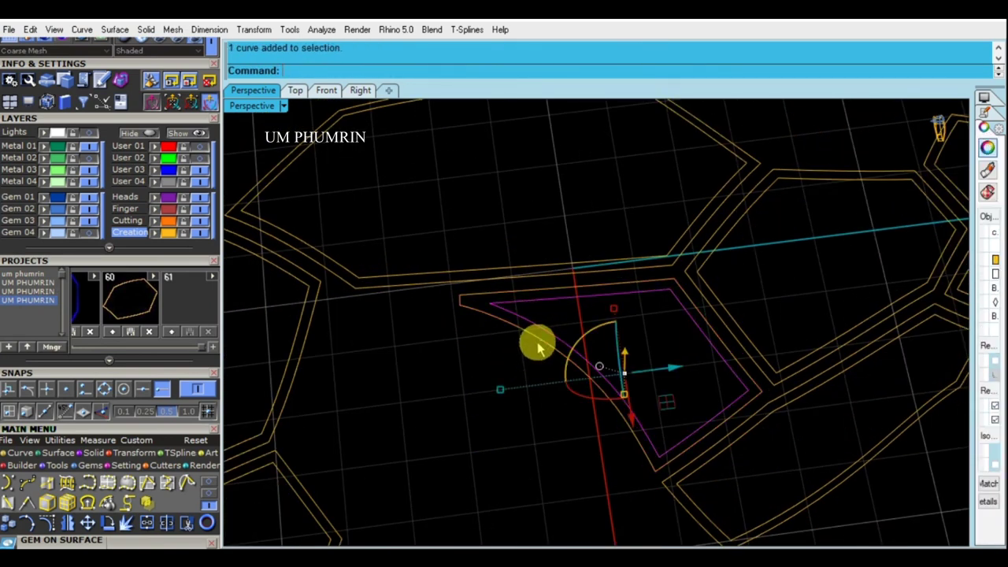
key(Escape)
scroll(541, 359, down, 1)
scroll(521, 327, down, 2)
mouse_move(534, 349)
right_down()
mouse_move(636, 322)
mouse_move(567, 225)
right_up()
click(294, 89)
Step: Align the seams of the scale-cell curves with CrvSeam
scroll(513, 257, down, 3)
scroll(513, 256, down, 2)
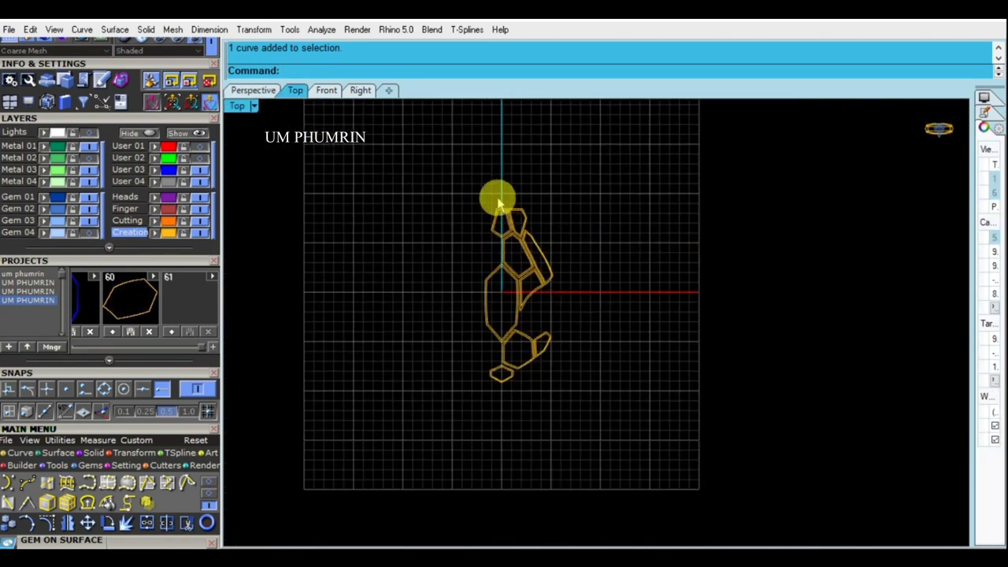
drag(471, 185, 563, 390)
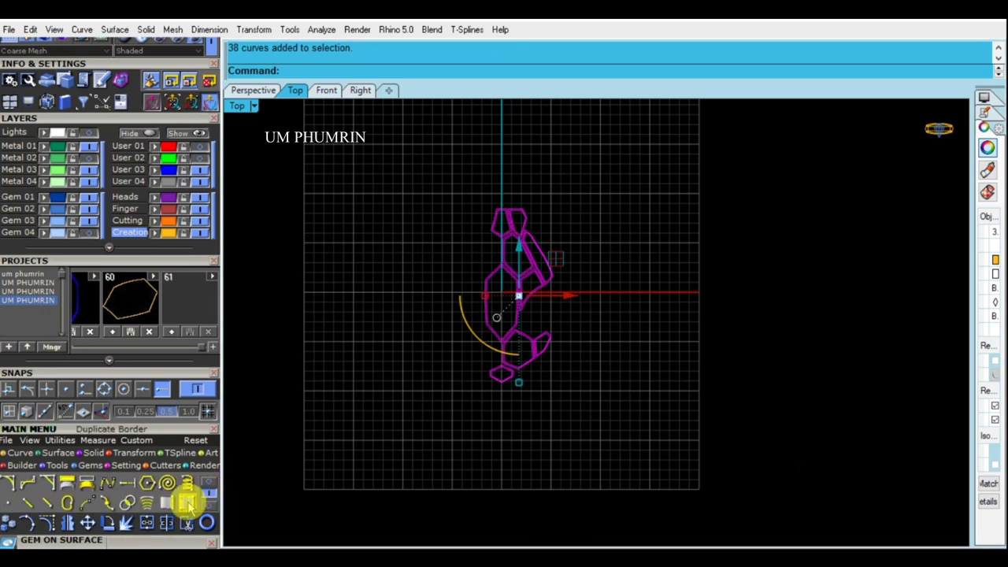
click(70, 499)
click(260, 92)
mouse_move(549, 376)
right_down()
mouse_move(501, 358)
mouse_move(633, 354)
mouse_move(693, 441)
mouse_move(590, 441)
mouse_move(450, 349)
right_up()
key(Return)
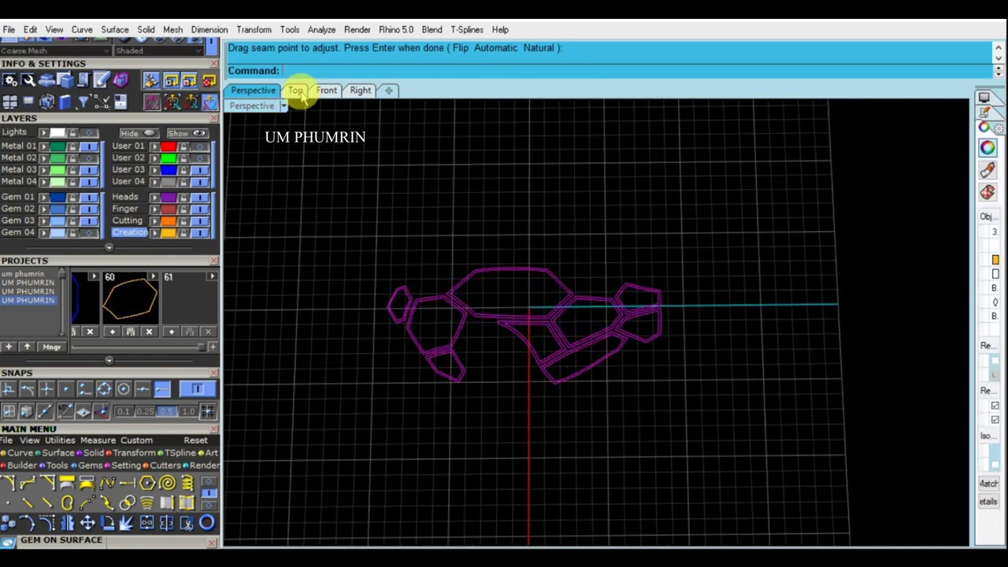
click(295, 90)
click(596, 382)
Step: Mirror all scale curves across the centre axis starting from origin 0
key(ctrl+a)
scroll(547, 349, up, 3)
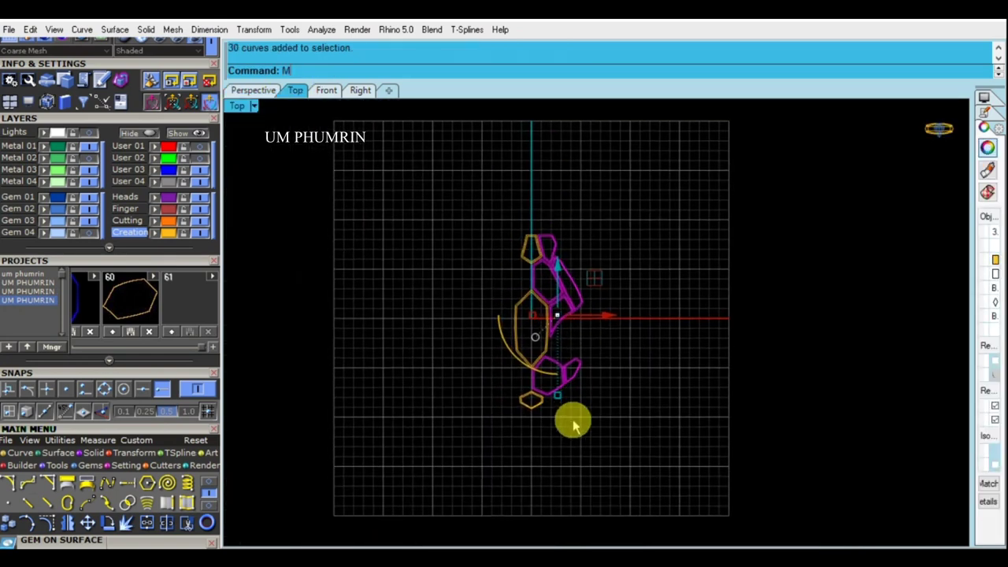
text(mirror)
key(Return)
text(0)
key(Return)
click(549, 475)
Step: Show the hidden pear-eye gems again
drag(425, 181, 686, 528)
click(191, 133)
click(354, 250)
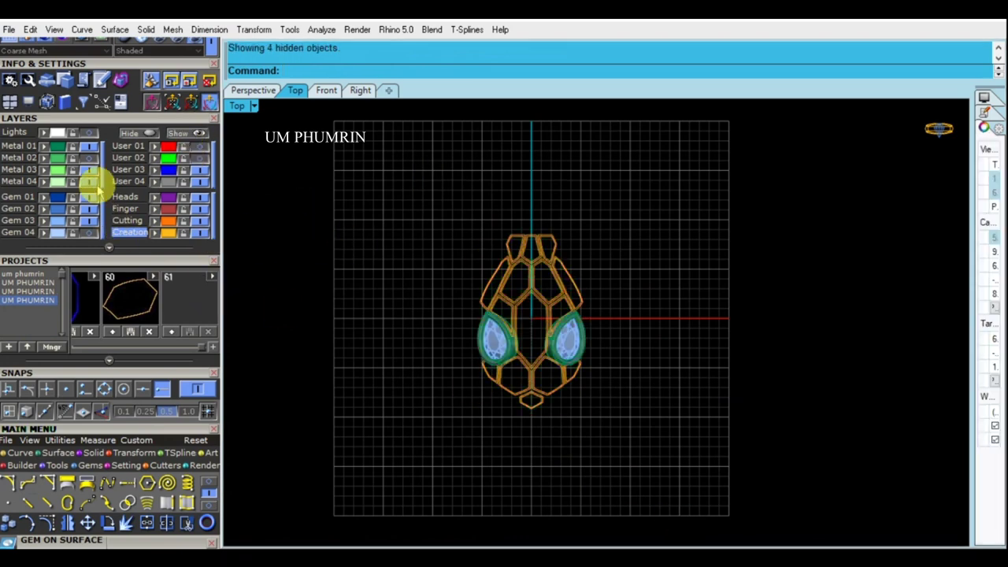
Step: Show the green body layer in perspective and save the file
click(89, 169)
click(252, 91)
mouse_move(722, 374)
right_down()
mouse_move(731, 241)
mouse_move(668, 338)
mouse_move(679, 376)
right_up()
key(ctrl+s)
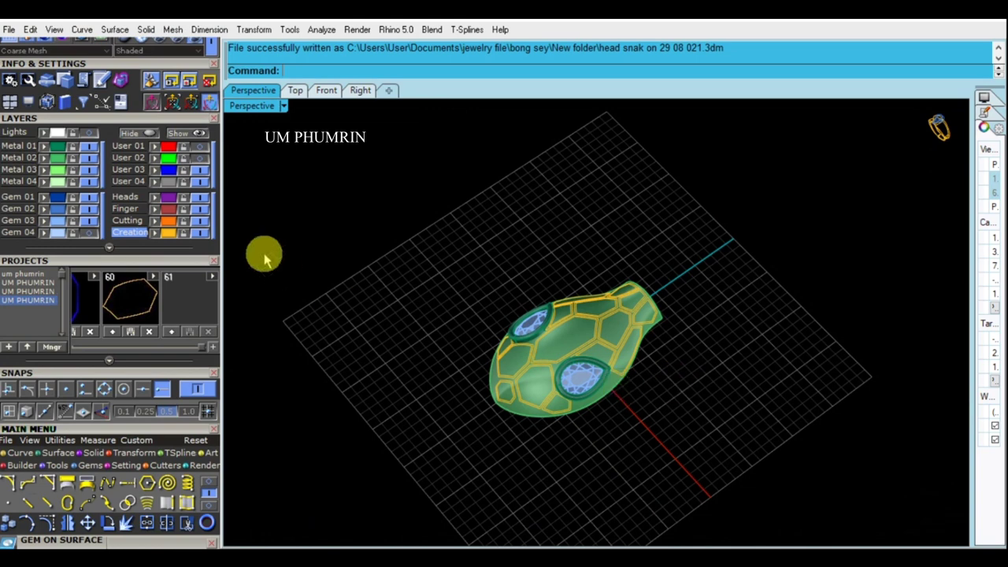
Step: Window-select the whole snake head and add it to the Projects gallery
right_drag(430, 295, 538, 281)
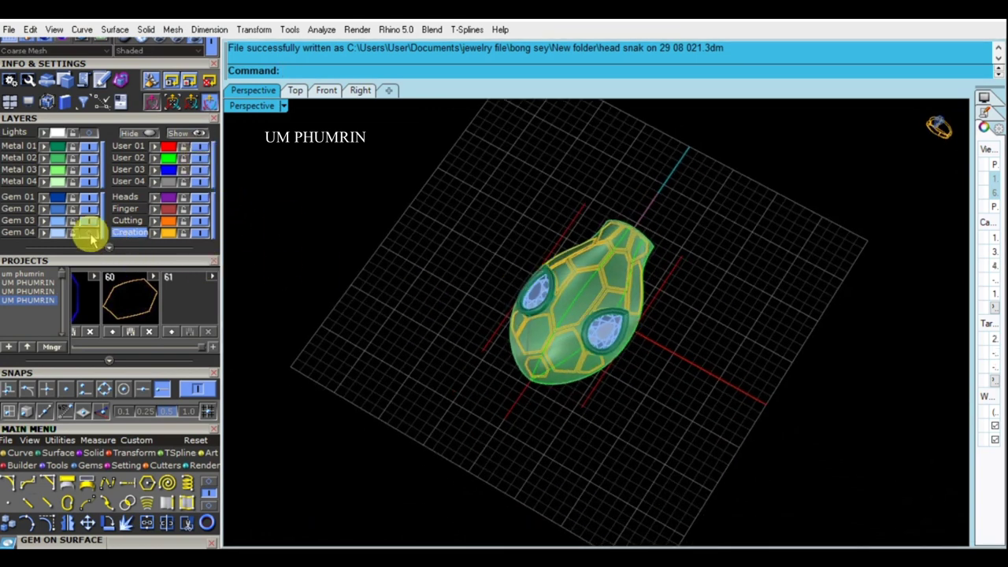
right_drag(247, 276, 93, 247)
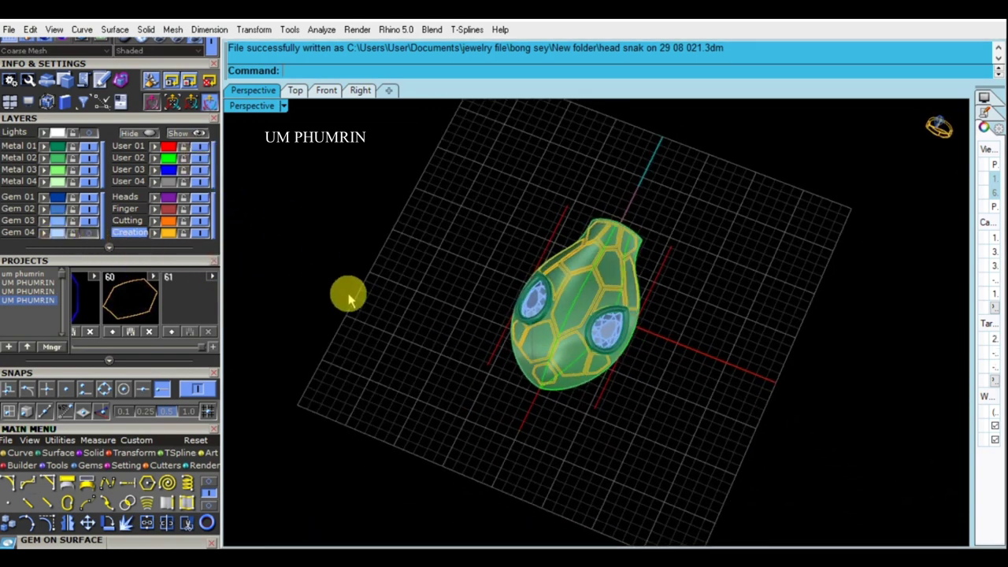
drag(434, 220, 387, 252)
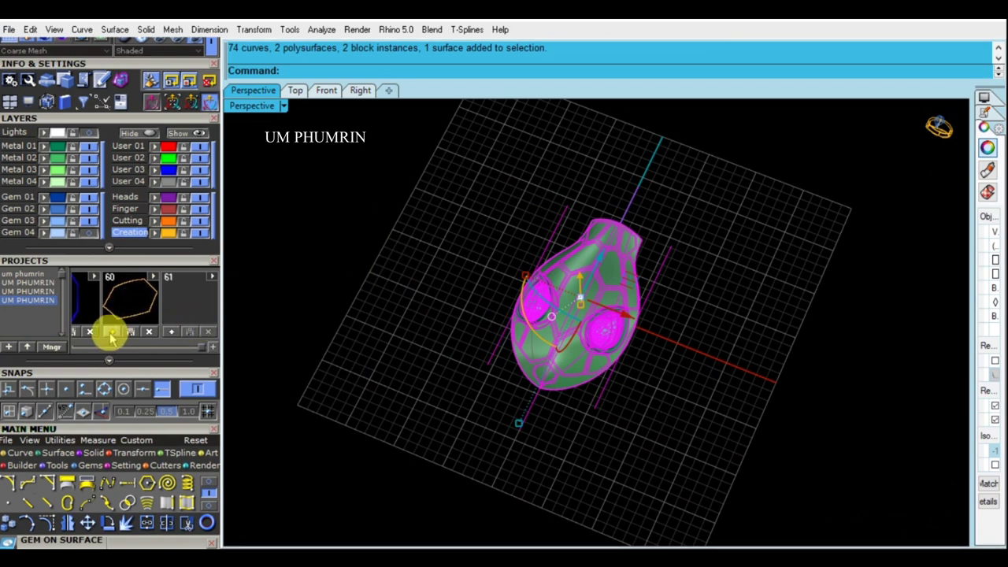
mouse_move(129, 300)
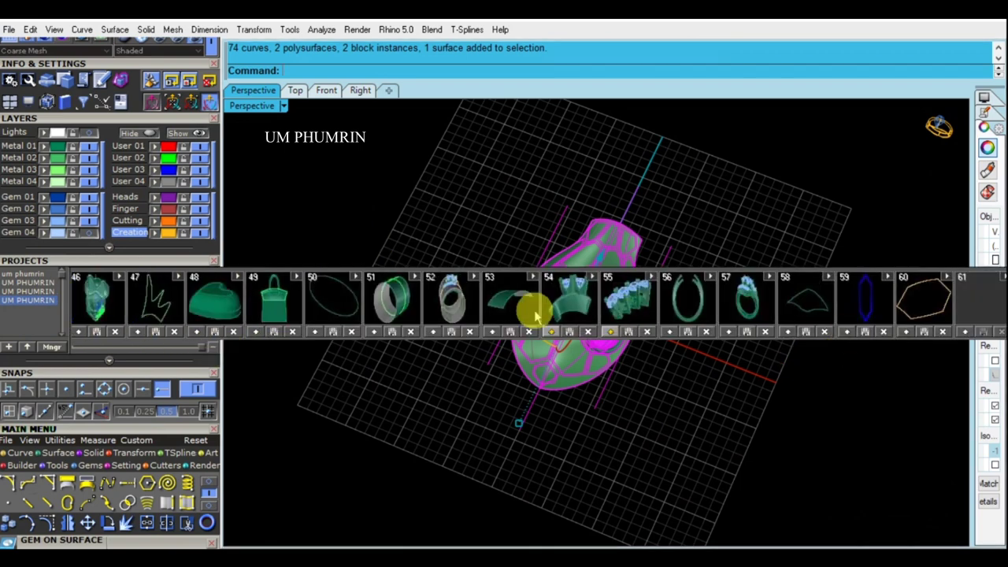
click(620, 318)
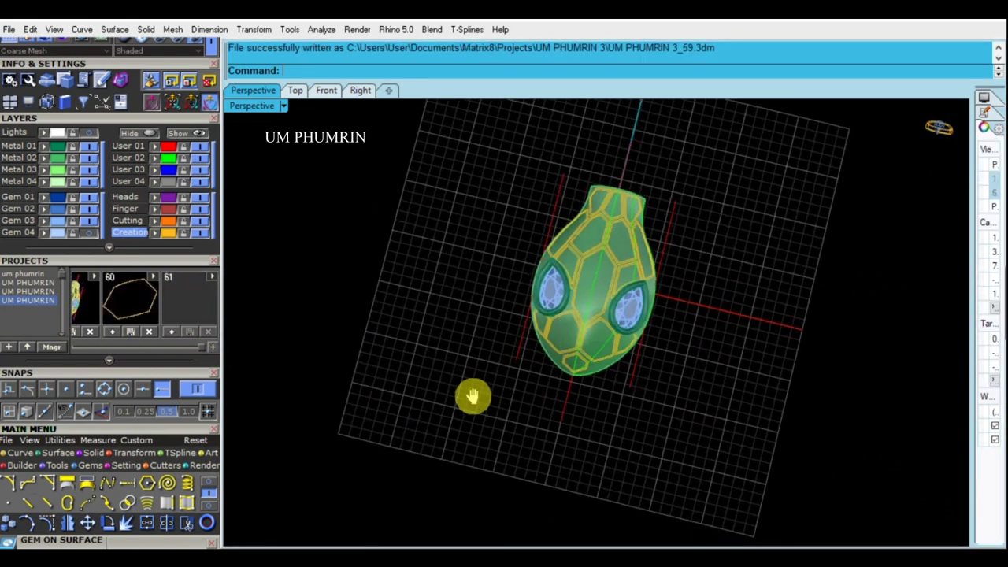
click(170, 162)
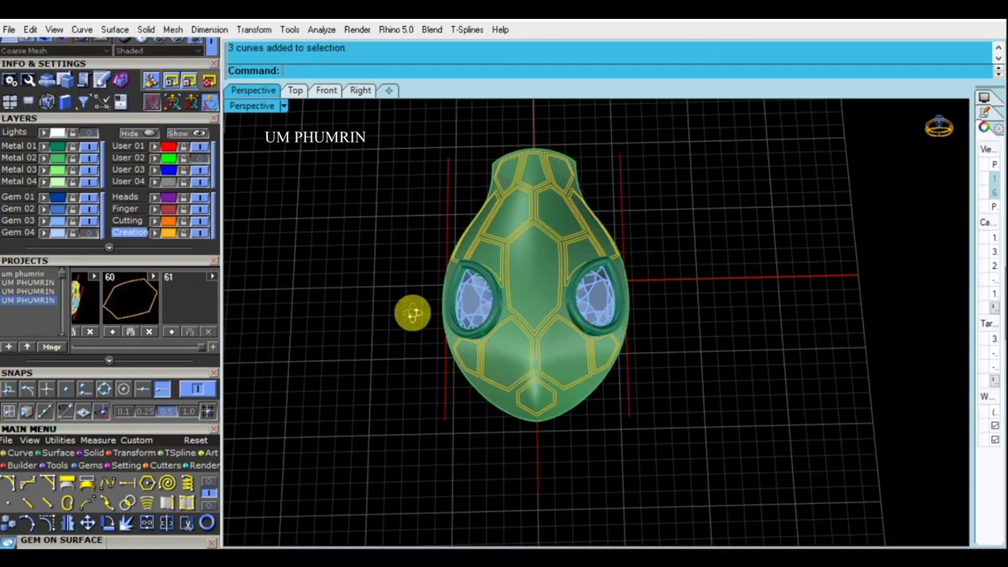
Step: Split the green body surface using the 68 scale curves as cutters
click(204, 170)
right_drag(288, 219, 495, 326)
click(522, 304)
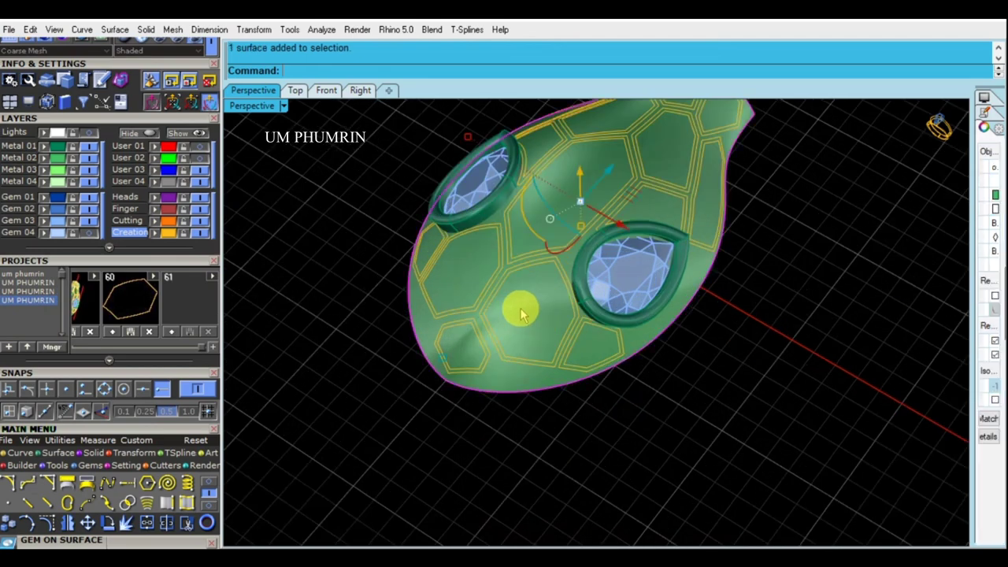
text(S)
click(169, 222)
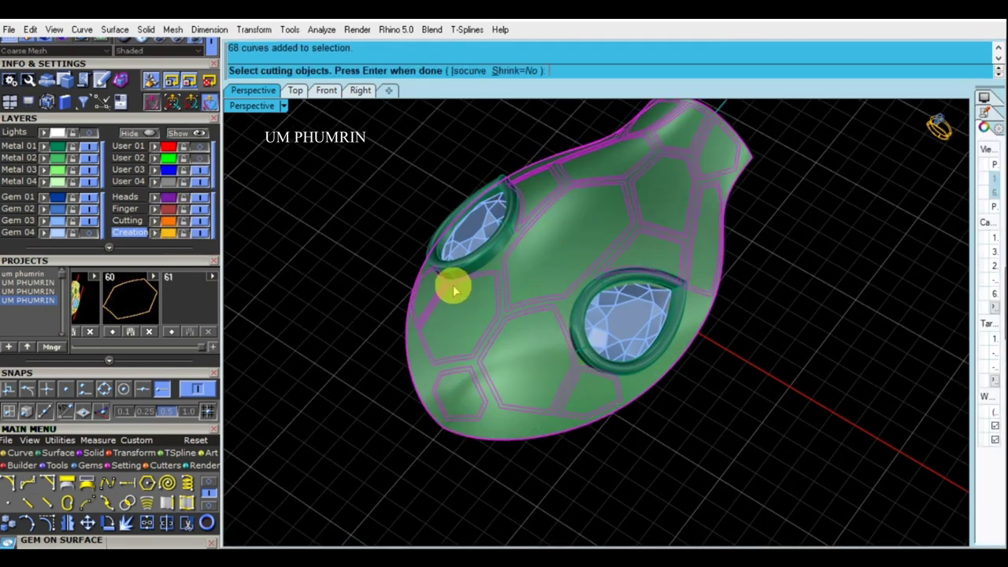
key(Return)
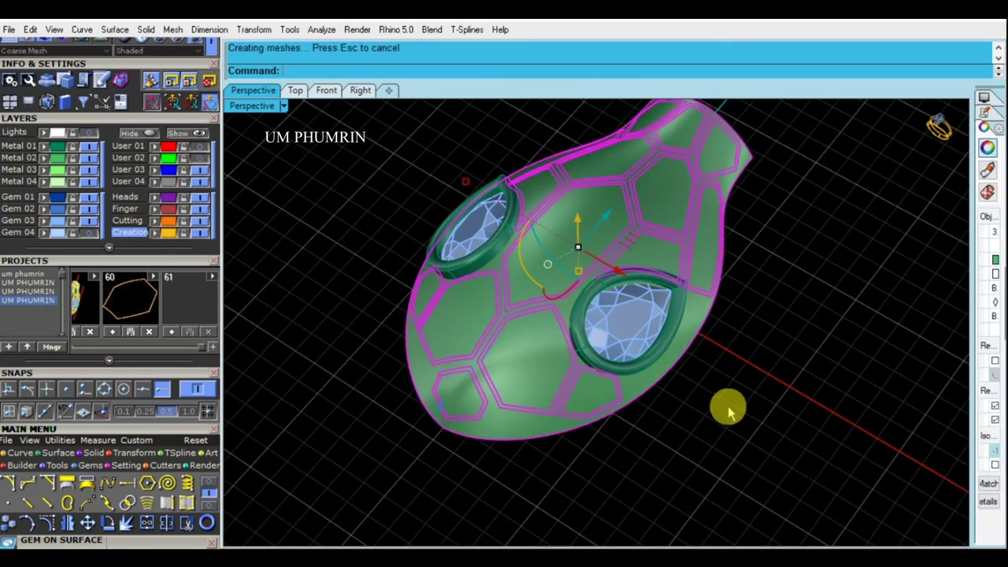
Step: Make Metal 01 the current layer and hide both pear-eye gems
right_drag(727, 407, 724, 449)
mouse_move(722, 408)
right_down()
mouse_move(673, 342)
mouse_move(635, 356)
right_up()
right_drag(565, 382, 355, 299)
click(44, 148)
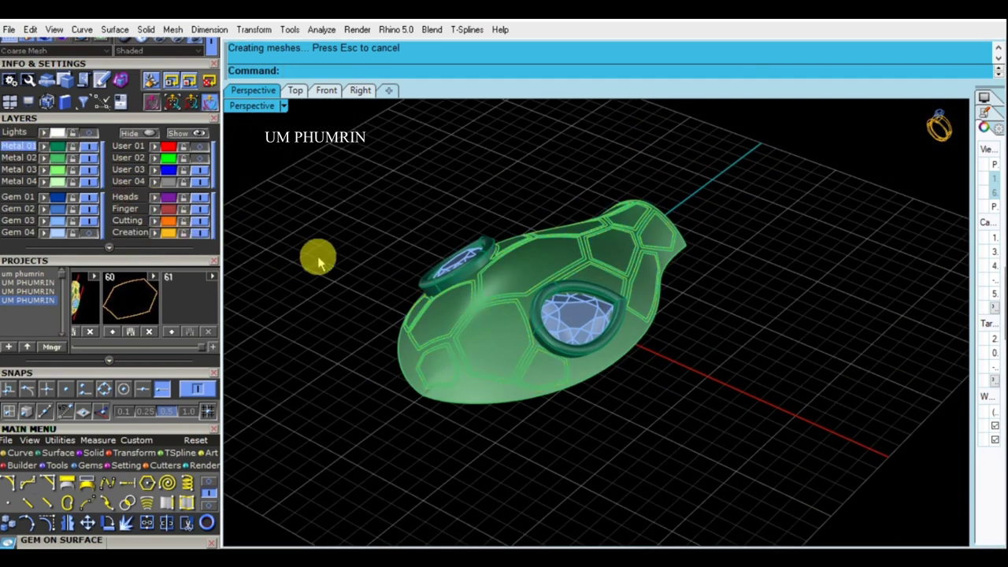
click(580, 286)
right_drag(581, 286, 478, 304)
shift+click(478, 304)
key(Delete)
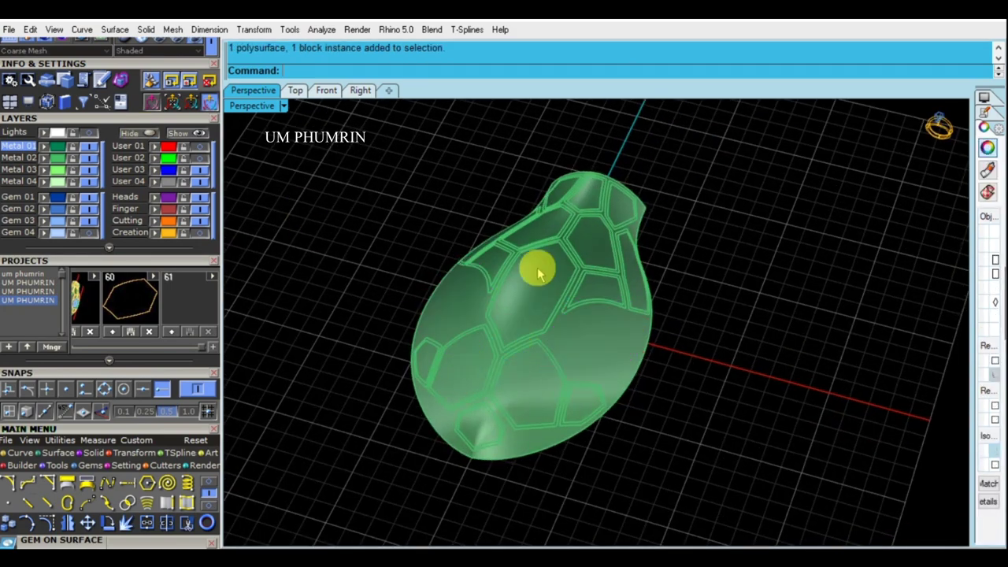
Step: Select the scale-cell pieces and move them to the blue User 03 layer
scroll(585, 315, up, 3)
scroll(522, 331, up, 3)
click(522, 331)
scroll(477, 322, down, 2)
scroll(468, 316, down, 2)
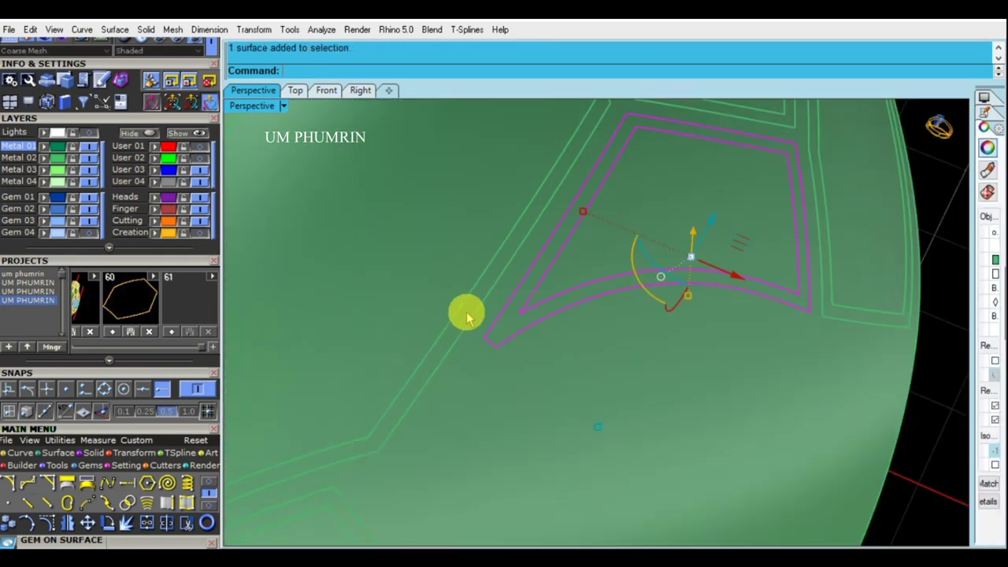
scroll(504, 315, down, 3)
scroll(598, 314, up, 2)
mouse_move(556, 242)
right_down()
mouse_move(603, 252)
mouse_move(653, 231)
right_up()
right_drag(579, 206, 616, 225)
mouse_move(534, 263)
right_down()
mouse_move(569, 311)
mouse_move(575, 160)
right_up()
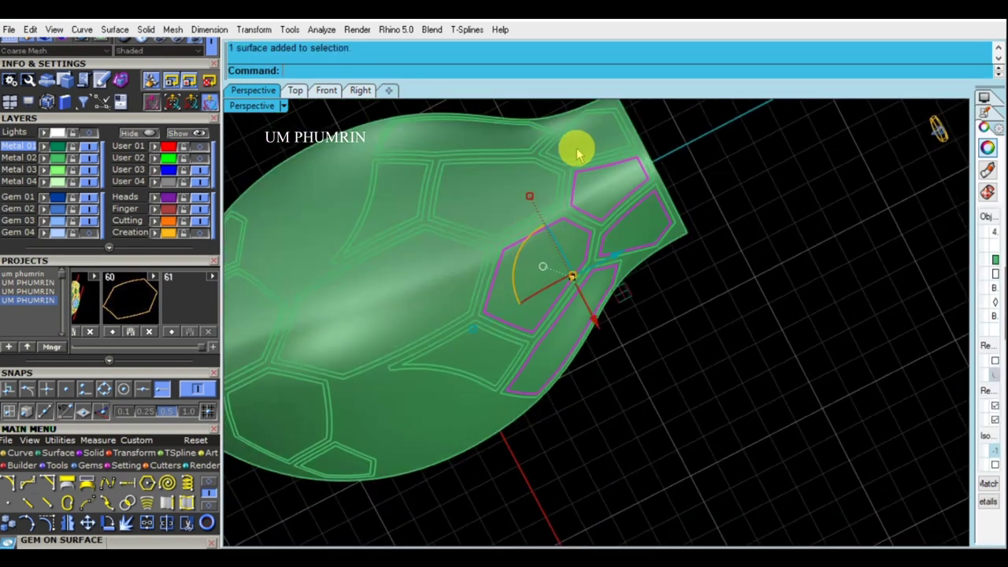
right_drag(483, 203, 432, 169)
mouse_move(441, 281)
right_down()
mouse_move(554, 331)
mouse_move(559, 311)
mouse_move(612, 353)
mouse_move(483, 317)
right_up()
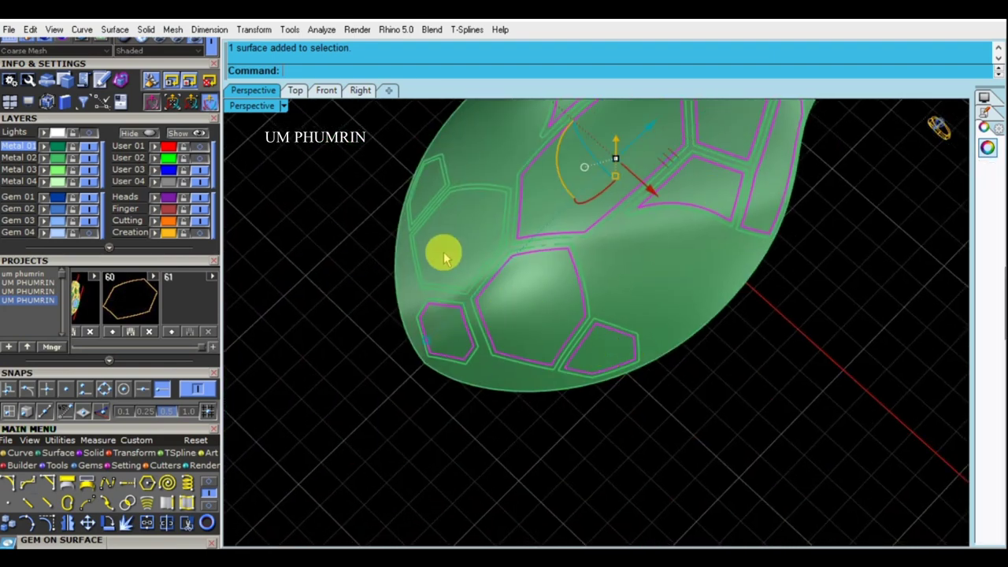
click(162, 184)
Step: Turn the body grey, hide it to check the 16 blue cells, then show it again
mouse_move(312, 288)
right_down()
mouse_move(662, 360)
mouse_move(661, 351)
right_up()
click(158, 181)
click(191, 180)
mouse_move(378, 236)
right_down()
mouse_move(433, 263)
mouse_move(171, 183)
right_up()
click(114, 173)
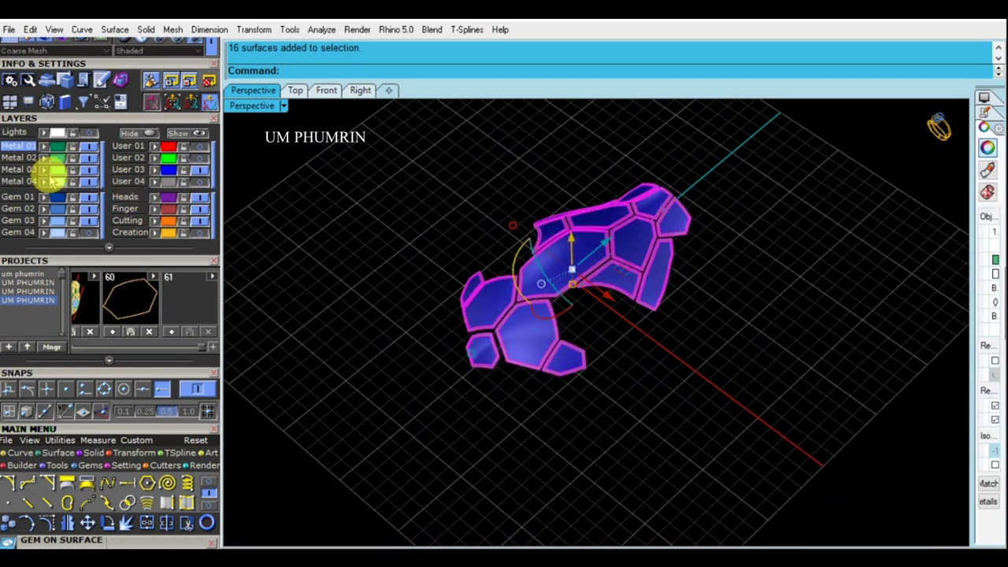
click(360, 232)
click(193, 180)
mouse_move(441, 260)
right_down()
mouse_move(636, 335)
mouse_move(625, 310)
right_up()
Step: Select the grey body surface and start an offset with OF
click(600, 333)
text(of)
key(Return)
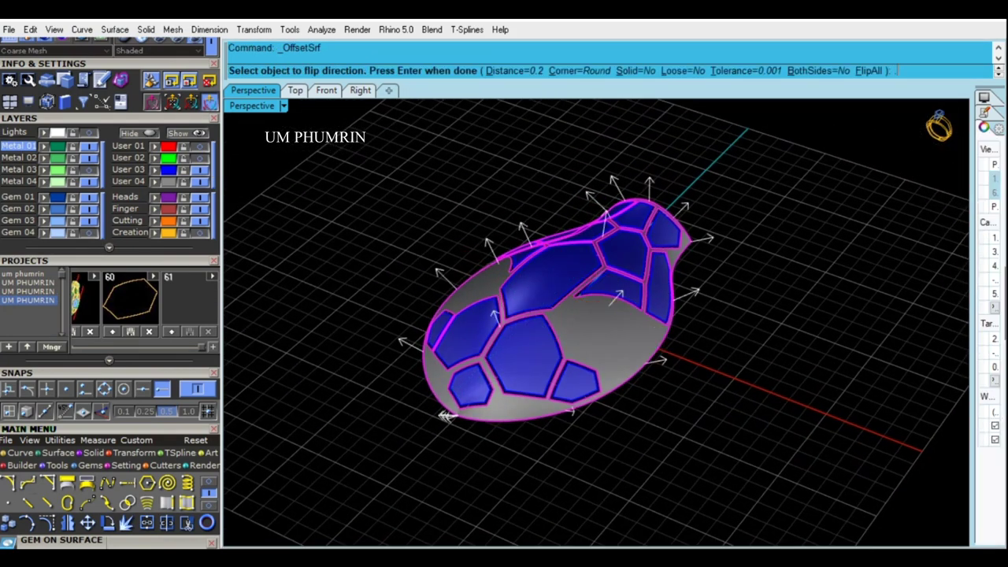
Step: Offset the body surface by 0.1
text(.1)
right_click(658, 356)
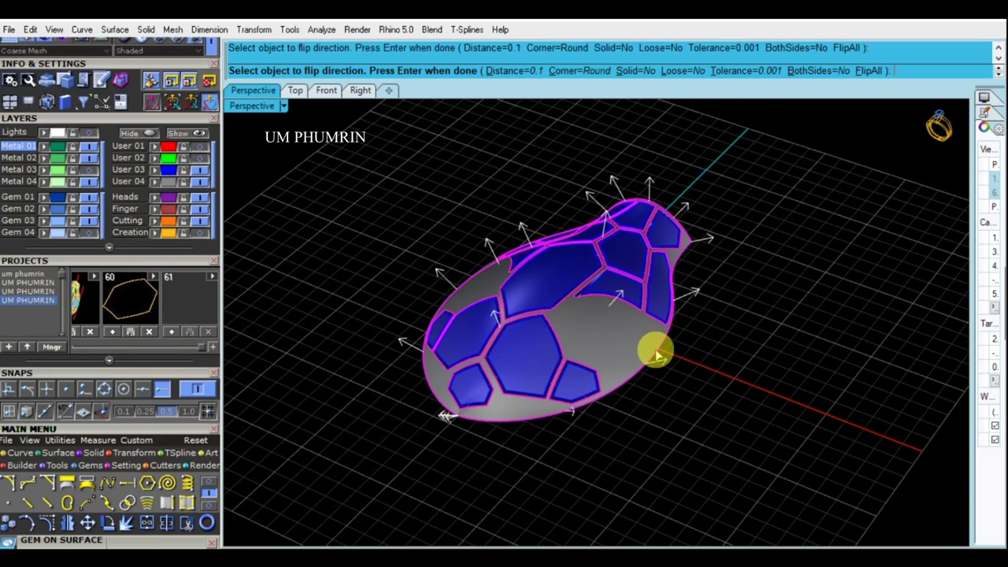
right_click(657, 356)
mouse_move(655, 375)
right_down()
mouse_move(713, 291)
mouse_move(704, 353)
right_up()
Step: Offset the blue cell surfaces with OffsetSrf FlipAll and delete the originals
key(Delete)
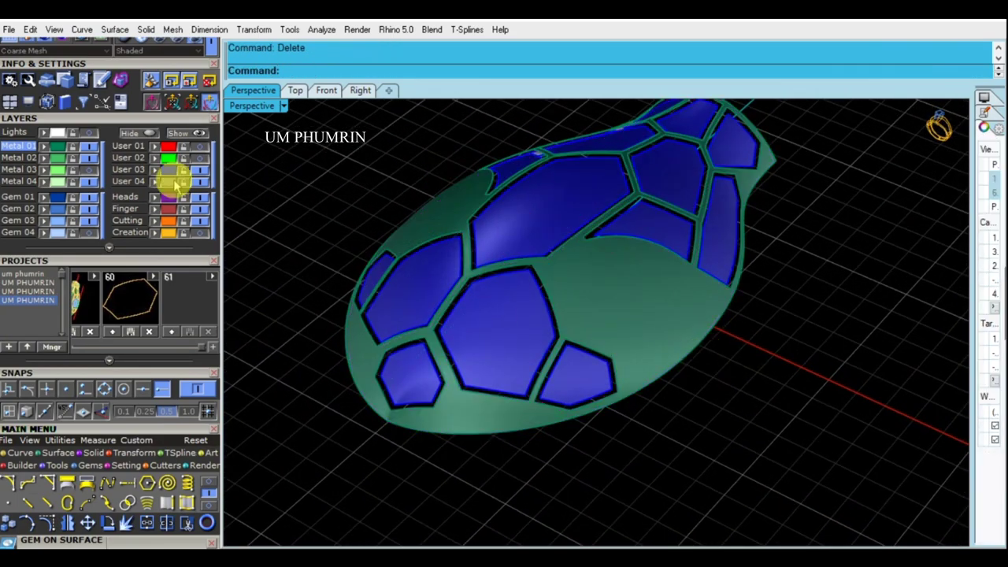
right_drag(640, 304, 651, 299)
text(OffsetSrf)
key(Return)
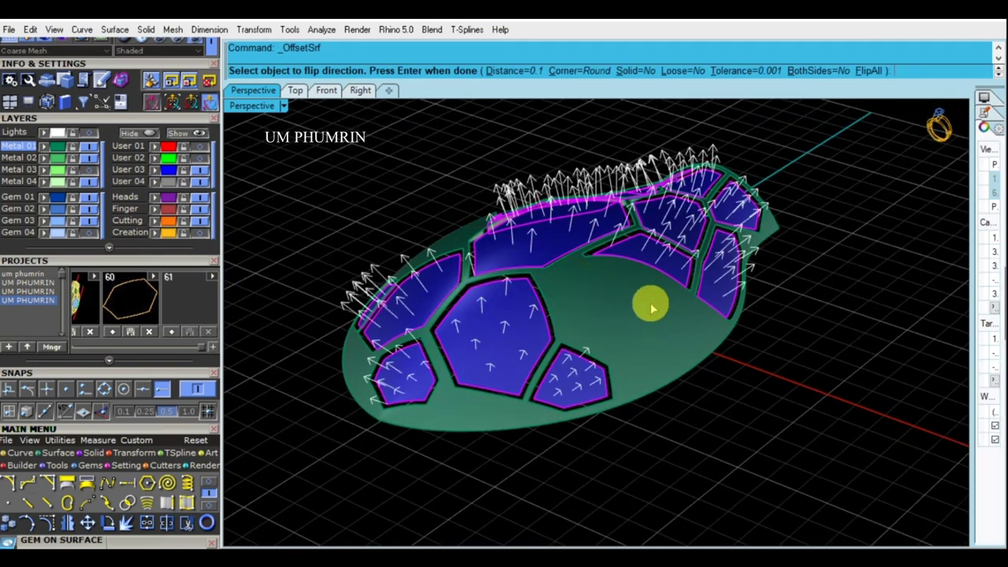
text(f)
key(Return)
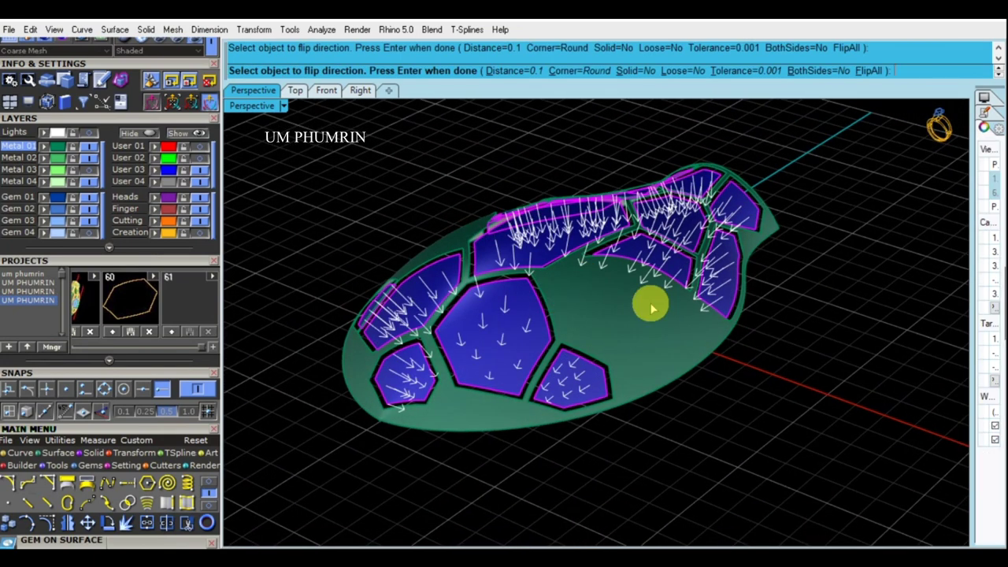
key(Return)
key(Delete)
Step: Delete the extra cell-wall surfaces and show the pear gems again
right_drag(652, 308, 740, 429)
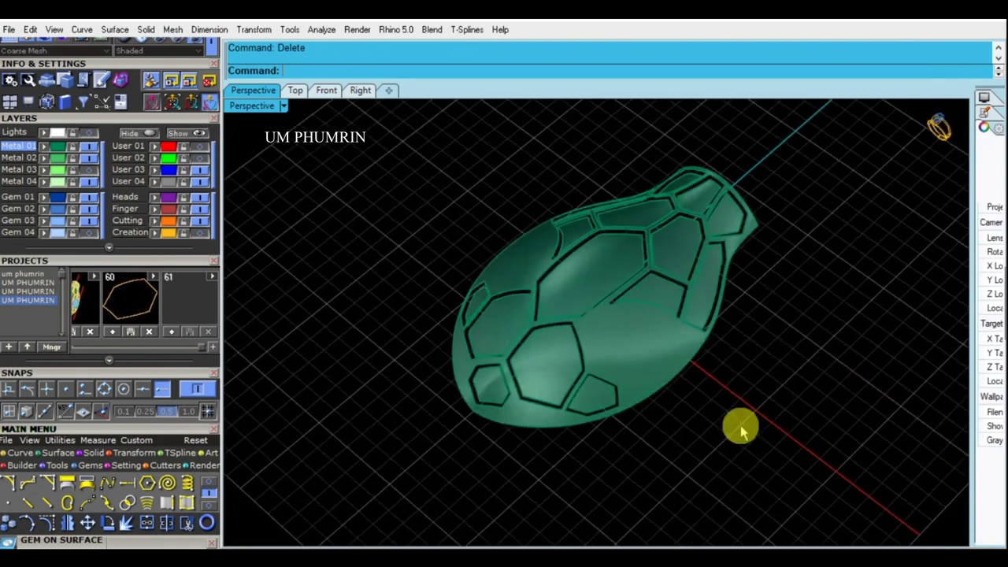
drag(741, 429, 363, 209)
right_drag(375, 155, 871, 395)
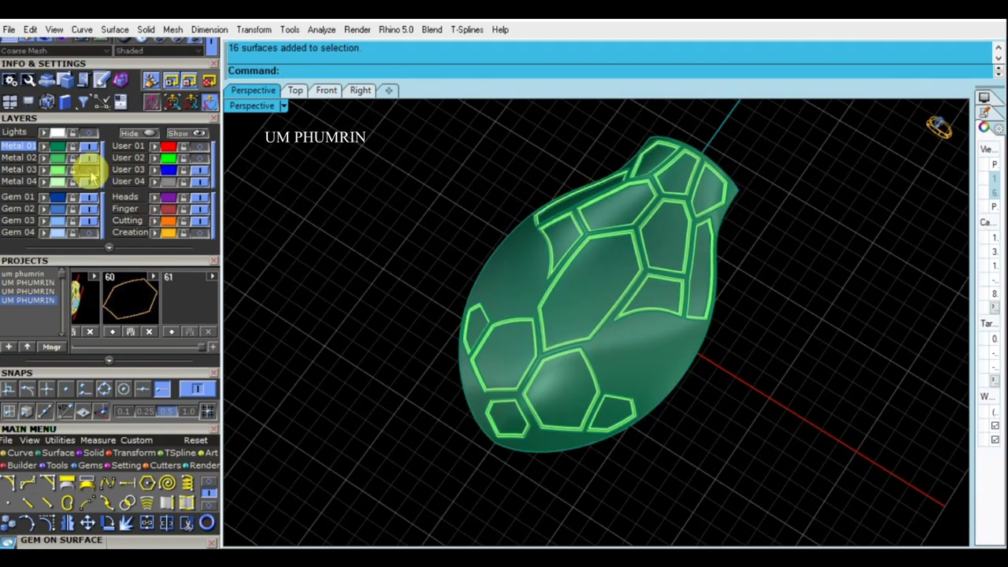
mouse_move(423, 261)
right_down()
mouse_move(586, 241)
mouse_move(267, 236)
right_up()
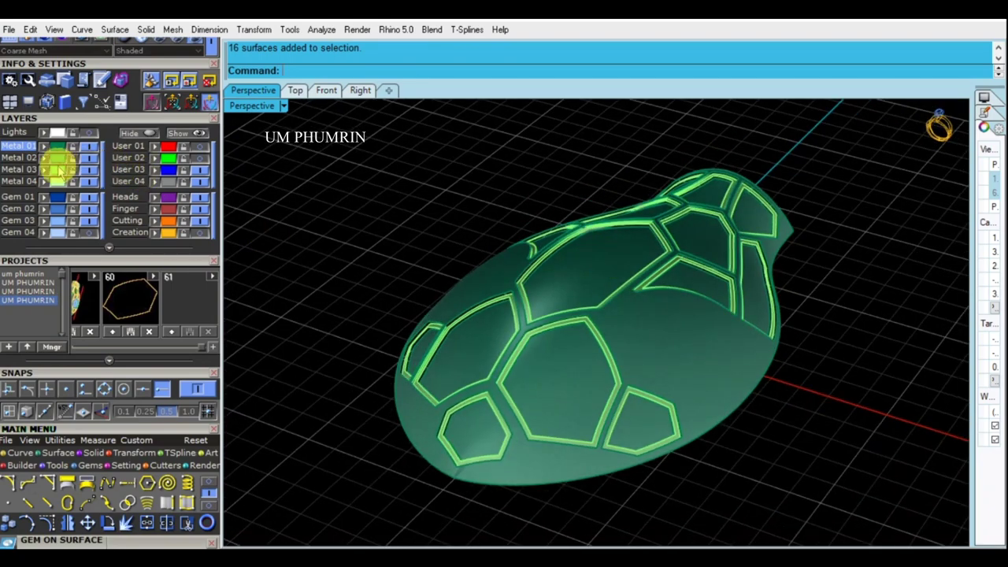
right_drag(484, 247, 500, 299)
key(Delete)
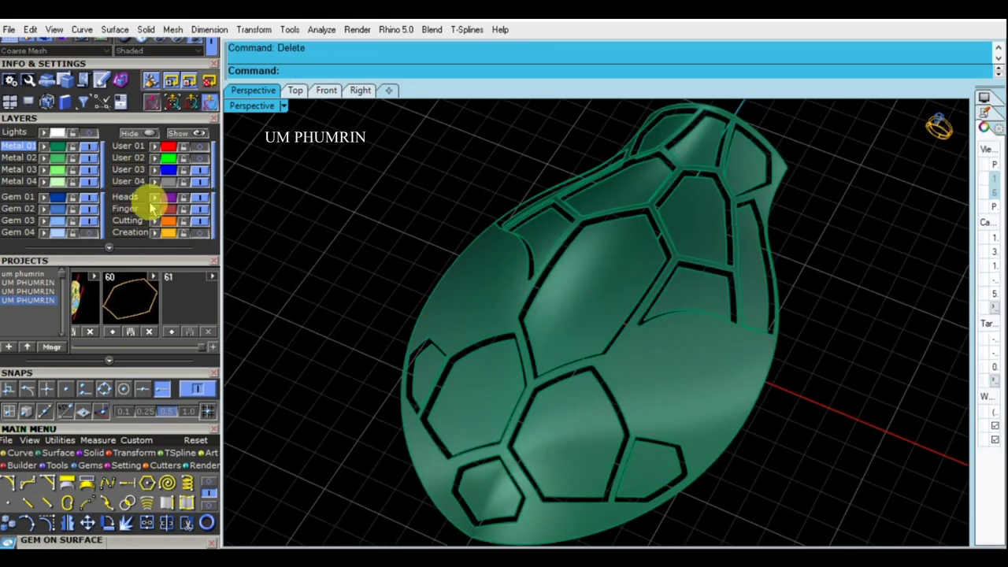
click(193, 134)
mouse_move(574, 288)
right_down()
mouse_move(630, 315)
mouse_move(709, 396)
mouse_move(590, 307)
mouse_move(596, 236)
mouse_move(664, 353)
mouse_move(648, 349)
mouse_move(645, 360)
mouse_move(446, 321)
right_up()
Step: Save the model, hide the pear gems and select all body surfaces
key(ctrl+s)
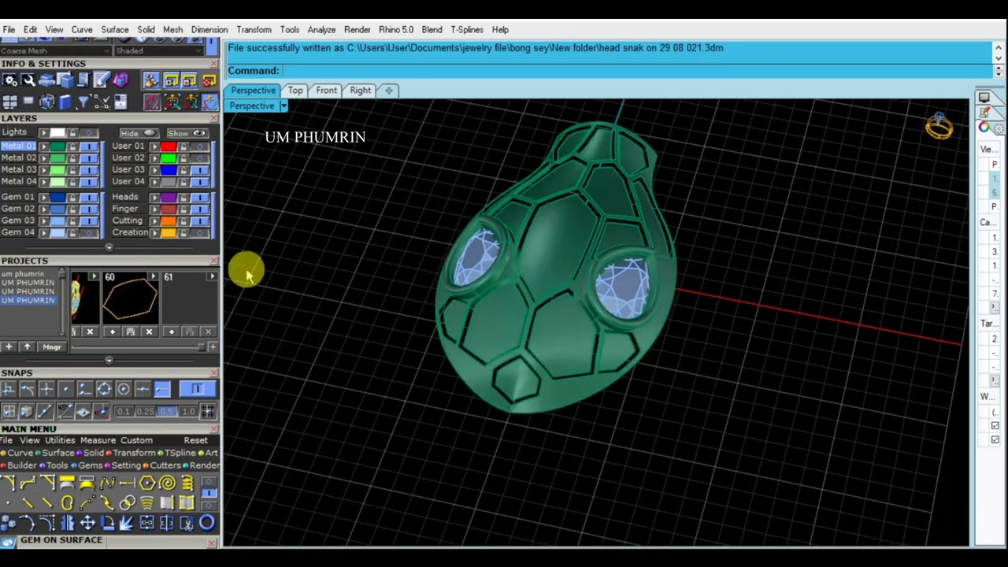
click(612, 286)
drag(612, 286, 461, 275)
click(139, 134)
mouse_move(537, 521)
right_down()
mouse_move(577, 402)
mouse_move(746, 467)
right_up()
drag(745, 466, 400, 150)
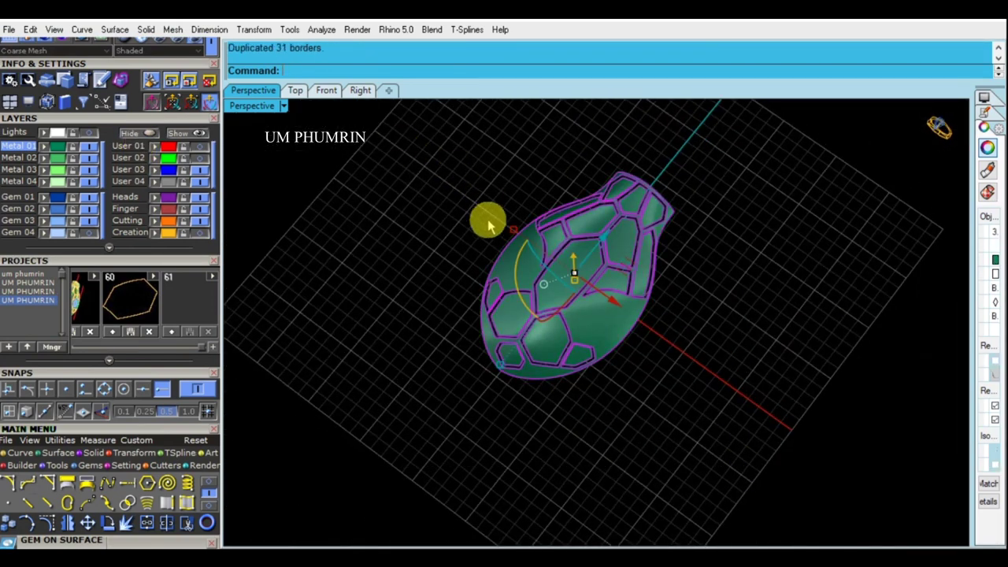
Step: Hide the body and delete the outer outline curve, leaving only cell borders
click(150, 133)
mouse_move(533, 252)
right_down()
mouse_move(603, 275)
mouse_move(354, 147)
right_up()
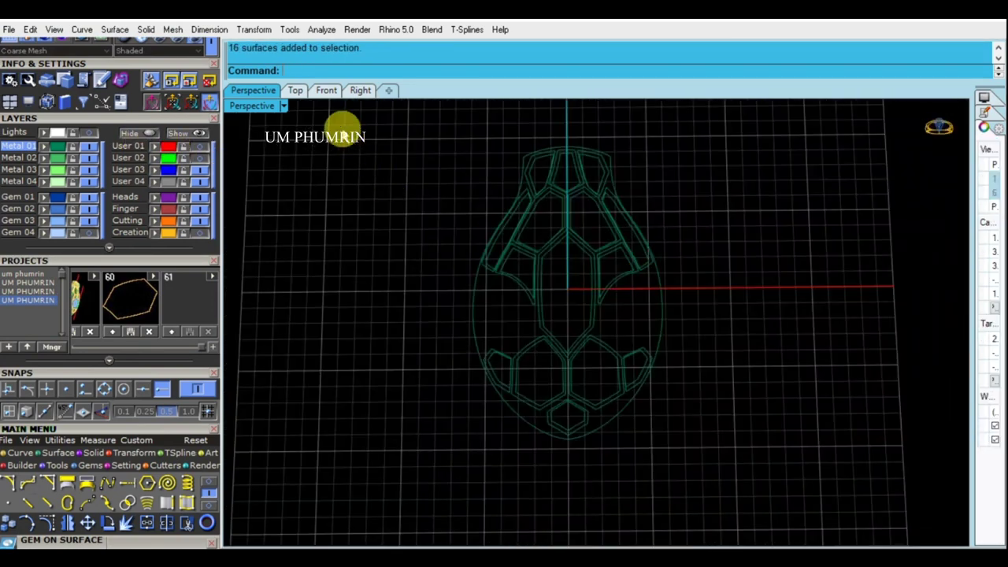
key(Delete)
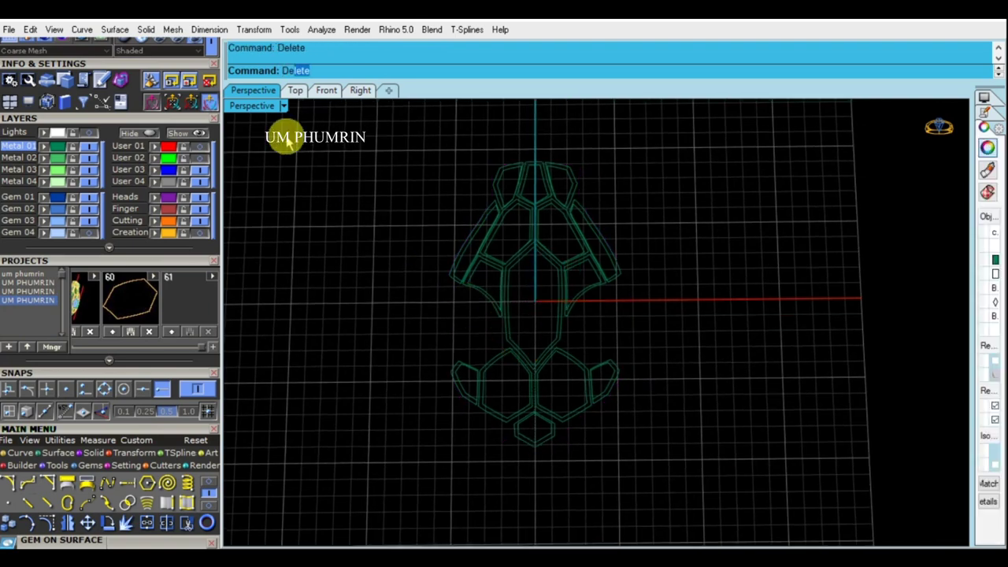
Step: Delete the extra curves from the top view, then return to the perspective view
click(295, 89)
scroll(528, 383, down, 3)
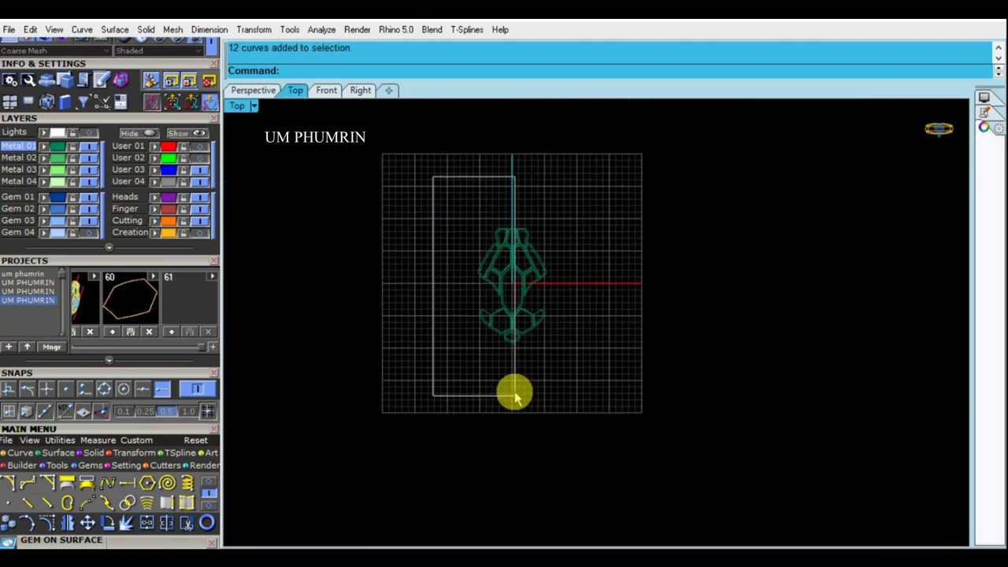
scroll(513, 362, up, 3)
key(Delete)
click(254, 90)
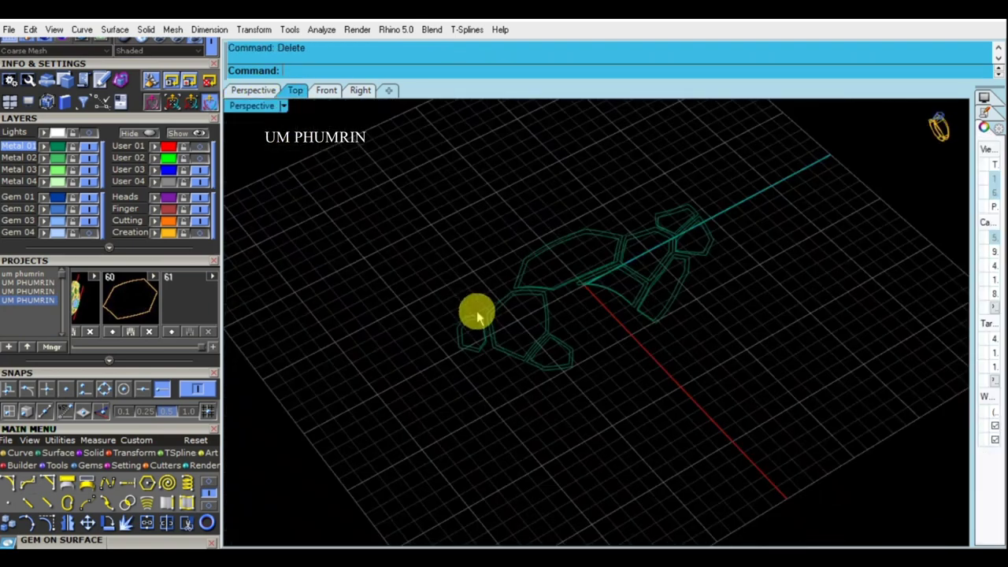
scroll(477, 315, up, 3)
scroll(501, 371, up, 3)
scroll(587, 375, up, 2)
Step: Sweep rim frames for the first two cells along cross-section lines, deleting their source curves
key(l)
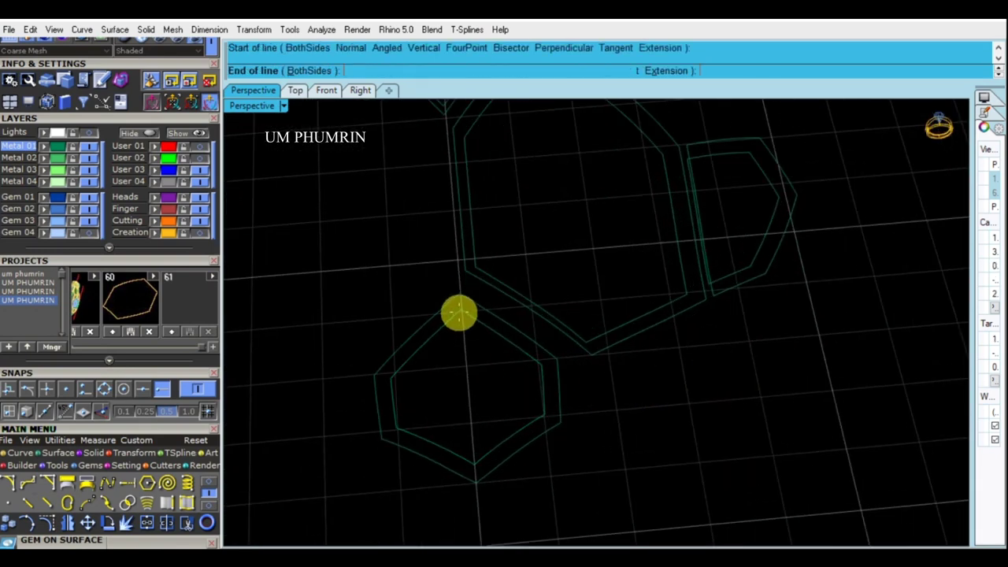
key(Return)
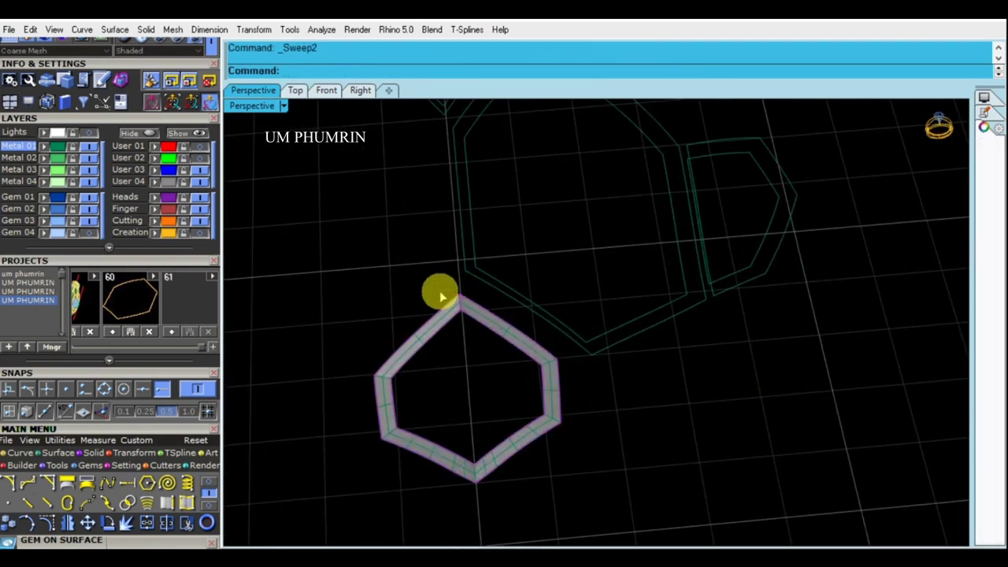
key(Delete)
right_drag(639, 317, 618, 417)
click(574, 322)
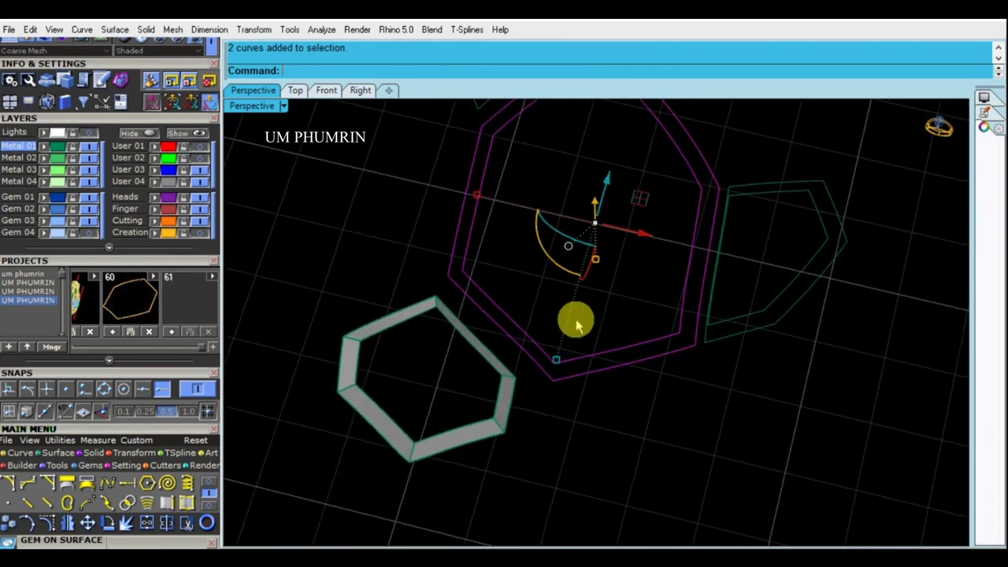
key(l)
click(555, 383)
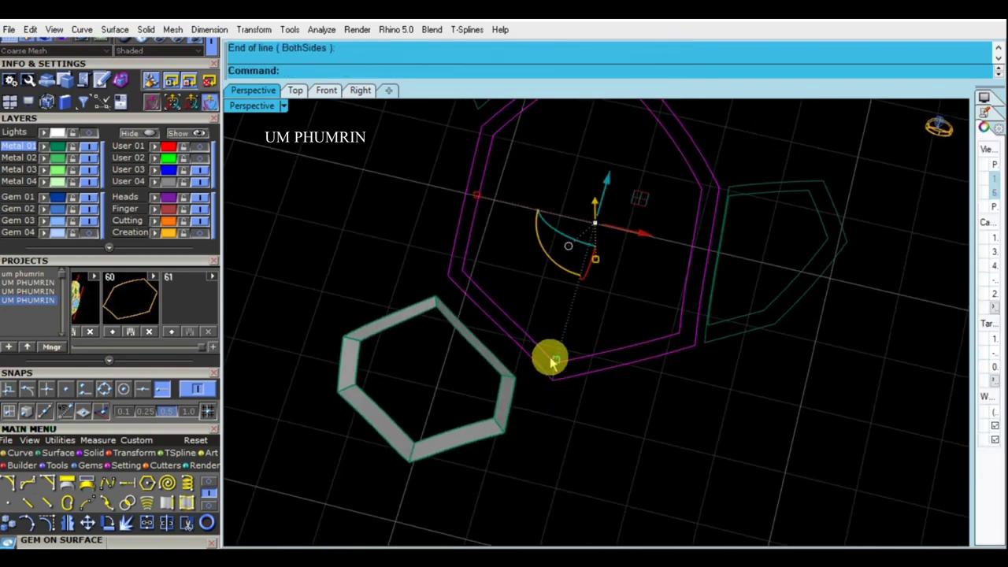
key(Return)
key(Return)
key(Delete)
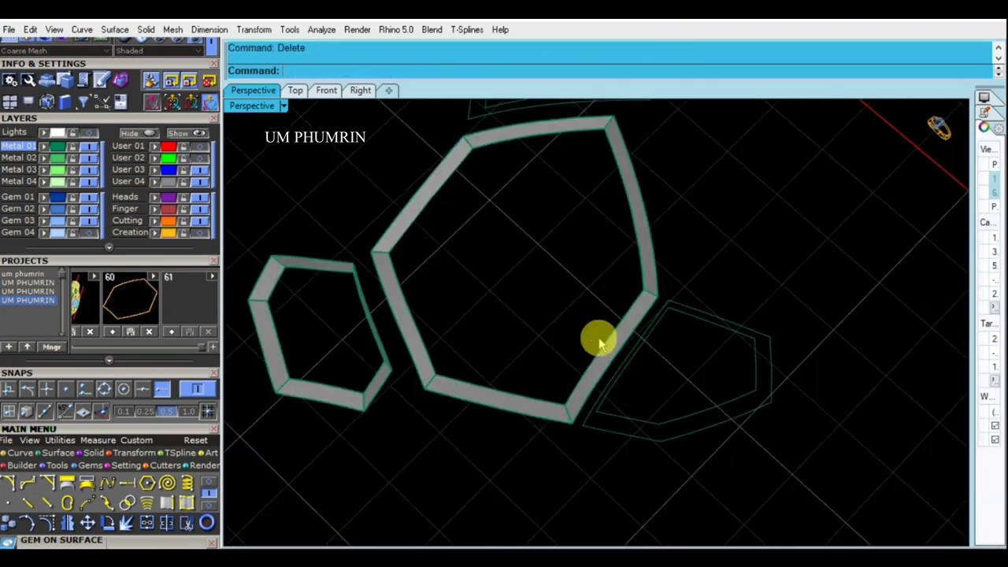
Step: Sweep the remaining border curves into a third frame and delete them
right_drag(559, 386, 630, 322)
key(l)
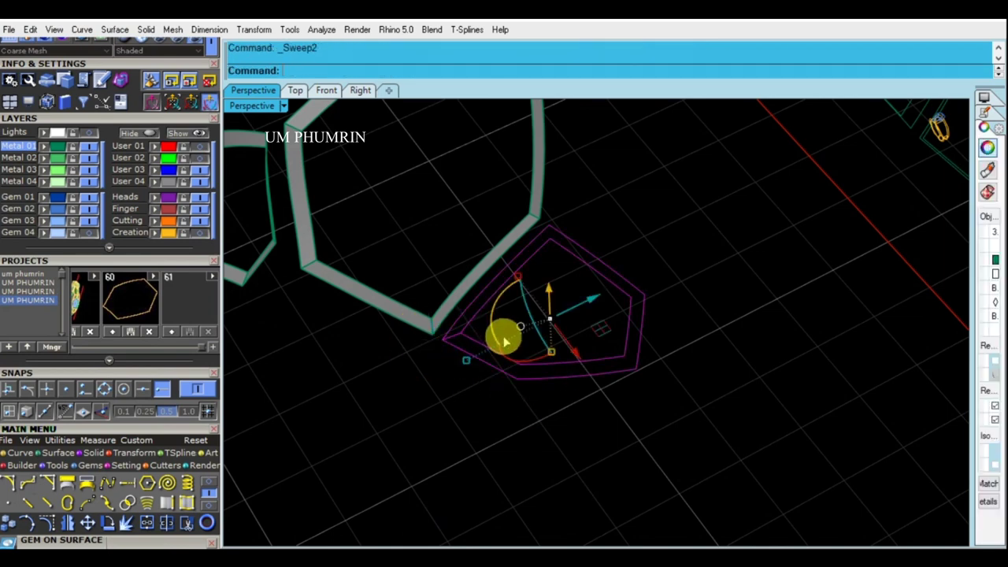
key(Return)
key(Return)
right_drag(512, 331, 591, 415)
key(Delete)
Step: Draw a cross-section line and sweep another hexagon frame, then delete the swept solid
scroll(479, 315, up, 3)
scroll(562, 286, up, 3)
text(l)
key(Return)
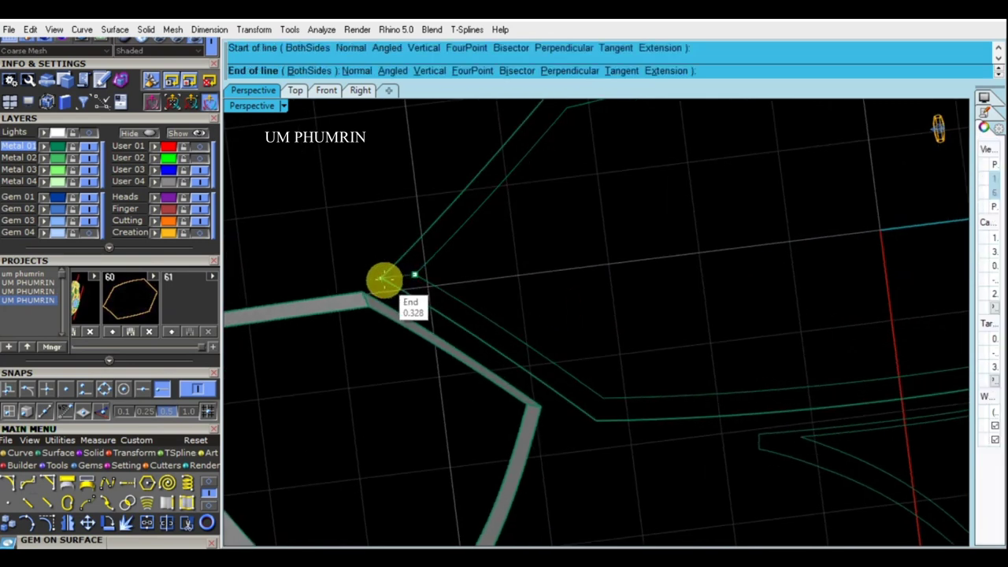
click(383, 280)
drag(481, 281, 371, 231)
key(Return)
scroll(535, 279, down, 5)
key(Delete)
Step: Repeat the sweep on the selected border curves and delete the used curves
scroll(725, 333, up, 3)
scroll(484, 313, up, 3)
scroll(554, 270, up, 2)
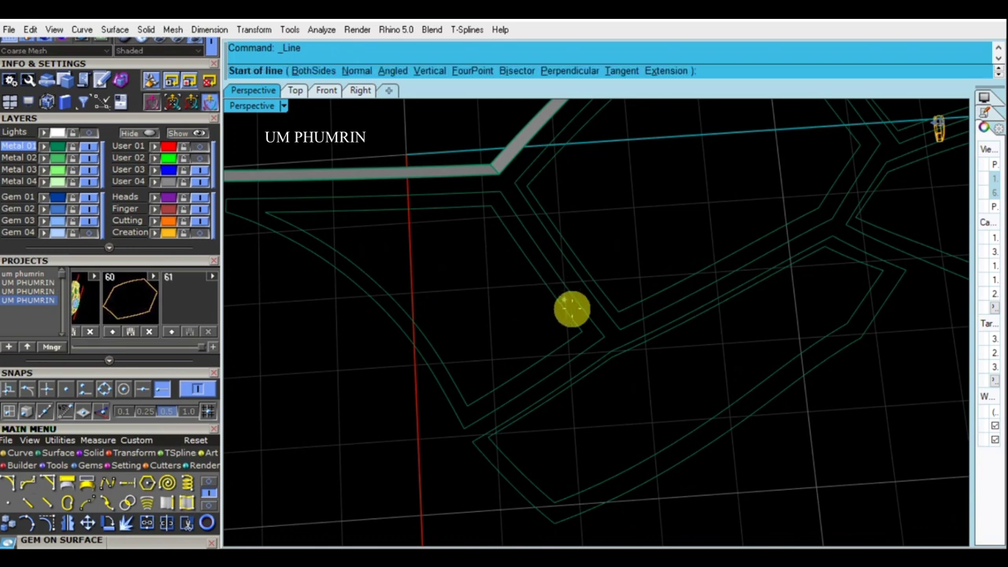
key(Escape)
click(571, 340)
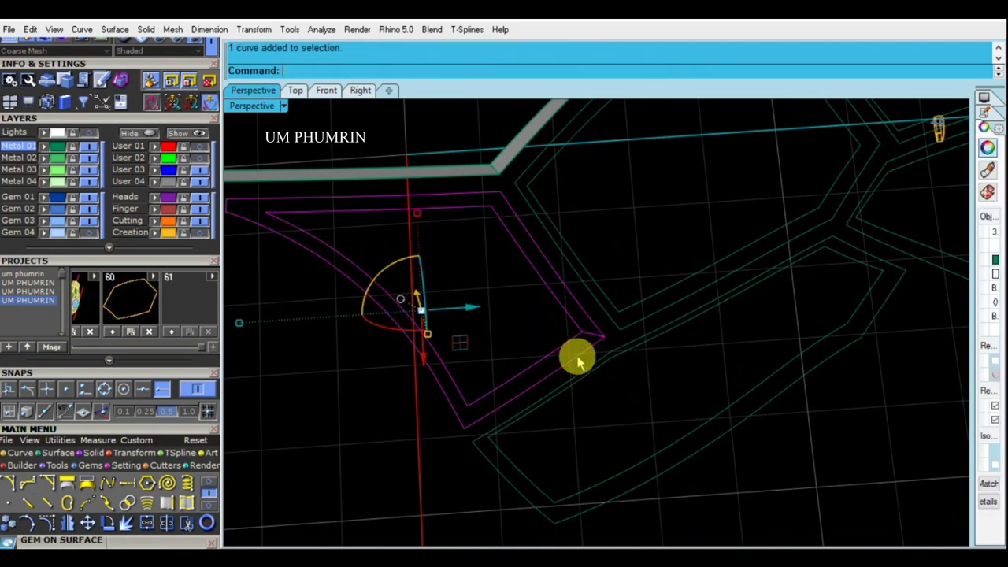
right_click(579, 360)
scroll(560, 354, down, 3)
key(Delete)
Step: Sweep the next cell's two offset curves into a frame and delete them
scroll(587, 326, up, 3)
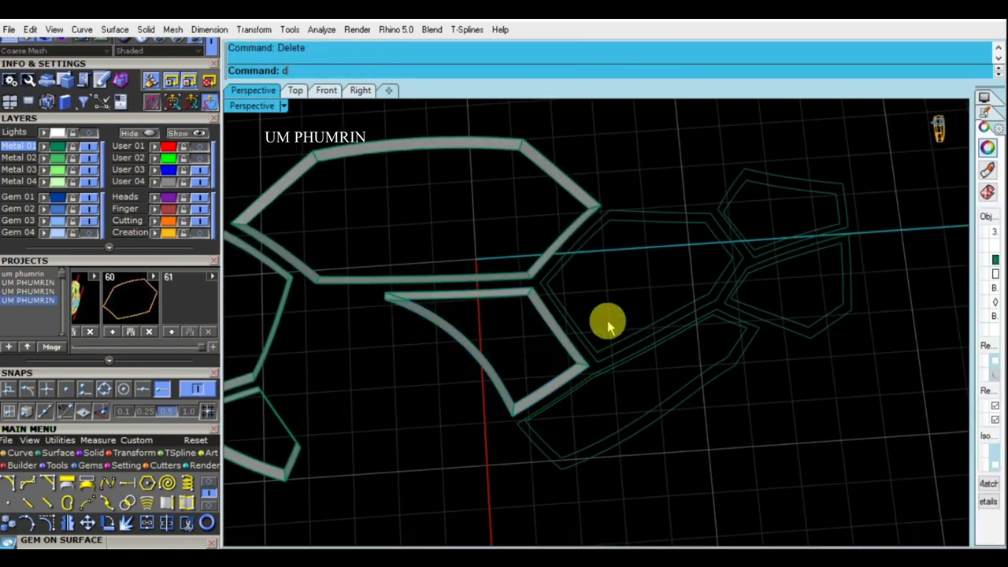
text(d)
scroll(541, 330, up, 2)
click(630, 333)
scroll(698, 282, up, 2)
click(721, 285)
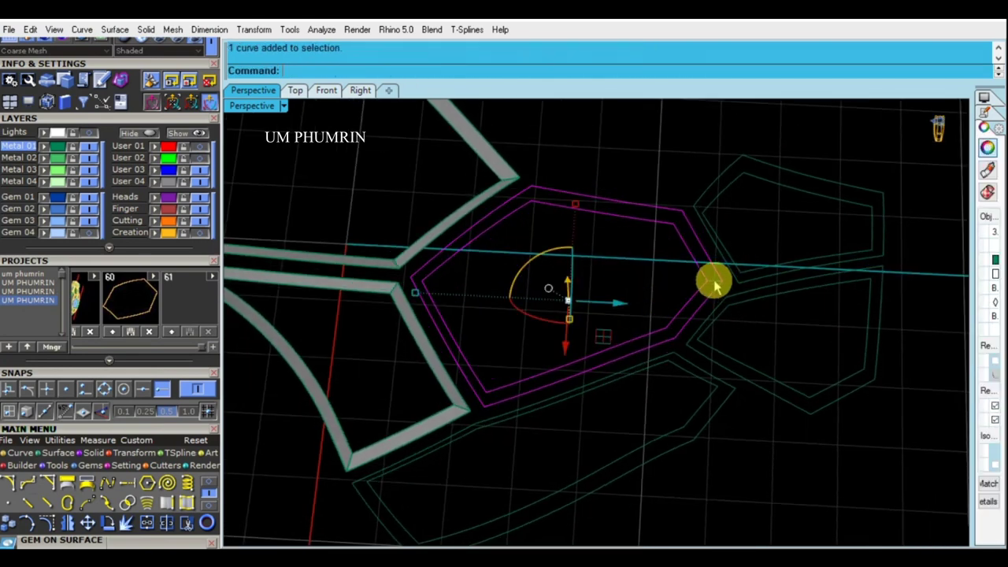
key(Return)
key(Delete)
Step: Move to the next cell and start its cross-section line at a curve end
shift+right_drag(713, 279, 596, 290)
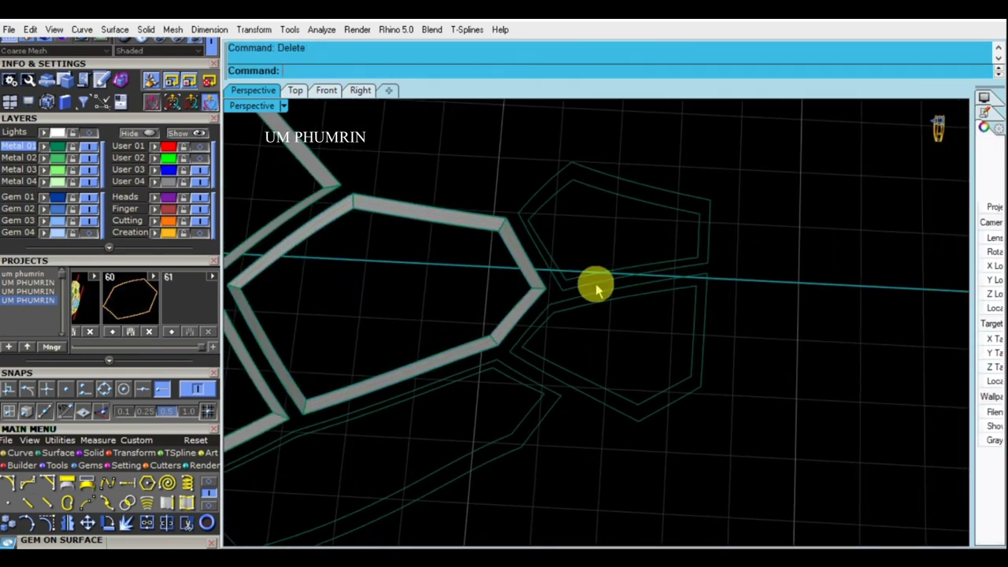
scroll(529, 232, up, 1)
click(517, 206)
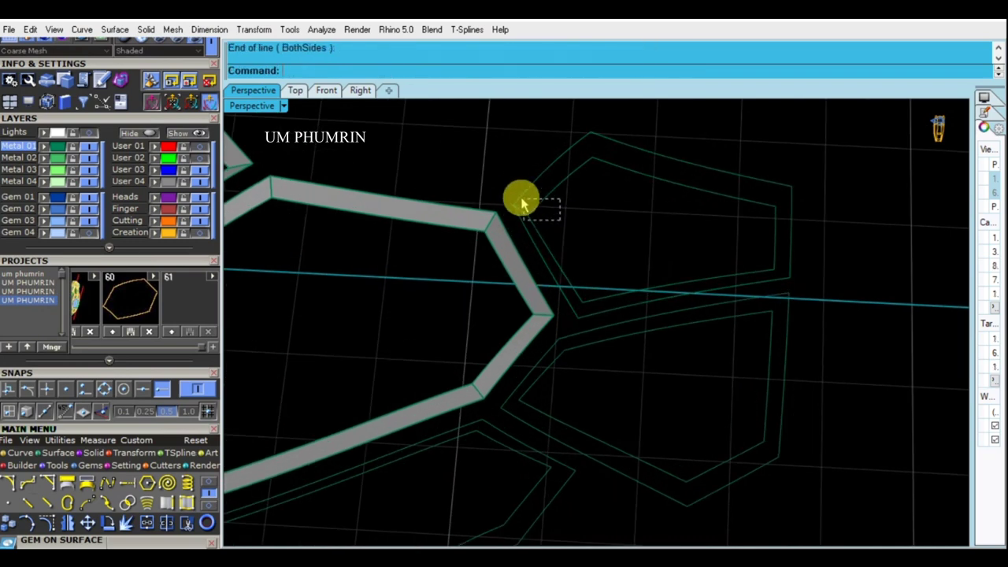
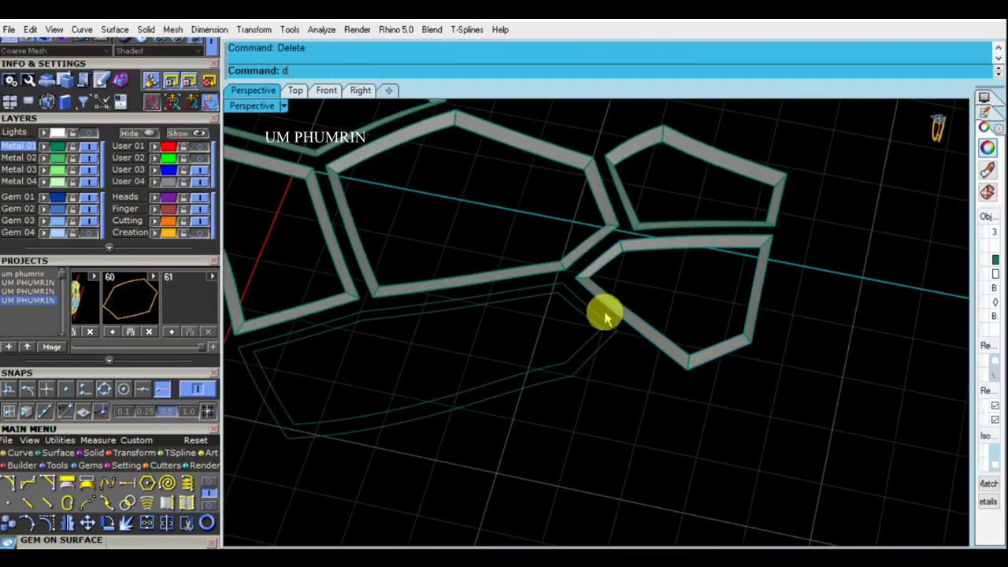
Step: Mirror the six hexagon frame bands in the Top view about the origin (0)
click(748, 310)
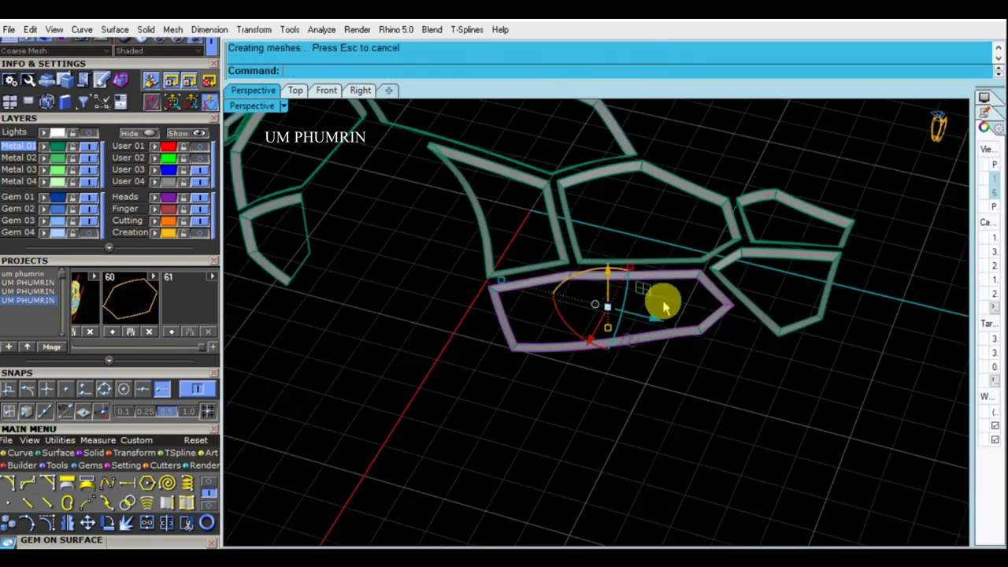
click(305, 92)
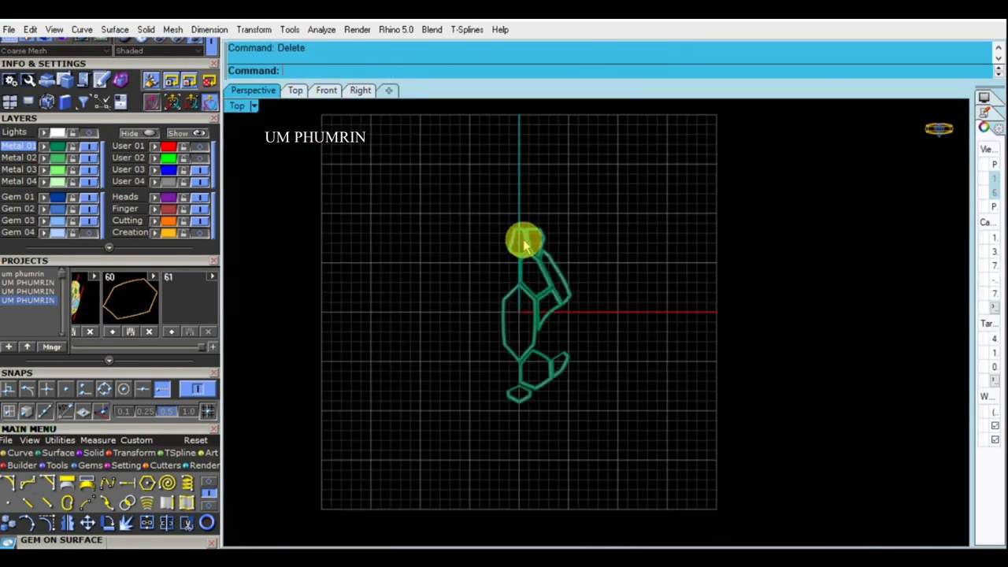
key(ctrl+a)
text(Mirror)
key(Return)
text(0)
key(Return)
text(0)
key(Return)
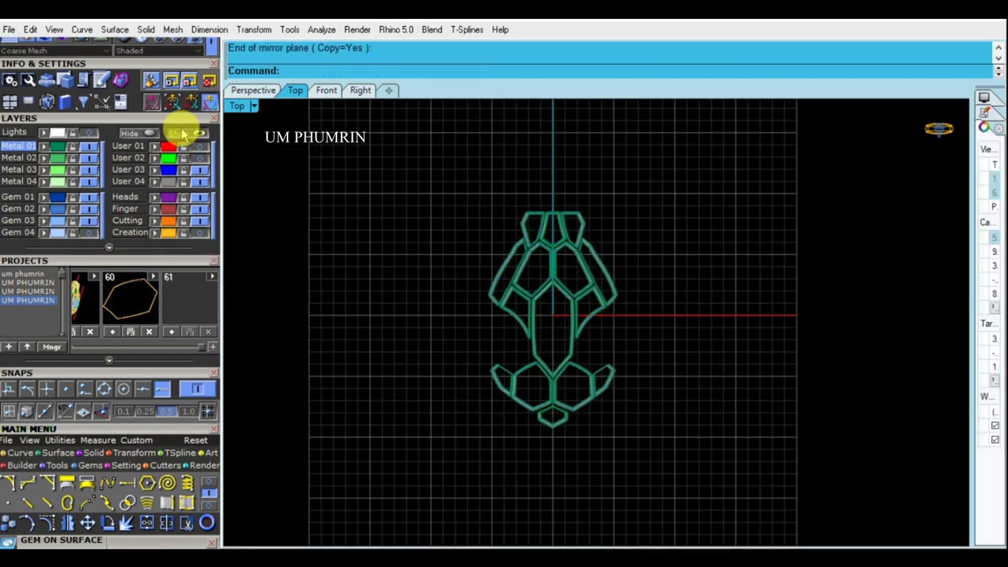
Step: Show the hidden objects and flip the surface direction of the metal shell polysurface
click(181, 133)
key(ctrl+a)
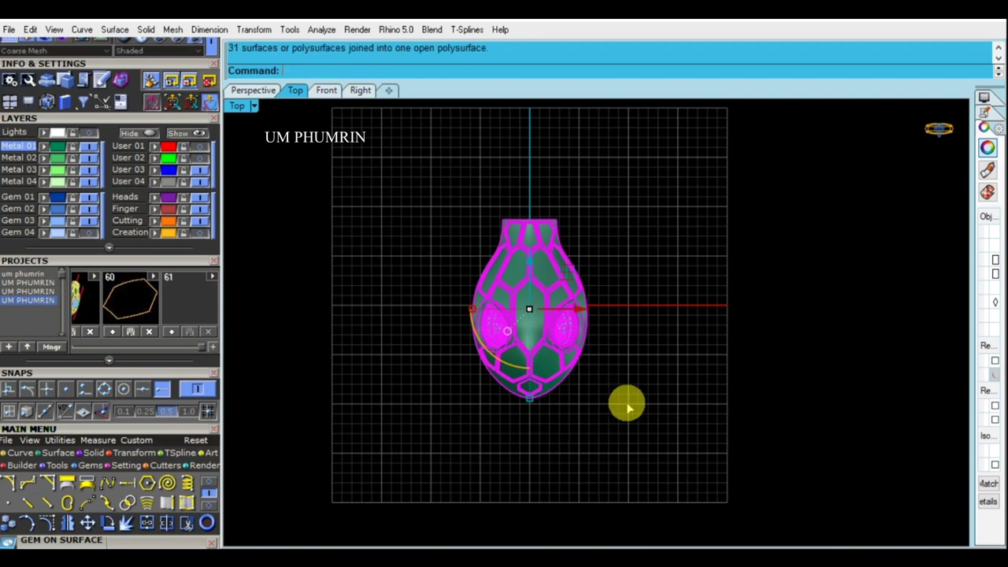
click(630, 408)
click(583, 371)
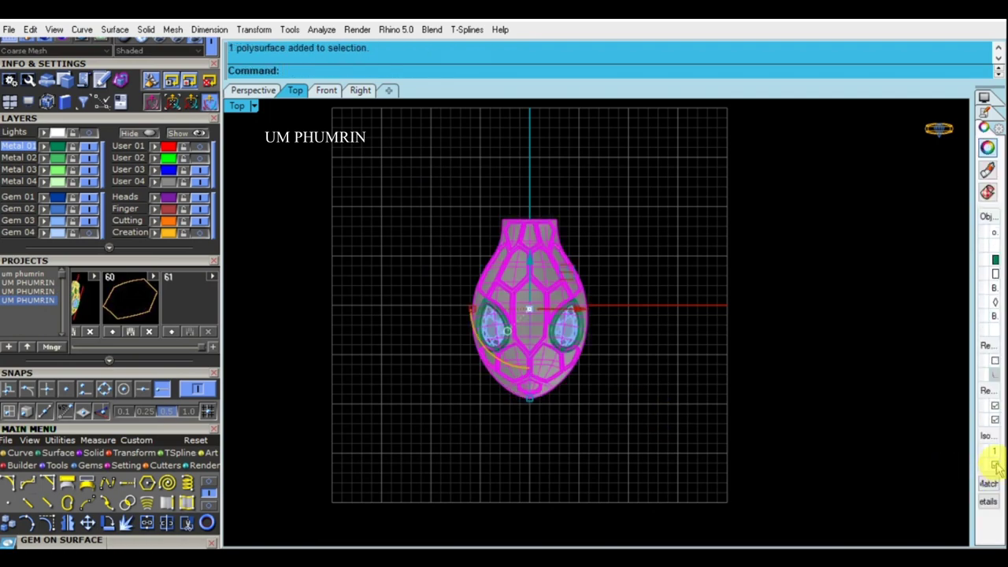
key(ctrl+F4)
mouse_move(389, 189)
right_down()
mouse_move(587, 355)
mouse_move(731, 306)
mouse_move(625, 341)
right_up()
click(513, 323)
right_drag(513, 322, 810, 355)
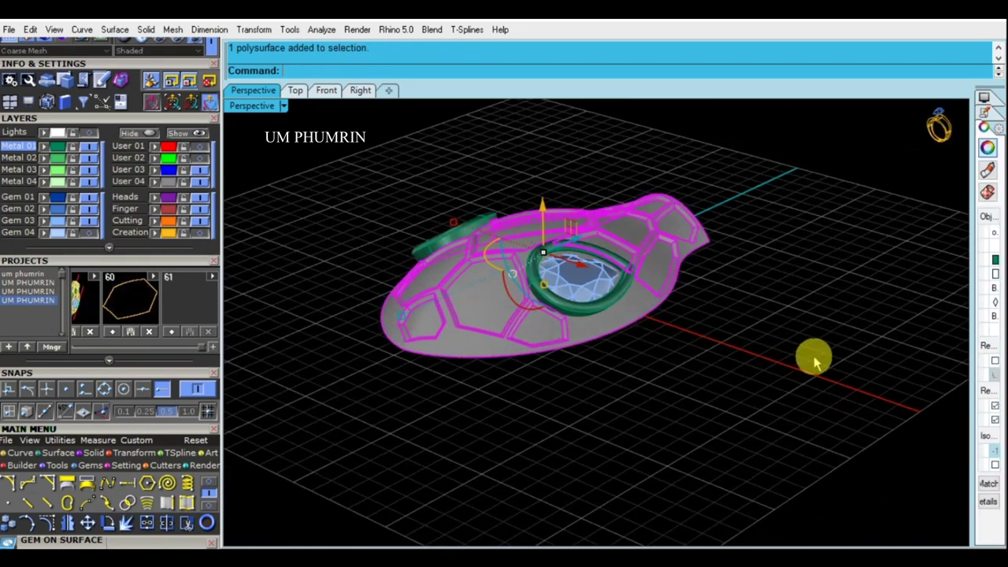
mouse_move(553, 350)
right_down()
mouse_move(669, 381)
mouse_move(680, 355)
mouse_move(659, 376)
mouse_move(596, 342)
mouse_move(579, 290)
right_up()
key(Return)
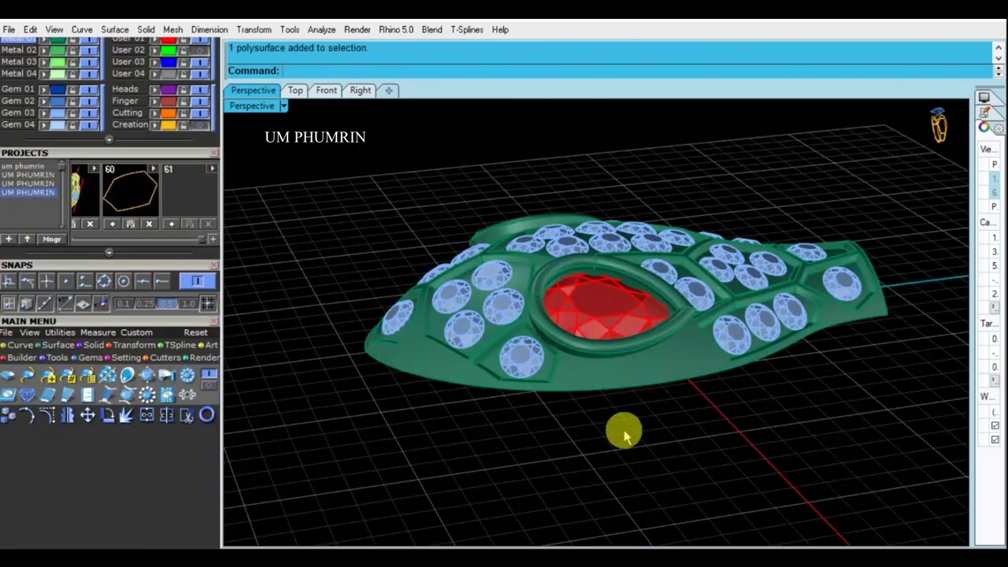
mouse_move(621, 427)
right_down()
mouse_move(615, 401)
mouse_move(623, 401)
mouse_move(580, 462)
mouse_move(654, 360)
mouse_move(677, 355)
mouse_move(606, 391)
right_up()
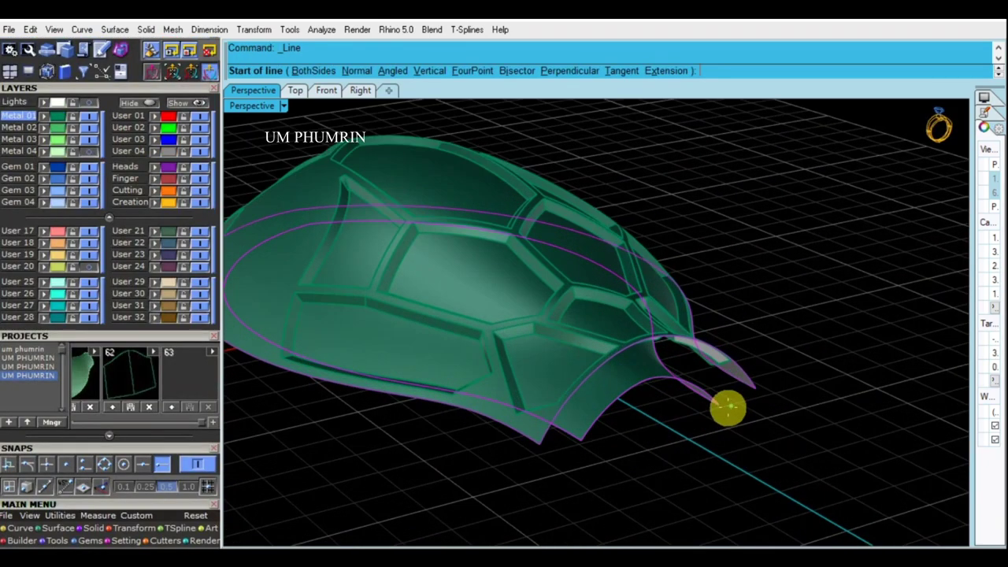
Step: Hide the gem-set pendant shell polysurface
click(718, 405)
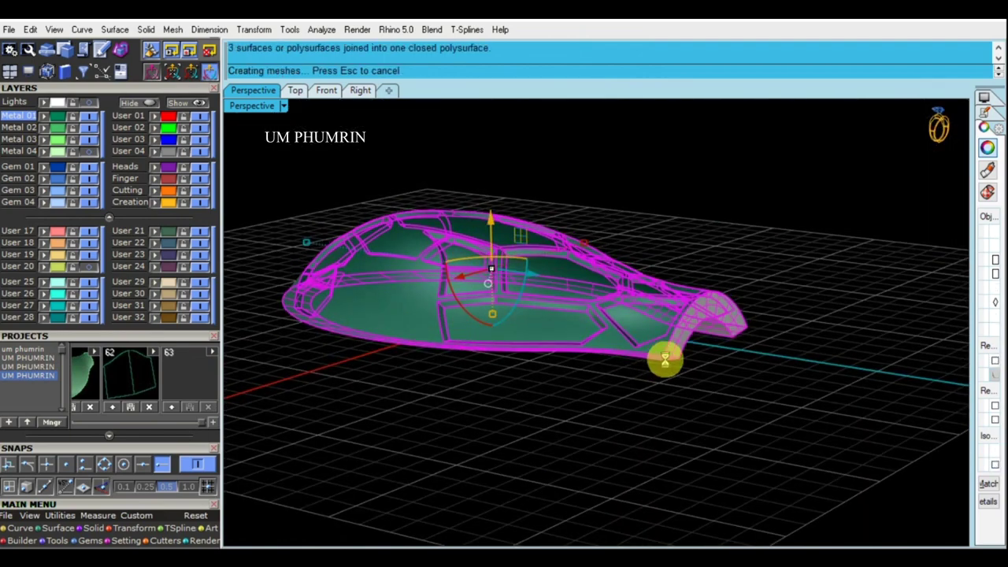
click(798, 428)
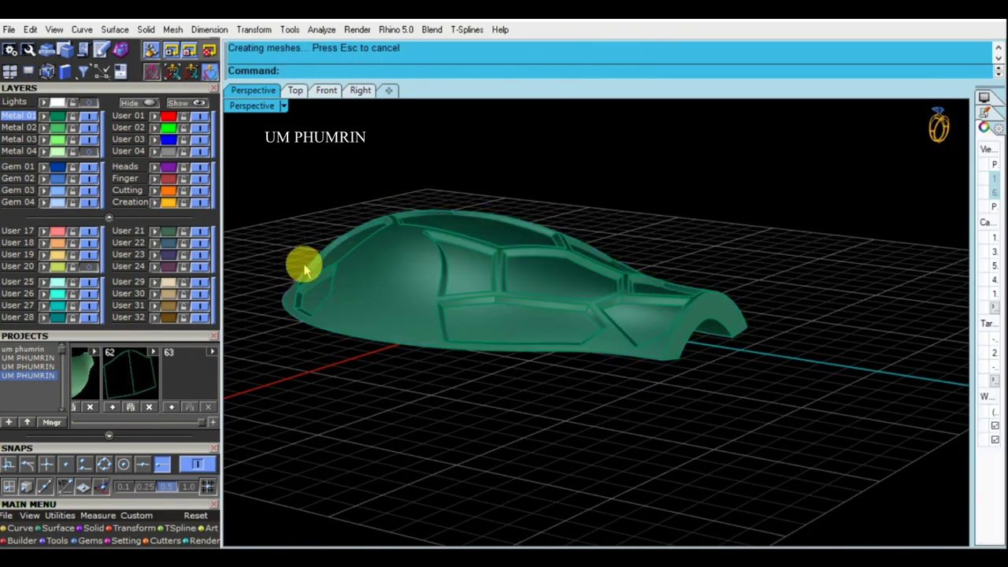
click(183, 105)
mouse_move(646, 288)
right_down()
mouse_move(784, 232)
mouse_move(636, 300)
right_up()
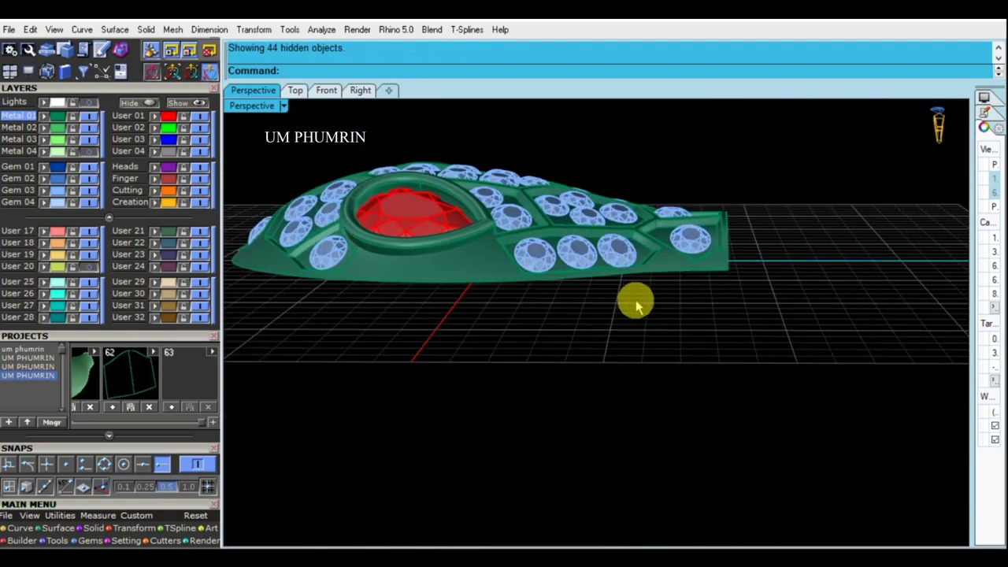
key(ctrl+z)
key(ctrl+z)
key(ctrl+z)
mouse_move(743, 334)
right_down()
mouse_move(578, 289)
mouse_move(583, 317)
right_up()
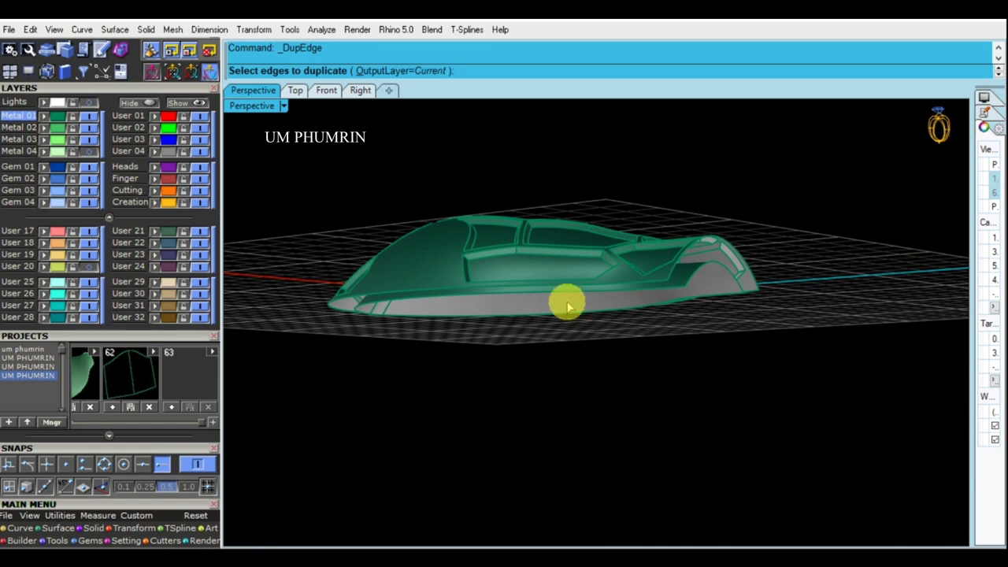
click(568, 304)
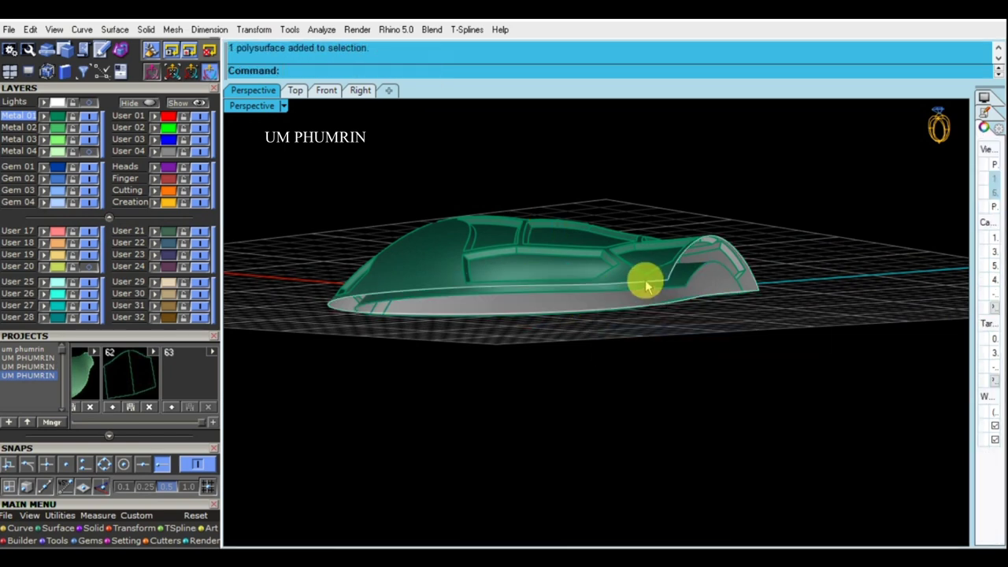
click(140, 103)
Step: Split the magenta outline curve with the Point option near the narrow end
click(565, 333)
mouse_move(657, 383)
right_down()
mouse_move(565, 333)
mouse_move(413, 165)
right_up()
click(348, 70)
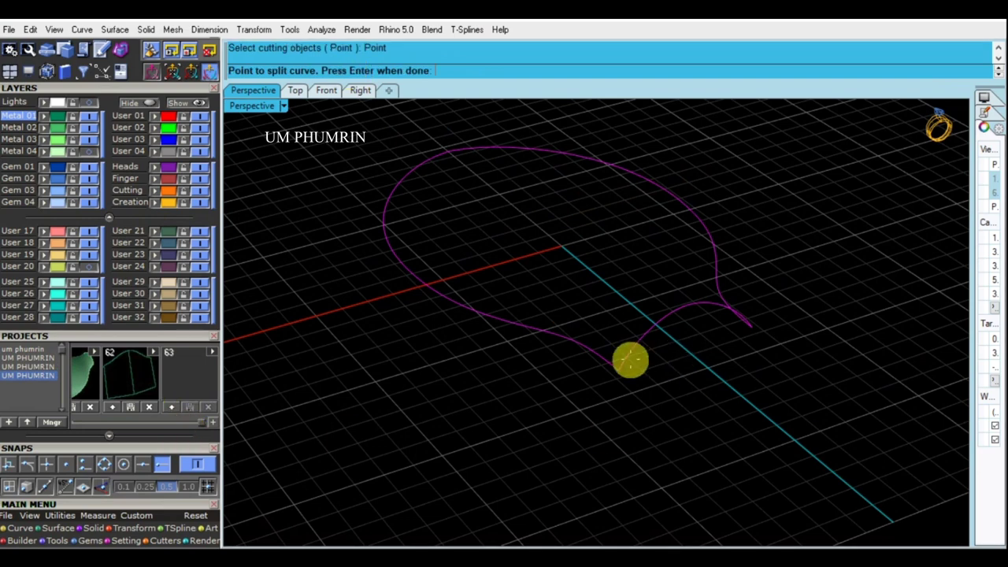
key(Return)
click(659, 293)
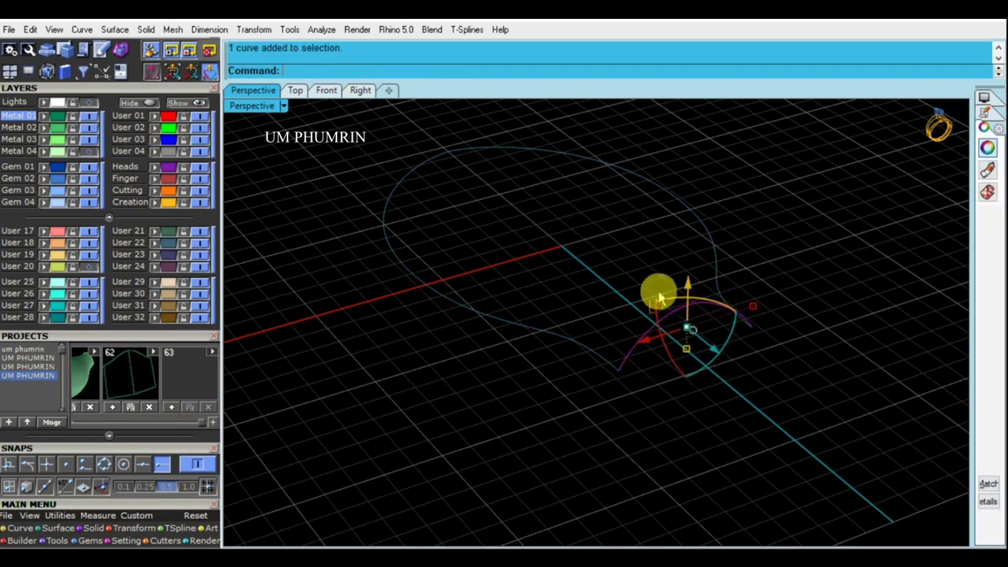
Step: Move the outline curve piece down below the shell in the side view
click(199, 103)
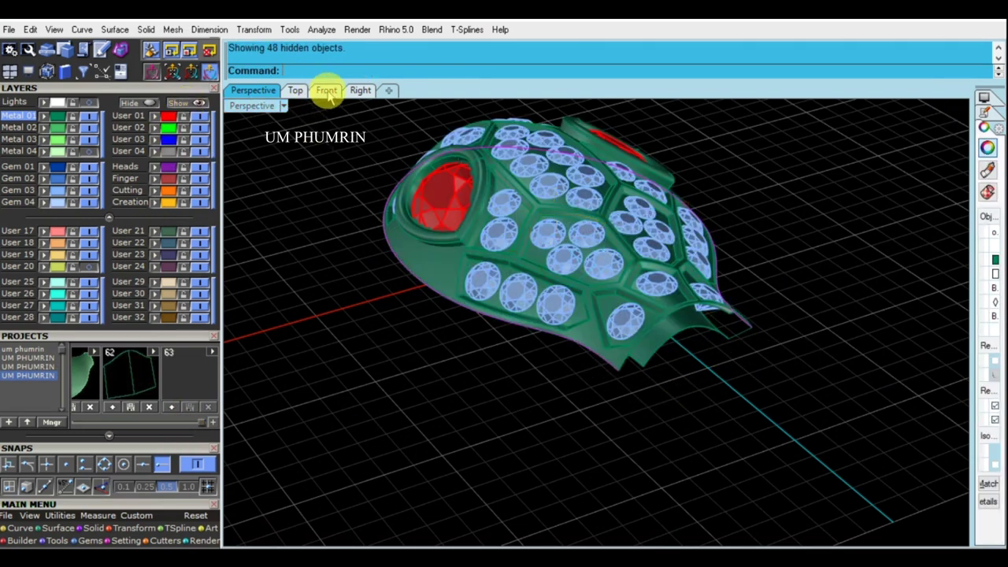
click(326, 89)
click(360, 89)
scroll(568, 268, down, 2)
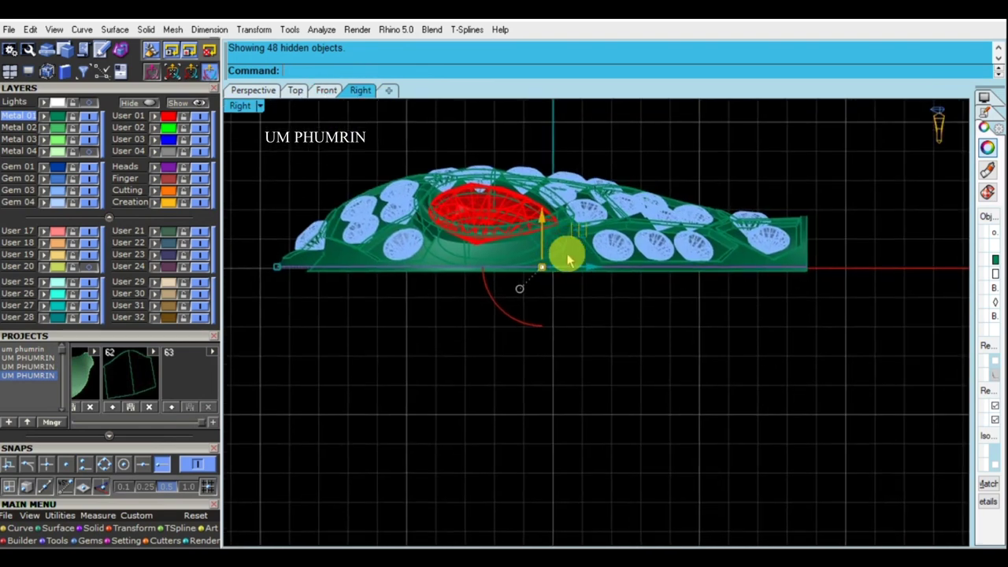
drag(543, 223, 551, 251)
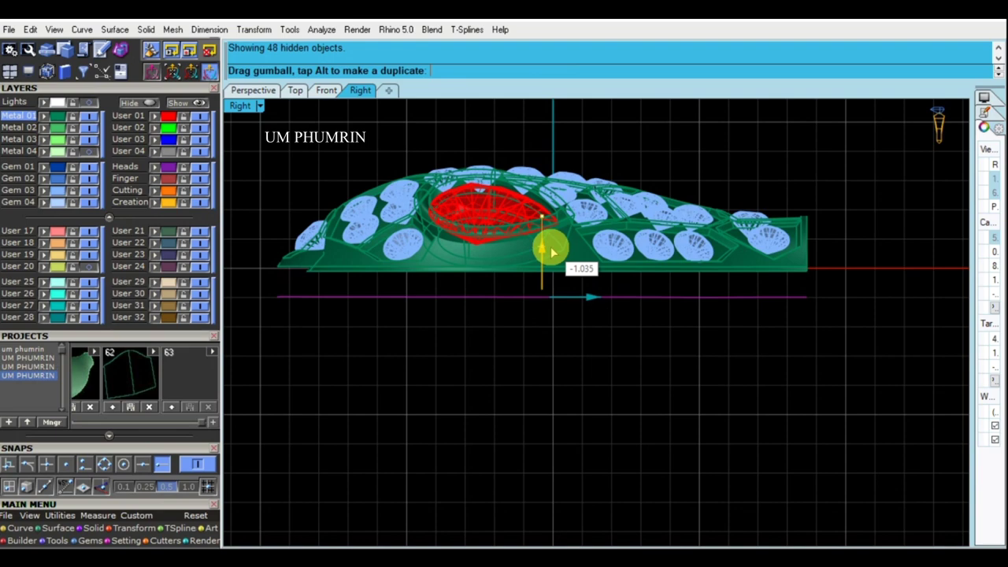
scroll(356, 274, up, 1)
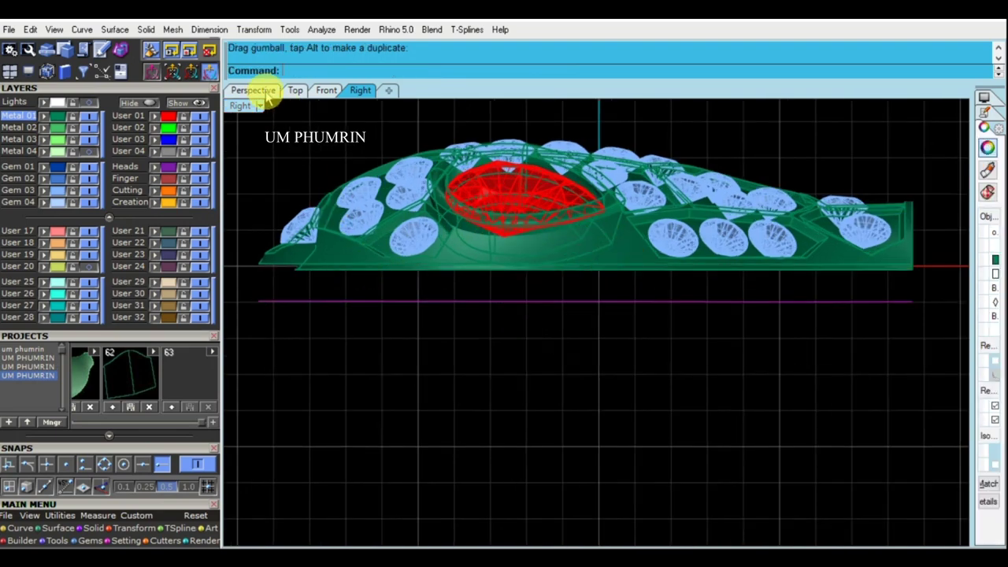
click(254, 89)
mouse_move(653, 247)
right_down()
mouse_move(749, 189)
mouse_move(680, 322)
mouse_move(804, 285)
mouse_move(513, 270)
right_up()
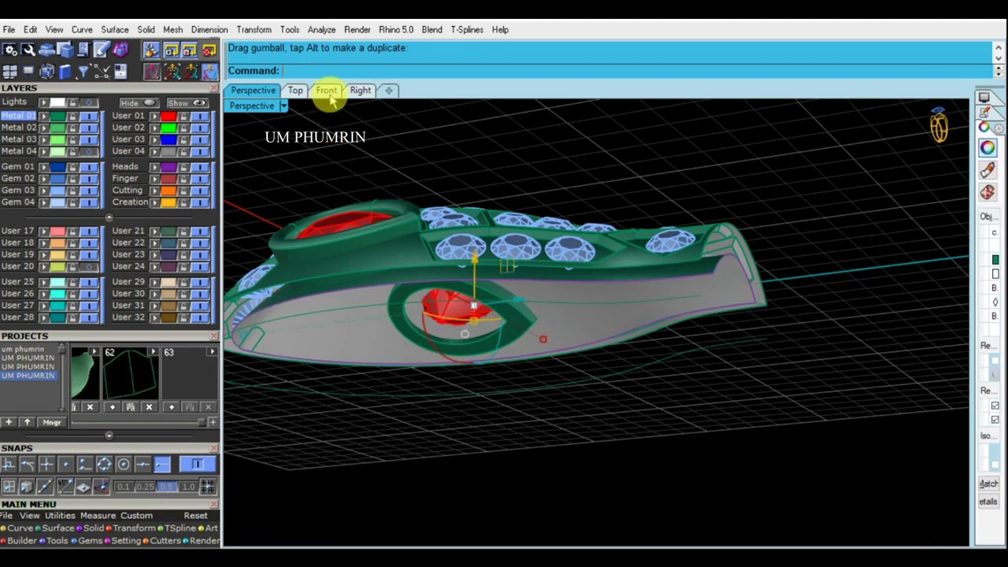
Step: Split the outline curve at its end to separate a small piece
click(326, 92)
scroll(497, 259, up, 2)
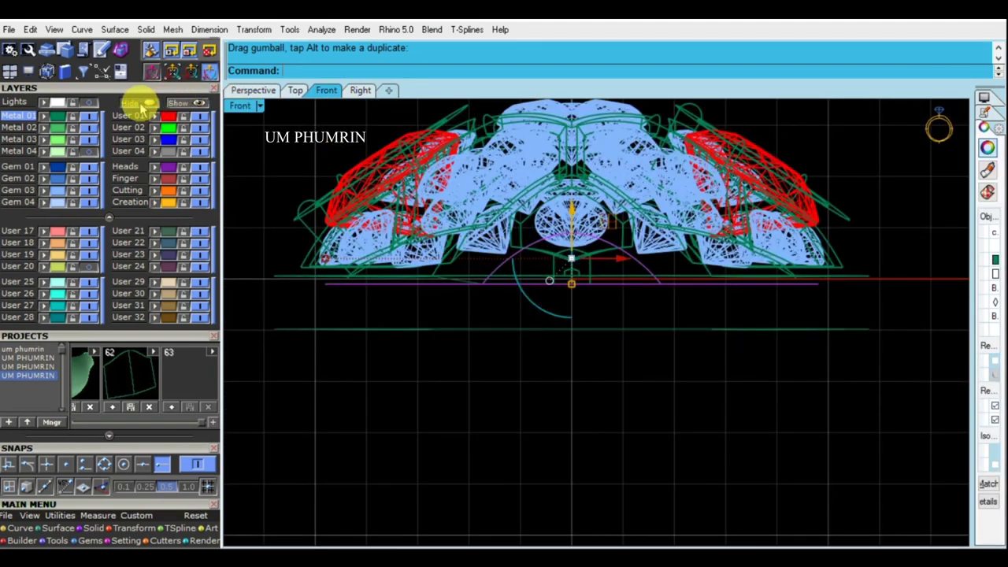
click(140, 102)
click(260, 90)
drag(587, 289, 524, 370)
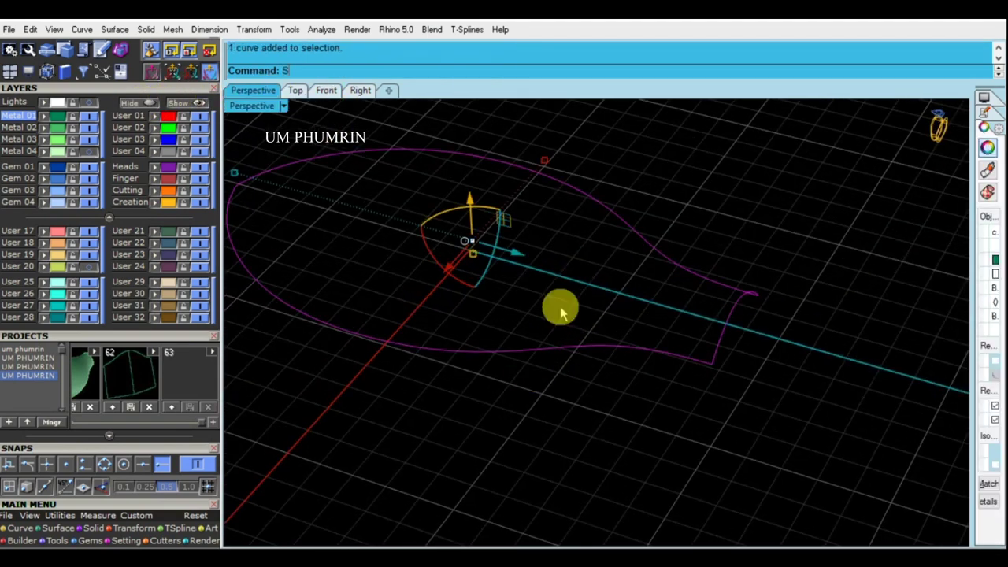
text(split)
key(Return)
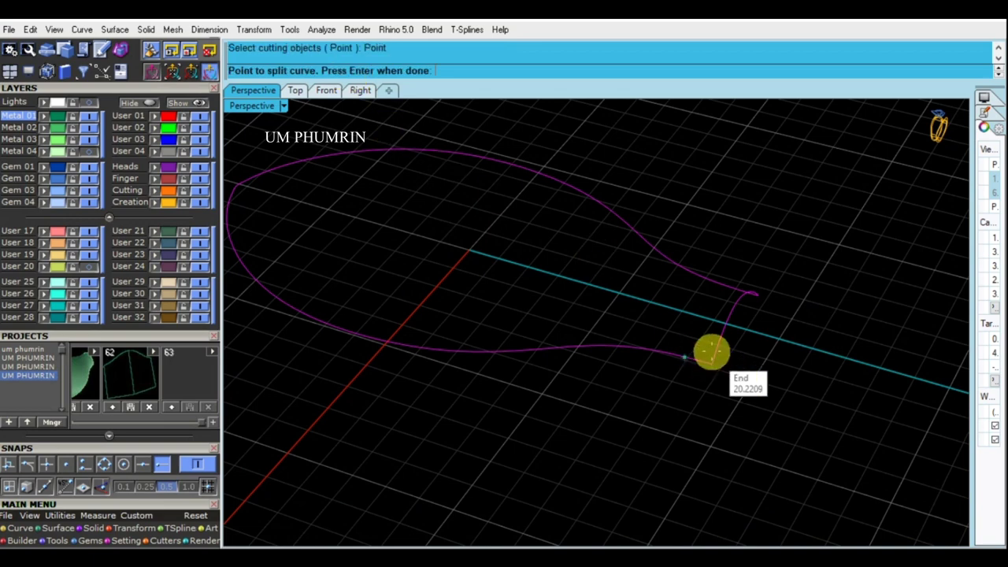
click(750, 296)
click(729, 319)
scroll(728, 384, up, 2)
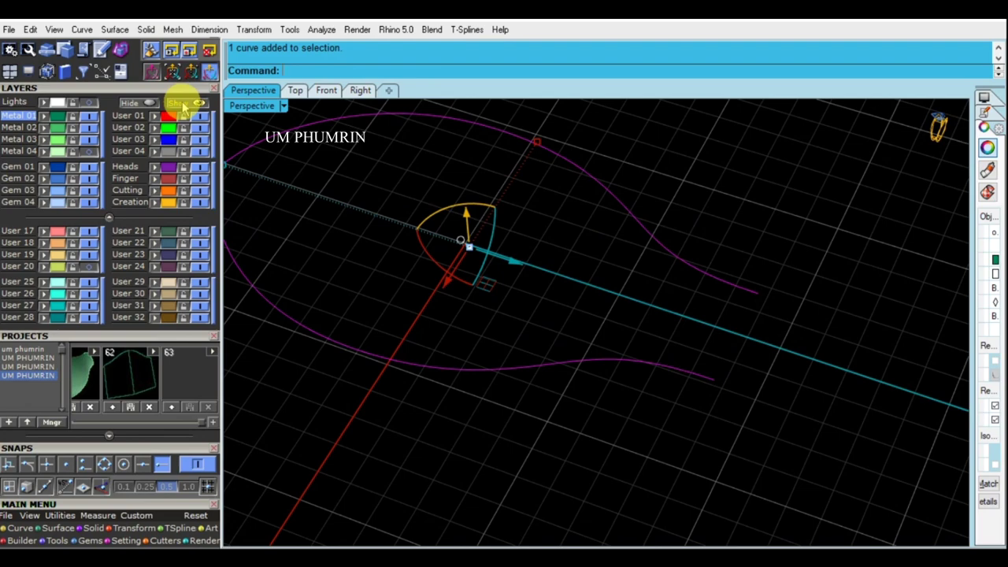
Step: Lower the split-off curve piece under the shell to match the first piece
click(180, 103)
click(326, 90)
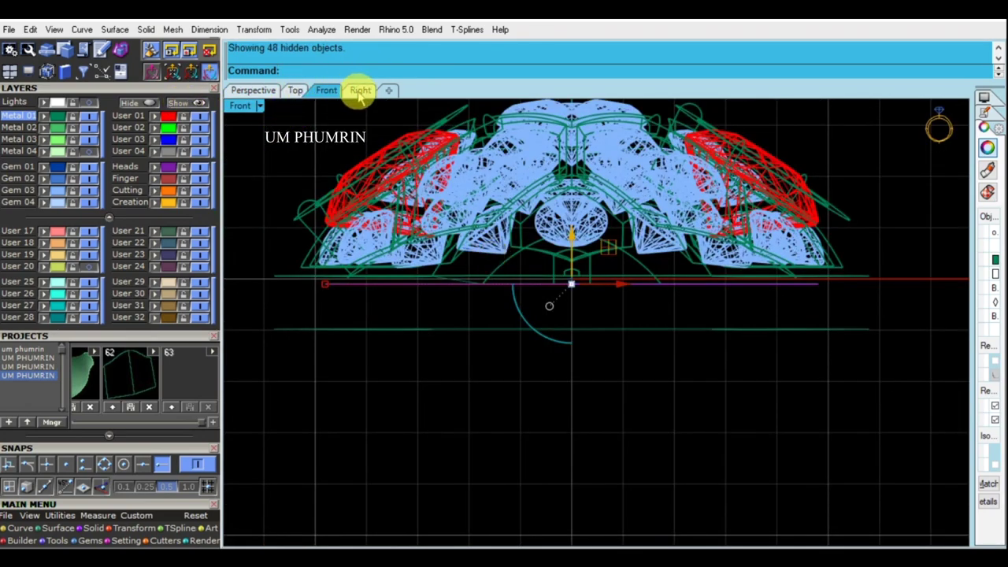
click(360, 90)
scroll(547, 272, up, 3)
scroll(549, 241, up, 2)
drag(494, 173, 519, 285)
click(295, 90)
scroll(499, 270, down, 5)
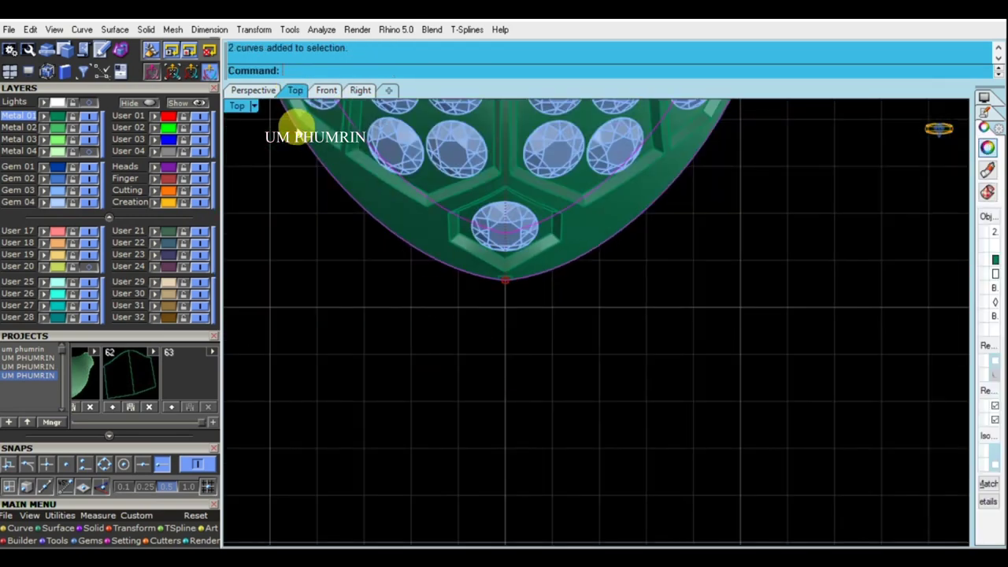
click(260, 89)
scroll(634, 292, down, 3)
scroll(626, 287, up, 2)
mouse_move(619, 280)
right_down()
mouse_move(678, 313)
mouse_move(526, 295)
mouse_move(558, 310)
mouse_move(614, 311)
mouse_move(612, 254)
mouse_move(680, 302)
mouse_move(740, 288)
mouse_move(620, 316)
mouse_move(349, 196)
right_up()
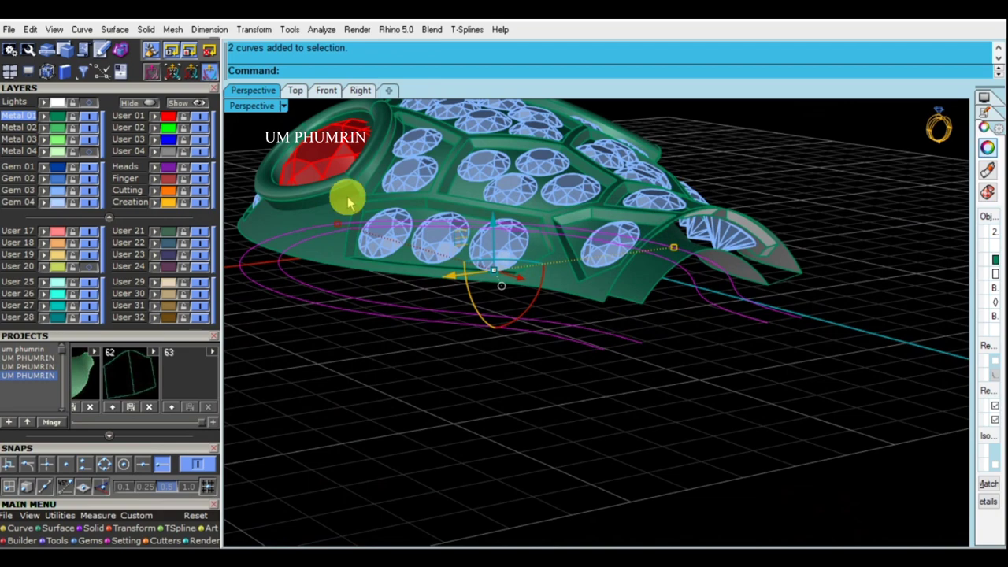
Step: Begin a distance measurement at the pendant's tip in Top view, then cancel it
click(295, 90)
right_drag(599, 295, 579, 338)
text(d)
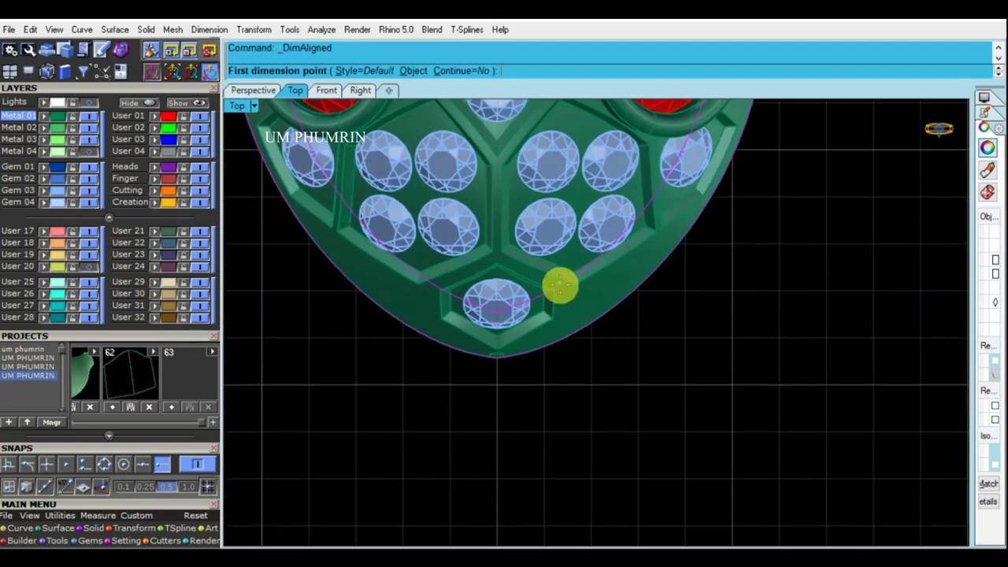
click(559, 286)
key(Escape)
scroll(411, 248, down, 5)
click(253, 89)
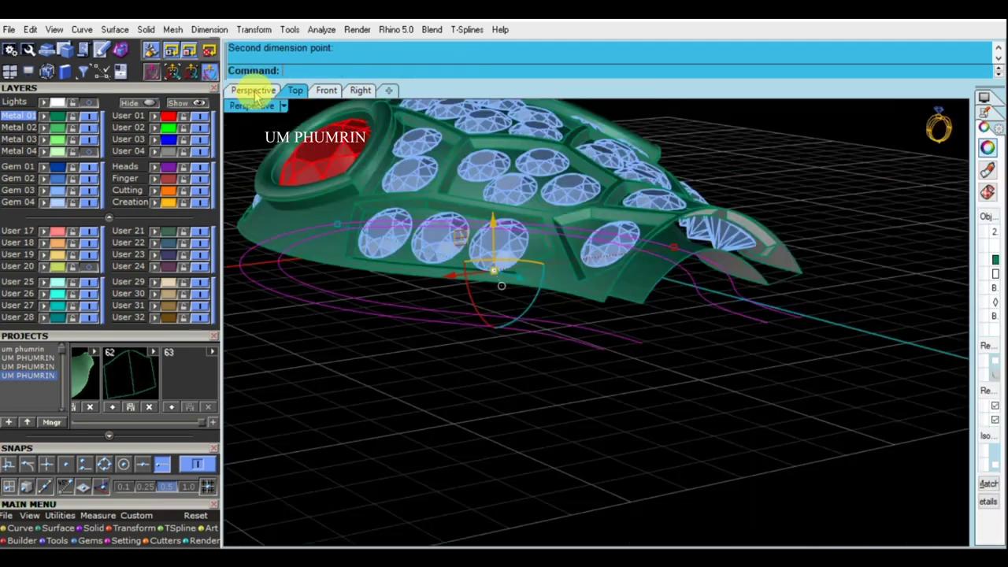
right_drag(652, 330, 572, 311)
Step: Cap the left and right ends of the two outline curves with connecting lines
click(152, 105)
drag(740, 398, 646, 341)
click(520, 411)
click(559, 399)
key(Return)
click(698, 356)
click(734, 347)
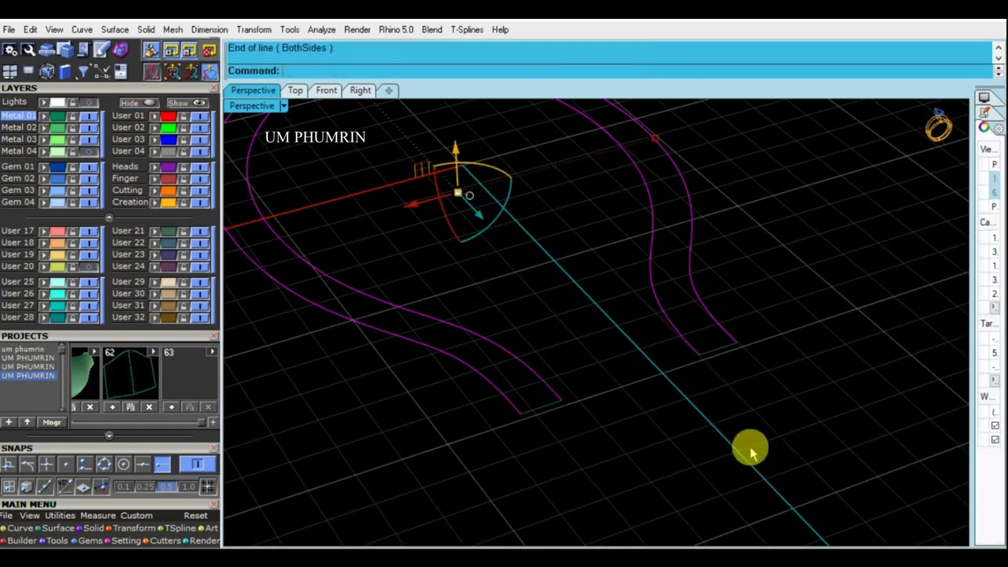
Step: Join the four curves into a single closed outline curve
drag(746, 446, 531, 299)
right_drag(530, 300, 562, 387)
text(j)
key(Return)
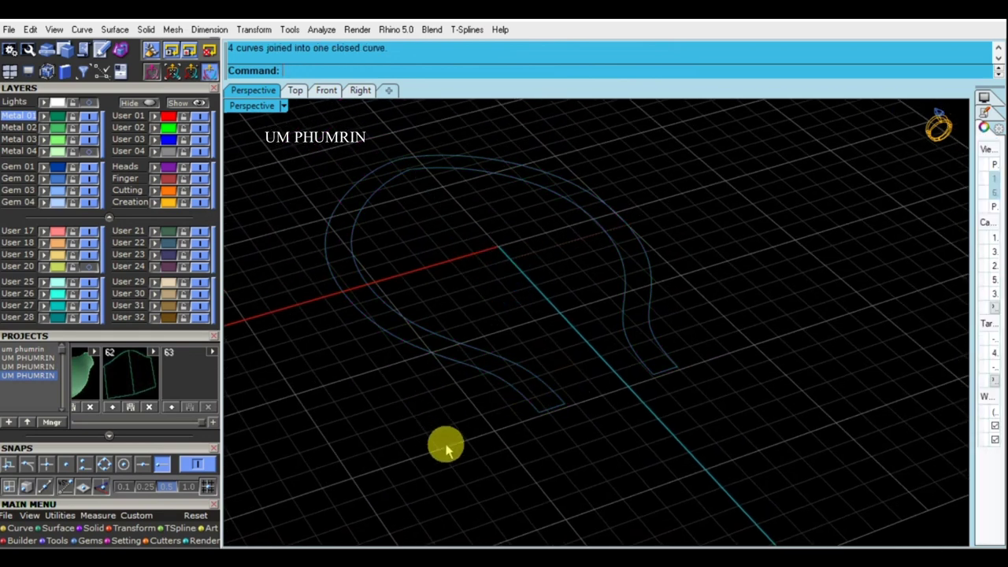
click(407, 303)
click(296, 91)
Step: Project the outline onto the construction plane, deleting the original, show the head, and lower the curve slightly
scroll(186, 316, down, 5)
click(180, 358)
click(386, 69)
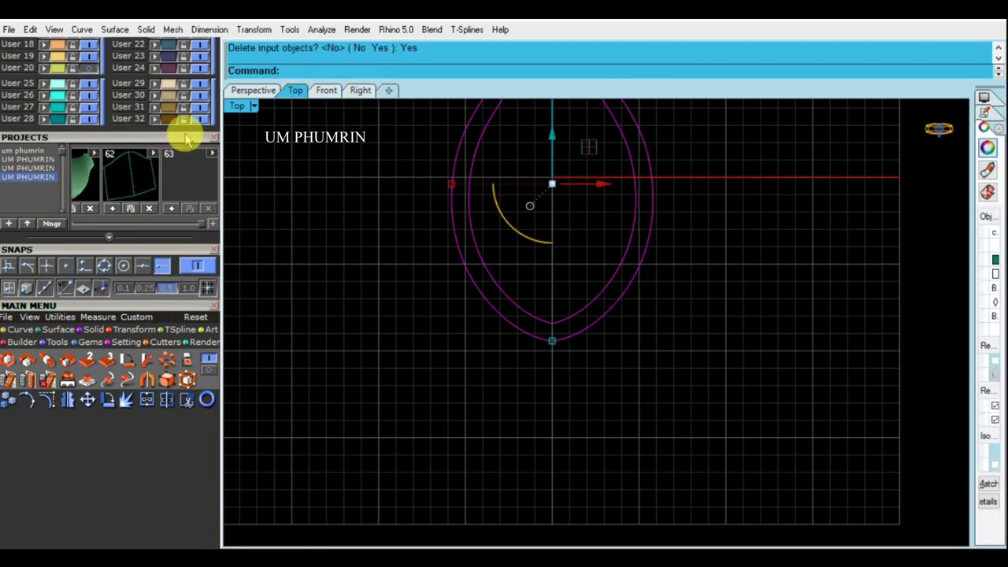
scroll(169, 363, up, 5)
click(110, 247)
click(199, 129)
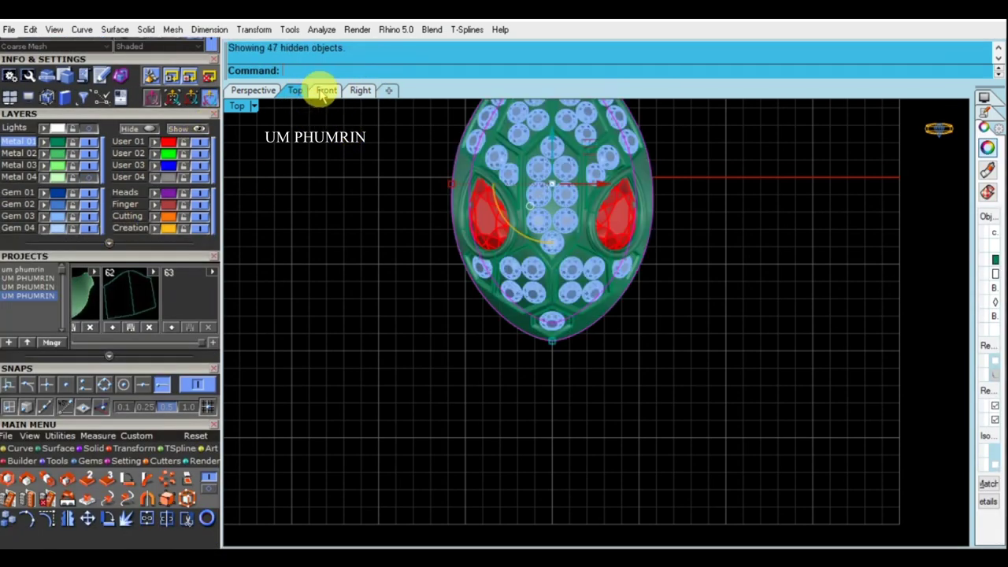
click(326, 90)
drag(584, 281, 583, 288)
Step: Inspect the snake head from several angles, selecting and deselecting the green shell
click(253, 90)
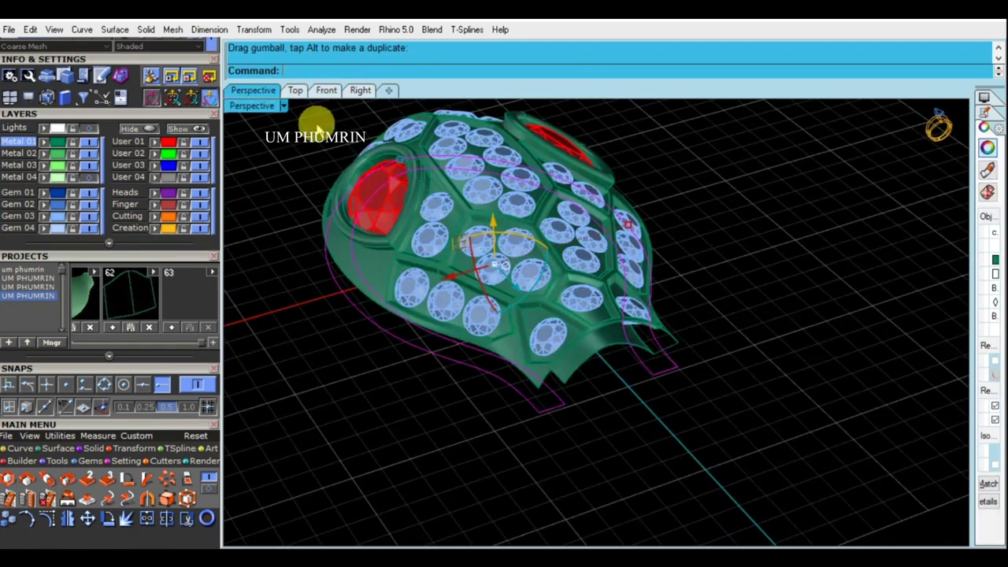
right_drag(472, 299, 703, 293)
scroll(704, 293, up, 5)
click(671, 331)
mouse_move(670, 331)
right_down()
mouse_move(441, 292)
mouse_move(554, 256)
mouse_move(515, 234)
right_up()
click(489, 249)
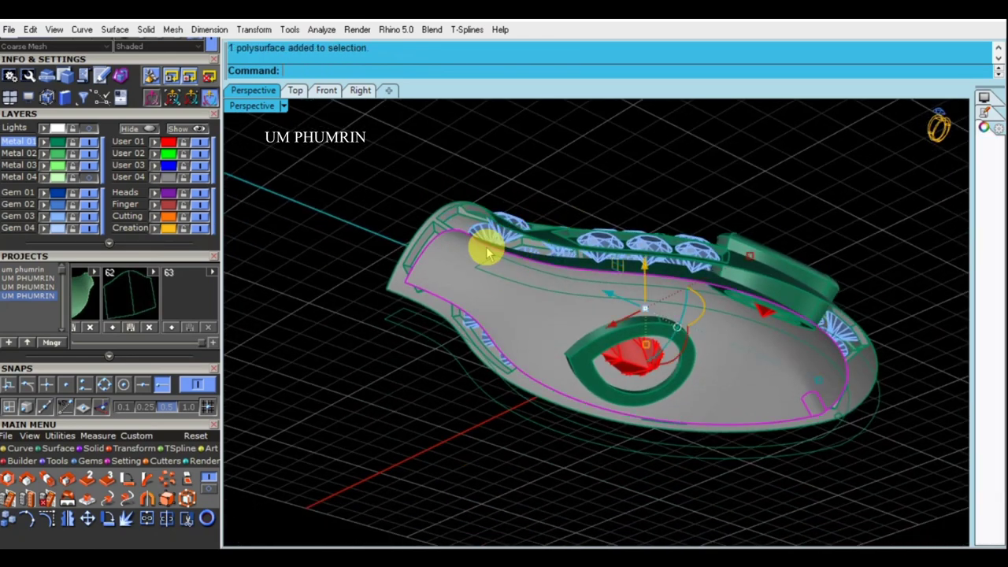
click(498, 226)
key(Escape)
scroll(536, 208, up, 5)
right_drag(535, 207, 439, 299)
click(417, 347)
click(422, 349)
click(479, 187)
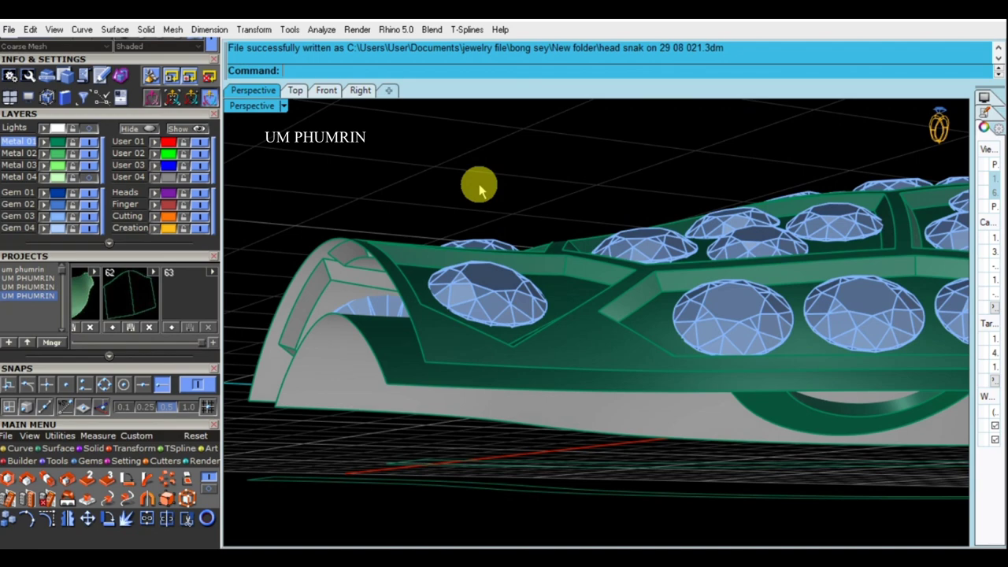
Step: Duplicate the head shell's border edges as curves with DupBorder, then hide the shell and gems
scroll(480, 186, down, 5)
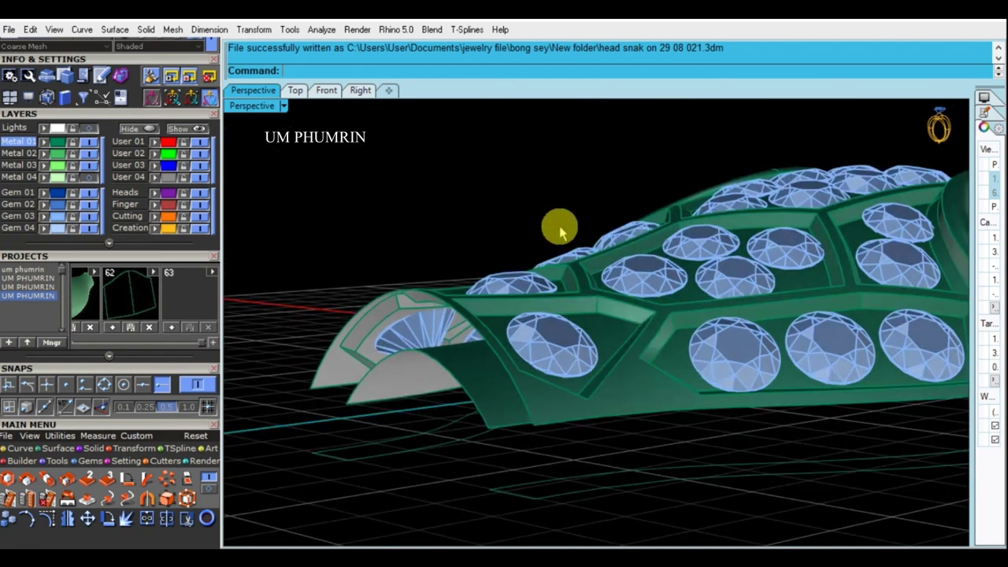
right_drag(558, 225, 569, 234)
scroll(569, 338, up, 2)
click(590, 333)
scroll(536, 331, down, 2)
text(db)
key(Return)
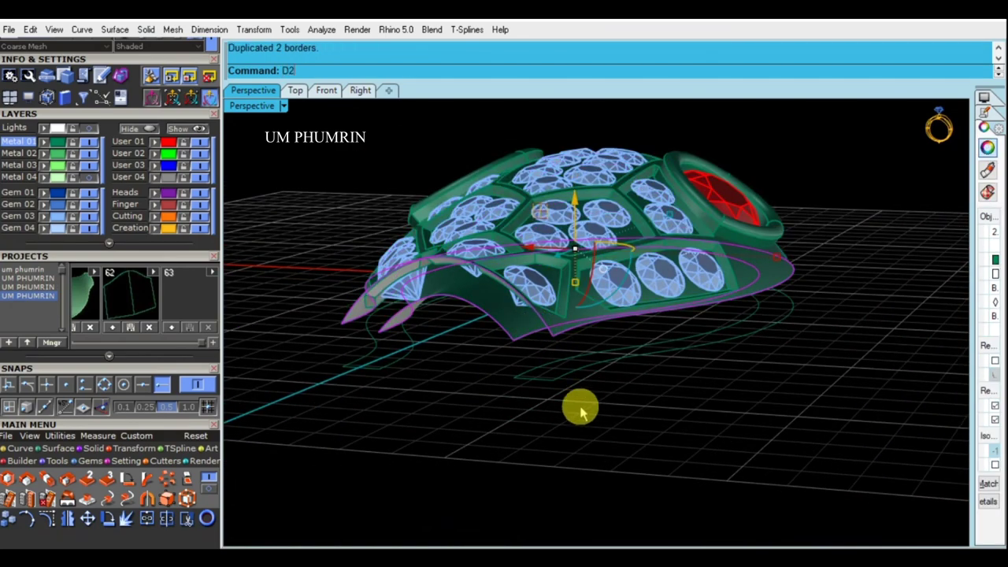
click(417, 327)
click(142, 129)
Step: Split the first border curve at two points and delete the unwanted piece
scroll(528, 327, up, 3)
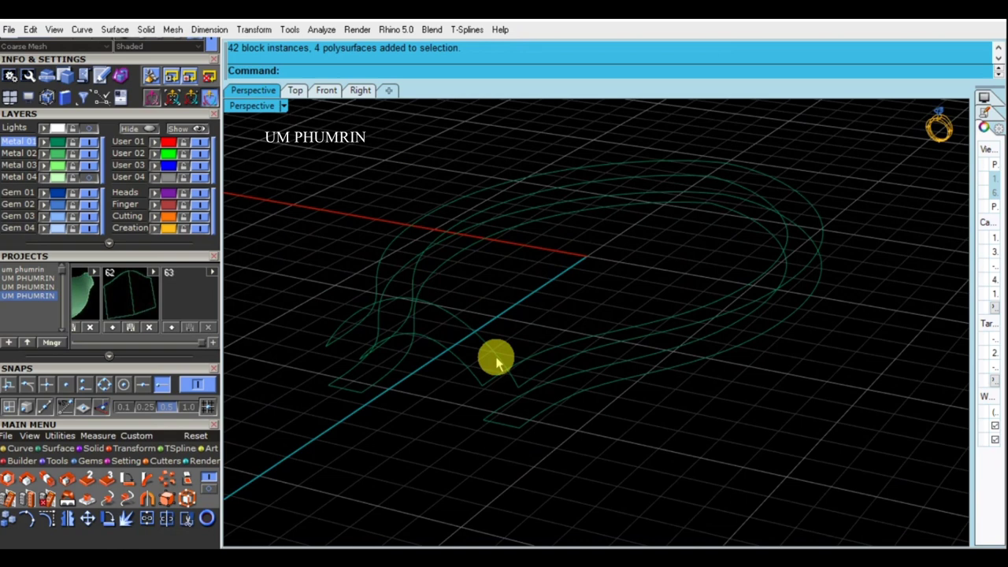
click(493, 355)
text(split)
key(Return)
click(342, 70)
scroll(513, 389, up, 2)
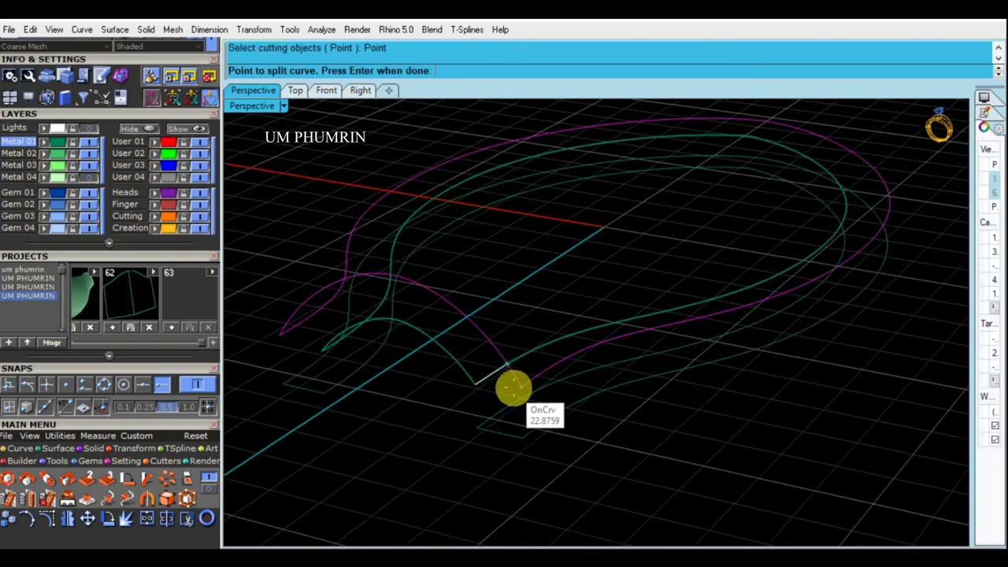
scroll(524, 390, up, 2)
click(525, 389)
scroll(486, 356, up, 2)
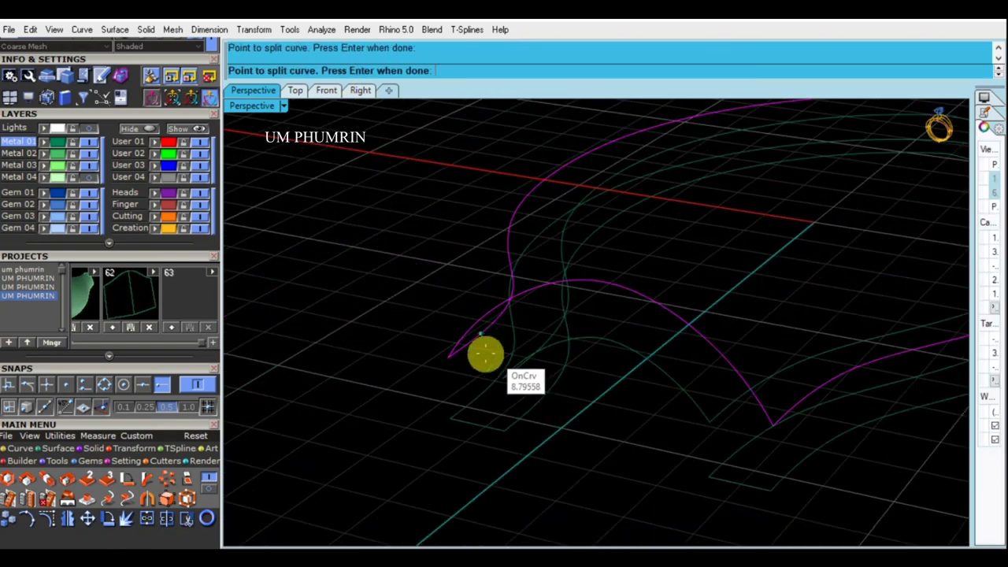
click(447, 367)
key(Return)
click(423, 315)
key(Delete)
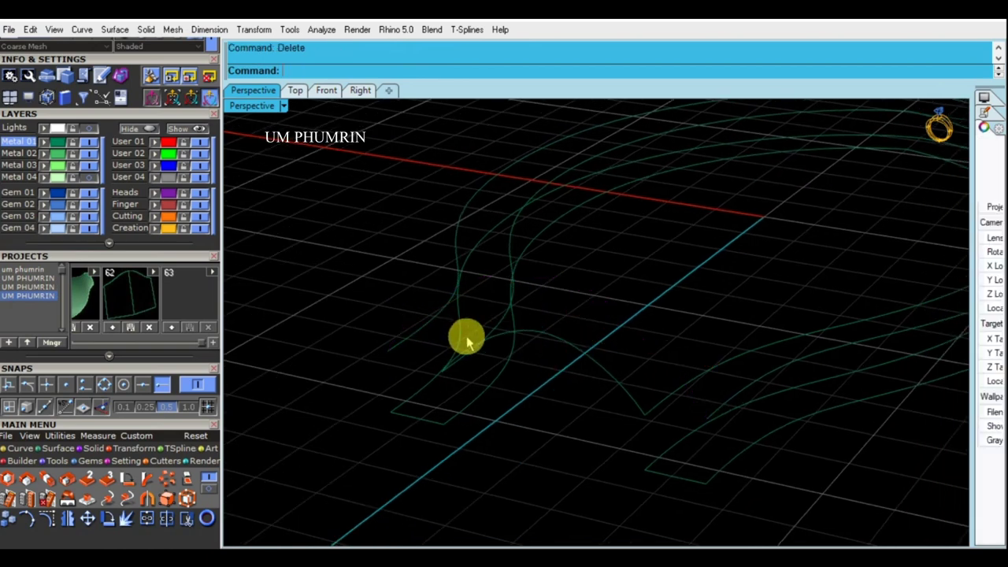
Step: Split the second curve at its V-shaped tip and end, deleting the leftover piece
click(596, 320)
key(Return)
click(348, 70)
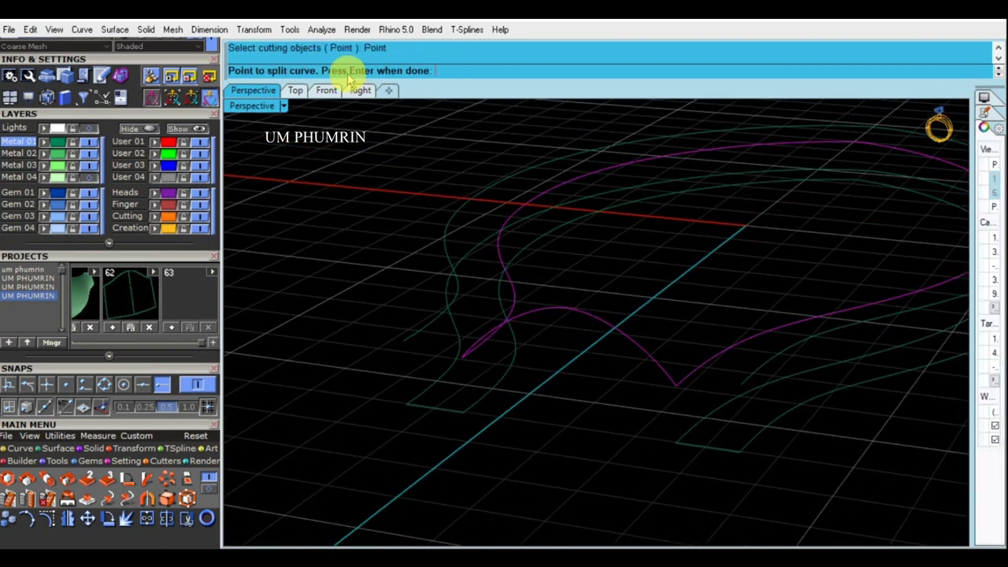
click(730, 403)
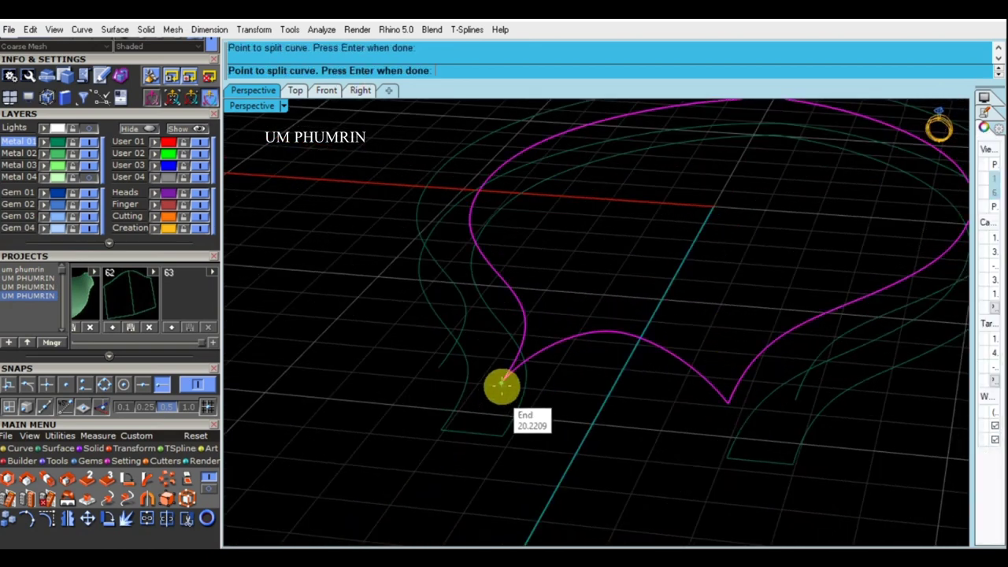
click(502, 383)
key(Return)
click(596, 281)
key(Delete)
Step: Draw two straight lines closing the lower and upper curve ends
right_drag(816, 367, 670, 380)
text(l)
key(Return)
click(663, 386)
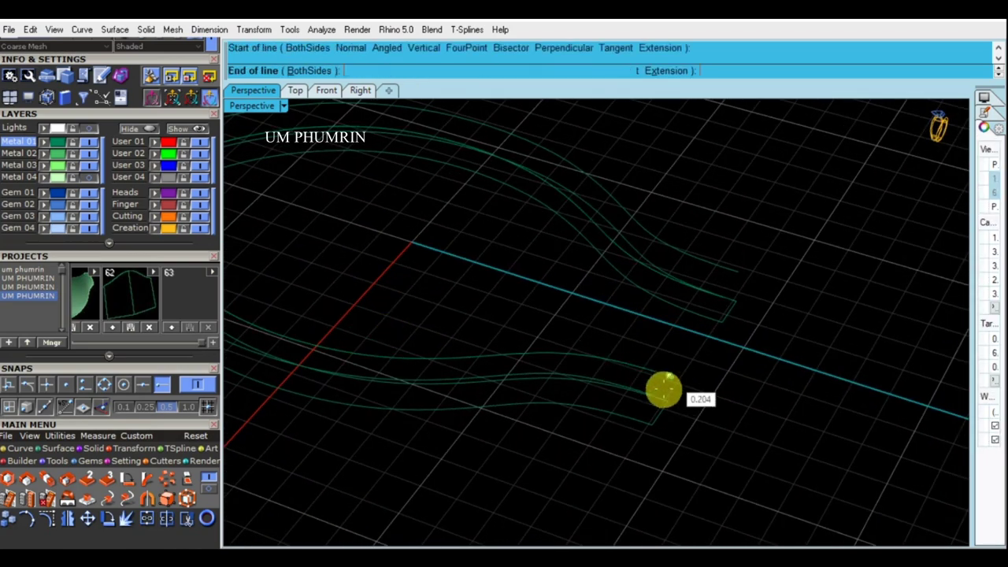
click(656, 402)
key(Return)
click(722, 296)
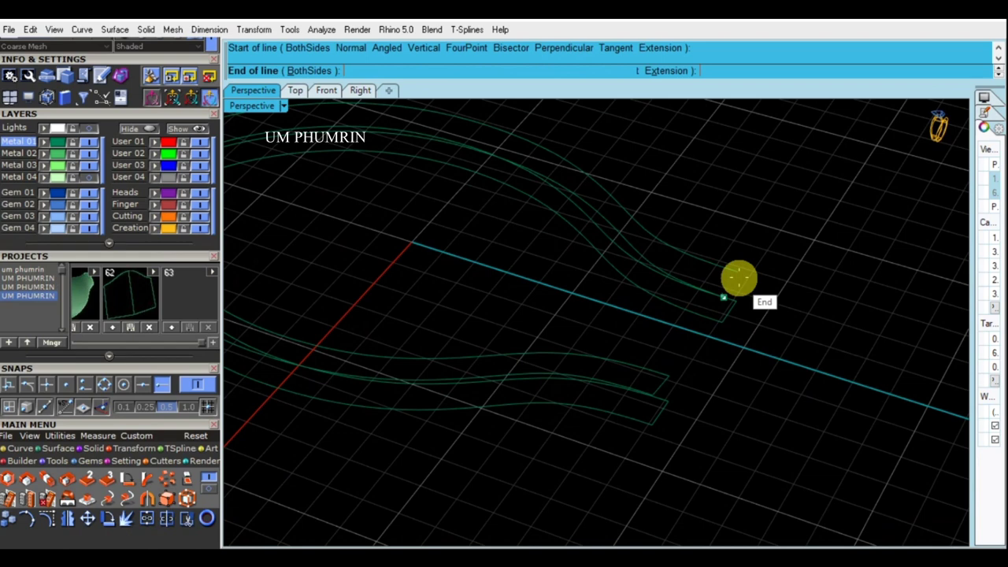
click(739, 280)
Step: Select the two outline curves and inspect them from a lower, flatter angle
click(740, 280)
right_drag(780, 210, 664, 384)
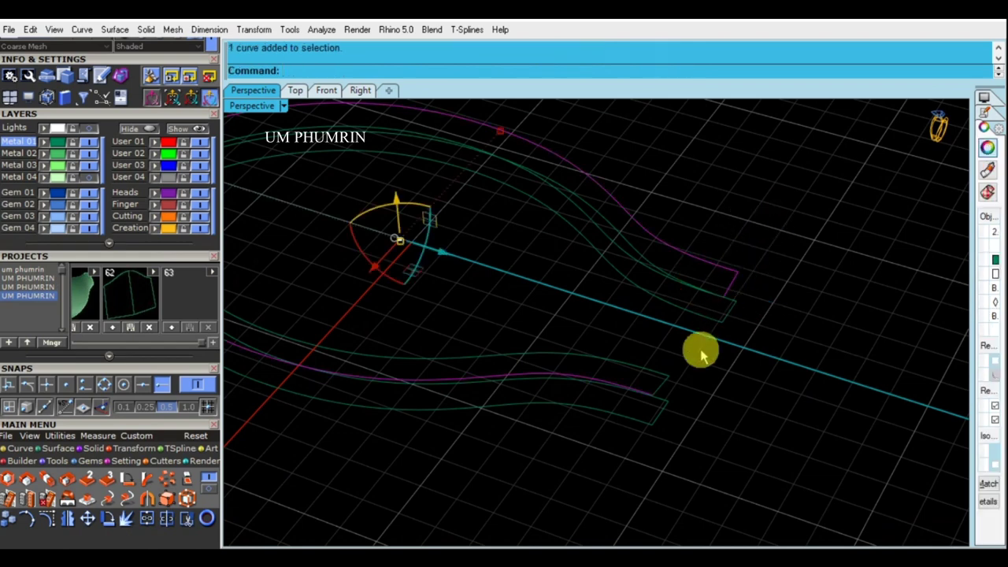
click(663, 384)
scroll(657, 342, down, 3)
click(669, 346)
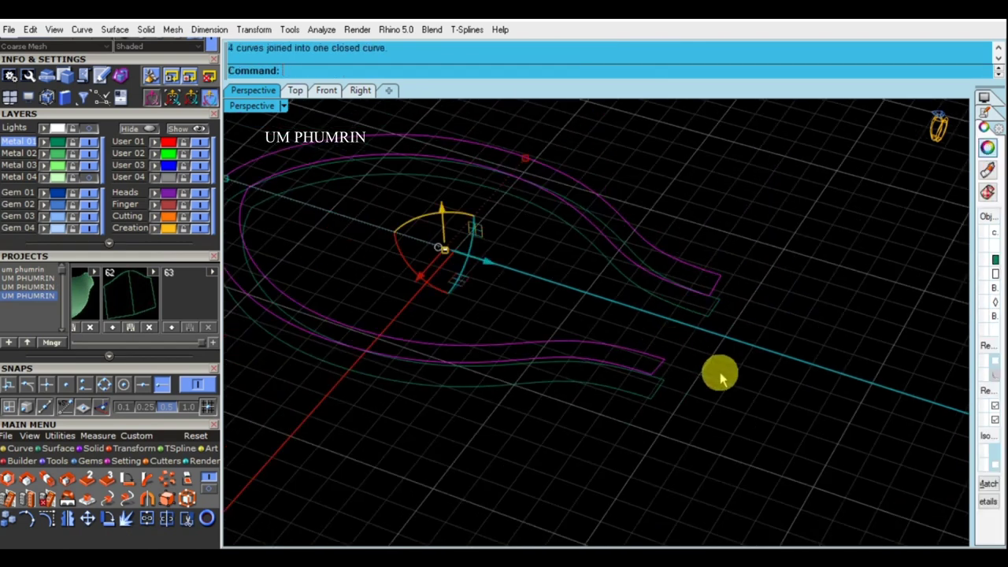
mouse_move(631, 354)
right_down()
mouse_move(669, 365)
mouse_move(743, 344)
right_up()
key(Escape)
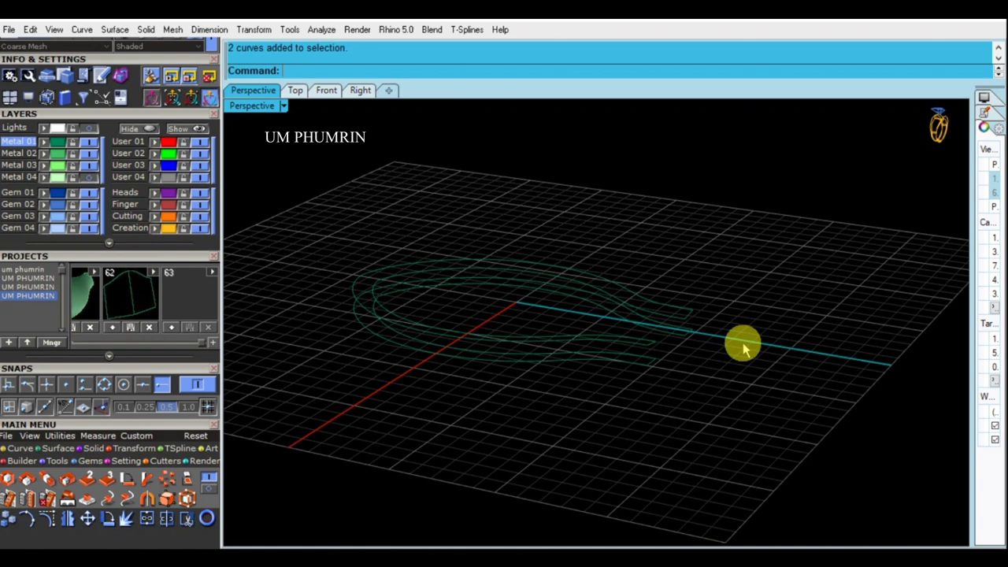
Step: Sweep2 a solid band along the two outline rail curves, deleting the rails
scroll(744, 347, up, 3)
scroll(711, 387, down, 2)
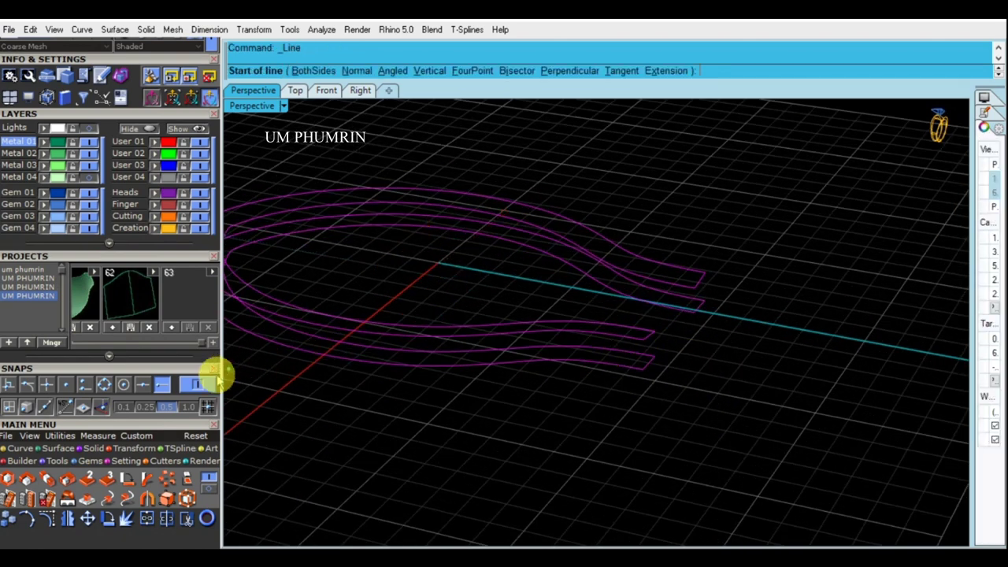
click(638, 349)
key(Escape)
click(620, 340)
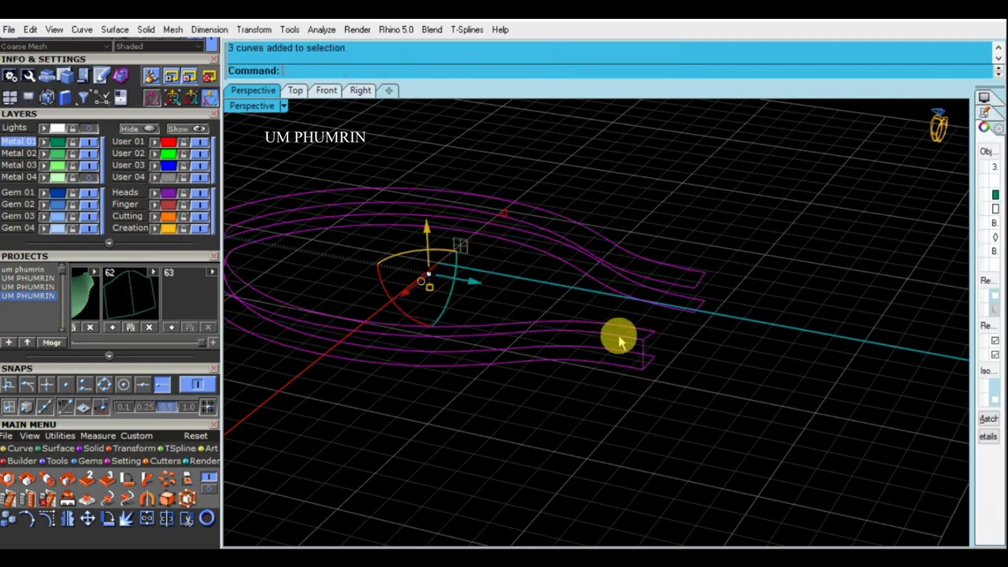
text(sweep2)
key(Return)
key(Return)
scroll(703, 374, up, 2)
text(d)
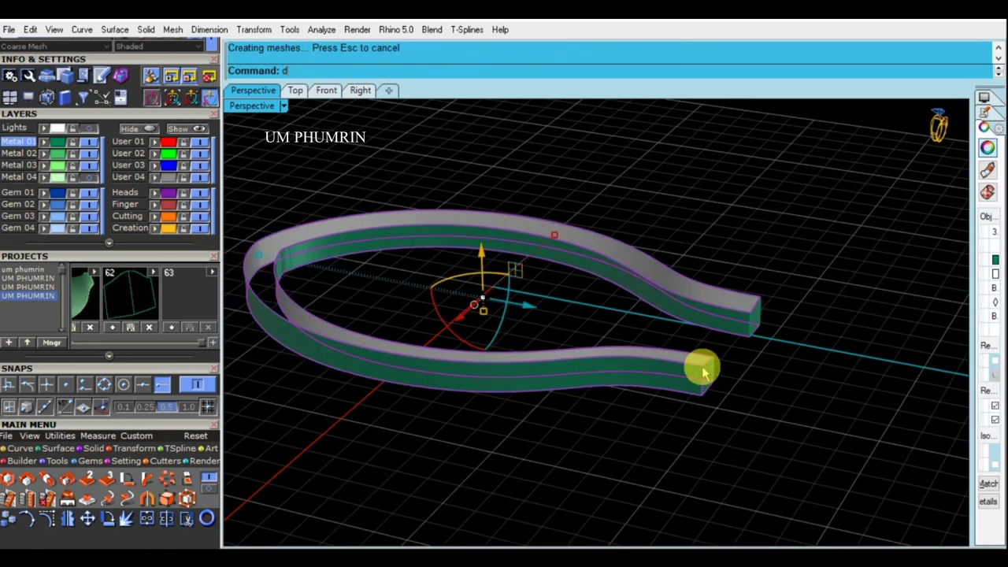
text(elete)
key(Return)
Step: Select the new band and bring the hidden snake head back into view
click(652, 252)
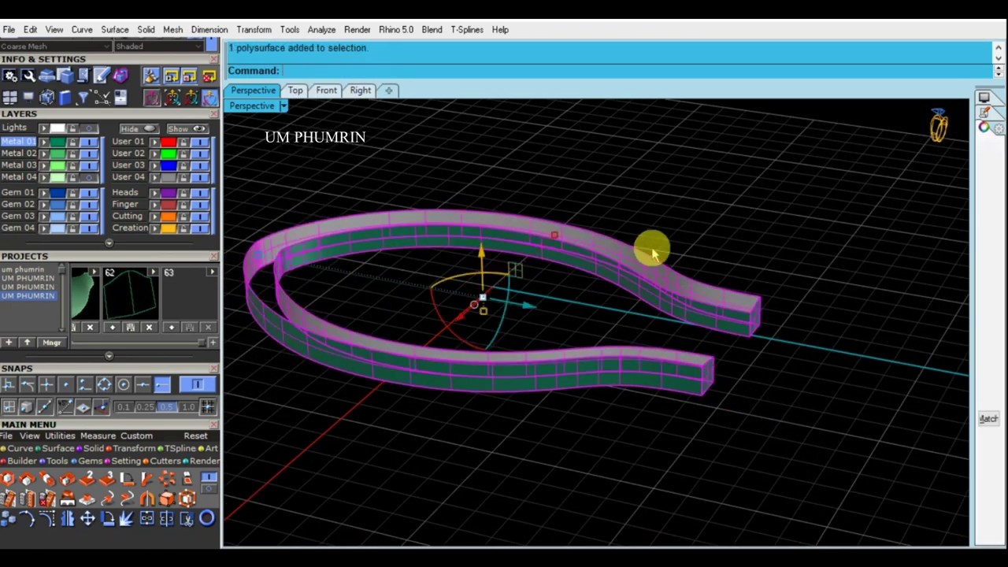
ctrl+click(684, 380)
click(619, 266)
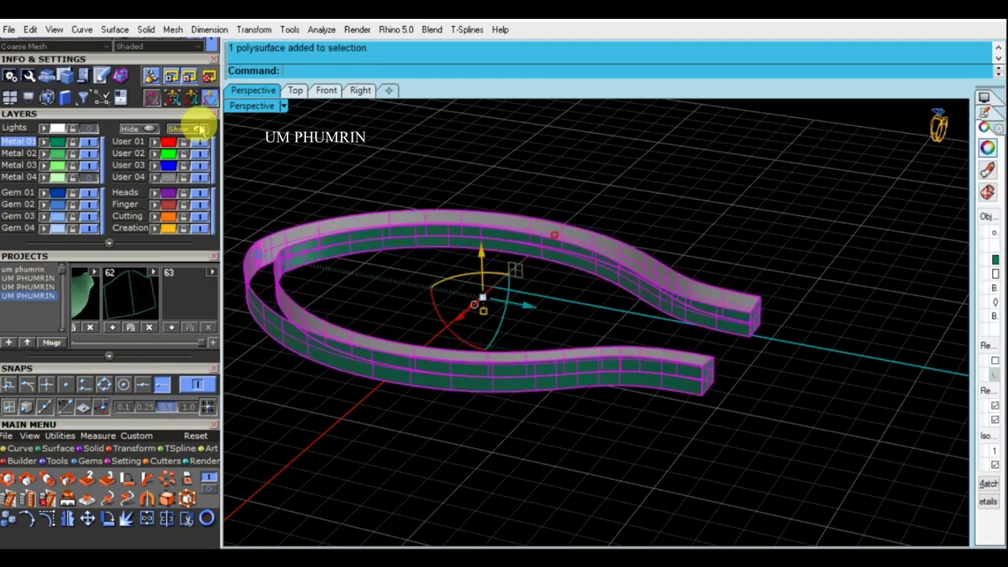
click(201, 130)
mouse_move(668, 342)
right_down()
mouse_move(796, 401)
mouse_move(628, 348)
right_up()
scroll(591, 399, up, 5)
mouse_move(591, 399)
right_down()
mouse_move(594, 378)
mouse_move(562, 362)
right_up()
Step: Extract the band's two end faces and delete them
key(Return)
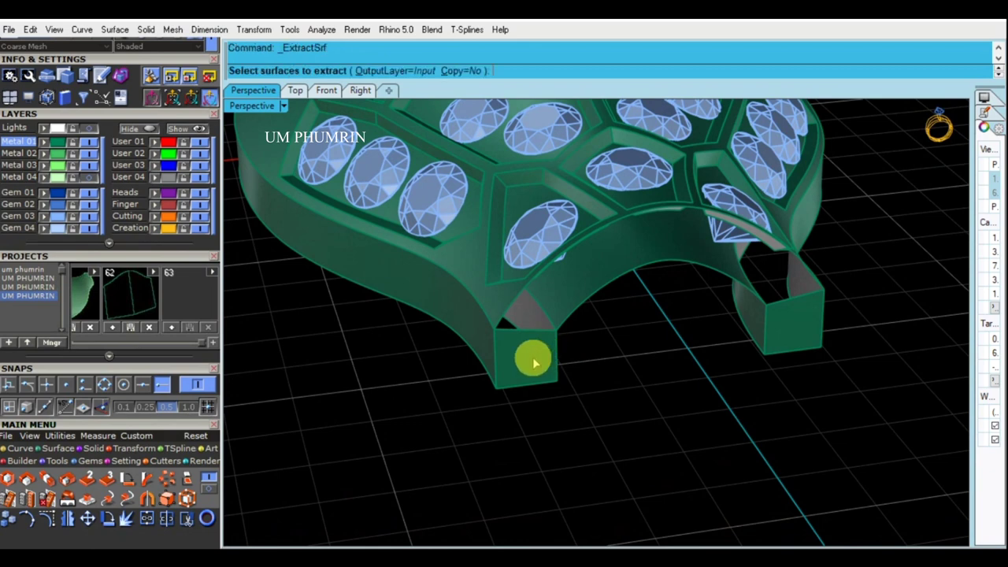
click(535, 354)
click(797, 332)
key(Return)
key(Delete)
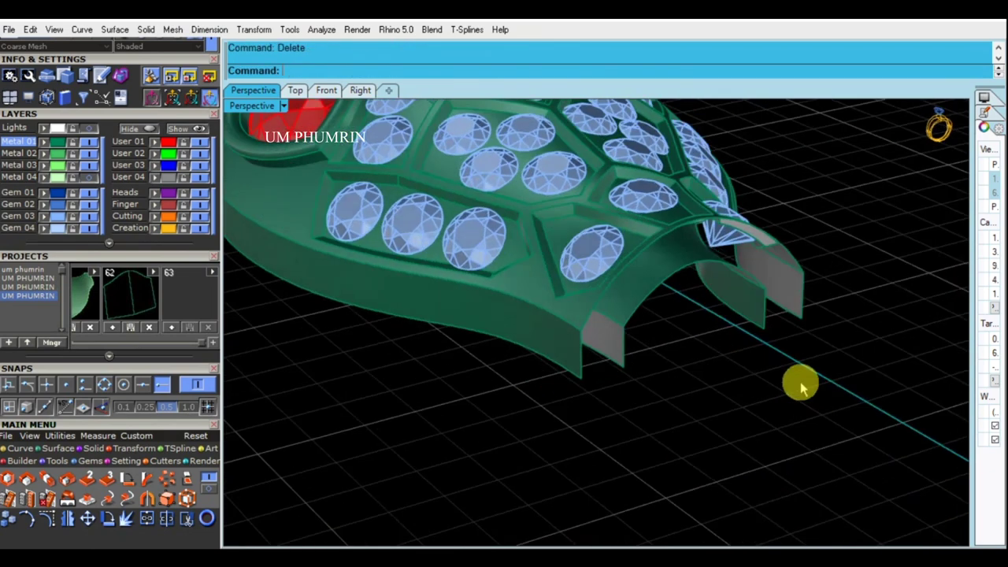
Step: Join the four shell and band parts into one polysurface
drag(833, 421, 732, 286)
shift+click(592, 294)
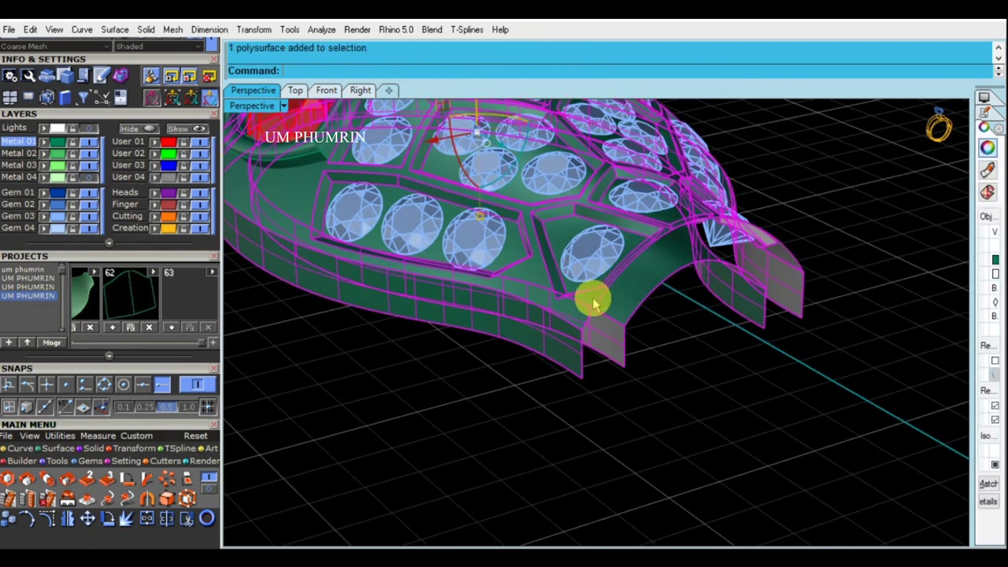
key(ctrl+j)
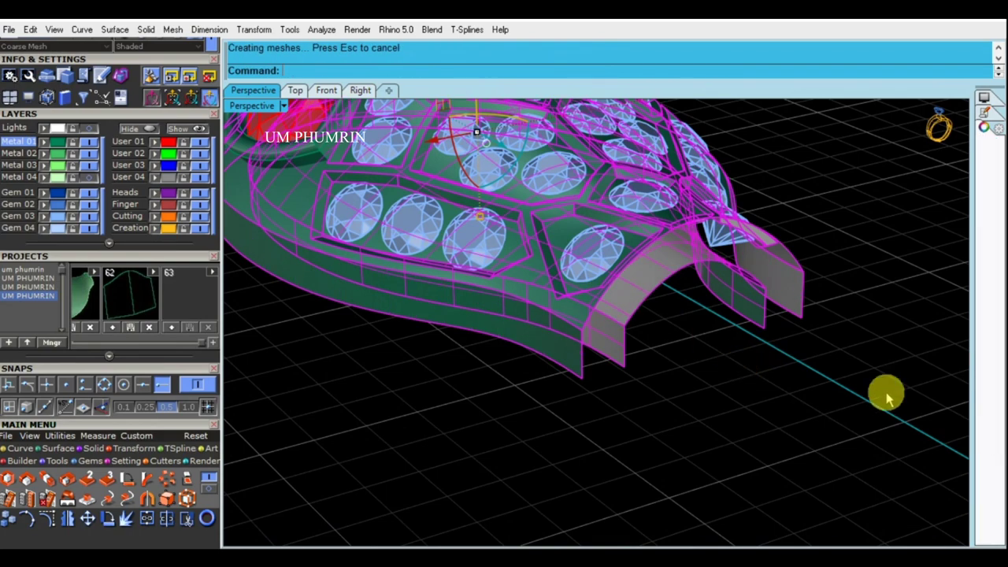
mouse_move(703, 381)
right_down()
mouse_move(702, 364)
mouse_move(691, 404)
mouse_move(723, 352)
mouse_move(686, 288)
right_up()
scroll(723, 352, up, 3)
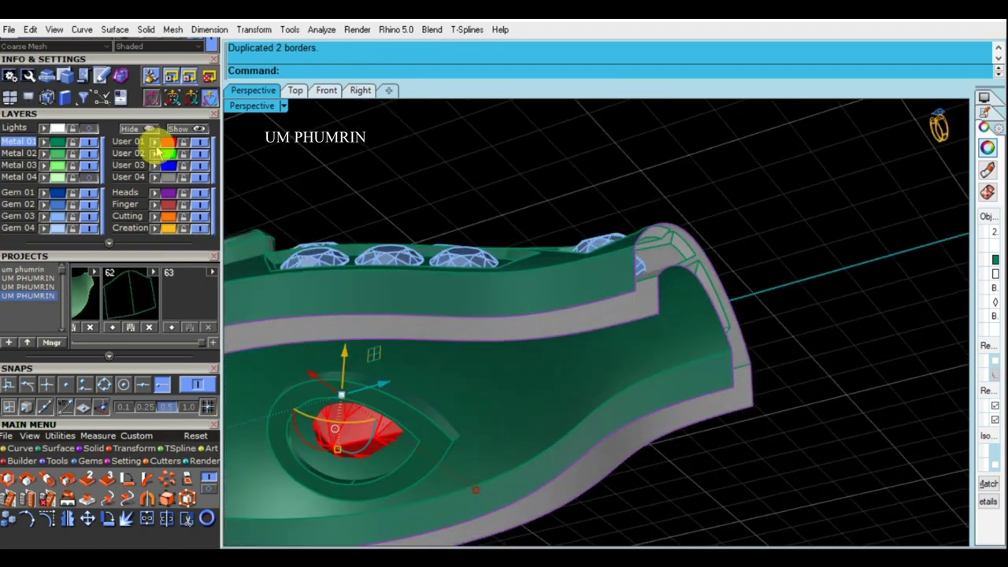
Step: Hide the surfaces, split the first offset curve at its end, and delete the leftover
click(148, 132)
mouse_move(641, 292)
right_down()
mouse_move(659, 414)
mouse_move(607, 348)
right_up()
click(618, 362)
text(split)
key(Return)
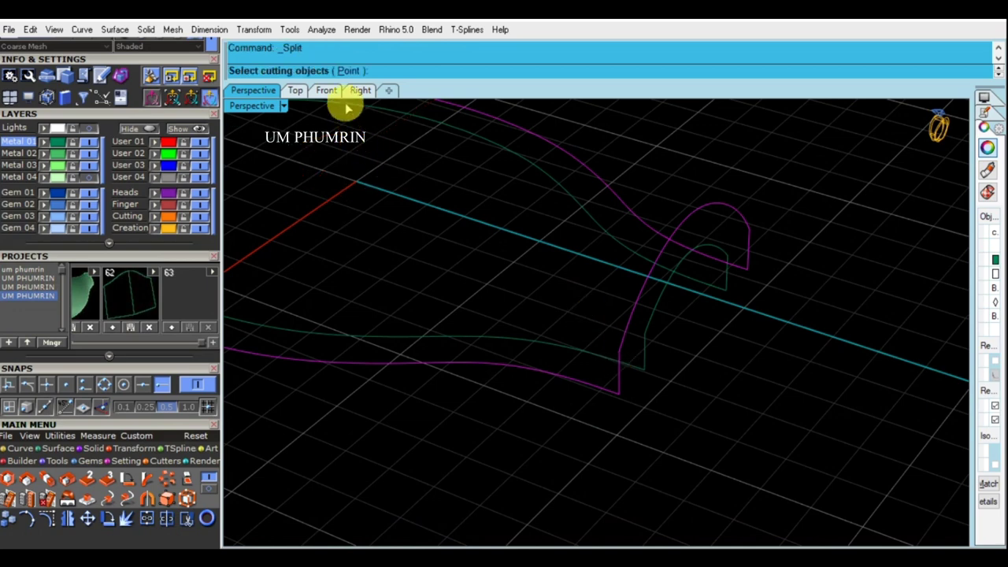
click(347, 47)
click(619, 394)
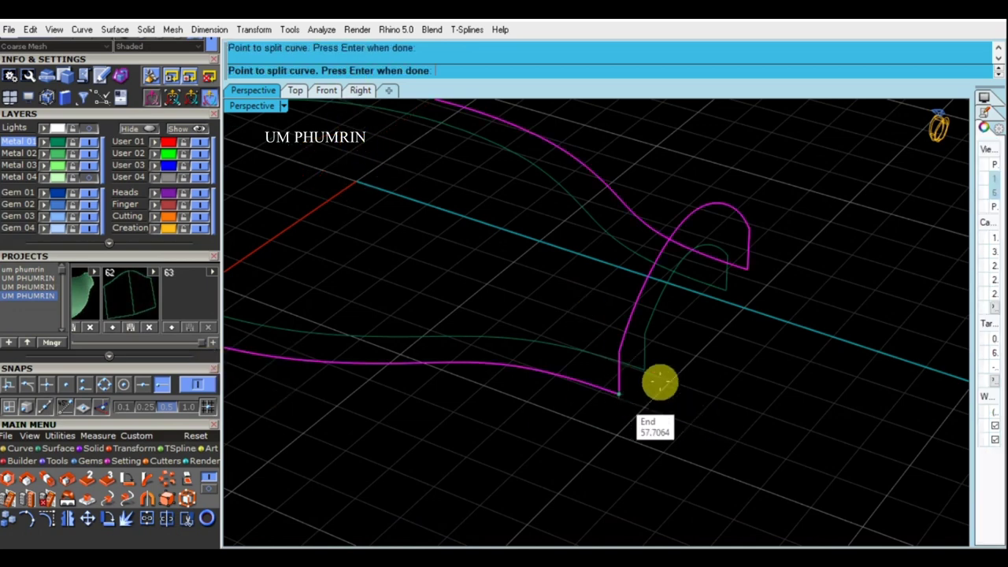
key(Return)
click(748, 259)
key(Delete)
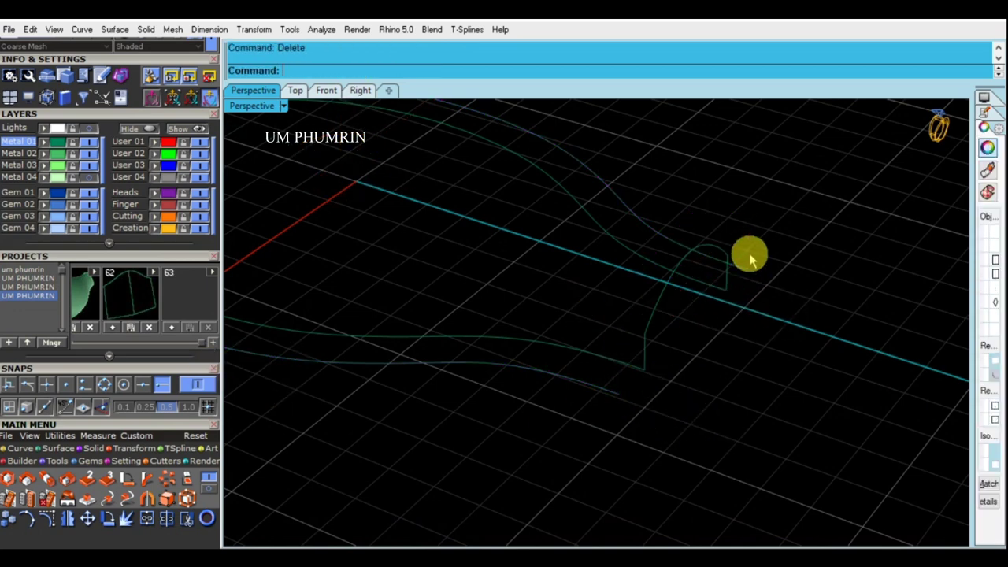
Step: Split the second offset curve at its end point and delete the leftover piece
click(720, 270)
key(Return)
key(Escape)
click(725, 270)
text(Split)
key(Return)
click(349, 70)
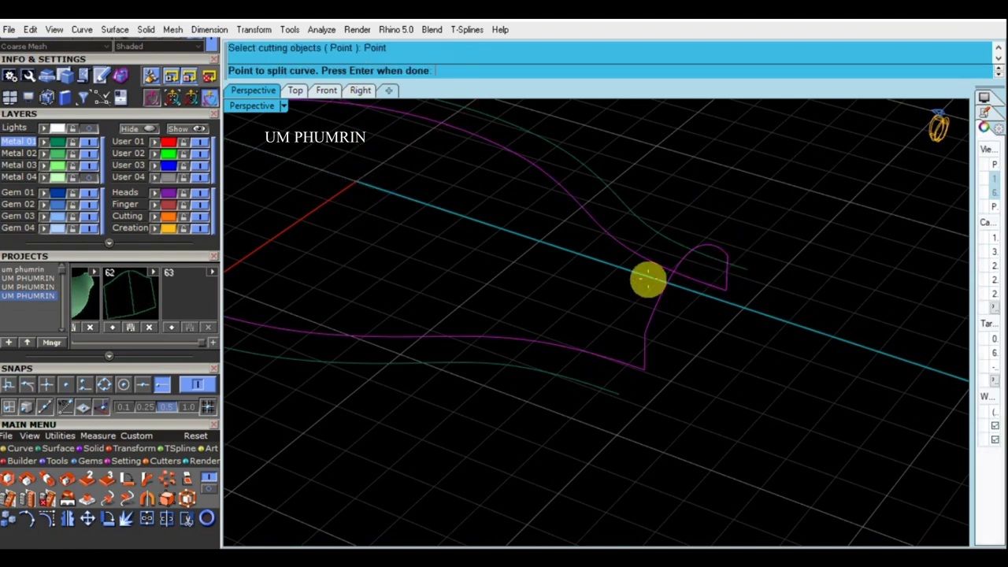
click(645, 367)
click(723, 297)
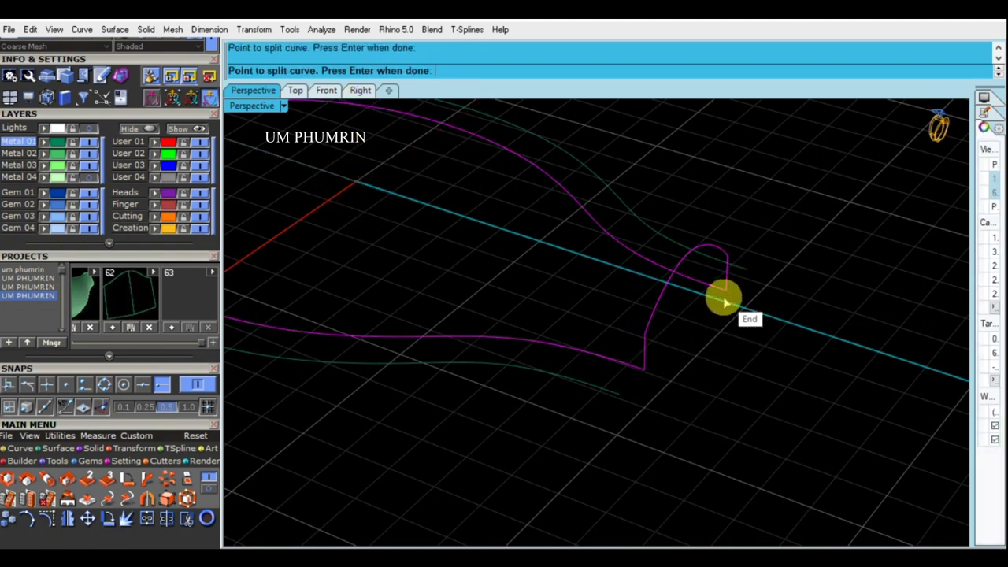
key(Return)
click(726, 287)
key(Delete)
Step: Draw two closing lines between the curve ends and join all four curves
click(723, 289)
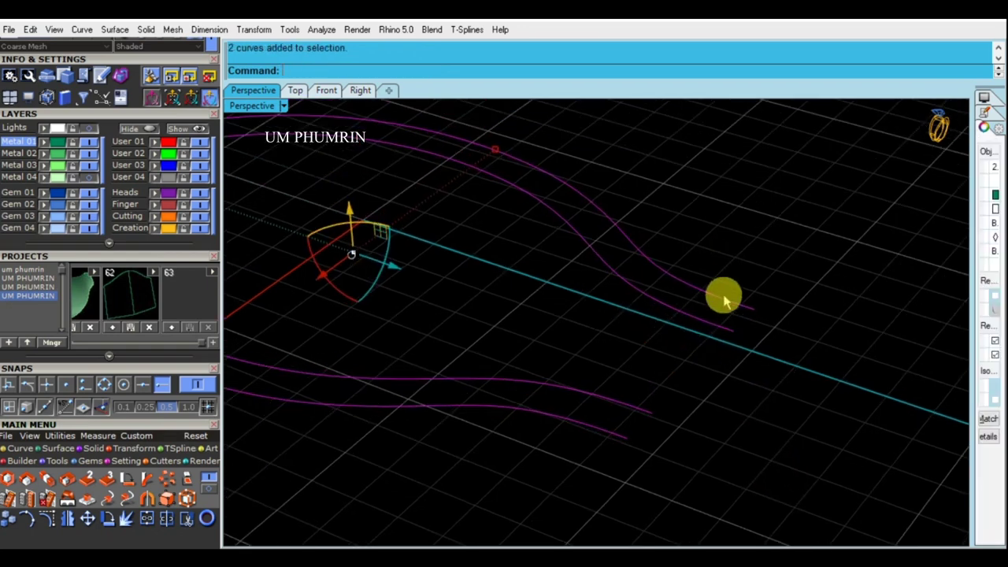
click(734, 332)
click(755, 311)
key(Return)
click(651, 411)
click(626, 437)
scroll(704, 272, down, 5)
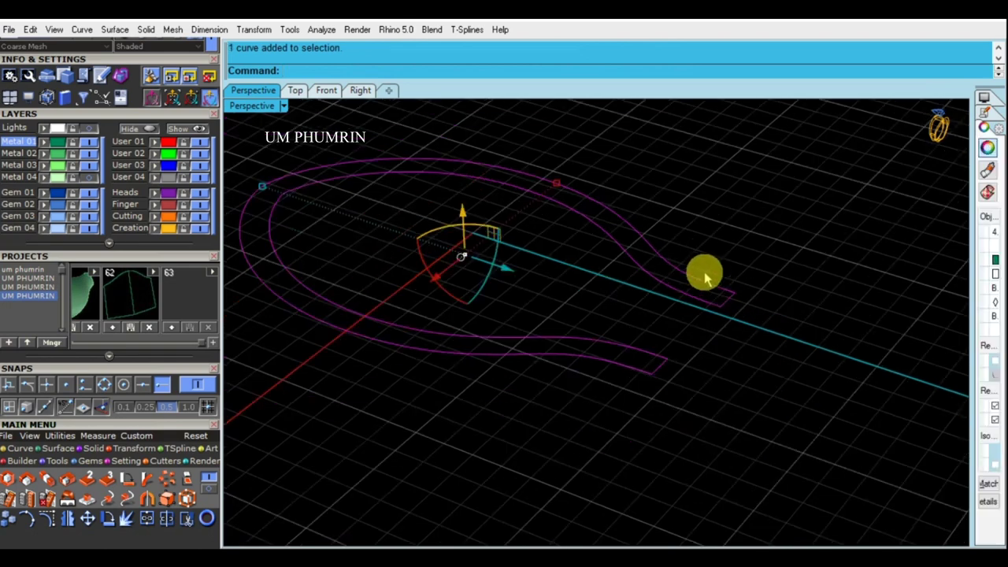
scroll(706, 292, down, 2)
key(ctrl+j)
right_click(705, 292)
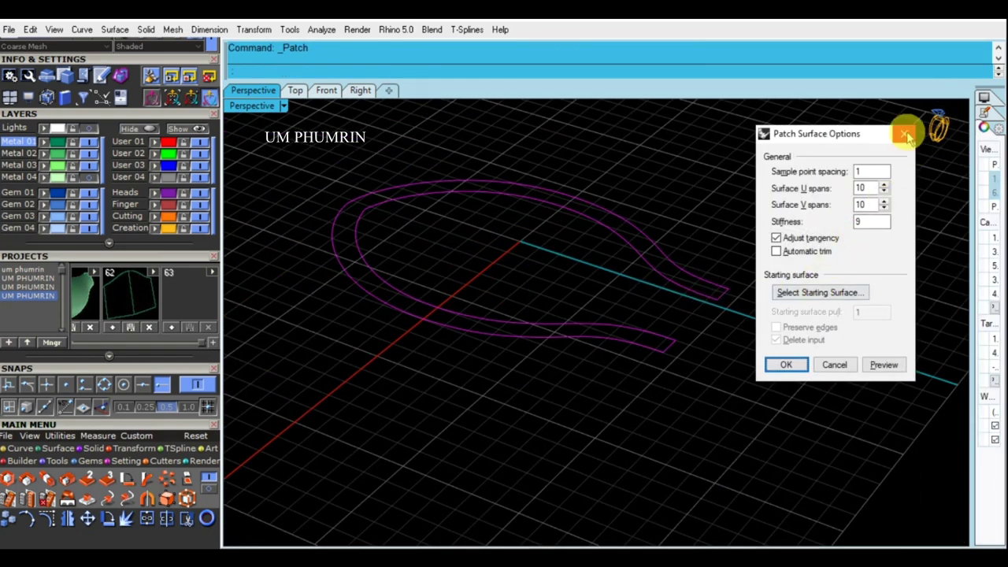
Step: Fill the closed outline band with a Patch surface
click(904, 134)
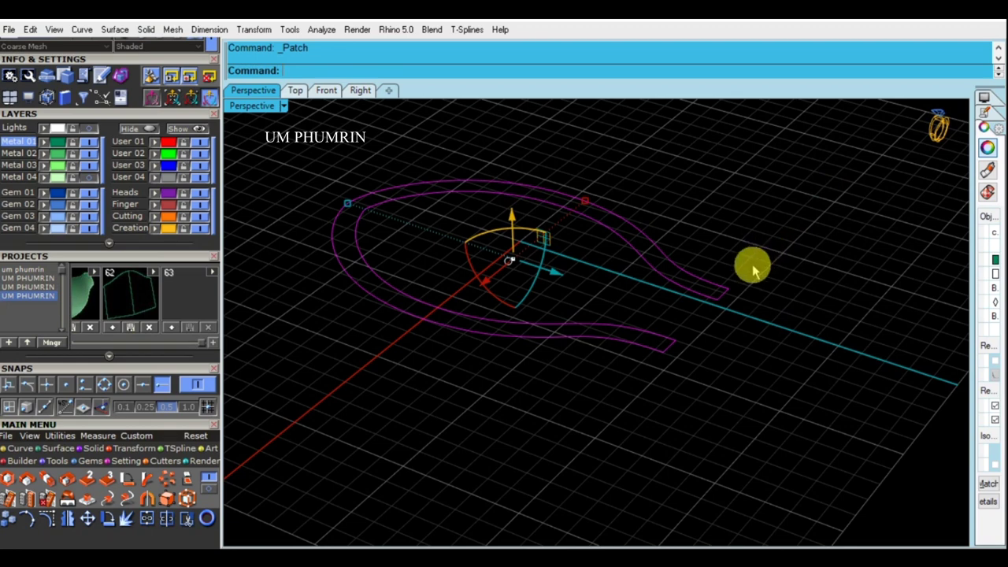
click(609, 71)
text(P)
right_click(754, 270)
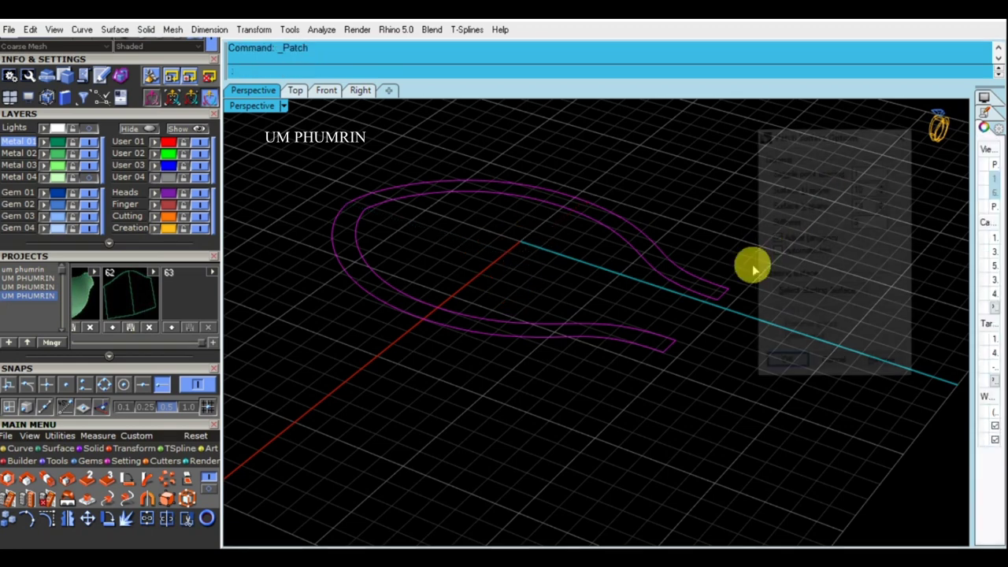
click(787, 364)
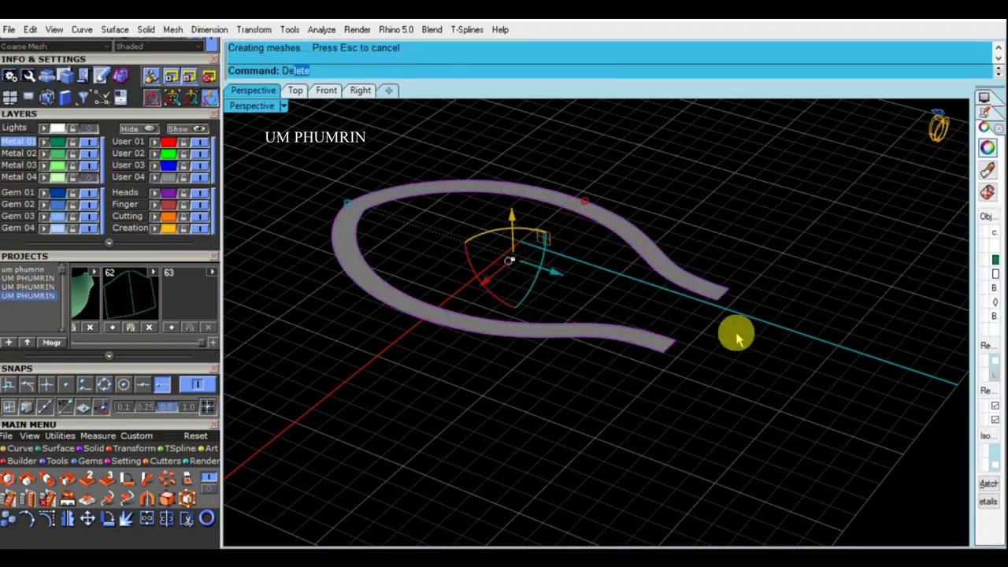
Step: Show all hidden parts and join the new surface with the head parts
click(198, 71)
drag(725, 408, 637, 333)
key(ctrl+j)
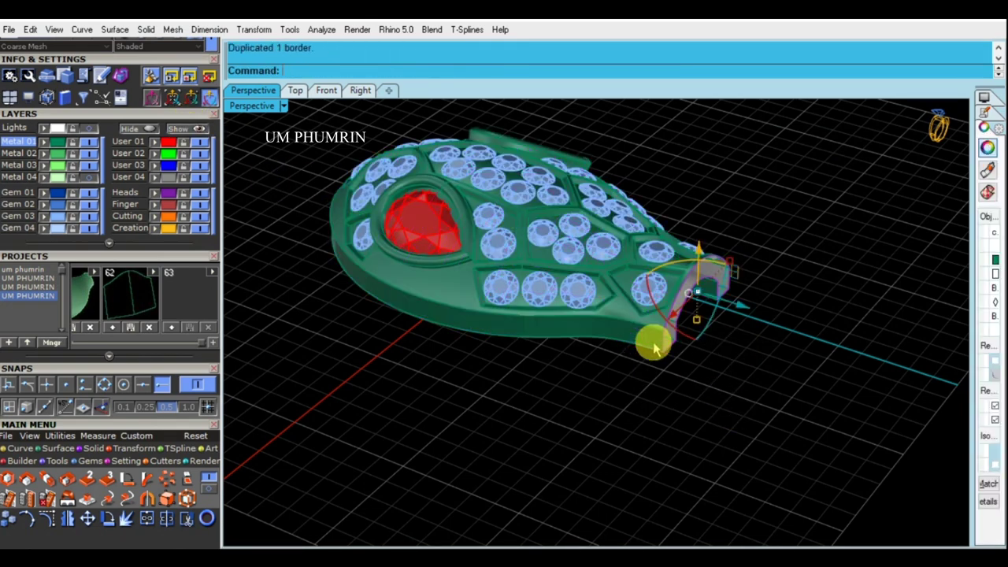
Step: Patch the shell's open border and join all parts into one closed solid
right_drag(652, 342, 636, 384)
key(Return)
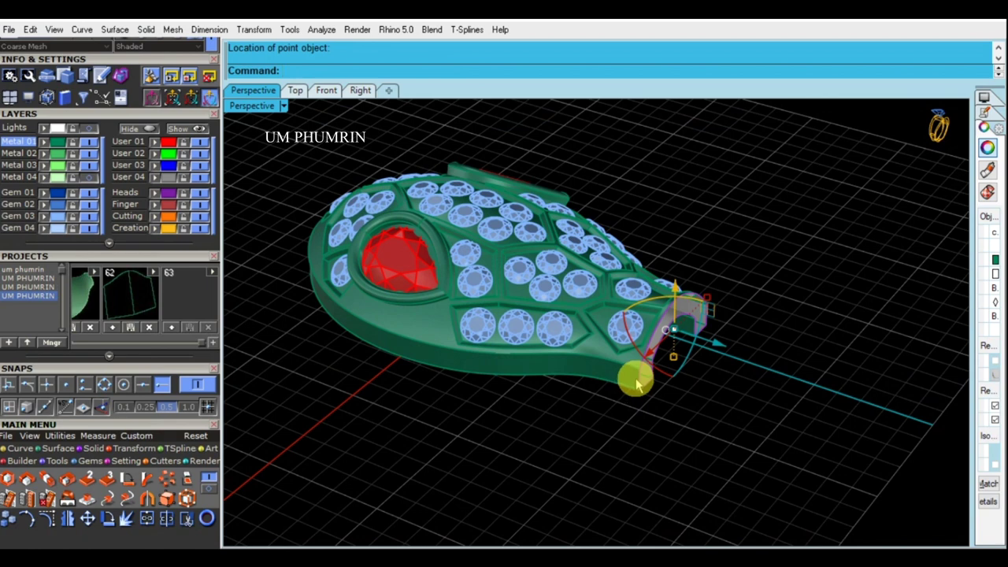
text(Patch)
key(Return)
mouse_move(635, 378)
right_down()
mouse_move(589, 341)
mouse_move(709, 339)
right_up()
key(ctrl+a)
key(ctrl+j)
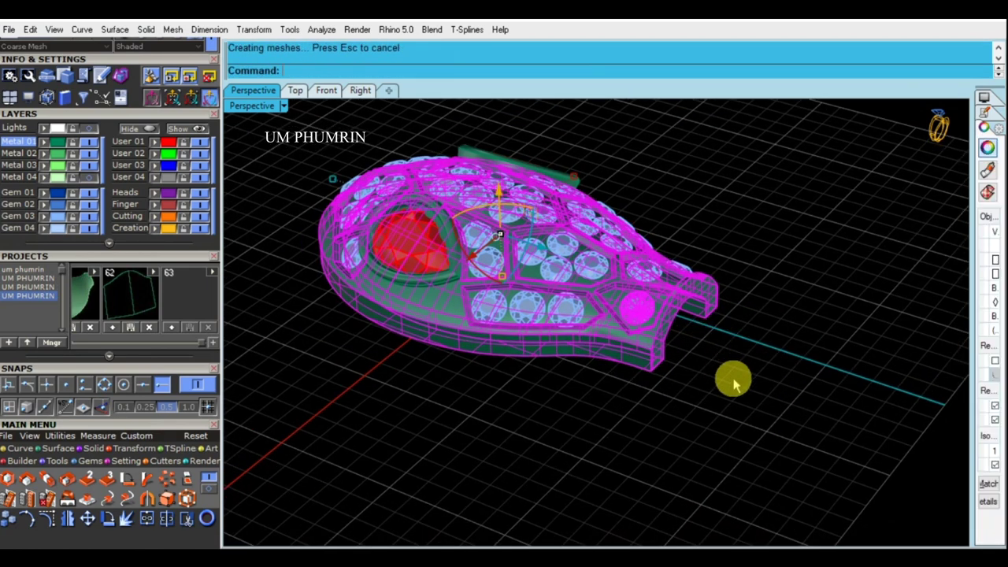
Step: Measure the head solid's volume as 171.27 mm³, then view the grey plate from above
text(D2)
key(Return)
click(630, 353)
mouse_move(733, 413)
right_down()
mouse_move(790, 398)
mouse_move(765, 297)
right_up()
key(Escape)
click(611, 361)
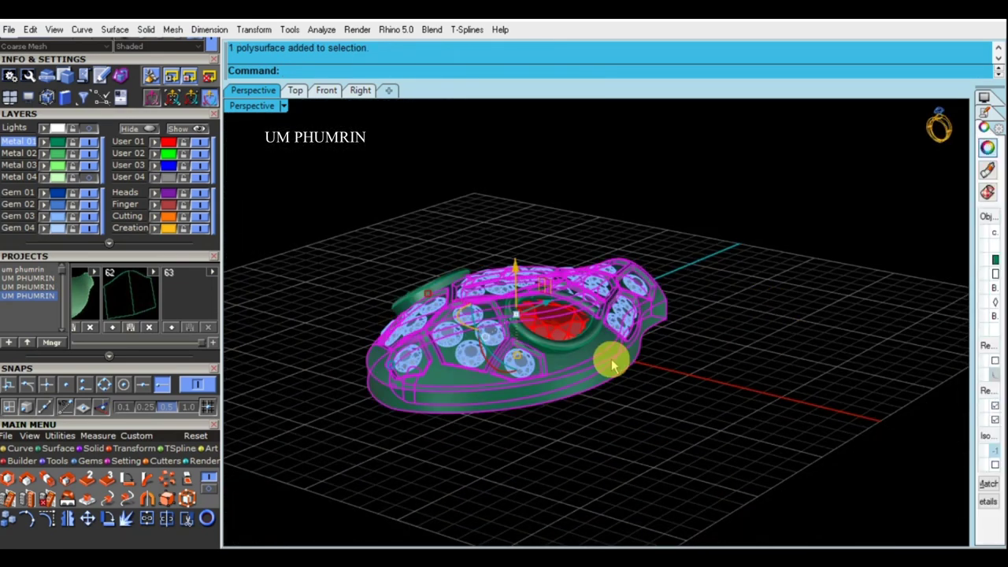
key(Return)
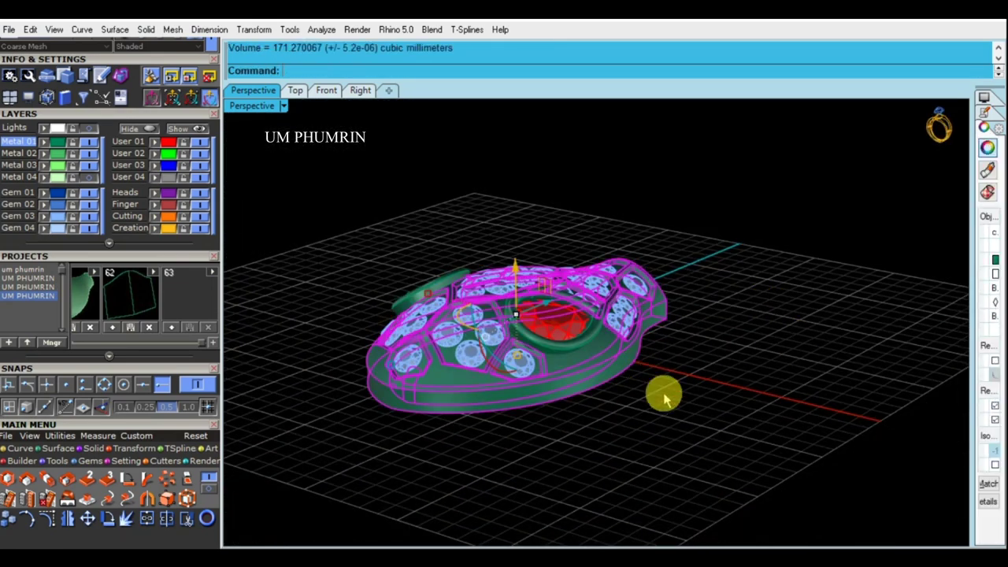
key(Delete)
drag(214, 344, 130, 352)
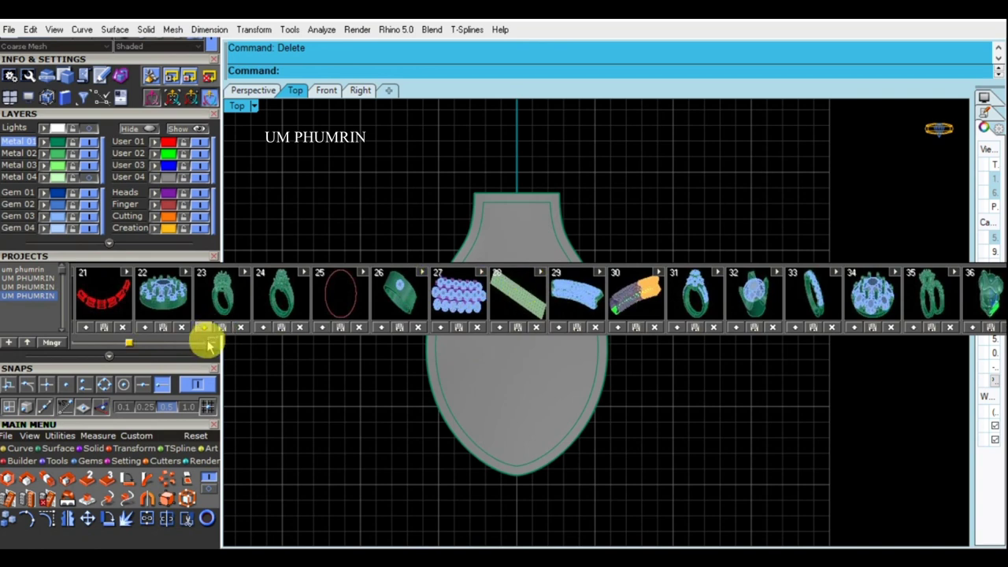
Step: Draw a trial pentagon above the plate, copy it upward, then delete both pentagons
drag(130, 350, 214, 342)
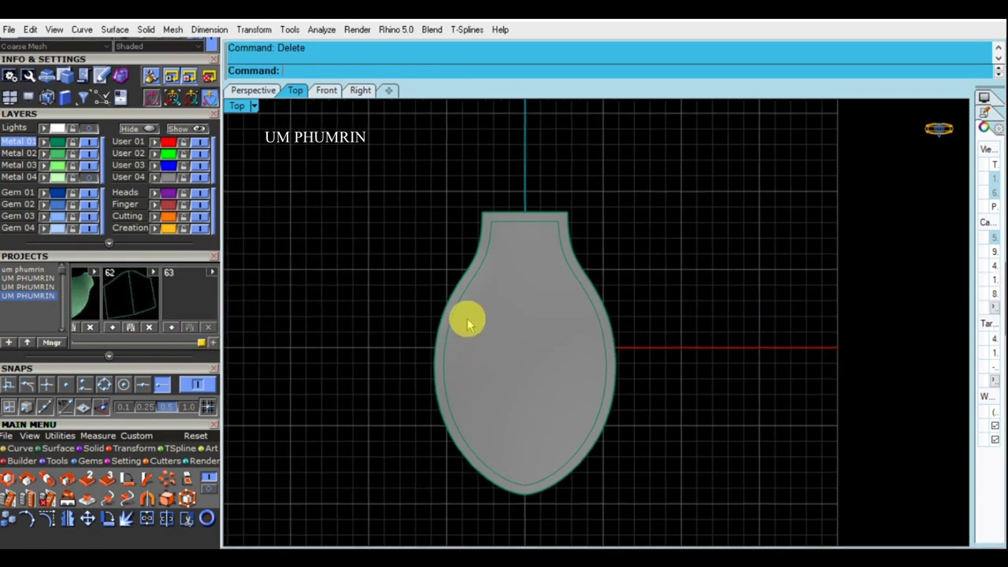
scroll(480, 292, down, 2)
scroll(490, 276, up, 2)
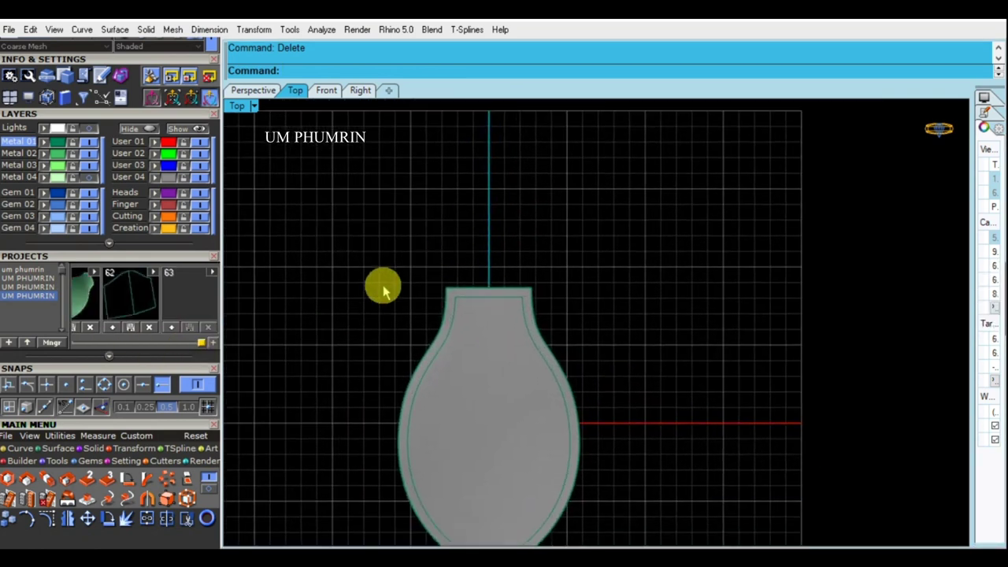
click(20, 448)
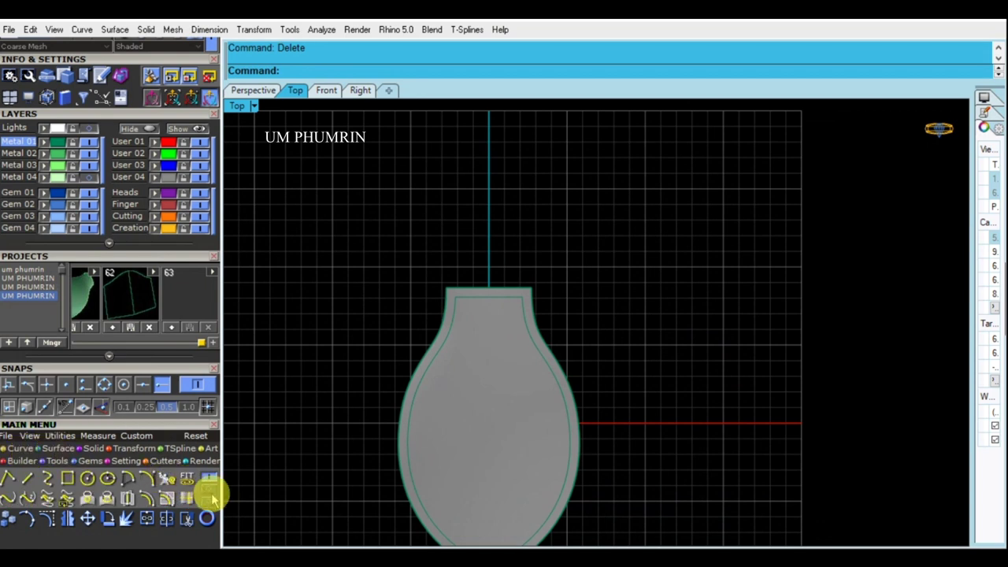
click(211, 491)
click(147, 478)
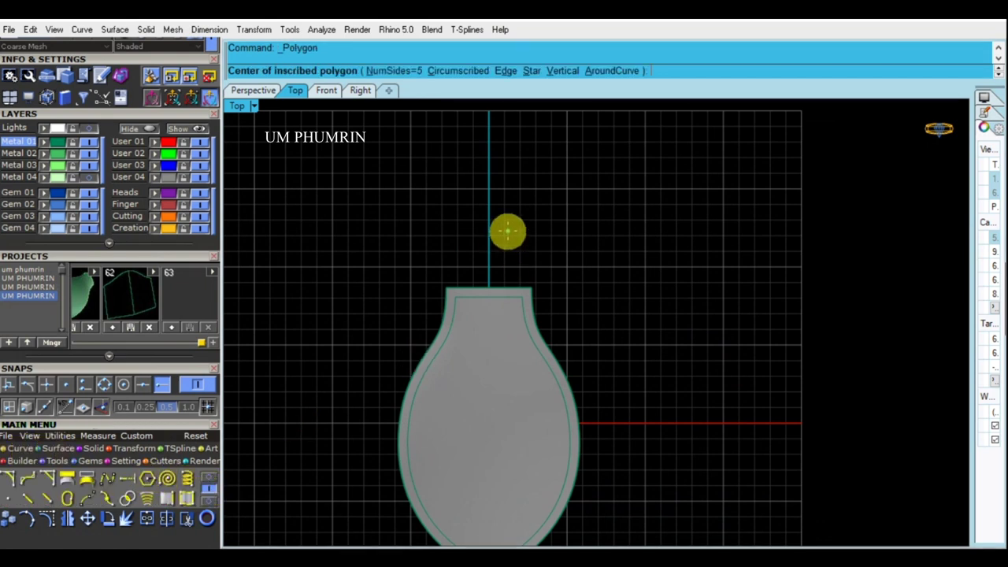
click(517, 222)
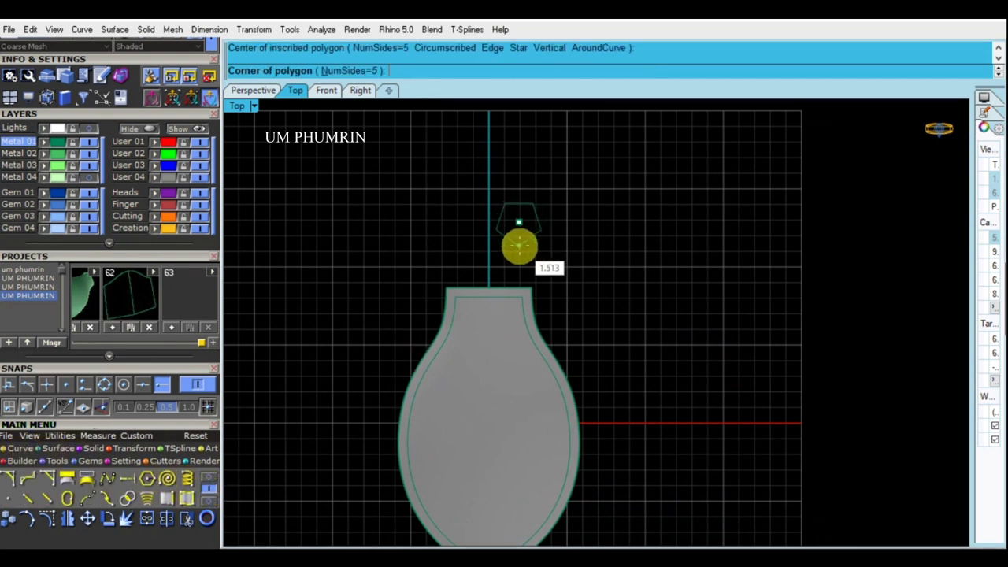
scroll(520, 244, up, 2)
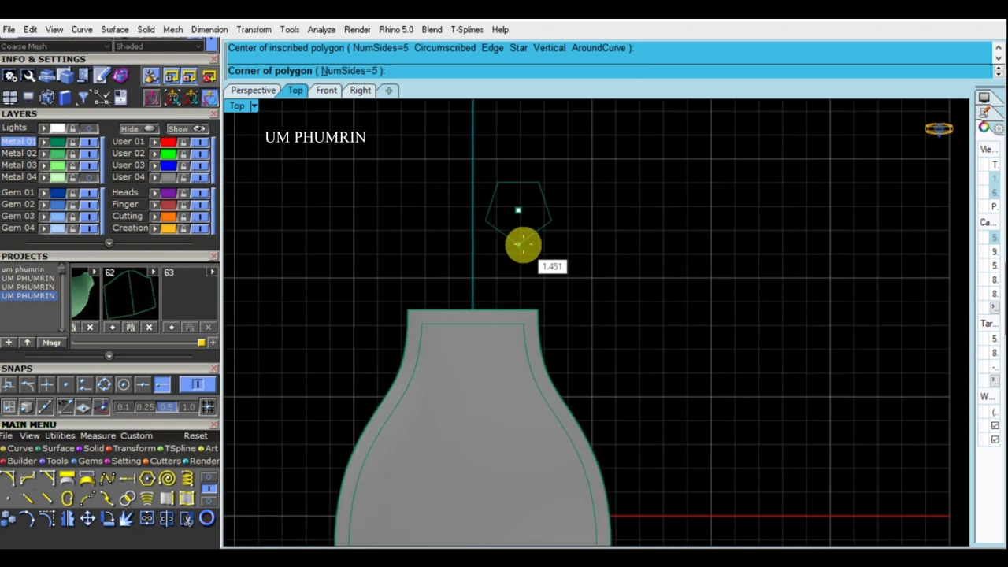
click(522, 245)
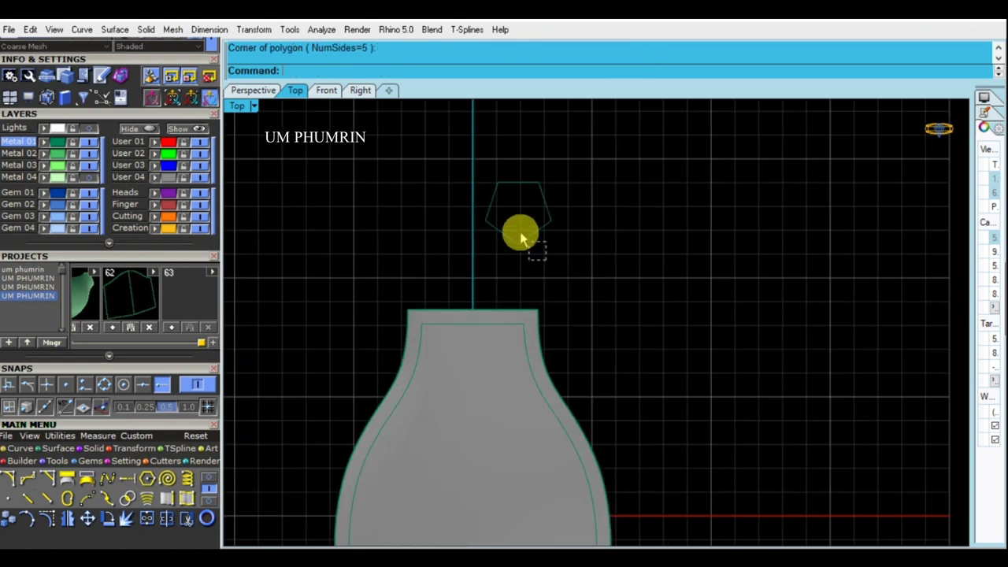
click(529, 237)
scroll(526, 245, up, 2)
alt+drag(526, 191, 522, 142)
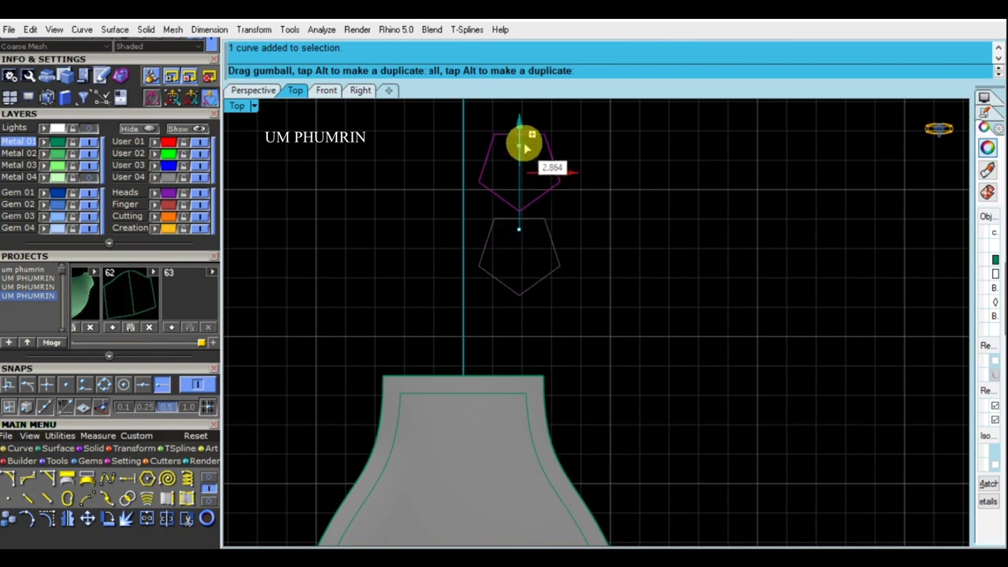
right_drag(533, 205, 540, 265)
key(Delete)
Step: Draw a small 6-sided polygon above the plate and select the new hexagon
key(Return)
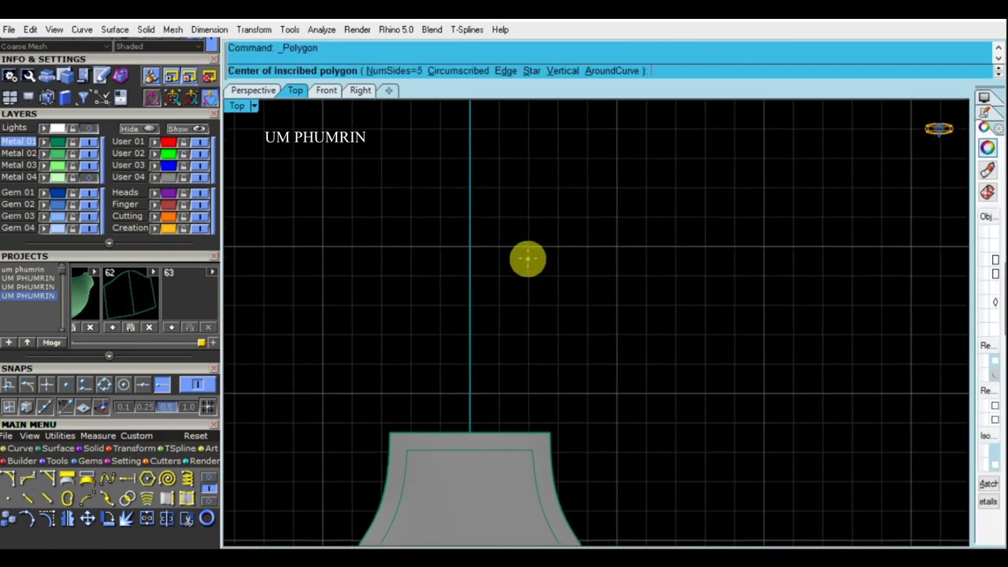
click(527, 258)
click(369, 73)
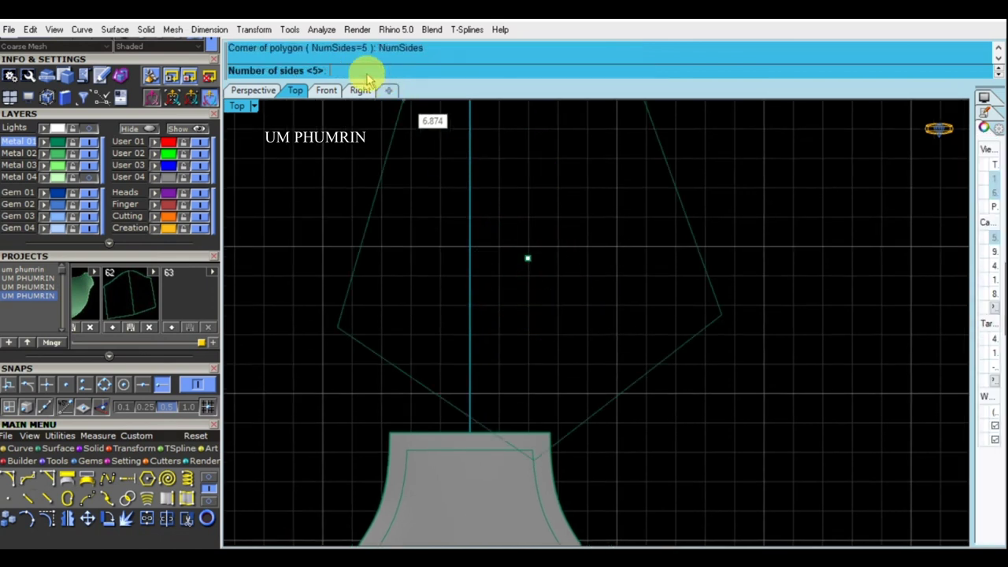
text(6)
key(Return)
scroll(525, 209, down, 1)
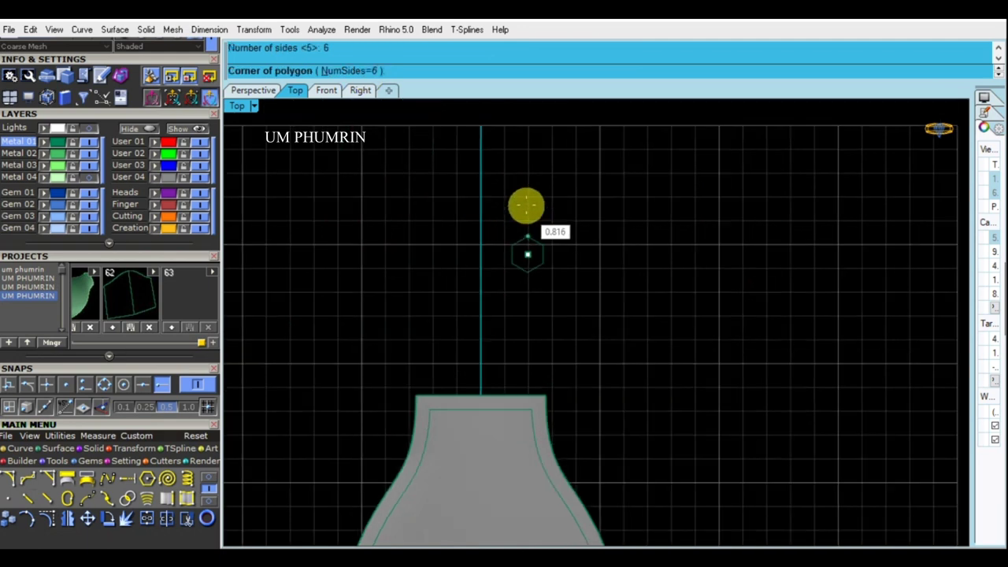
scroll(530, 216, up, 2)
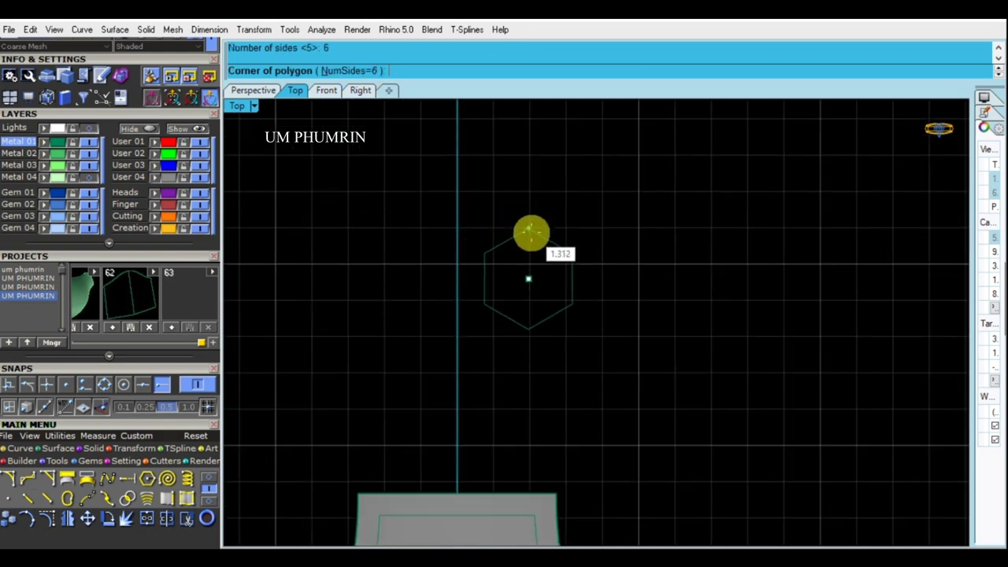
click(530, 225)
scroll(543, 212, down, 1)
right_drag(543, 212, 519, 122)
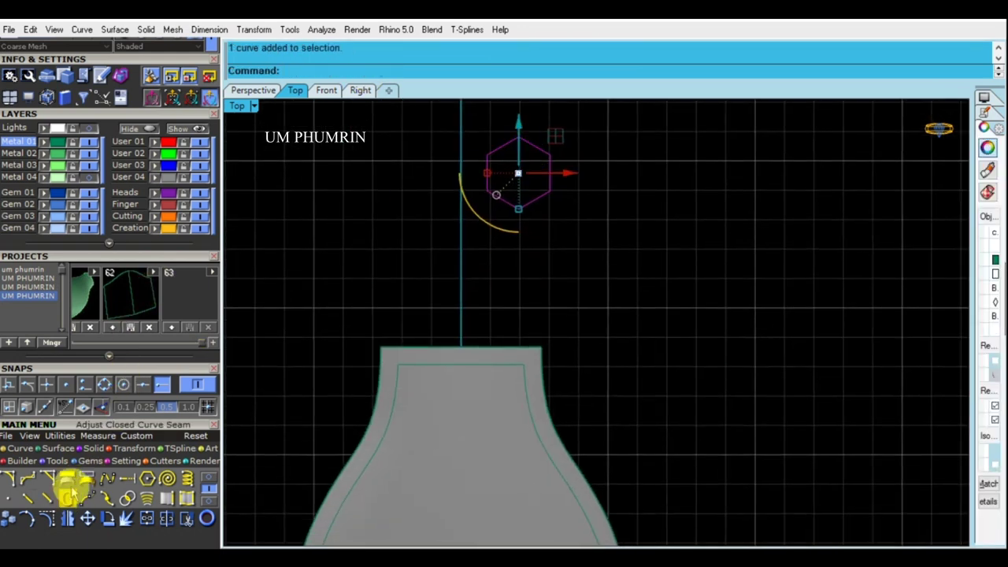
Step: Centre the plate and hexagon on the origin with Center Object and set Wireframe display
click(55, 435)
click(540, 383)
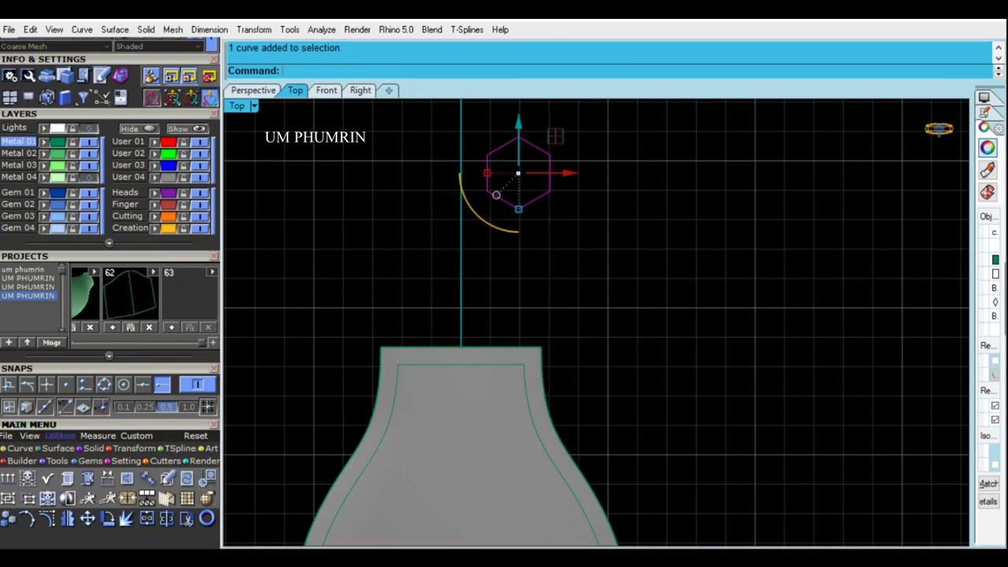
click(249, 105)
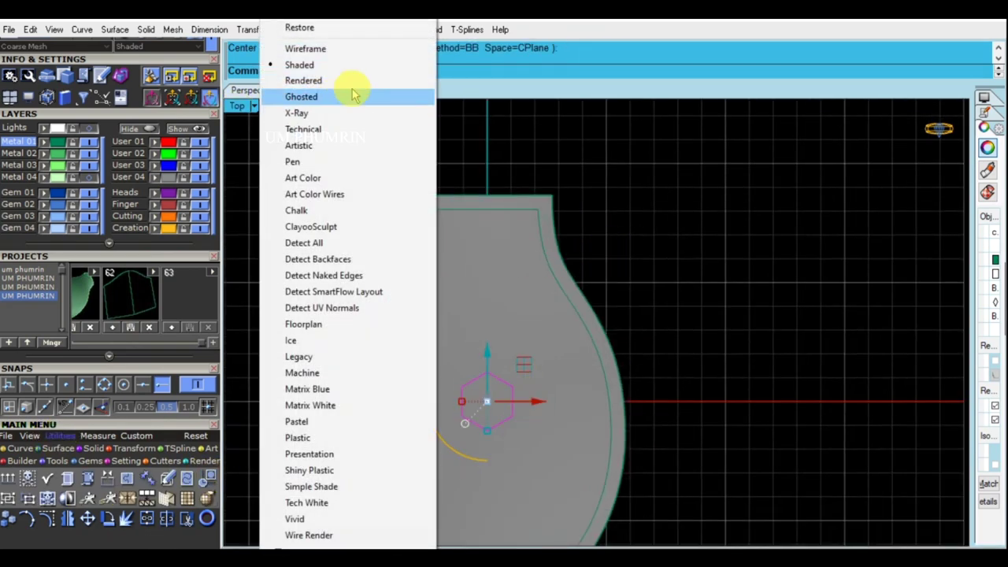
click(304, 45)
scroll(503, 354, down, 2)
Step: Shrink the hexagon slightly and move it up toward the top of the plate
scroll(503, 355, up, 3)
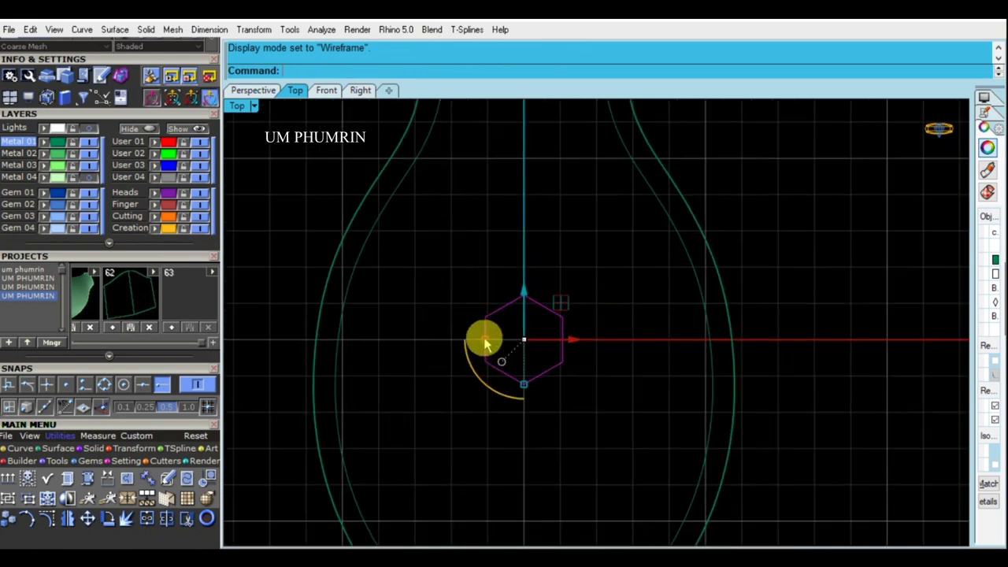
scroll(483, 341, up, 3)
scroll(486, 343, up, 3)
mouse_move(486, 342)
mouse_down()
mouse_move(508, 345)
mouse_move(551, 169)
mouse_up()
scroll(508, 346, down, 4)
scroll(559, 389, down, 1)
mouse_move(531, 389)
mouse_down()
mouse_move(533, 236)
mouse_move(540, 249)
mouse_up()
scroll(556, 304, up, 2)
scroll(556, 306, up, 1)
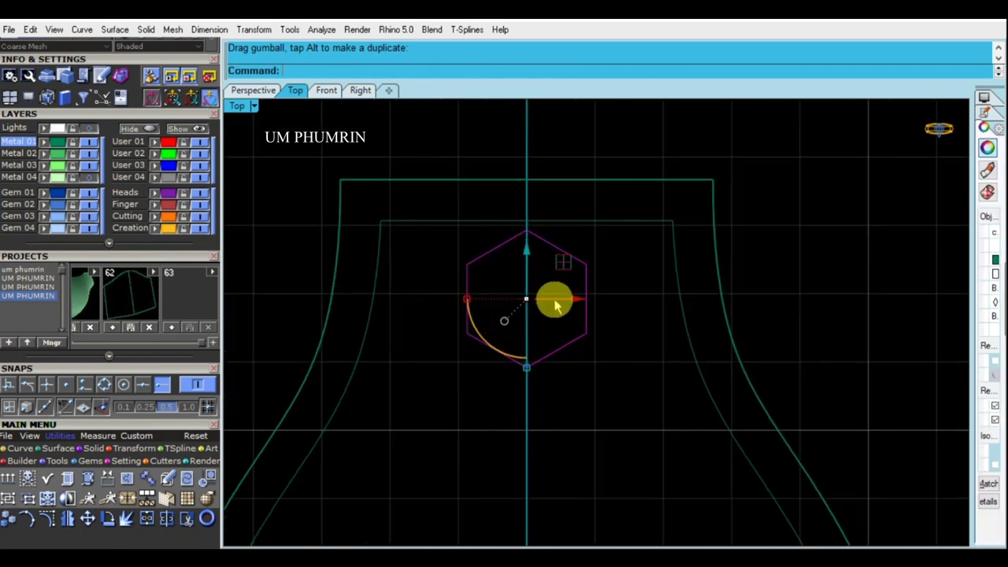
drag(561, 307, 480, 295)
key(Escape)
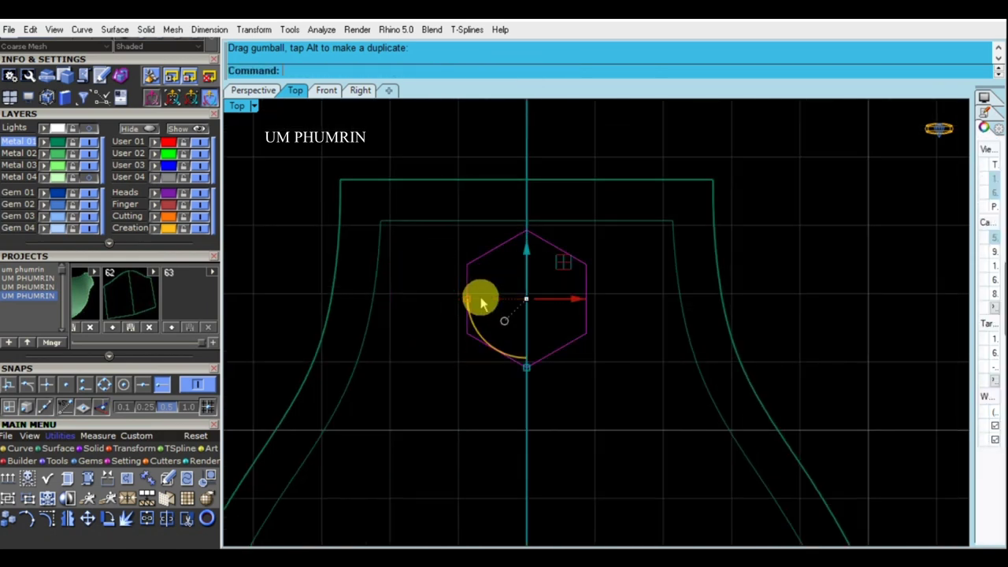
Step: Copy the hexagon to the left, place one below the pair, and mirror a copy rightward
drag(560, 302, 488, 298)
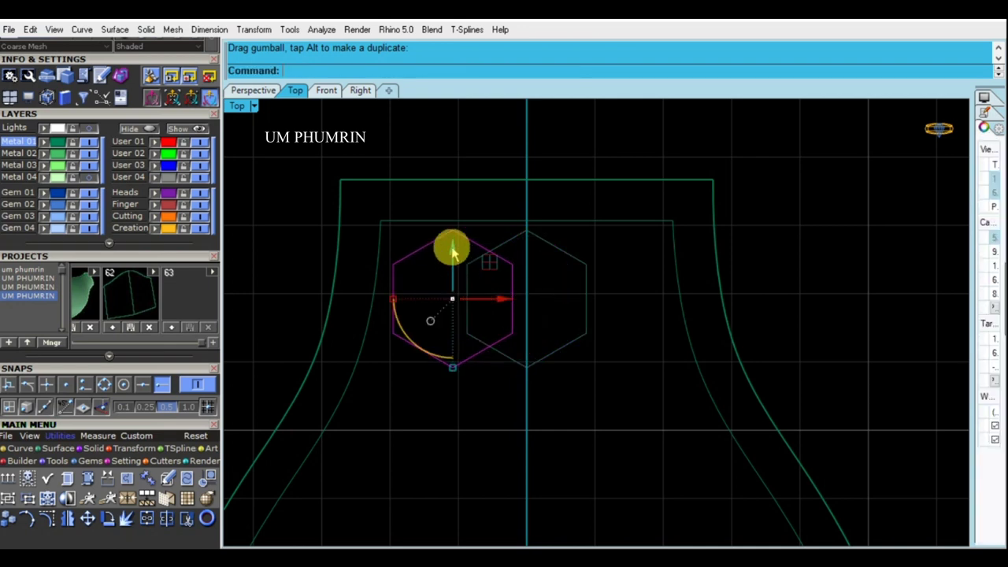
click(524, 241)
drag(525, 244, 526, 379)
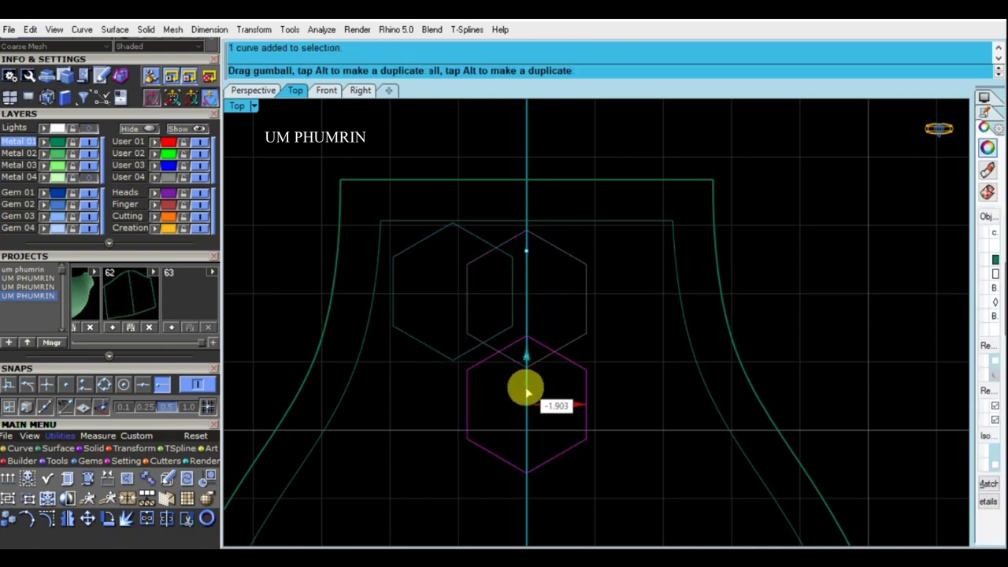
click(505, 329)
click(505, 319)
text(0)
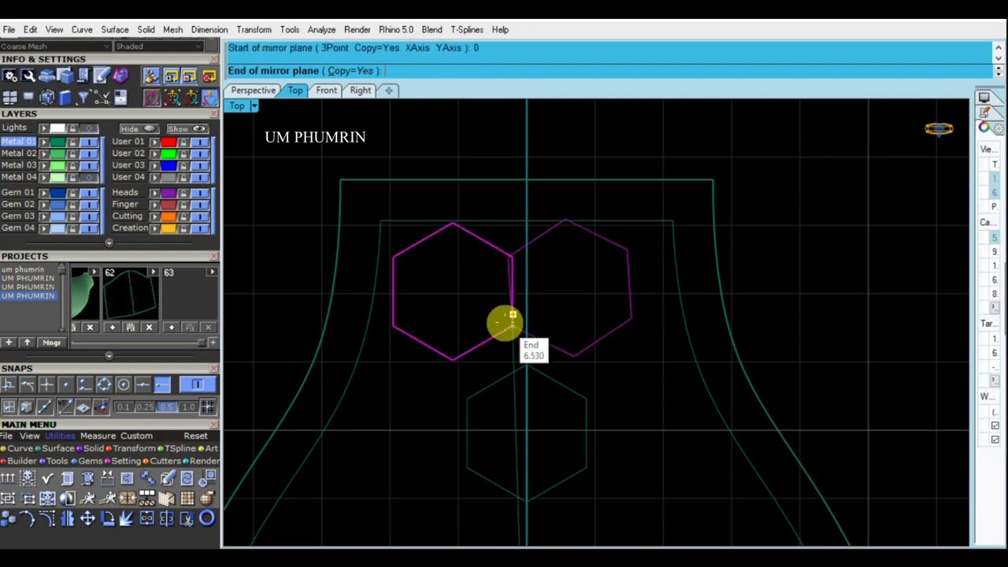
click(551, 326)
key(Escape)
Step: Measure the gap between hexagons with Distance and nudge the lower hexagon upward
text(d)
key(Return)
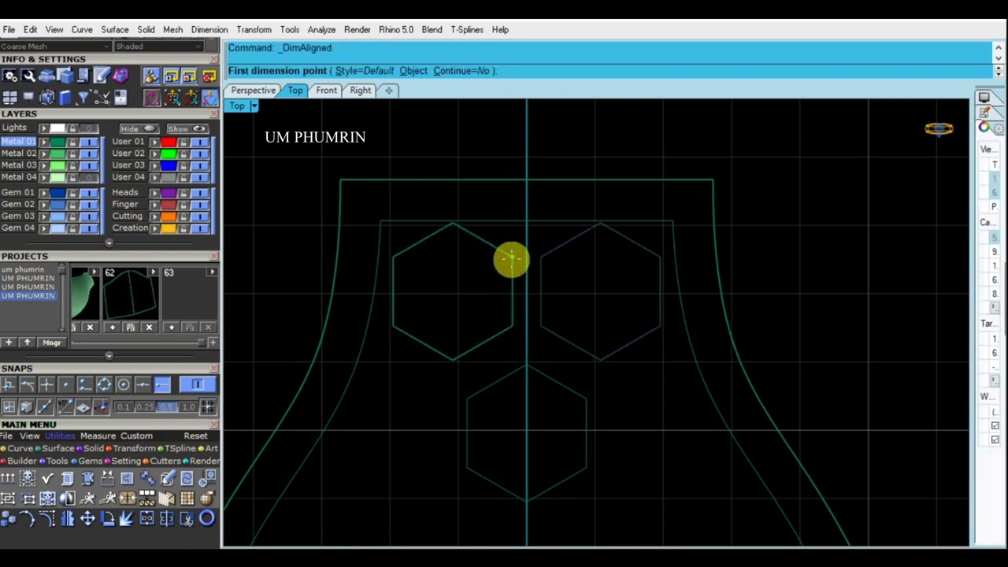
click(512, 257)
click(541, 259)
key(Escape)
scroll(571, 272, down, 2)
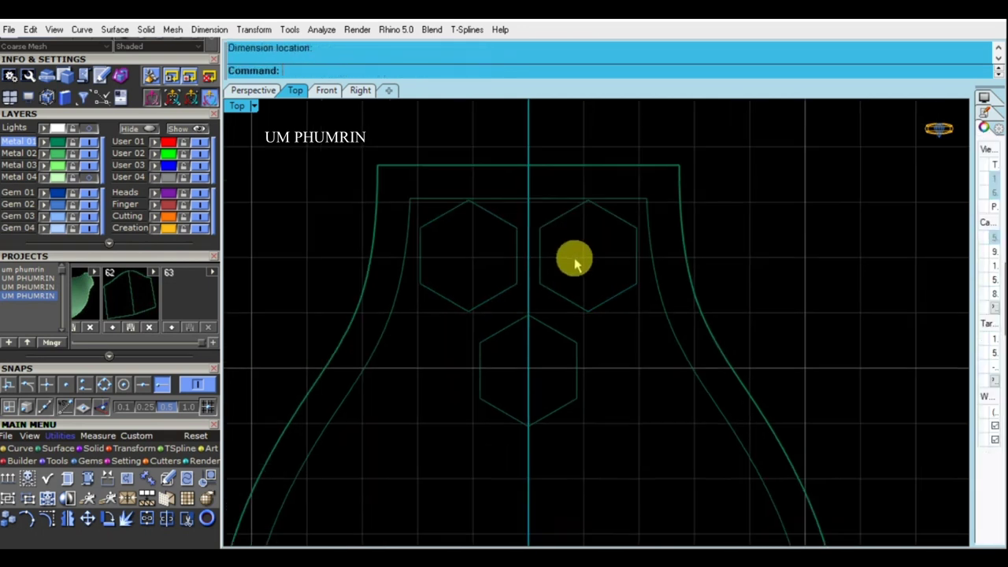
right_drag(597, 288, 559, 251)
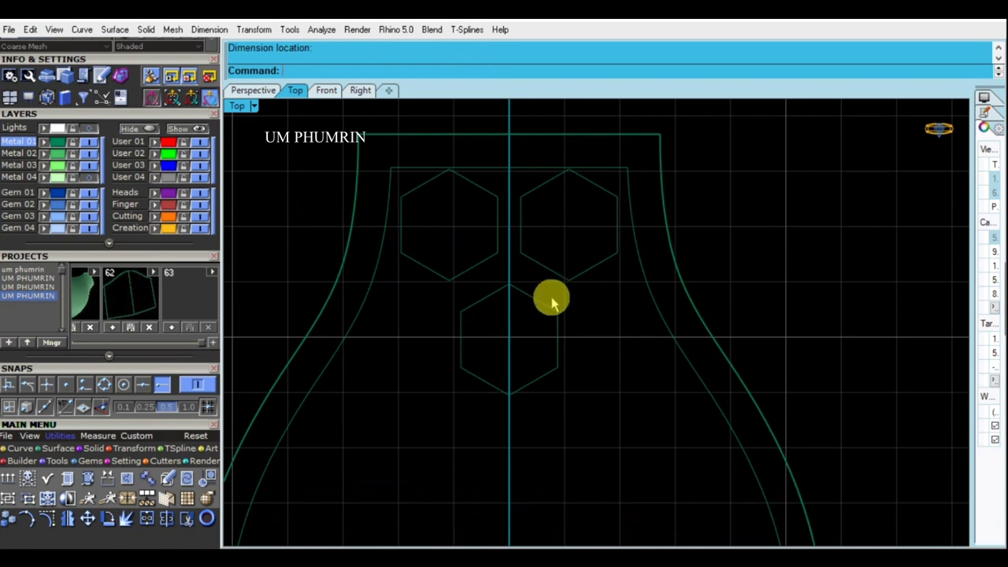
click(551, 302)
scroll(514, 292, up, 2)
drag(515, 308, 516, 288)
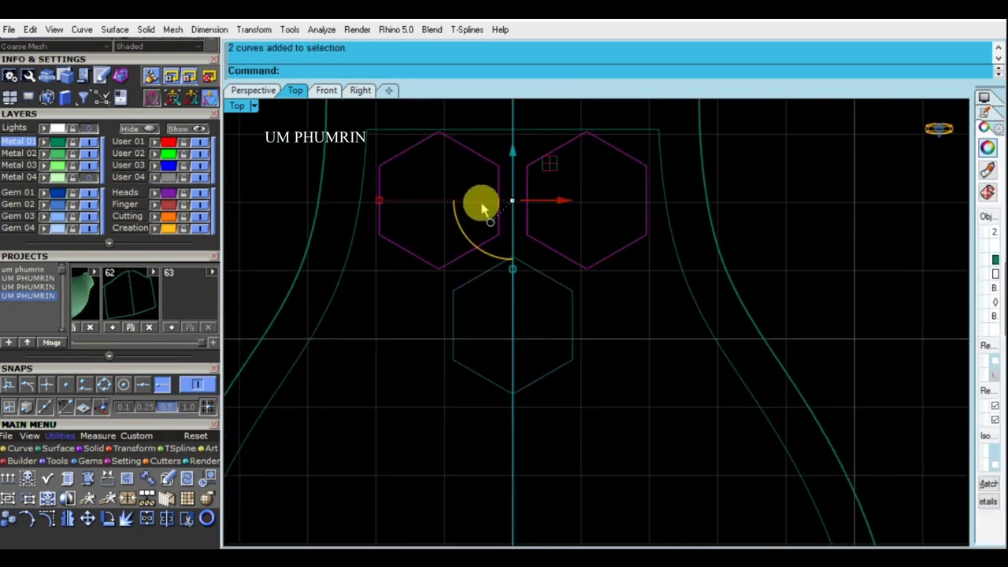
Step: Mirror the lower hexagon to add a copy on its right
text(m)
key(Return)
key(Escape)
drag(598, 370, 535, 339)
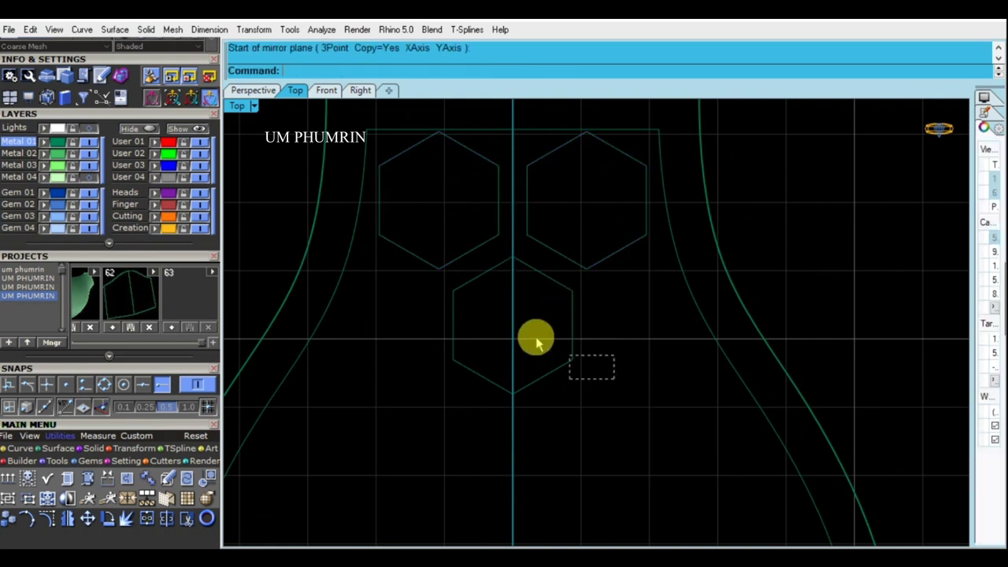
text(M)
key(Return)
click(585, 268)
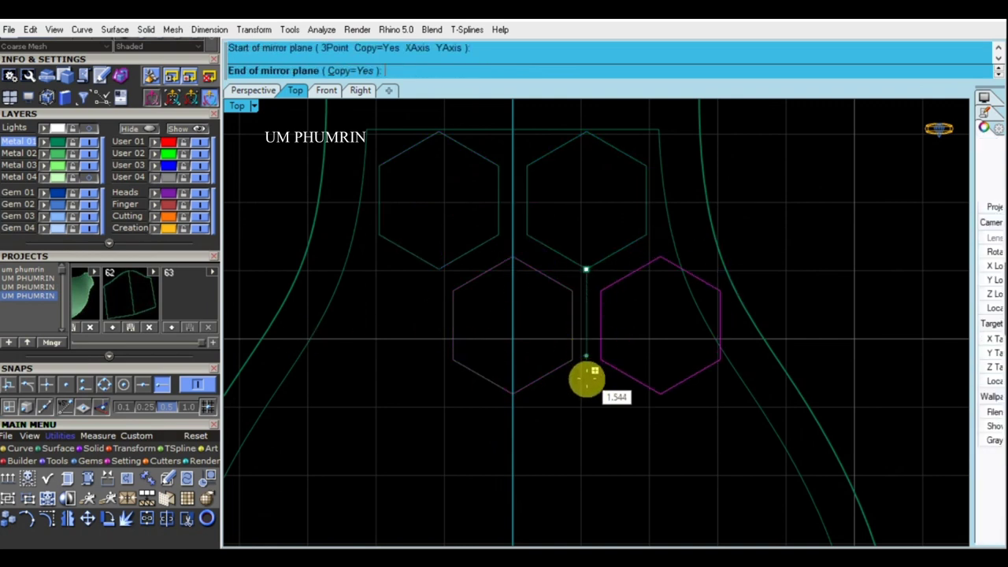
click(588, 381)
Step: Mirror the right hexagon leftward about the central hexagon to complete the row of three
drag(618, 425, 608, 354)
text(M)
key(Return)
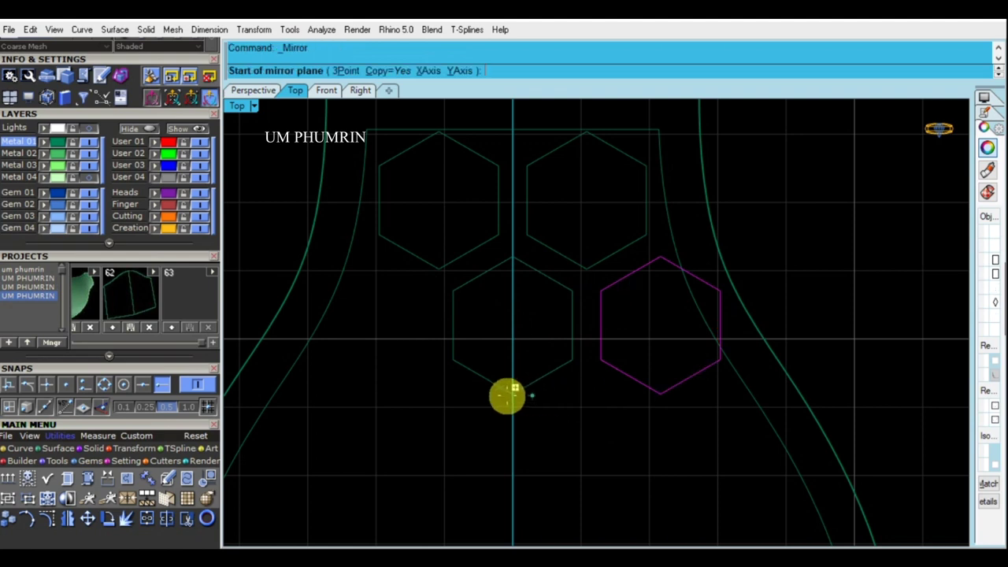
click(512, 394)
click(515, 462)
scroll(590, 338, down, 3)
scroll(590, 337, down, 3)
mouse_move(356, 164)
mouse_down()
mouse_move(612, 247)
mouse_move(596, 263)
mouse_up()
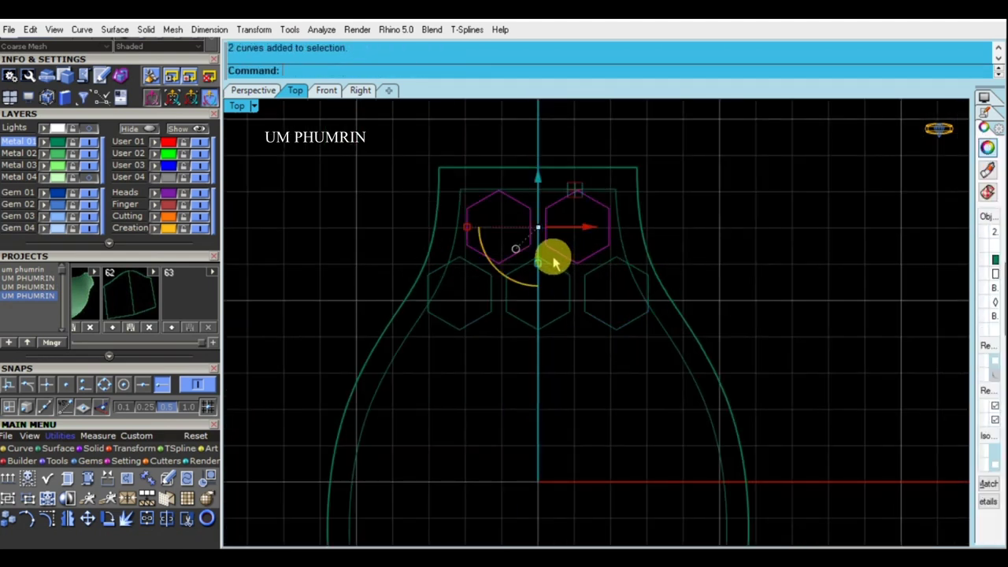
Step: Mirror the left hexagon, then mirror the top pair using Mid snap at an edge midpoint
scroll(554, 256, up, 2)
click(516, 251)
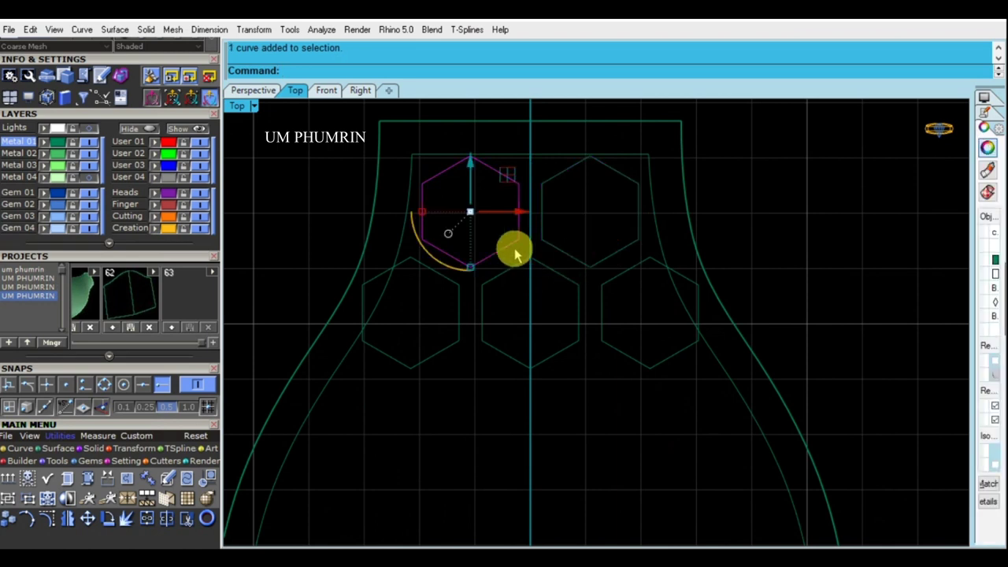
text(Mirror)
key(Return)
click(590, 267)
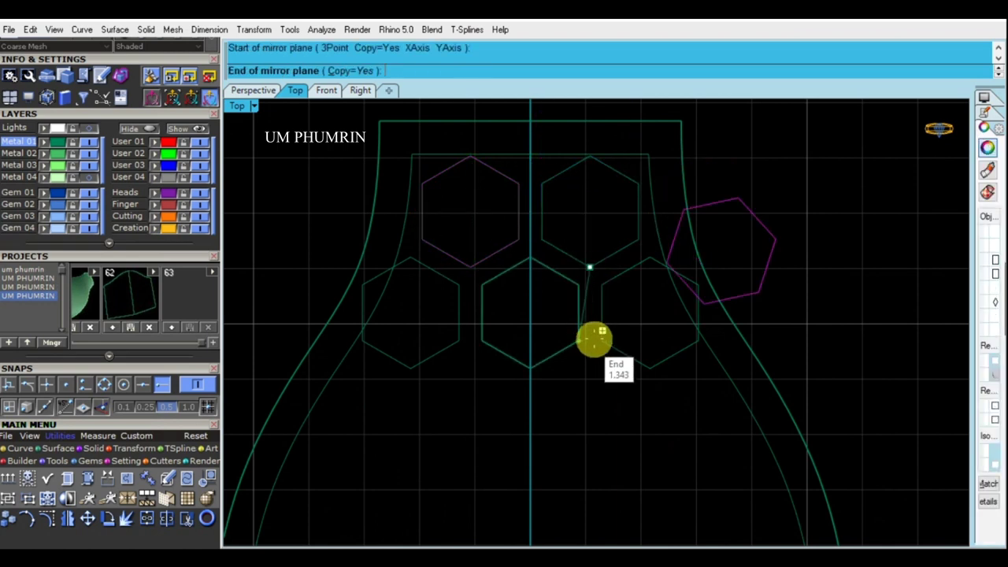
click(600, 346)
scroll(552, 300, down, 2)
drag(373, 180, 646, 331)
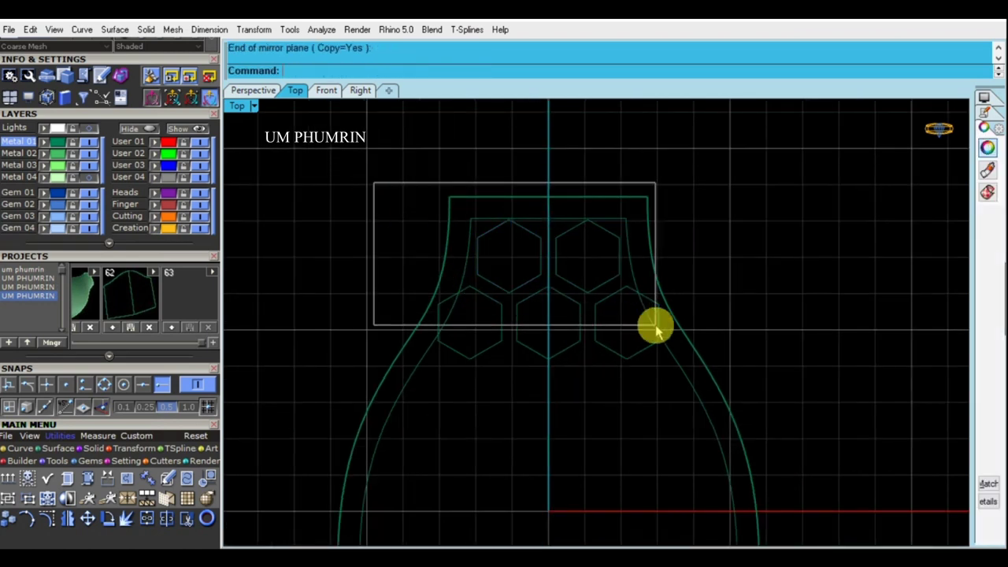
text(n)
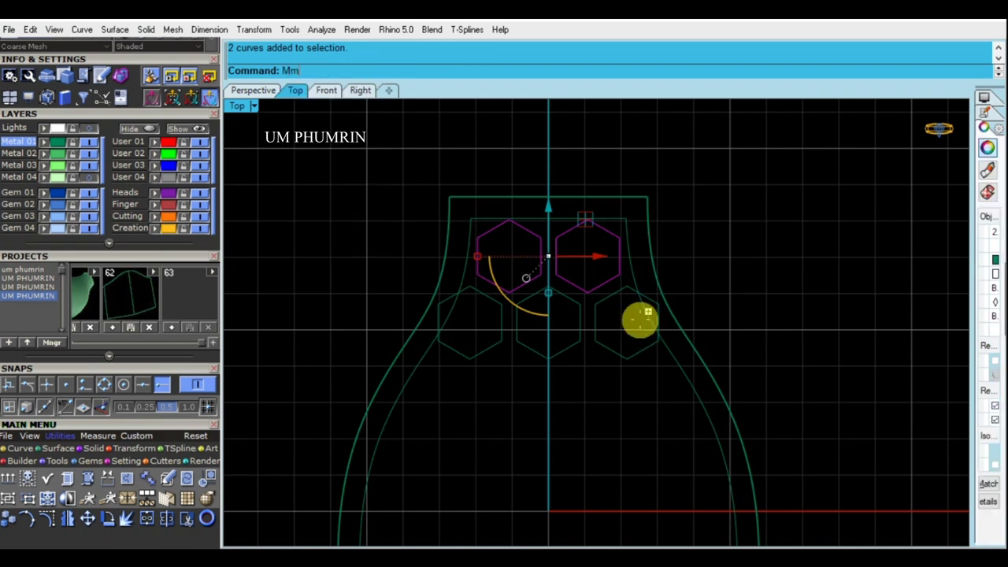
text(rror)
key(Return)
click(143, 384)
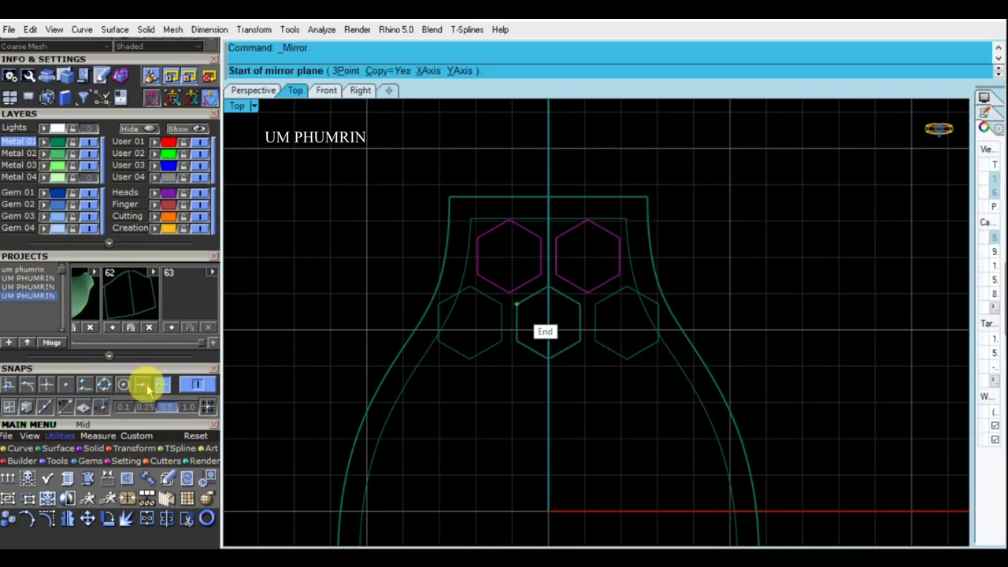
click(580, 321)
Step: Mirror the lower-left hexagon to the right, then mirror selected hexagons to add more copies
click(490, 405)
scroll(567, 421, up, 2)
text(rror)
key(Return)
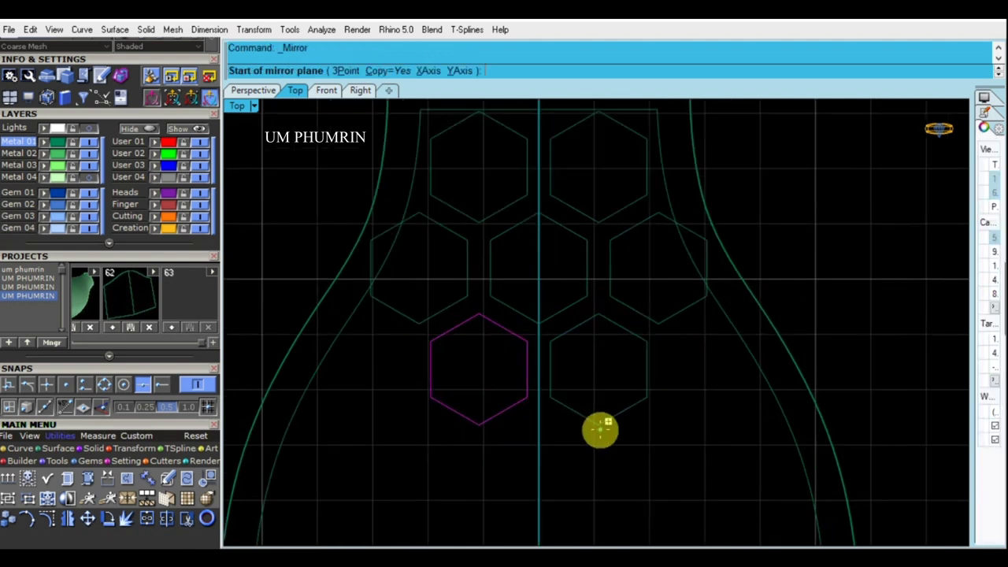
click(598, 425)
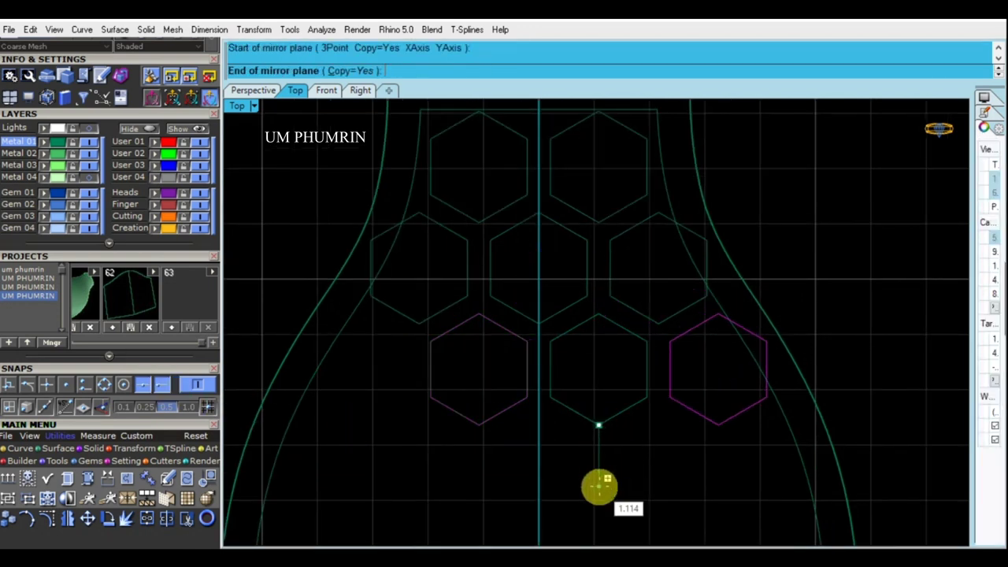
click(600, 479)
scroll(609, 476, down, 1)
click(587, 353)
click(479, 355)
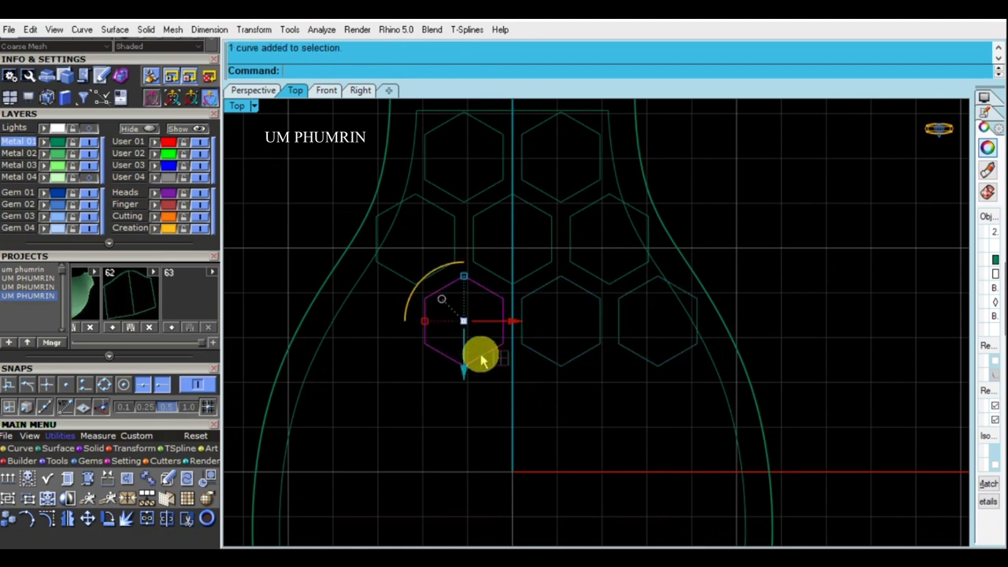
click(563, 335)
key(Return)
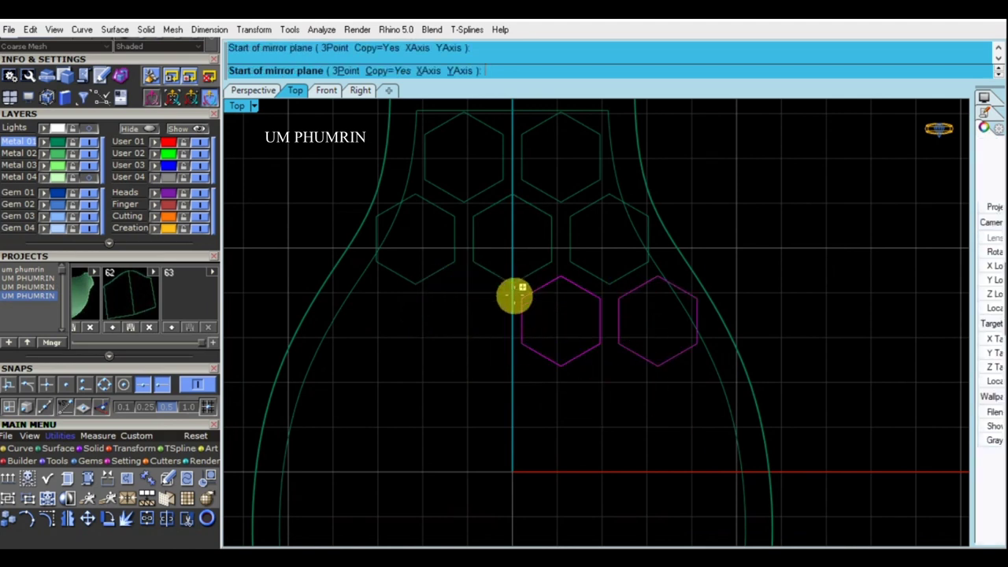
click(511, 283)
click(511, 404)
Step: Copy the middle row of three downward and mirror lower hexagons right, deleting a stray copy
scroll(449, 270, down, 1)
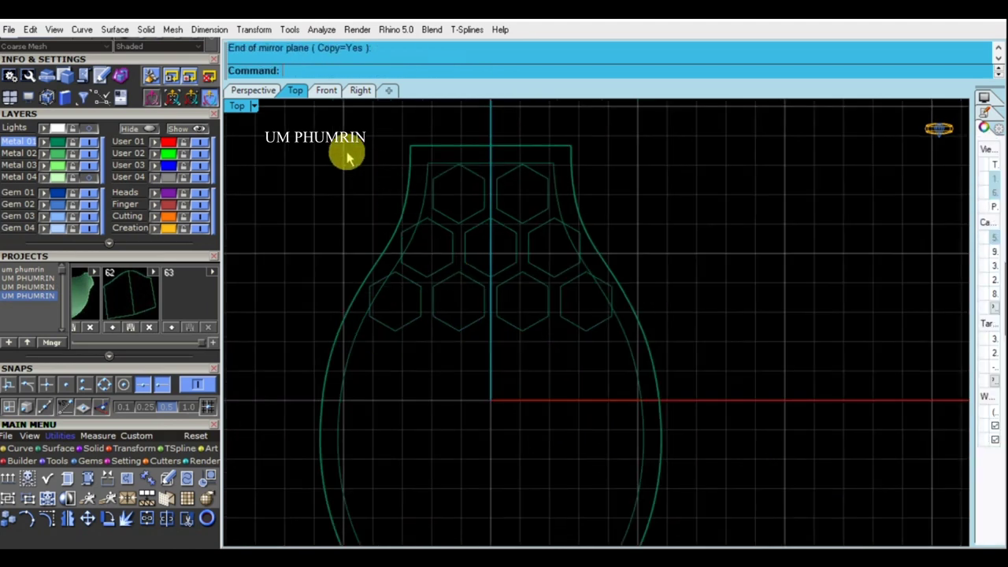
drag(344, 197, 614, 287)
key(Return)
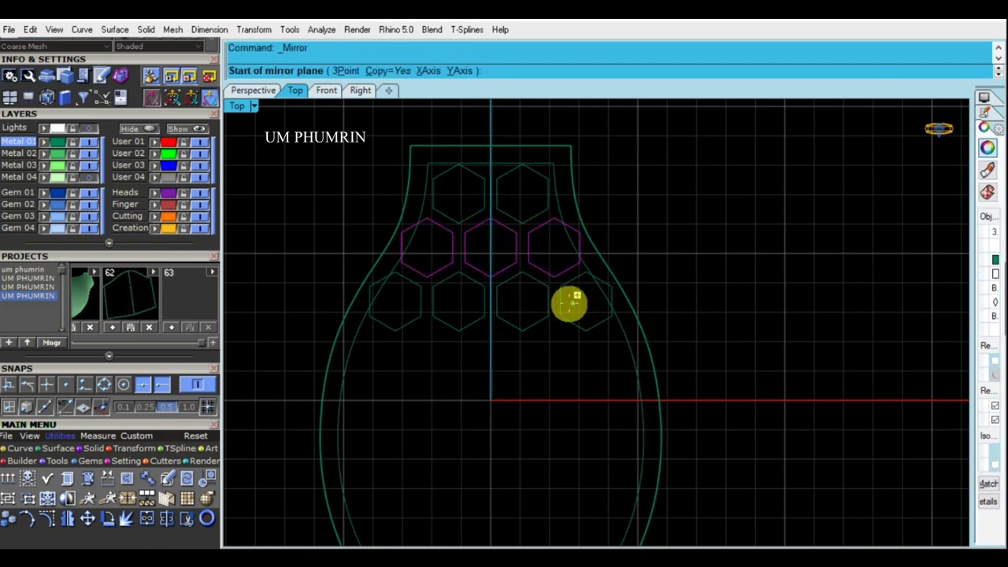
click(560, 301)
click(717, 303)
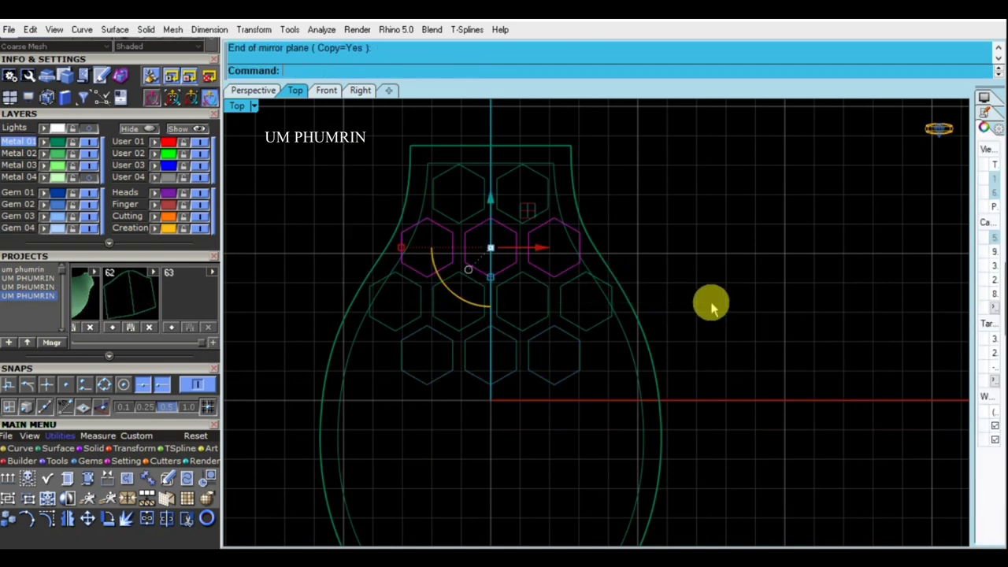
key(Escape)
click(441, 378)
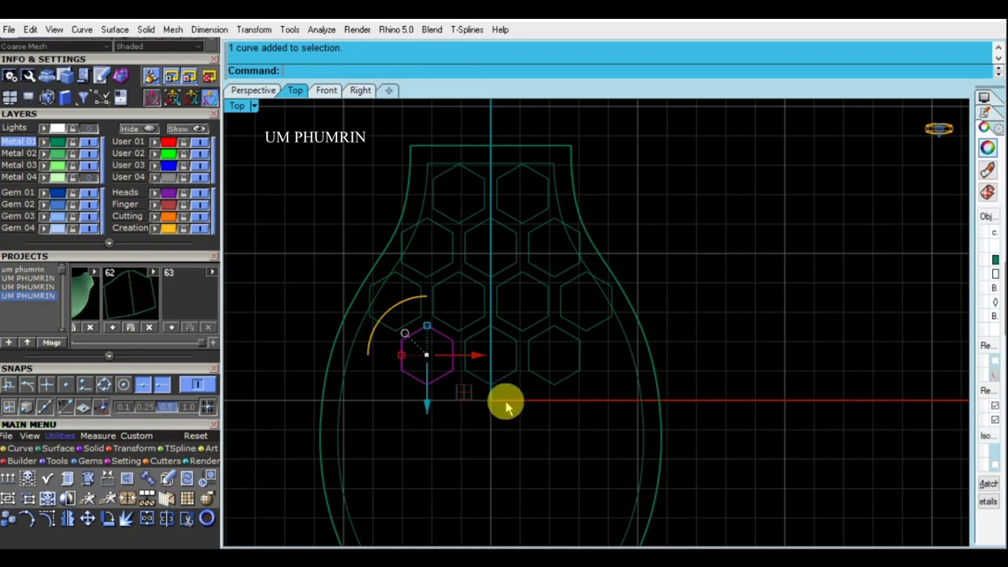
shift+click(499, 380)
right_click(547, 385)
click(555, 385)
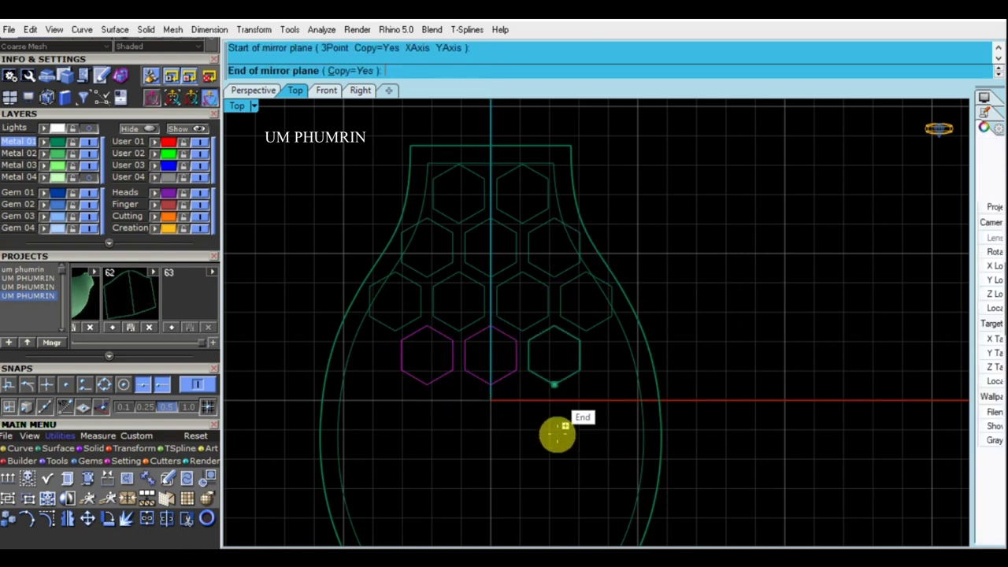
click(556, 445)
click(682, 322)
key(Delete)
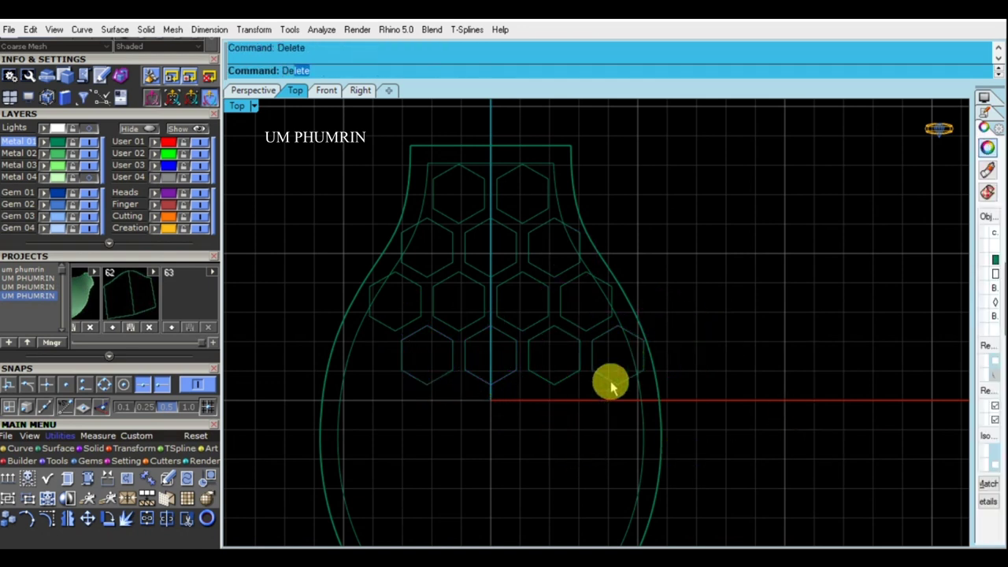
Step: Mirror the right hexagon leftward across the centre line, then copy the upper rows downward
click(602, 370)
right_click(493, 394)
click(490, 384)
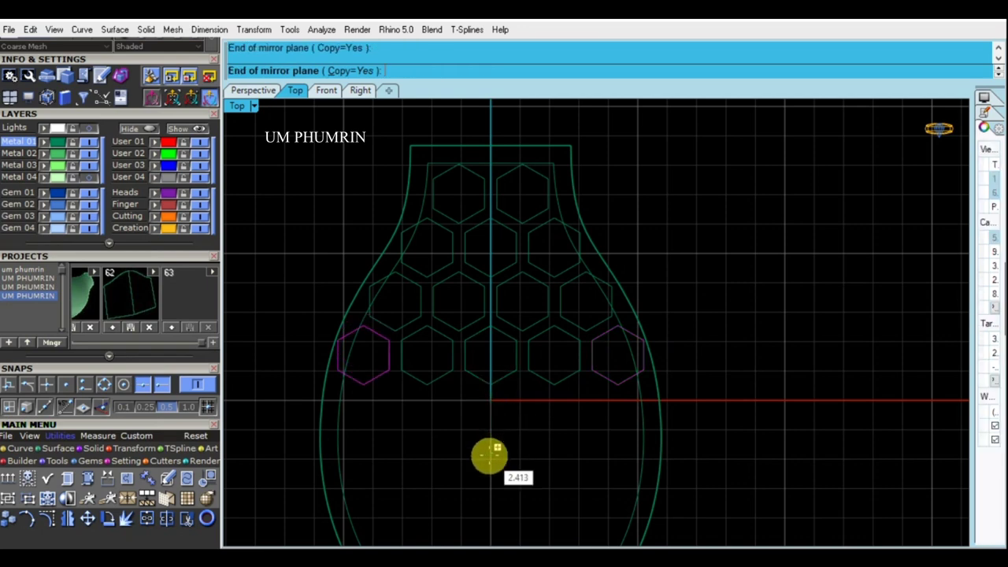
click(490, 455)
scroll(504, 410, down, 3)
drag(383, 275, 586, 362)
right_click(622, 371)
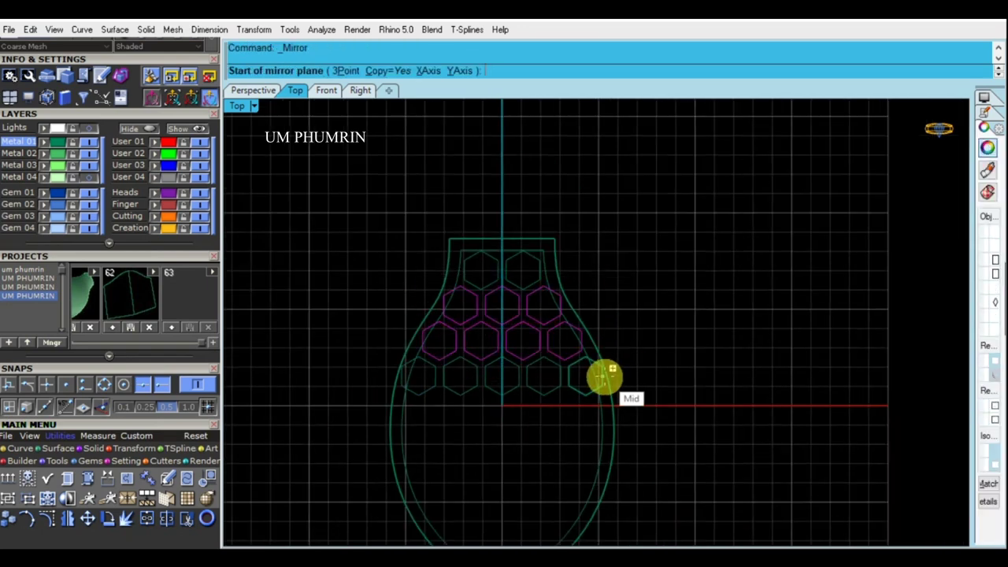
click(604, 378)
click(691, 380)
scroll(666, 342, up, 2)
scroll(473, 369, up, 2)
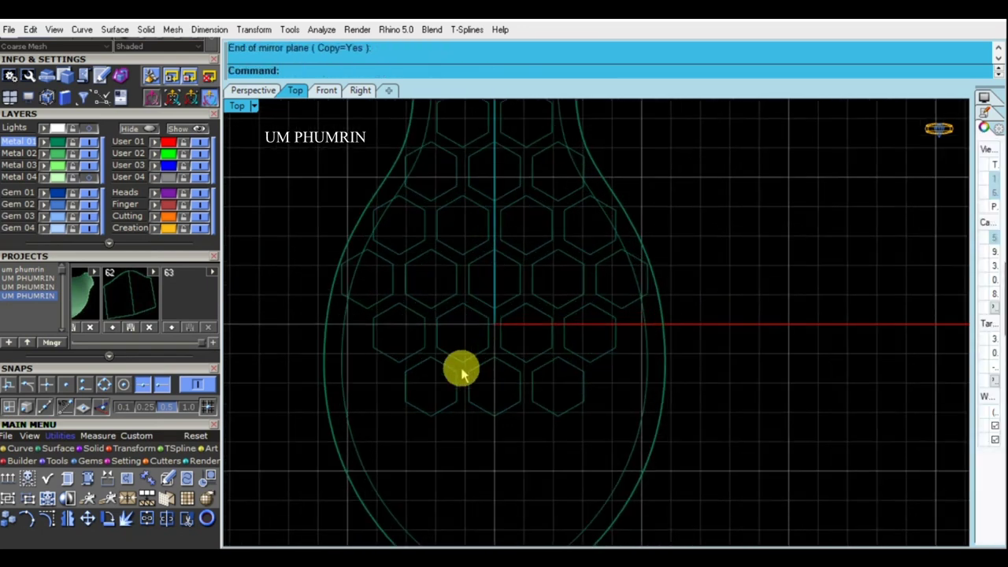
Step: Mirror-copy the three middle-row hexagons about a hexagon midpoint and delete the misplaced copies
drag(384, 337, 386, 339)
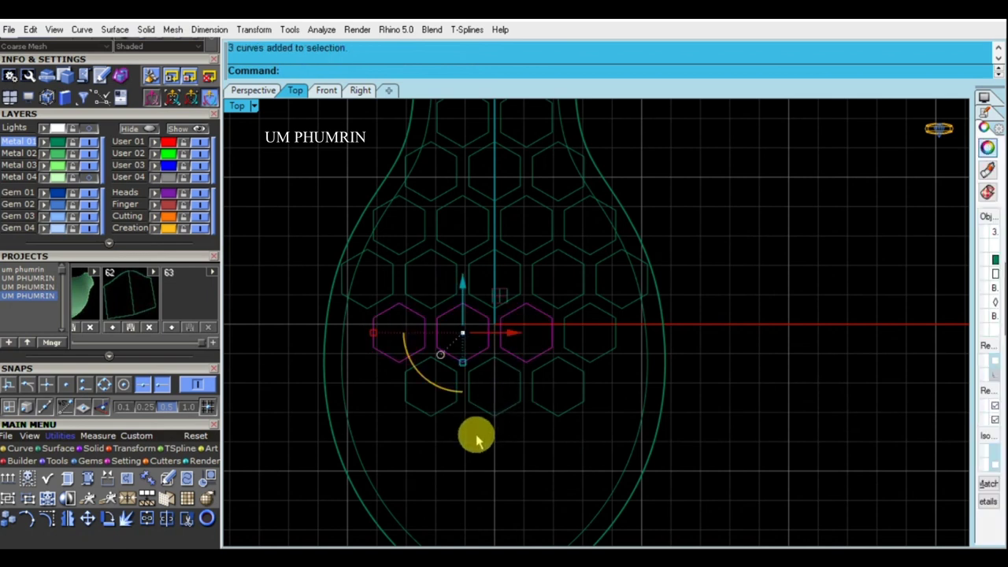
right_click(586, 406)
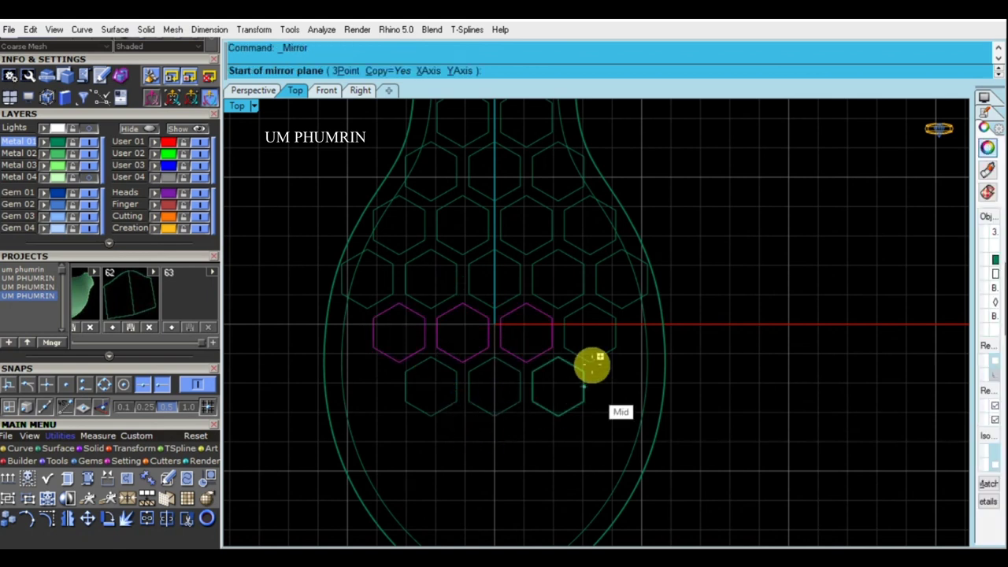
click(590, 362)
click(604, 405)
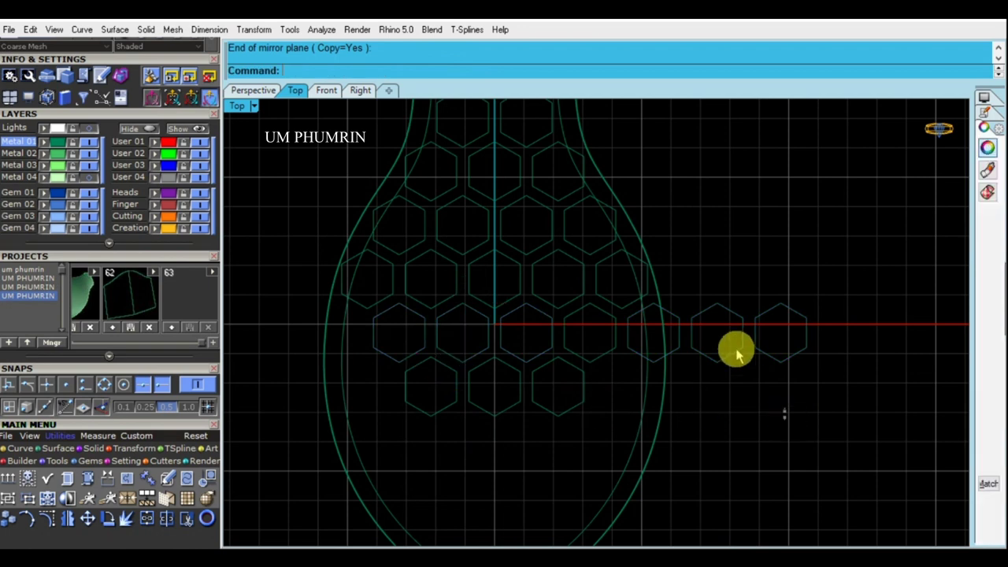
drag(770, 387, 715, 299)
key(Delete)
Step: Mirror-copy the bottom row of three hexagons, then delete the nine left-side hexagons
drag(398, 354, 590, 428)
right_click(567, 421)
click(558, 417)
click(561, 468)
scroll(696, 439, down, 2)
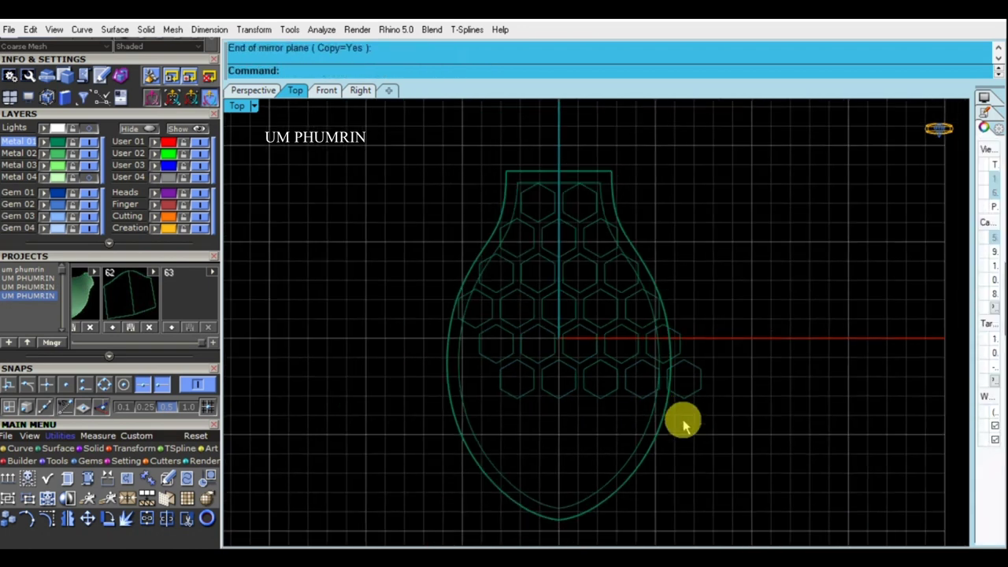
drag(394, 149, 556, 441)
right_drag(561, 453, 547, 383)
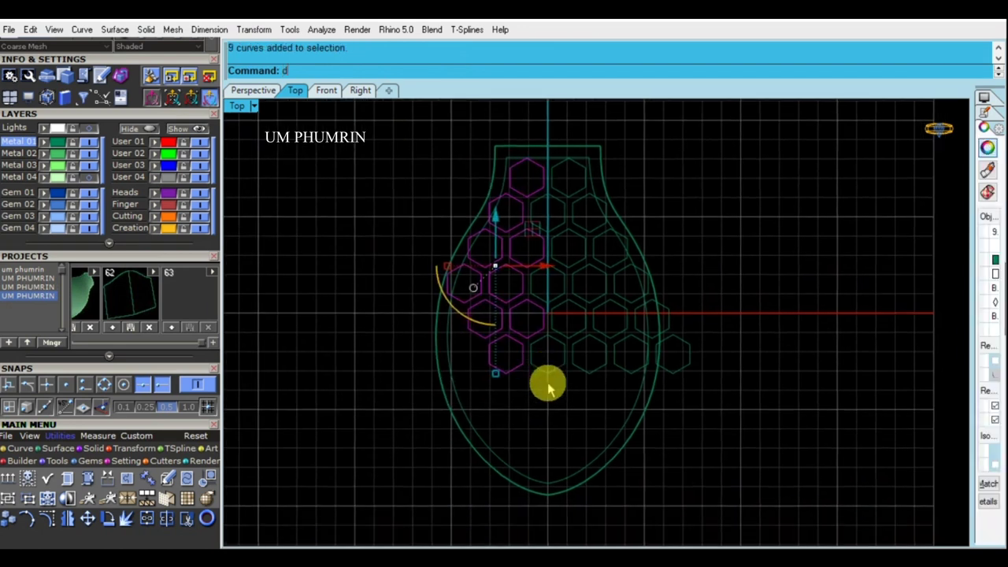
key(Delete)
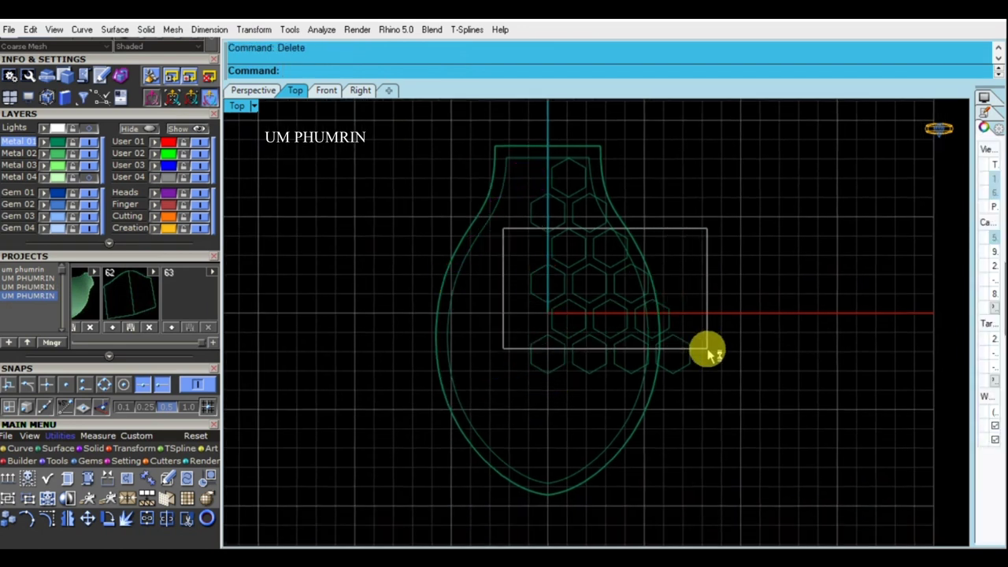
Step: Mirror-copy the nine hexagons right of centre to extend the grid further down
drag(504, 232, 701, 345)
right_click(697, 338)
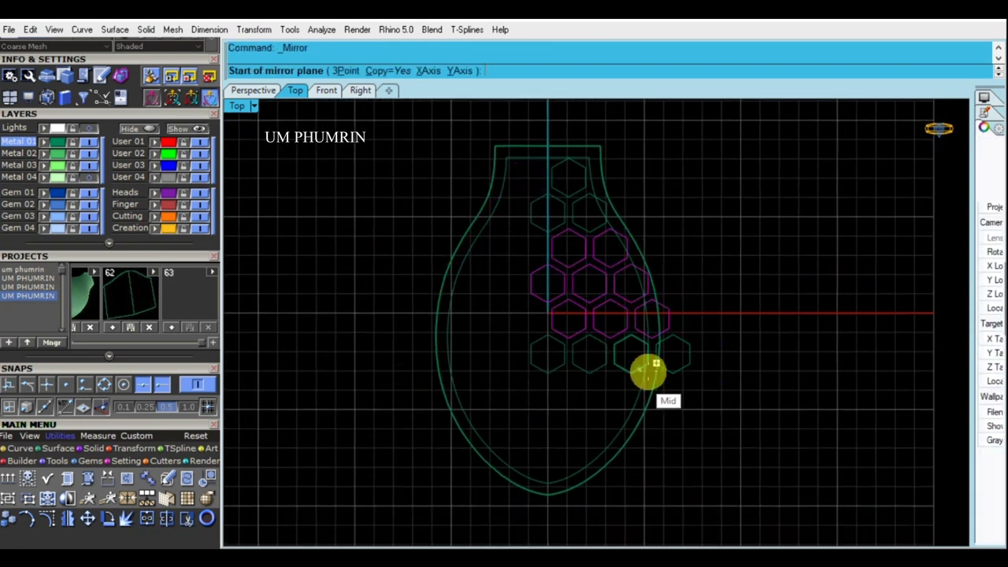
click(690, 355)
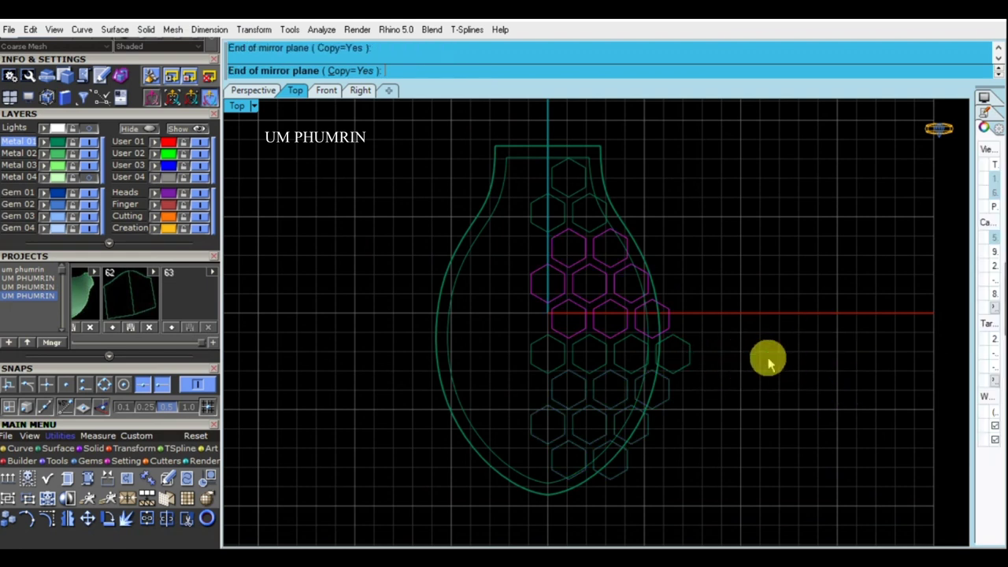
click(769, 364)
Step: Mirror the right-half hexagons about the origin onto the left side, then select everything inside the outline
drag(544, 125, 780, 535)
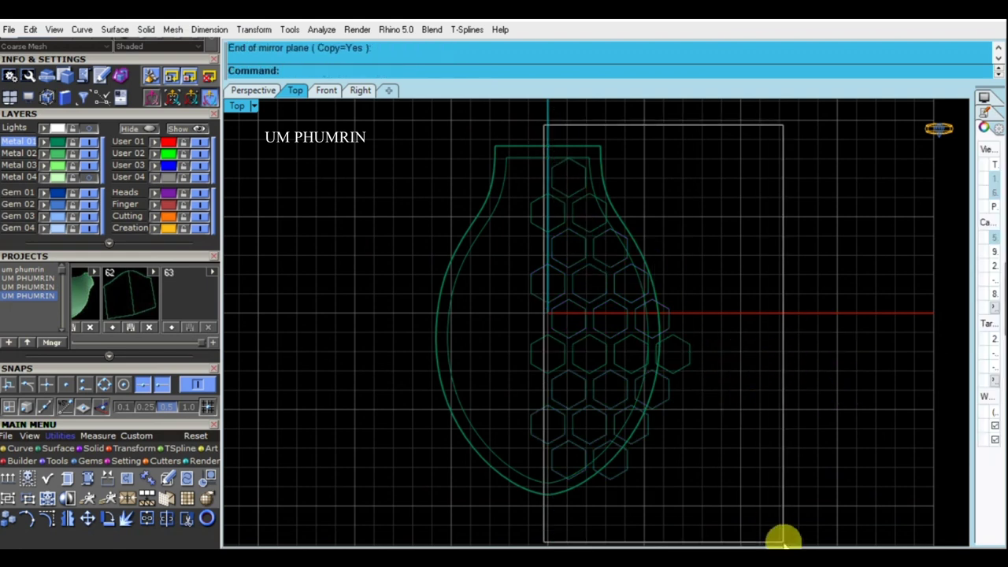
right_click(711, 443)
text(0)
key(Return)
text(0)
key(BackSpace)
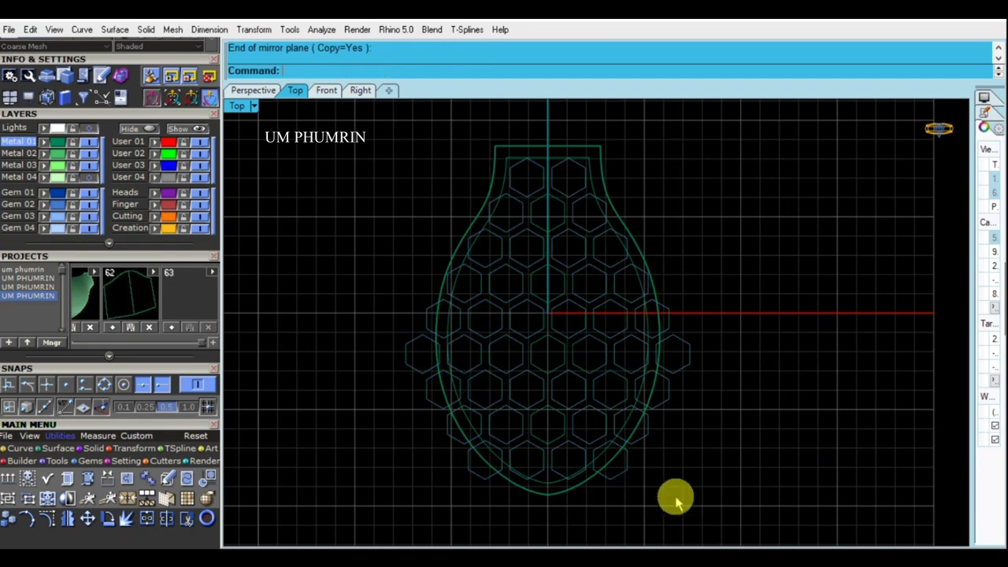
scroll(551, 354, down, 2)
drag(412, 191, 671, 484)
scroll(599, 197, up, 3)
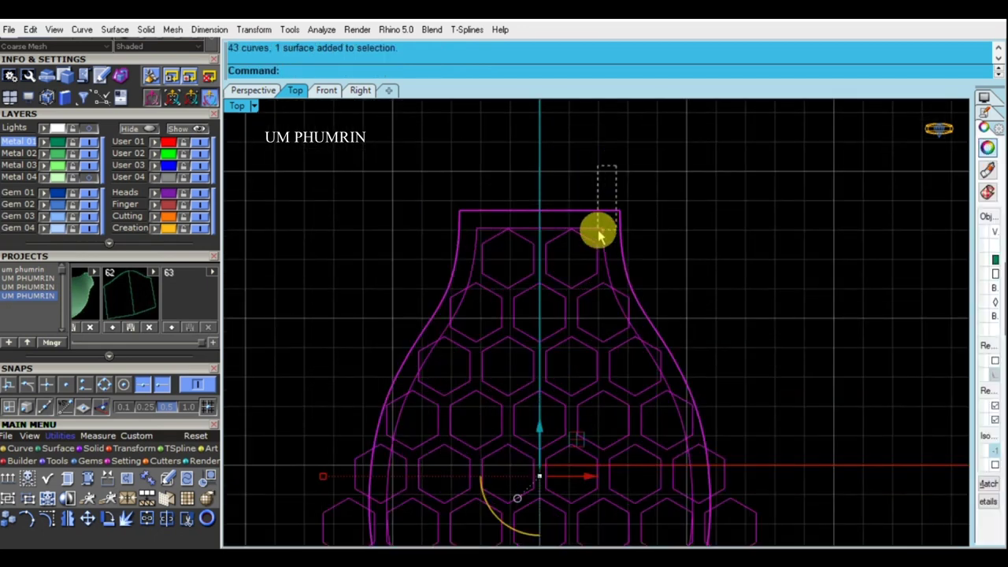
Step: Delete the inner border curve, keeping the outer outline and surface
ctrl+drag(617, 167, 599, 234)
scroll(522, 231, down, 2)
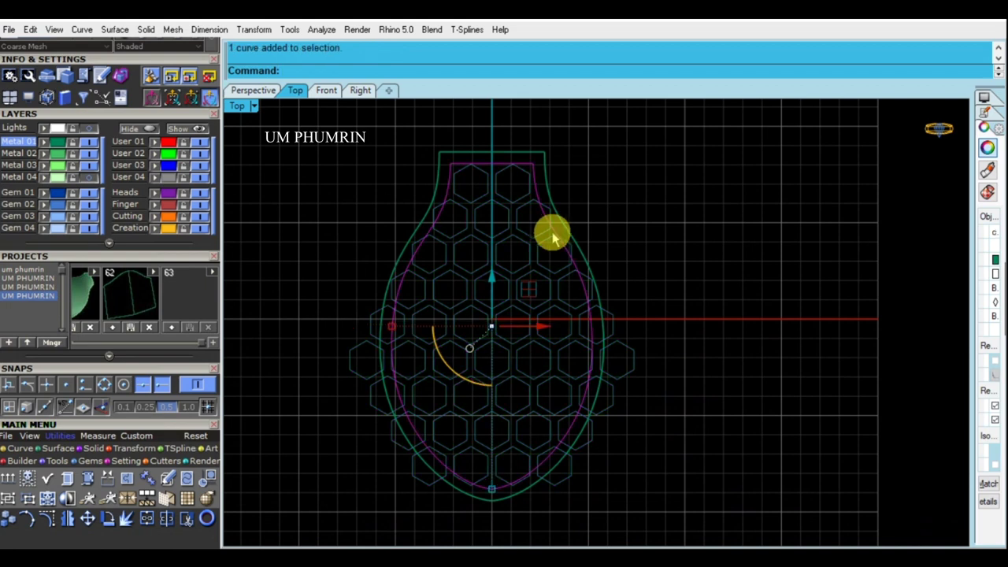
key(Delete)
Step: Offset the pendant's outer outline by 1 and remove the leftover curve
click(565, 230)
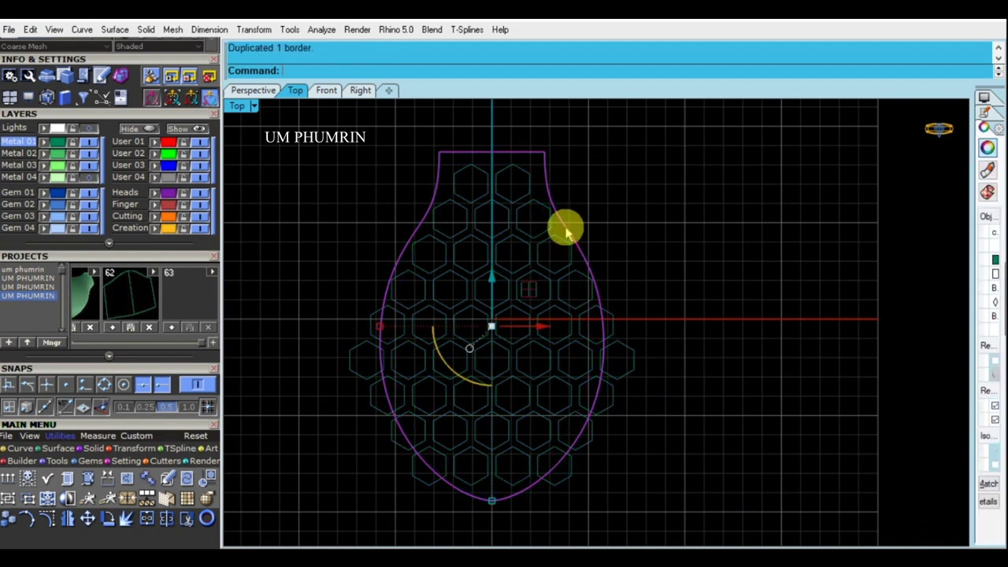
text(o)
key(Return)
text(1)
key(Return)
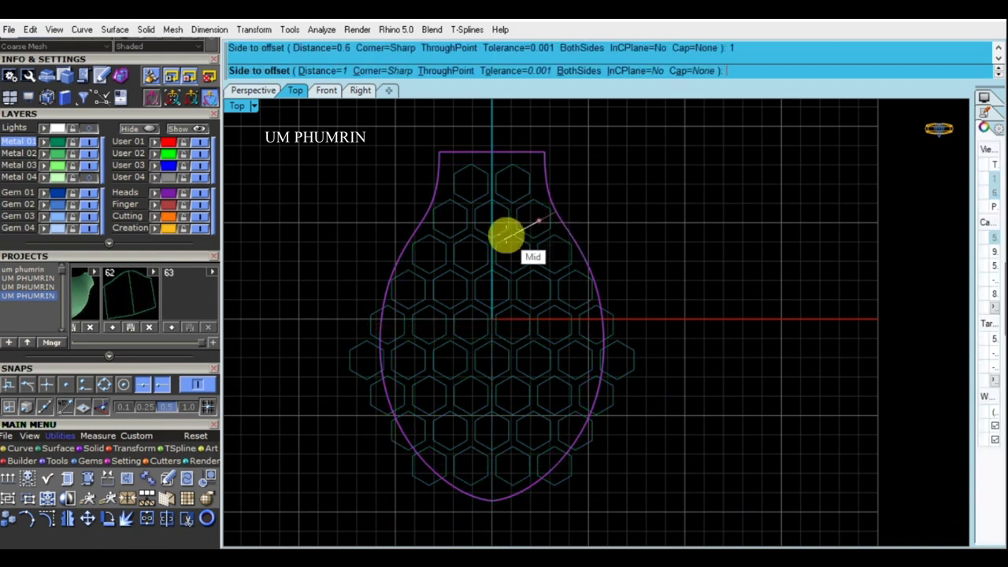
click(504, 232)
scroll(541, 223, up, 1)
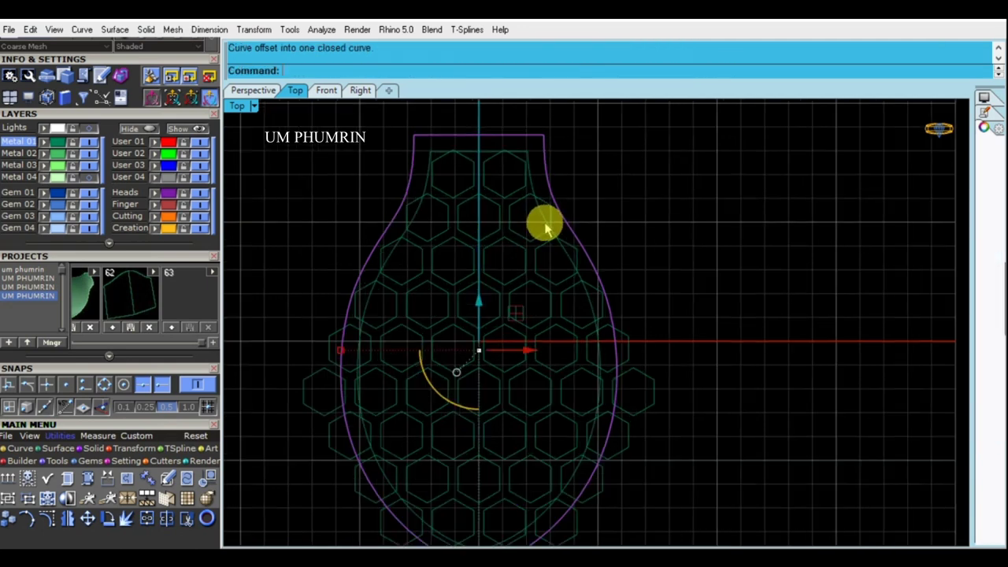
text(d)
key(Return)
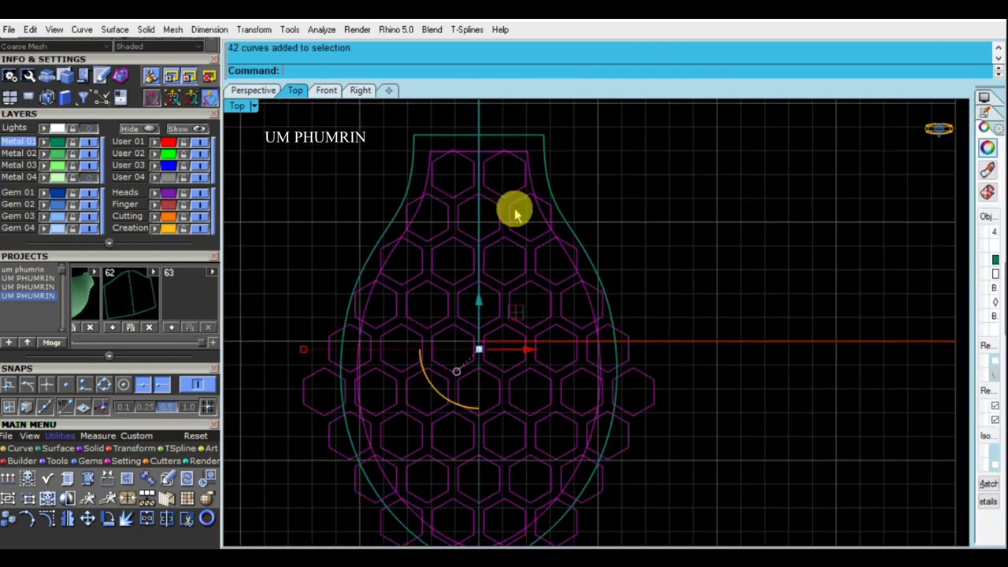
Step: Trim the 42 hexagon curves against the border, cutting away segments outside it
click(531, 249)
click(547, 243)
text(Trim)
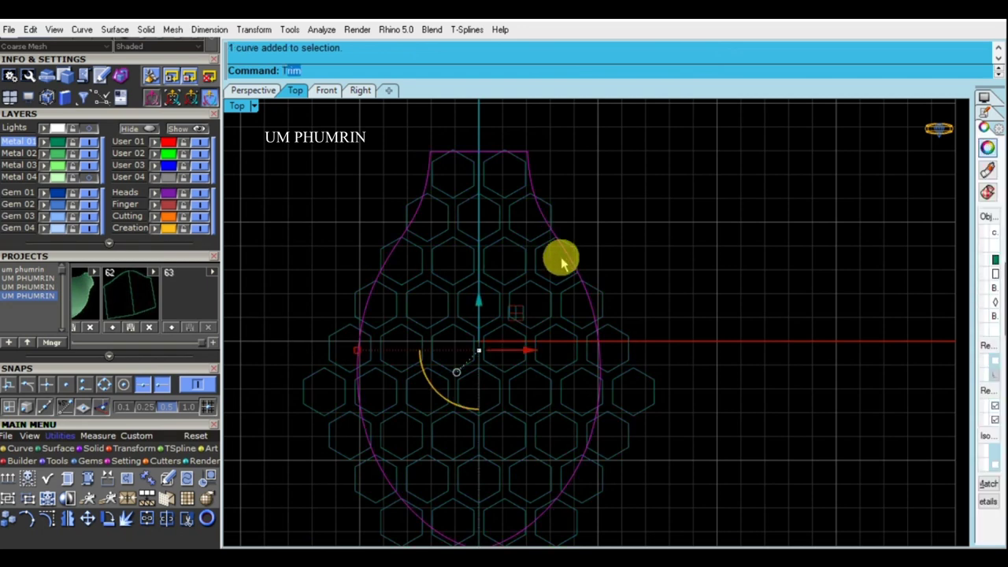
key(Return)
scroll(608, 270, down, 2)
scroll(608, 270, down, 1)
drag(650, 237, 614, 325)
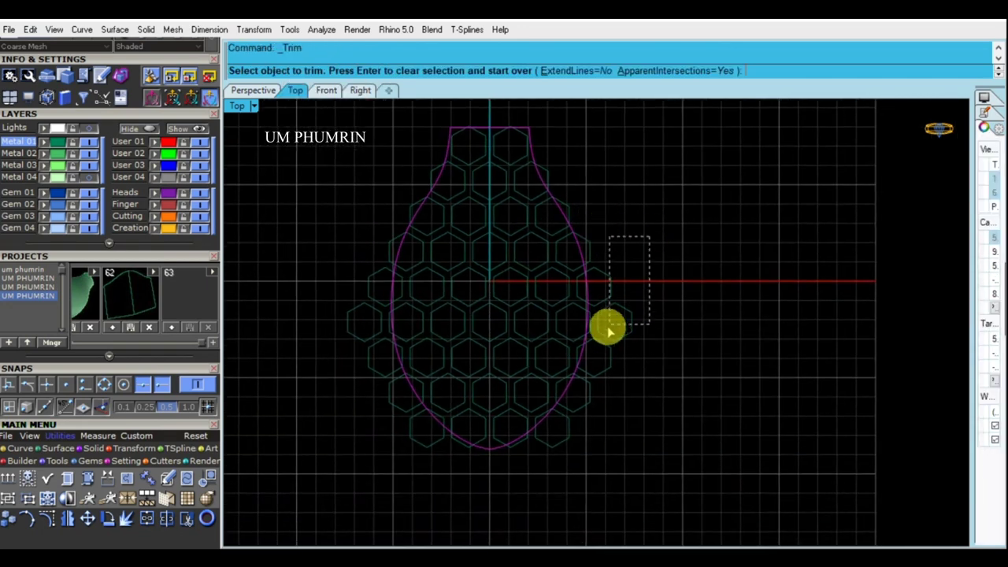
scroll(598, 329, up, 2)
scroll(590, 334, up, 1)
right_drag(622, 372, 696, 344)
drag(714, 354, 622, 394)
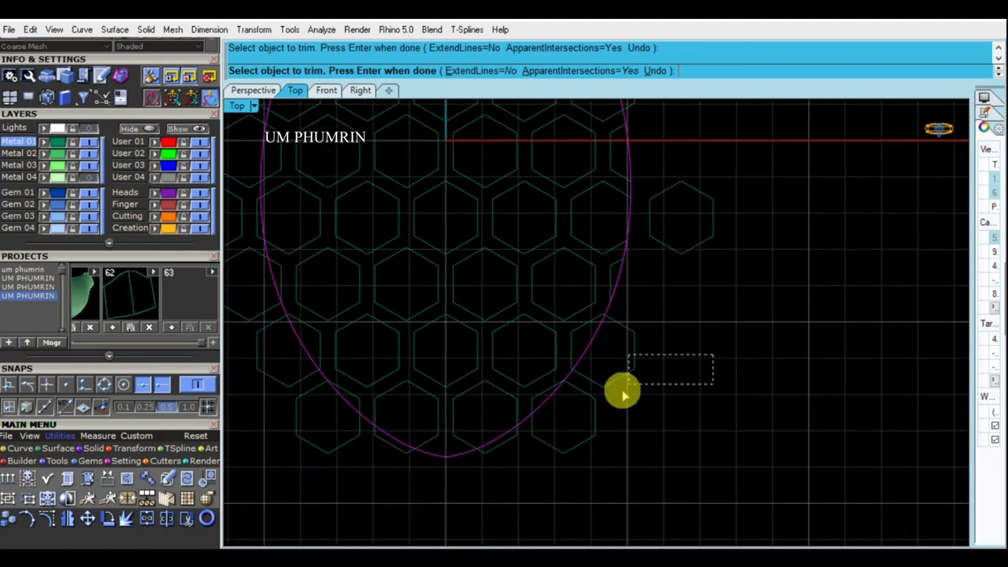
right_drag(615, 386, 649, 340)
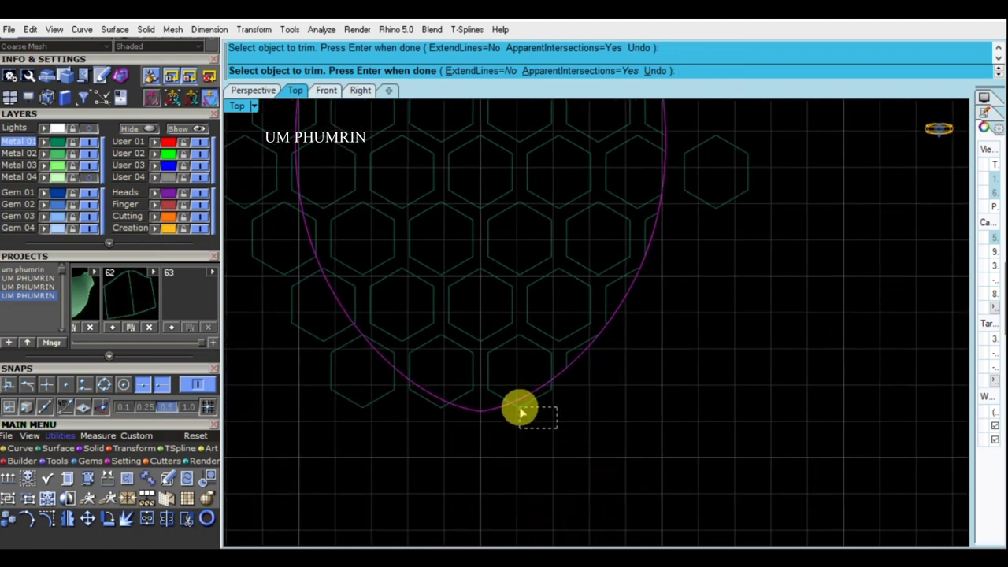
Step: Finish trimming along the rest of the outline, then undo the trim to restore untrimmed hexagons
scroll(441, 410, up, 1)
key(Left)
key(Up)
key(Left)
key(Up)
key(Up)
key(Up)
key(Up)
key(Up)
key(Up)
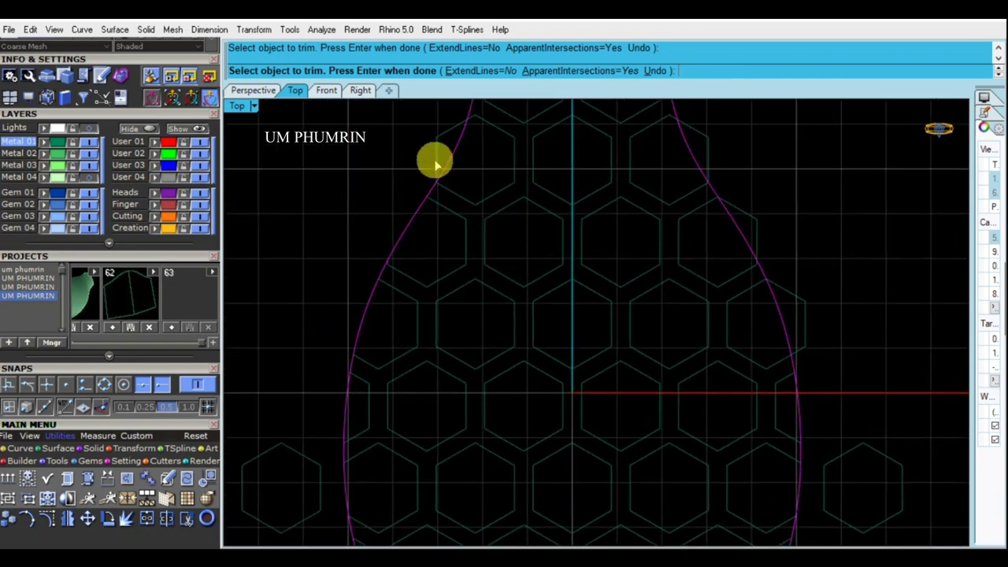
key(Up)
key(Up)
key(Right)
key(Right)
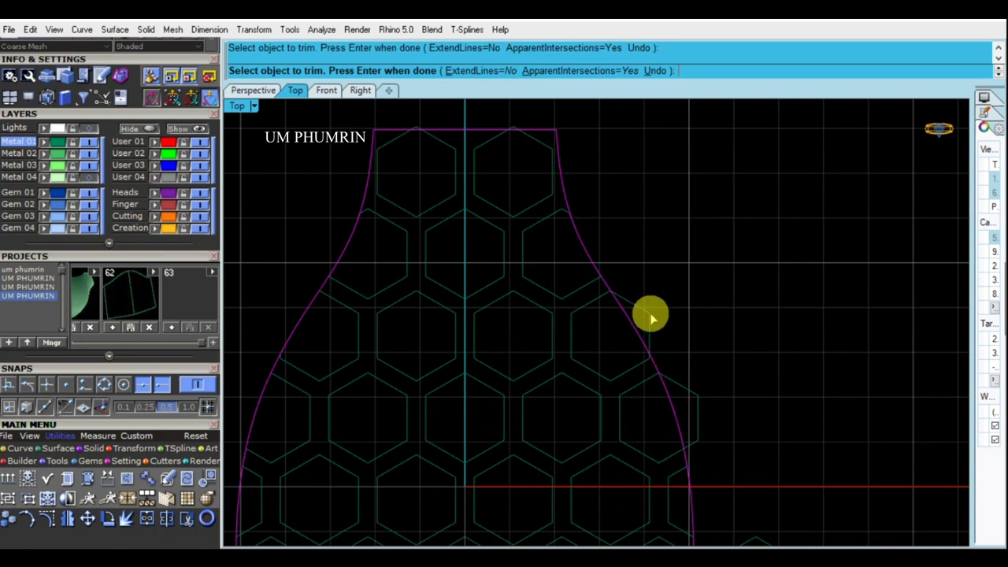
key(Down)
key(Down)
key(Down)
key(Down)
key(Return)
scroll(657, 292, down, 4)
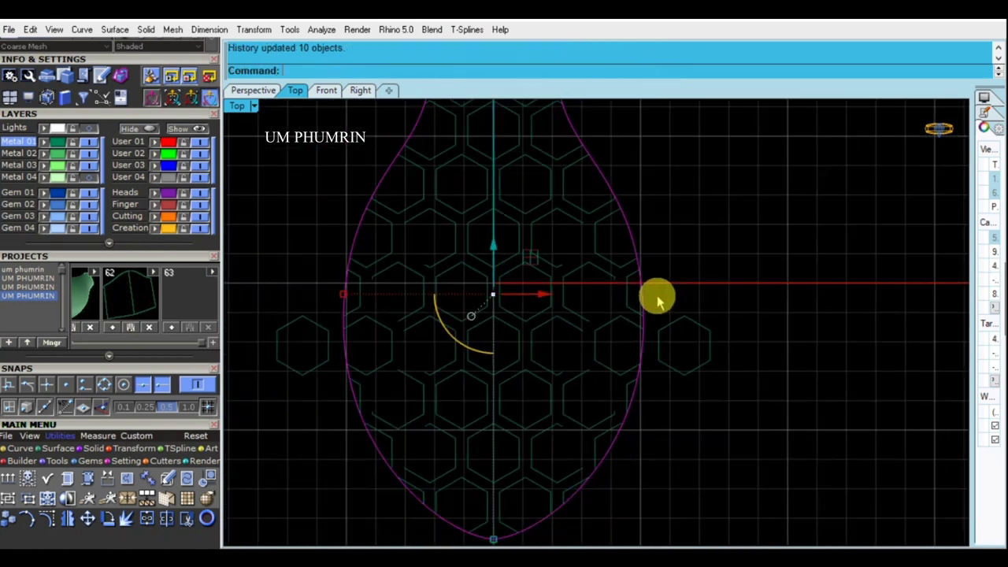
key(ctrl+z)
key(Escape)
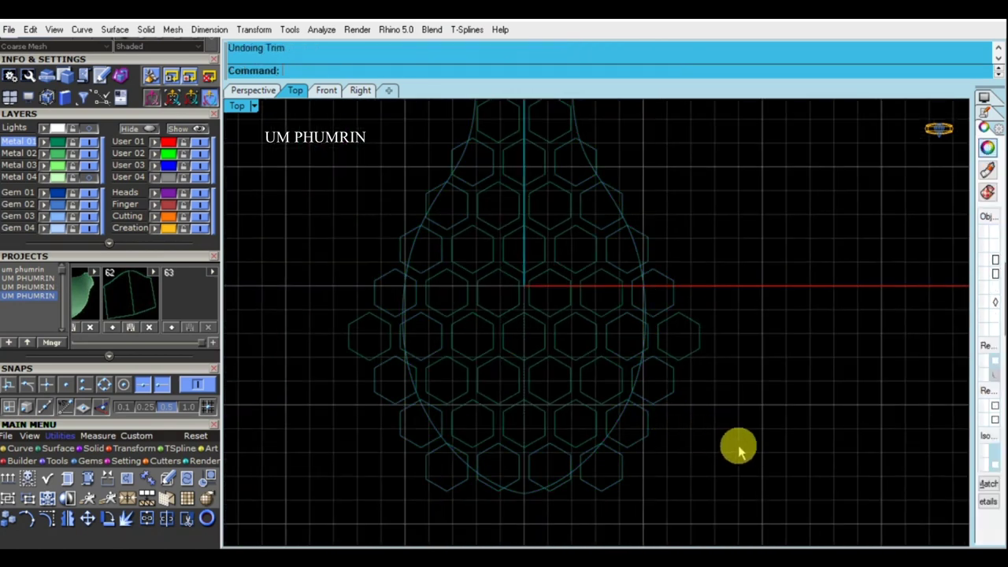
Step: Select the 42 hexagon curves and show the hidden pendant shell and gems
scroll(720, 473, down, 1)
drag(393, 179, 403, 185)
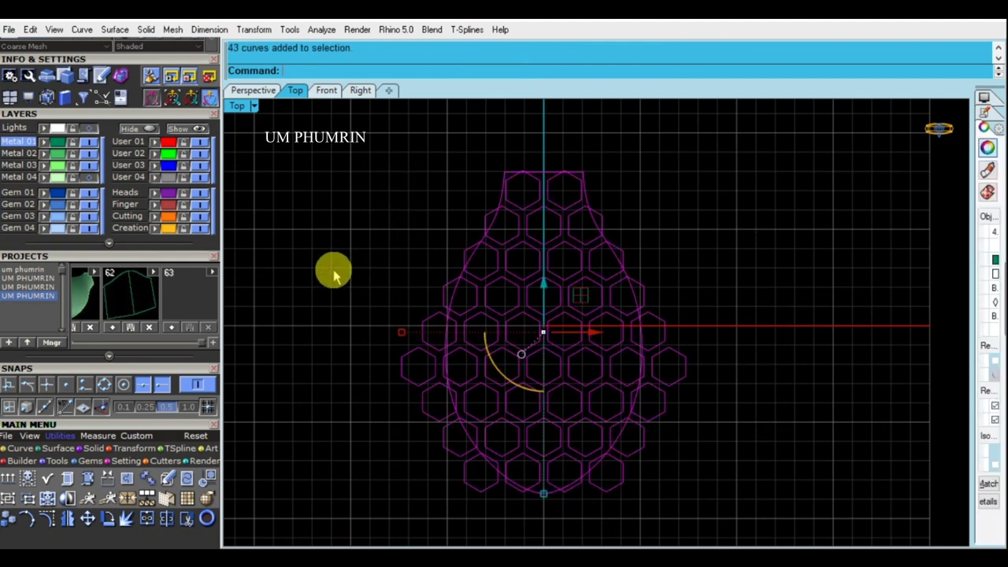
key(Escape)
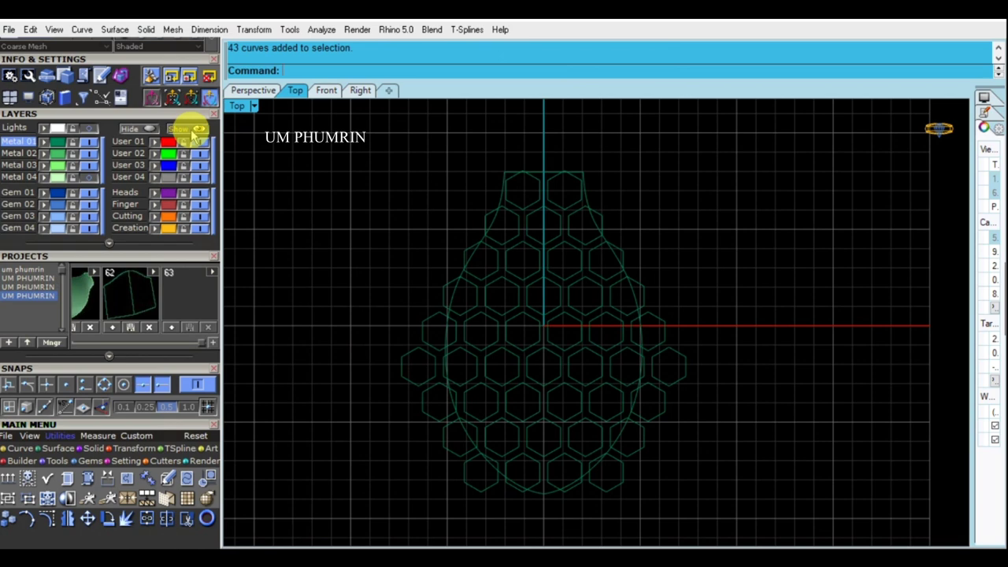
drag(559, 254, 337, 188)
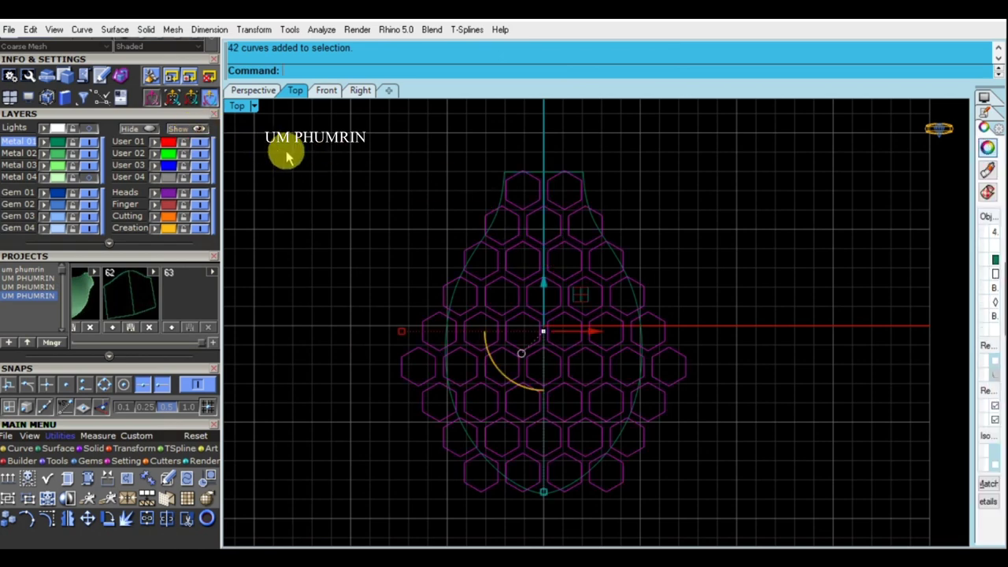
click(183, 129)
Step: Inspect the honeycomb against the pendant in Perspective view and select all objects
click(248, 89)
right_drag(391, 164, 756, 367)
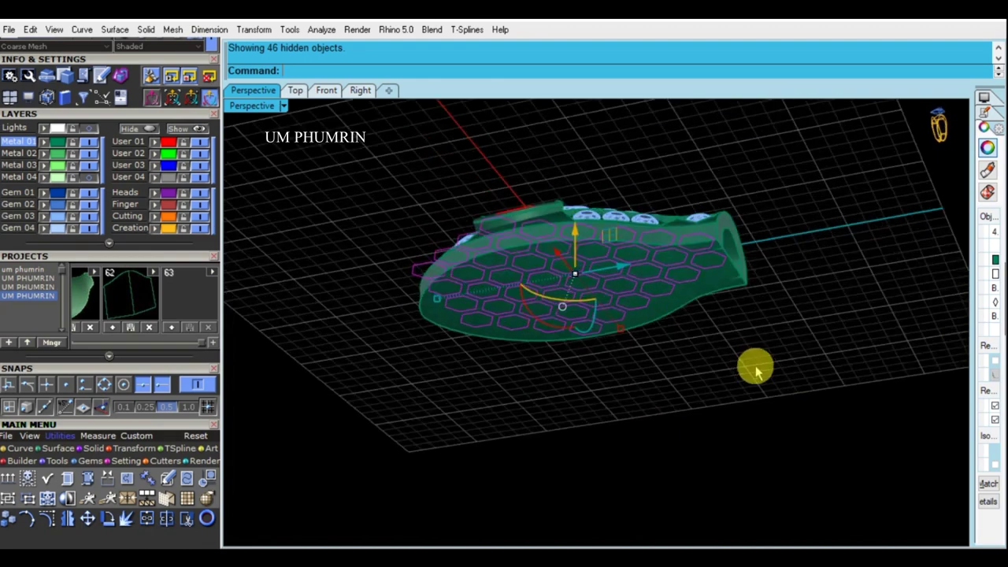
scroll(756, 367, up, 3)
click(565, 276)
click(153, 97)
key(ctrl+a)
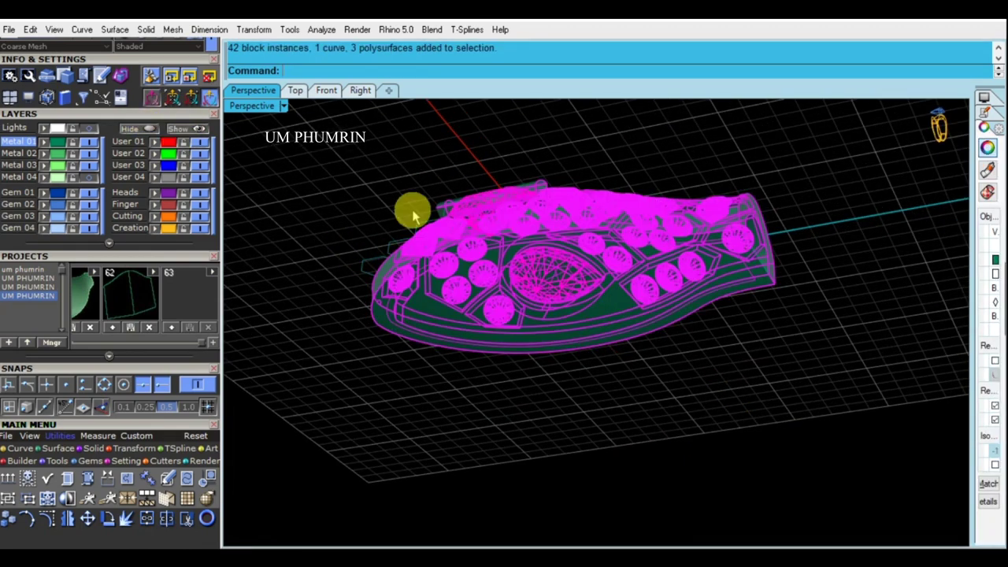
Step: Return to Top view and save the project as project 63 from the Projects panel
click(295, 89)
scroll(619, 272, up, 3)
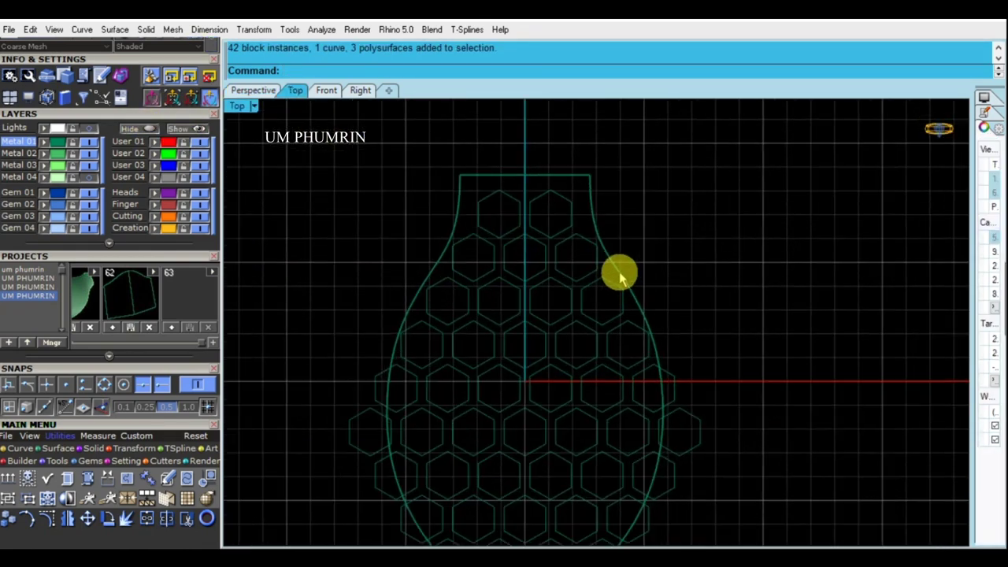
click(617, 284)
right_drag(617, 283, 573, 269)
click(177, 323)
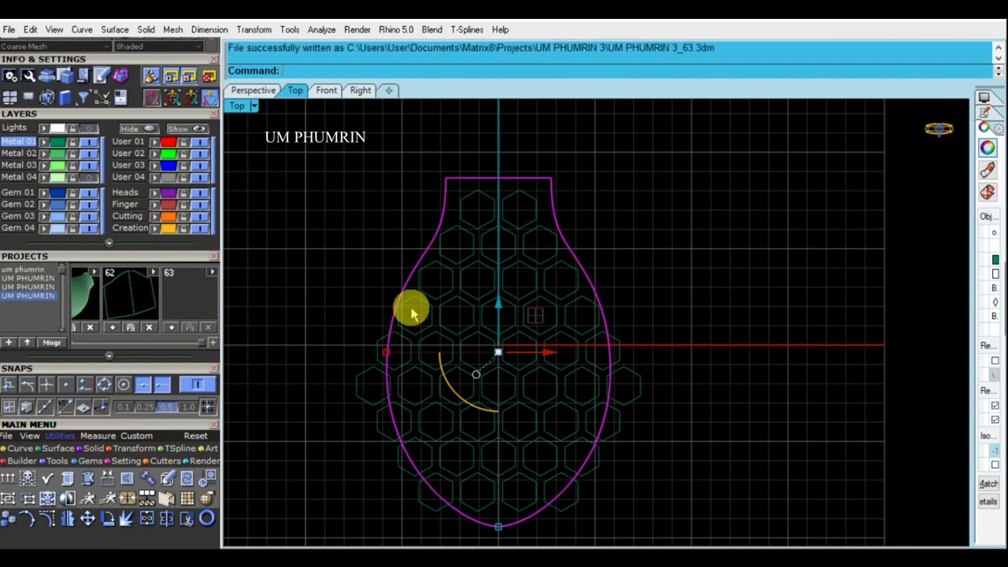
Step: Split the back surface with the hexagons and delete the pieces outside the pendant outline
right_click(411, 309)
click(421, 301)
key(Return)
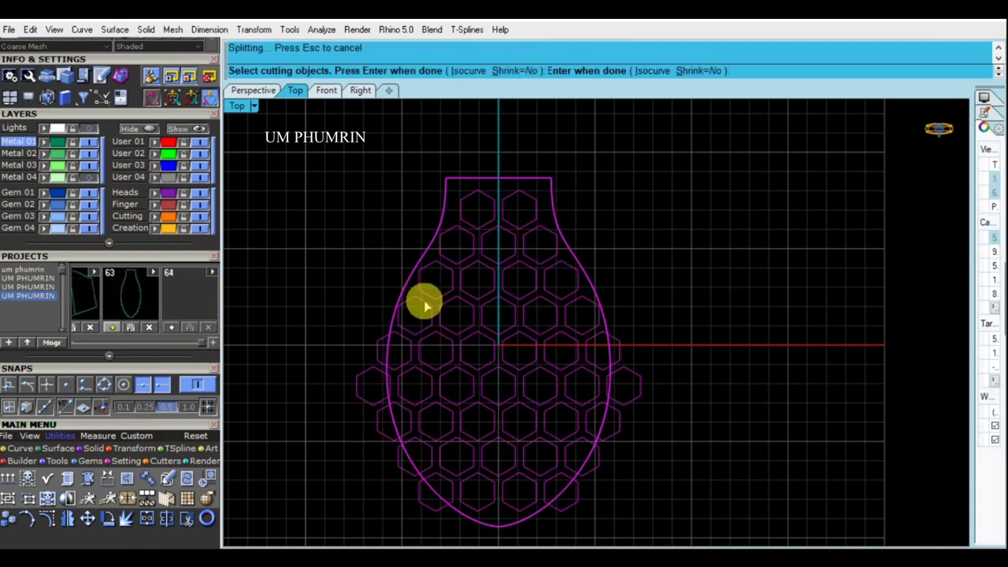
drag(698, 427, 612, 342)
key(Delete)
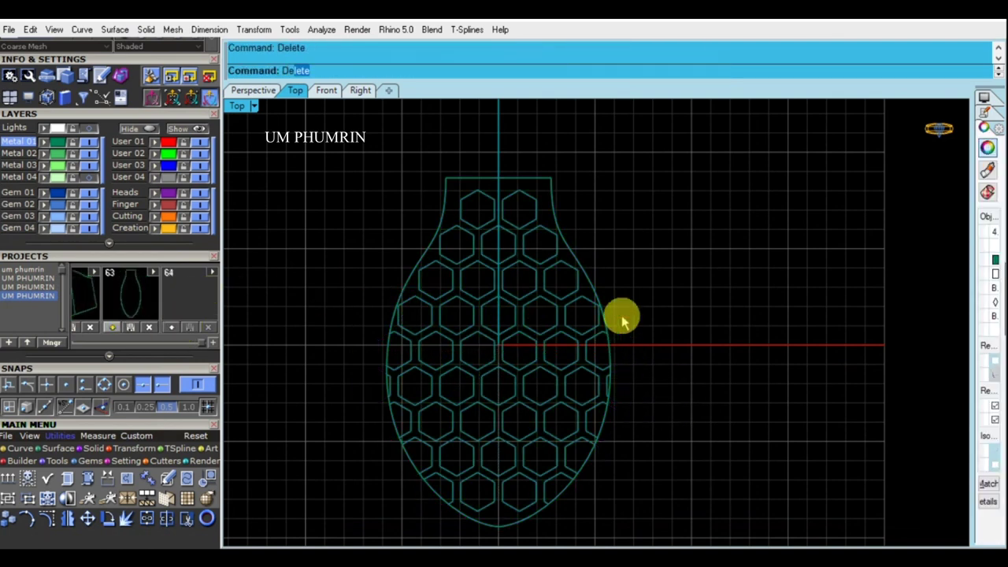
scroll(458, 214, down, 2)
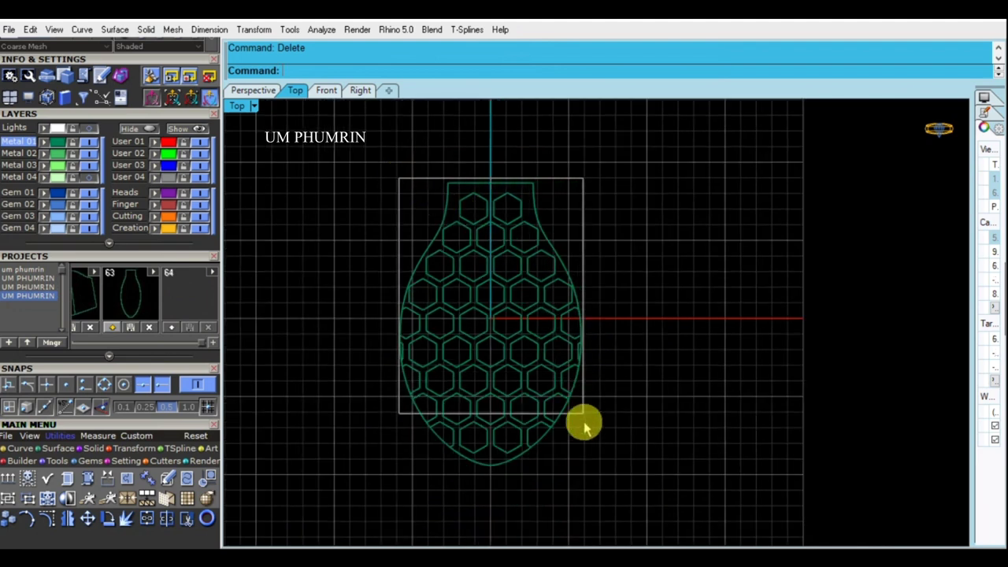
drag(401, 181, 590, 462)
text(De)
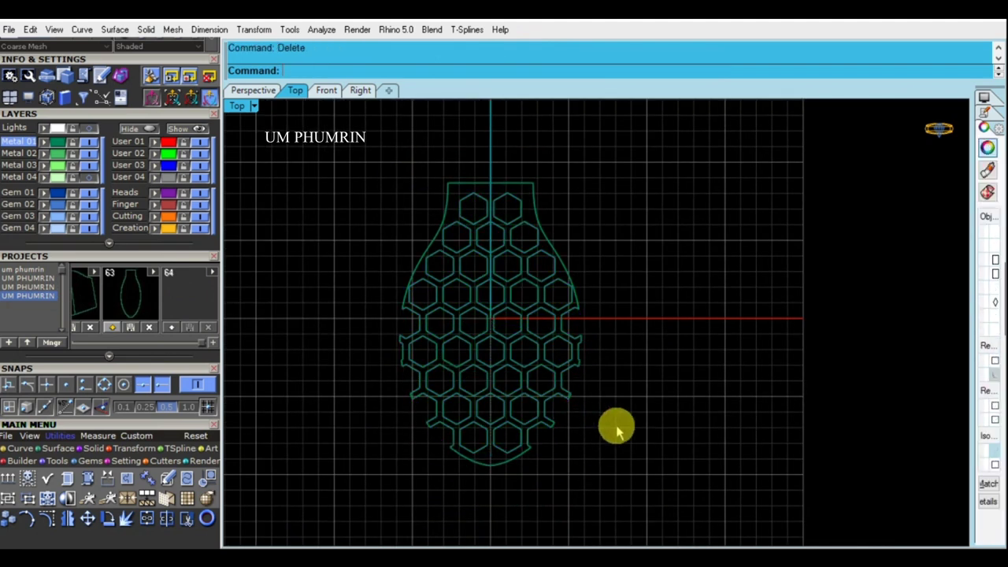
Step: Import the saved pendant outline back into the scene from project thumbnail 63
click(138, 306)
double_click(132, 295)
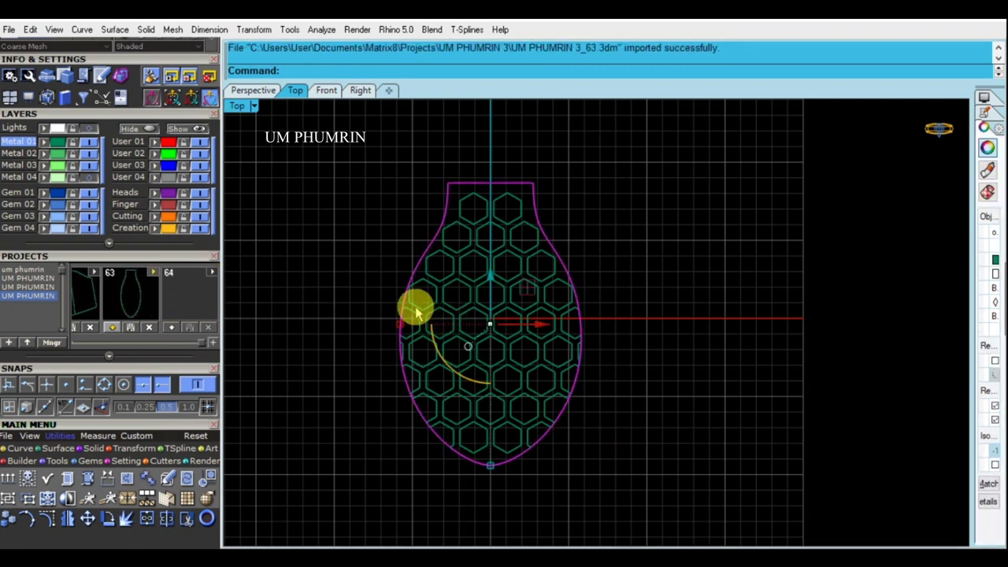
text(d)
key(Return)
text(offset)
key(Return)
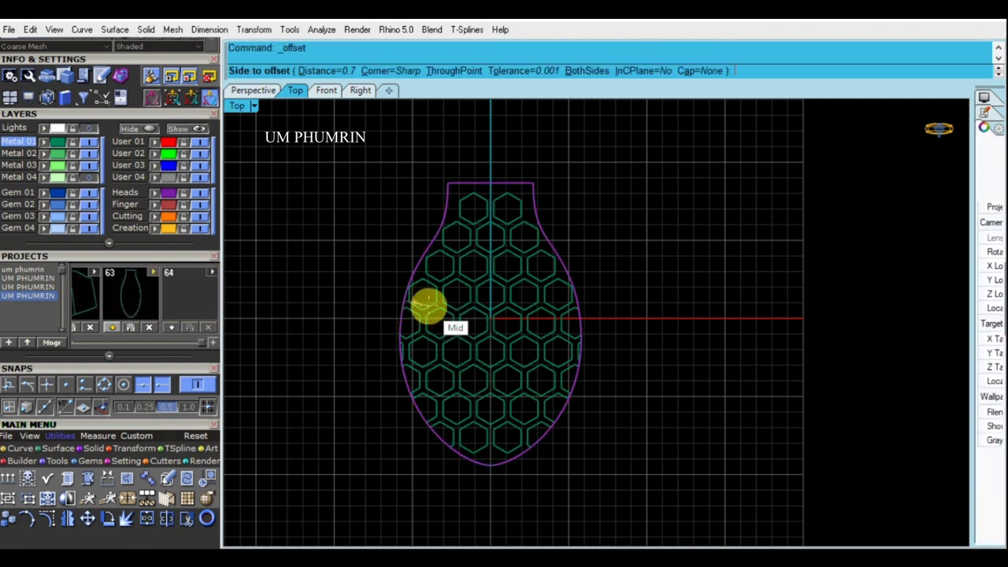
Step: Offset the border curve inward, split the plate with it, and delete the outer piece
click(427, 306)
scroll(435, 268, up, 3)
key(Return)
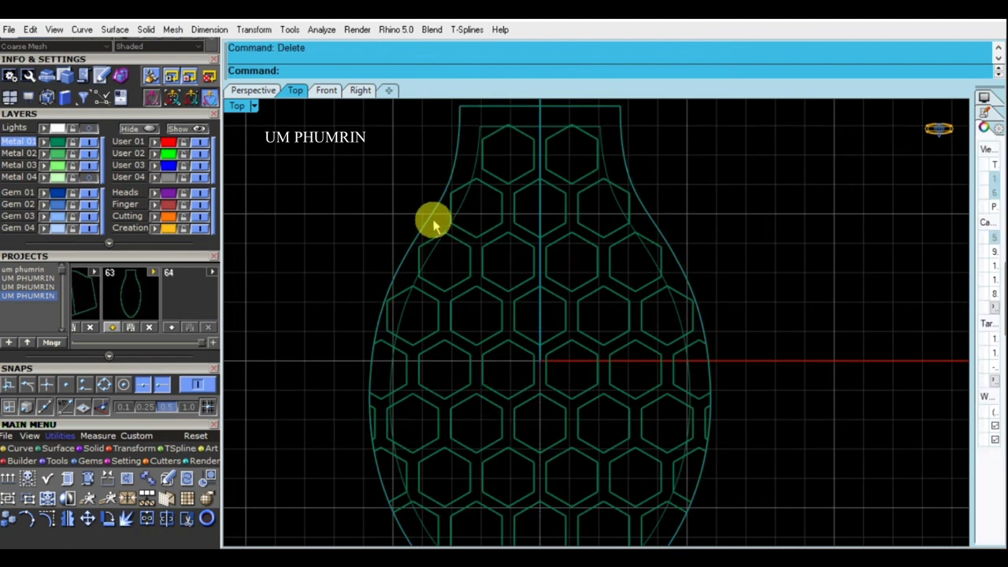
click(432, 220)
click(472, 256)
text(split)
key(Return)
click(430, 255)
key(Return)
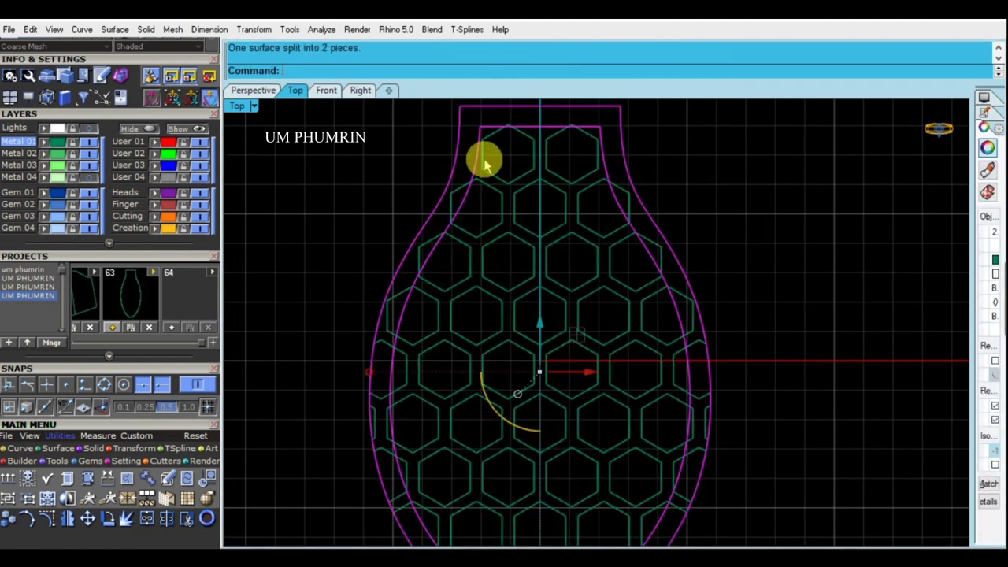
click(480, 169)
key(Delete)
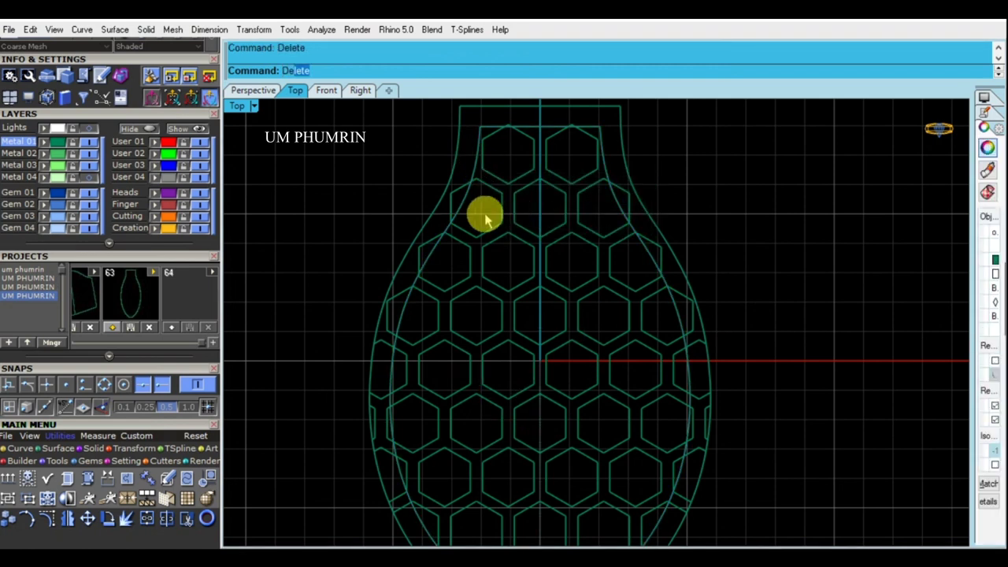
Step: Scale the inner curve down slightly, split the surface again, and delete the unwanted pieces and curve
click(485, 220)
key(Return)
drag(393, 373, 387, 381)
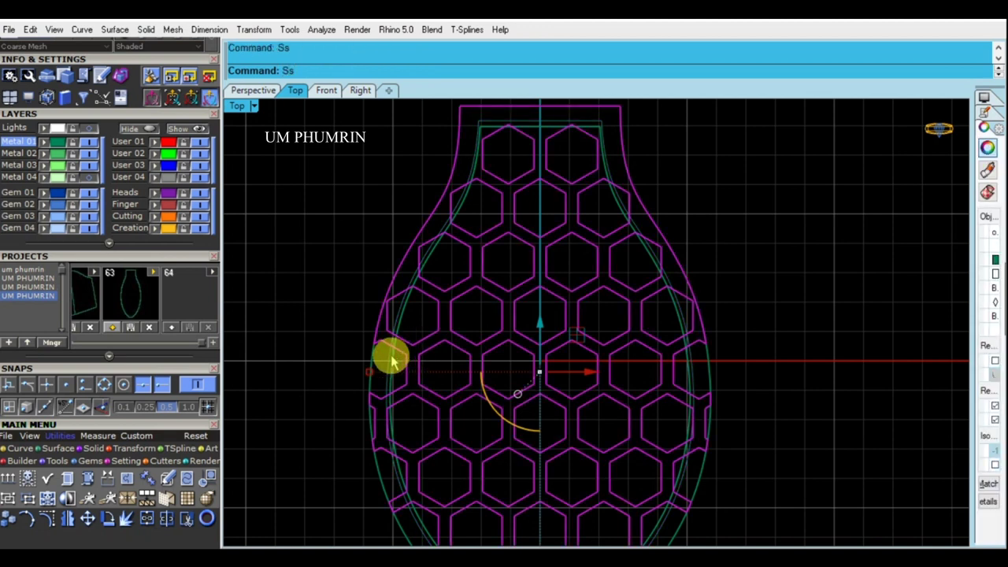
key(Return)
click(390, 354)
key(Return)
ctrl+click(413, 347)
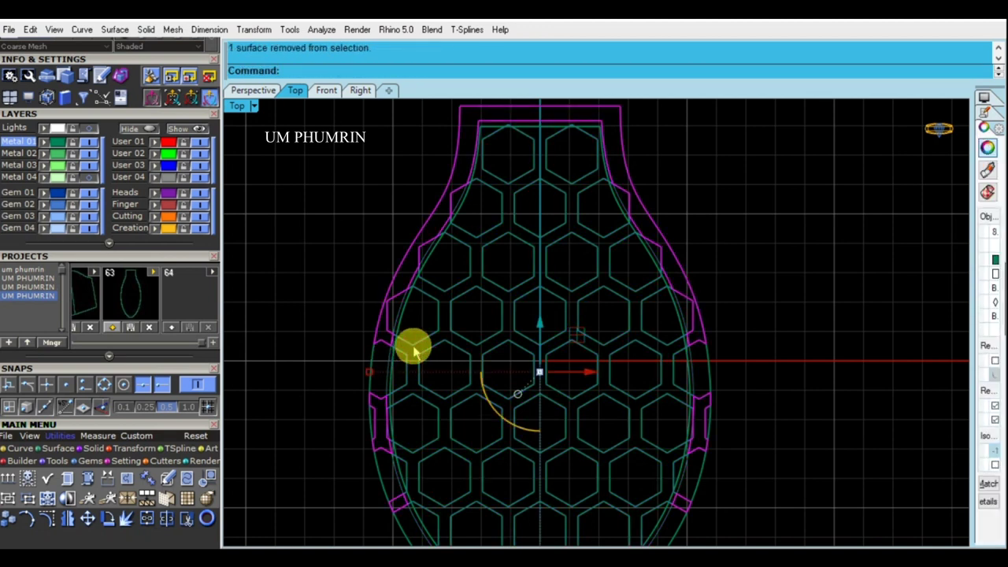
key(Delete)
click(693, 367)
scroll(693, 369, down, 2)
key(Delete)
Step: Select both remaining plate surfaces and view them at an angle in Perspective
drag(776, 370, 612, 339)
key(Escape)
drag(623, 286, 302, 125)
click(253, 90)
mouse_move(716, 402)
right_down()
mouse_move(578, 299)
mouse_move(700, 349)
right_up()
Step: Offset both plate surfaces upward by 0.4 with FlipAll and Solid=Yes
right_click(648, 345)
text(f)
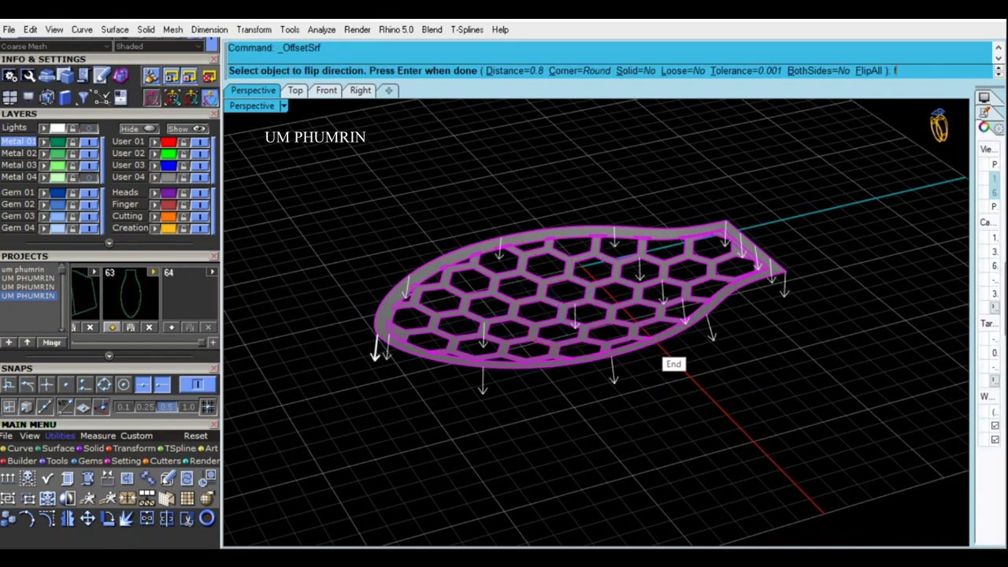
key(Return)
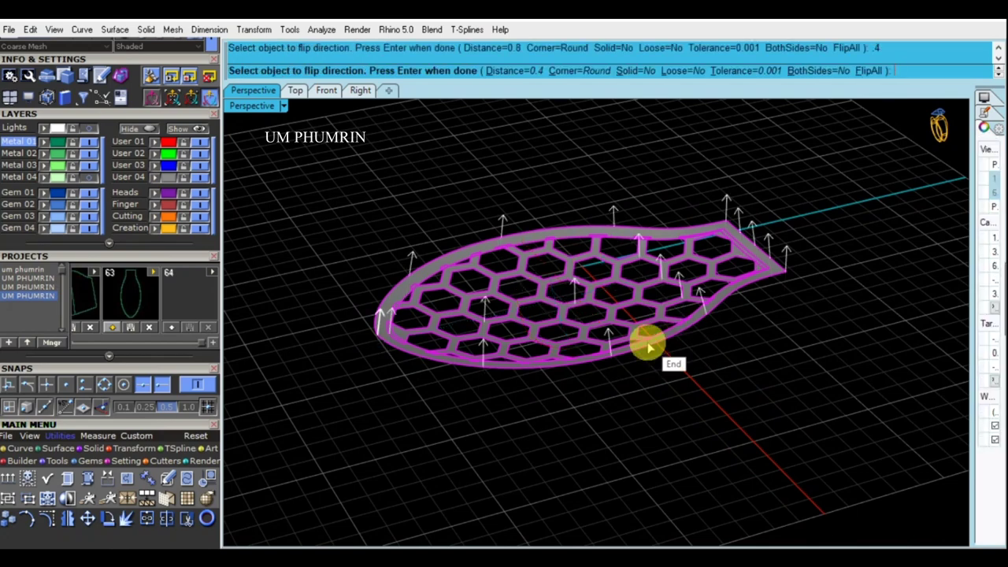
text(s)
key(Return)
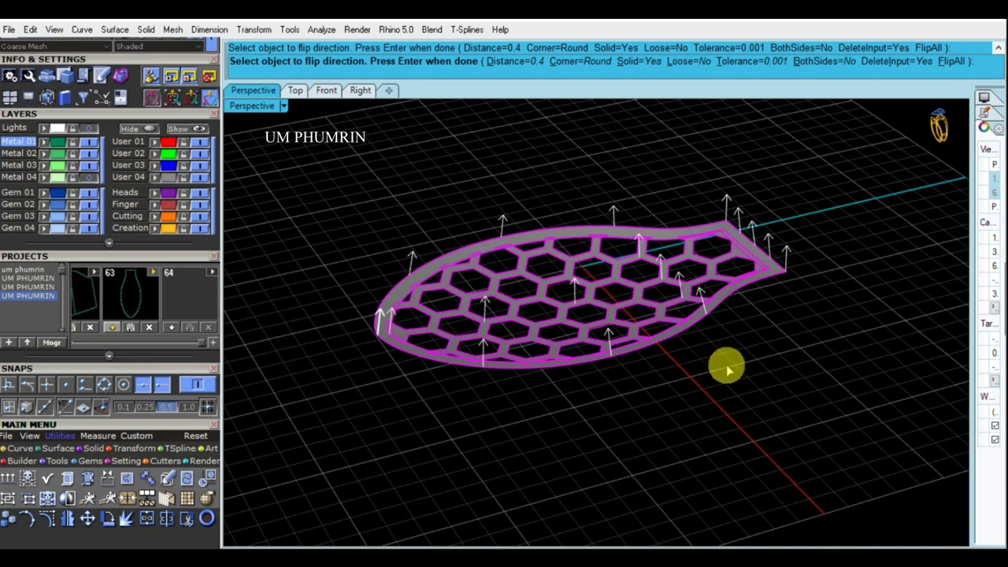
key(Return)
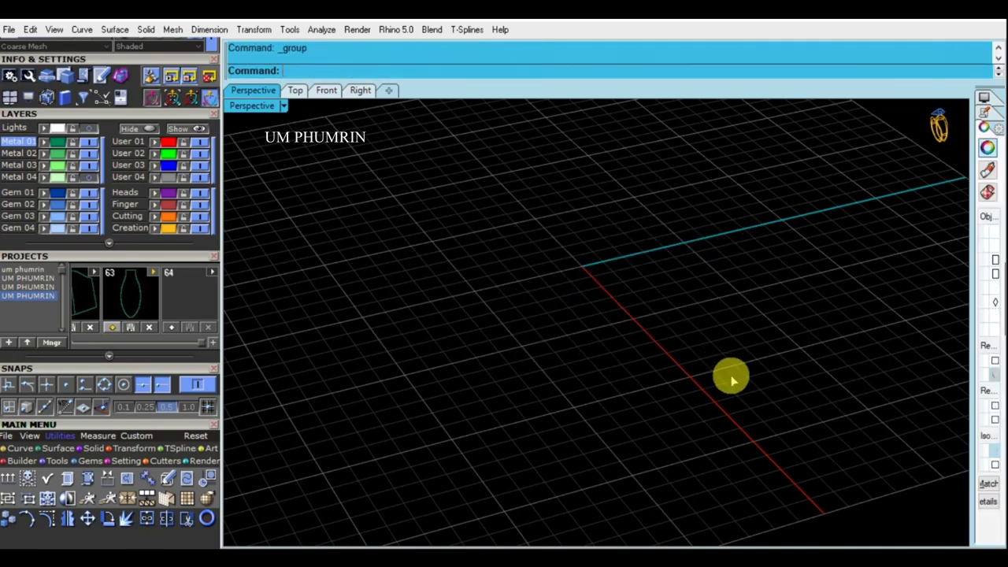
scroll(441, 346, up, 5)
scroll(425, 347, up, 2)
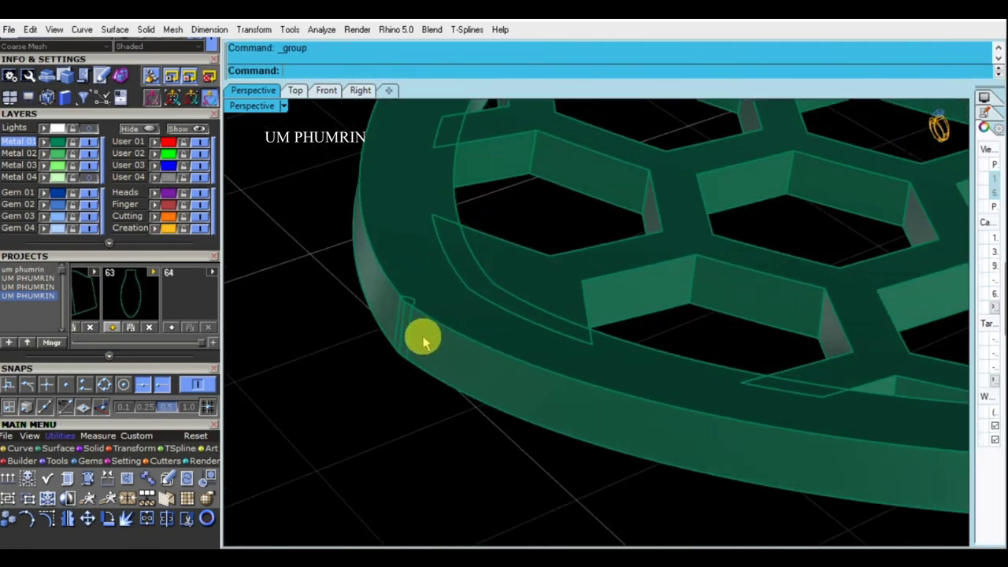
scroll(409, 359, down, 3)
Step: Orbit around the pendant to inspect the solid honeycomb plate from above and below, then select it
right_drag(402, 367, 512, 203)
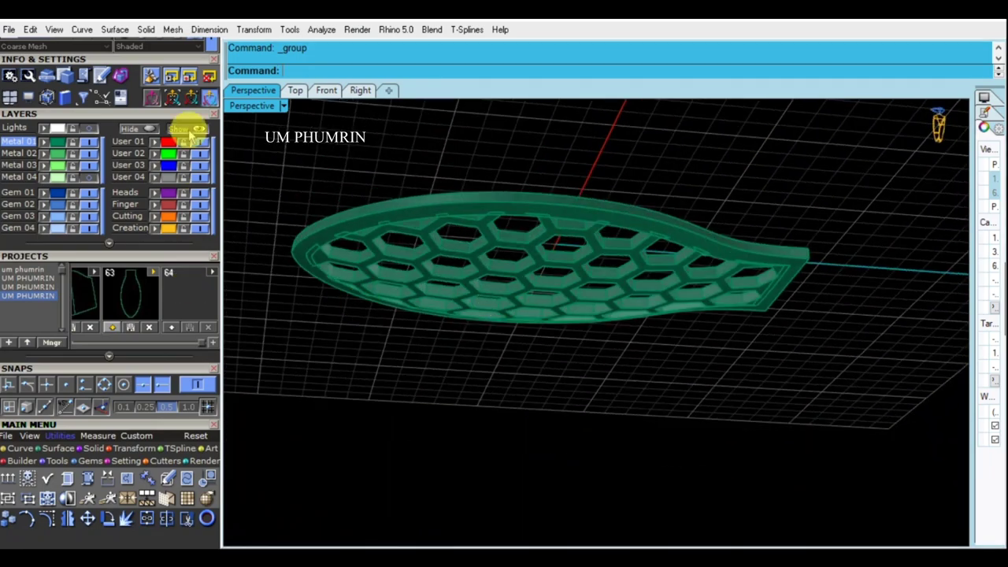
mouse_move(565, 270)
right_down()
mouse_move(528, 263)
mouse_move(553, 279)
mouse_move(484, 356)
right_up()
scroll(549, 259, up, 3)
scroll(548, 259, up, 2)
click(590, 298)
key(Escape)
scroll(491, 234, down, 3)
scroll(827, 225, up, 3)
mouse_move(827, 224)
right_down()
mouse_move(668, 281)
mouse_move(619, 263)
mouse_move(680, 208)
mouse_move(595, 230)
mouse_move(653, 272)
mouse_move(693, 263)
mouse_move(706, 338)
mouse_move(667, 363)
mouse_move(777, 344)
mouse_move(713, 261)
mouse_move(612, 241)
mouse_move(426, 323)
mouse_move(355, 263)
mouse_move(378, 320)
mouse_move(621, 407)
mouse_move(690, 242)
mouse_move(698, 360)
mouse_move(596, 308)
mouse_move(664, 387)
mouse_move(660, 406)
right_up()
mouse_move(636, 369)
right_down()
mouse_move(754, 333)
mouse_move(700, 218)
mouse_move(663, 307)
mouse_move(743, 367)
right_up()
click(626, 239)
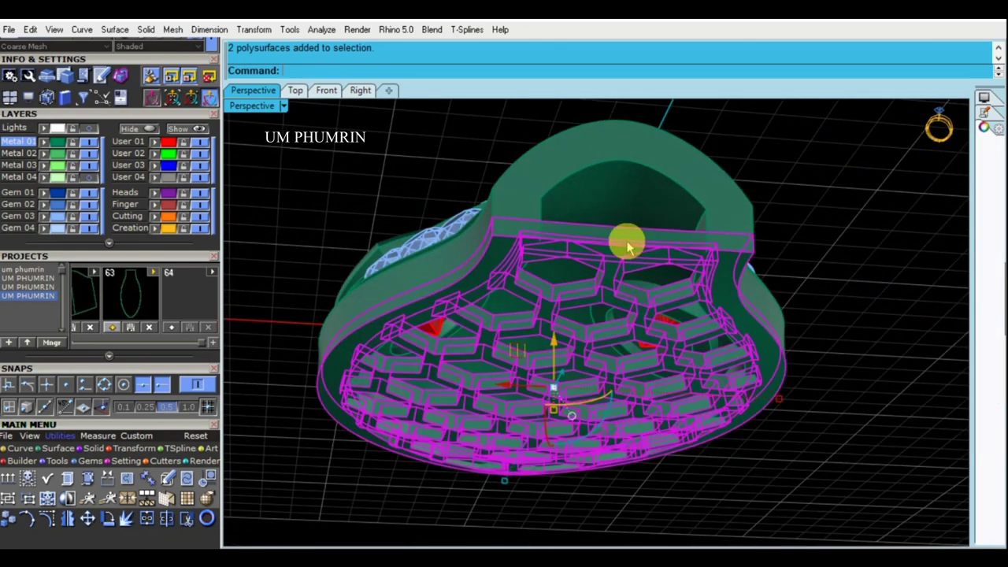
right_drag(625, 239, 729, 364)
mouse_move(781, 403)
right_down()
mouse_move(765, 304)
mouse_move(719, 383)
mouse_move(851, 432)
mouse_move(693, 276)
mouse_move(596, 308)
mouse_move(556, 349)
mouse_move(591, 232)
mouse_move(626, 358)
mouse_move(657, 360)
mouse_move(724, 243)
mouse_move(650, 344)
mouse_move(664, 356)
mouse_move(614, 405)
mouse_move(614, 388)
right_up()
click(765, 304)
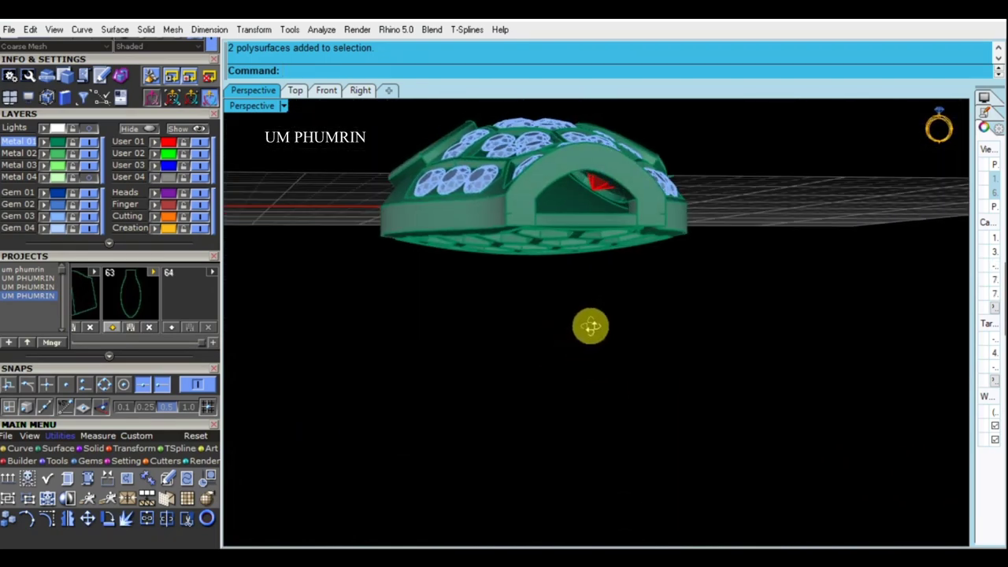
mouse_move(578, 286)
right_down()
mouse_move(540, 234)
mouse_move(540, 243)
right_up()
drag(523, 203, 536, 226)
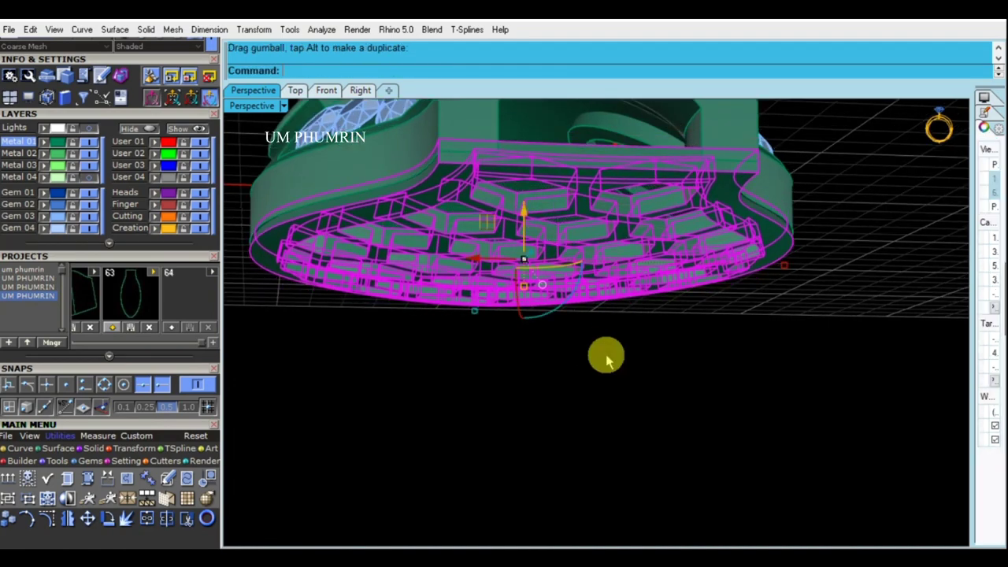
mouse_move(614, 328)
right_down()
mouse_move(659, 353)
mouse_move(619, 297)
mouse_move(572, 355)
mouse_move(581, 301)
mouse_move(754, 358)
right_up()
mouse_move(675, 341)
ctrl+right_down()
mouse_move(682, 410)
mouse_move(674, 315)
ctrl+right_up()
mouse_move(570, 265)
right_down()
mouse_move(569, 301)
mouse_move(594, 319)
mouse_move(612, 263)
mouse_move(576, 312)
mouse_move(630, 236)
mouse_move(626, 173)
right_up()
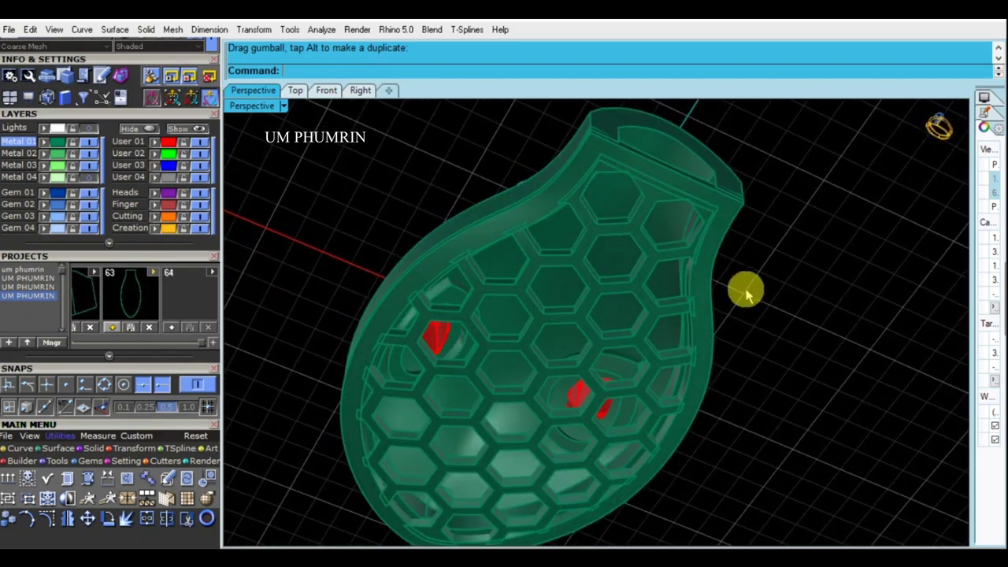
key(ctrl+z)
right_drag(776, 342, 603, 287)
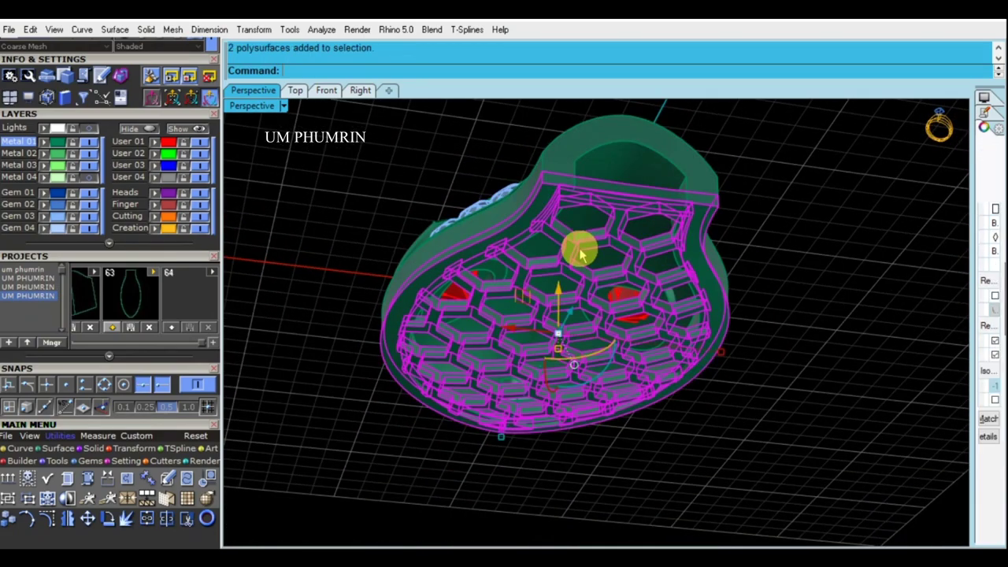
right_drag(580, 252, 741, 350)
mouse_move(482, 363)
right_down()
mouse_move(467, 380)
mouse_move(490, 375)
mouse_move(536, 259)
mouse_move(586, 253)
right_up()
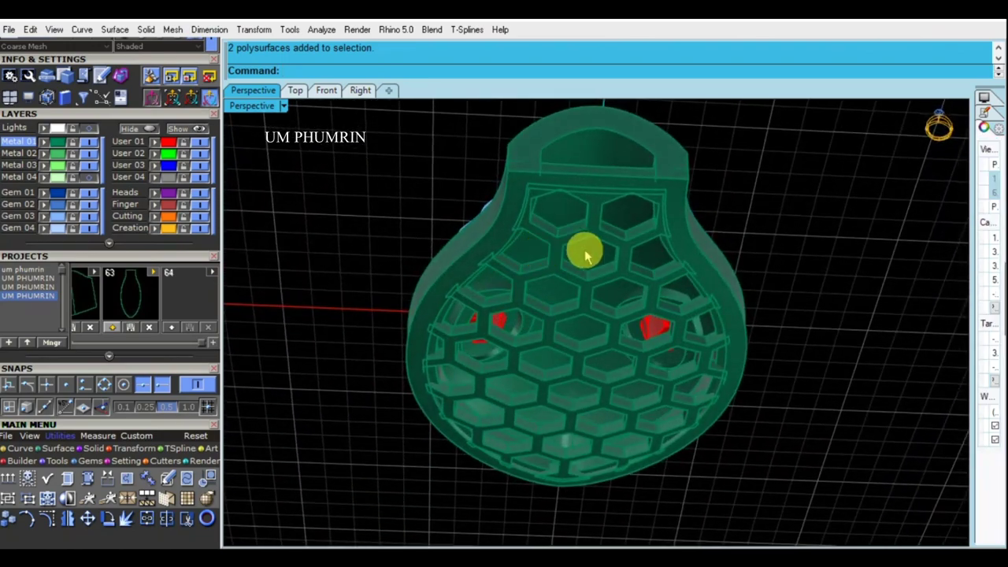
mouse_move(807, 252)
right_down()
mouse_move(664, 308)
mouse_move(666, 355)
mouse_move(772, 245)
mouse_move(670, 304)
mouse_move(783, 259)
mouse_move(682, 300)
mouse_move(669, 344)
mouse_move(724, 407)
mouse_move(730, 433)
mouse_move(523, 294)
right_up()
right_drag(567, 337, 623, 277)
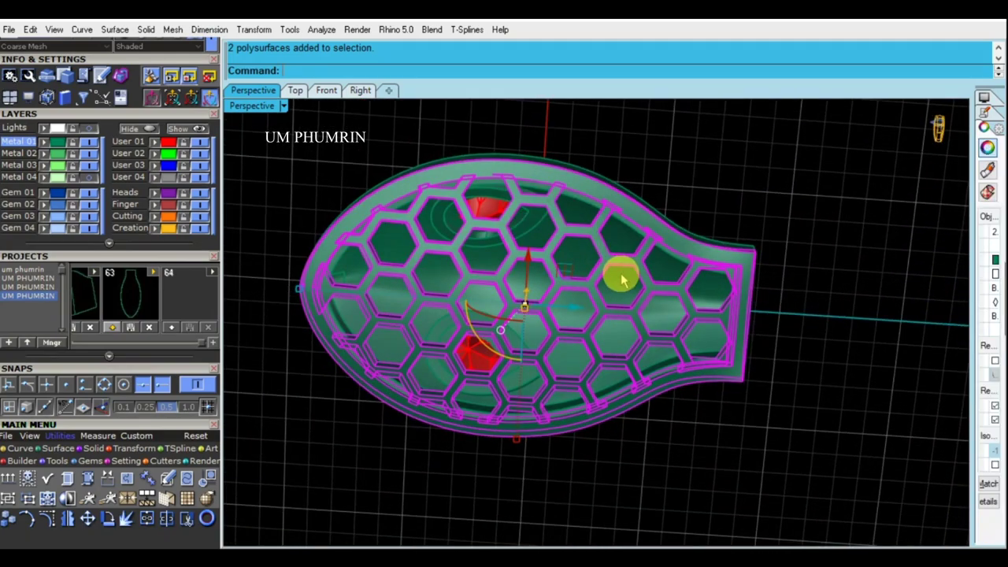
mouse_move(705, 352)
right_down()
mouse_move(704, 225)
mouse_move(661, 302)
mouse_move(612, 355)
mouse_move(684, 386)
mouse_move(666, 396)
mouse_move(770, 370)
right_up()
key(Escape)
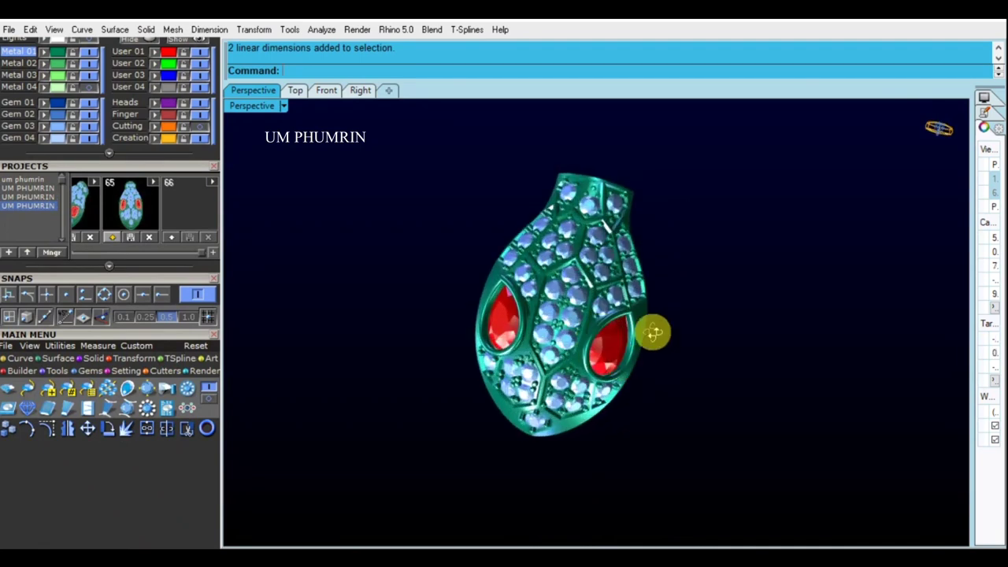
right_drag(653, 334, 684, 397)
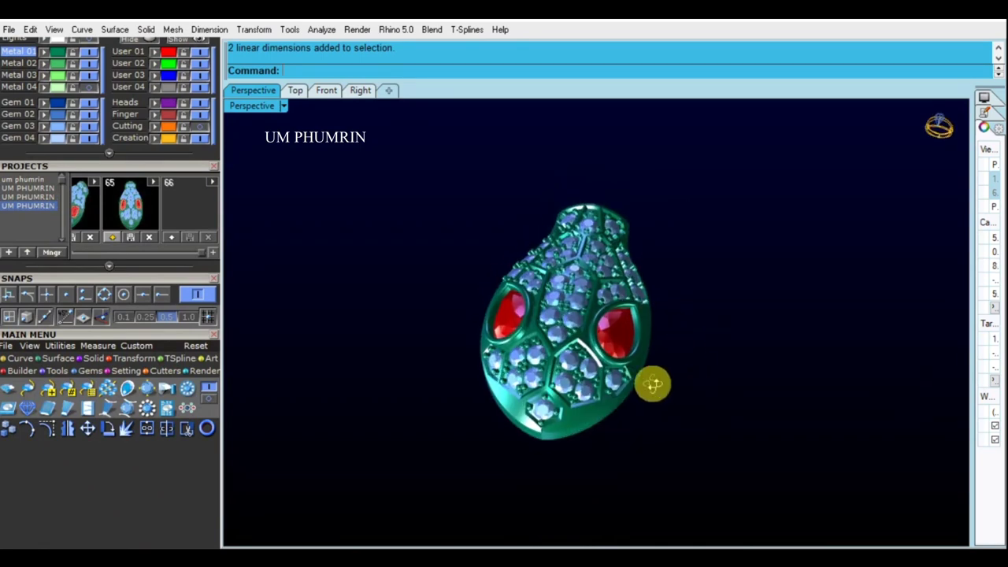
right_drag(694, 445, 706, 438)
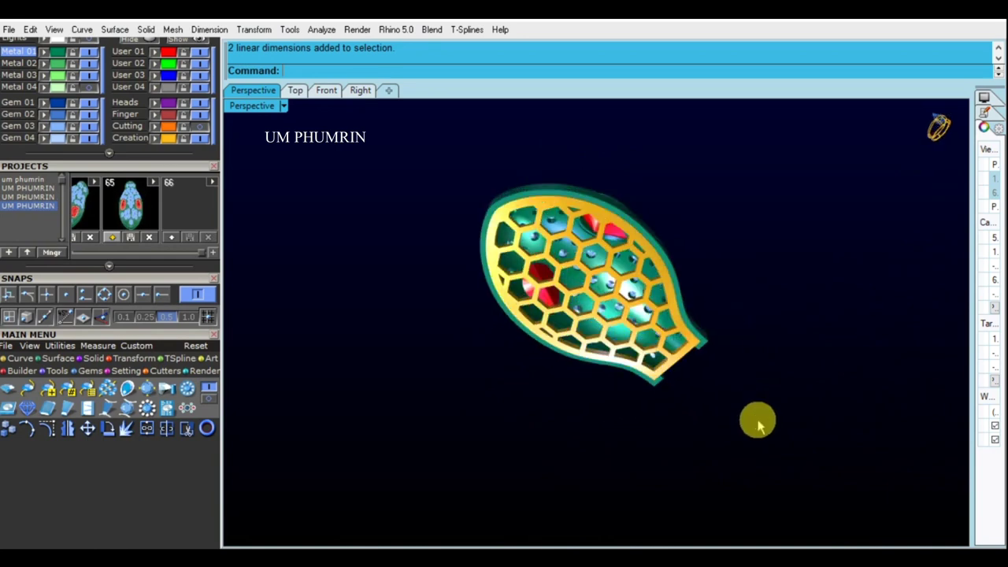
mouse_move(734, 353)
right_down()
mouse_move(646, 450)
mouse_move(548, 408)
right_up()
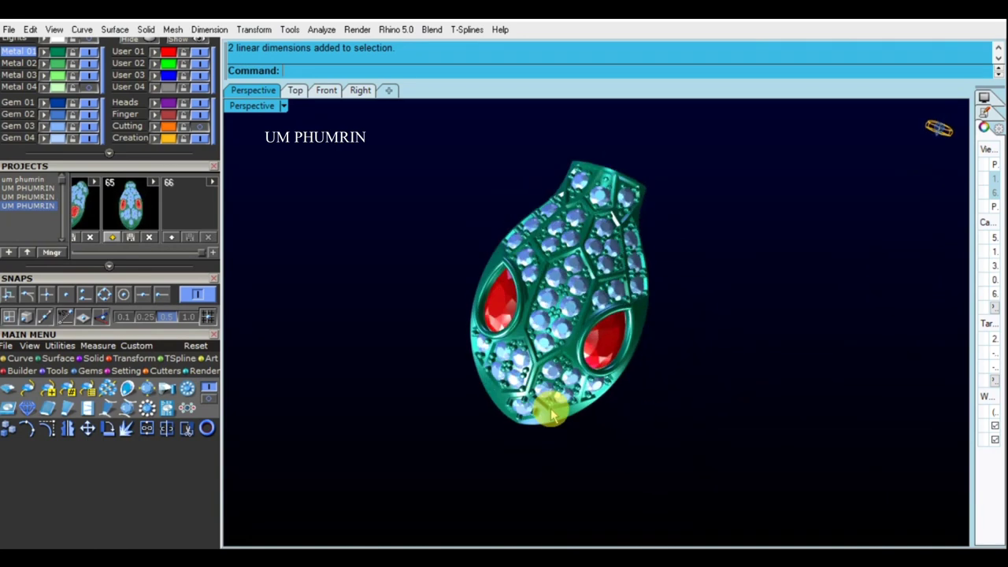